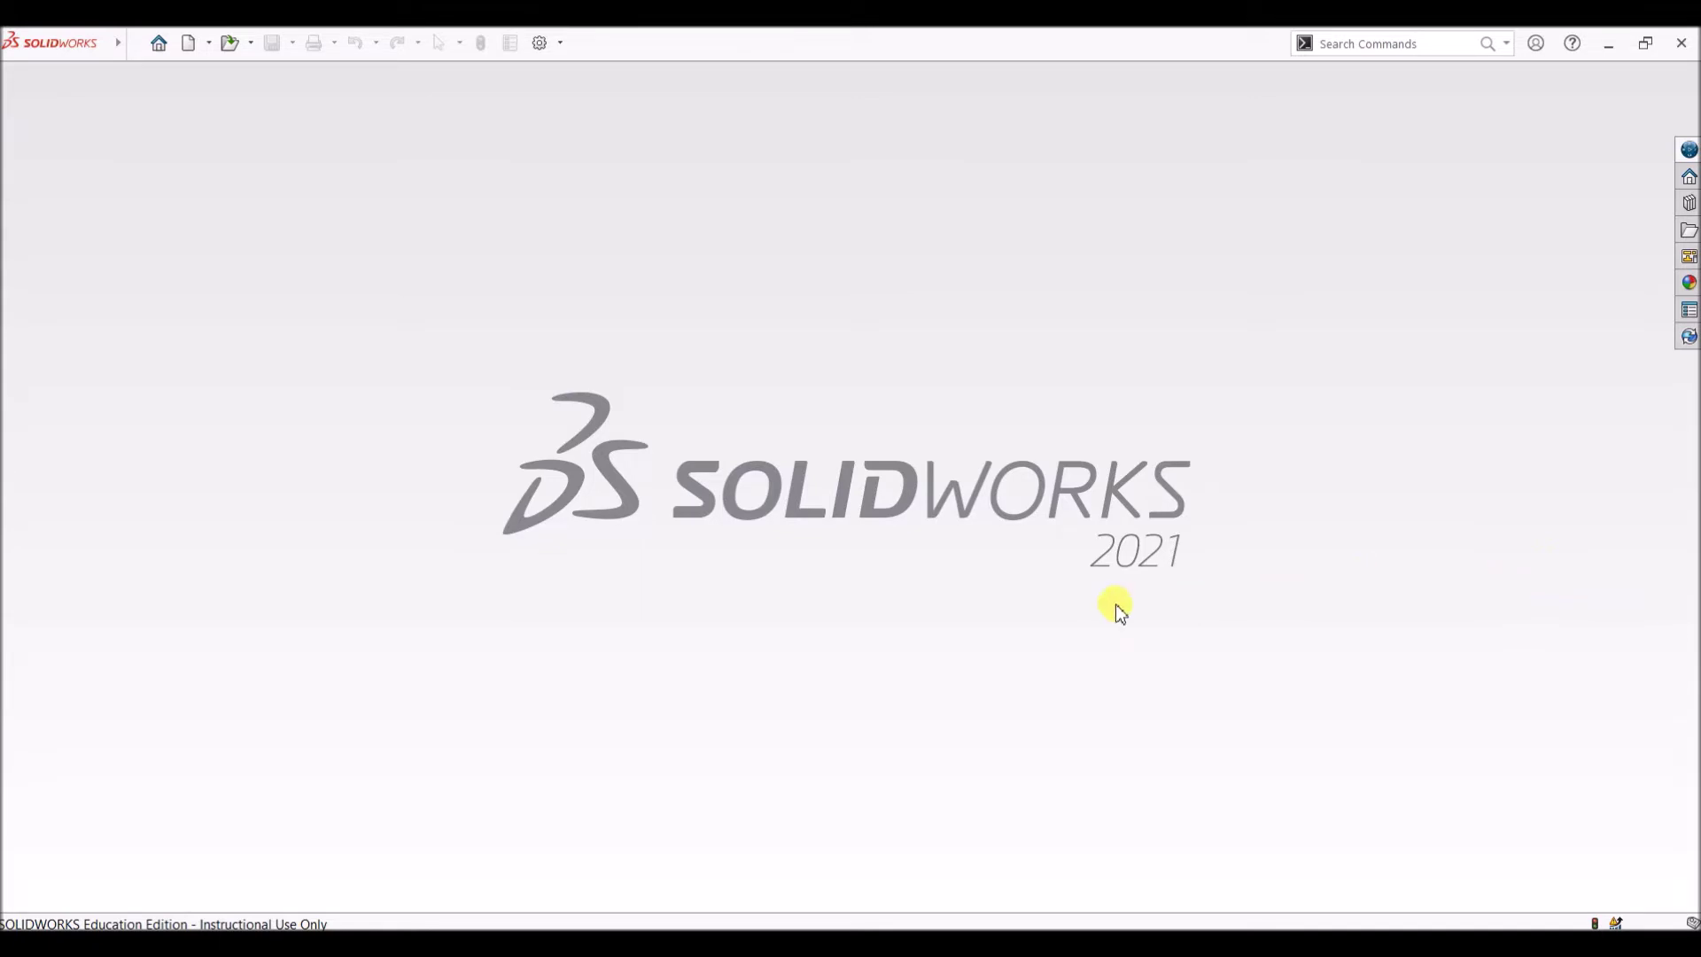
Create a new assembly document without inserting any existing component
click(135, 44)
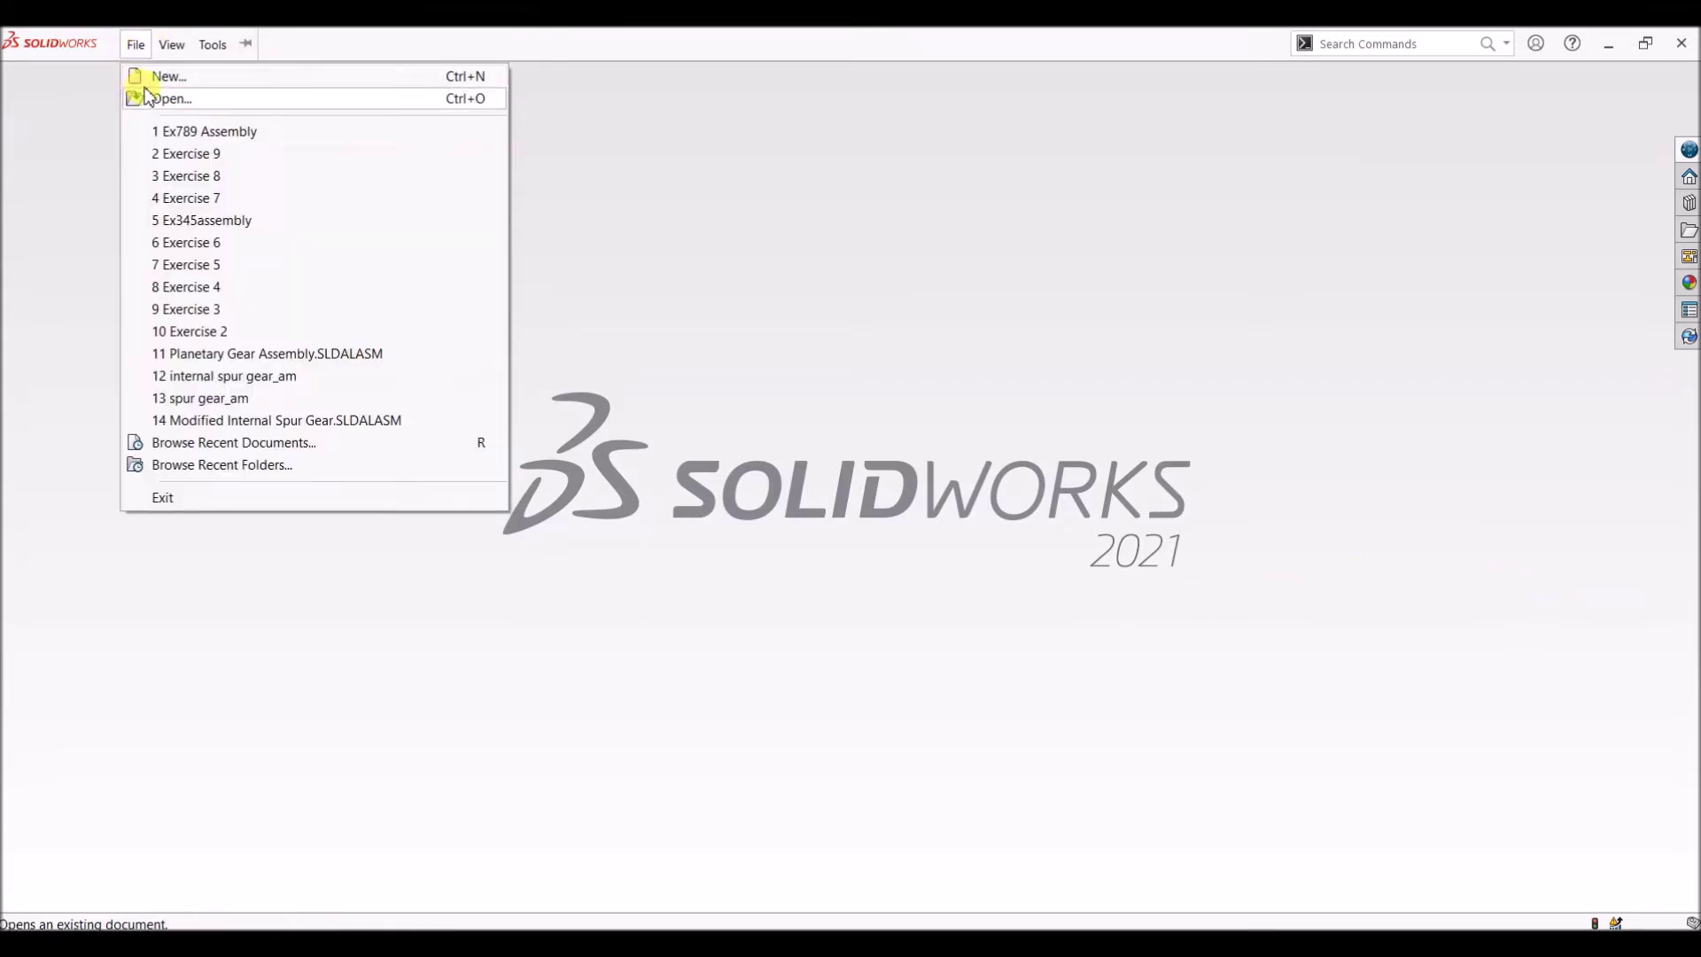
click(159, 76)
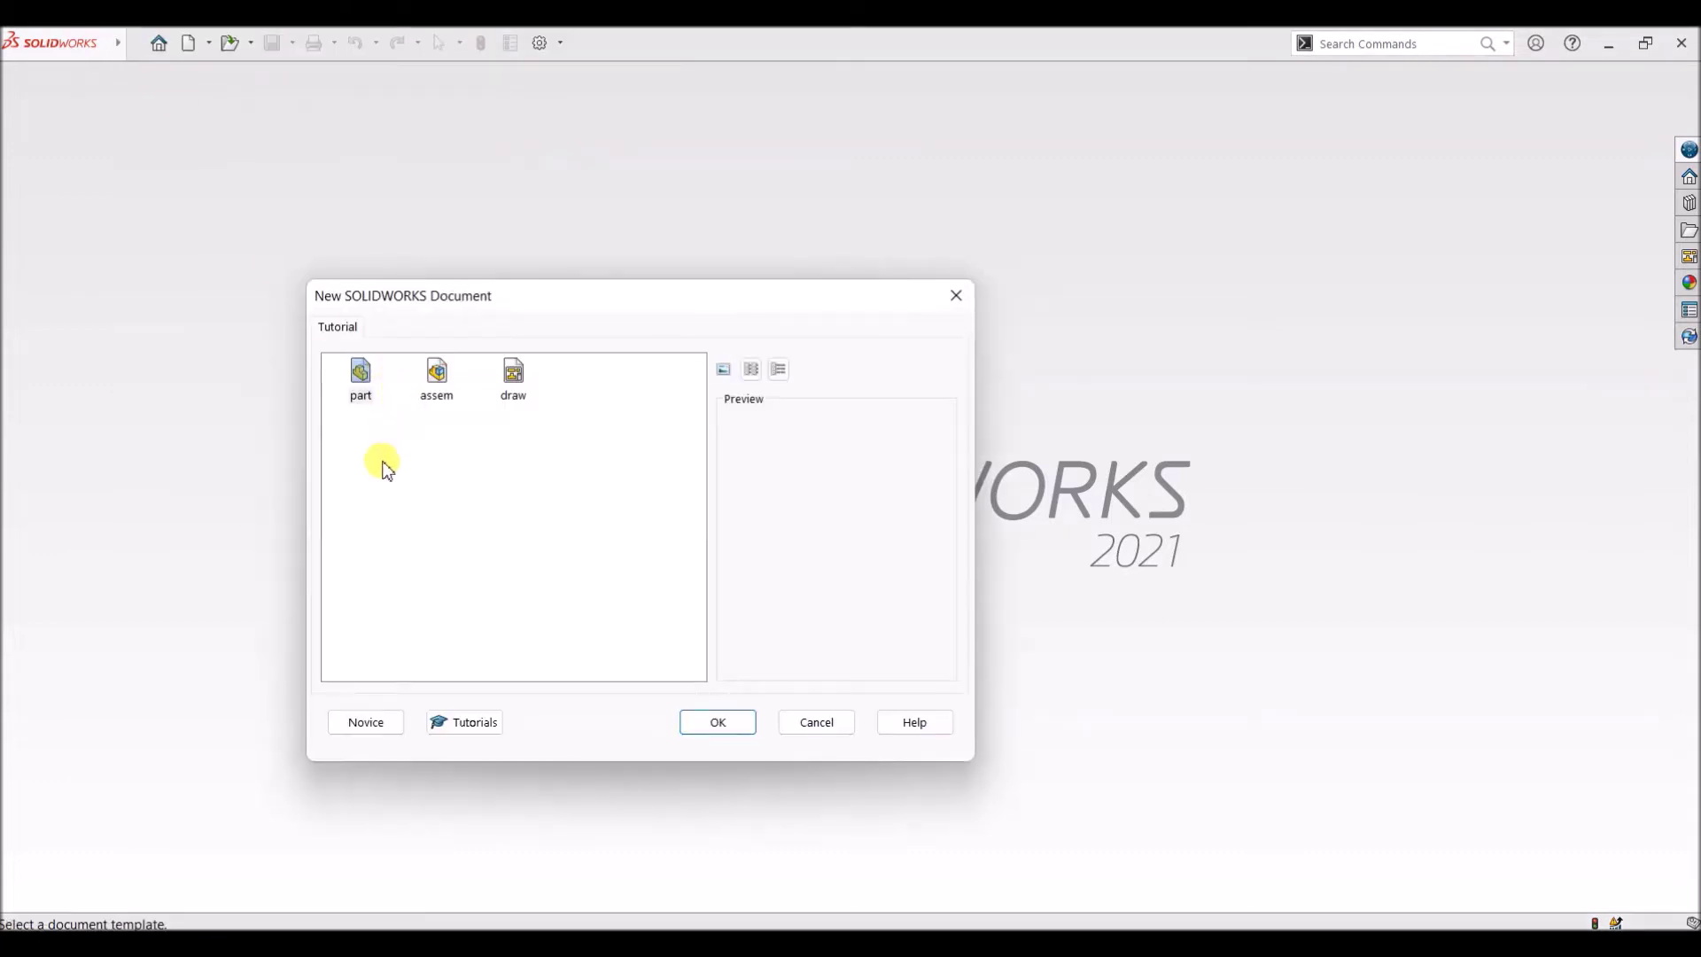
click(436, 373)
click(719, 732)
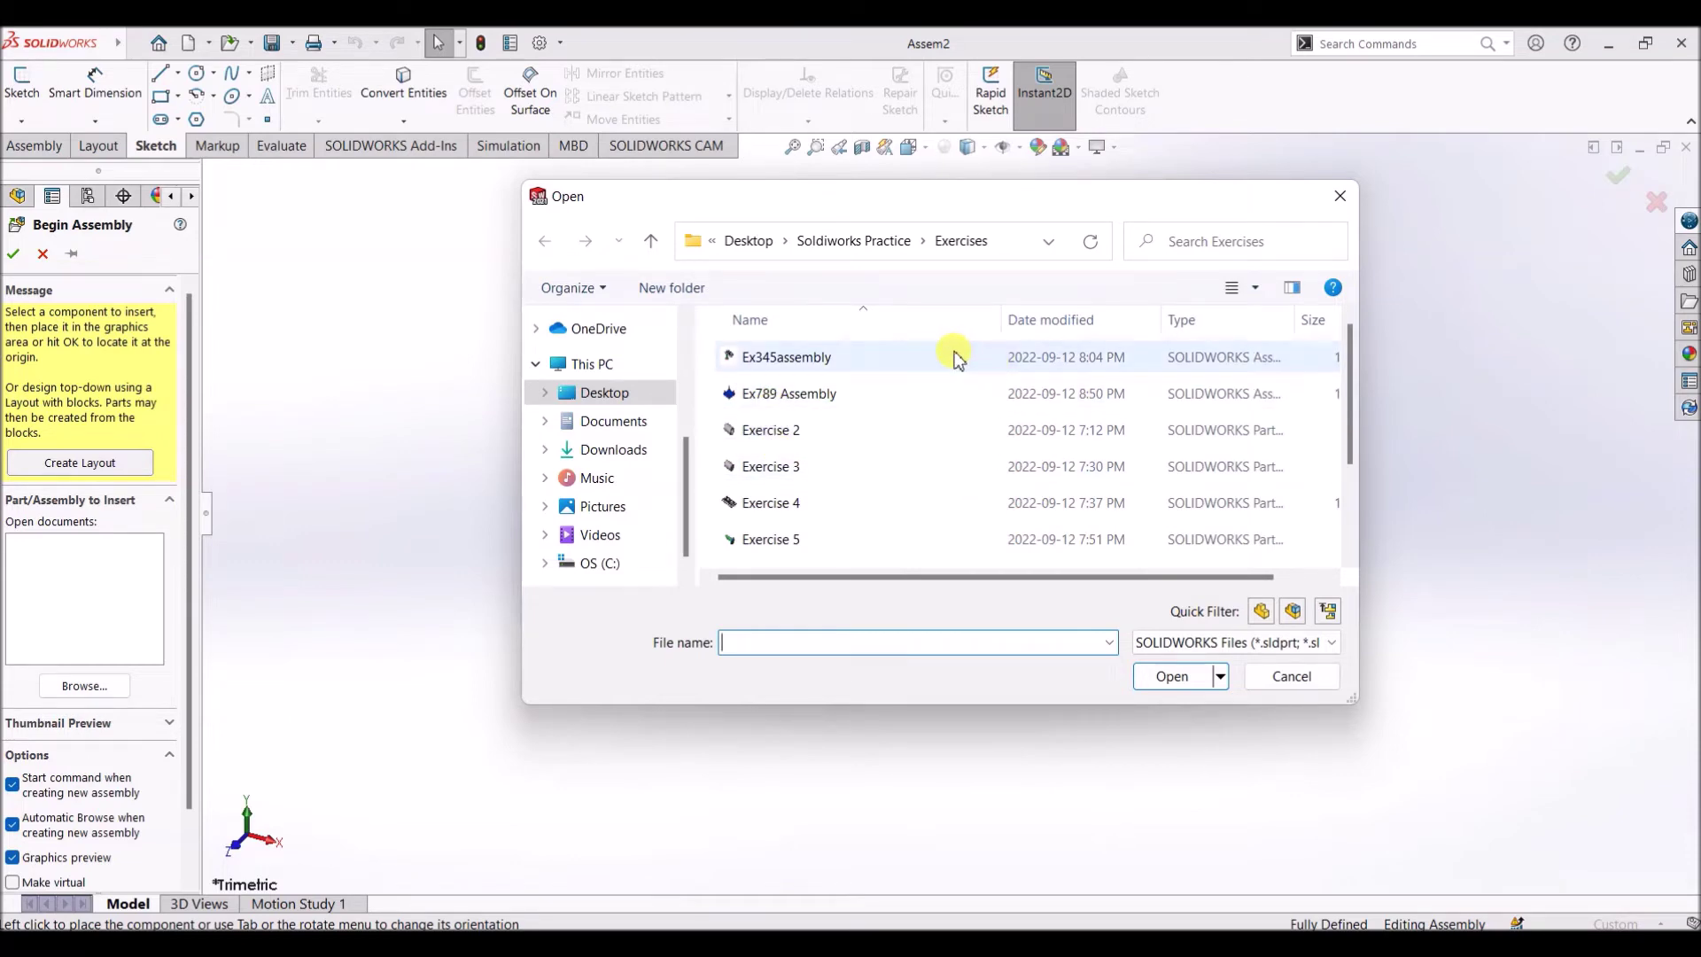
click(1291, 676)
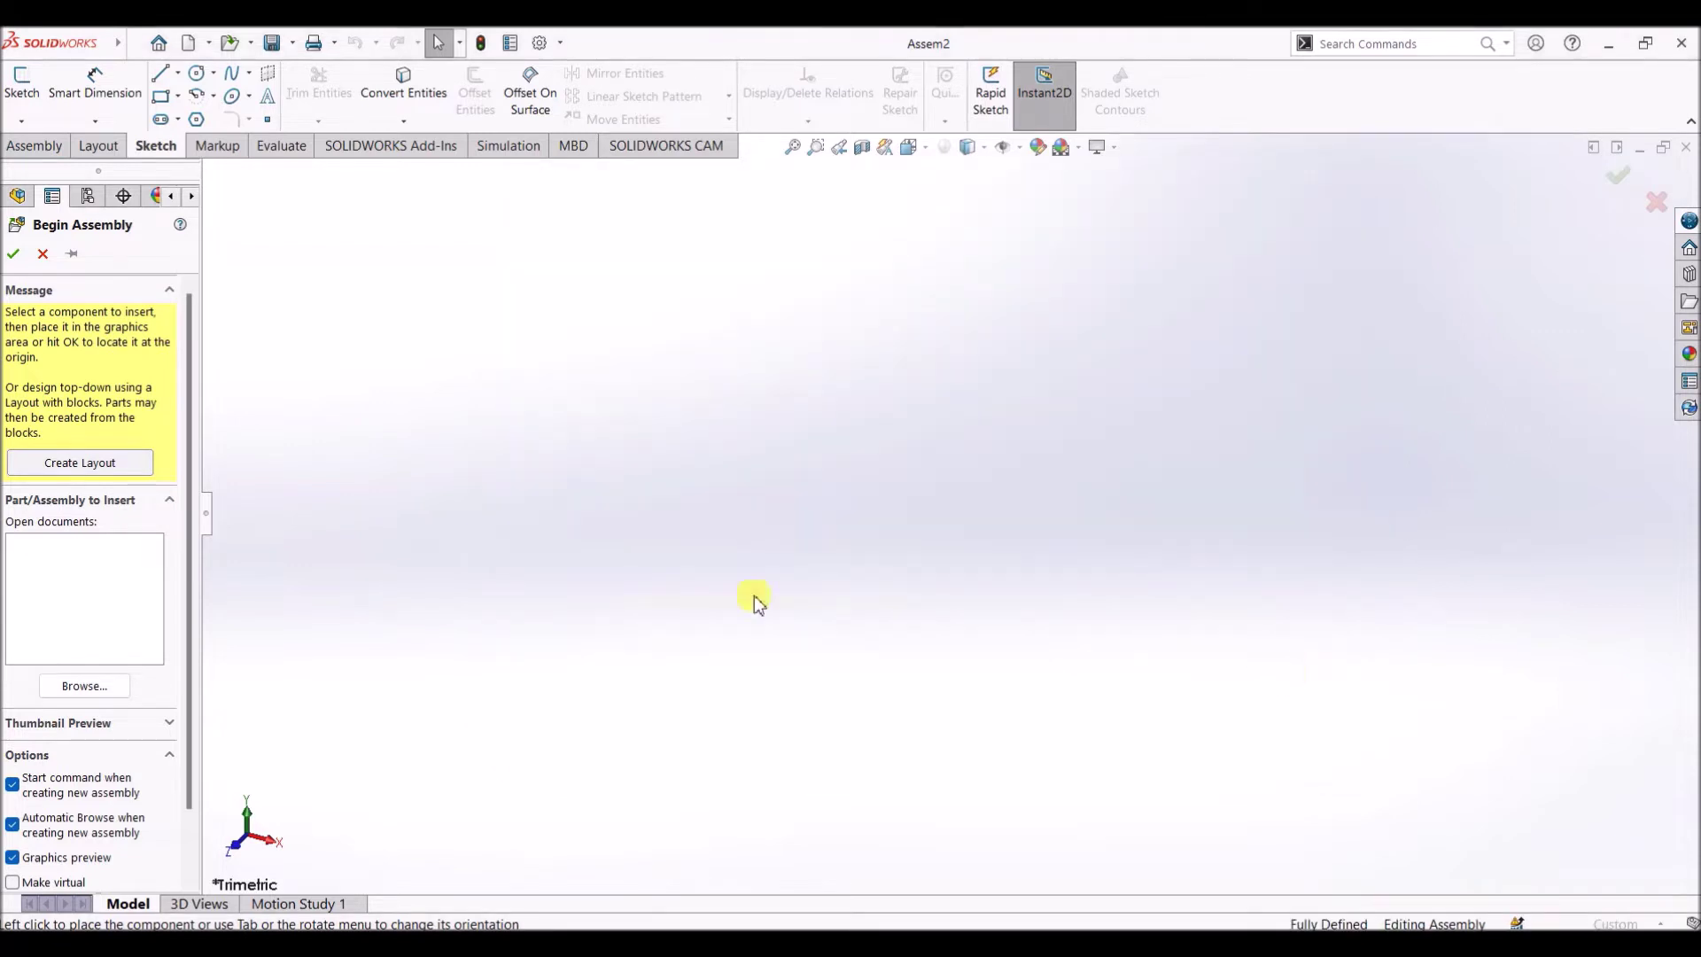
click(43, 254)
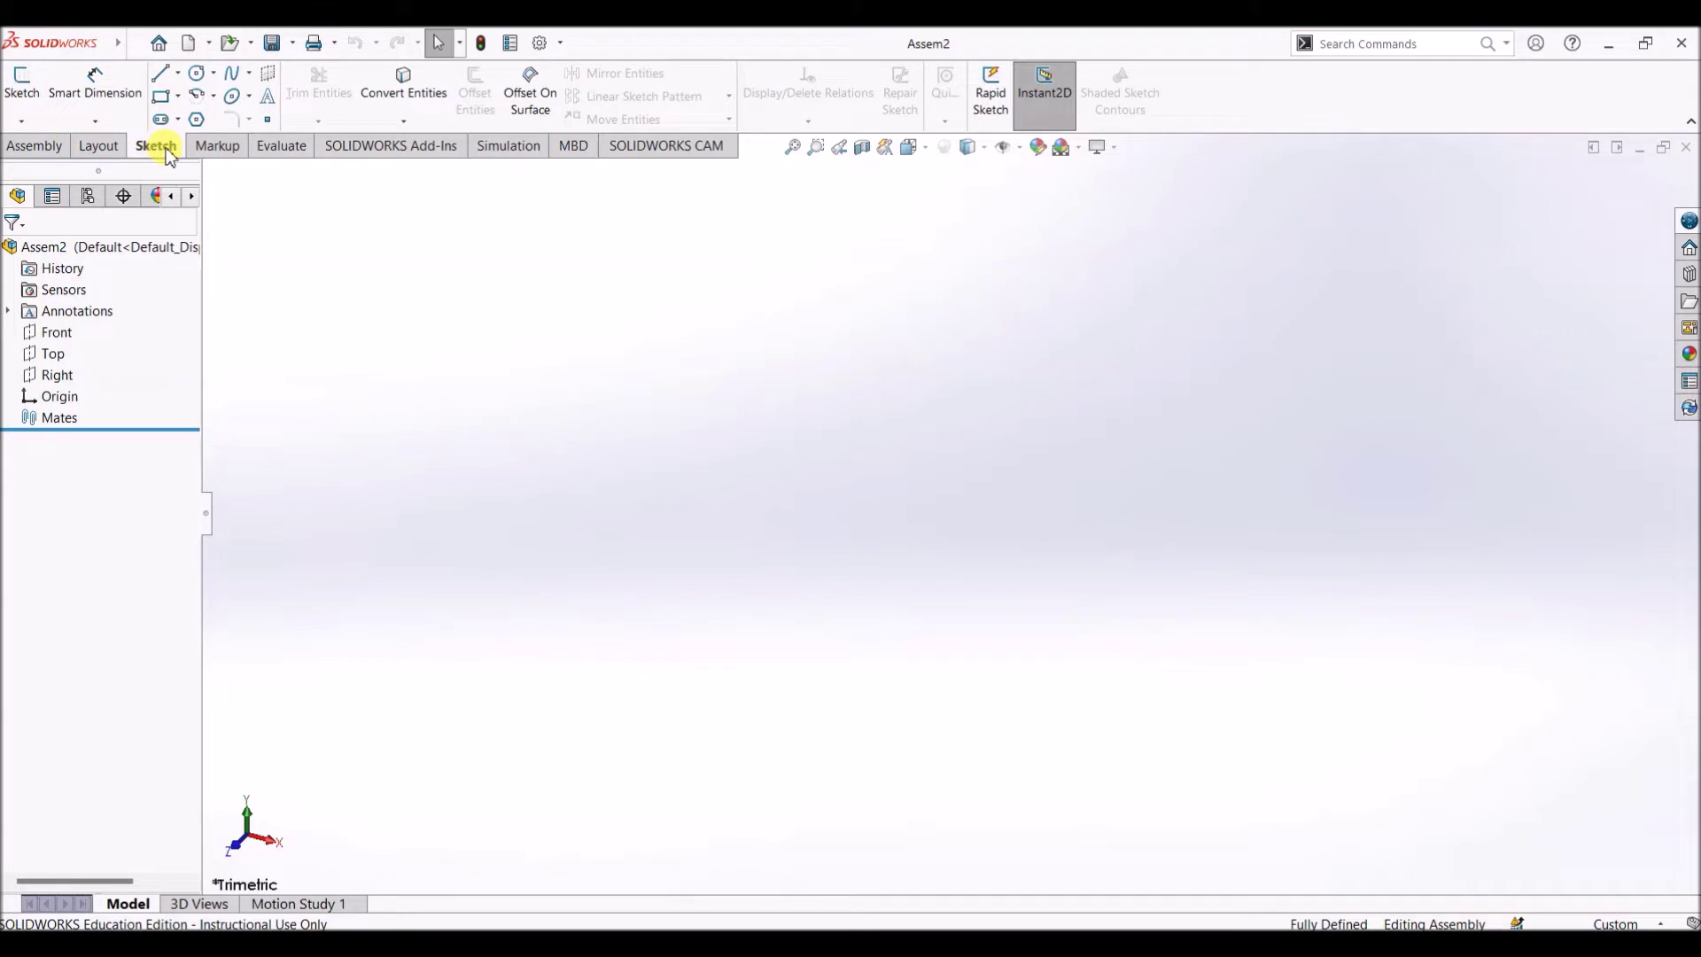
Start a sketch on the assembly's Front plane
click(21, 85)
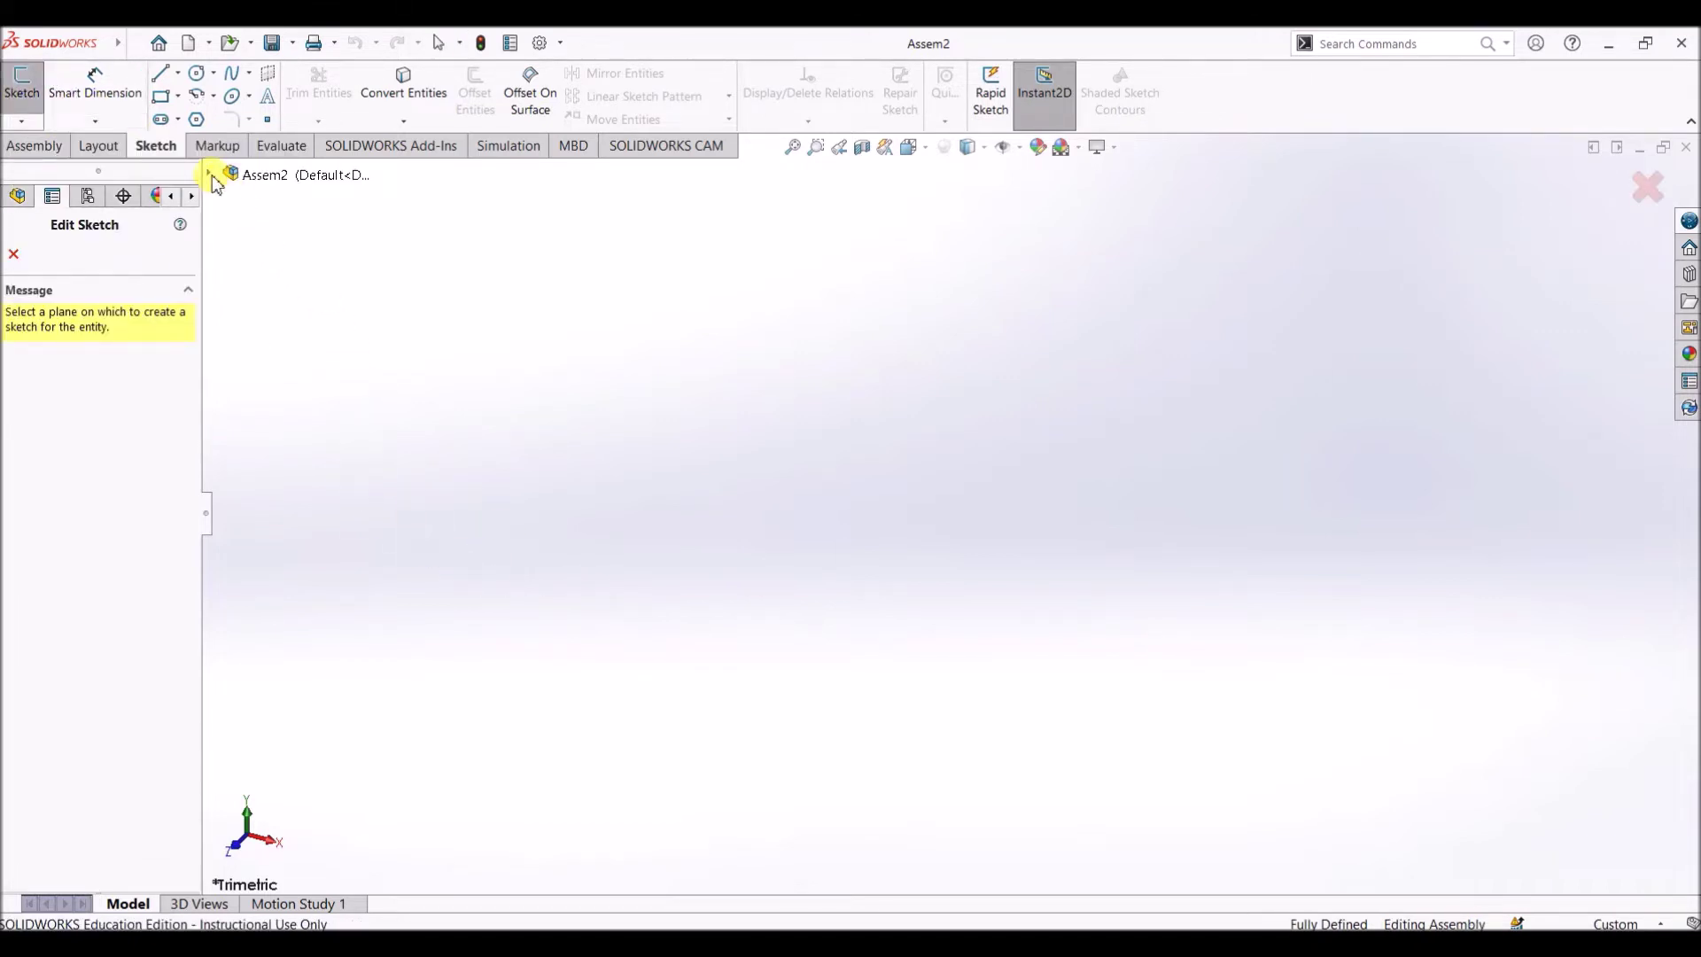
click(210, 174)
click(253, 255)
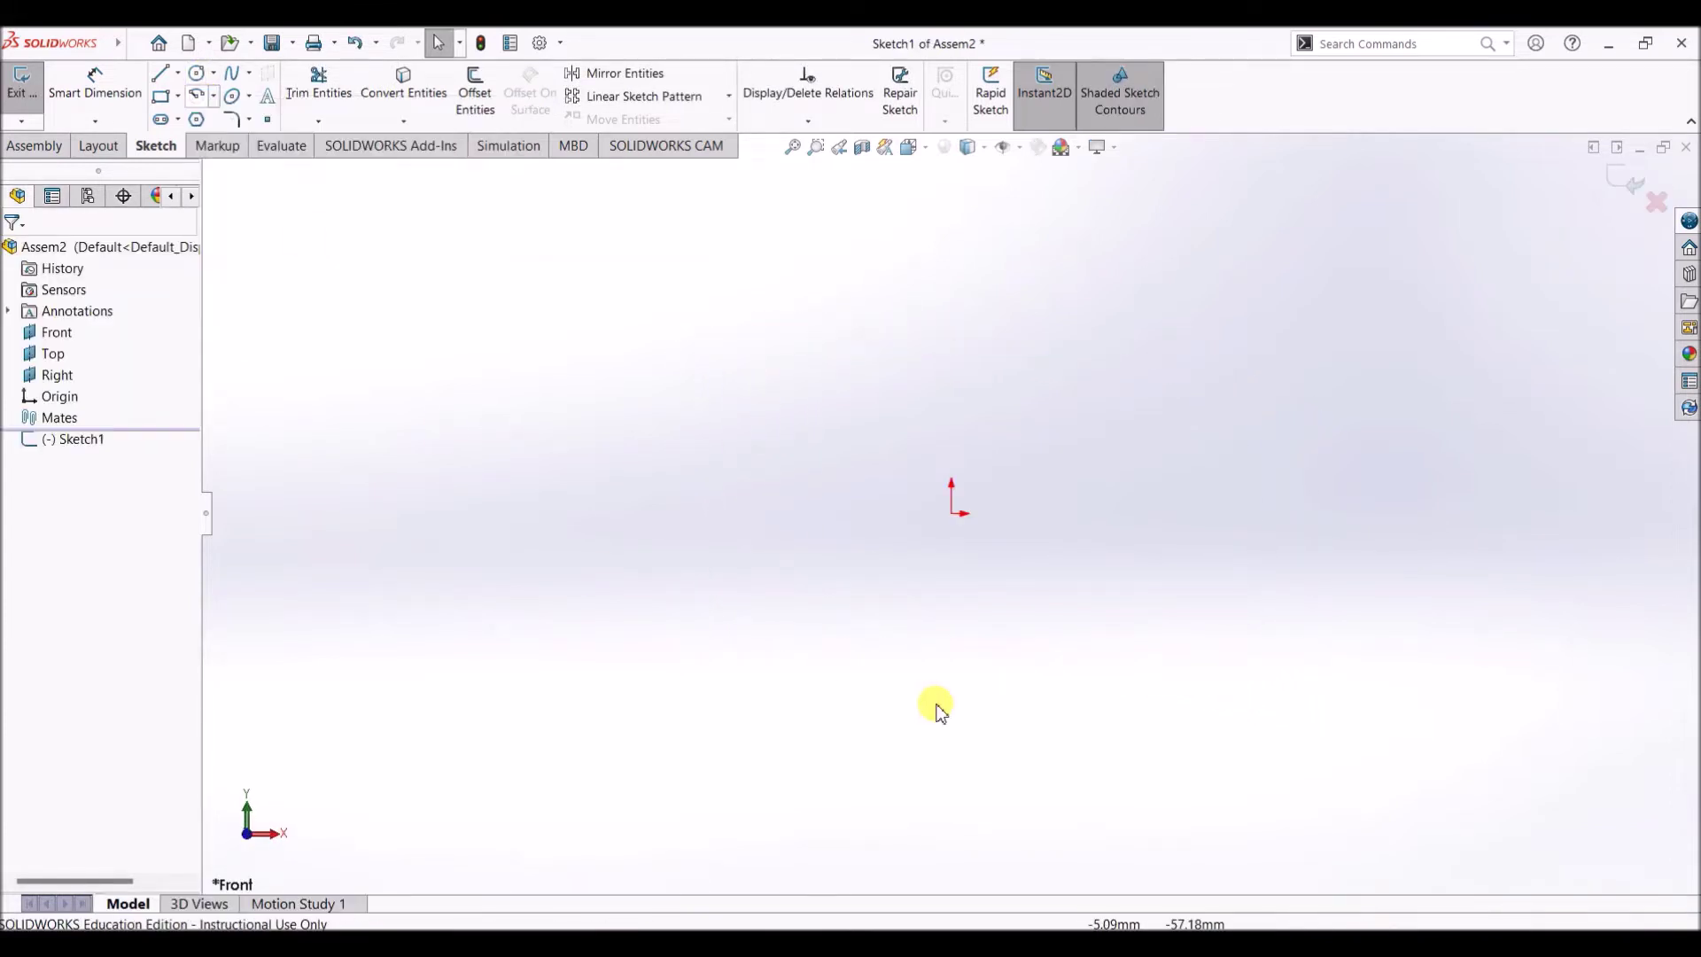
Sketch a circle centred on the origin with a radius of about 51 mm
click(197, 72)
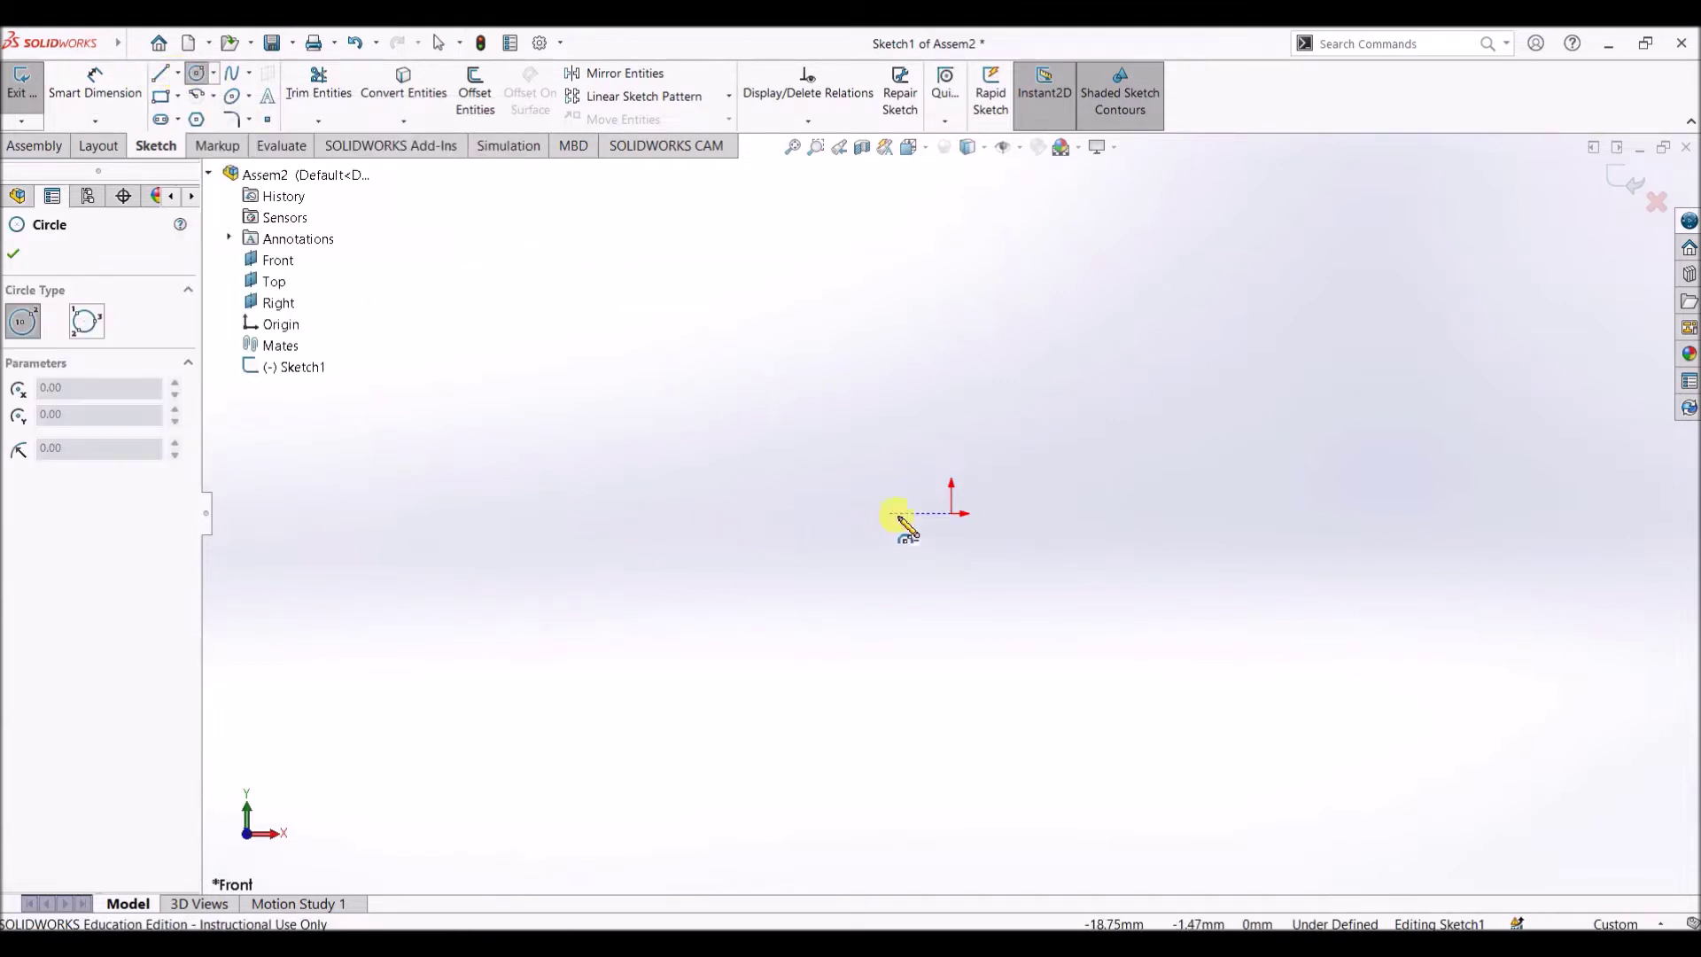
drag(951, 514, 1081, 626)
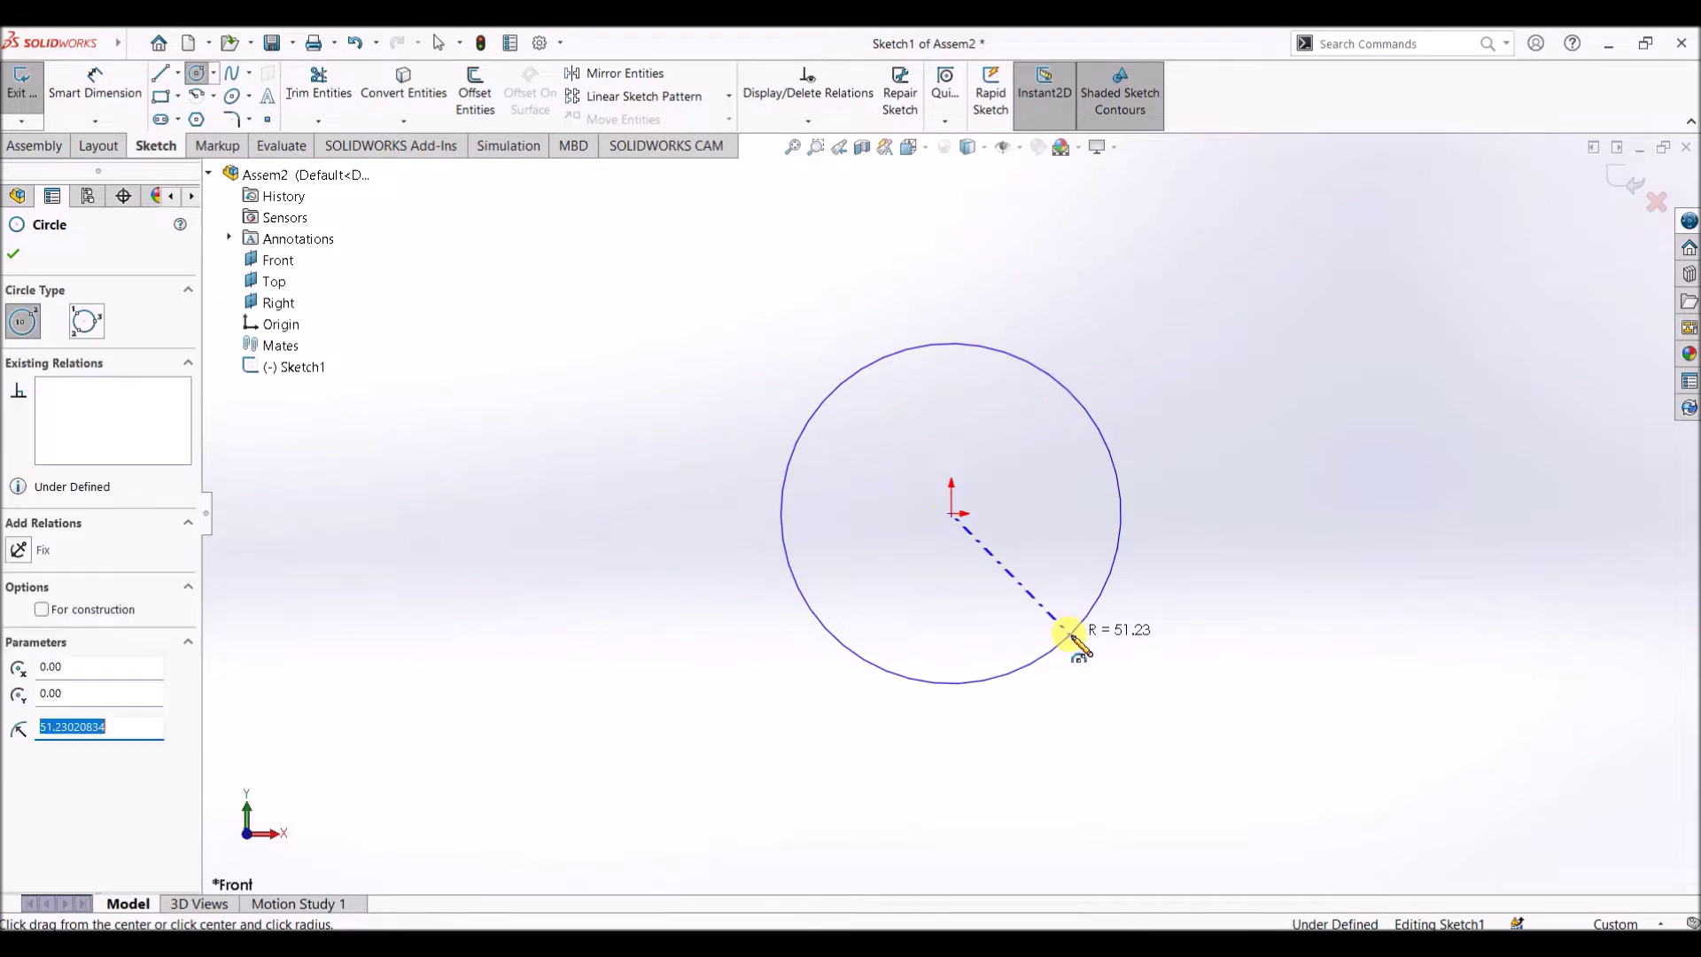
click(14, 253)
Dimension the circle's diameter and set it to 80 mm
click(92, 84)
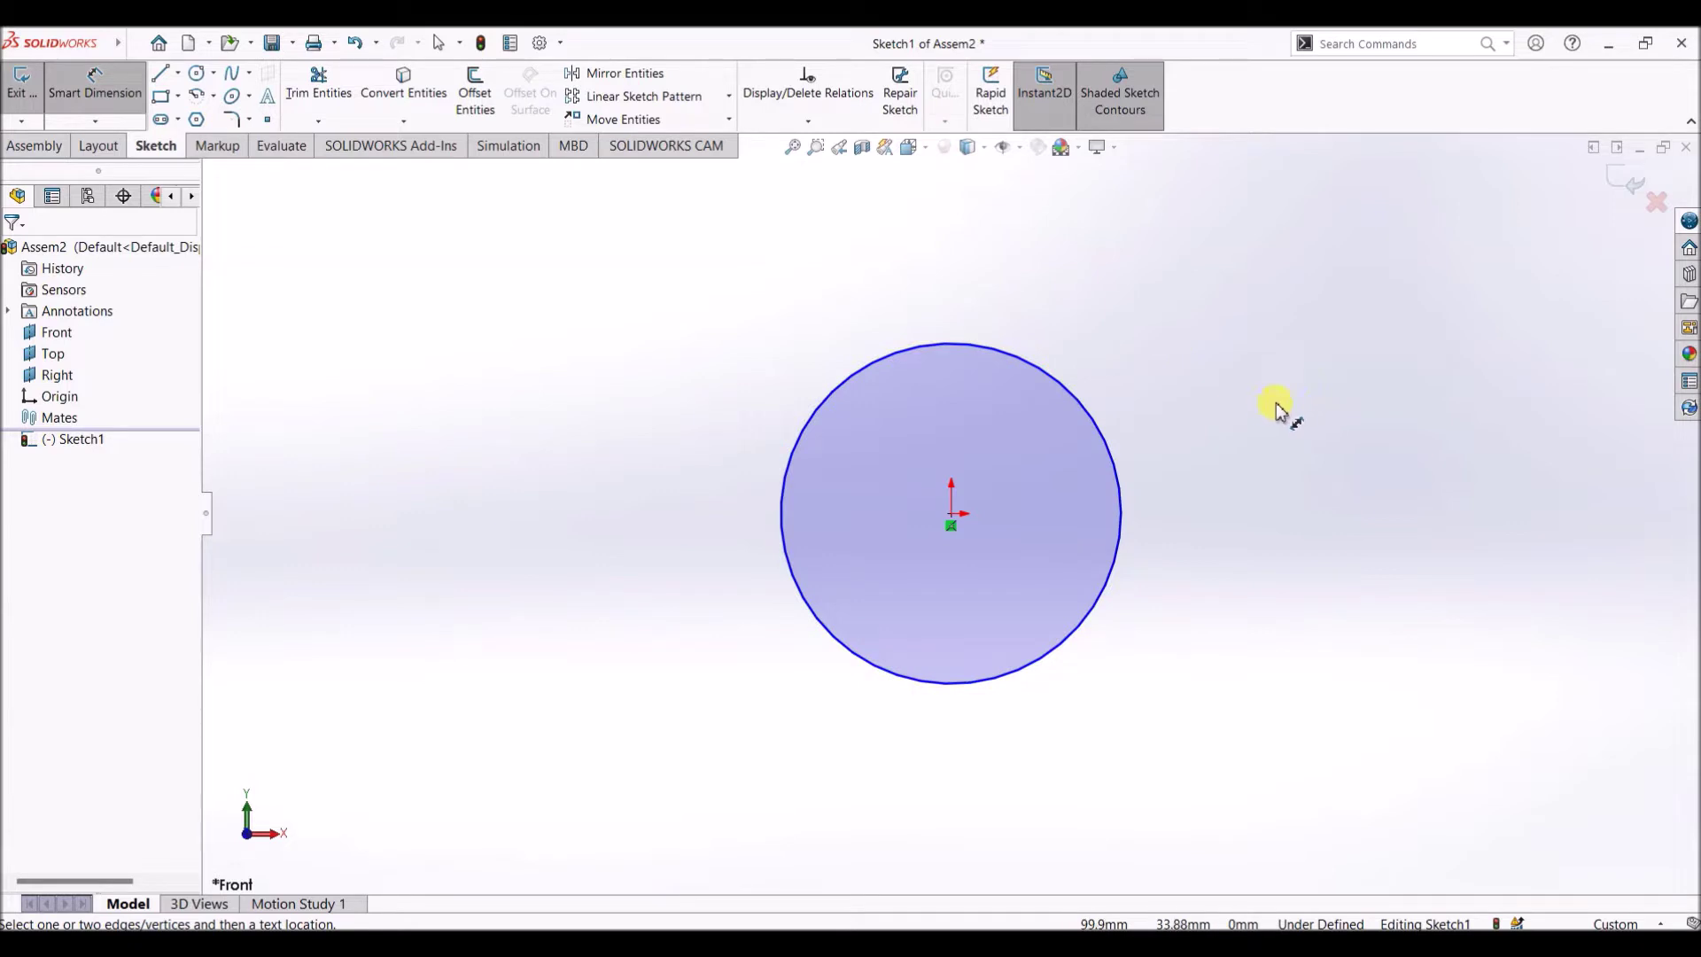
click(1020, 366)
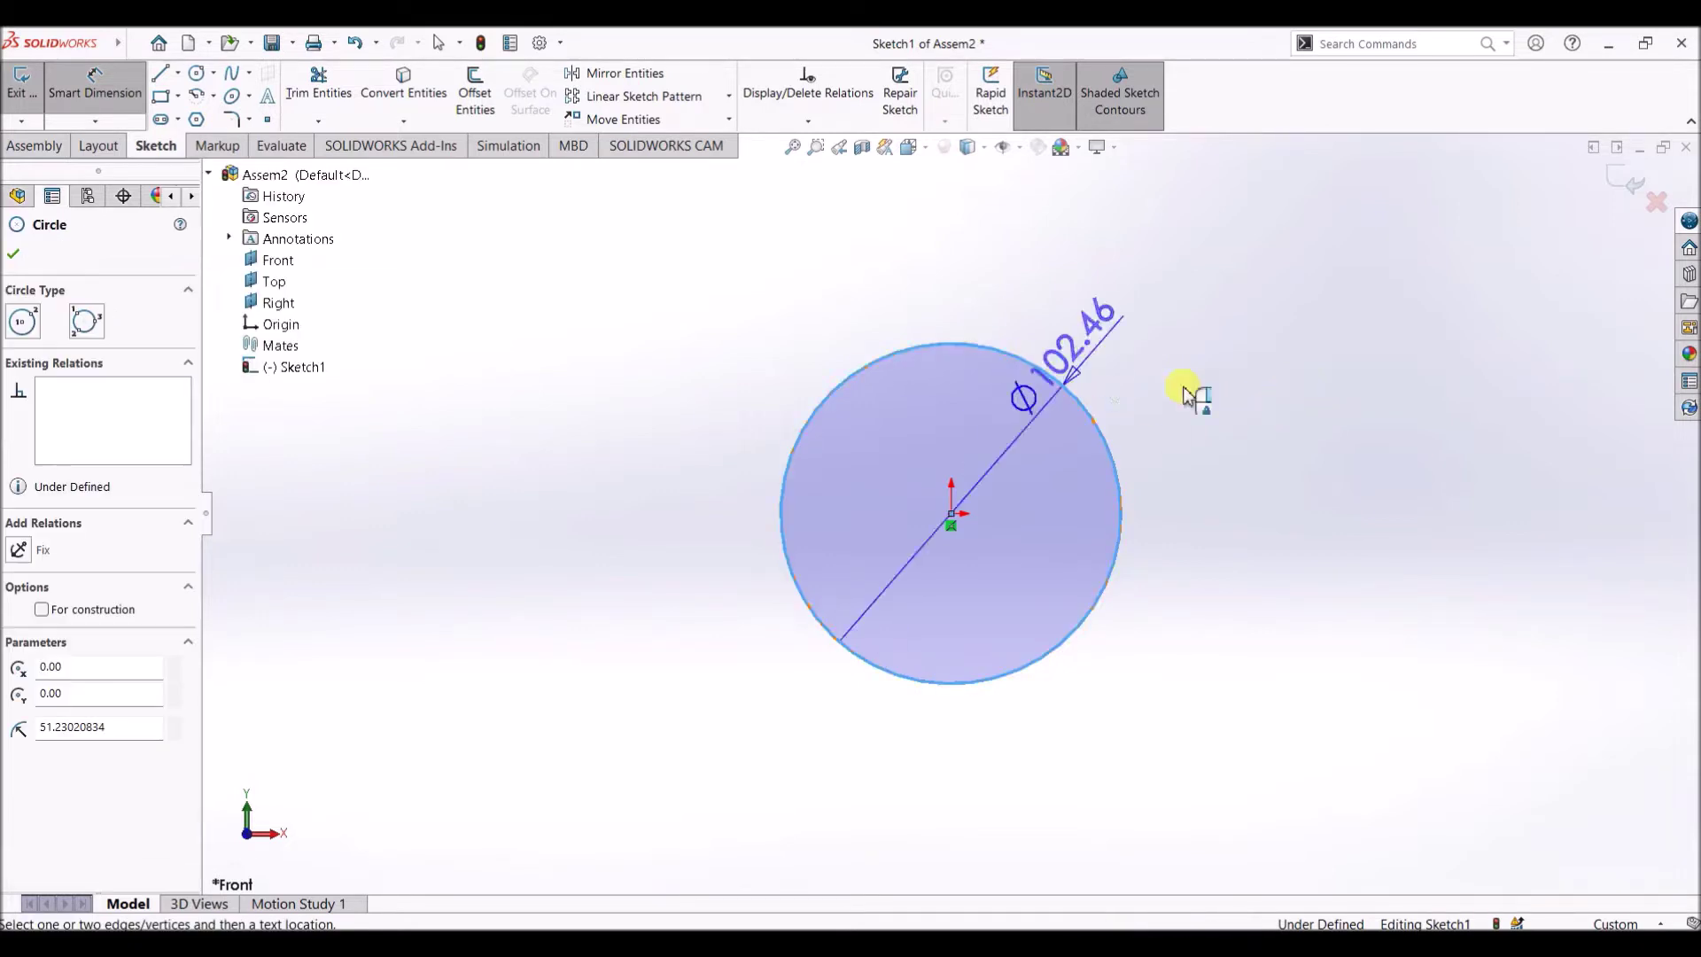
click(1277, 427)
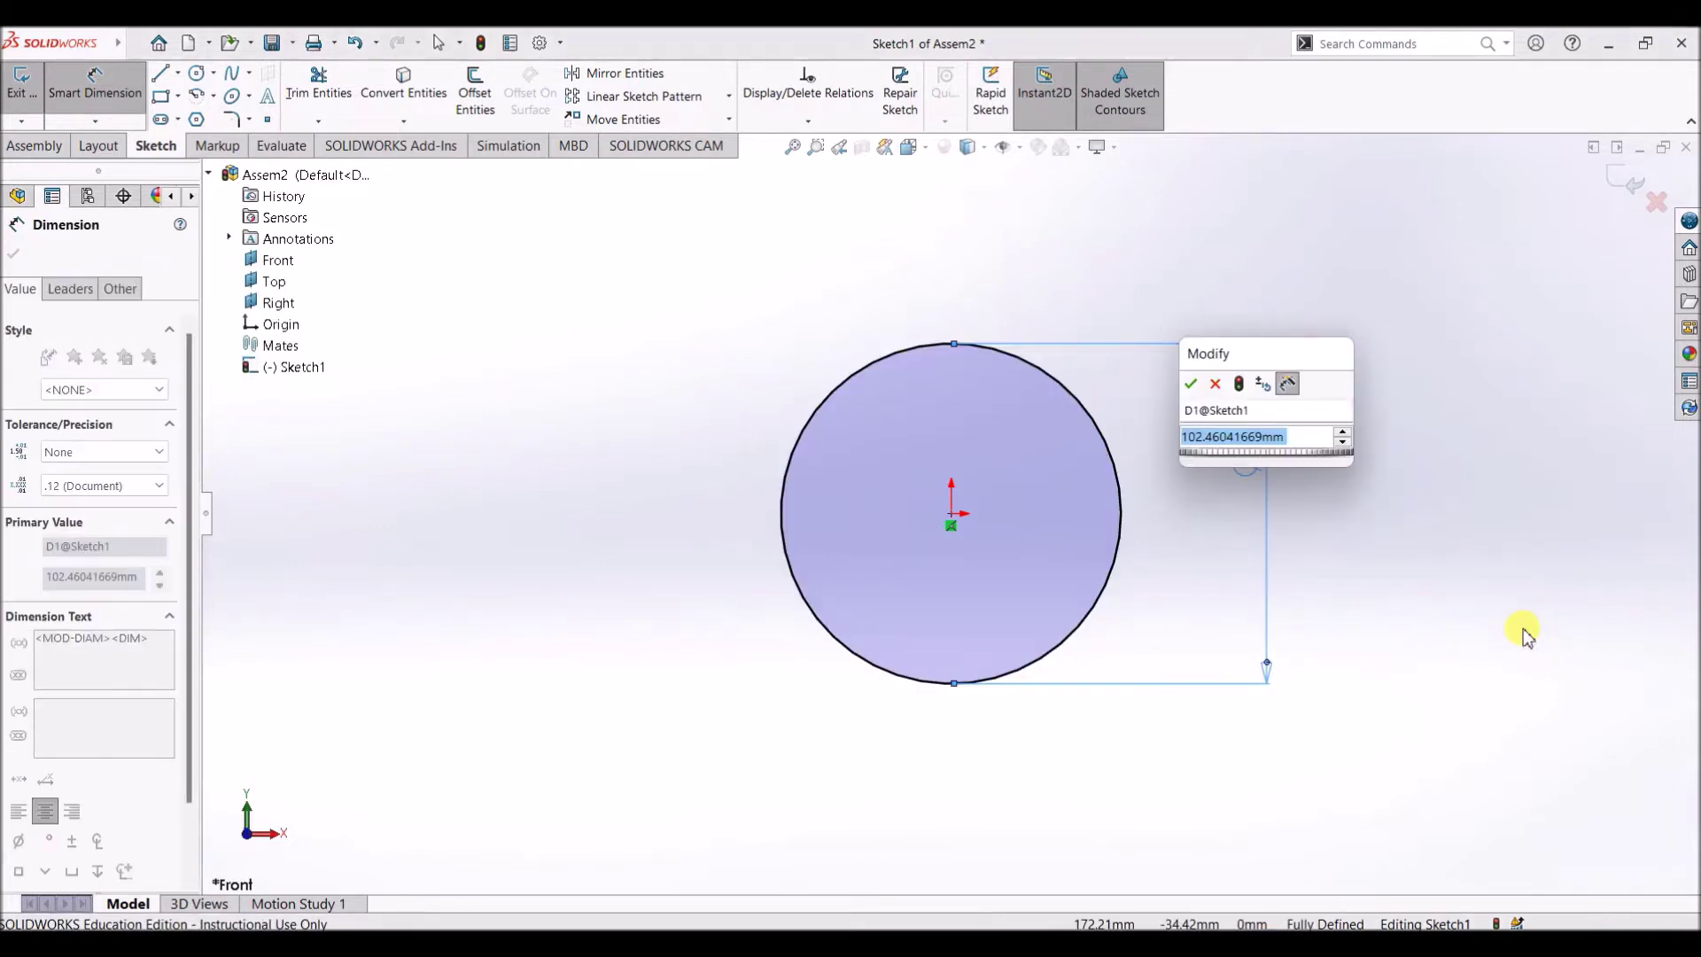
text(80)
key(Return)
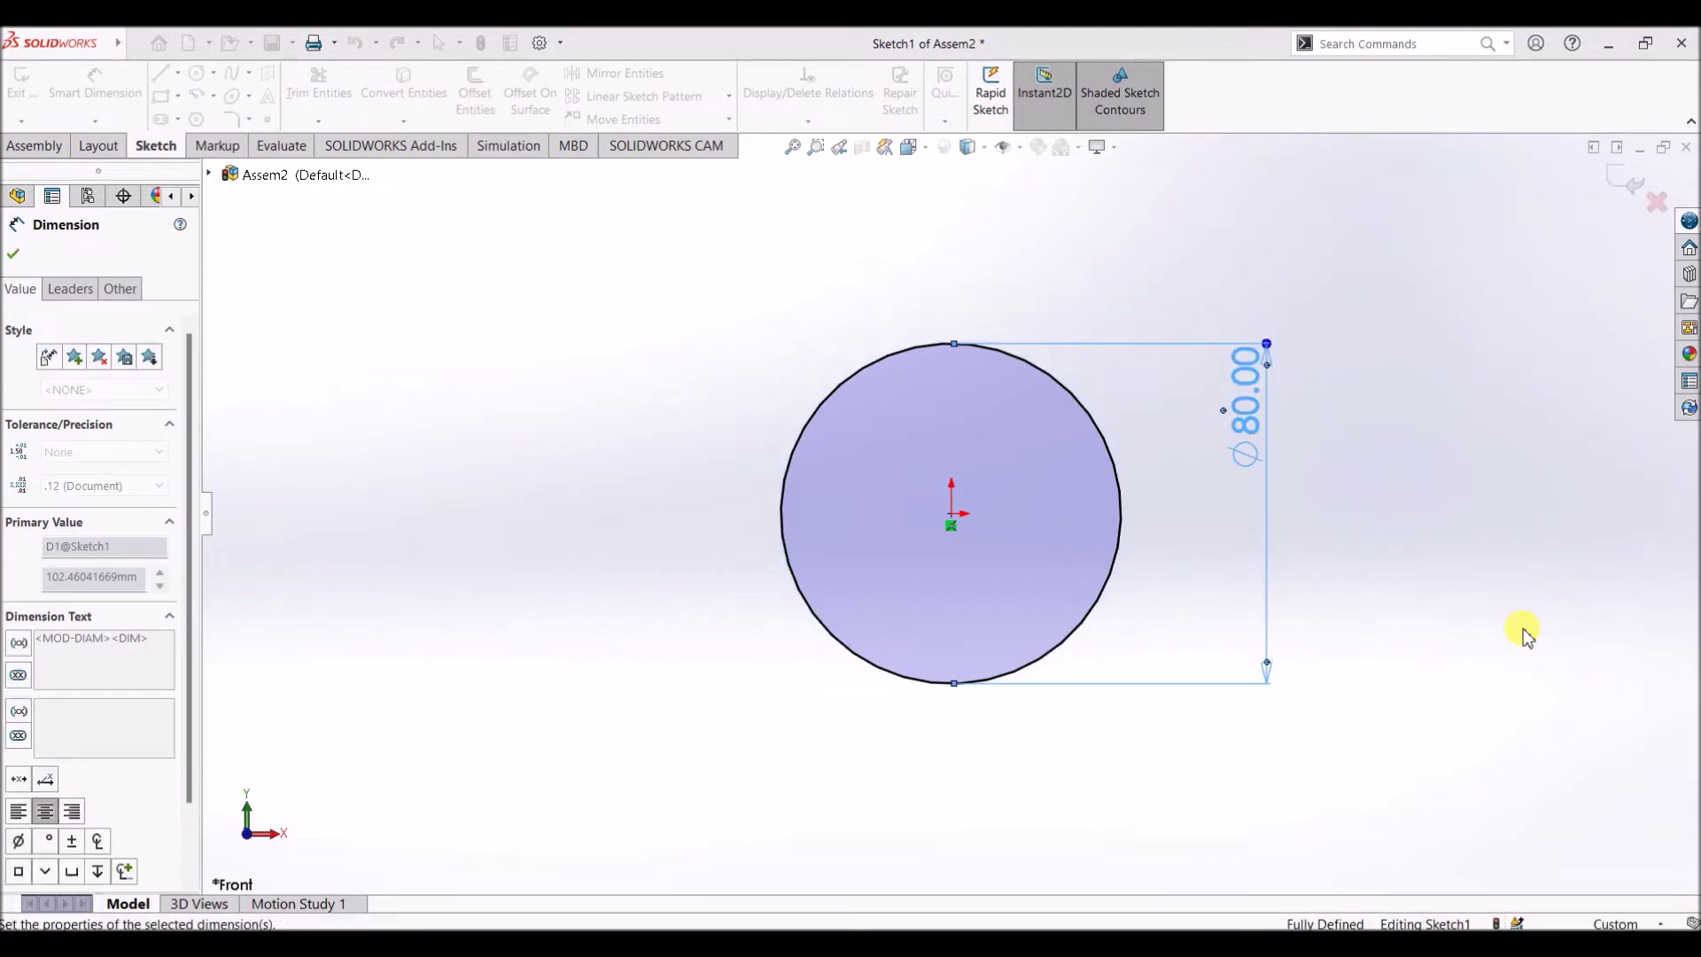
click(9, 256)
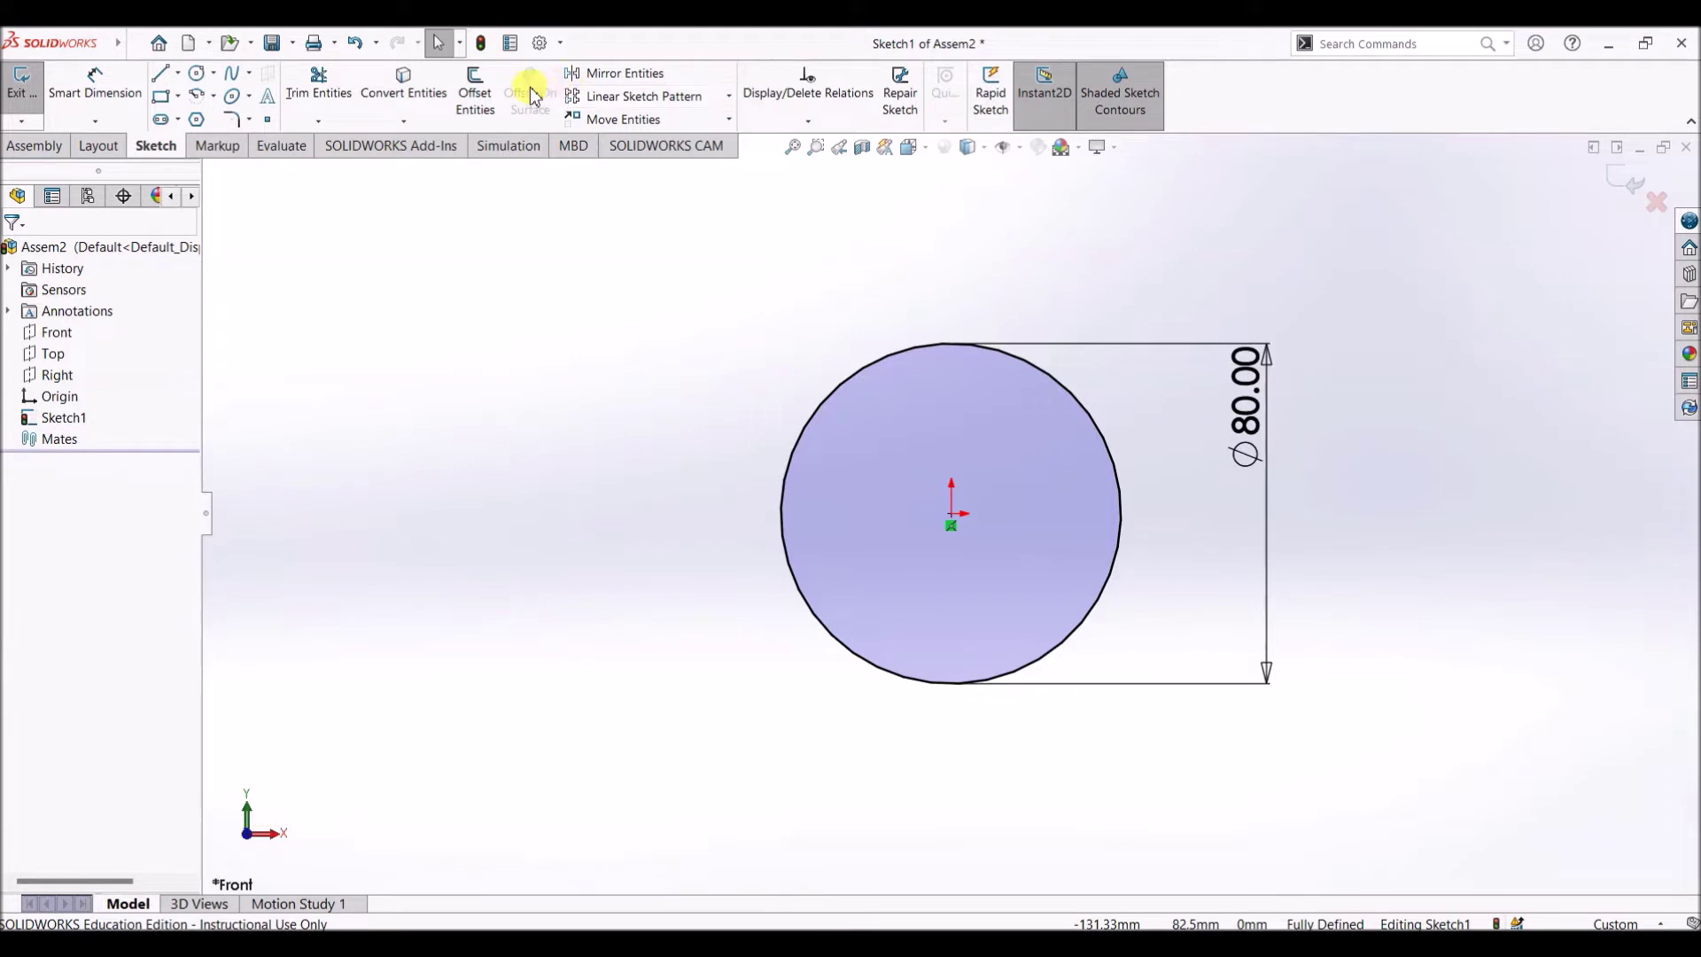
Offset the 80 mm circle inward by 20 mm to form a concentric inner circle
click(494, 91)
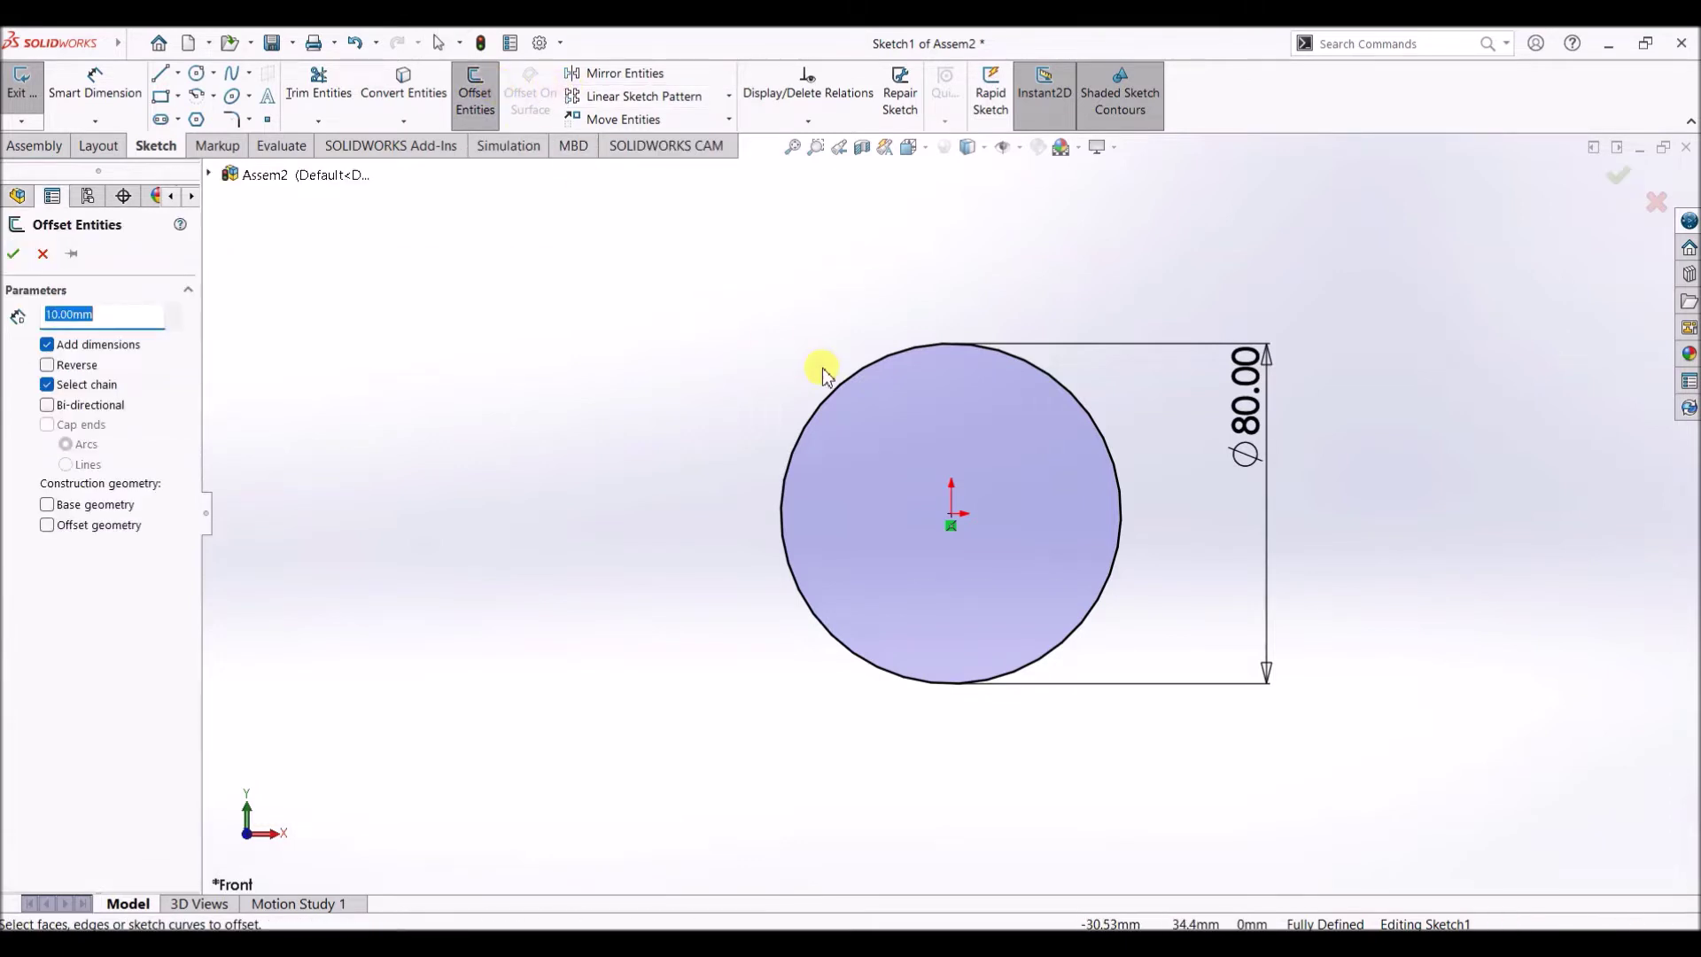
click(864, 379)
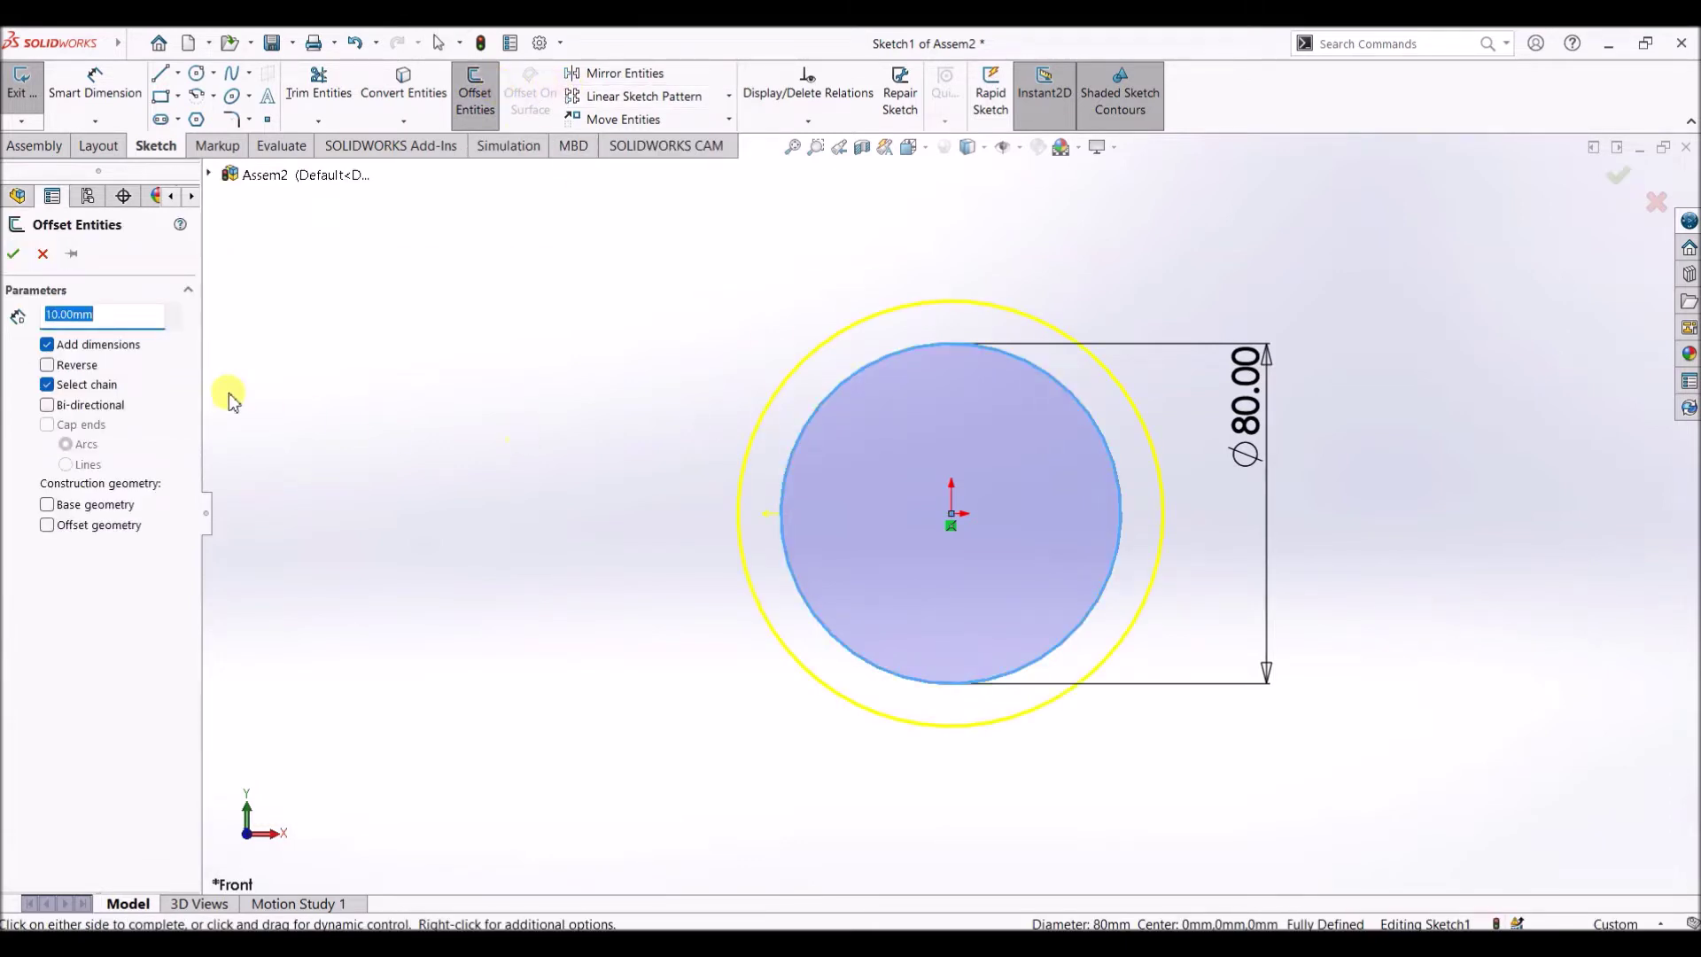
click(48, 366)
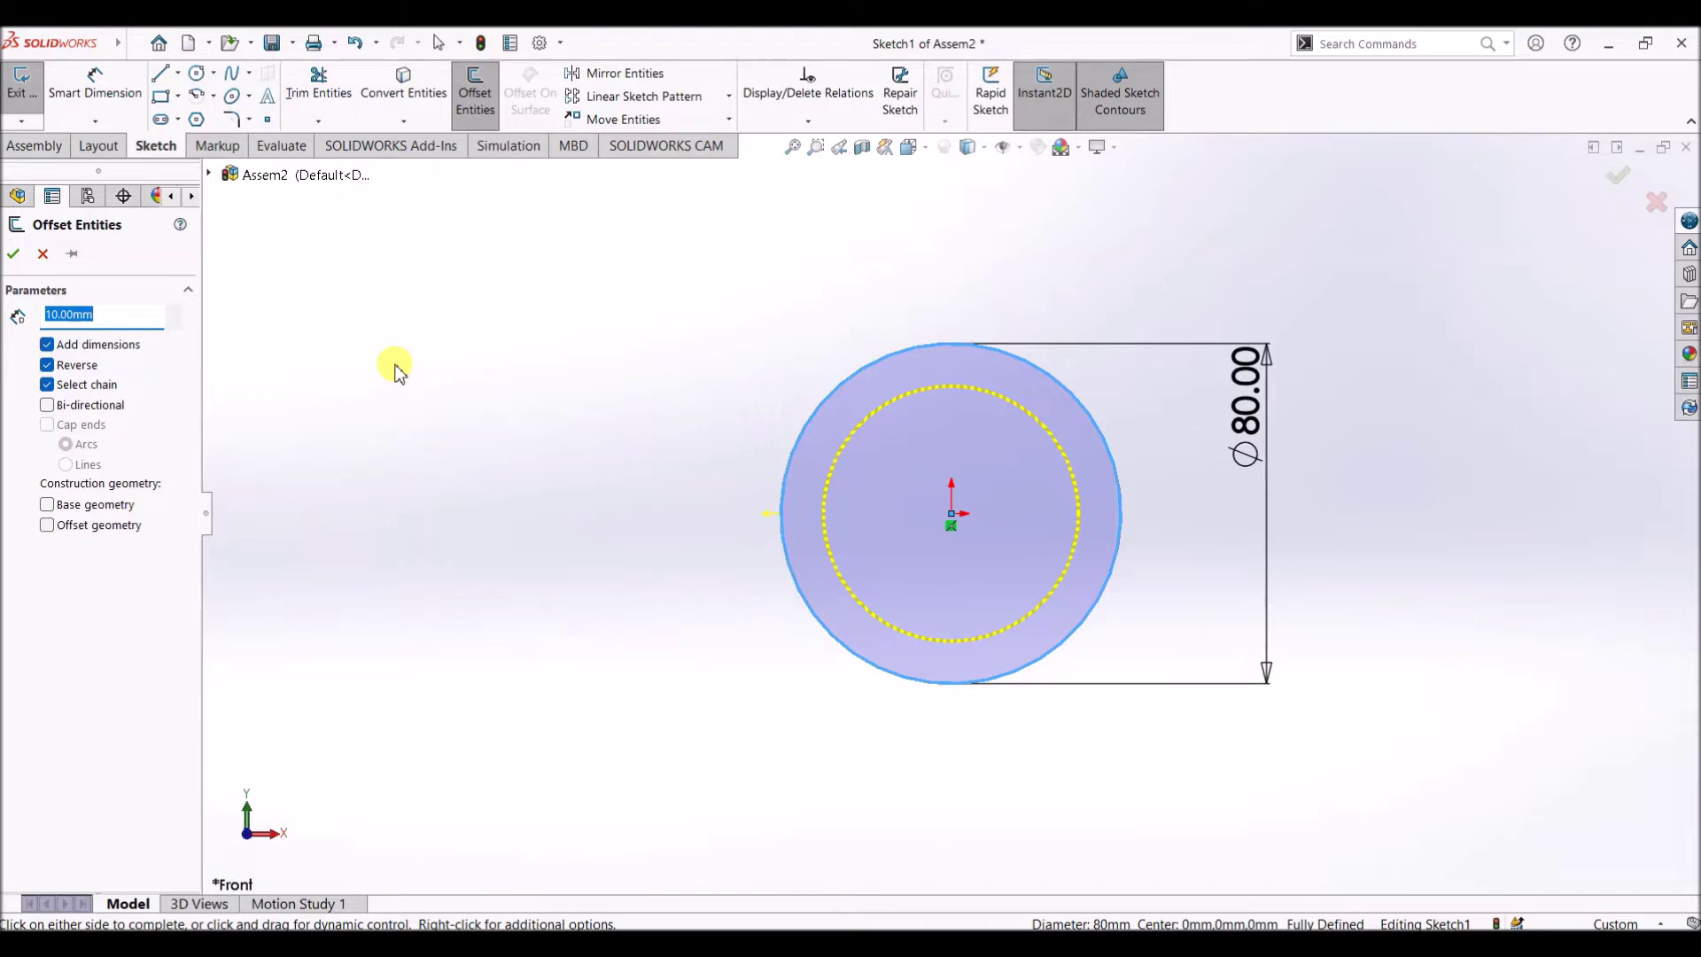
text(20)
click(15, 255)
click(95, 78)
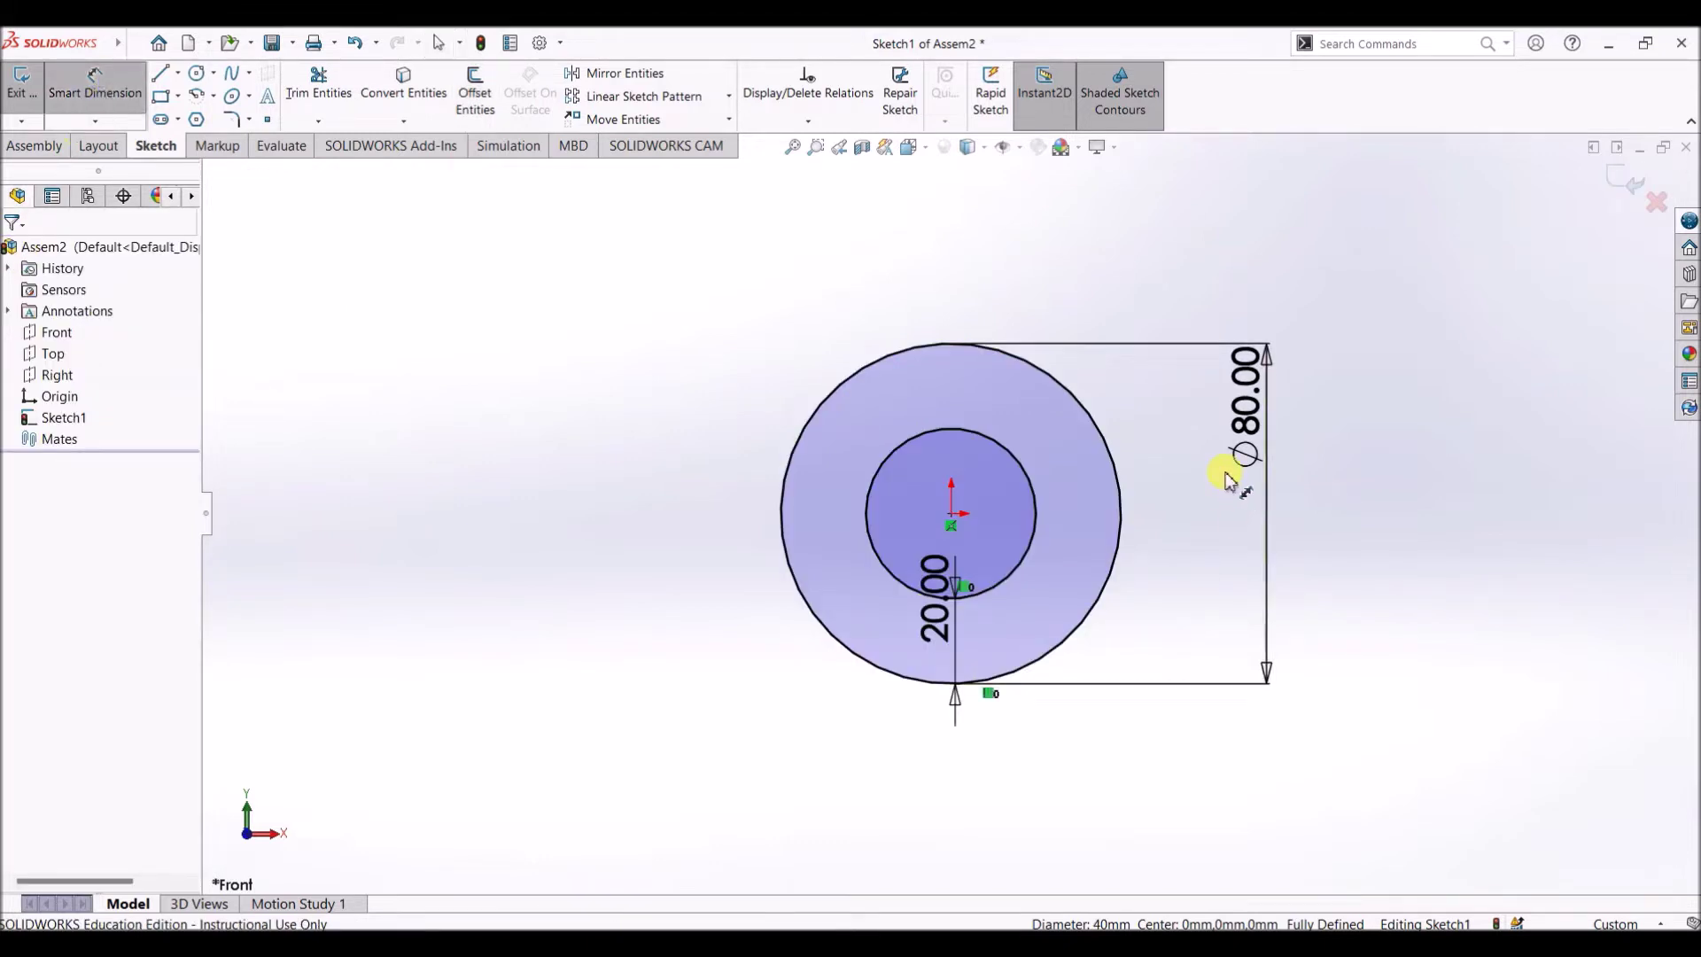
scroll(1230, 481, down, 3)
scroll(921, 549, up, 3)
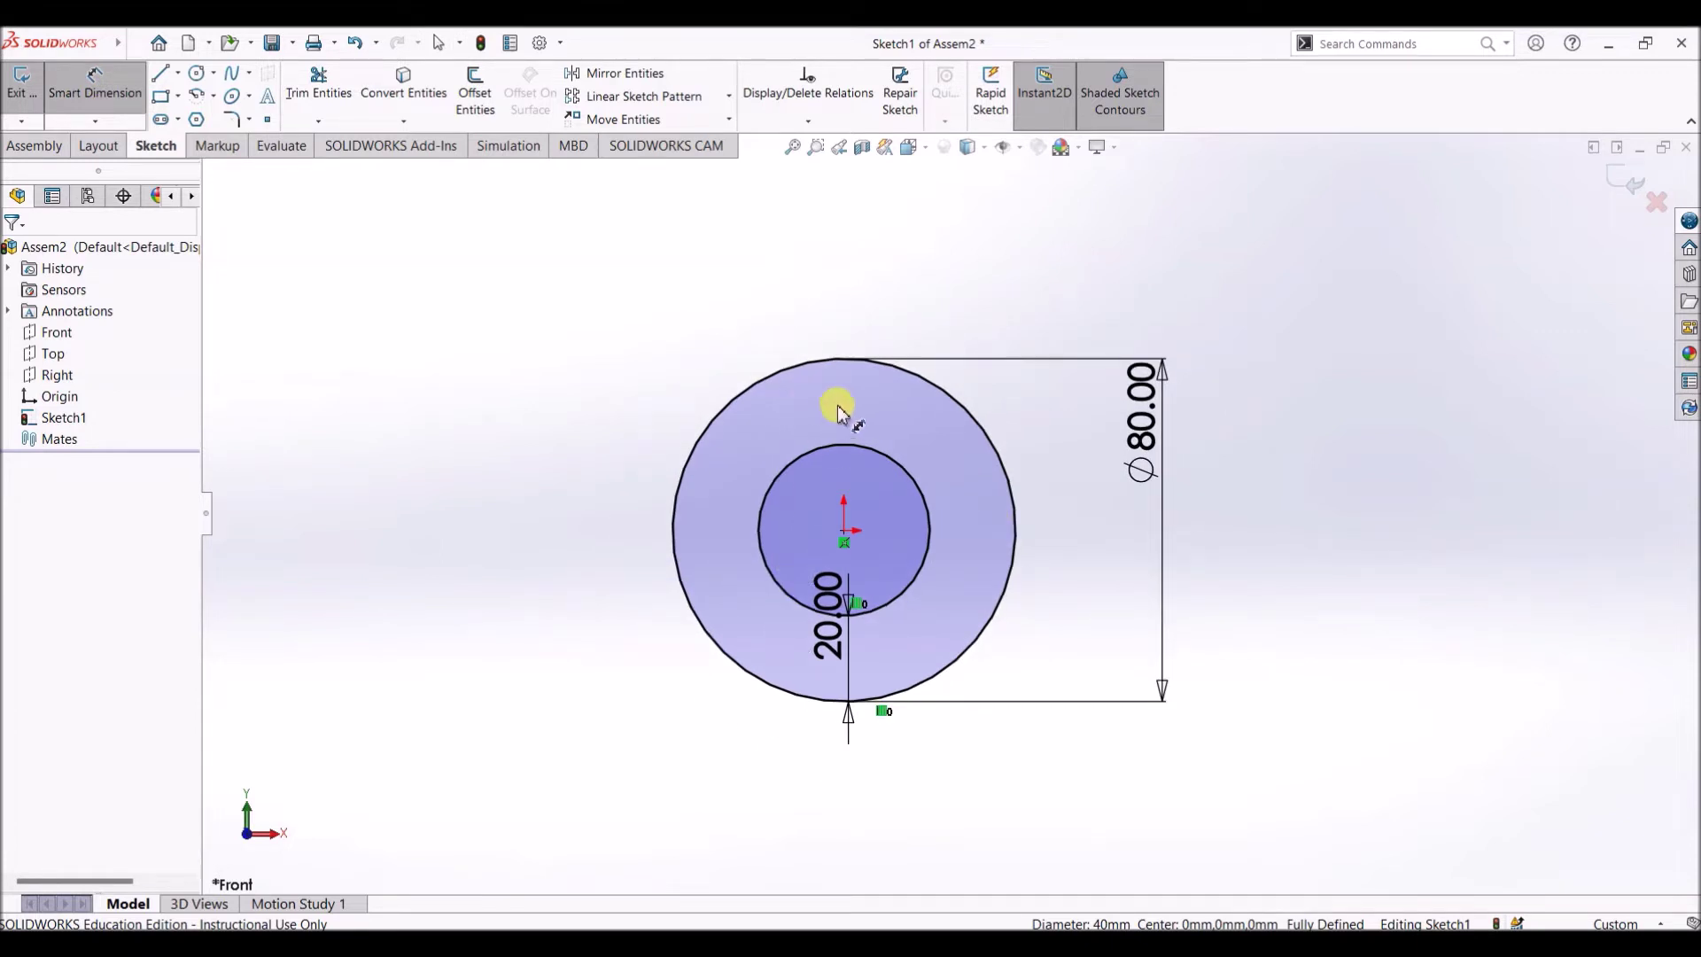
click(68, 85)
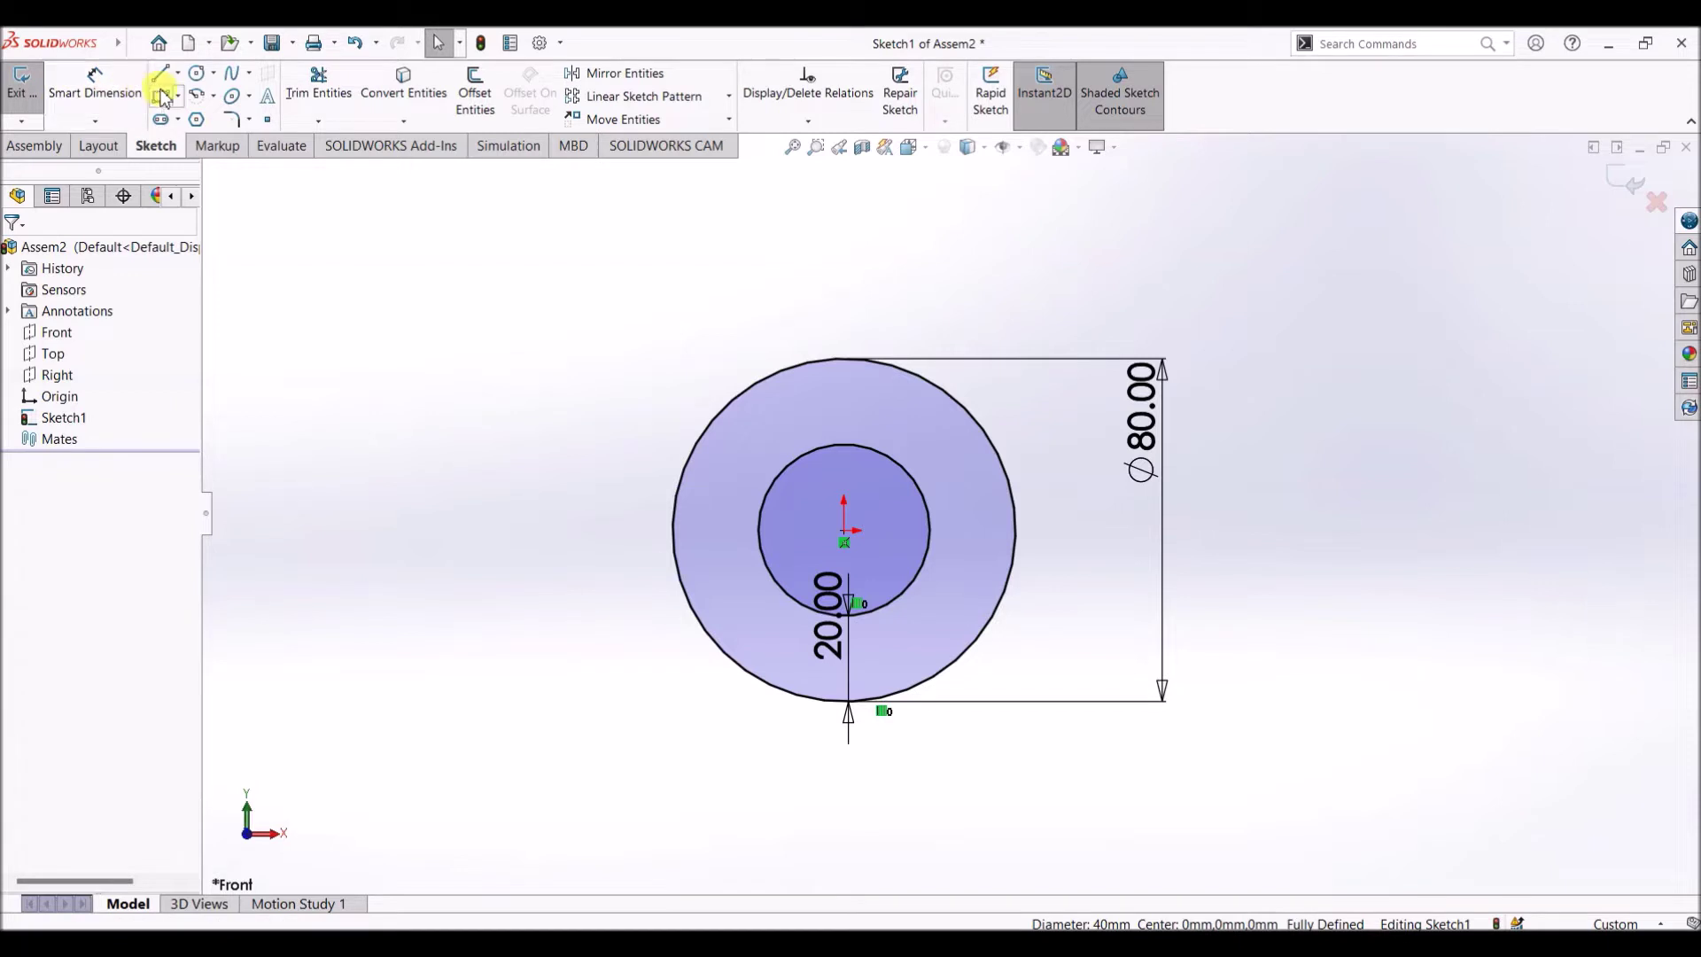
Sketch a small circle of about 8 mm radius between the two circles, centred about 29 mm directly above the origin
click(195, 73)
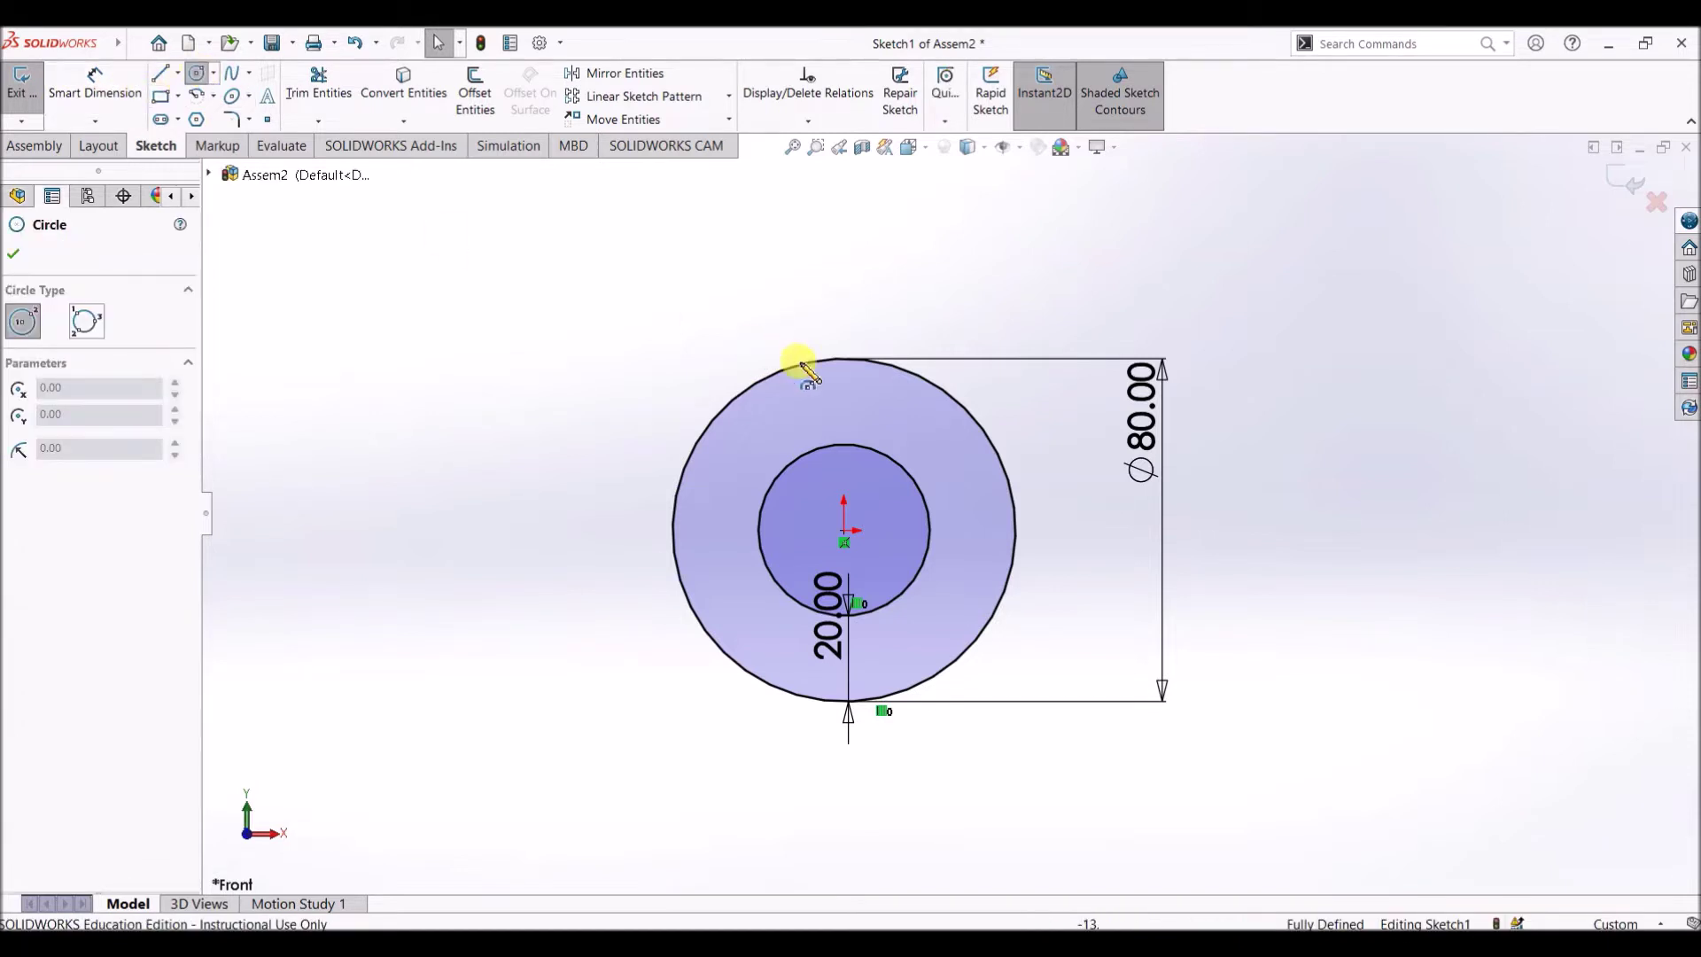
click(843, 406)
click(864, 434)
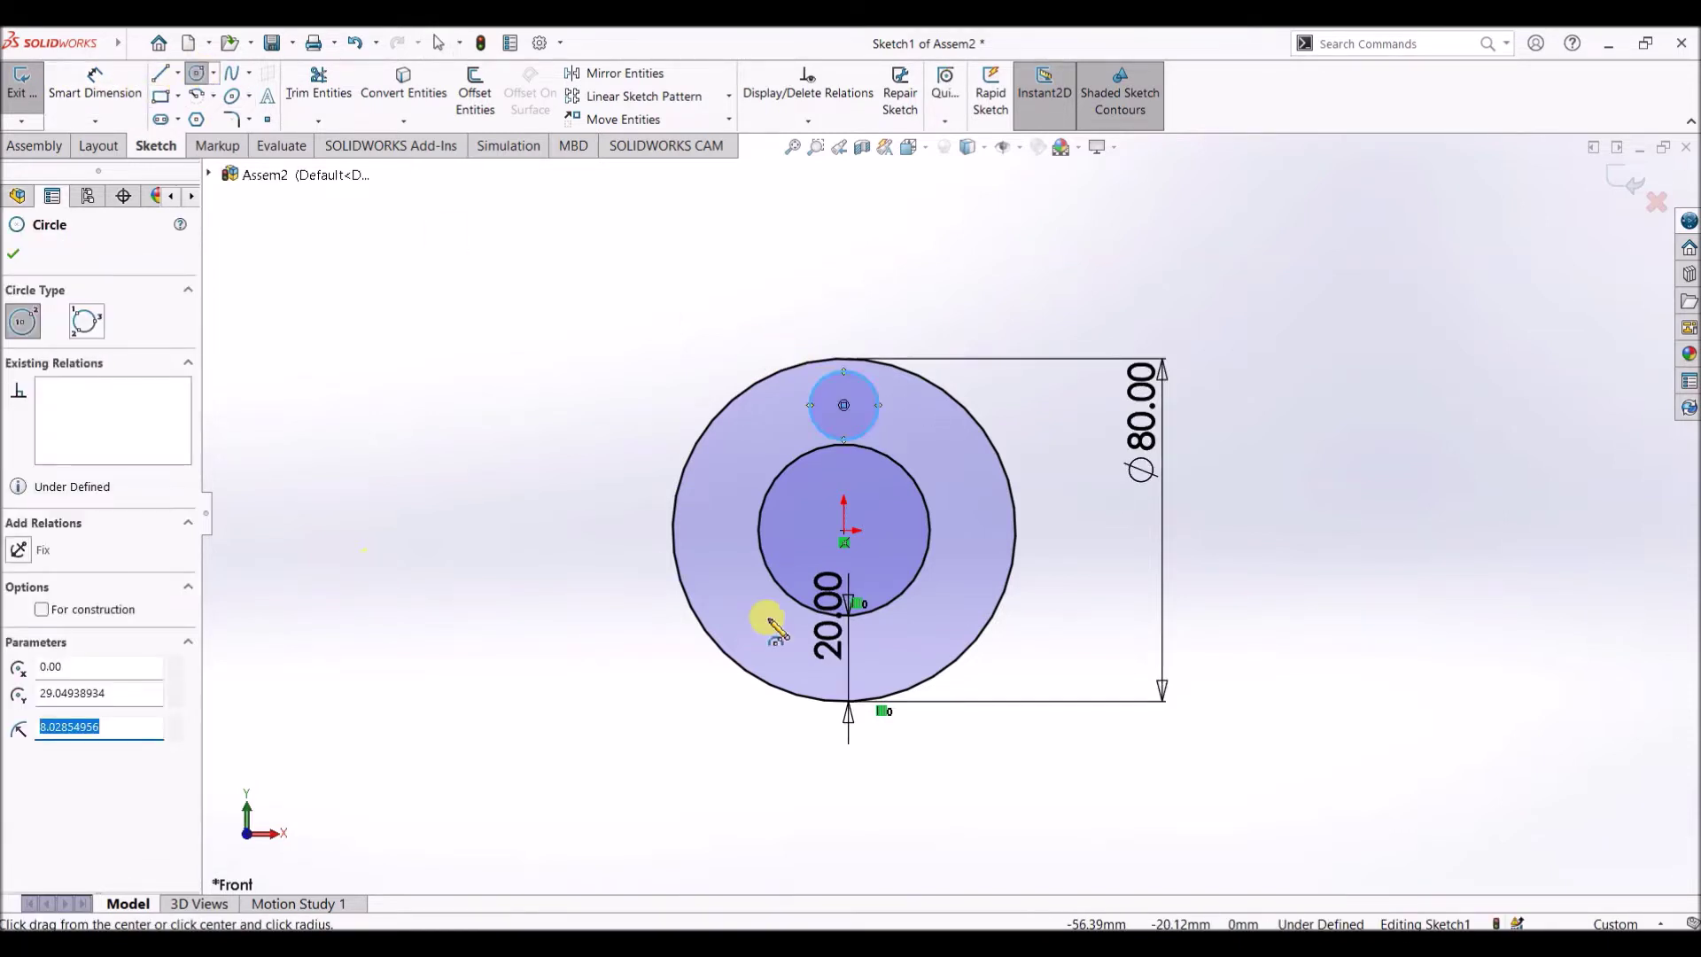
click(20, 264)
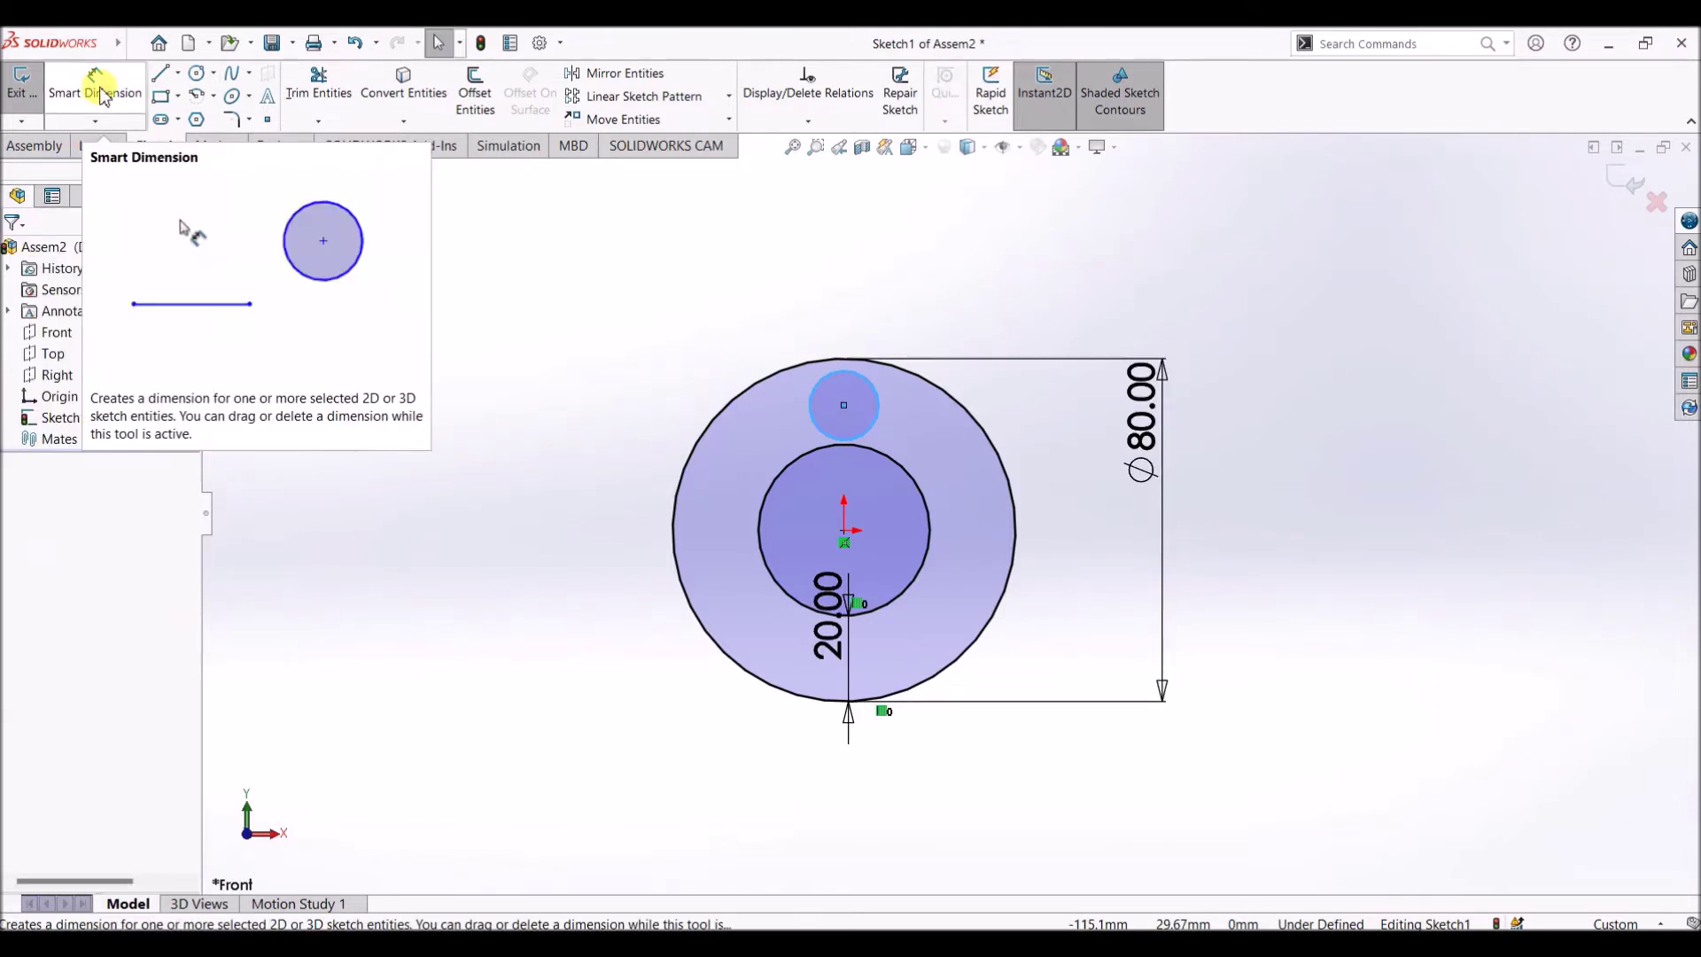
Add a tangent relation between the small circle and the inner circle
scroll(843, 450, down, 5)
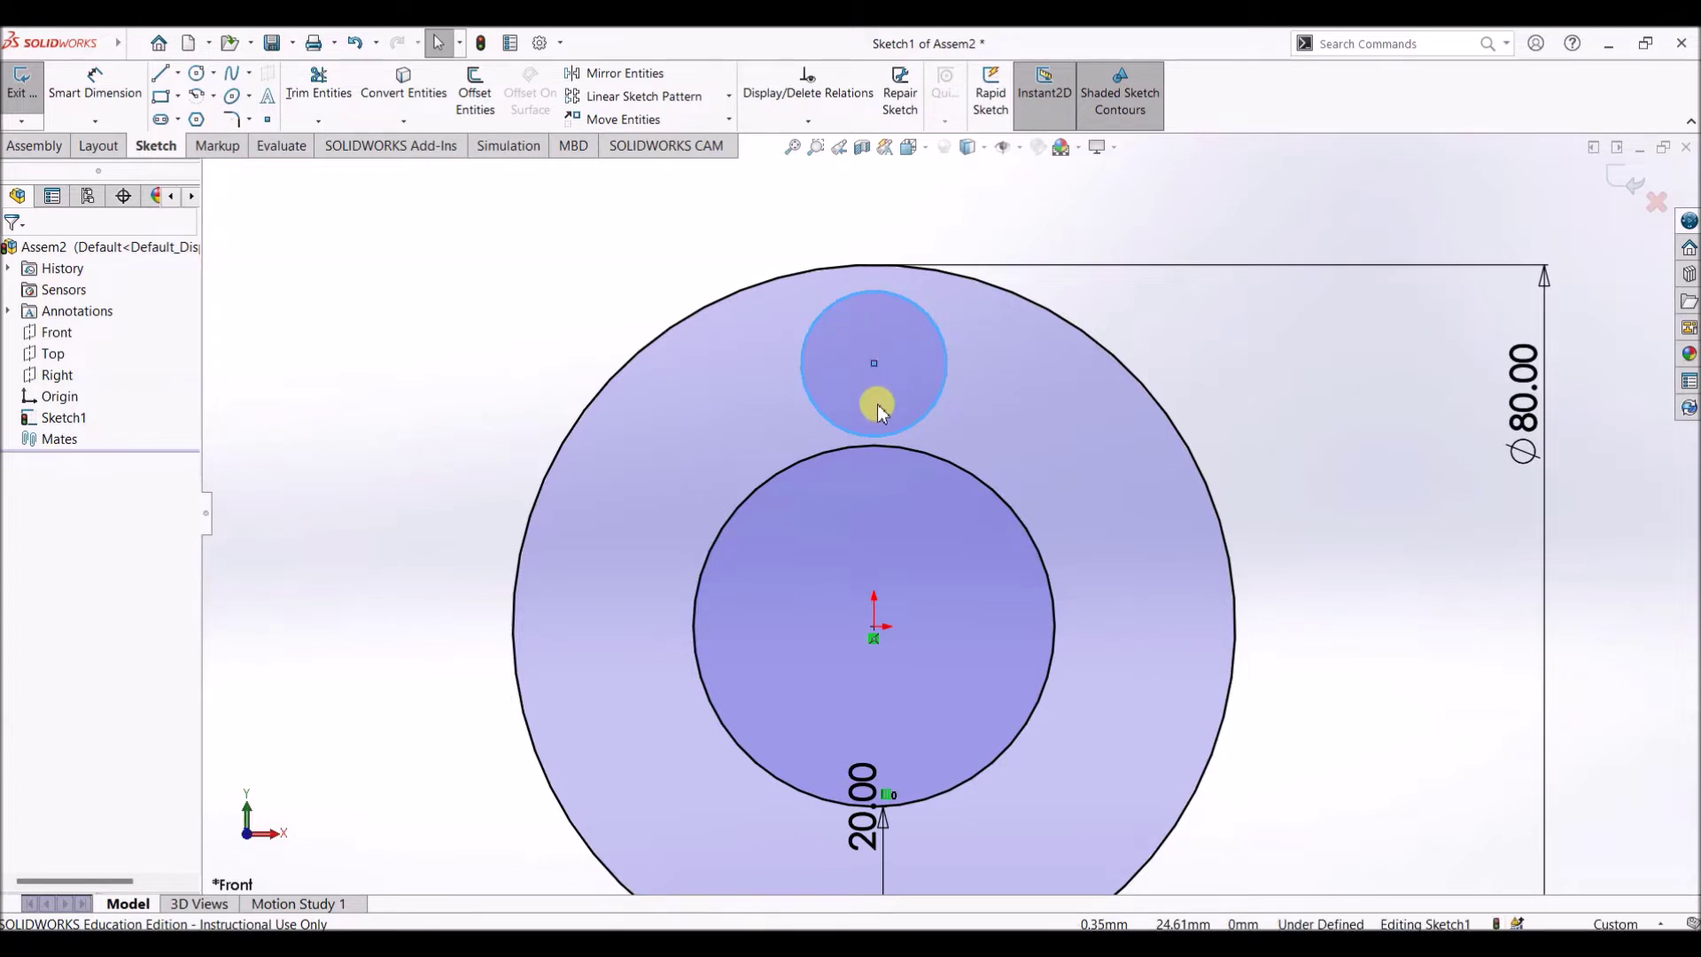
scroll(870, 399, up, 3)
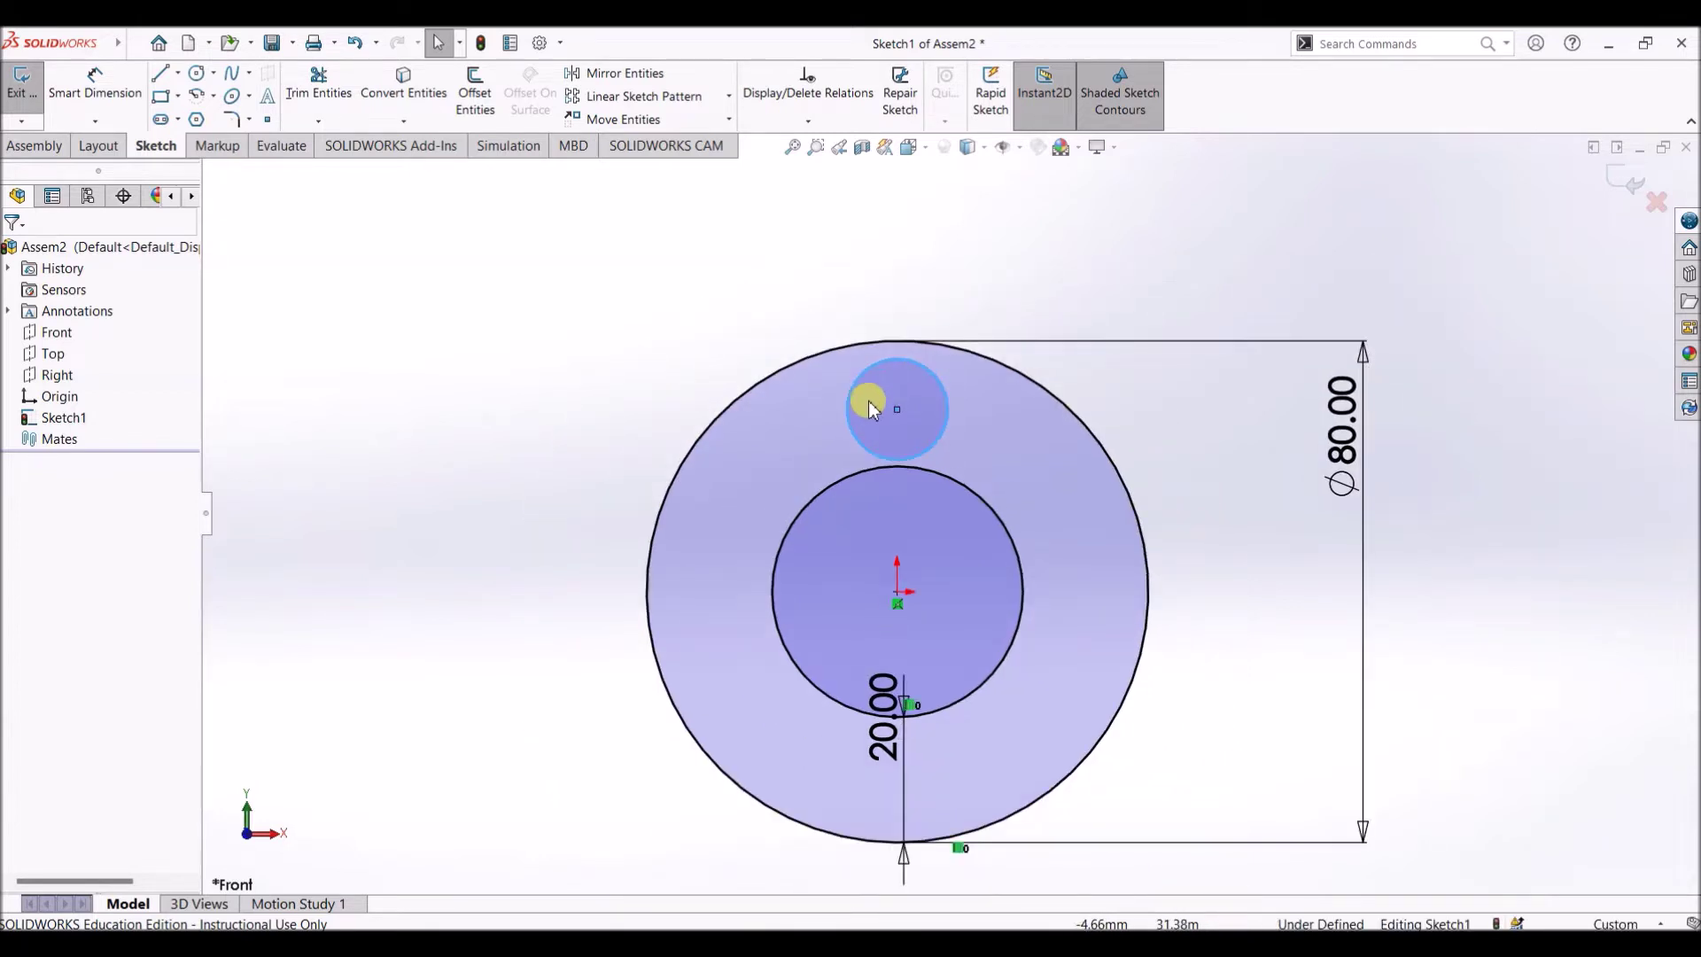
ctrl+click(949, 482)
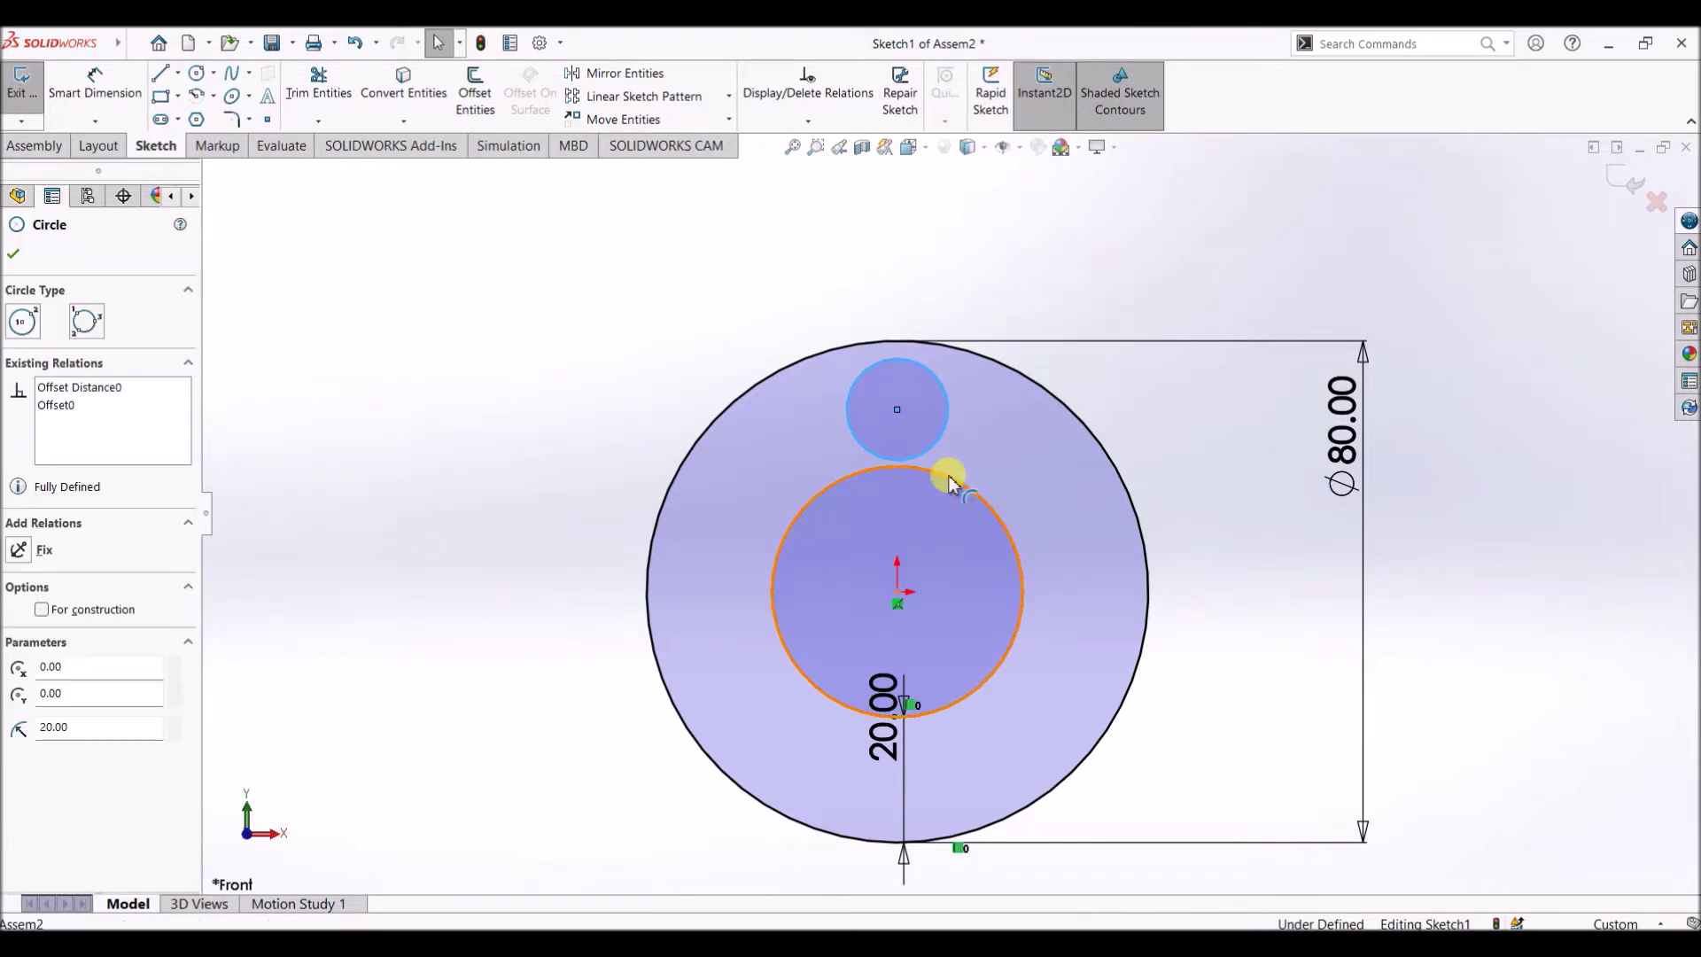
click(15, 596)
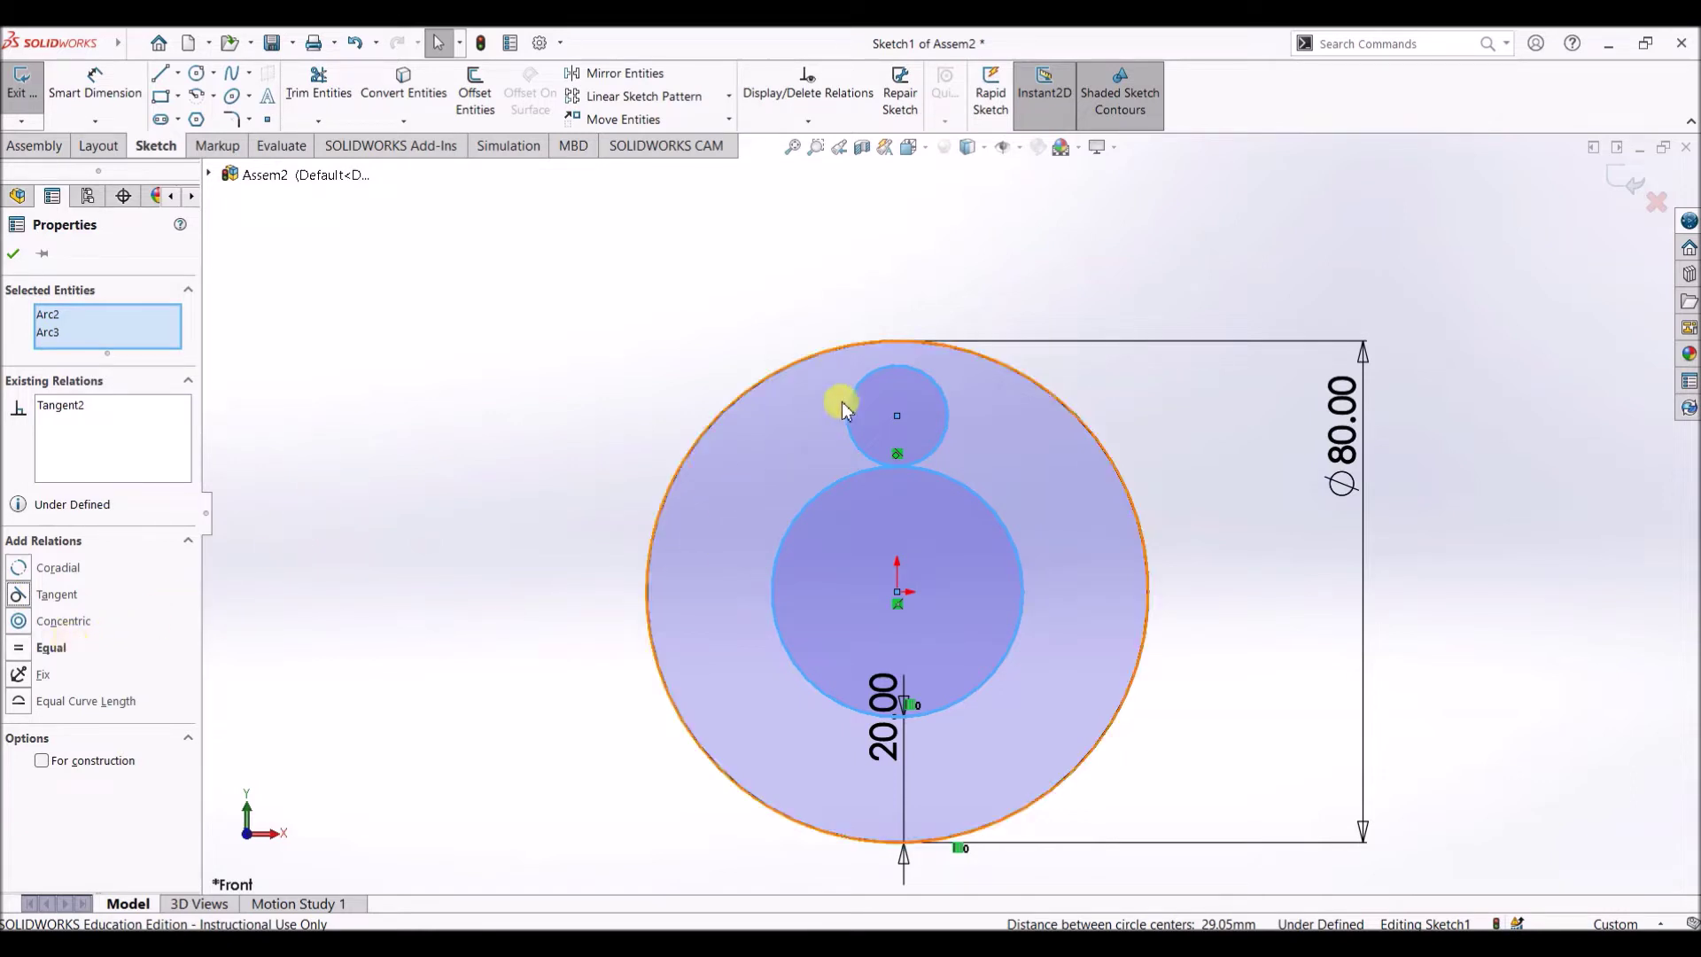
click(15, 254)
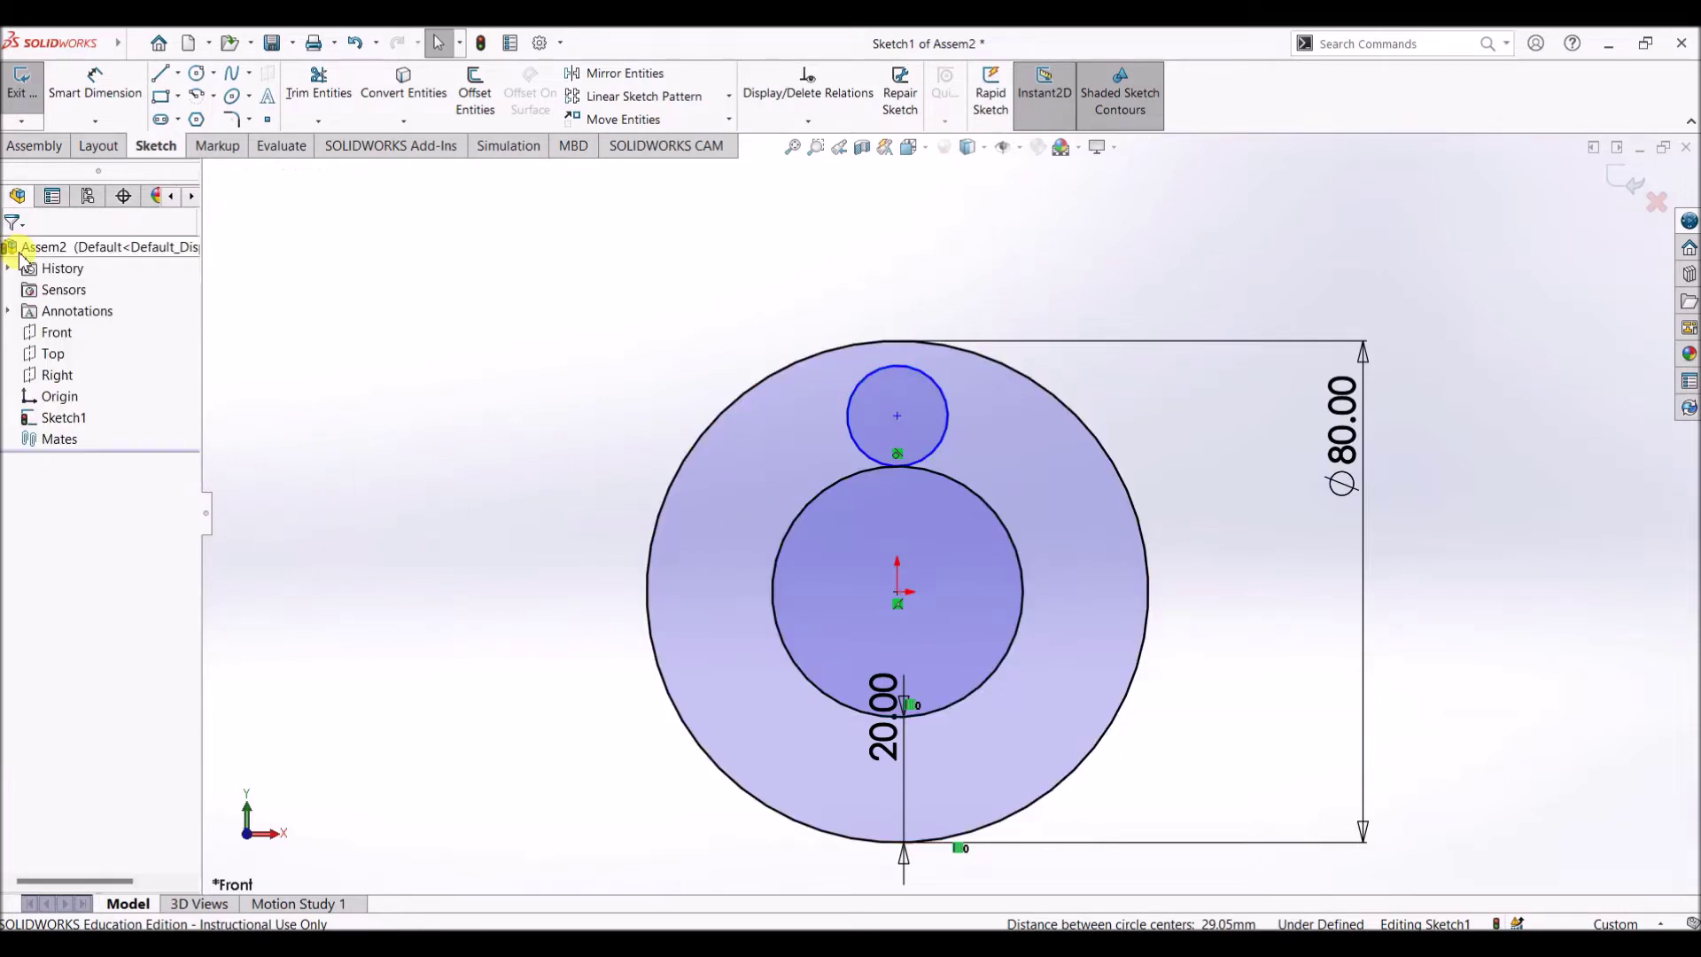
Add a tangent relation between the small circle and the outer 80 mm circle
click(925, 381)
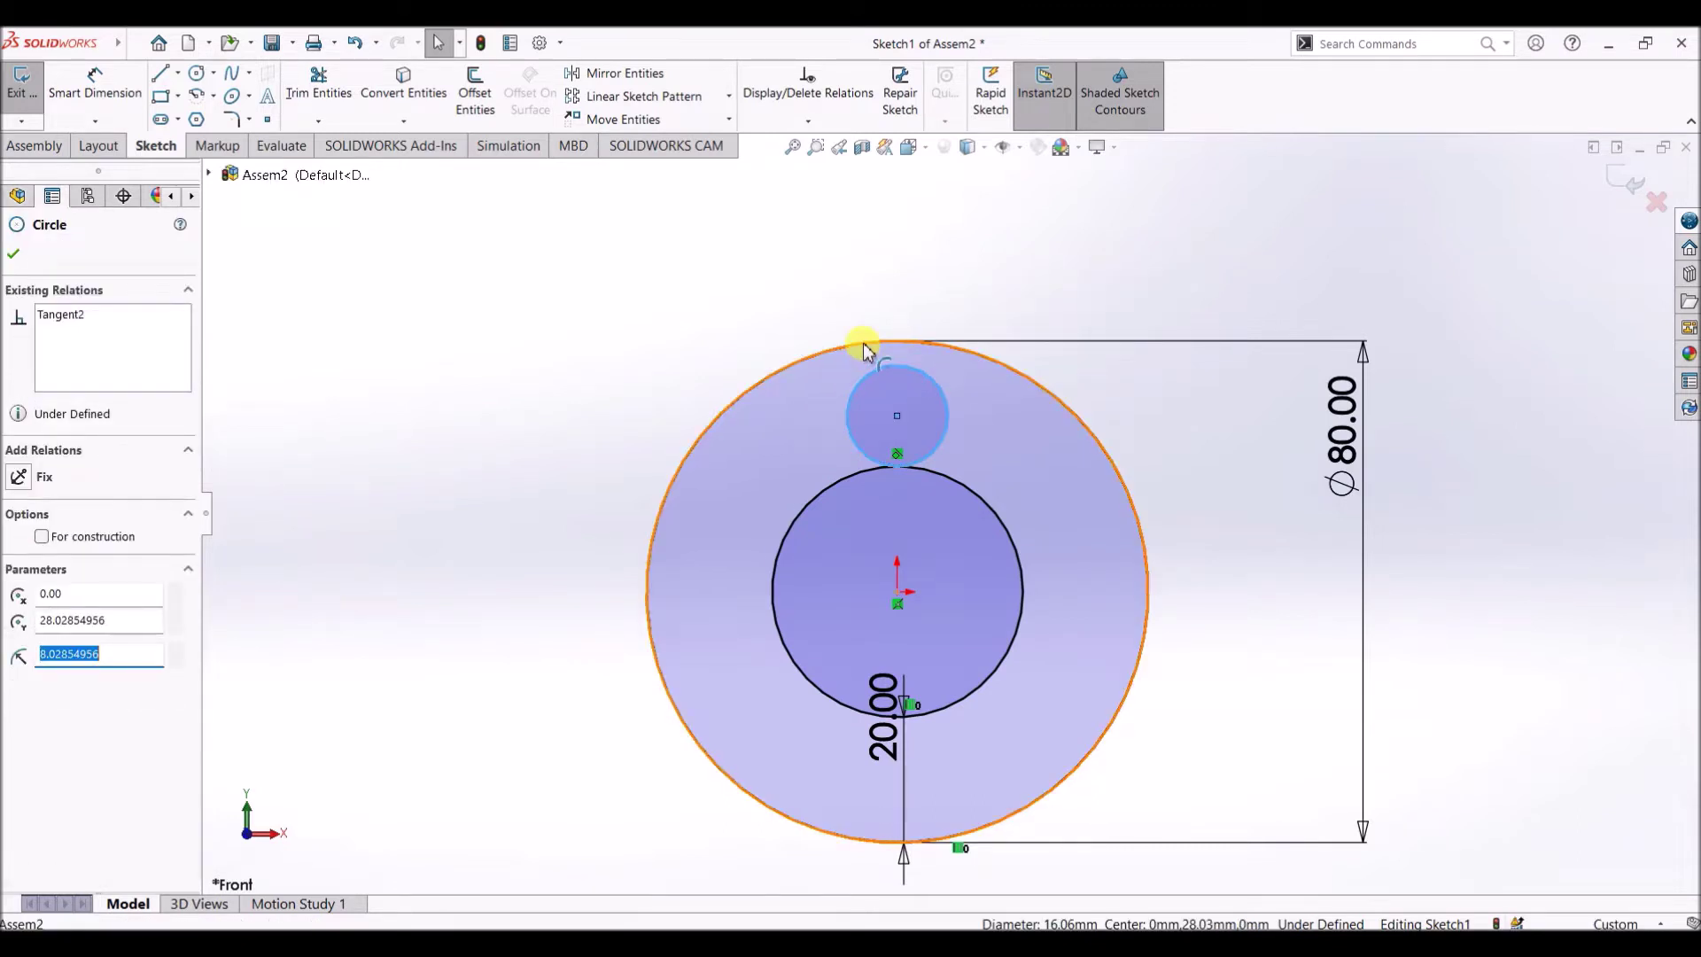
ctrl+click(864, 343)
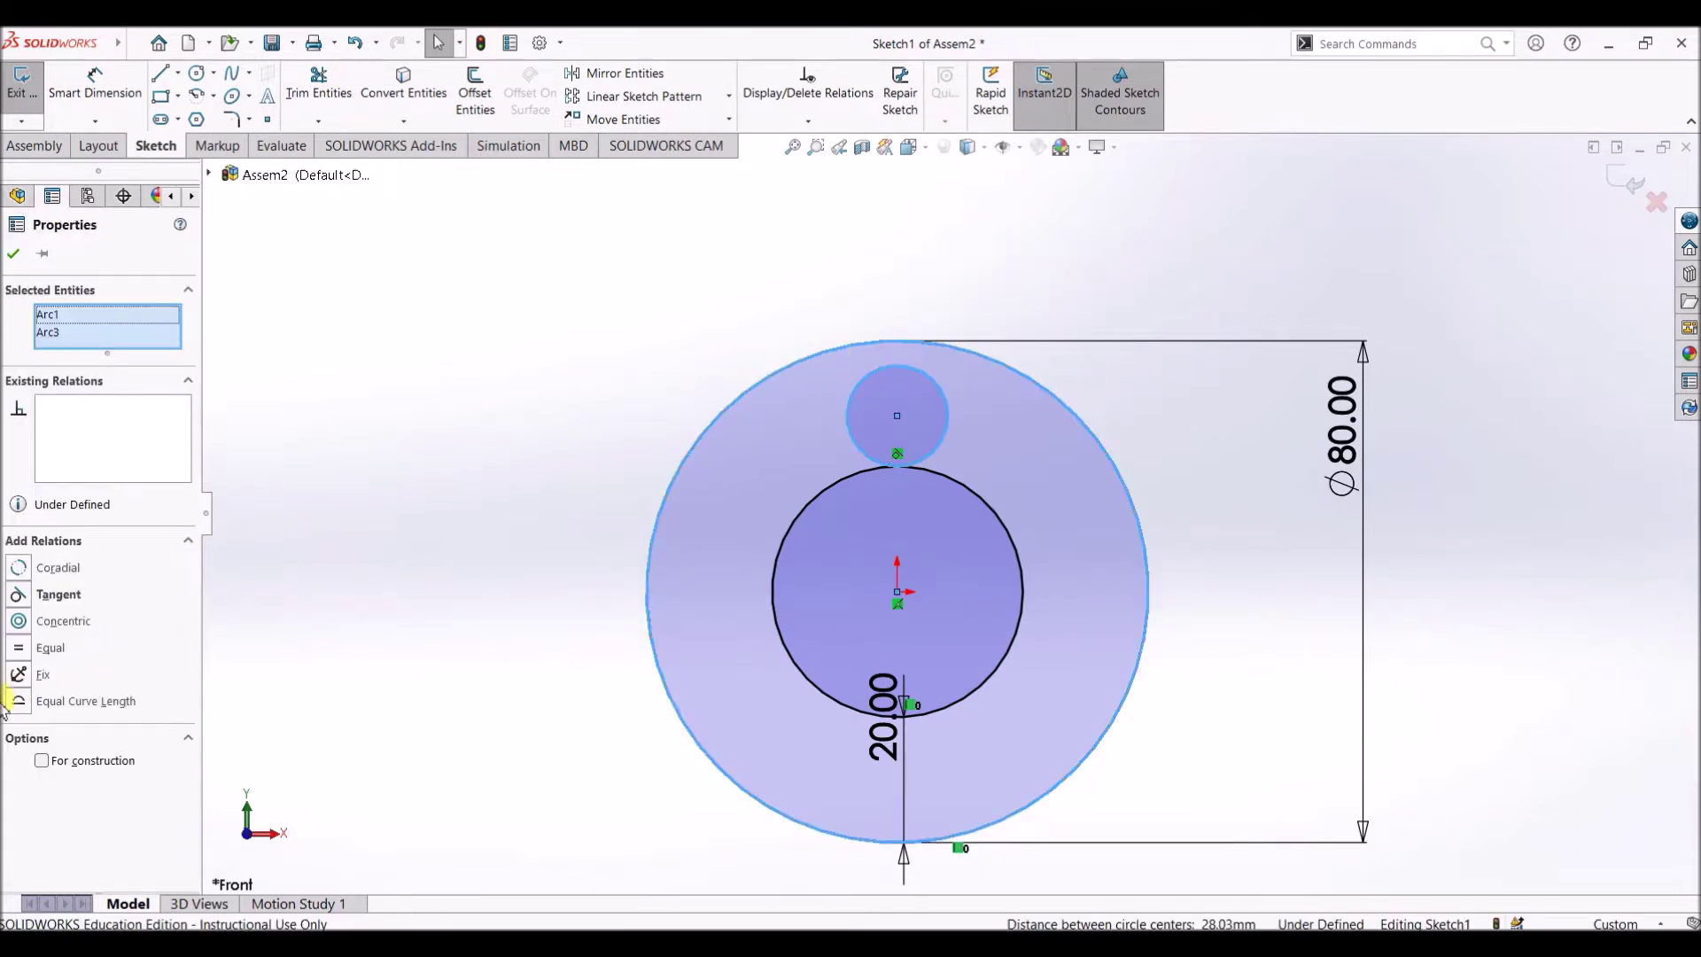
click(27, 601)
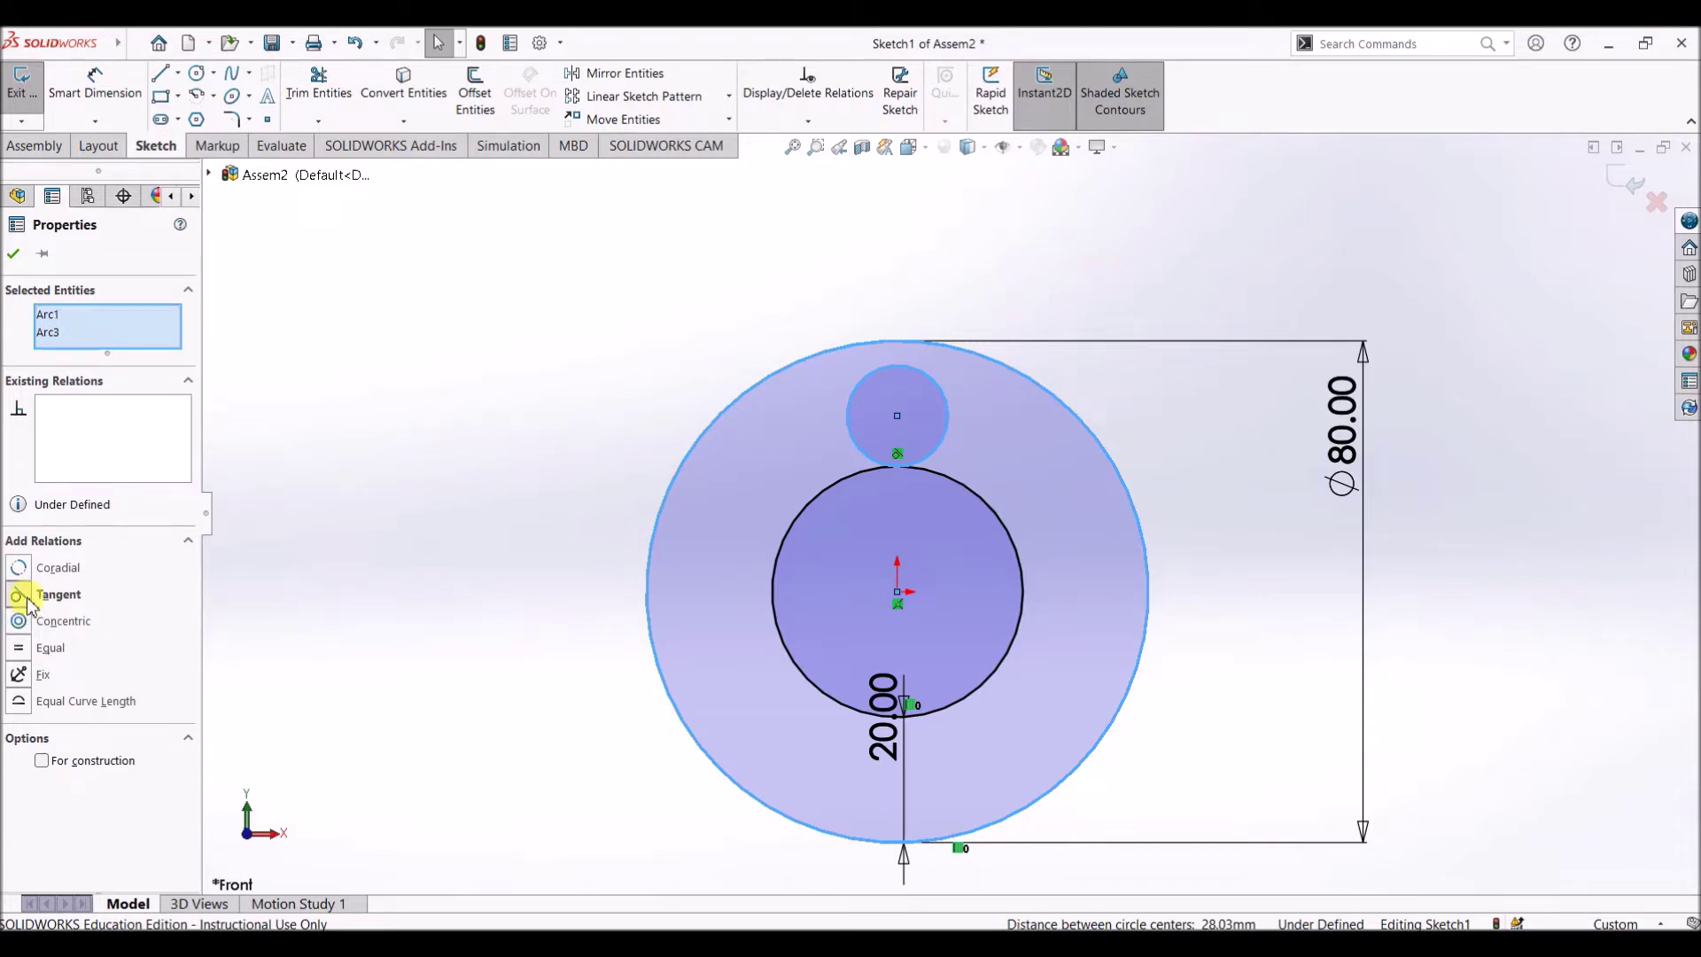
click(14, 255)
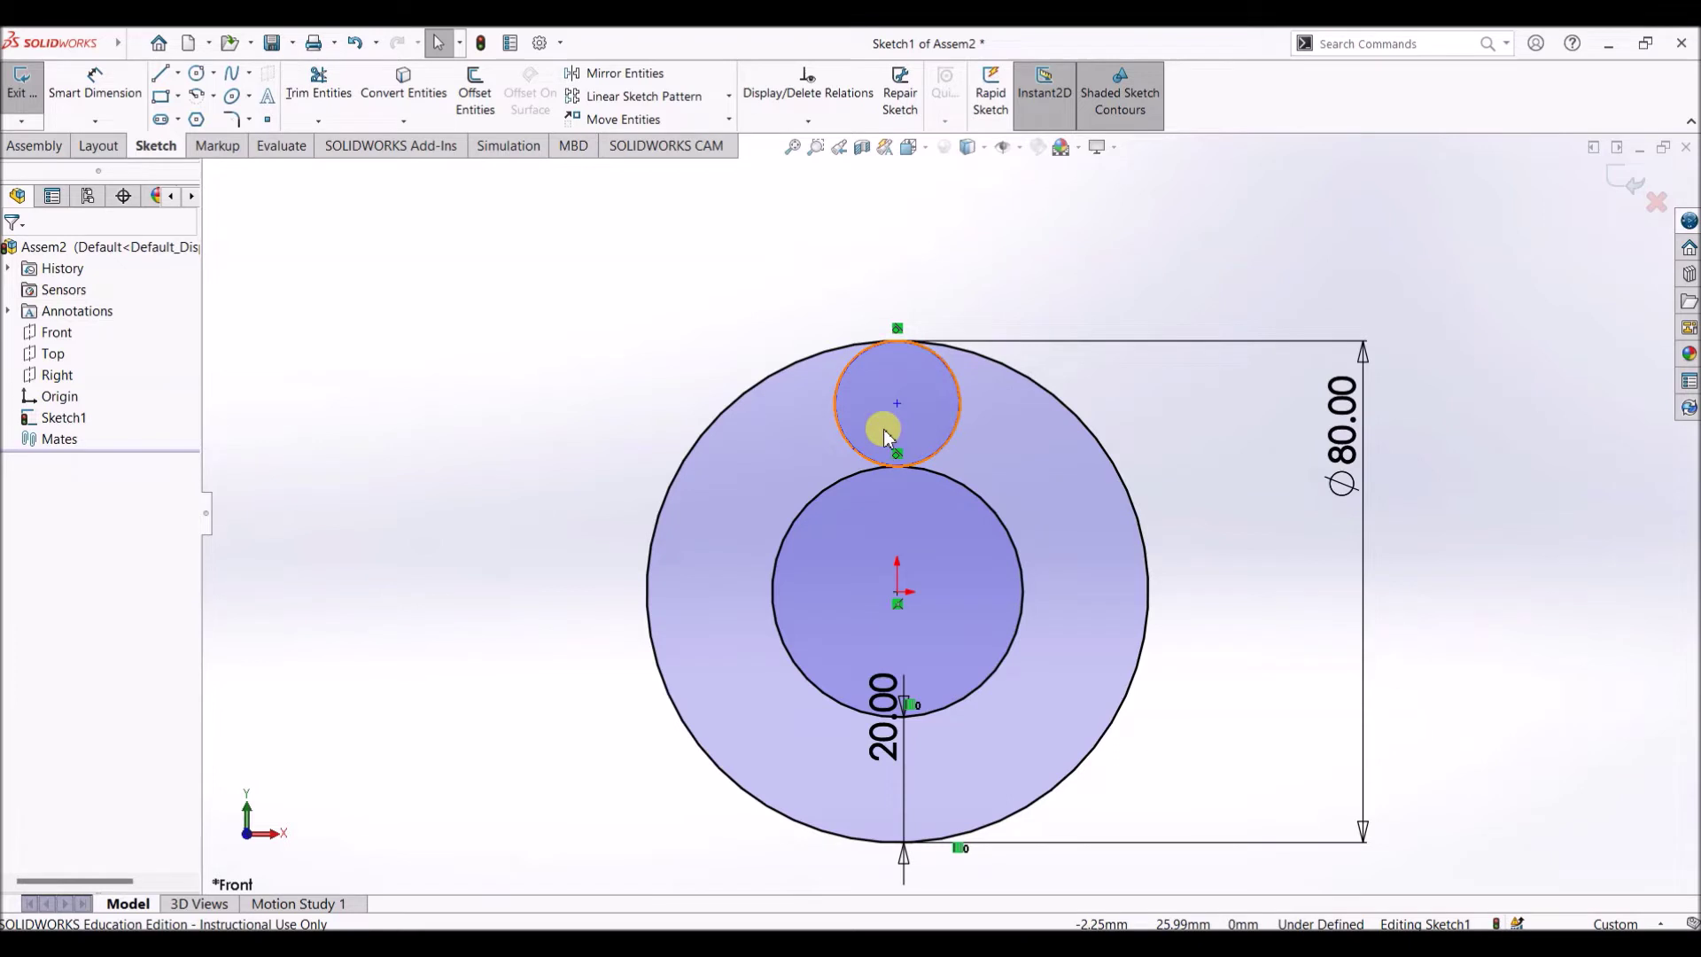
Add a vertical relation between the small circle's centre and the origin
click(843, 429)
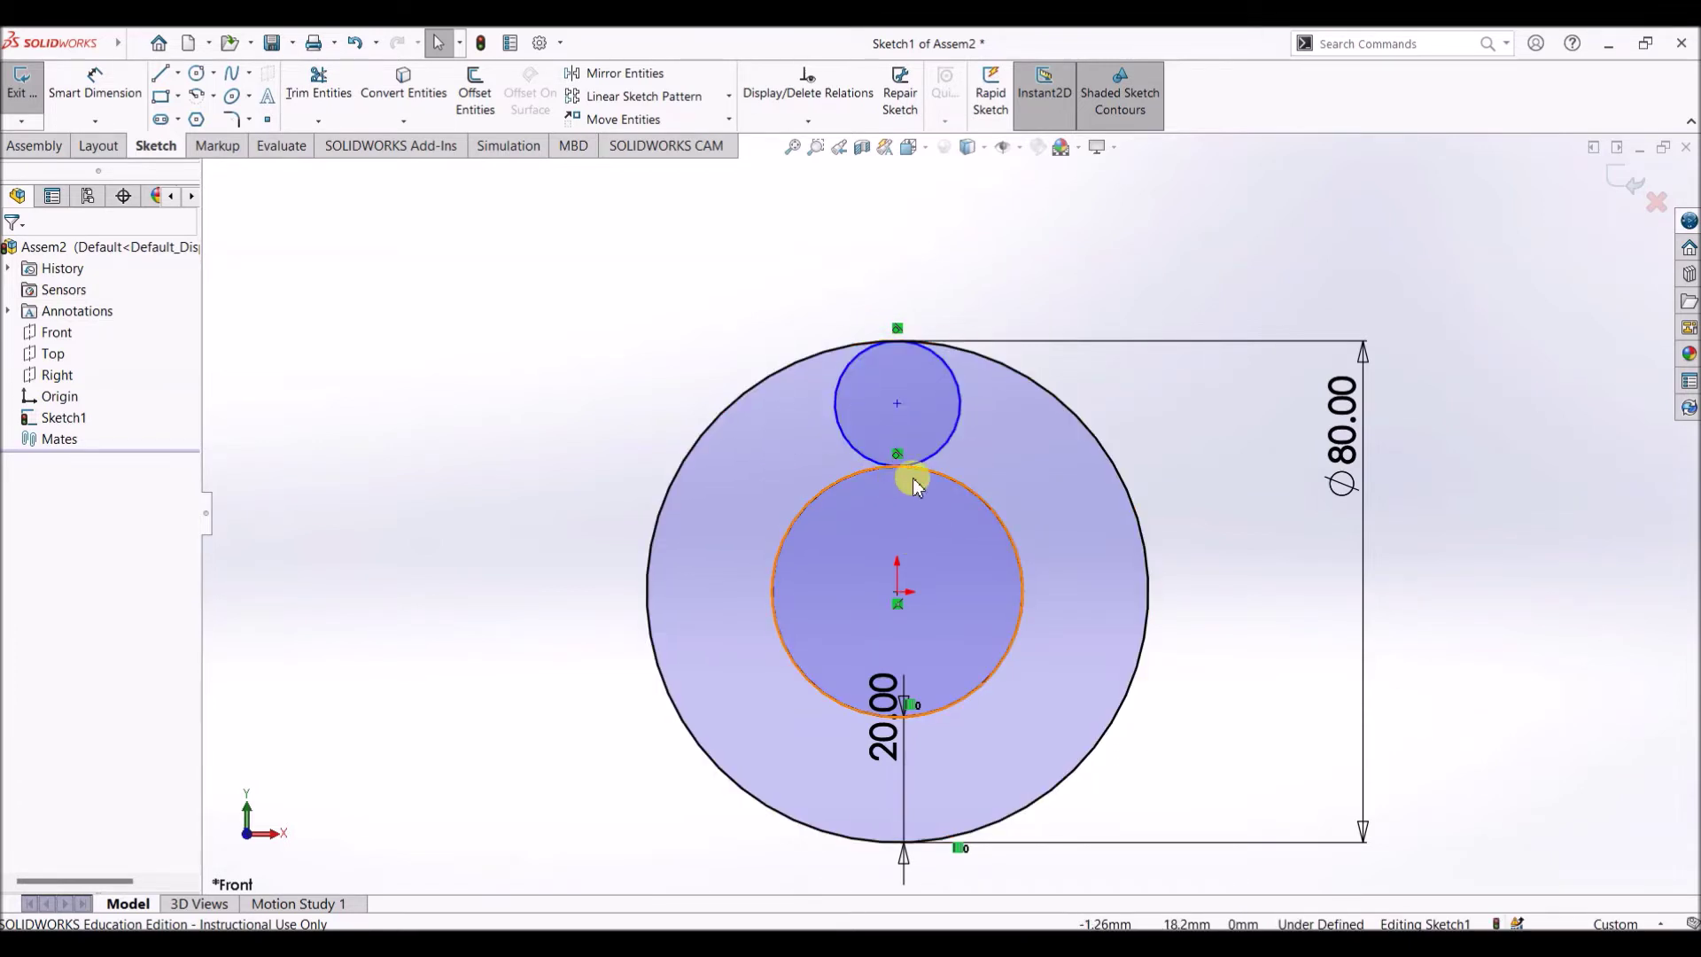
click(897, 405)
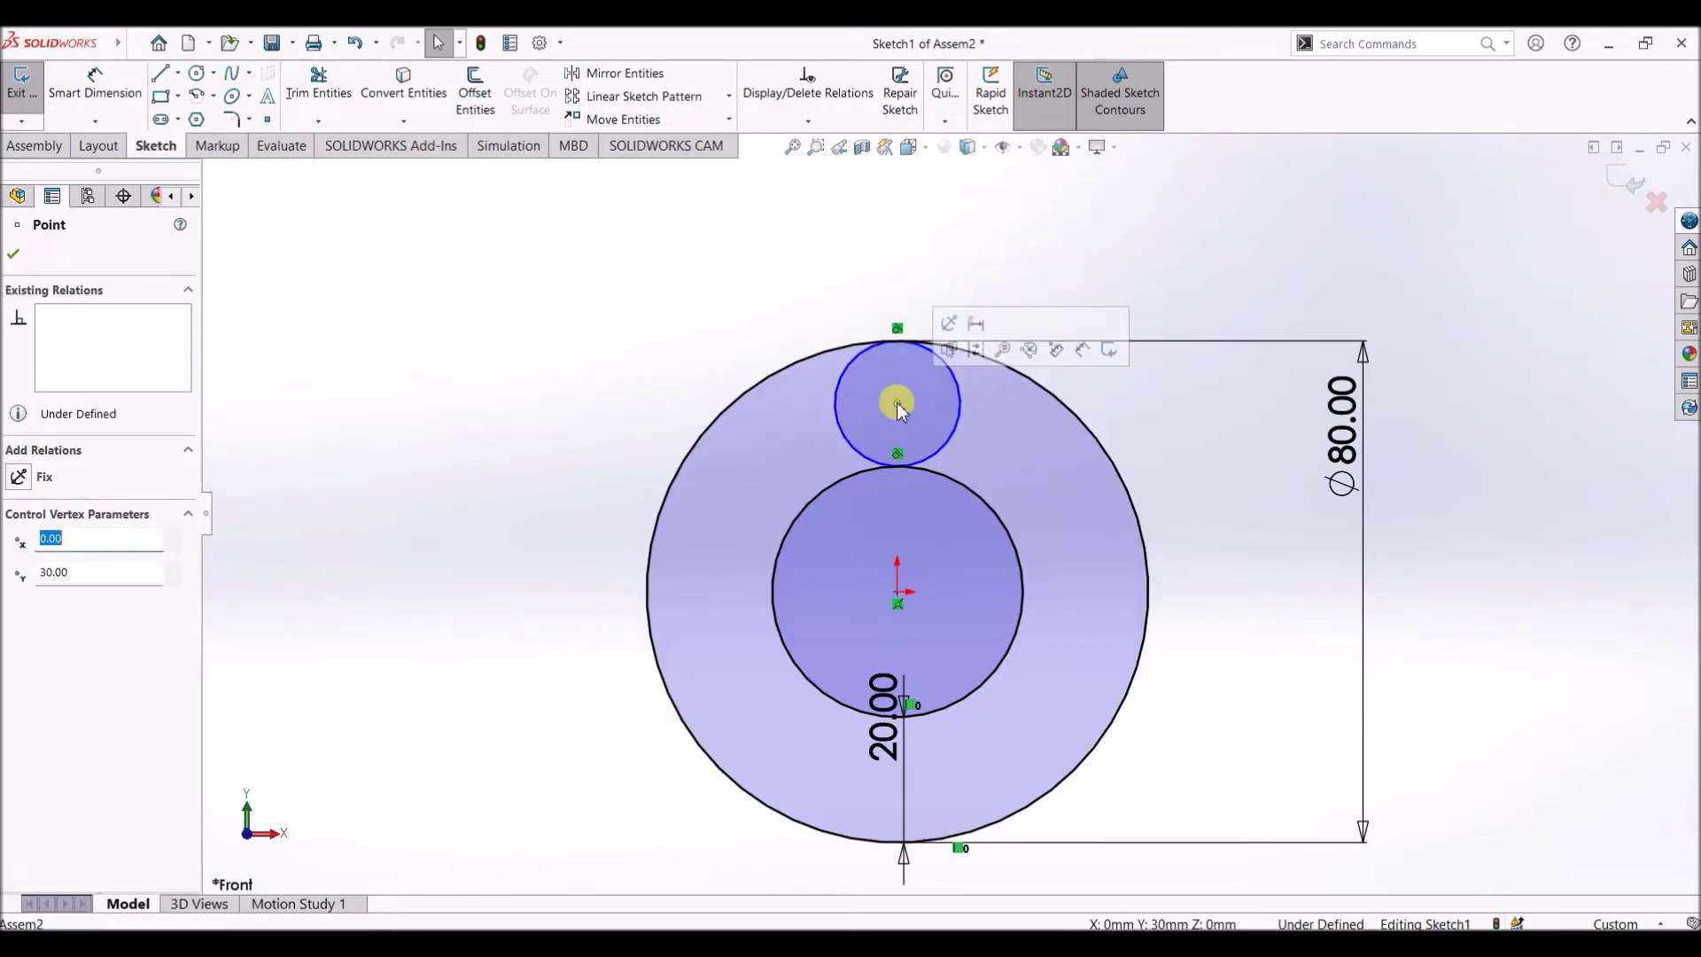
ctrl+click(897, 592)
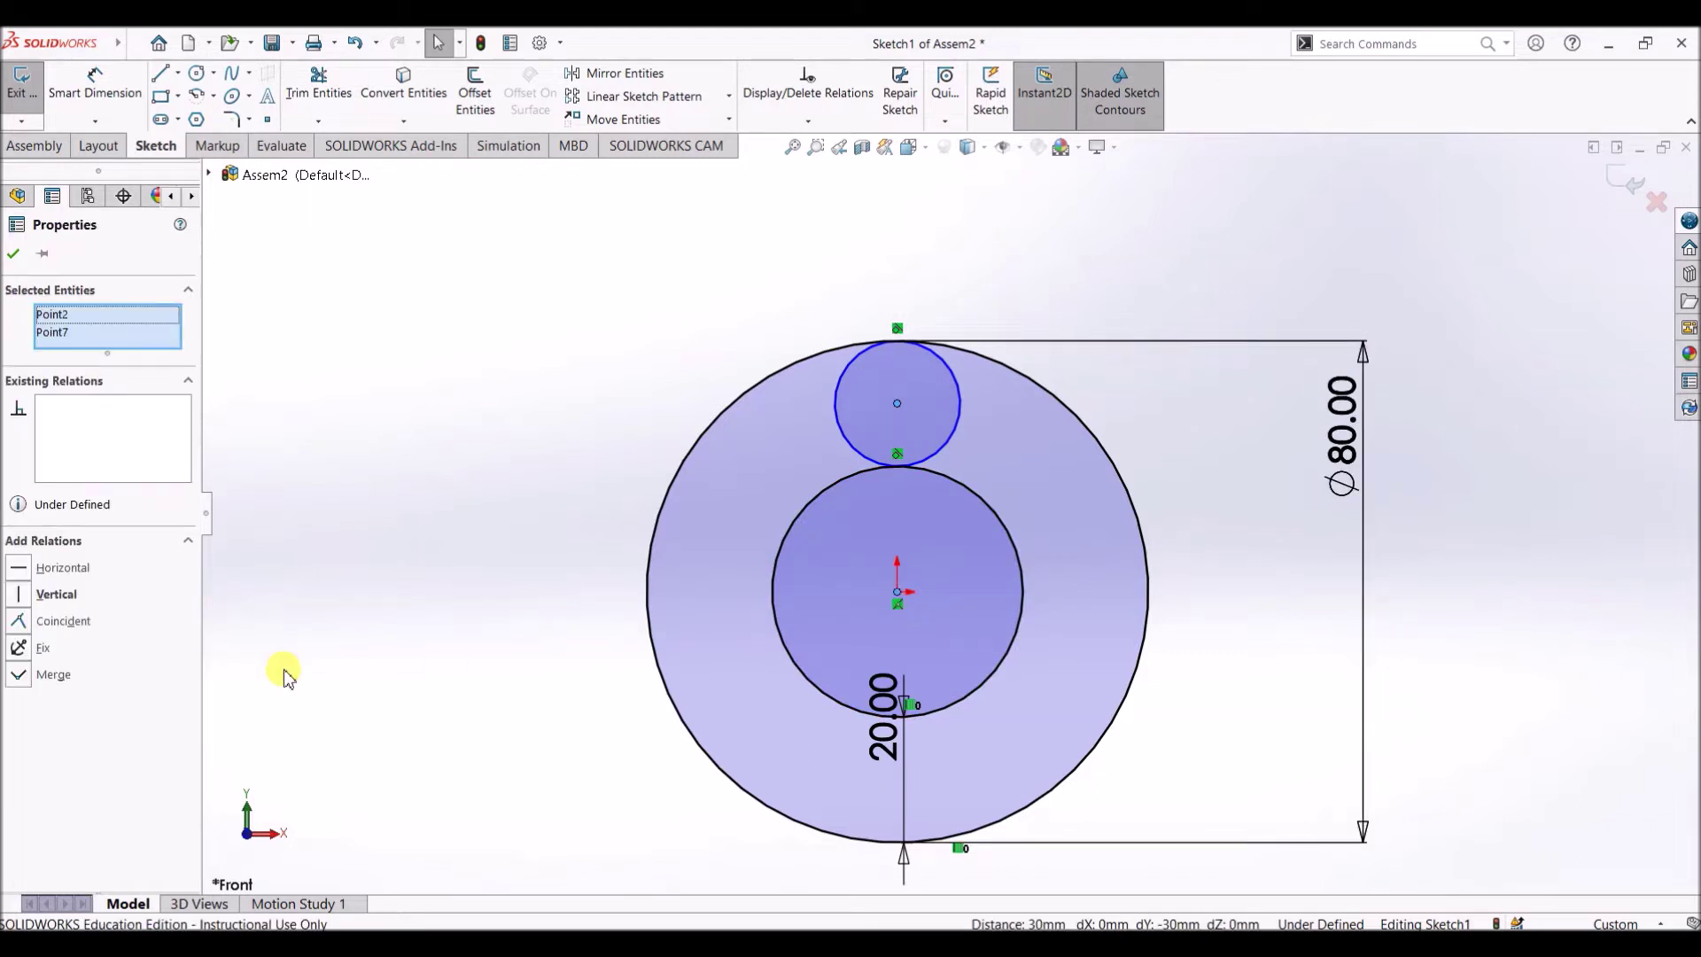
click(42, 595)
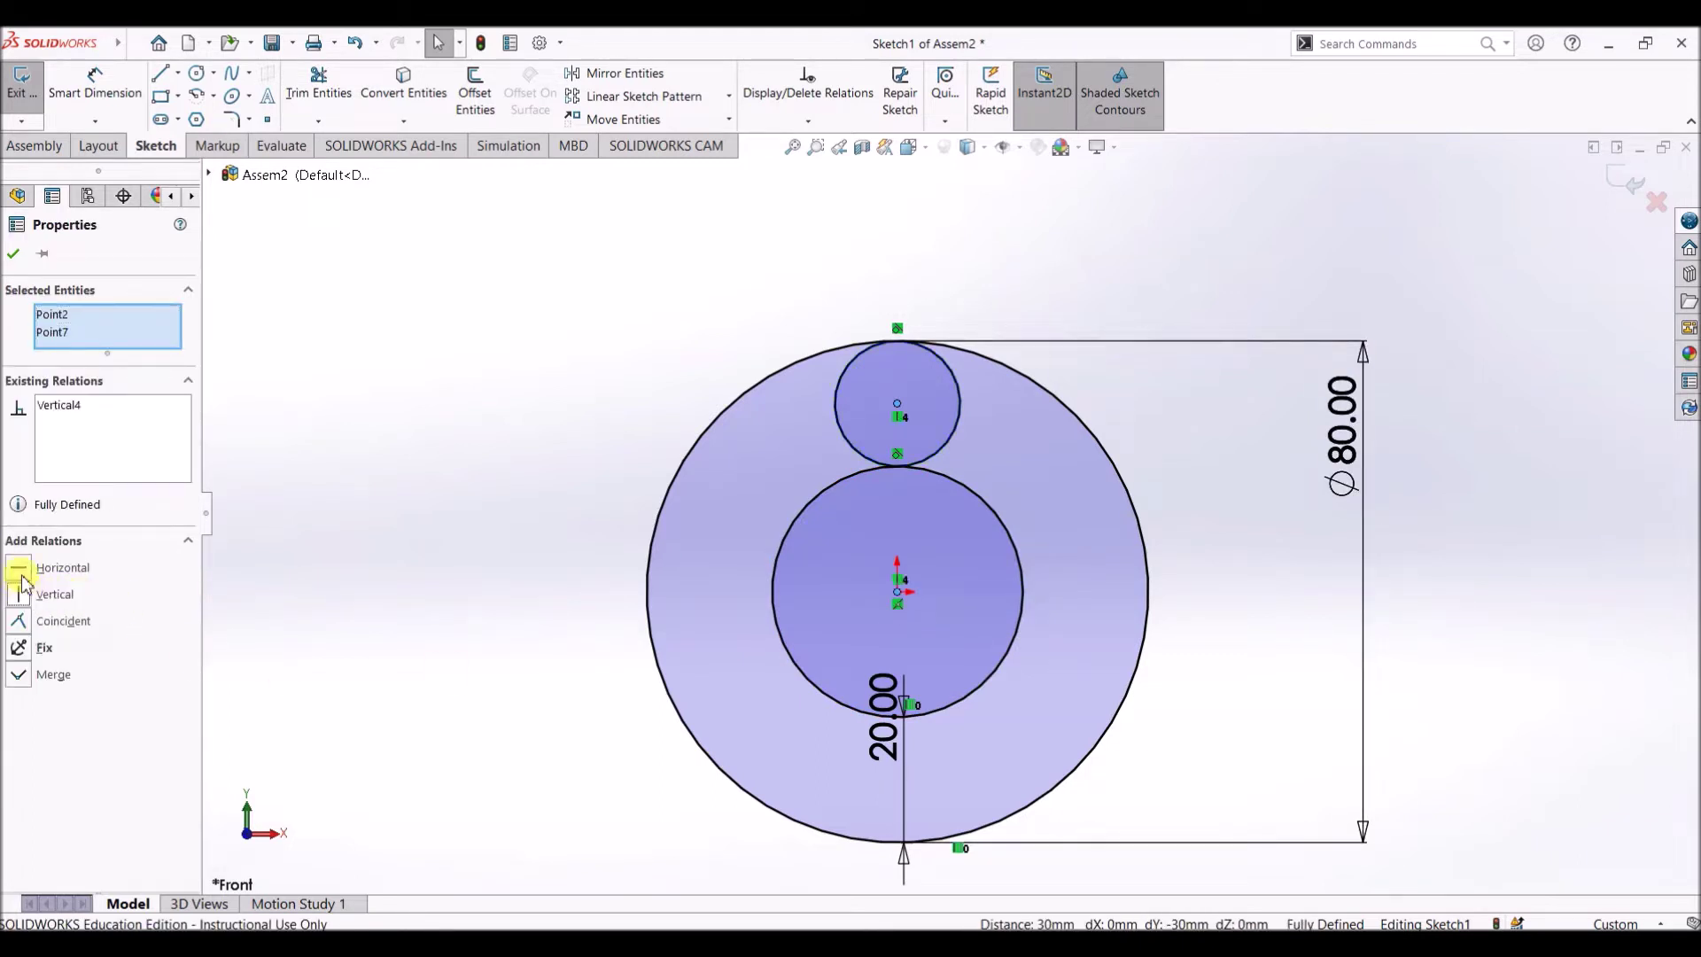
click(15, 256)
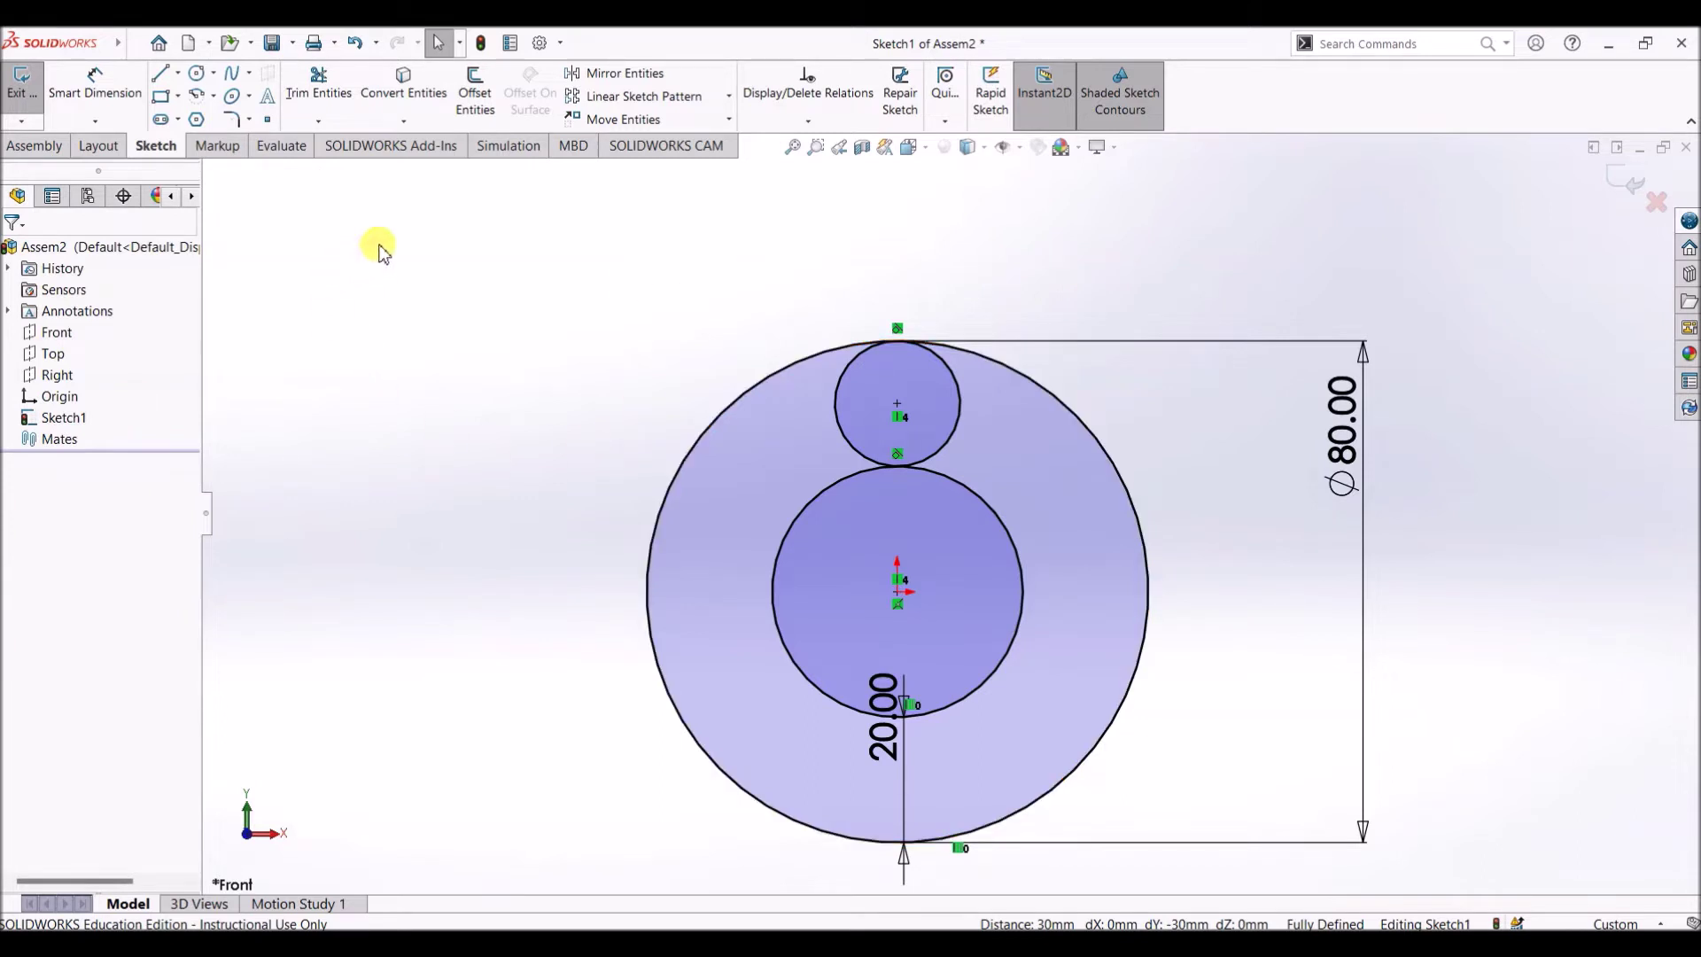
Circular-pattern the small circle about the origin with 3 equally spaced instances over 360 degrees
click(729, 98)
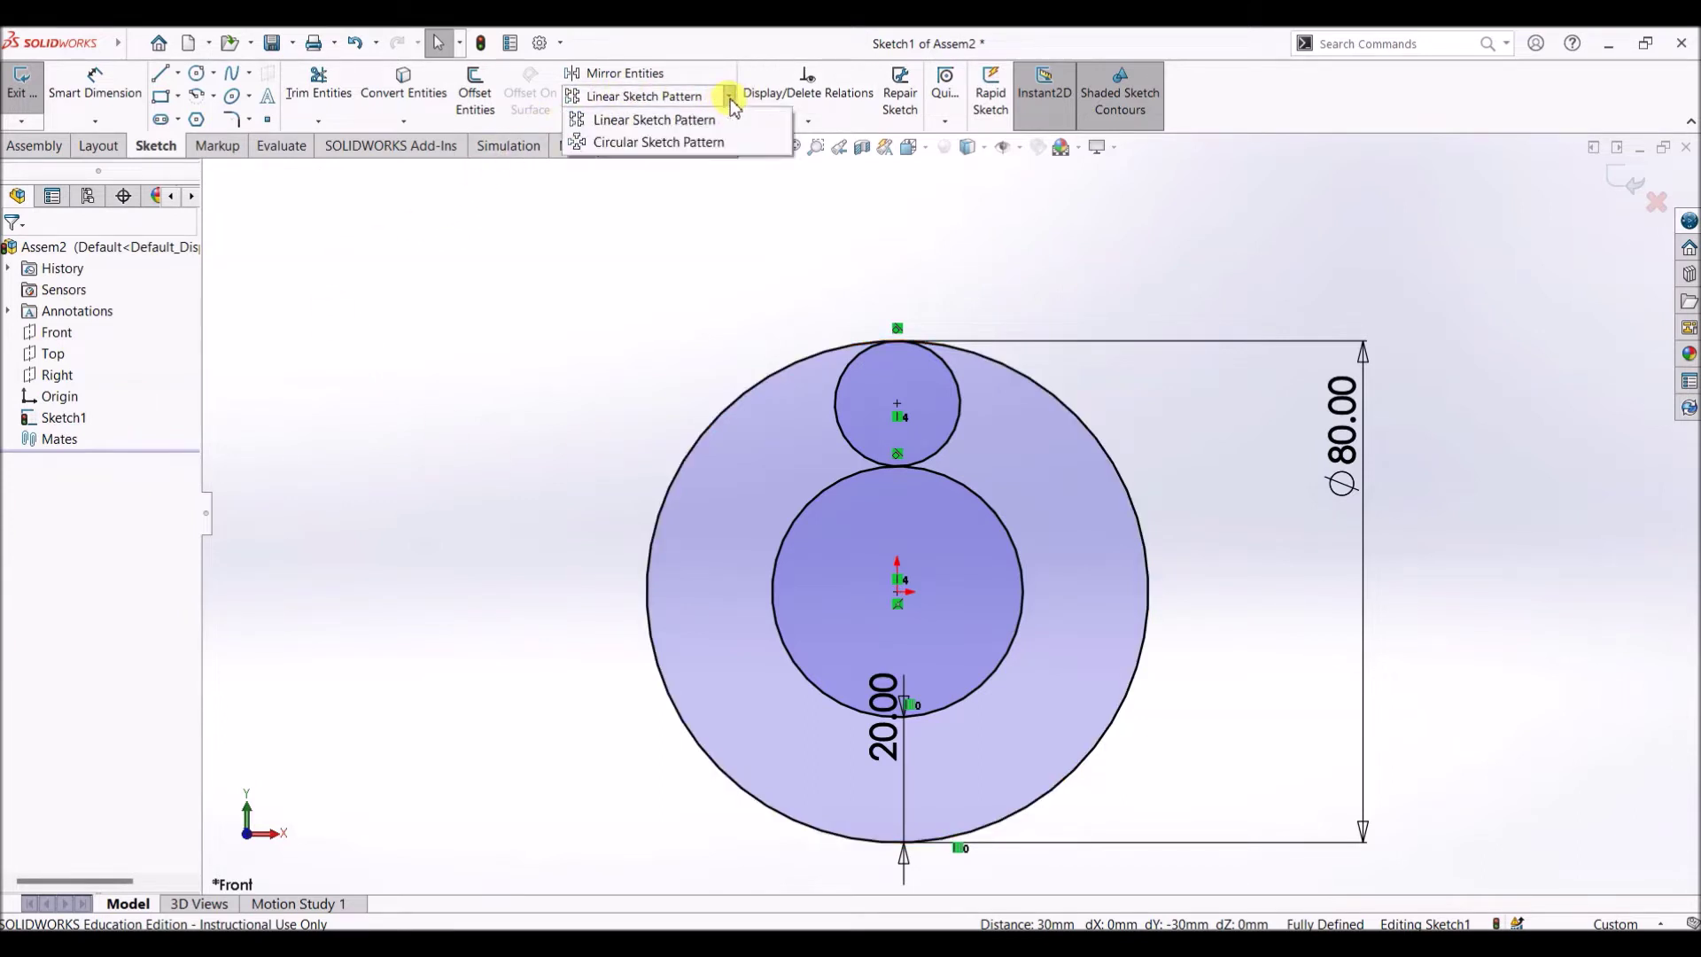
click(671, 143)
click(835, 396)
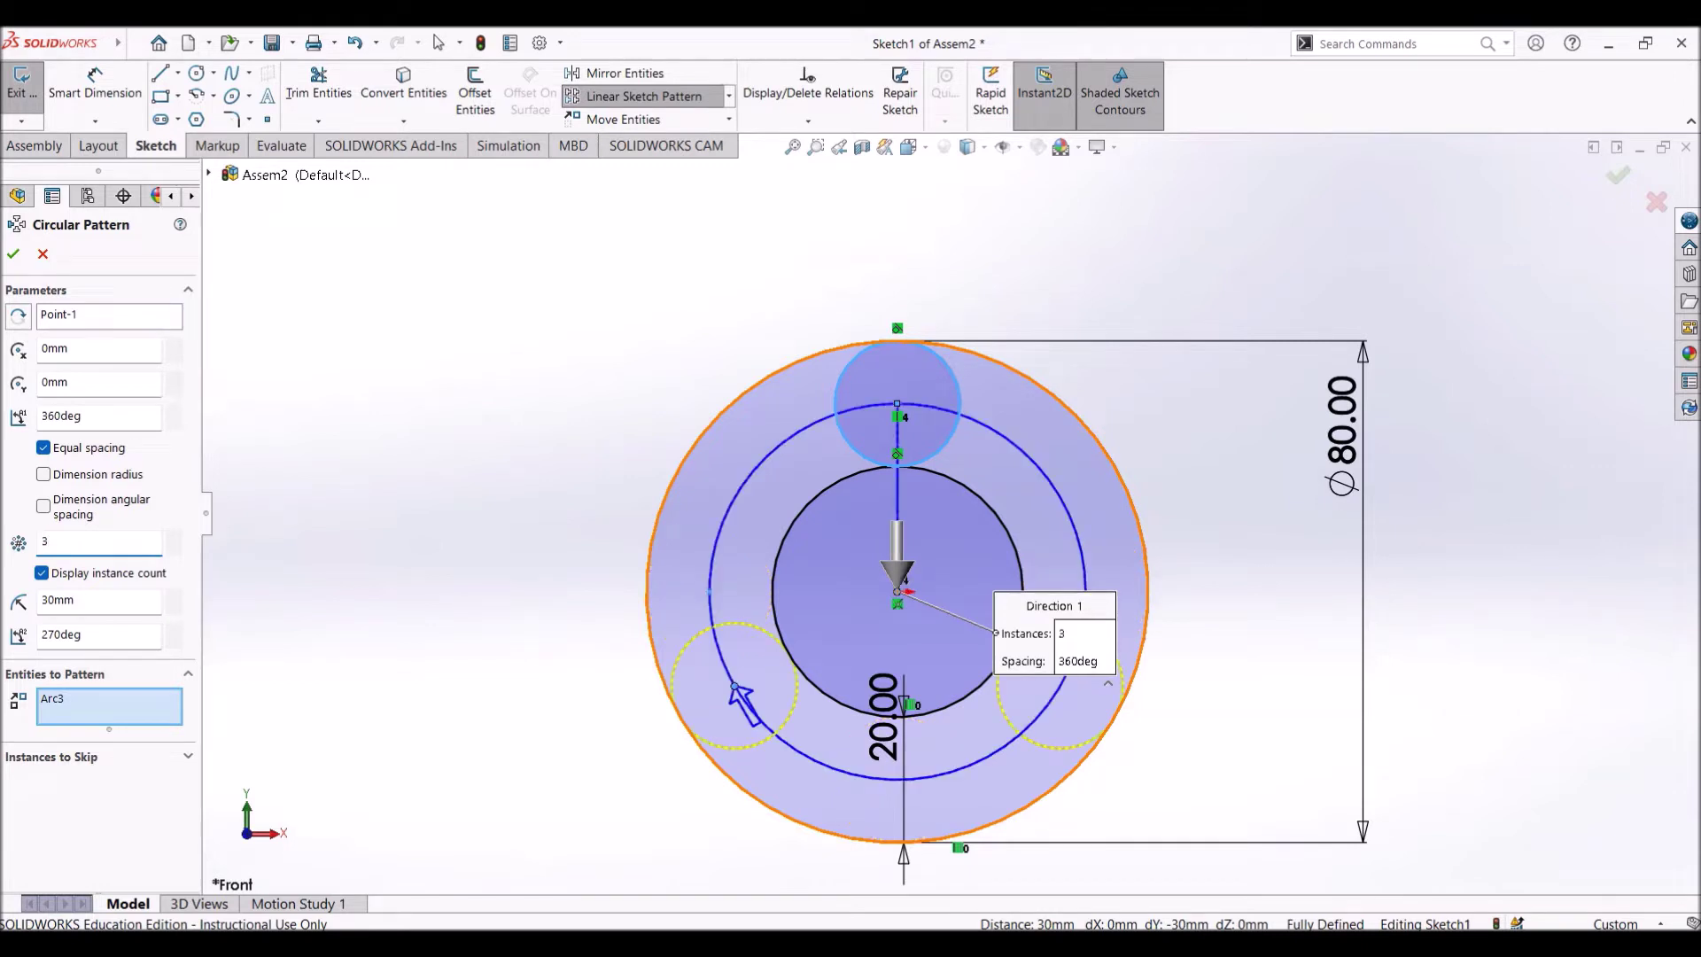
click(14, 257)
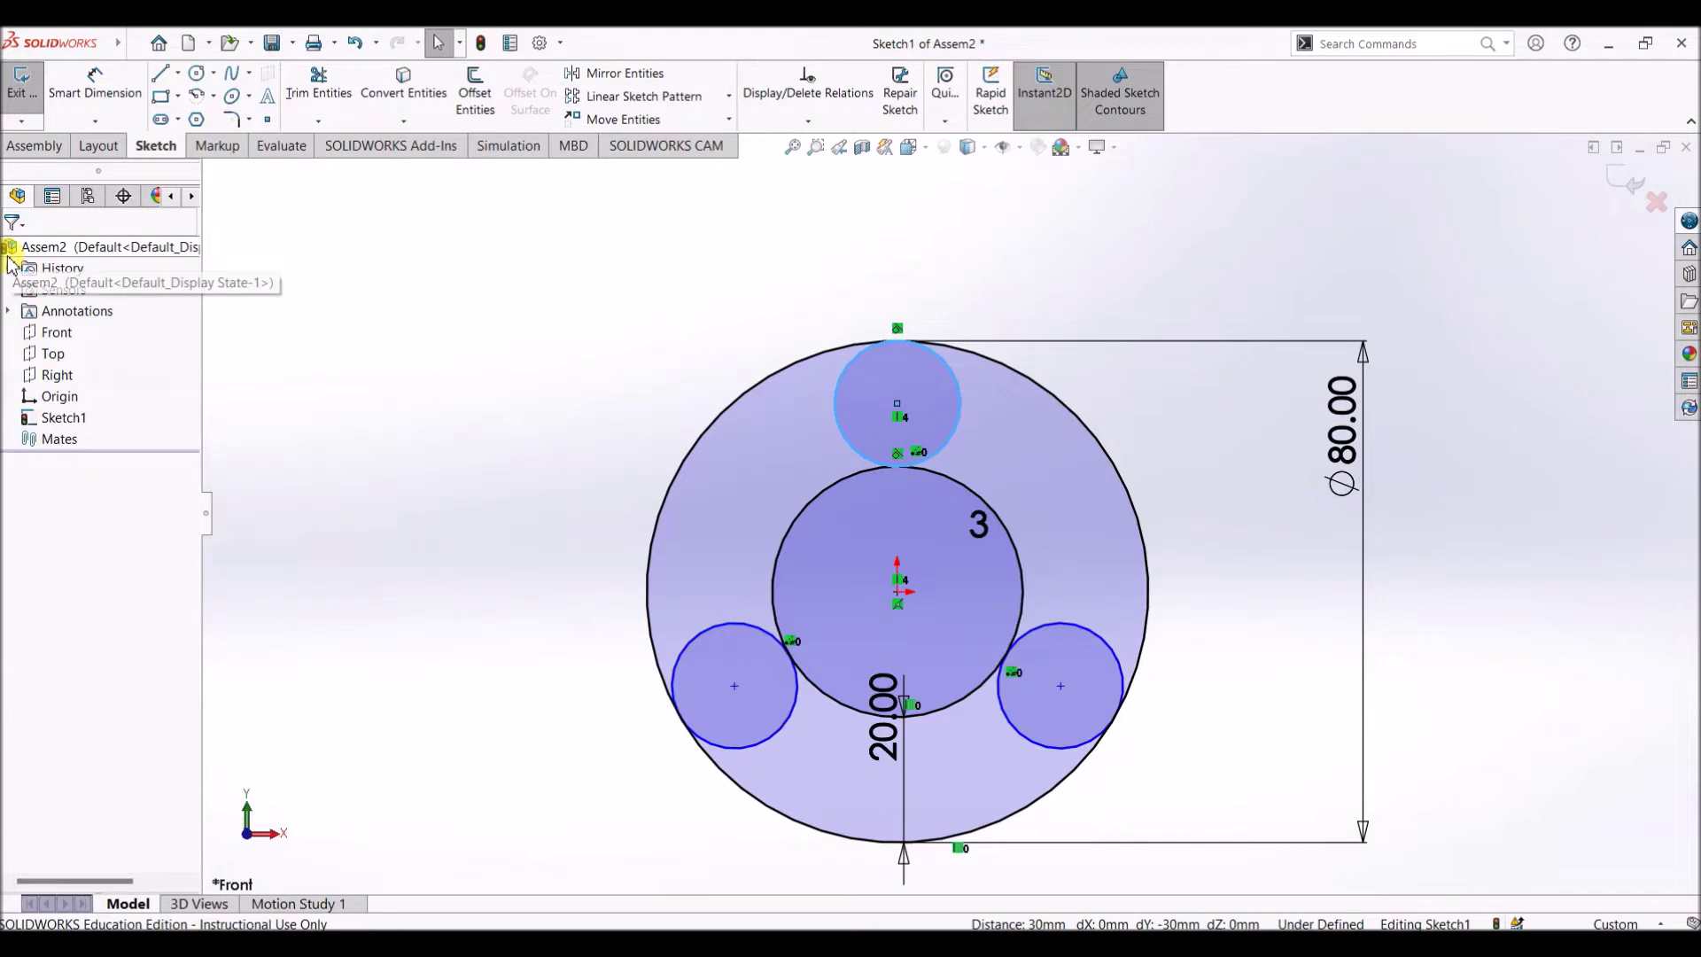
scroll(1238, 771, down, 2)
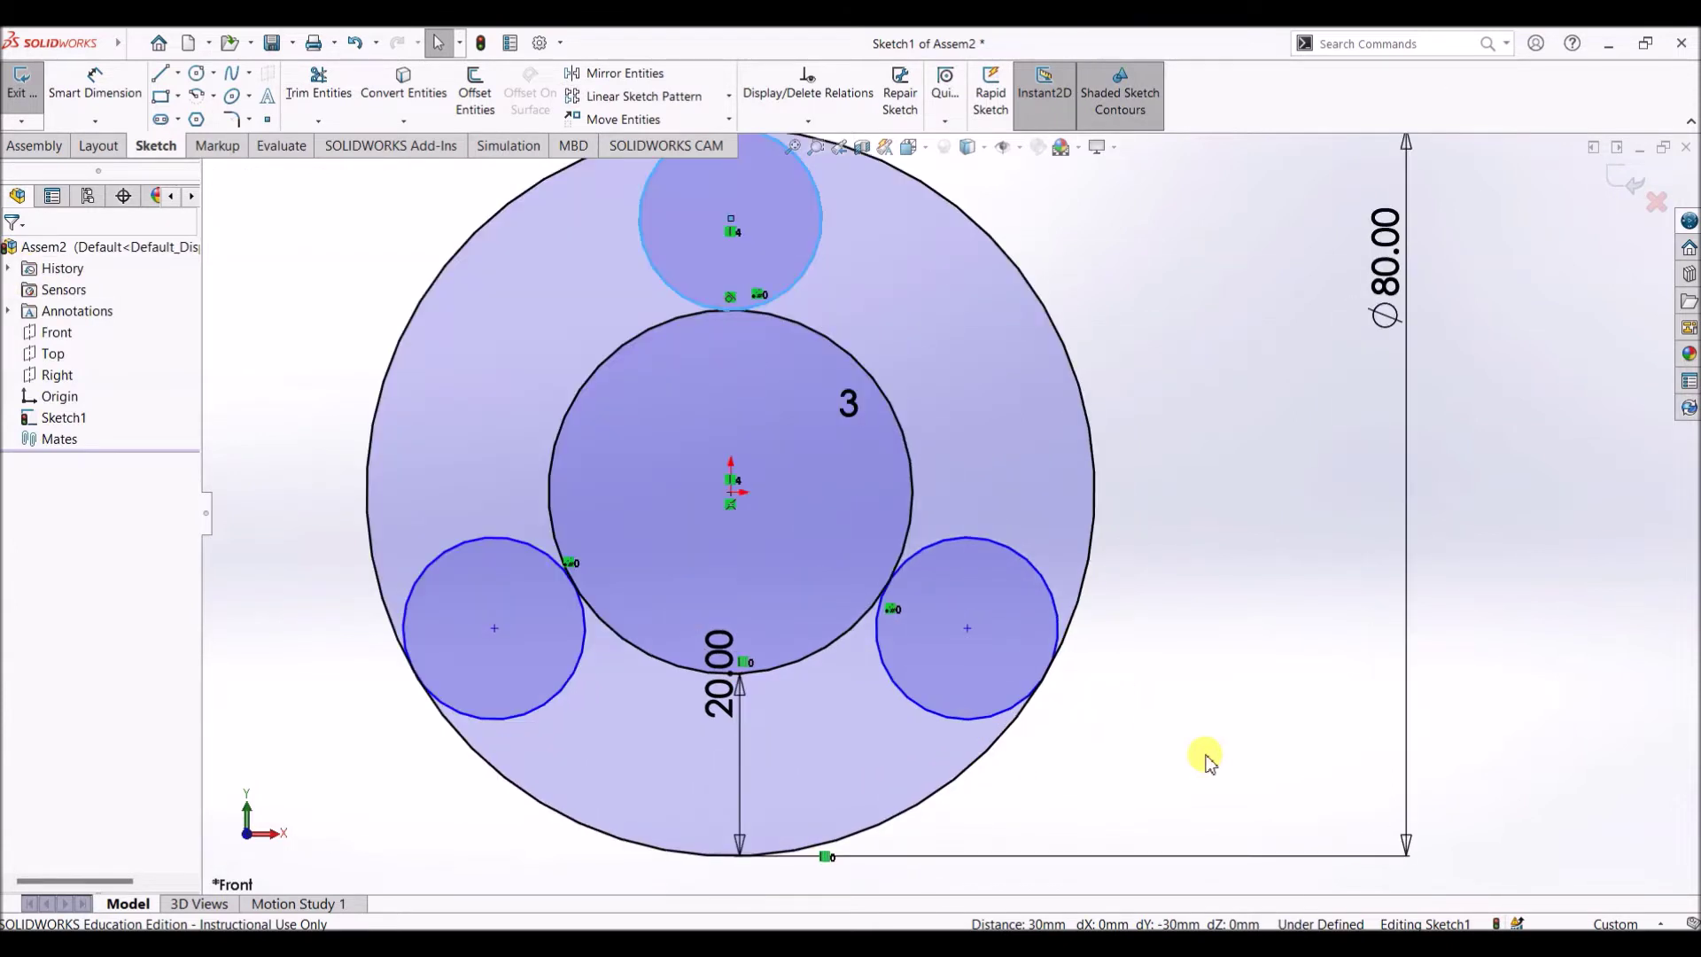
scroll(1202, 752, up, 3)
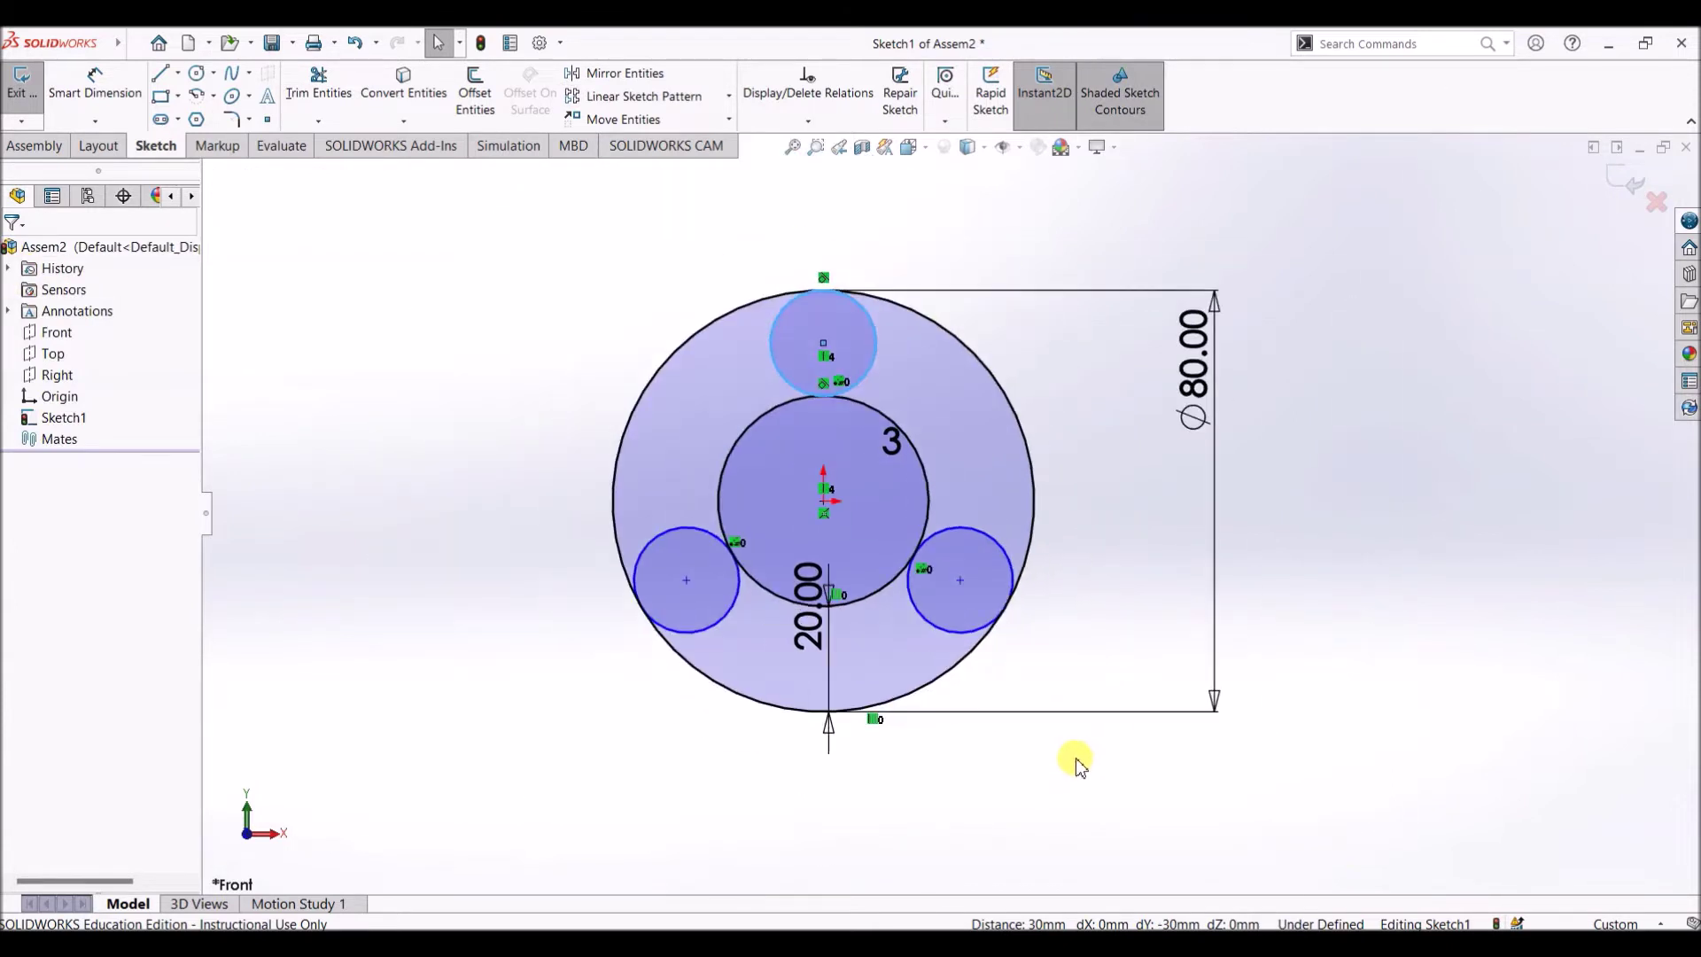
Add a horizontal relation between the centres of the two patterned small circles
click(686, 580)
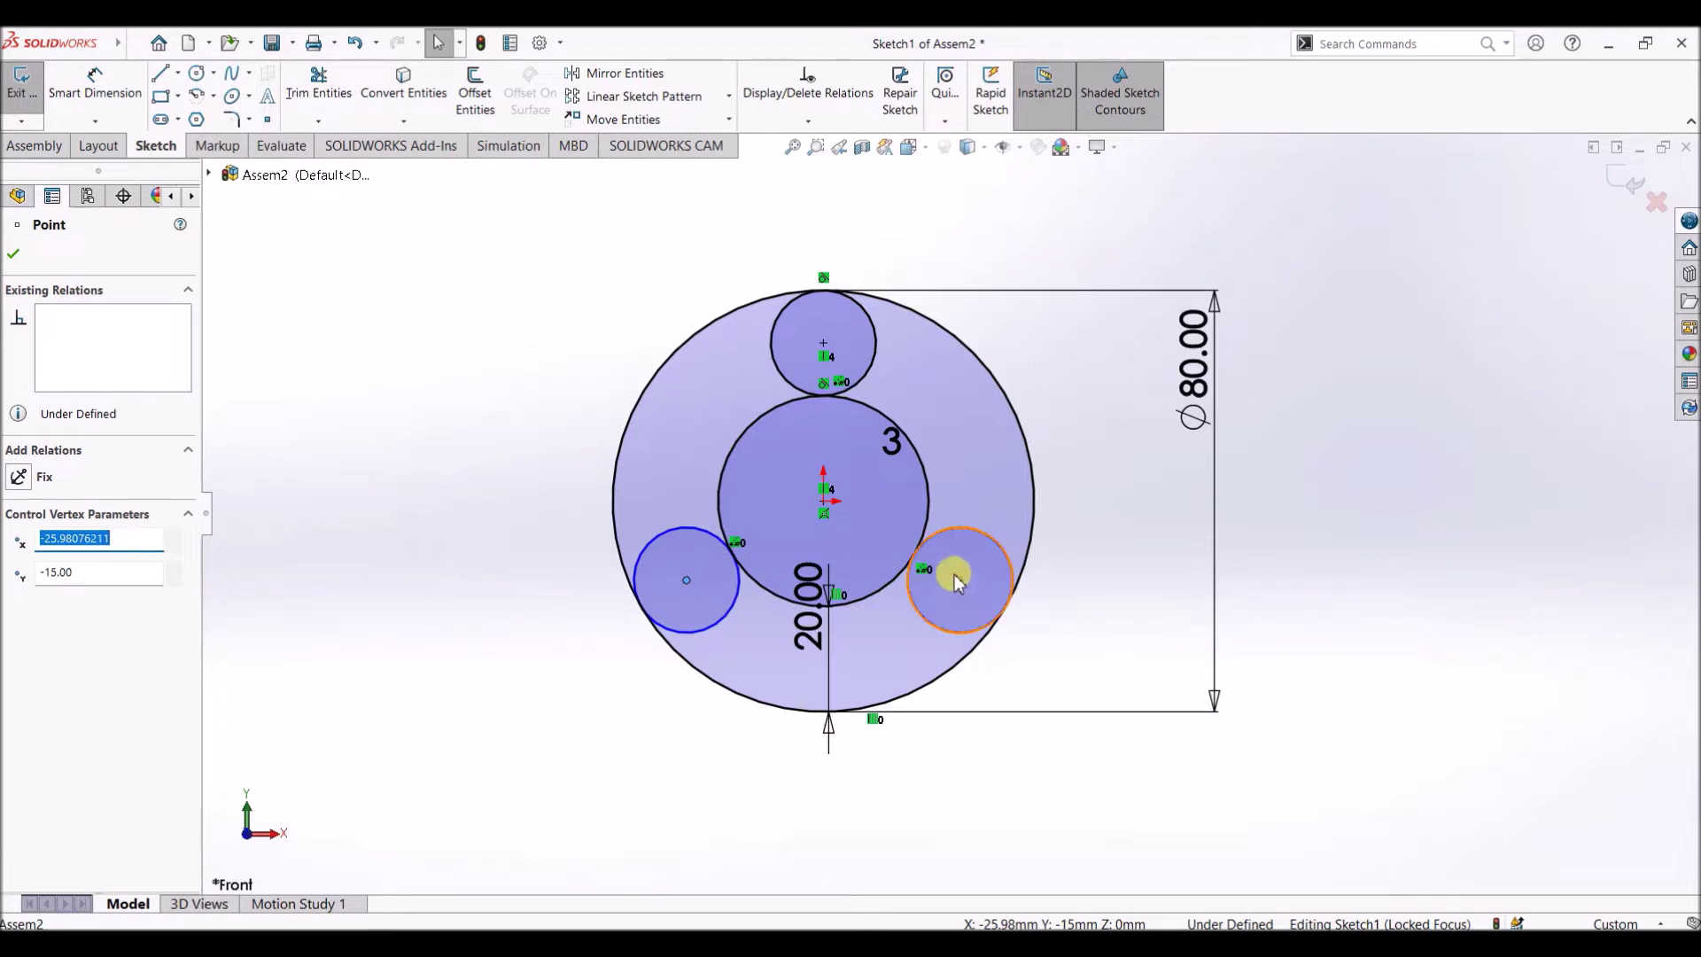
ctrl+click(959, 580)
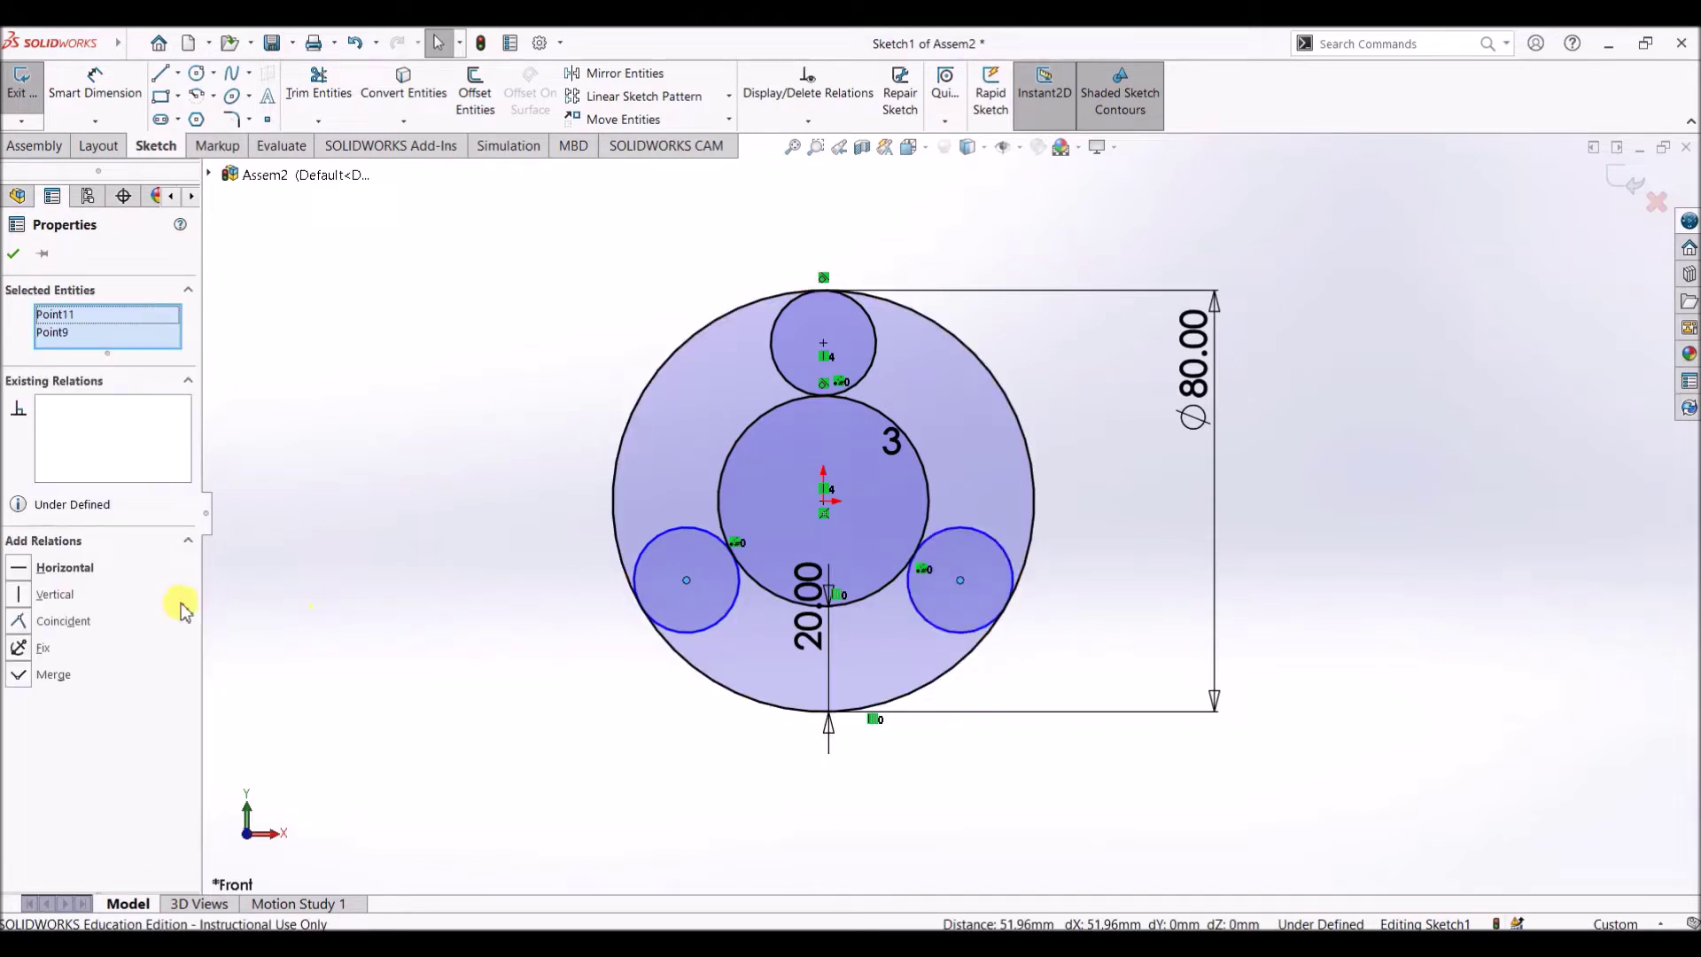
click(17, 568)
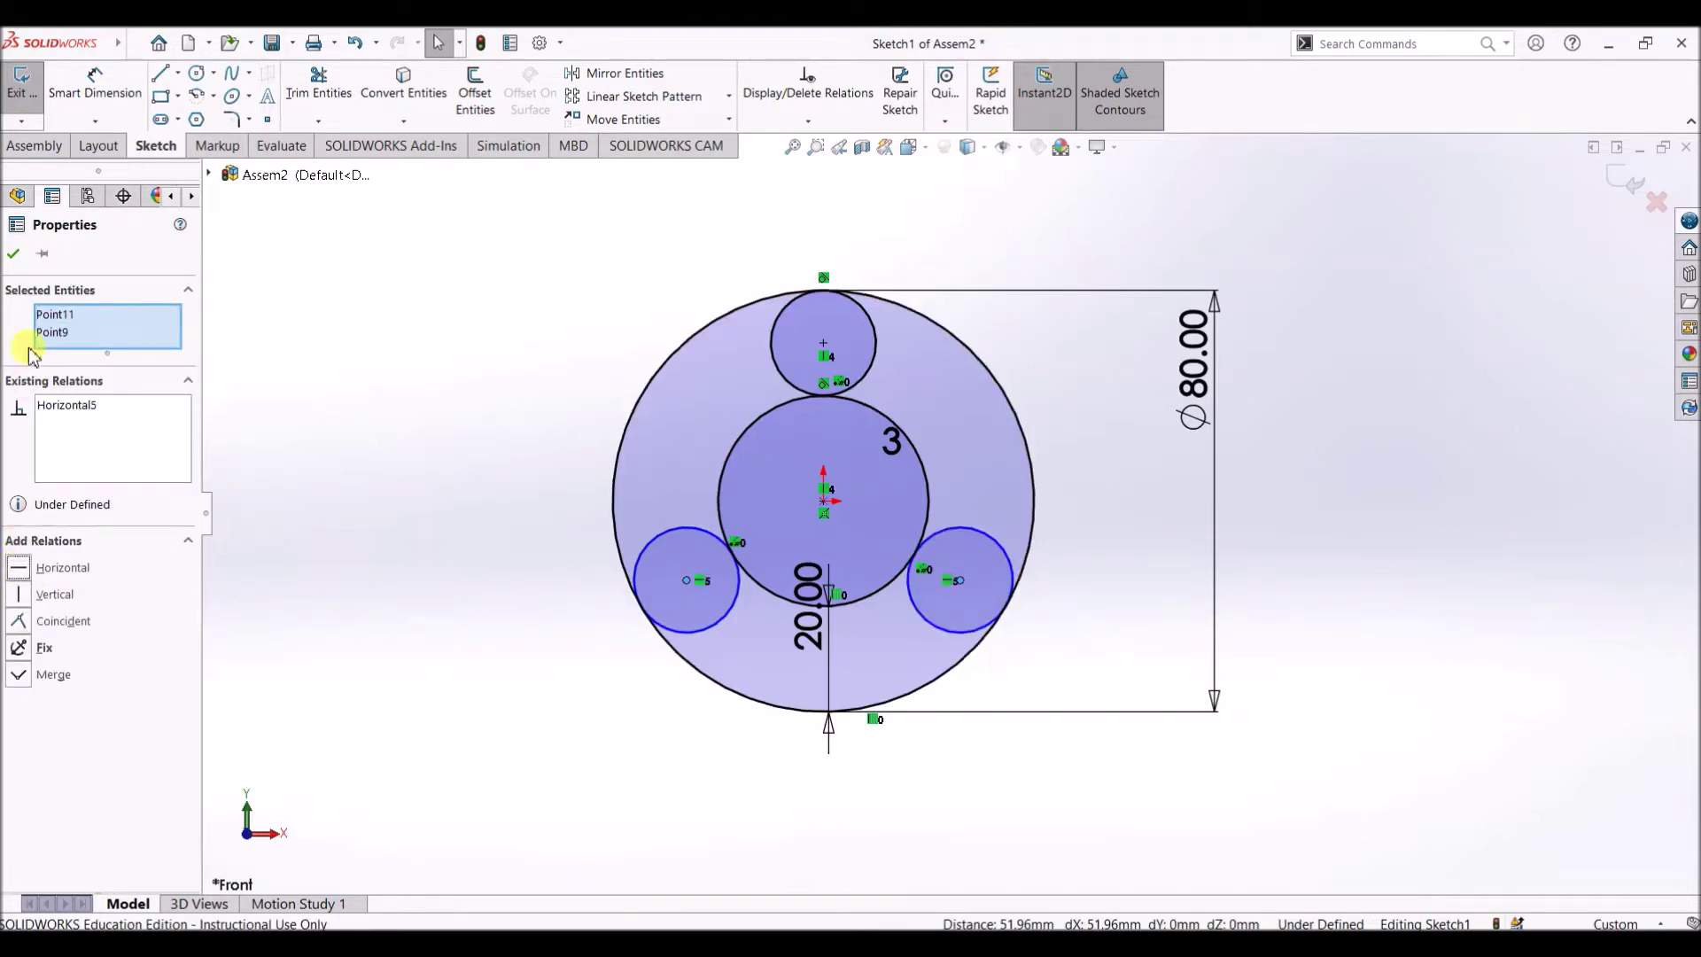
click(14, 253)
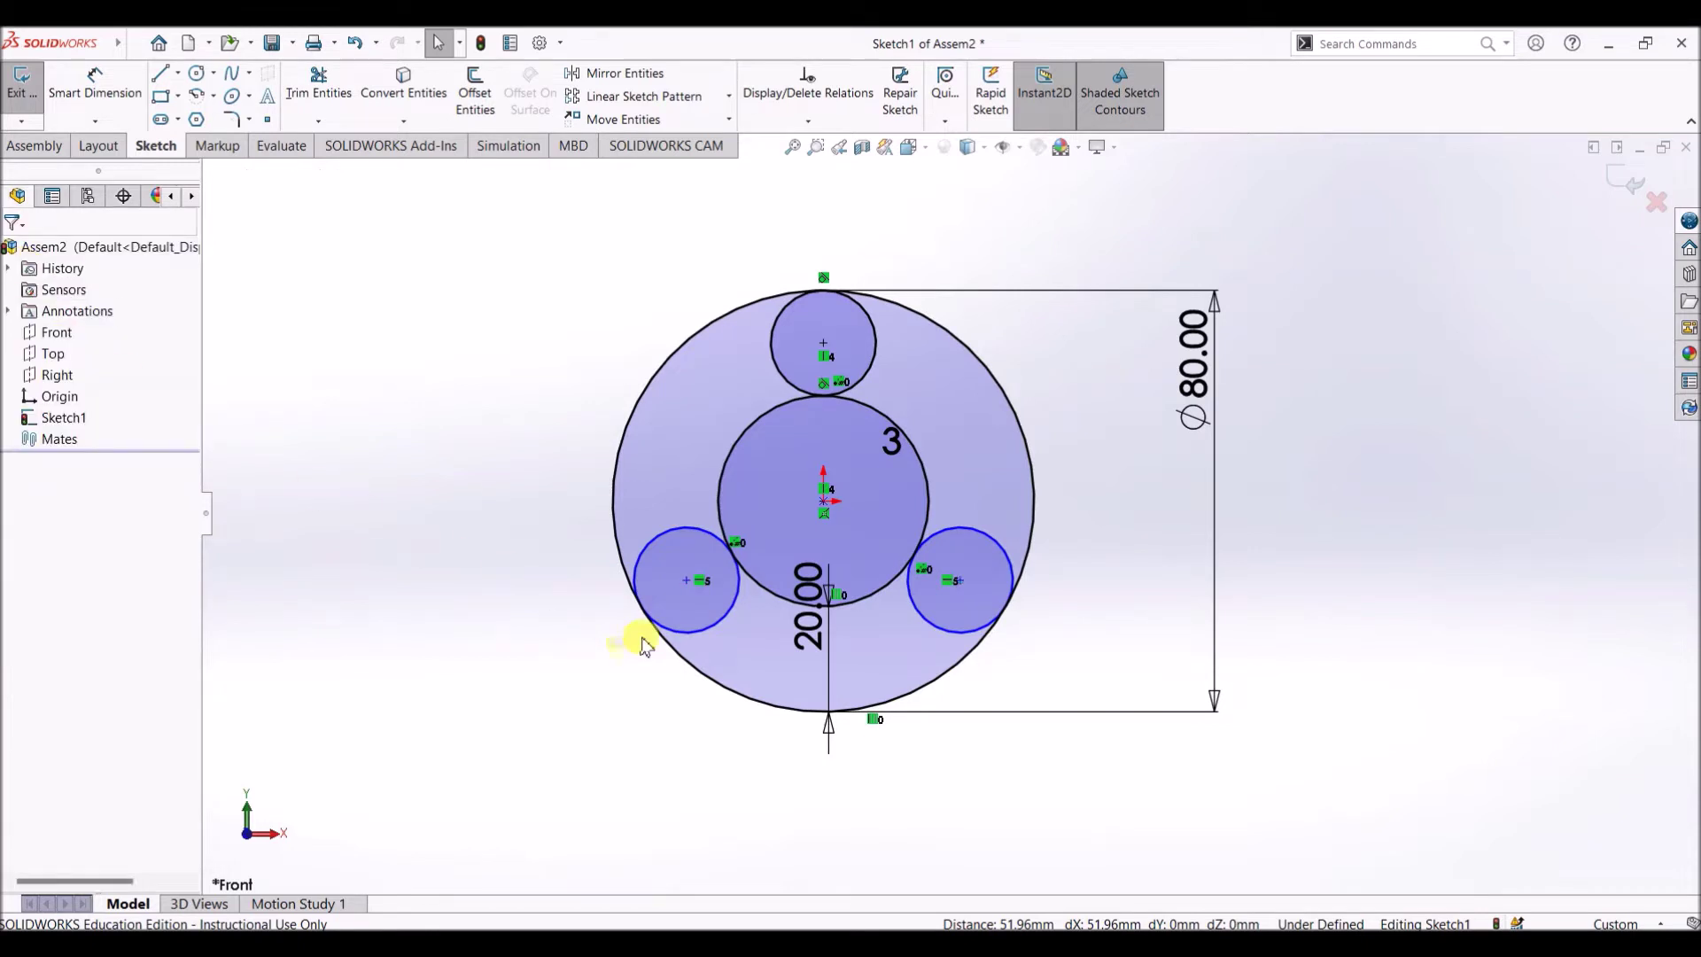
Add a tangent relation between the lower-left small circle and the outer 80 mm circle
click(686, 633)
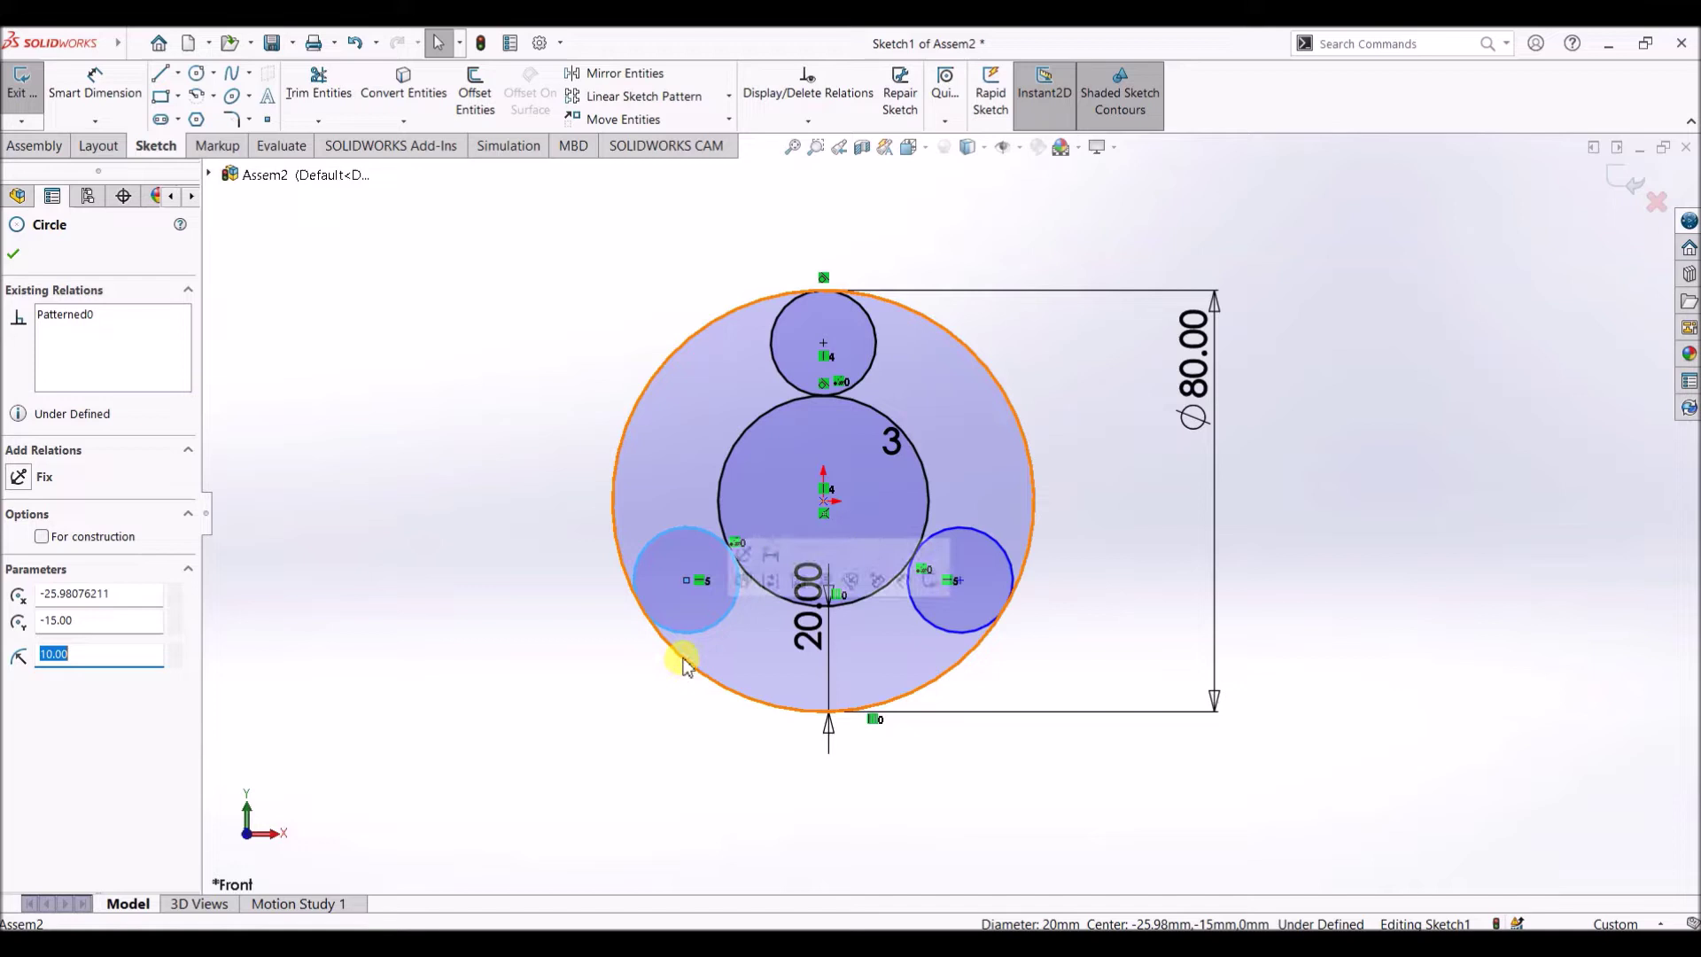
ctrl+click(618, 459)
click(17, 595)
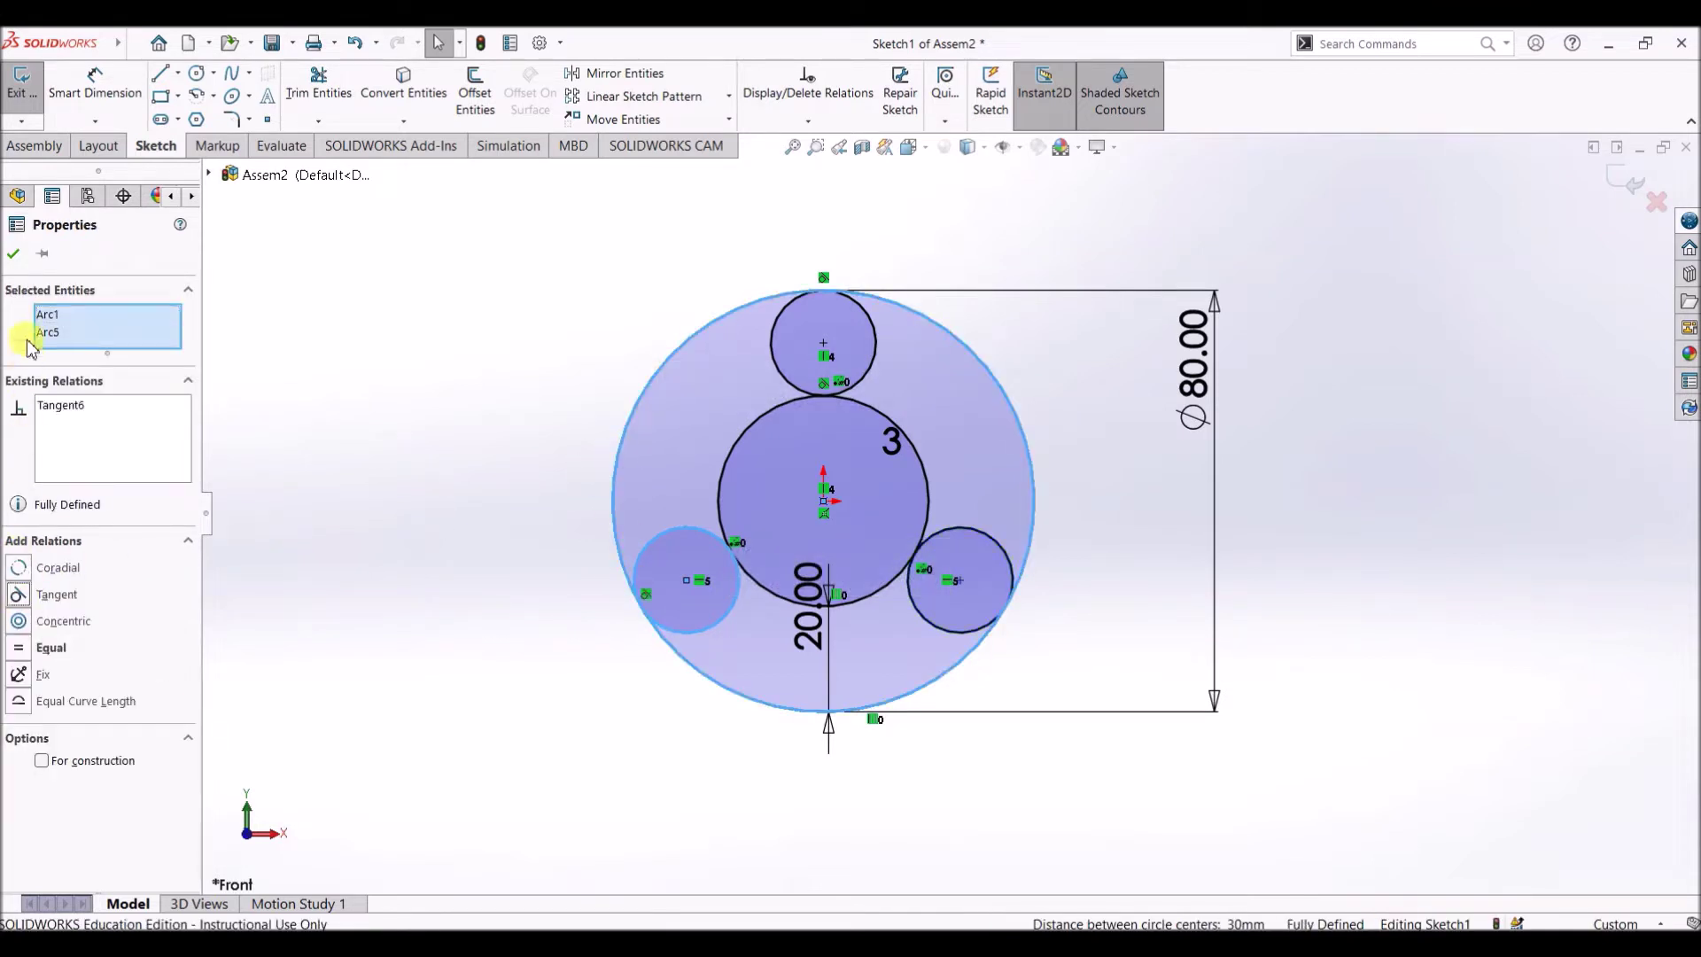
click(13, 254)
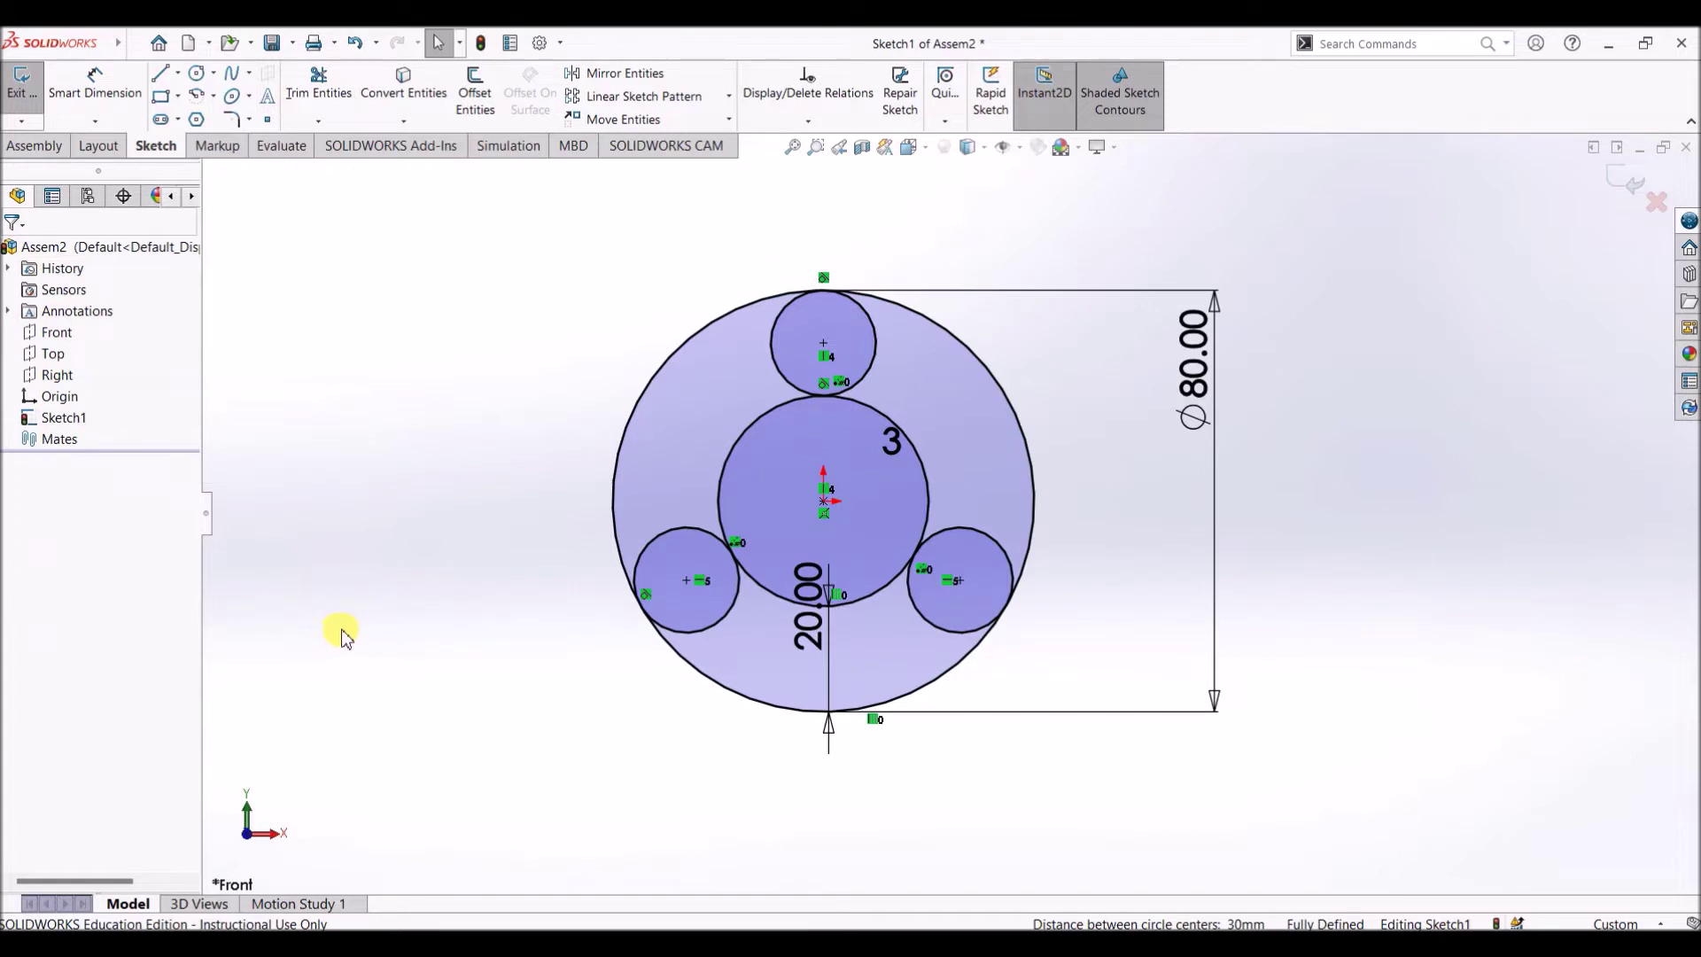
Exit the finished circle sketch and return to editing the assembly
middle_drag(1695, 727, 1398, 484)
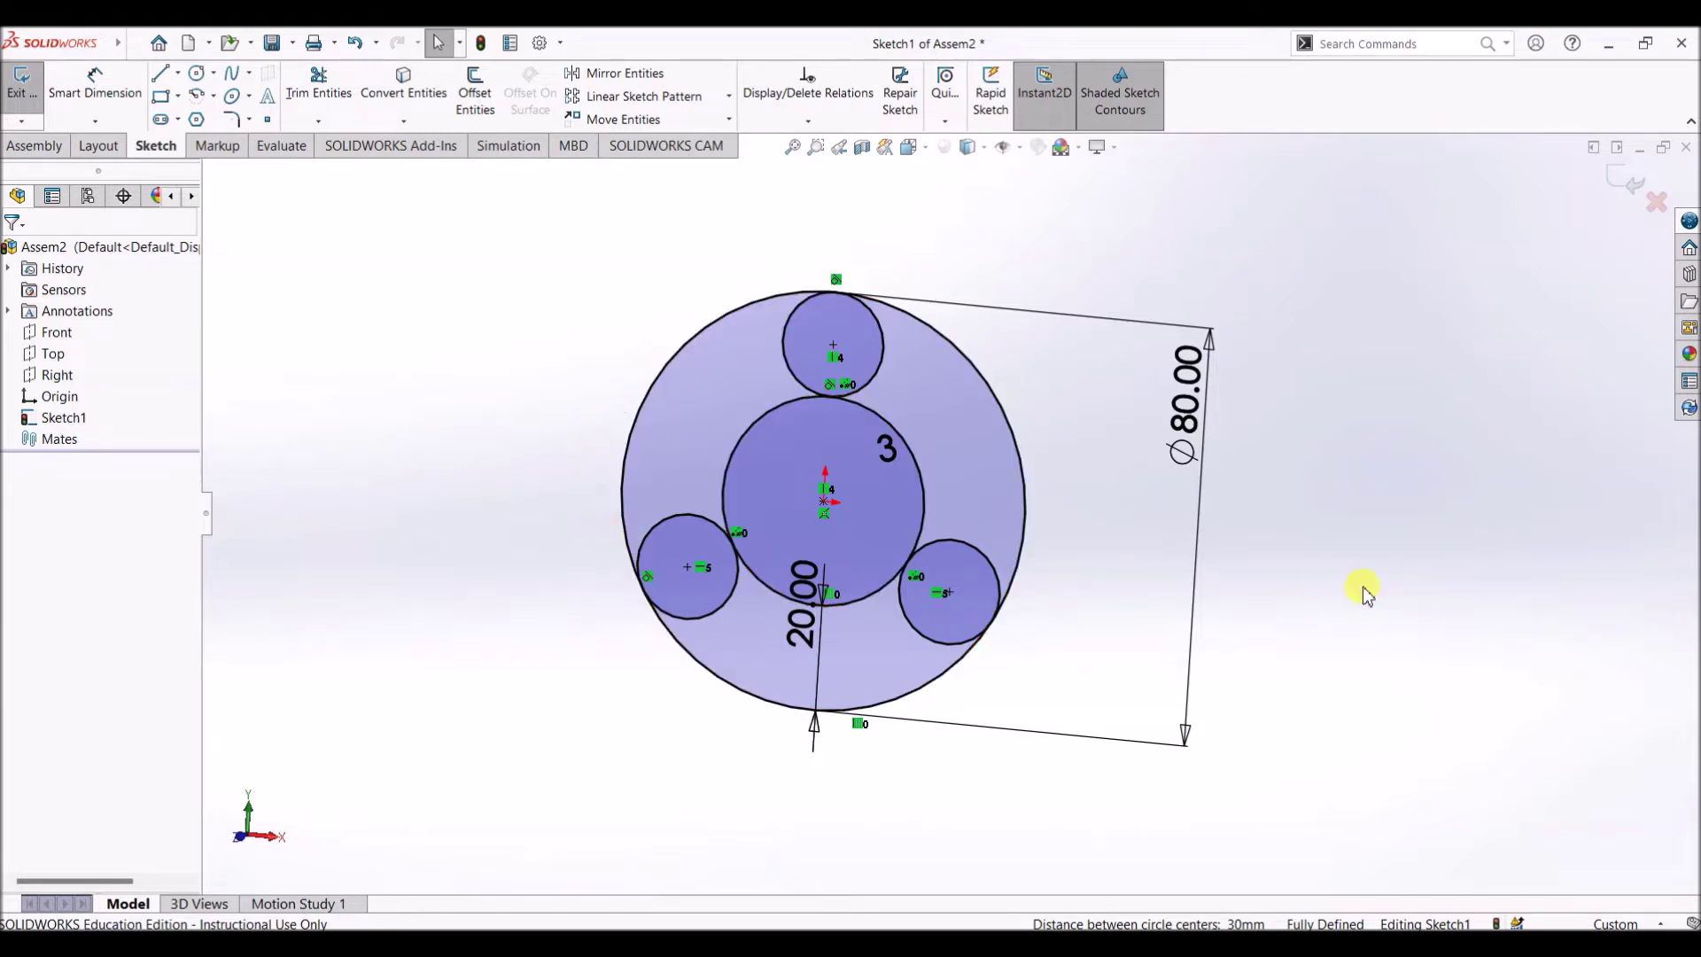
middle_drag(1409, 565, 1387, 558)
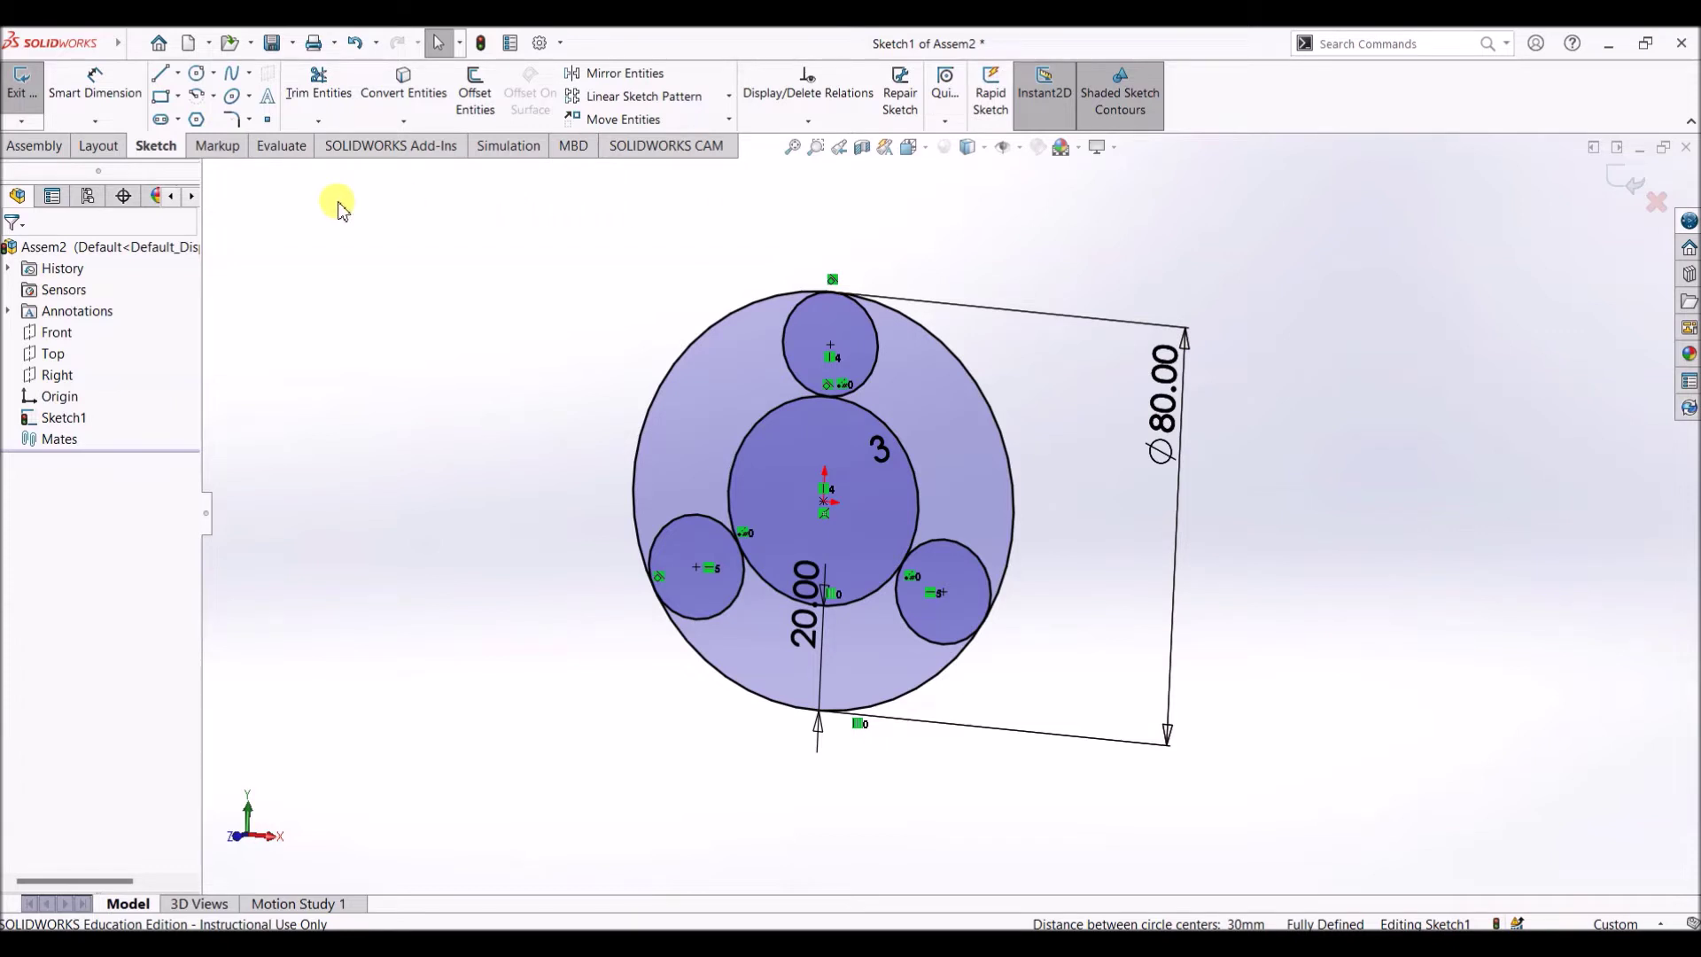
click(38, 152)
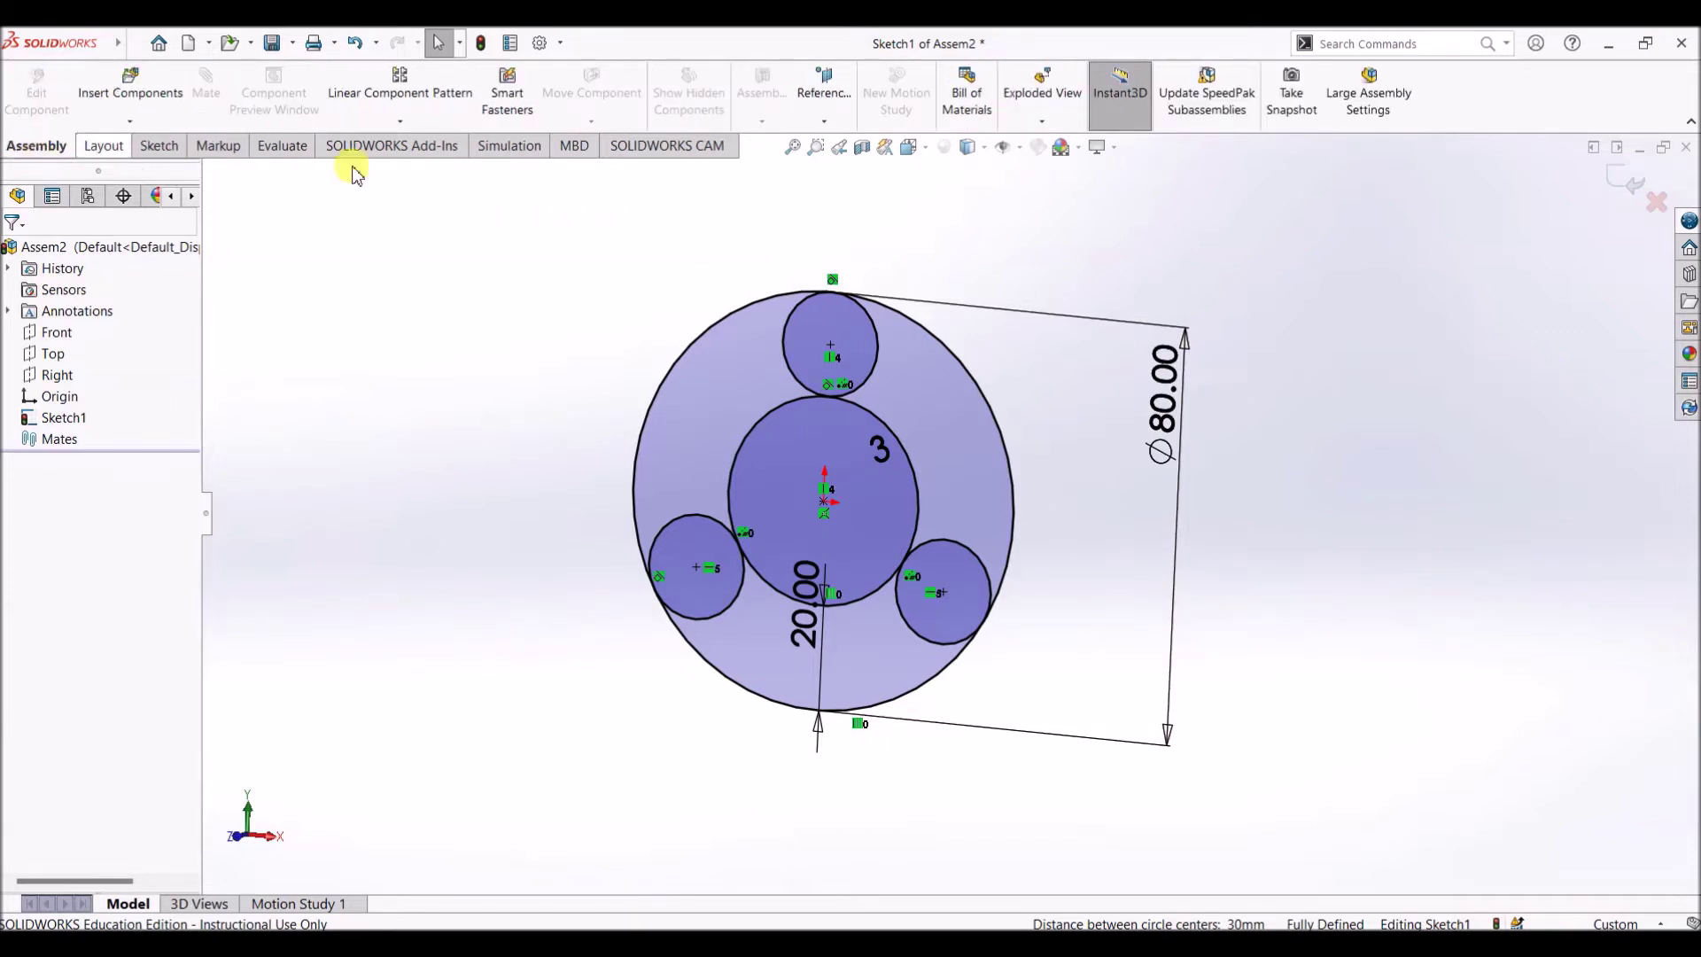
click(824, 124)
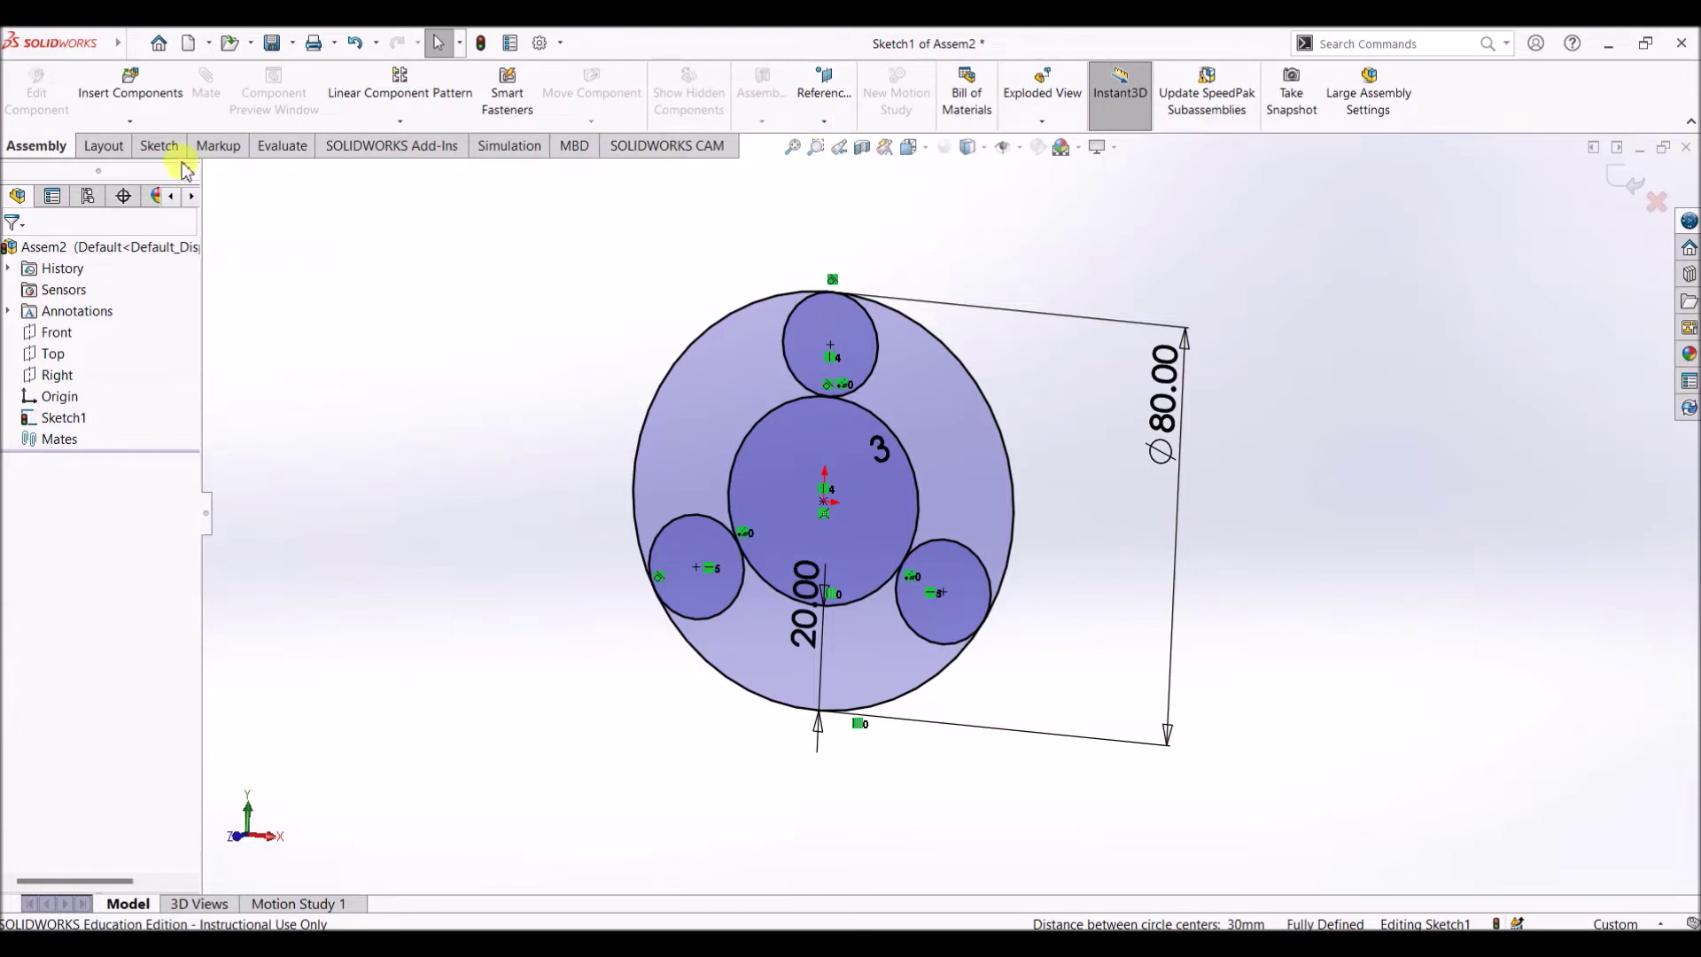
click(156, 147)
click(24, 81)
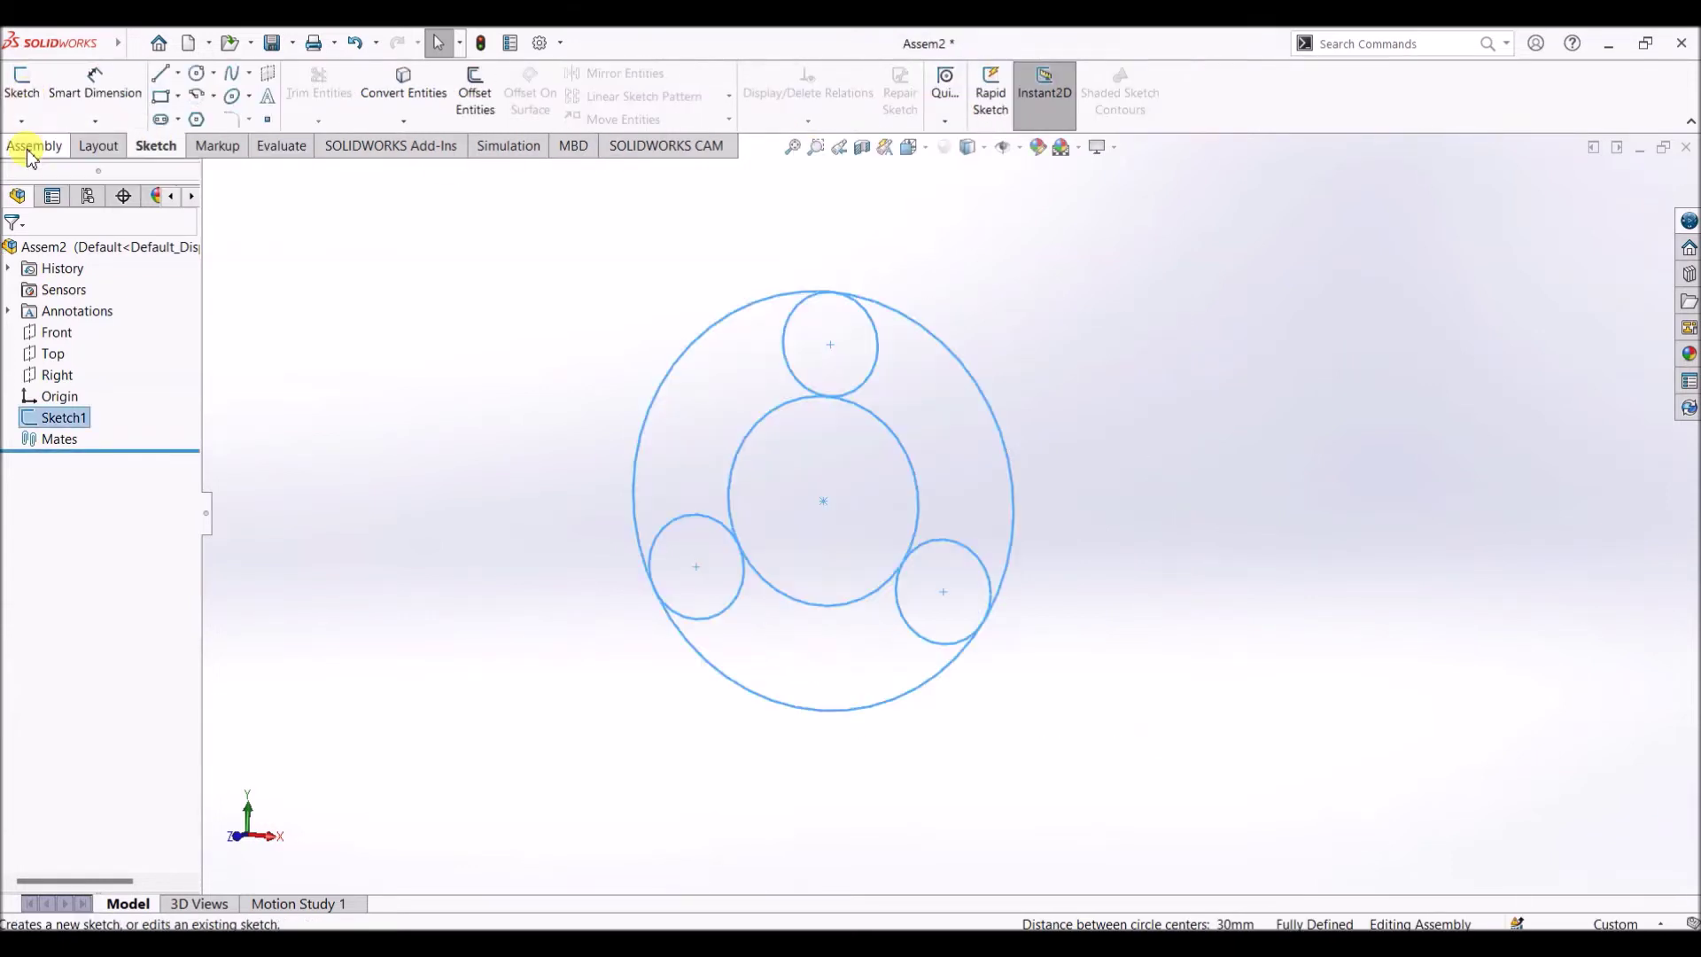
Create a reference plane offset 10 mm from the Front plane
click(32, 152)
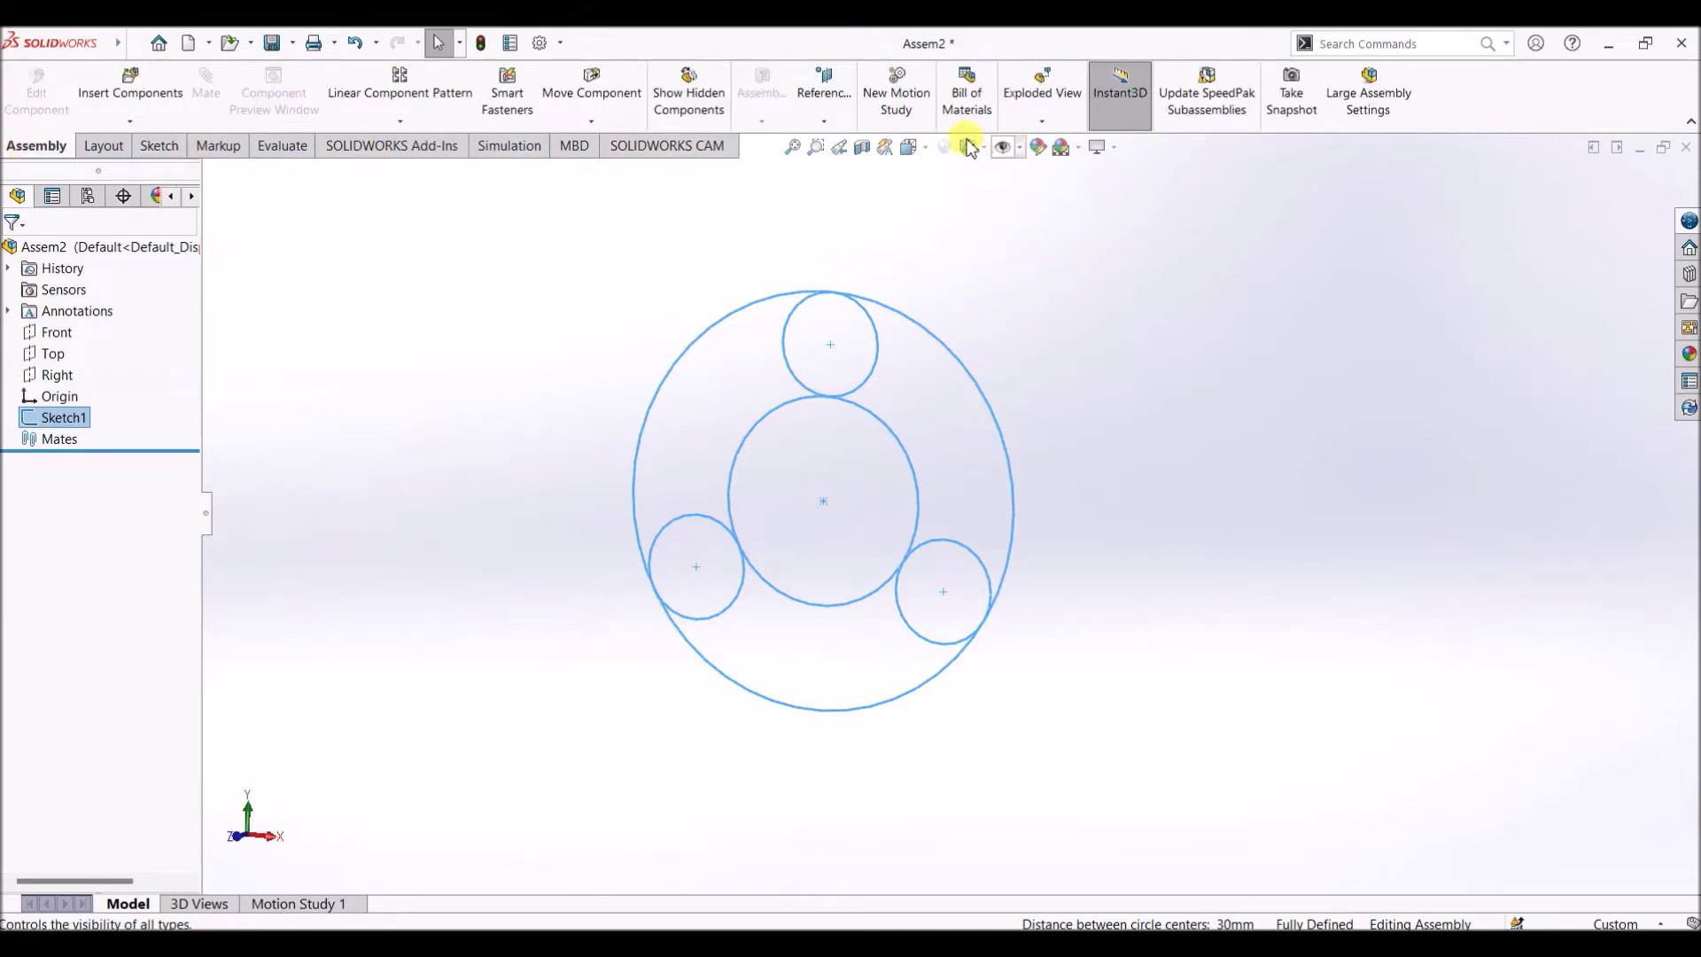
click(824, 124)
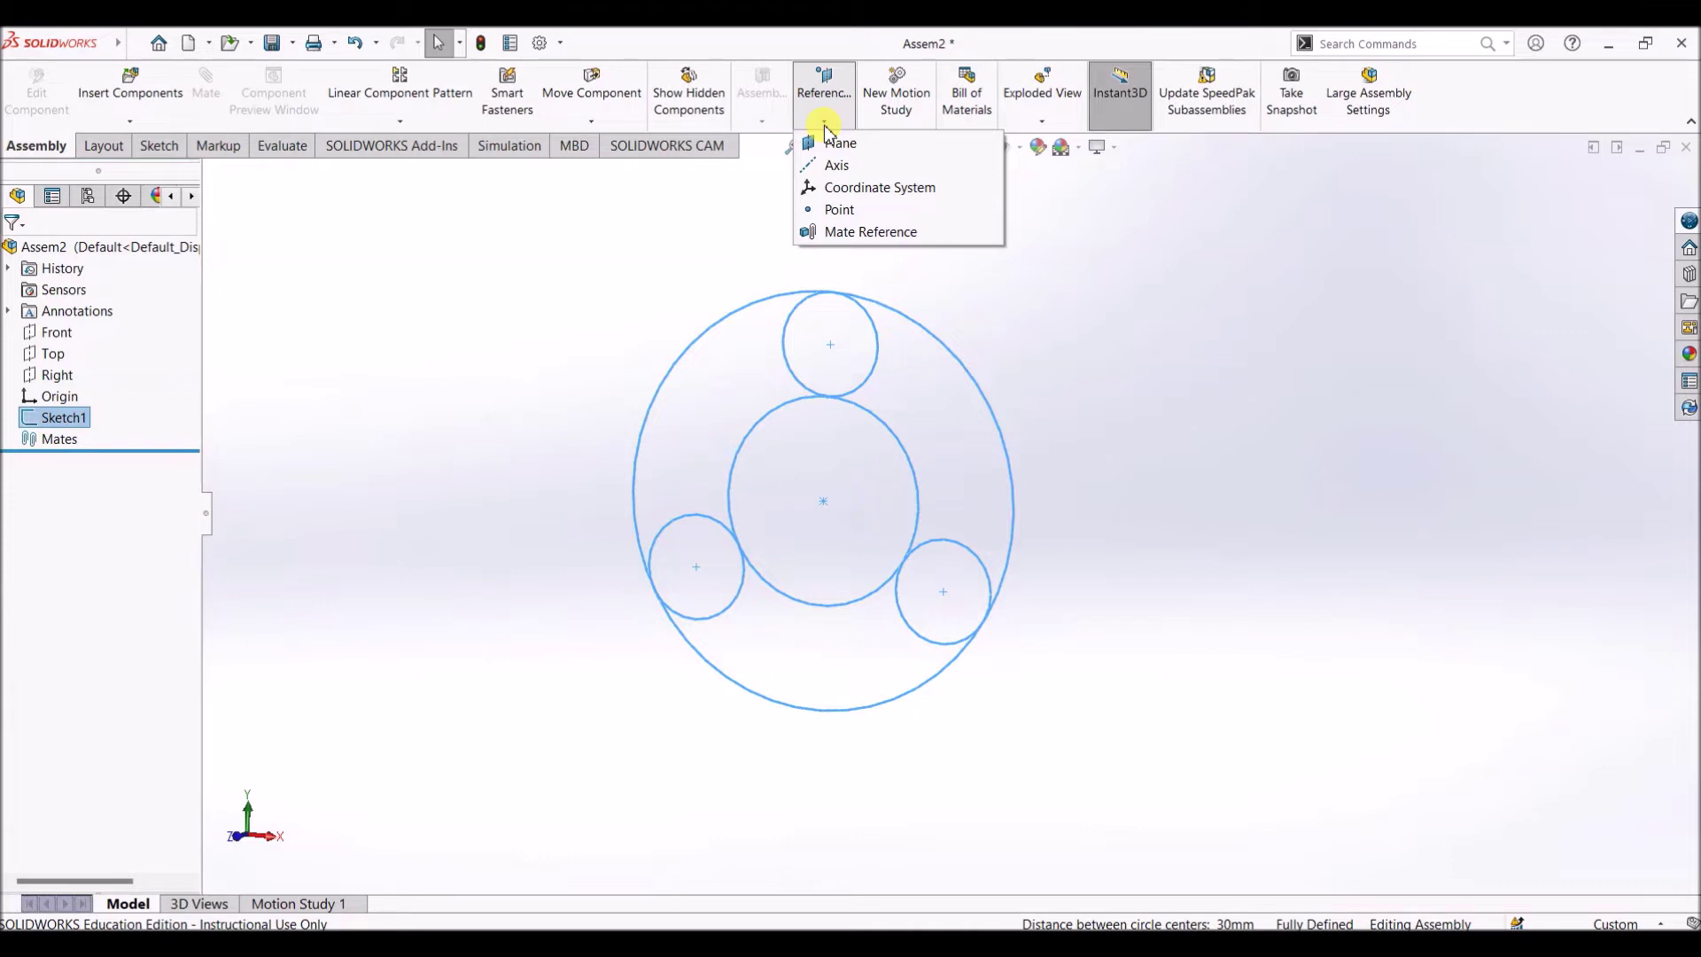
click(841, 146)
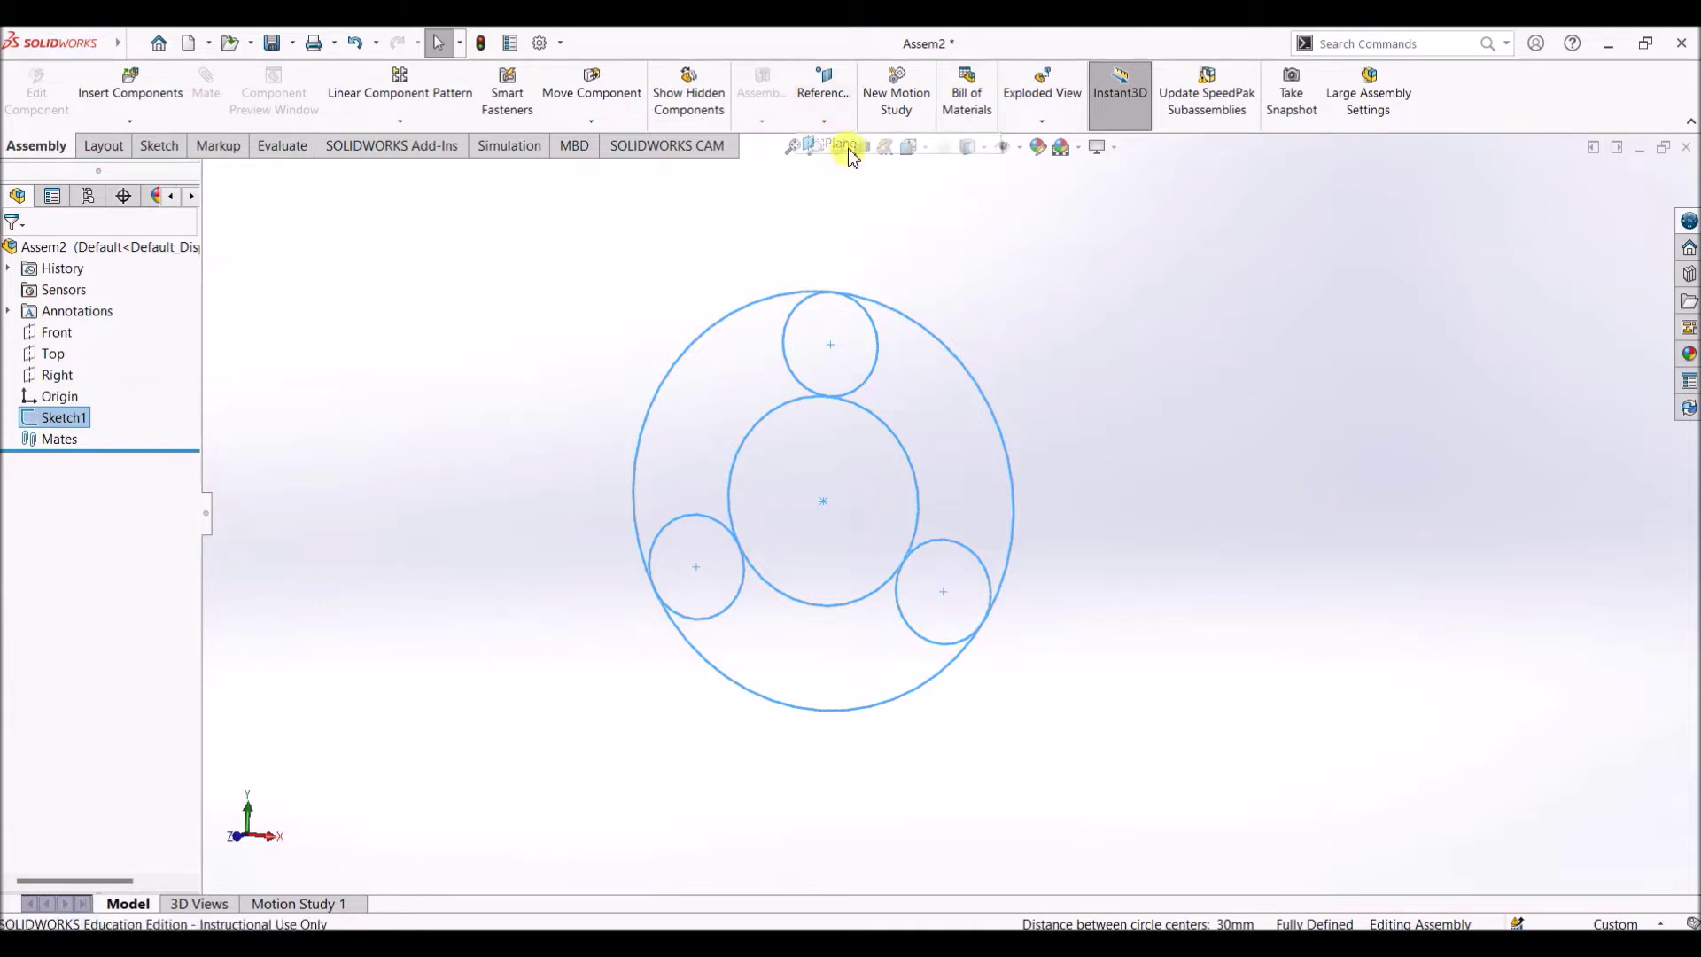
mouse_move(1507, 467)
middle_down()
mouse_move(1416, 479)
mouse_move(1491, 467)
middle_up()
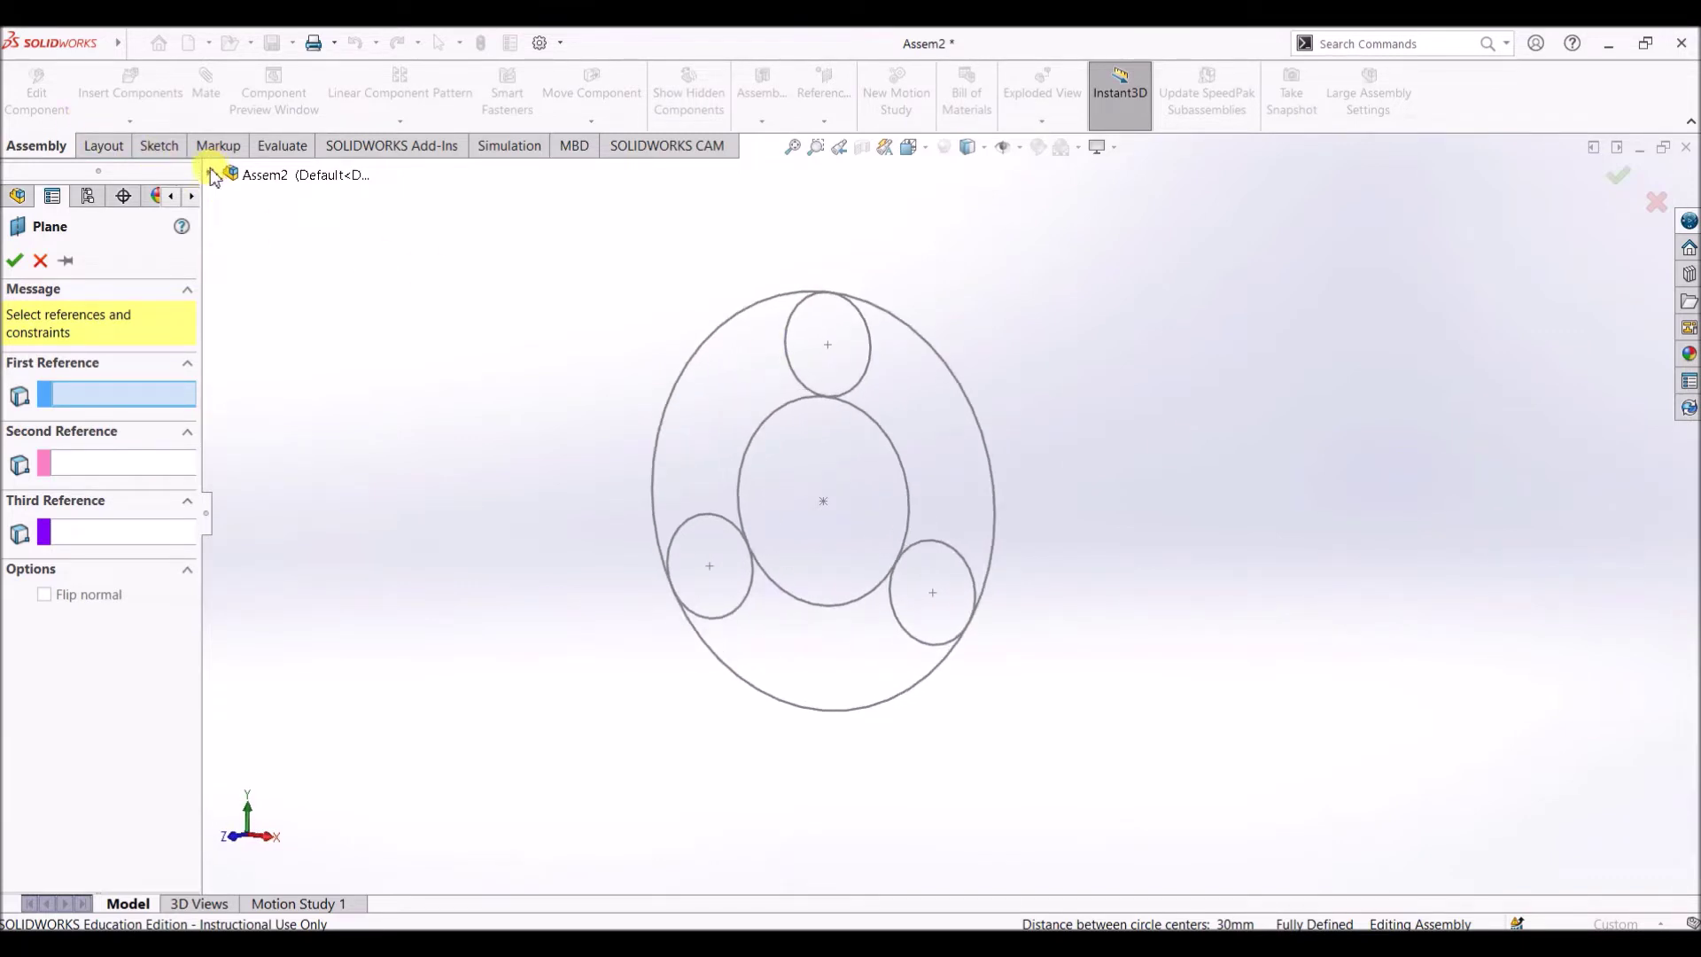
click(210, 176)
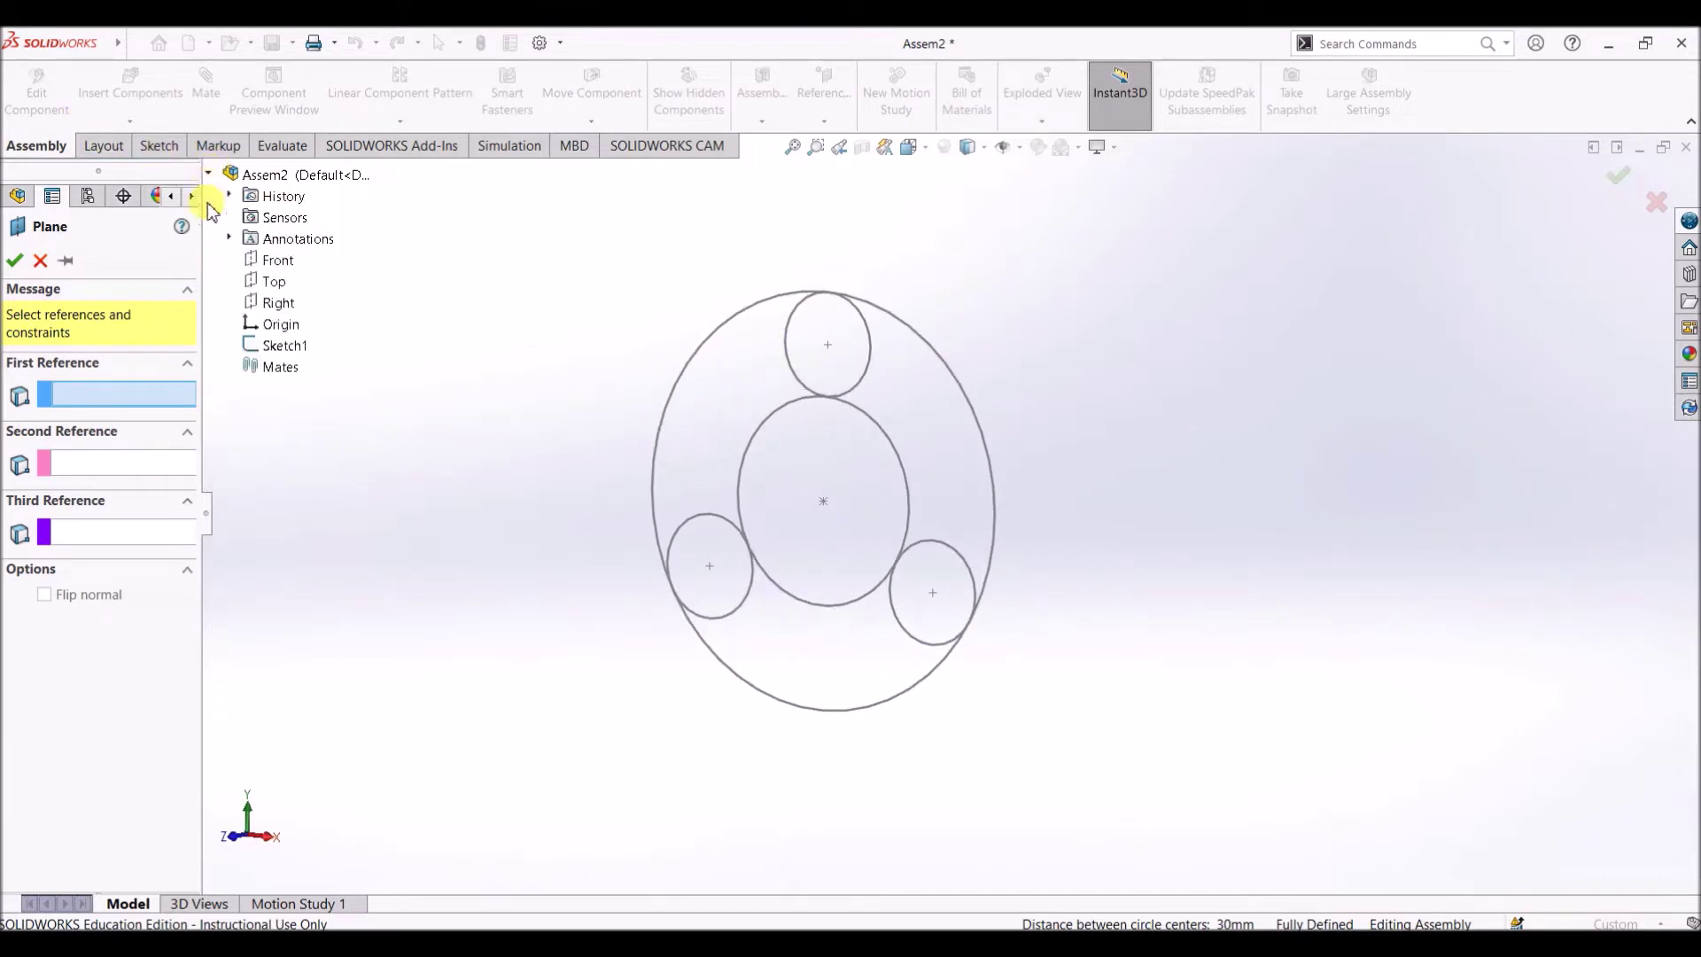
click(258, 266)
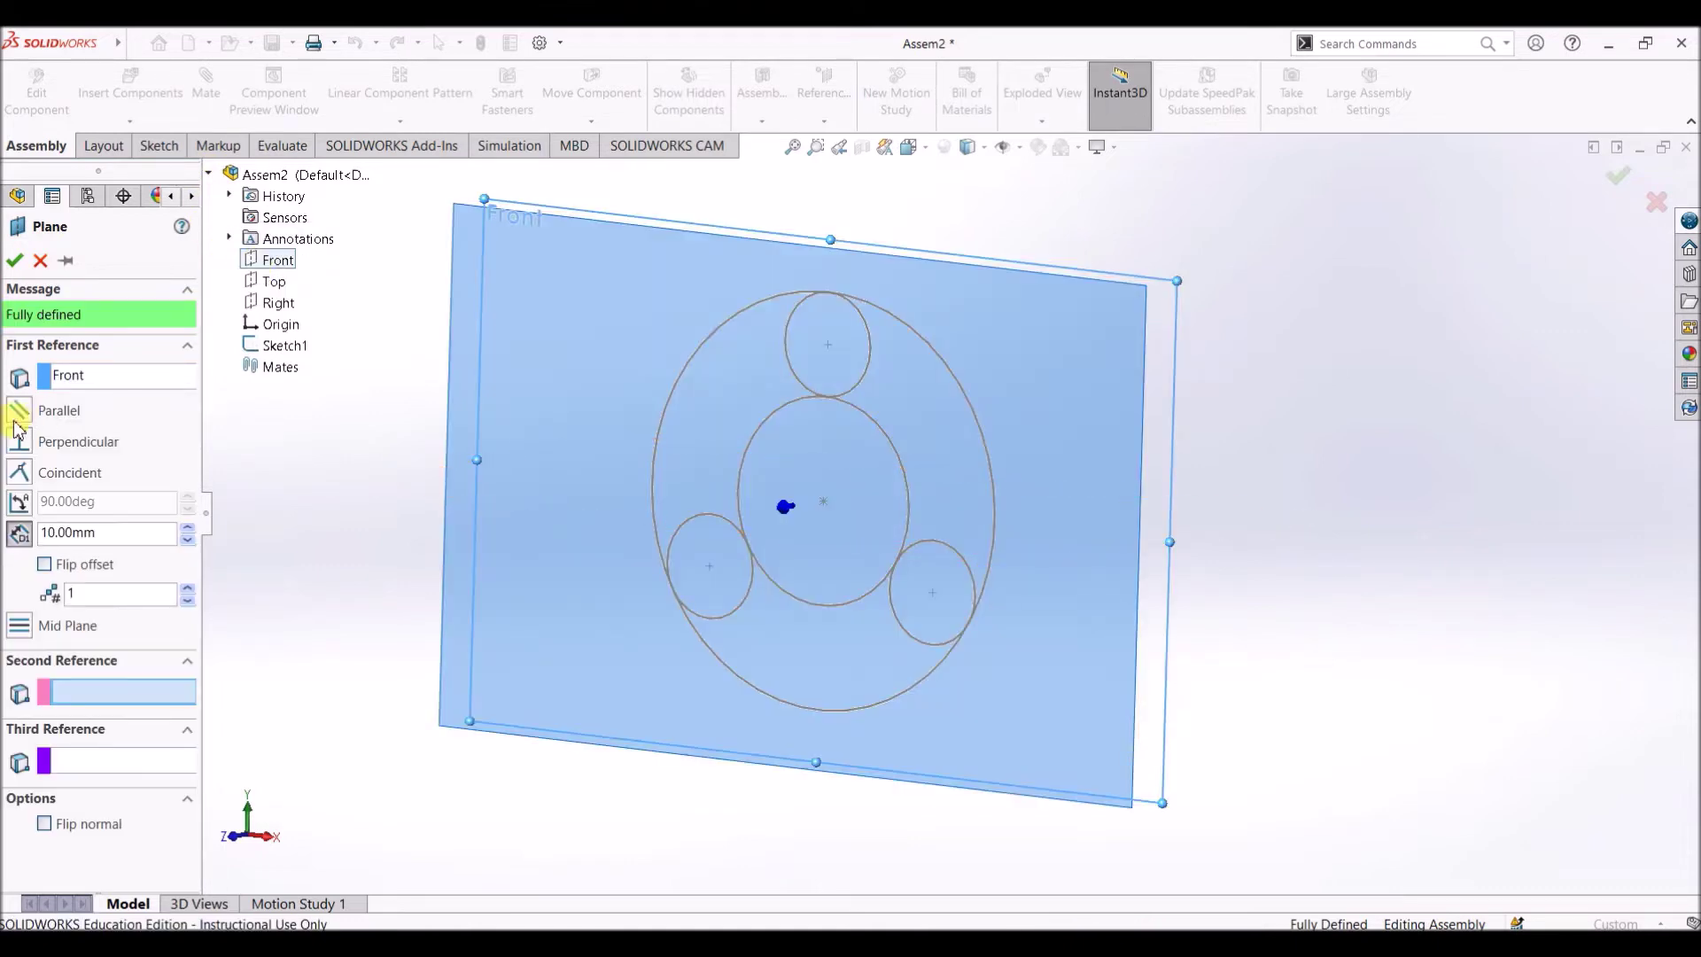
click(14, 260)
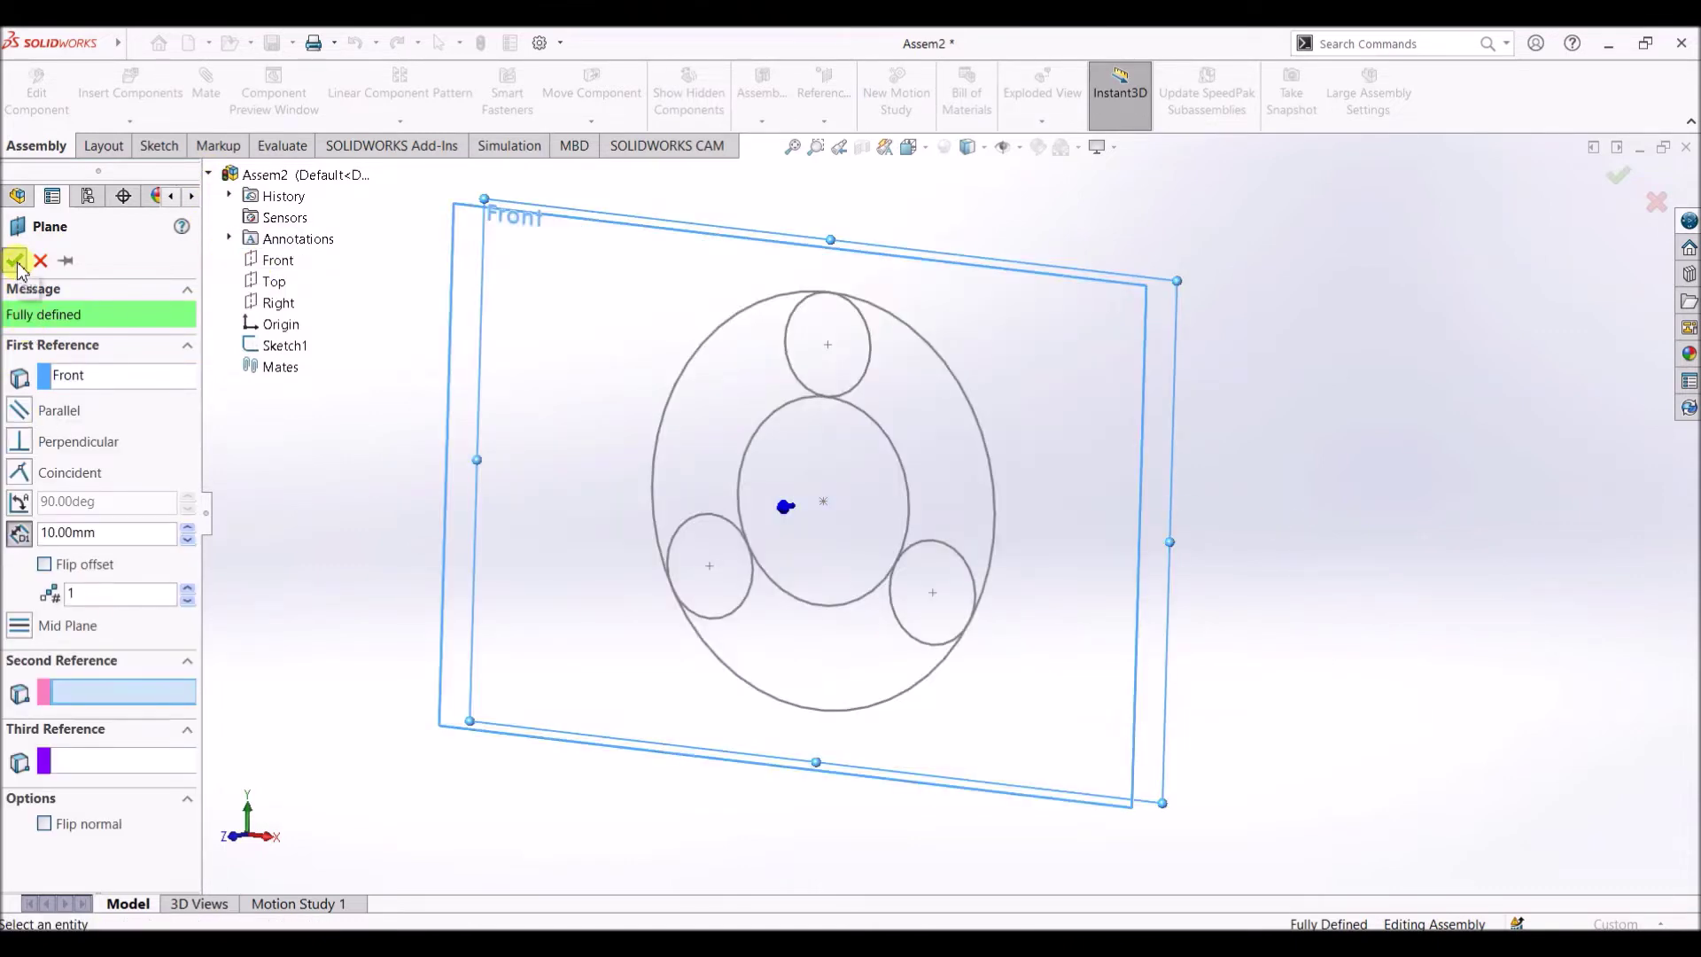
Create a reference axis through the upper small circle's centre, perpendicular to the offset plane
middle_drag(1340, 475, 1317, 463)
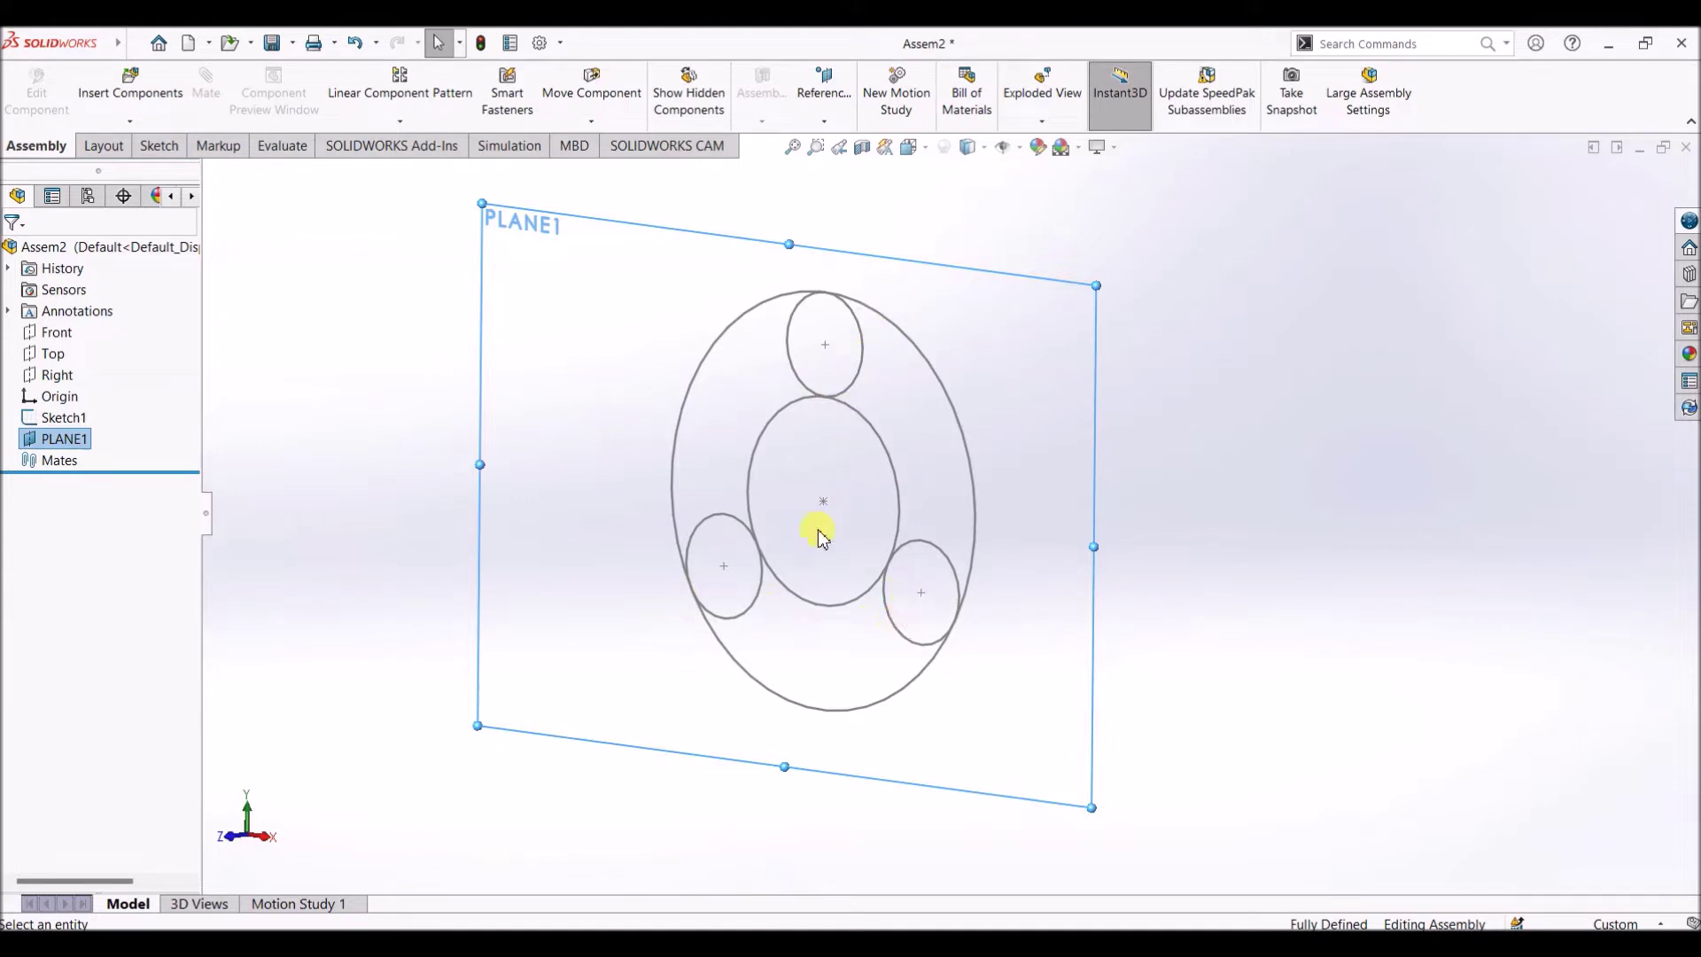
click(840, 134)
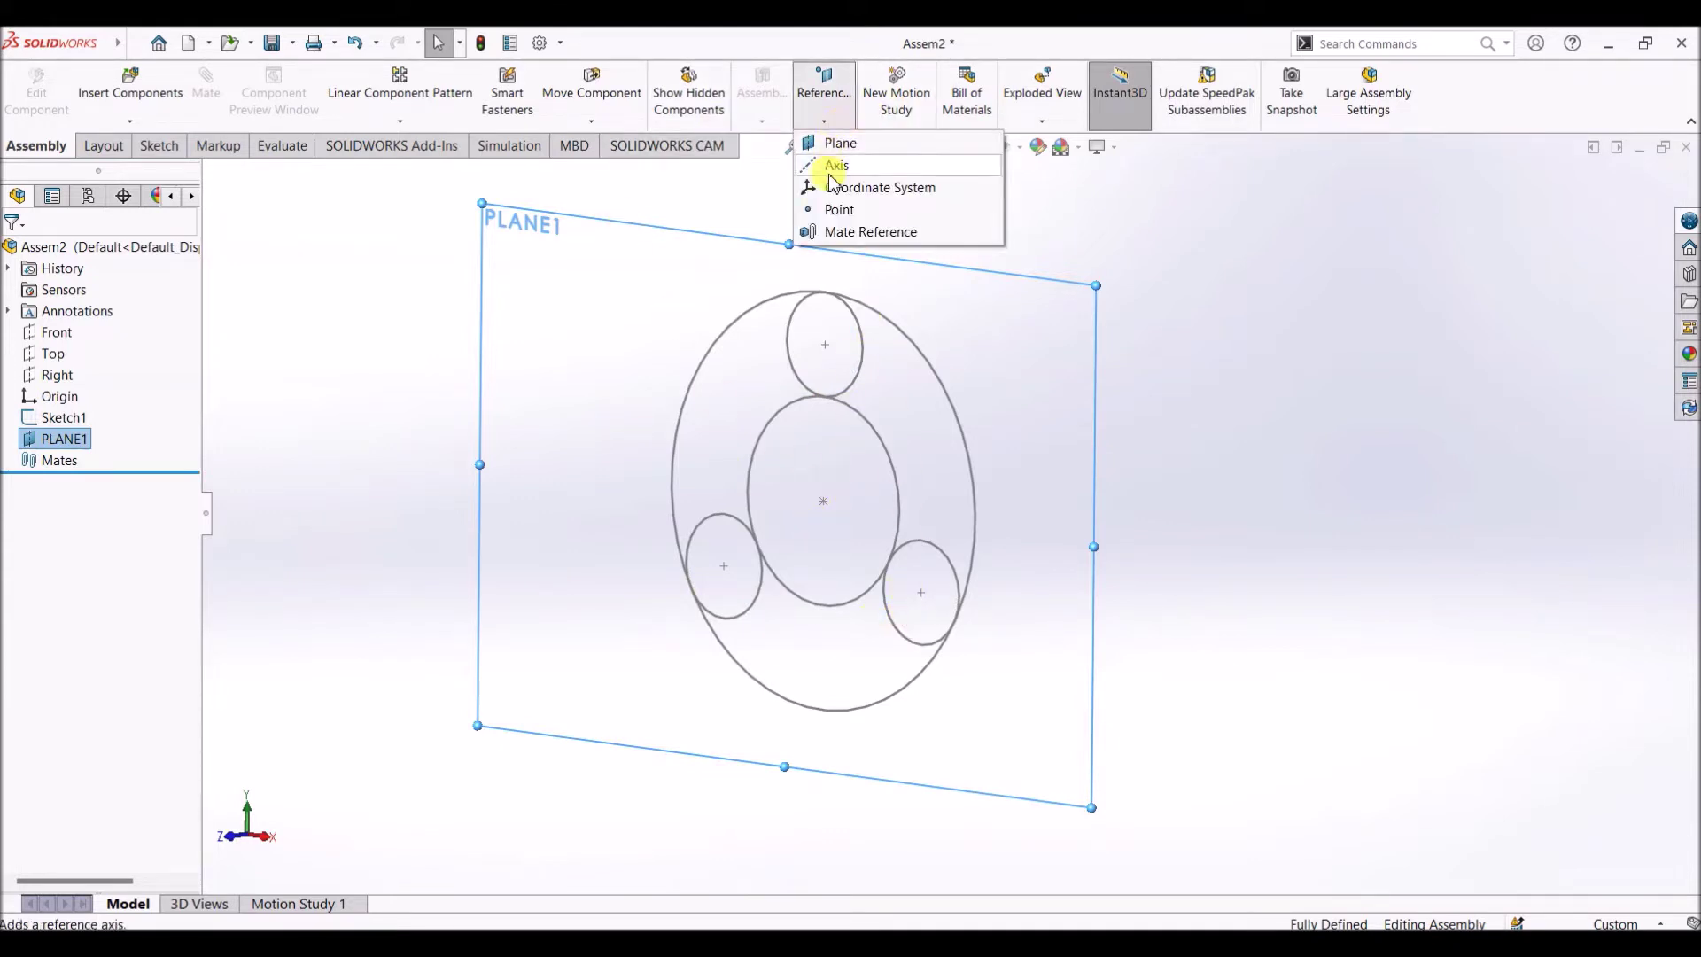
click(834, 166)
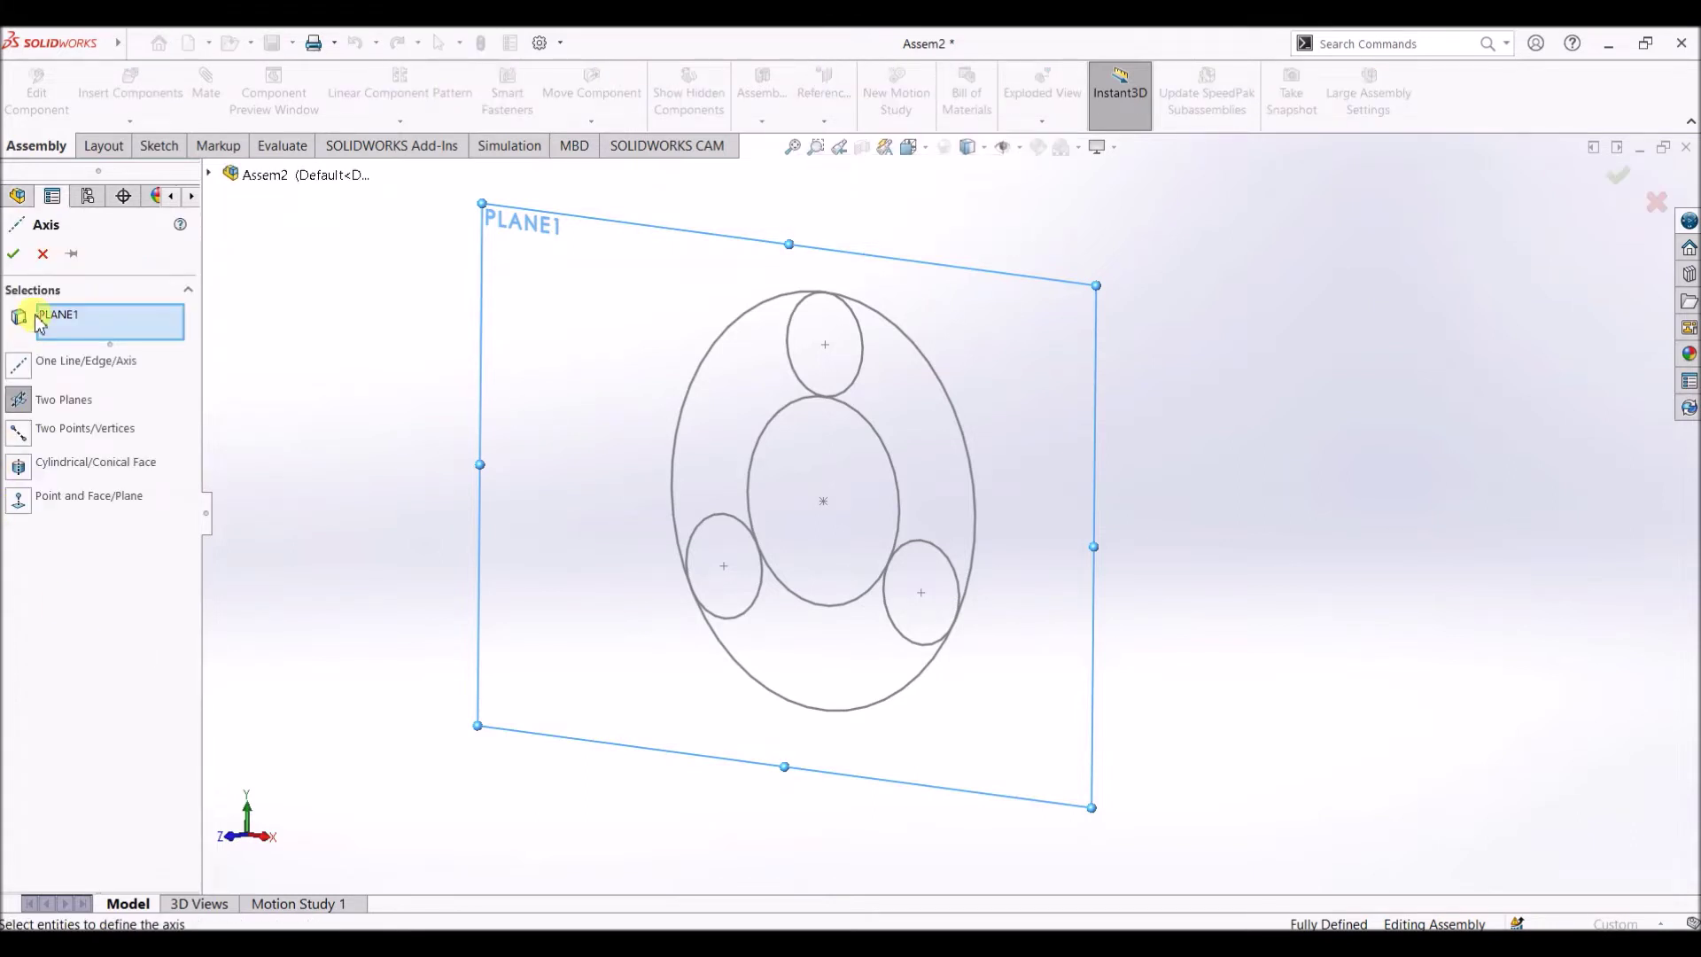
click(825, 346)
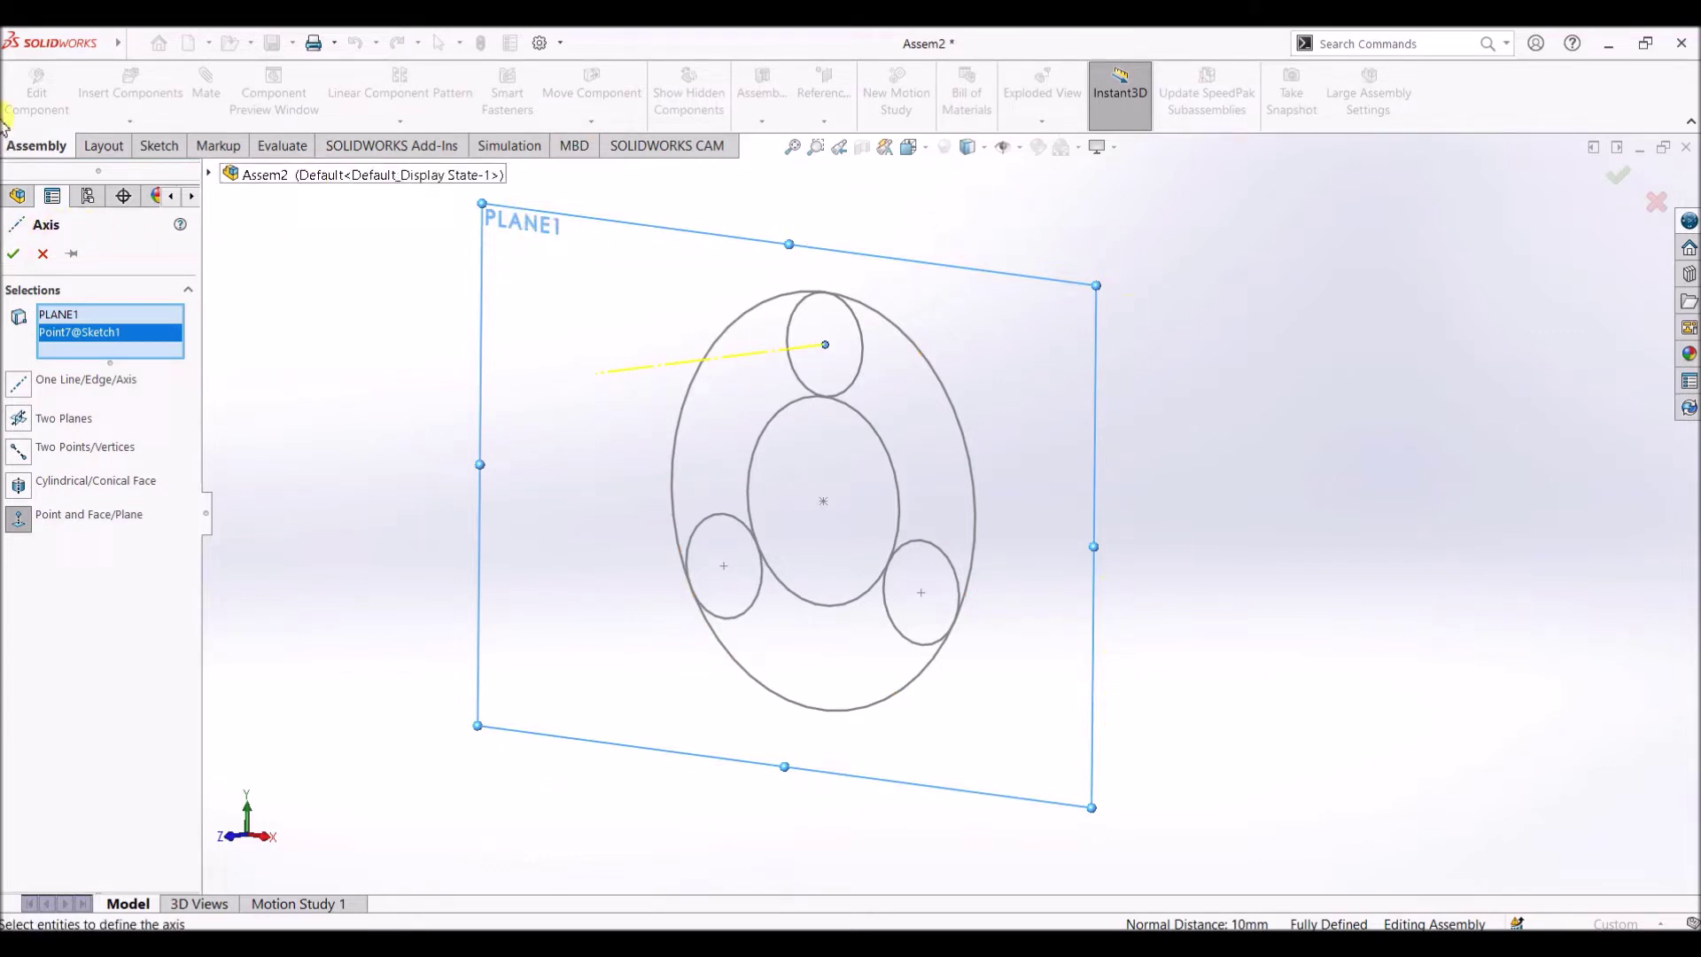
click(12, 256)
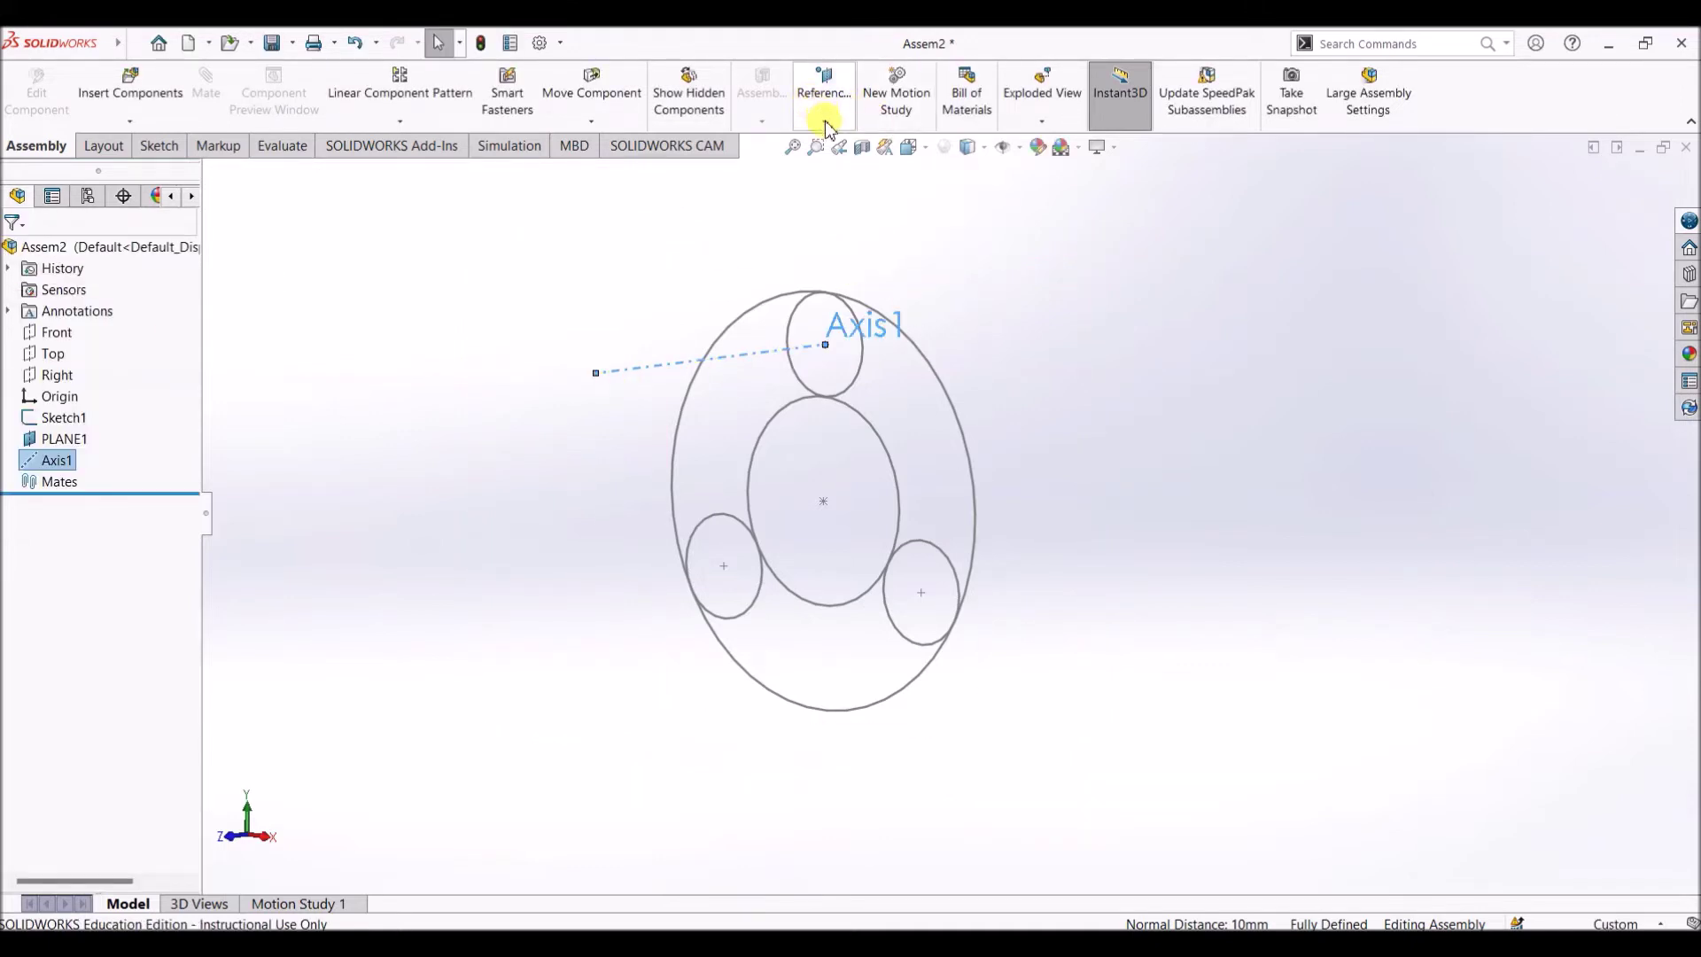
Create a reference axis through the lower-left small circle's centre, perpendicular to the Front plane
click(823, 119)
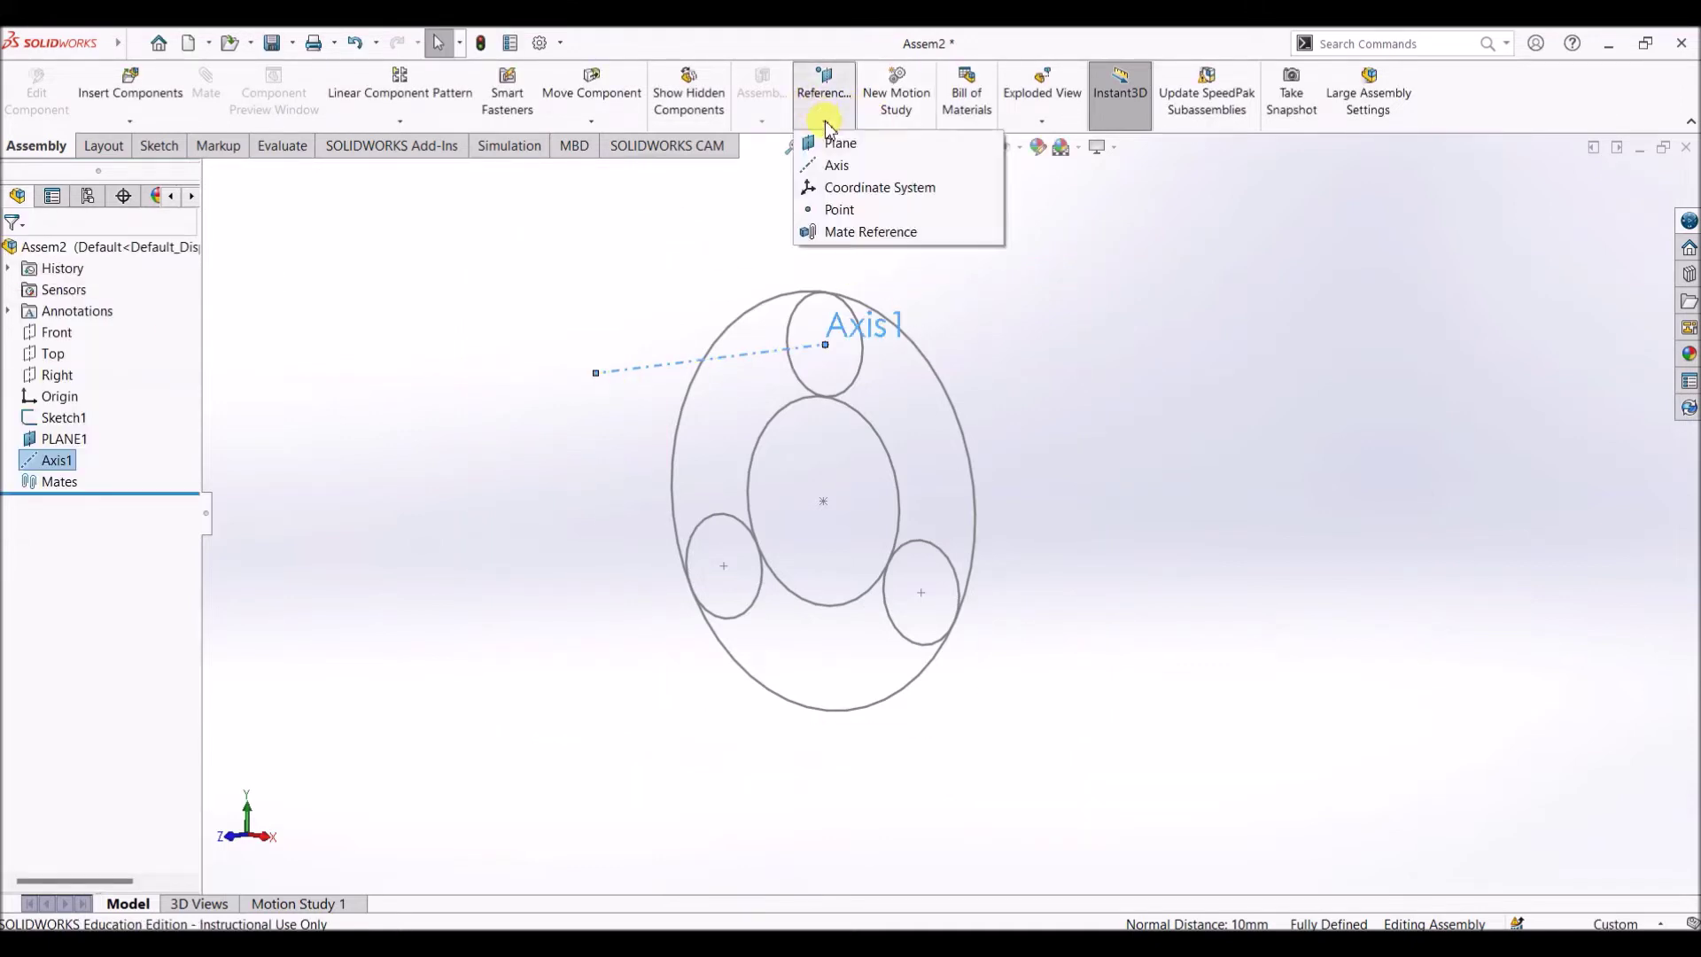
click(836, 166)
click(724, 567)
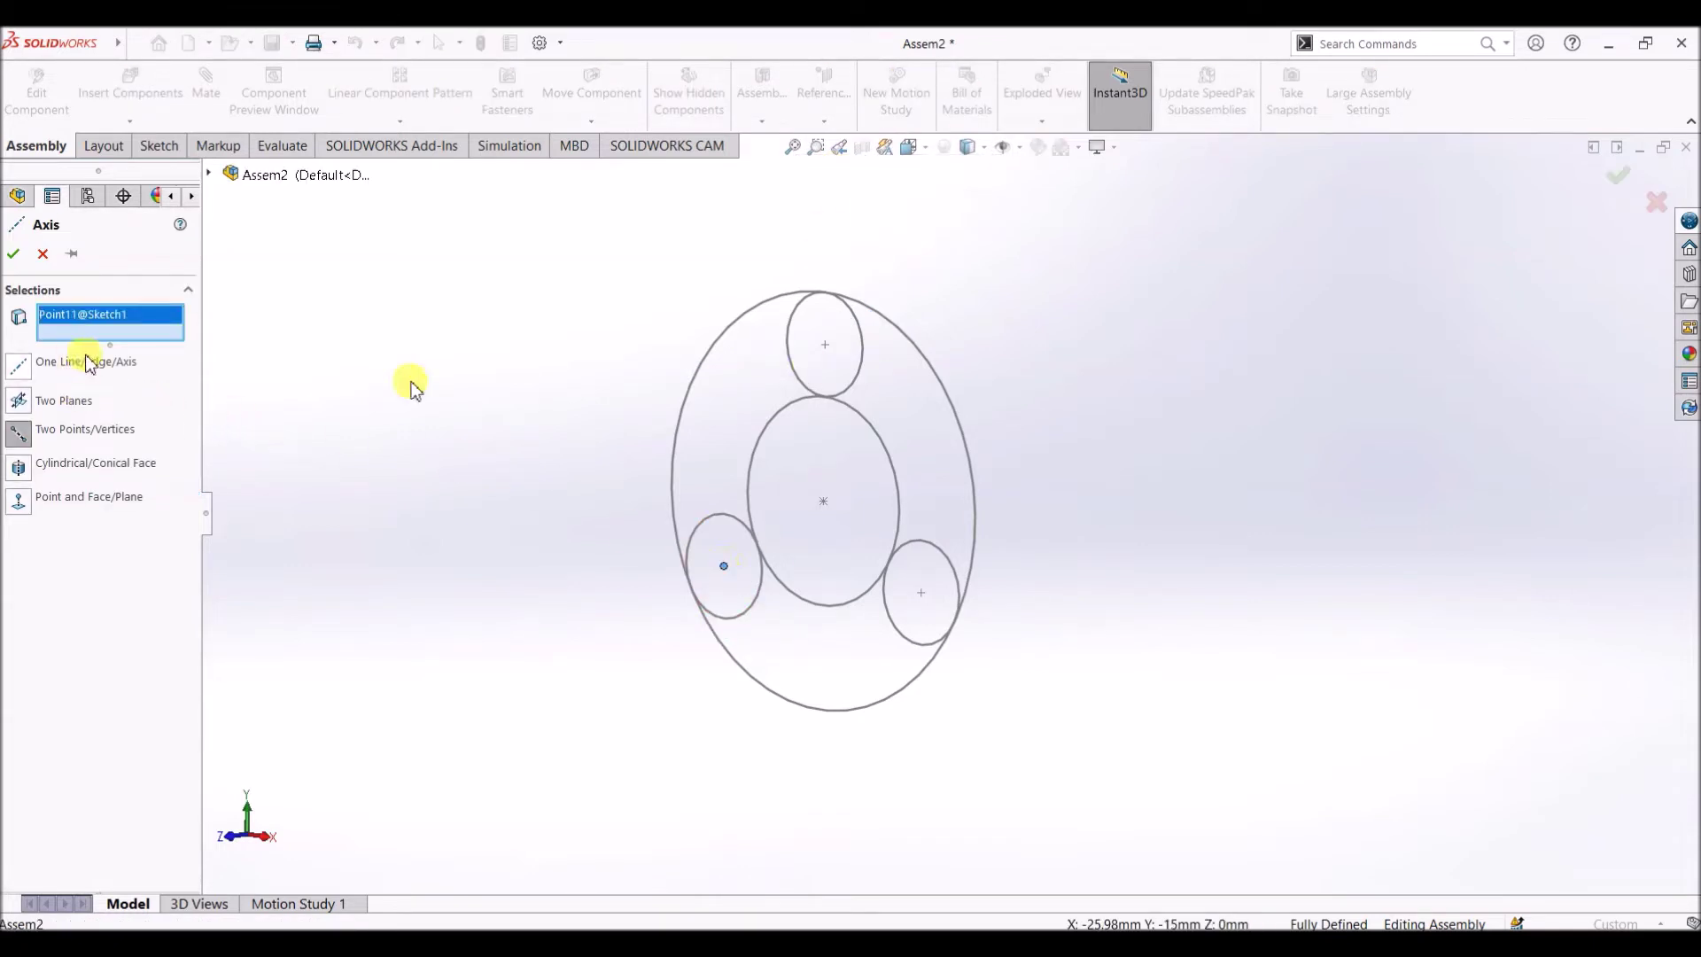
click(210, 173)
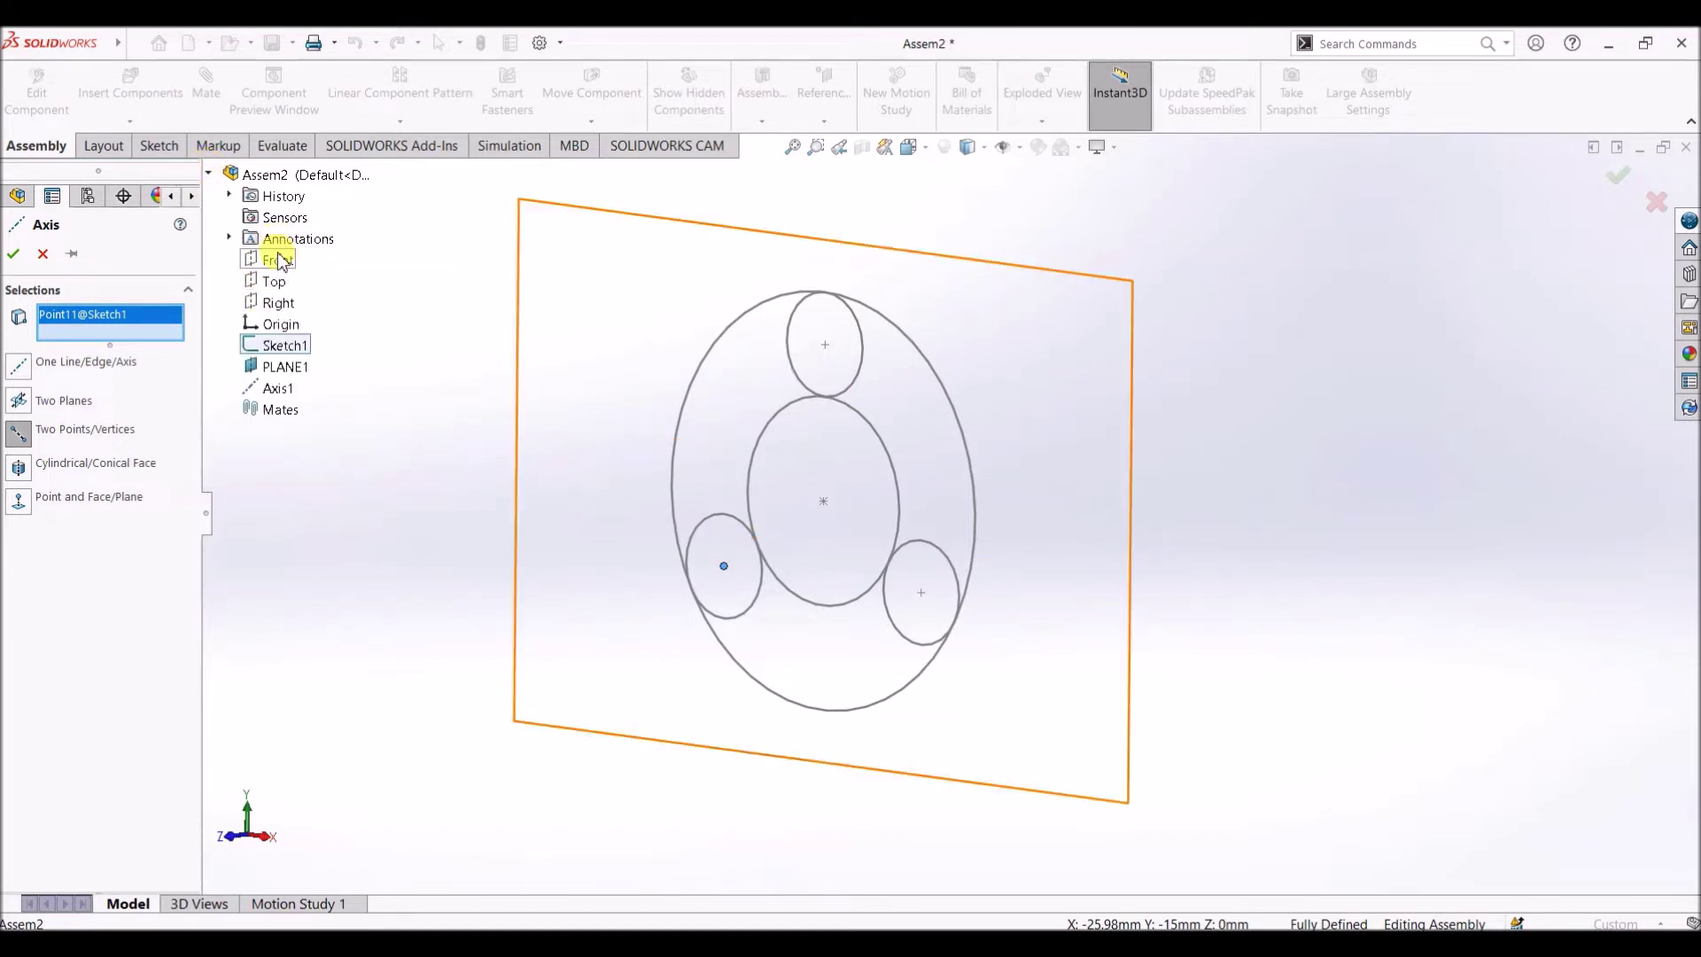
click(275, 258)
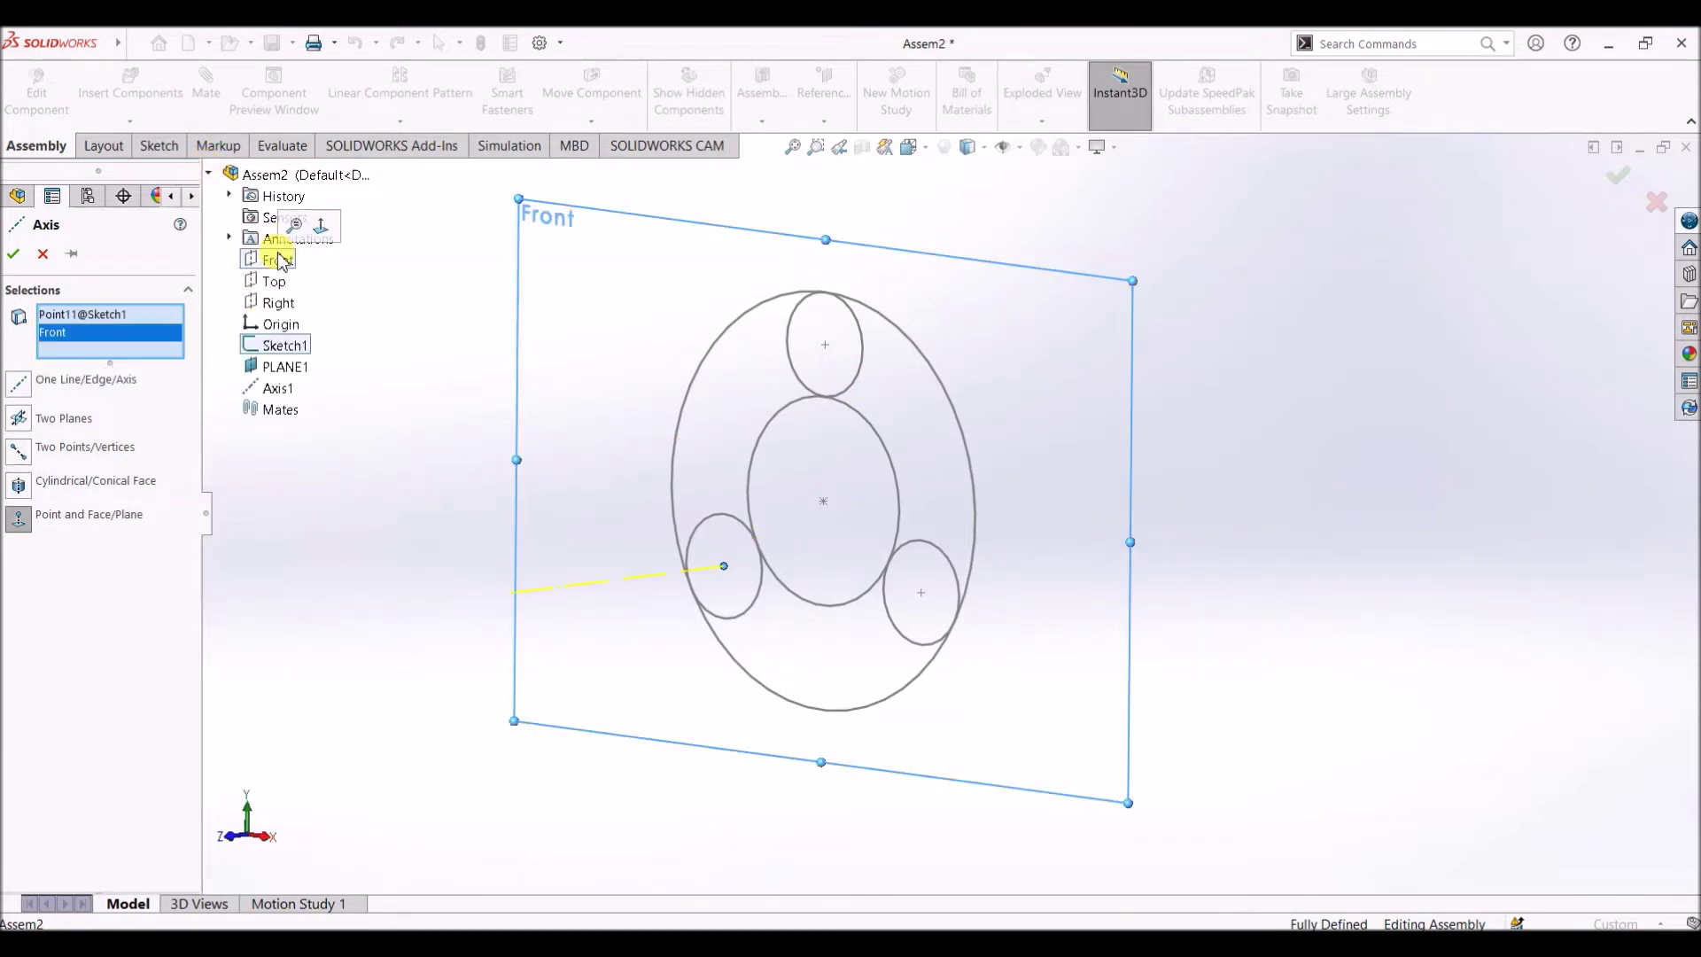
click(15, 256)
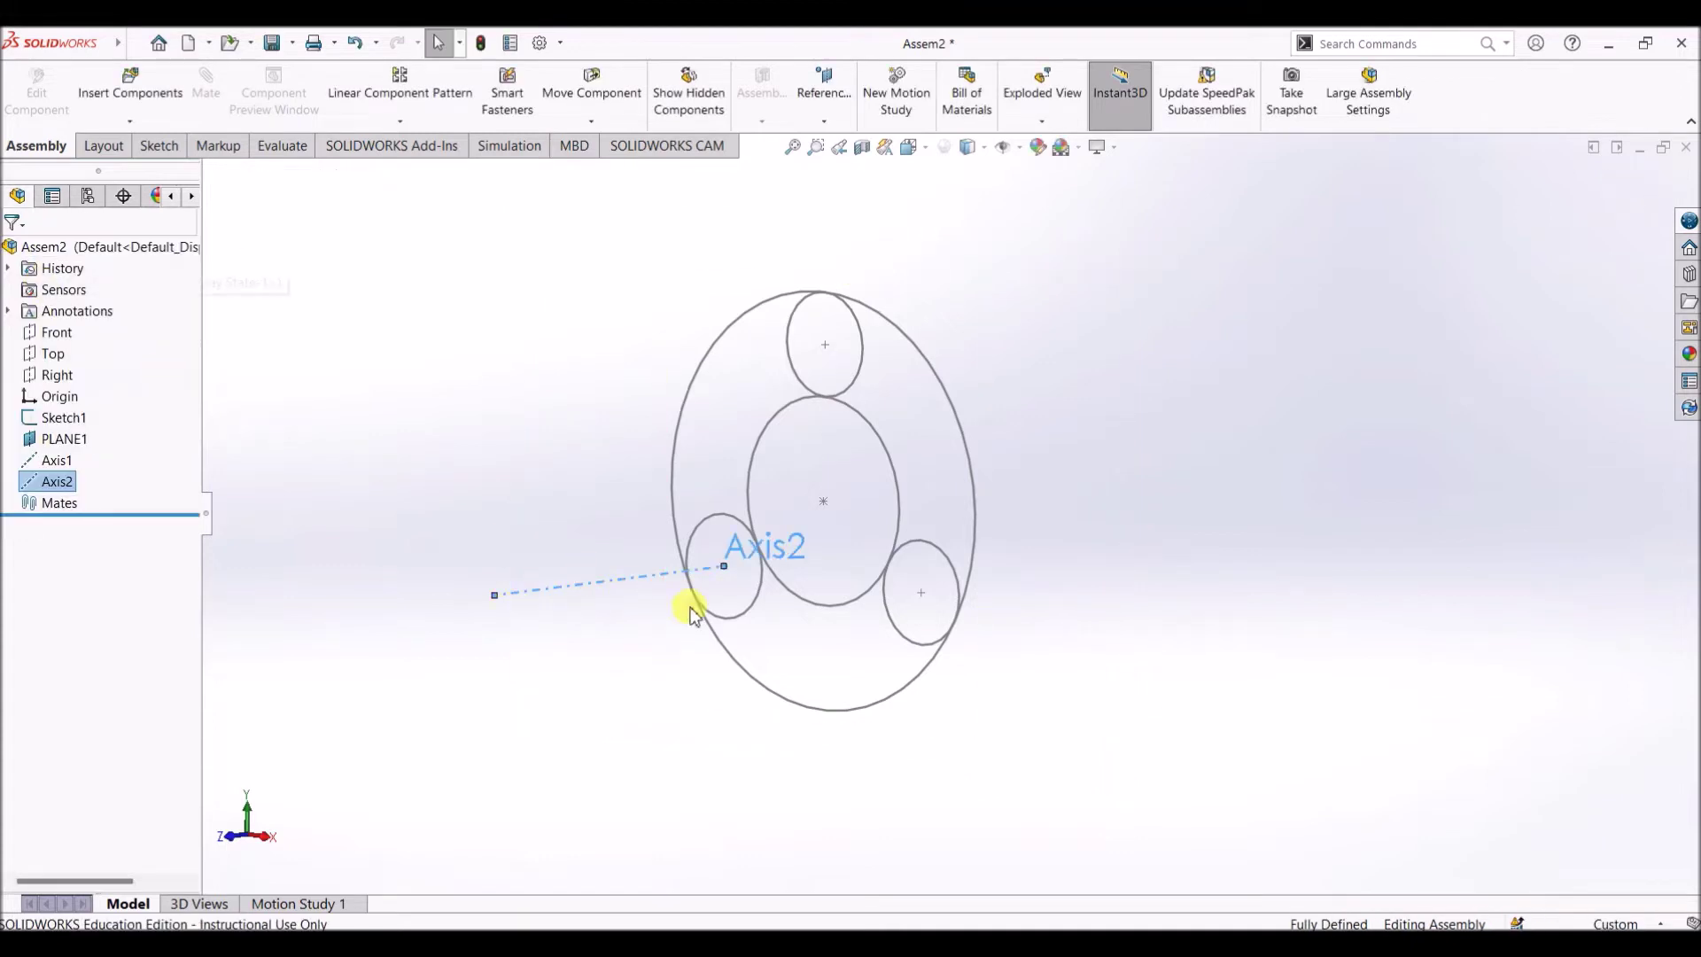
Create a reference axis through the lower-right small circle's centre, perpendicular to the Front plane
click(824, 97)
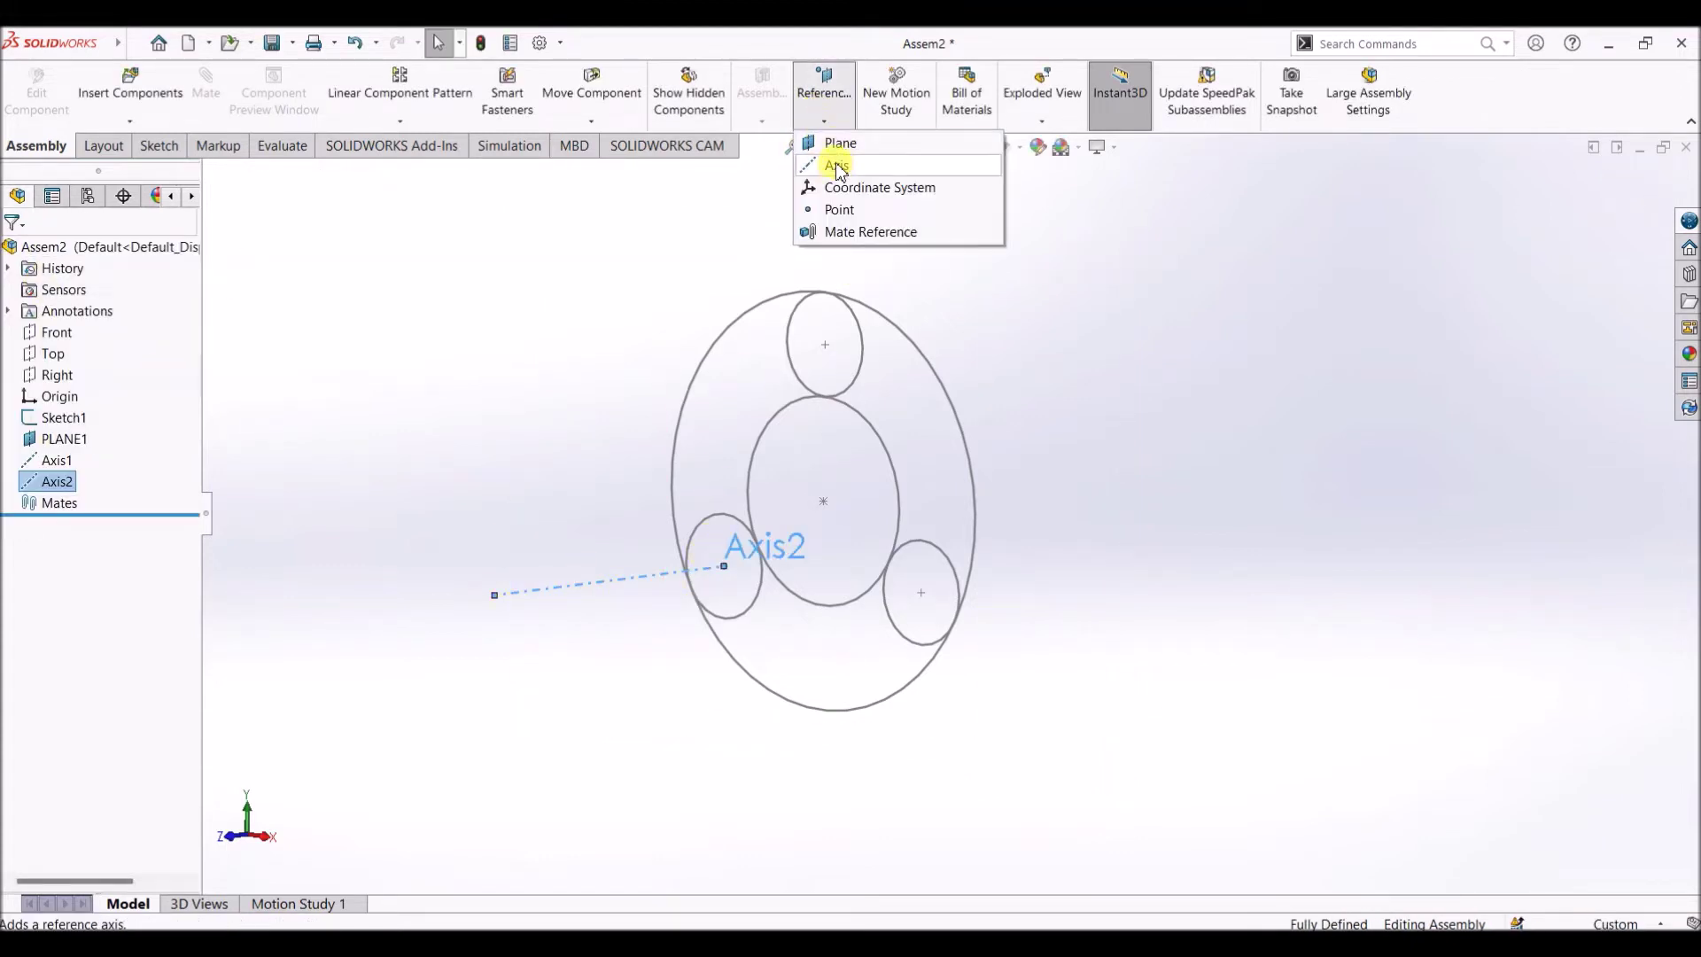
click(836, 163)
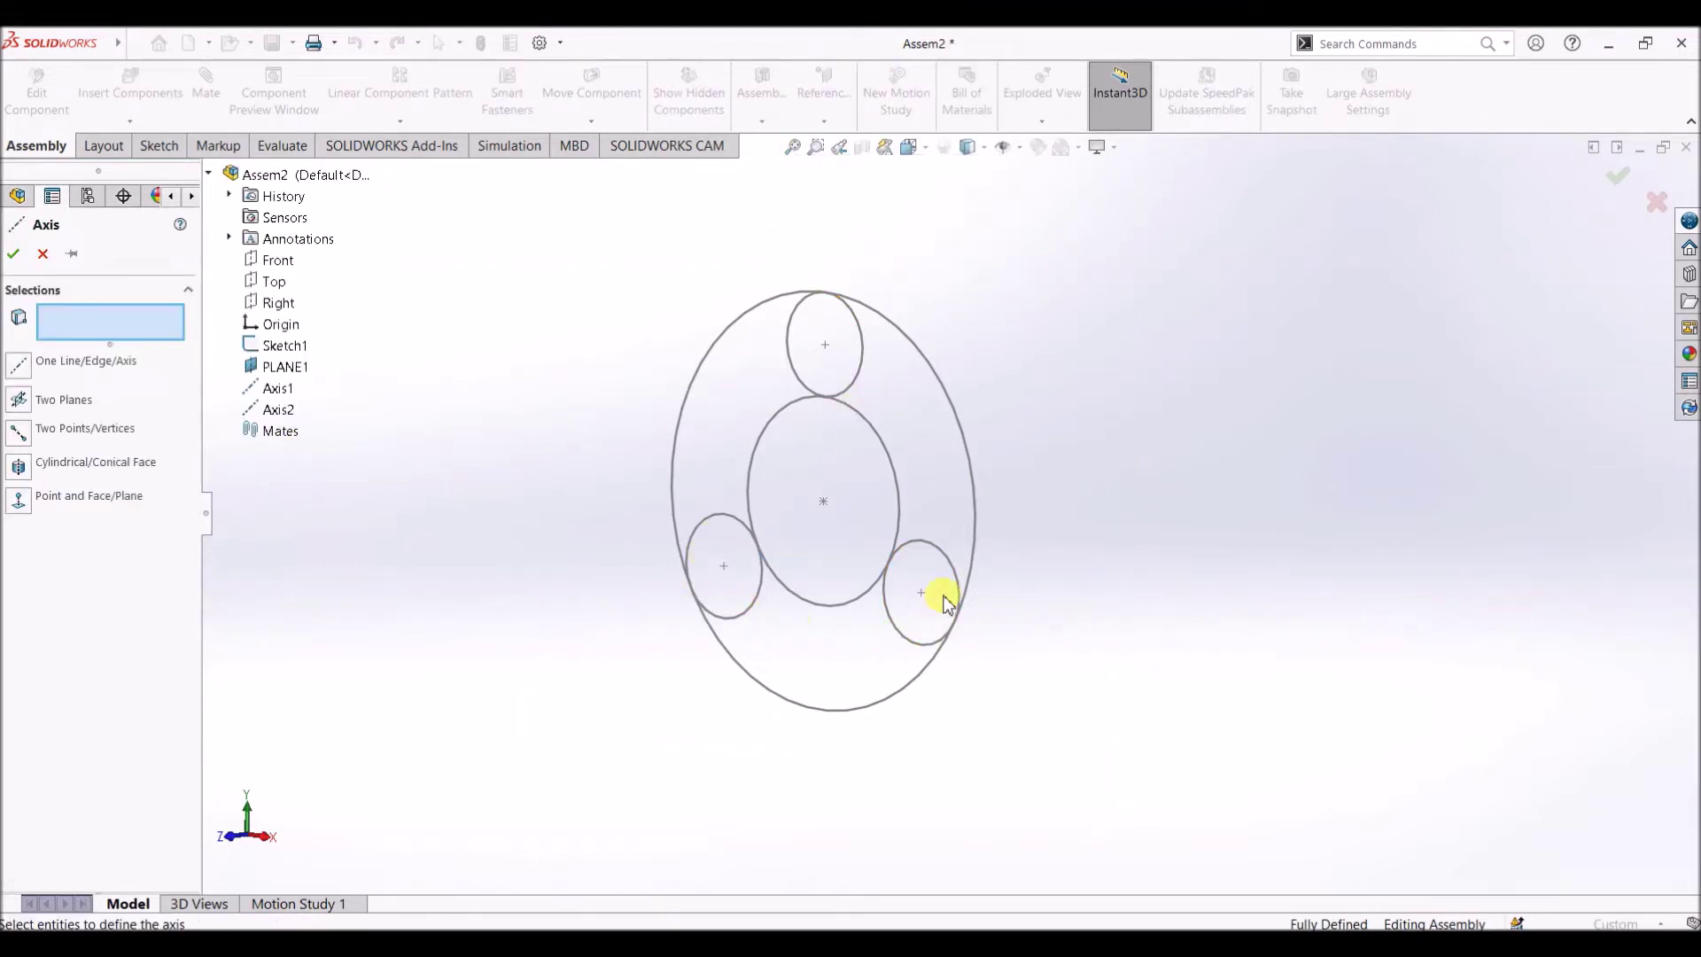
click(921, 593)
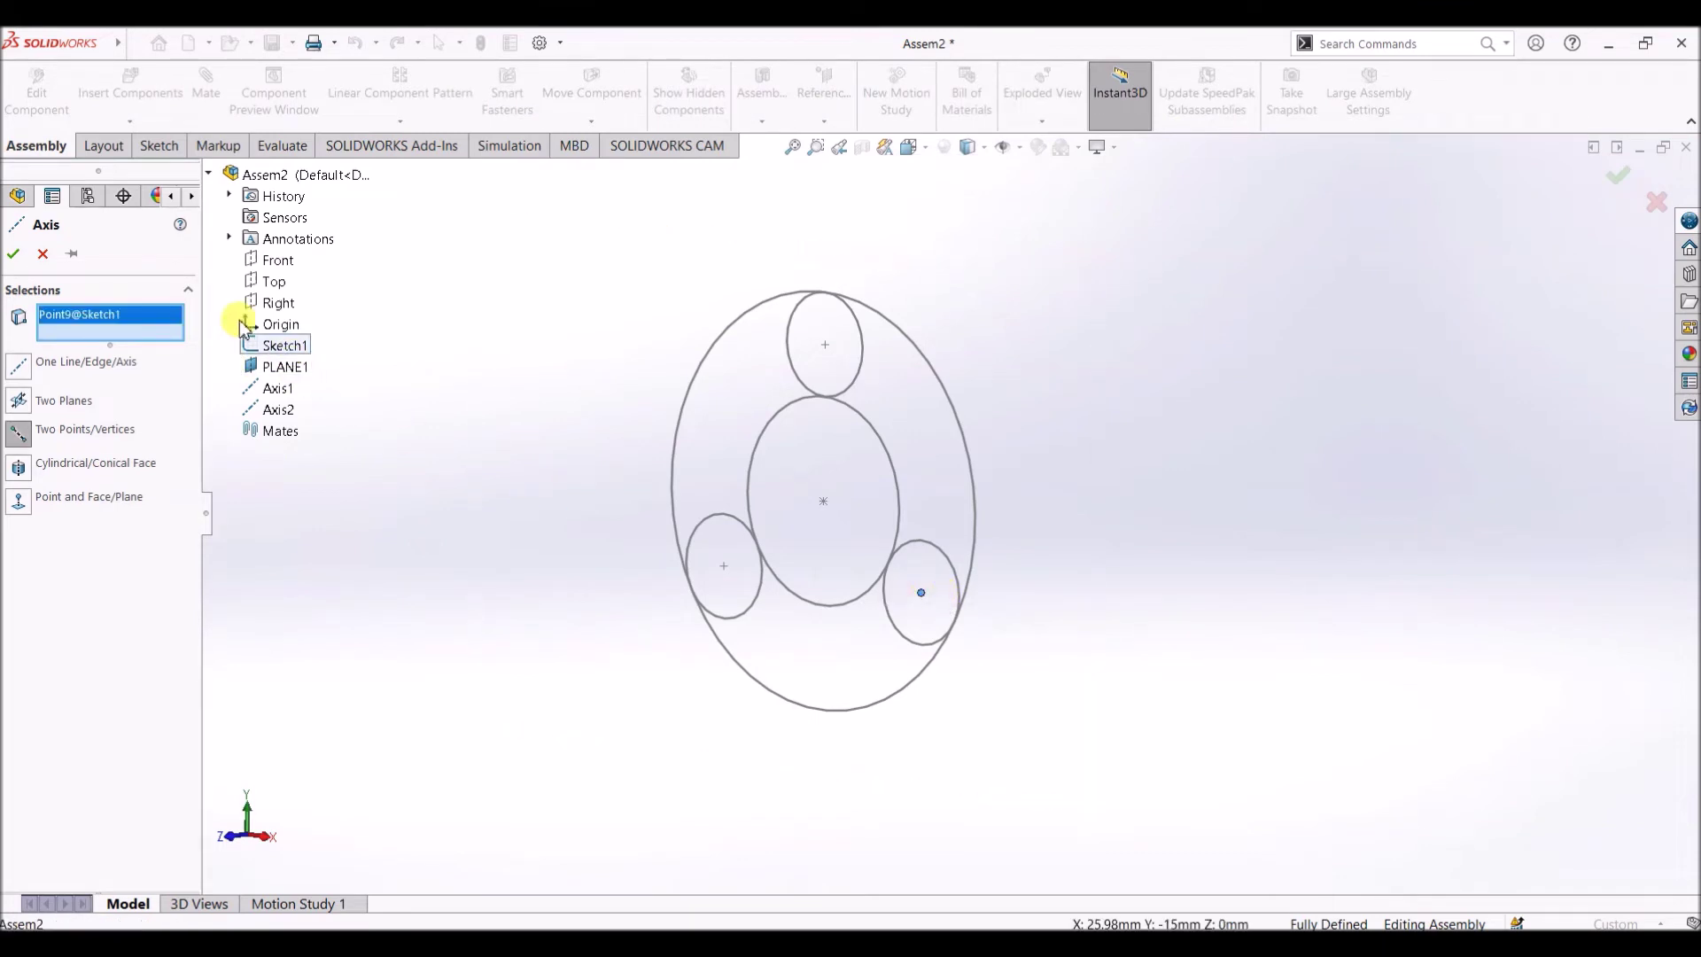
click(271, 260)
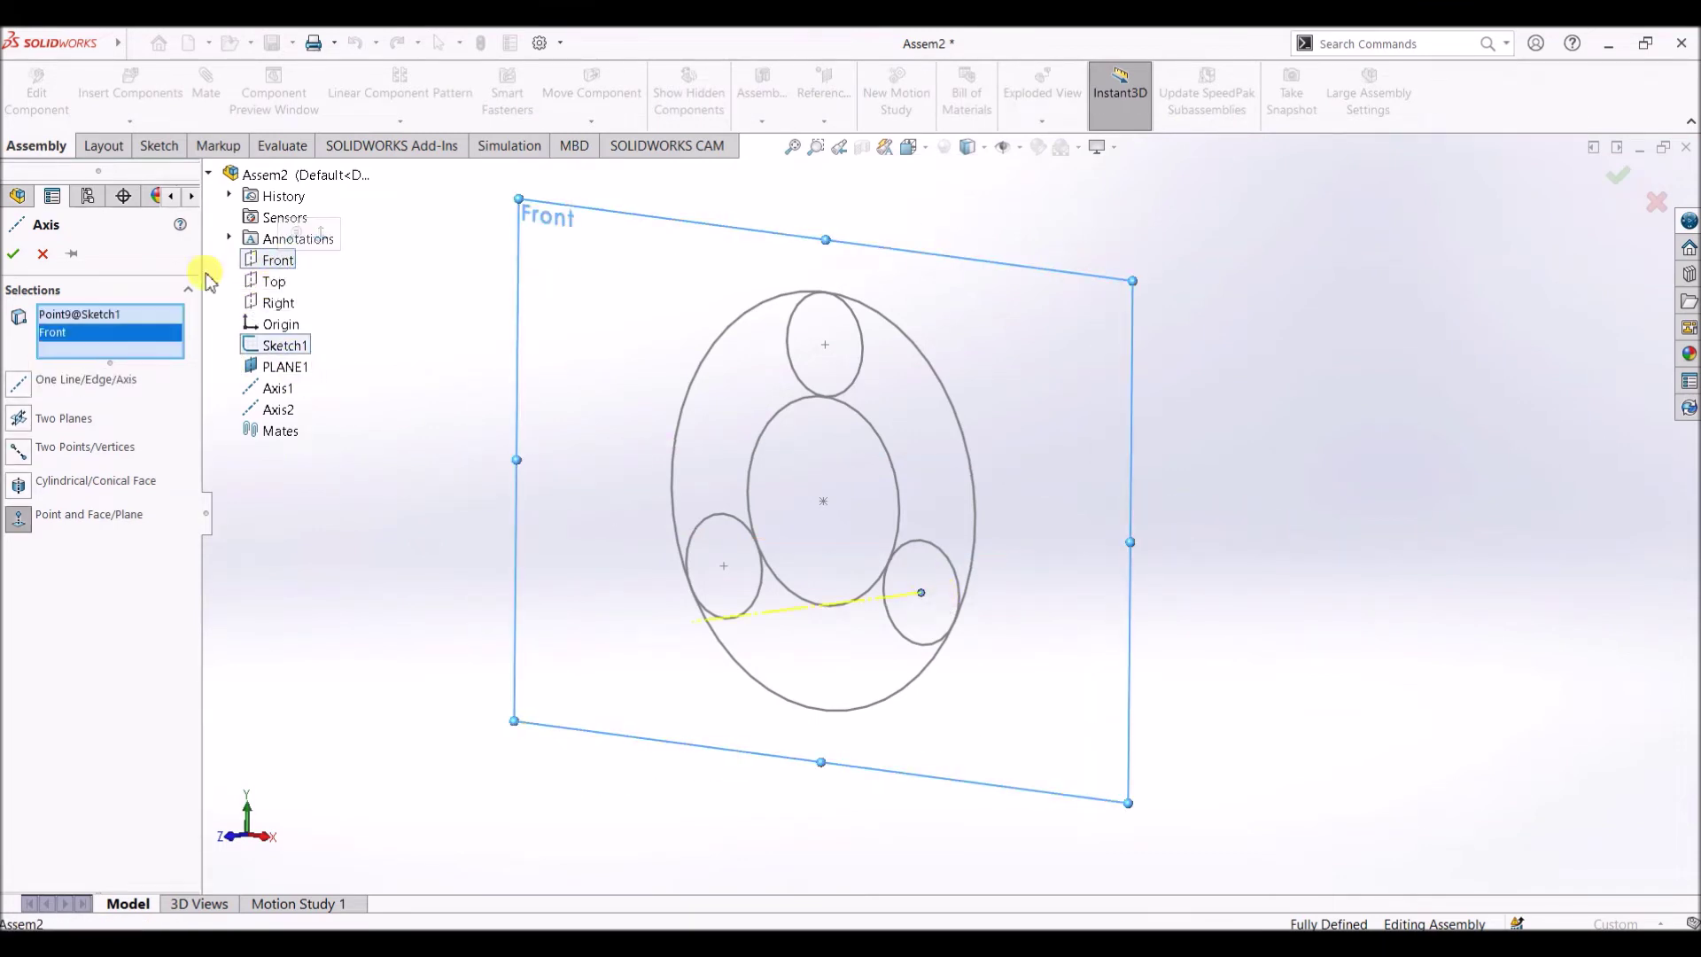
click(24, 254)
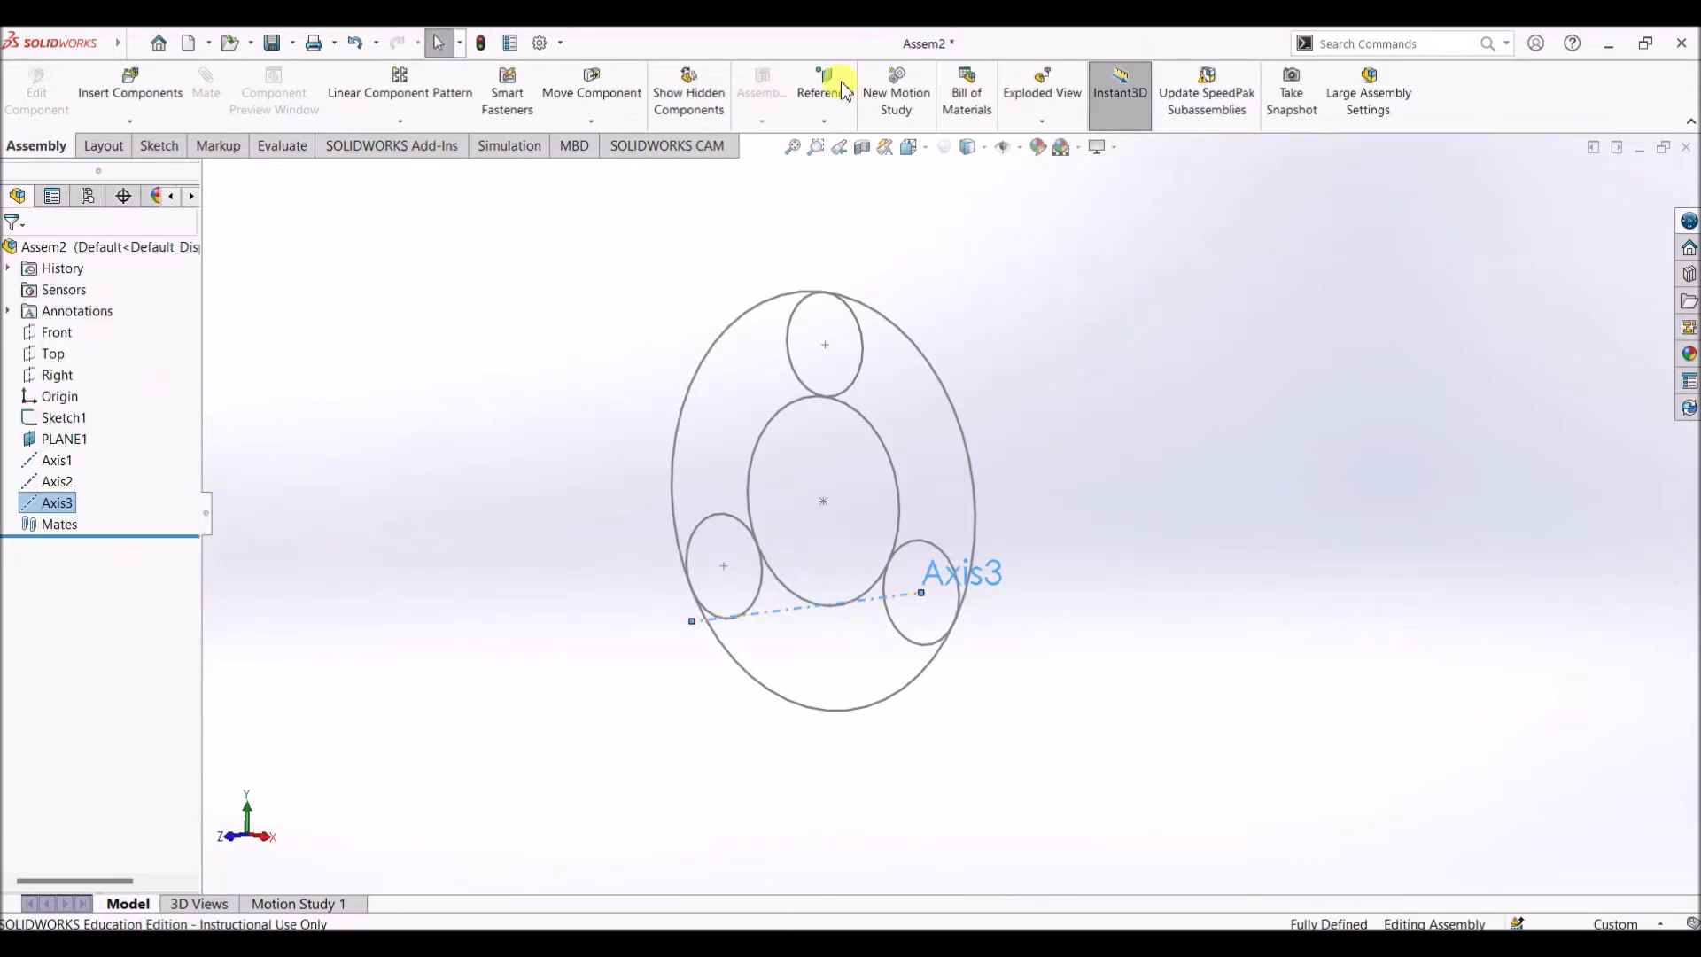
Create a reference axis through the concentric circles' centre, perpendicular to the Front plane, and turn on the display of all axes
click(817, 129)
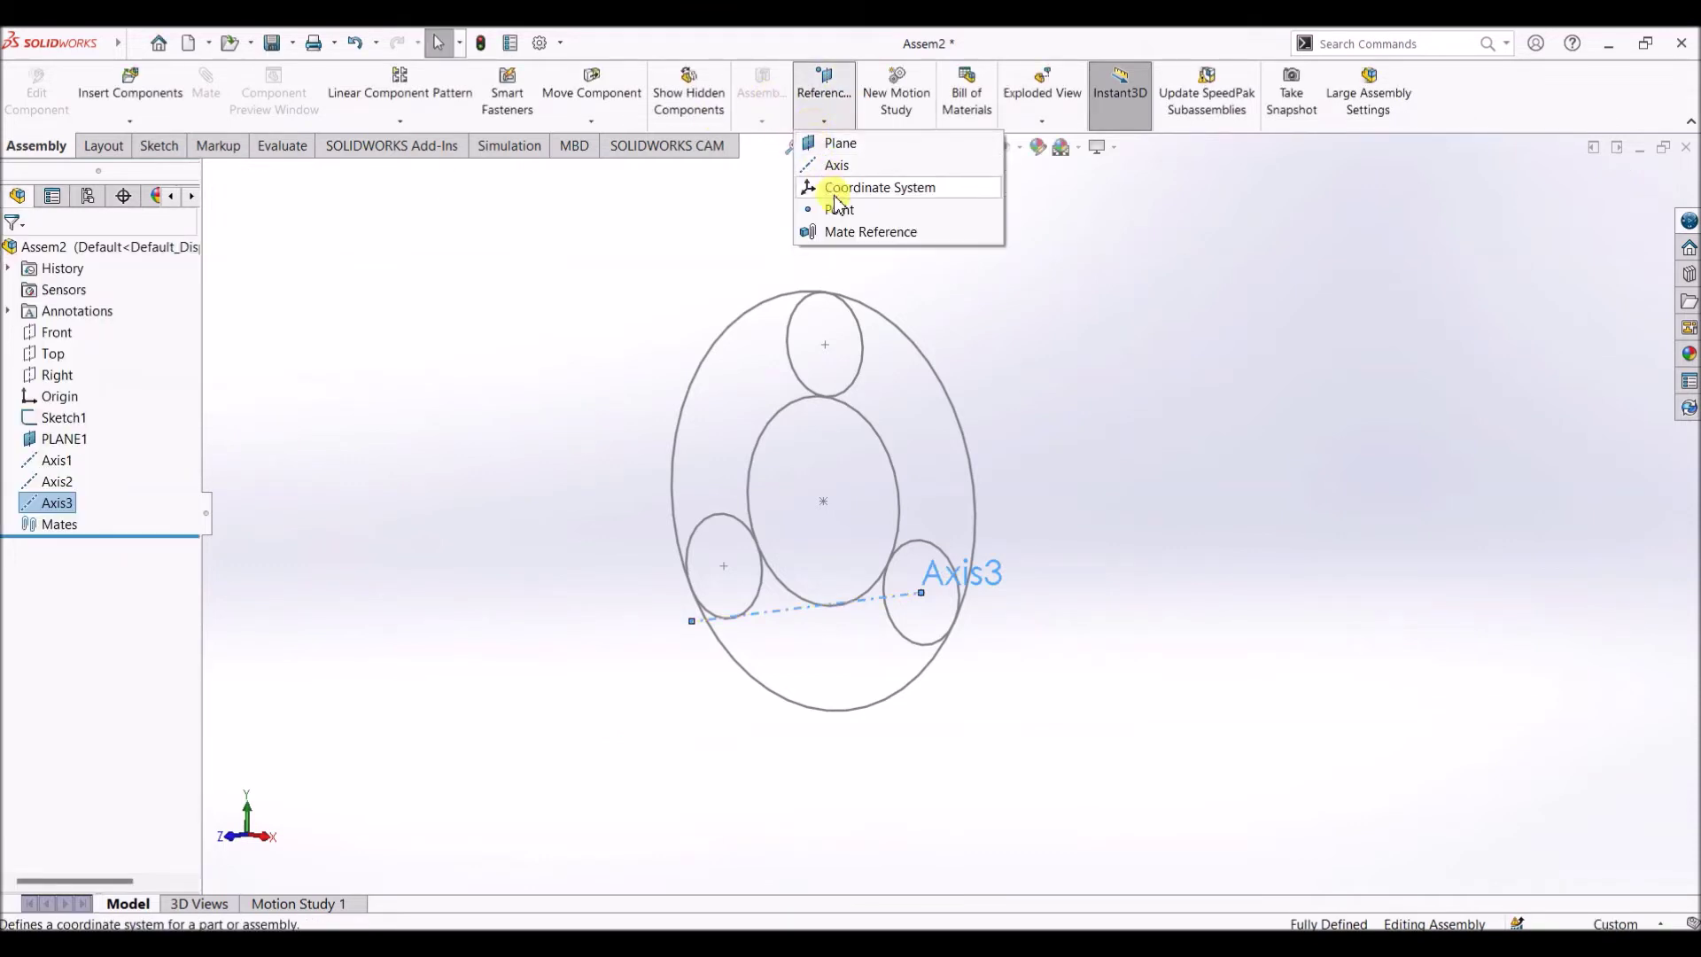
click(835, 164)
click(823, 503)
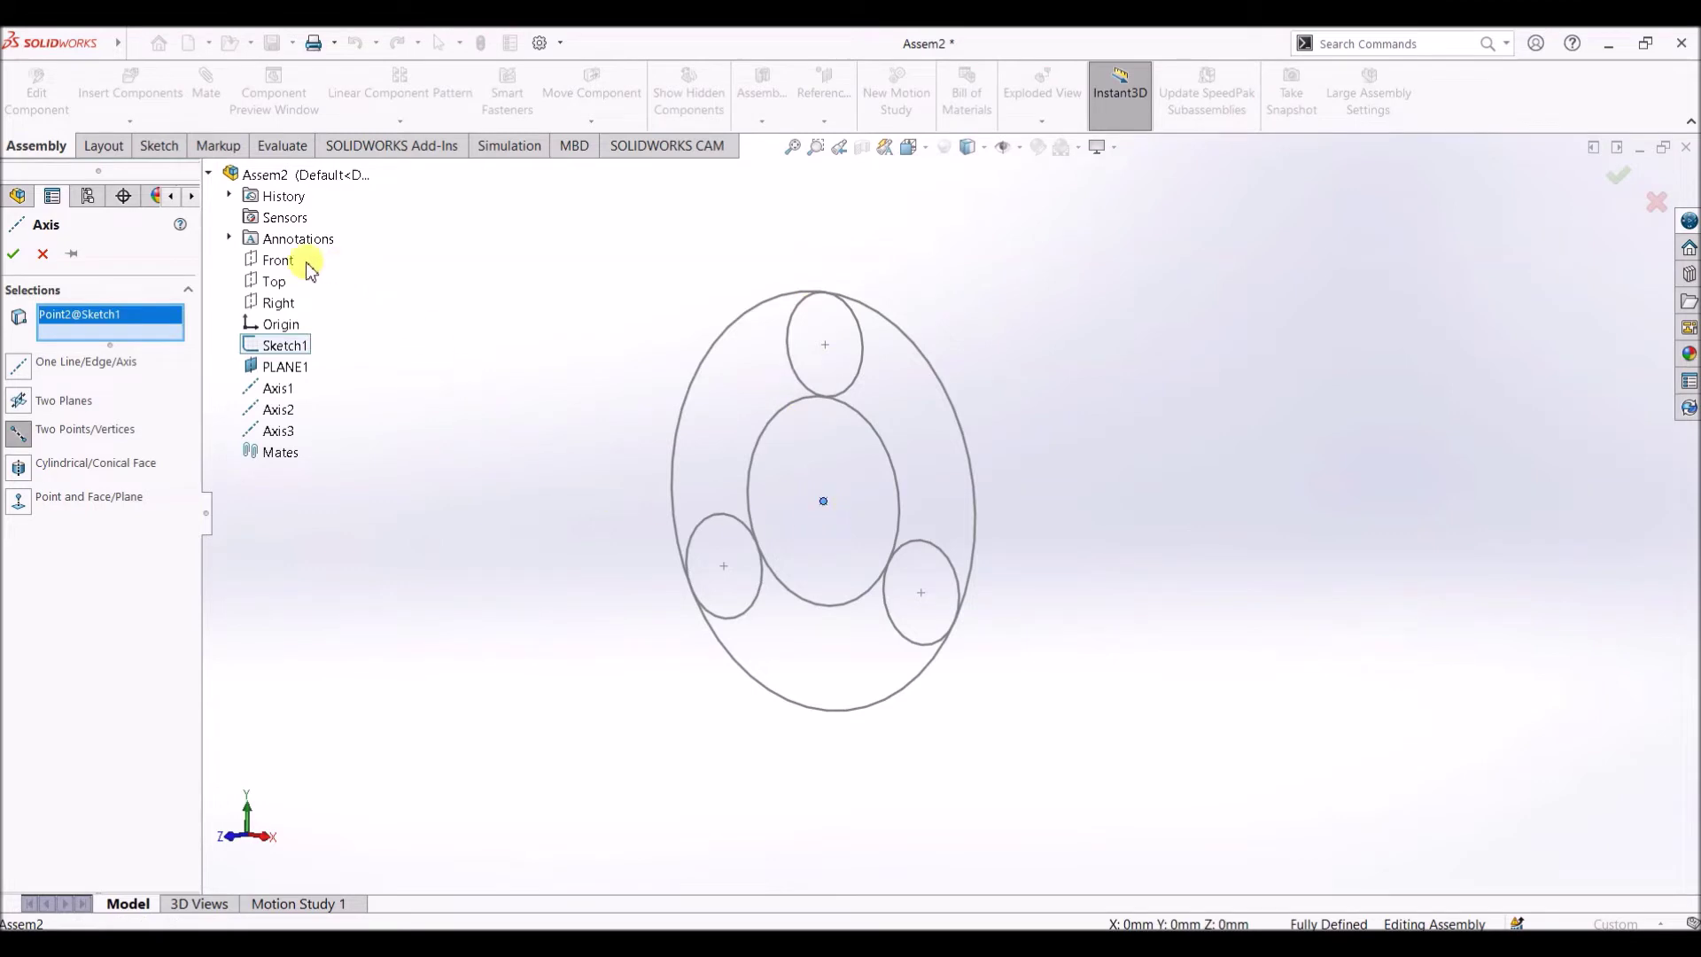
click(277, 260)
click(13, 254)
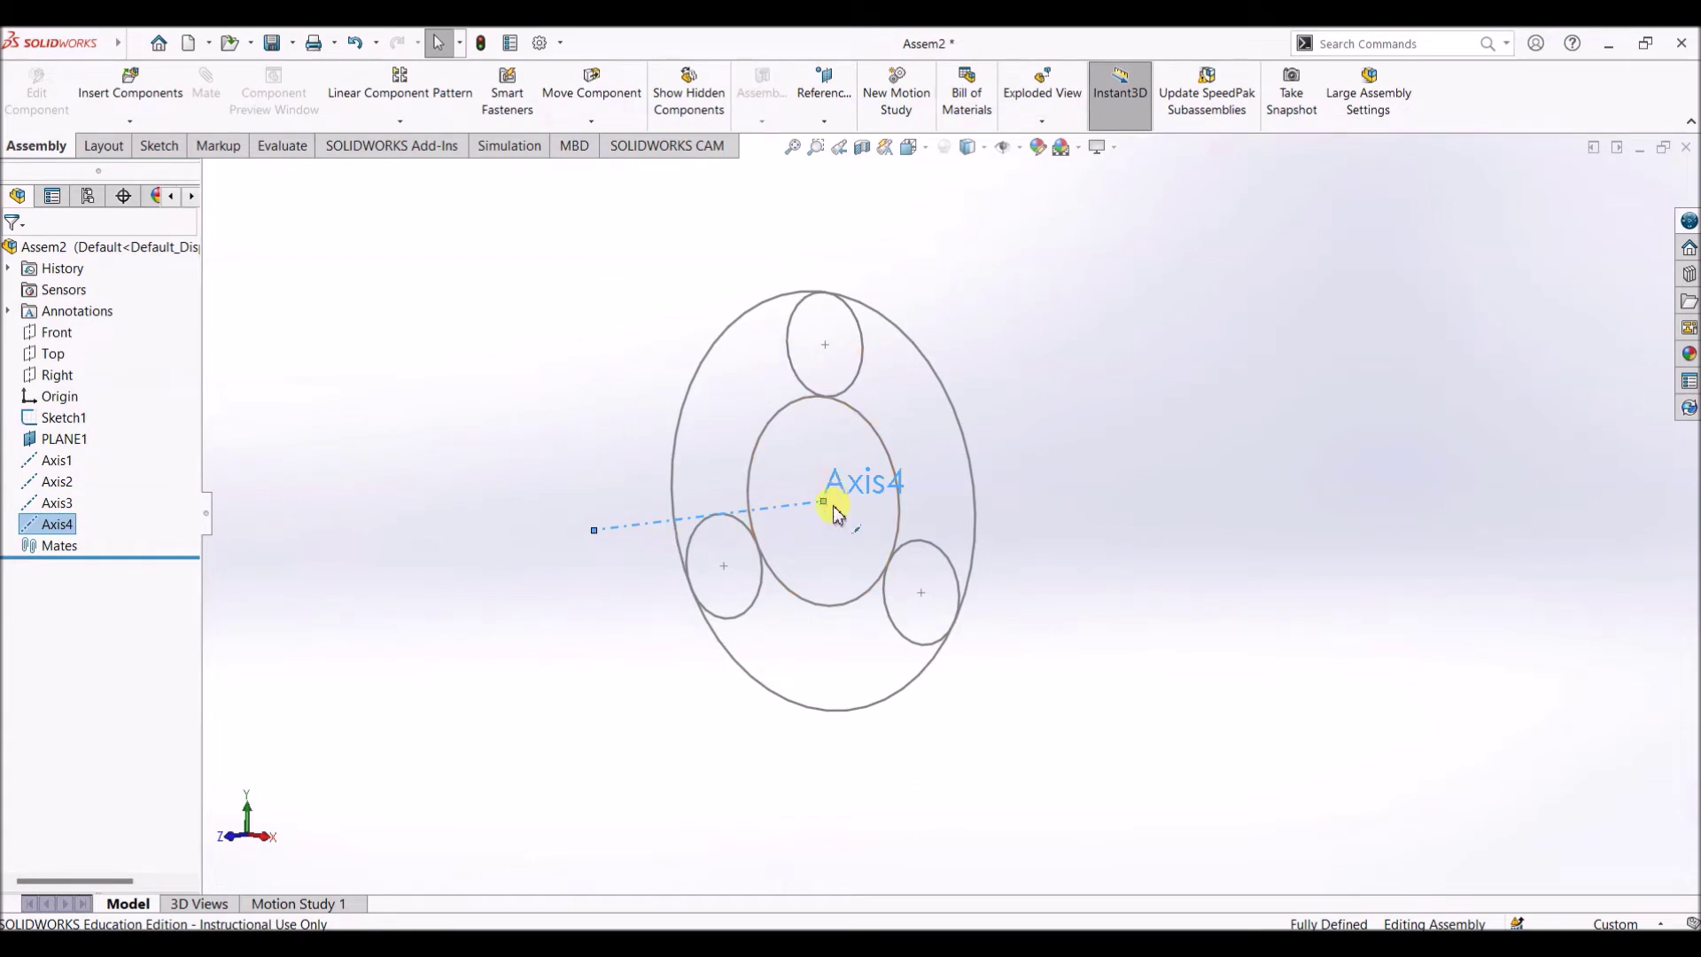
click(1019, 147)
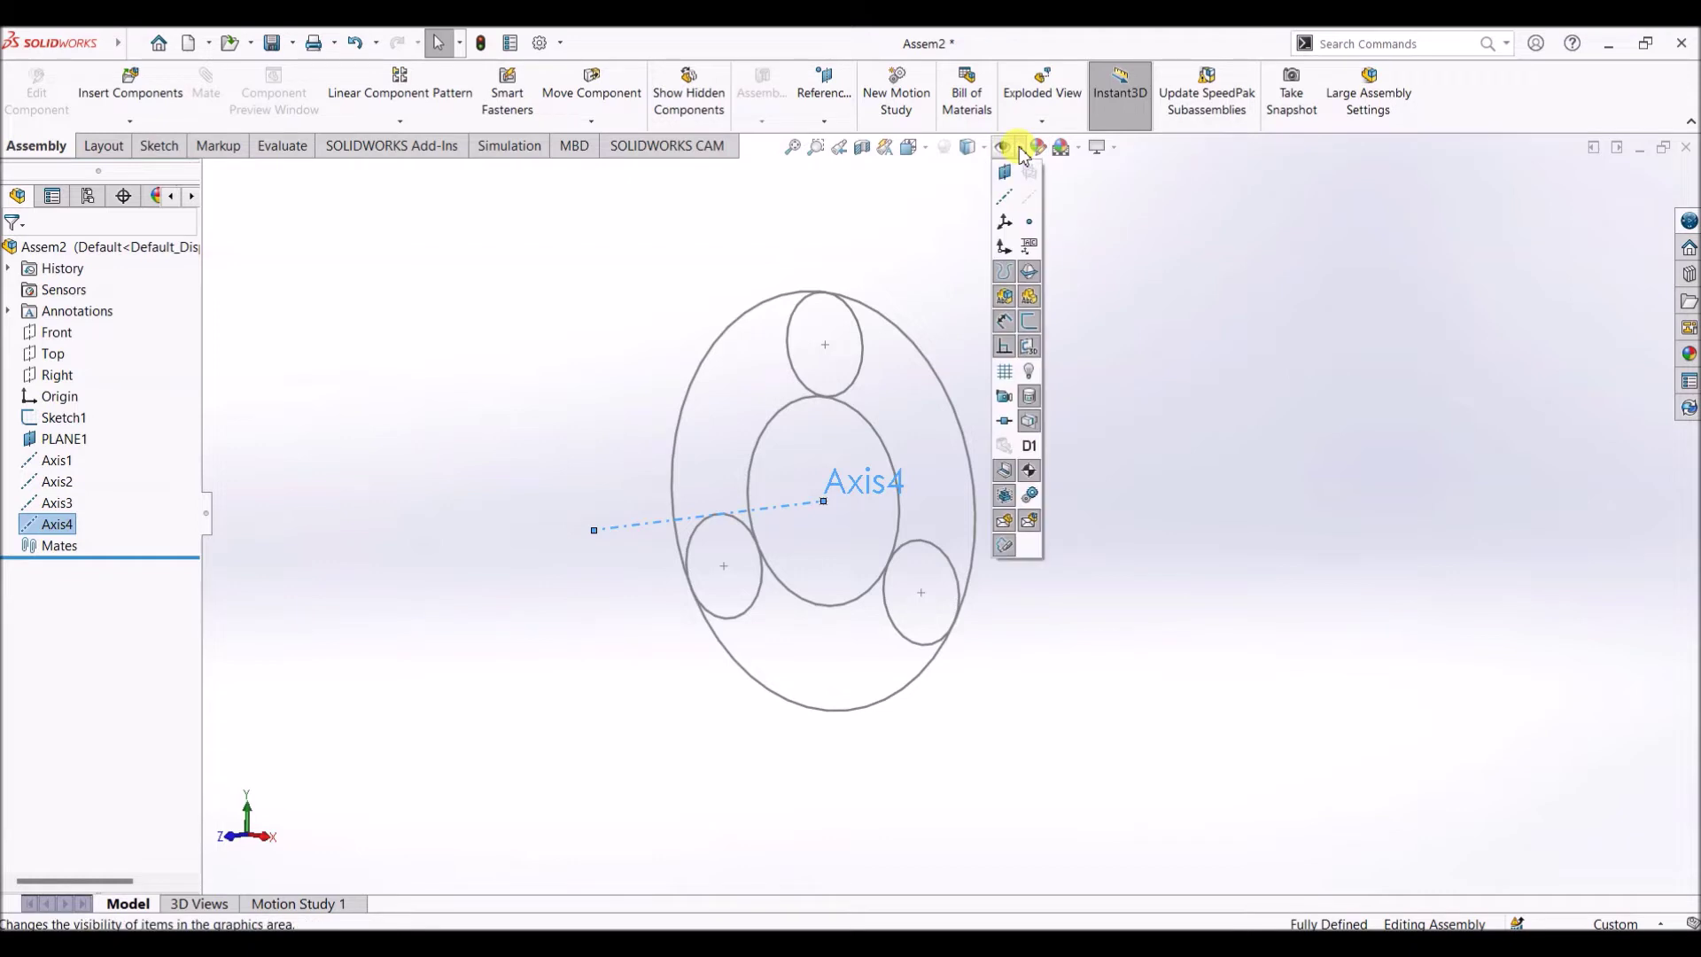
click(1003, 209)
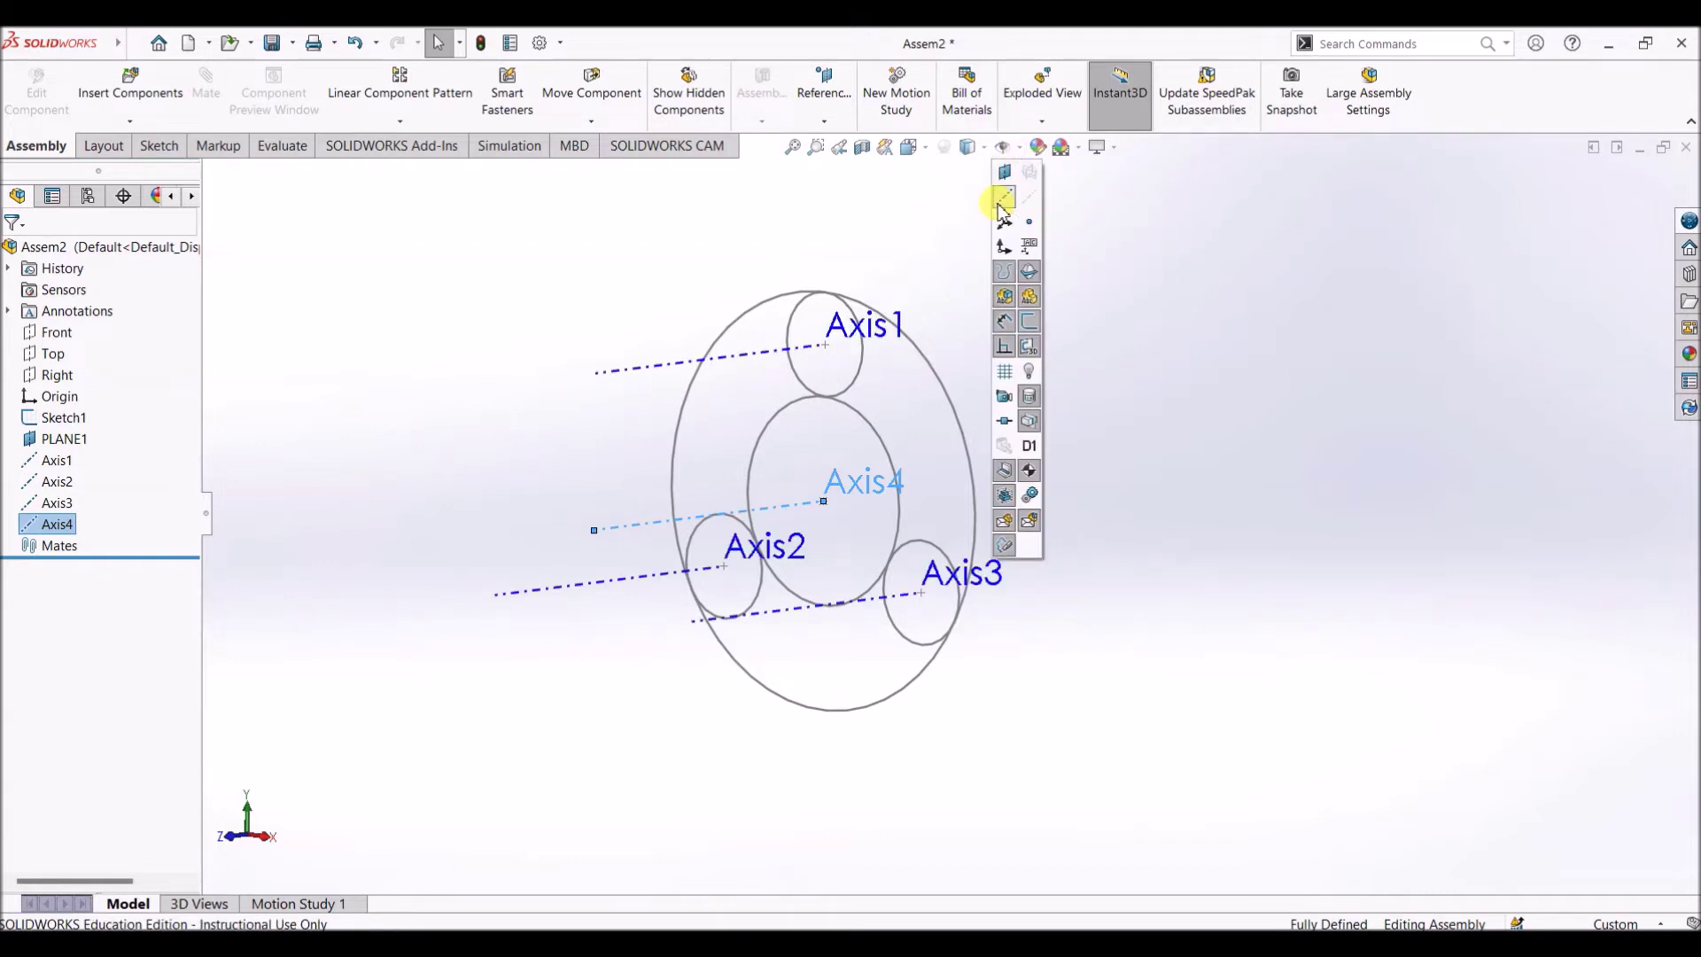
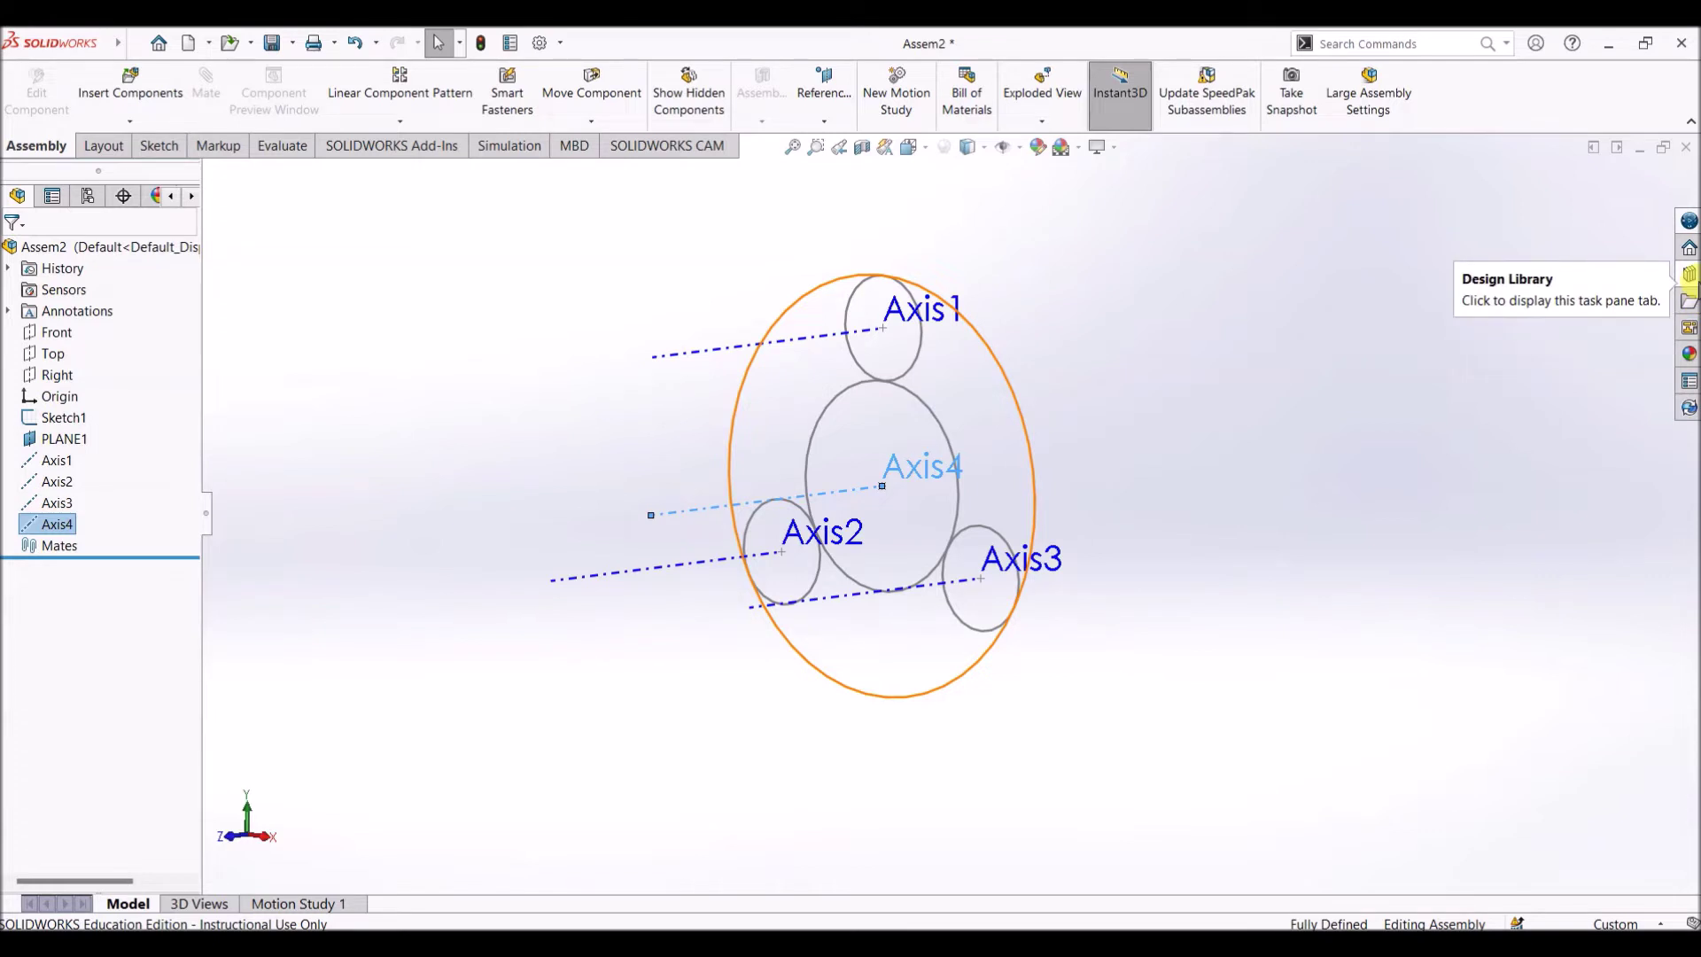
Add in the Toolbox library and place an ANSI Metric power transmission spur gear near the central circle
click(1689, 276)
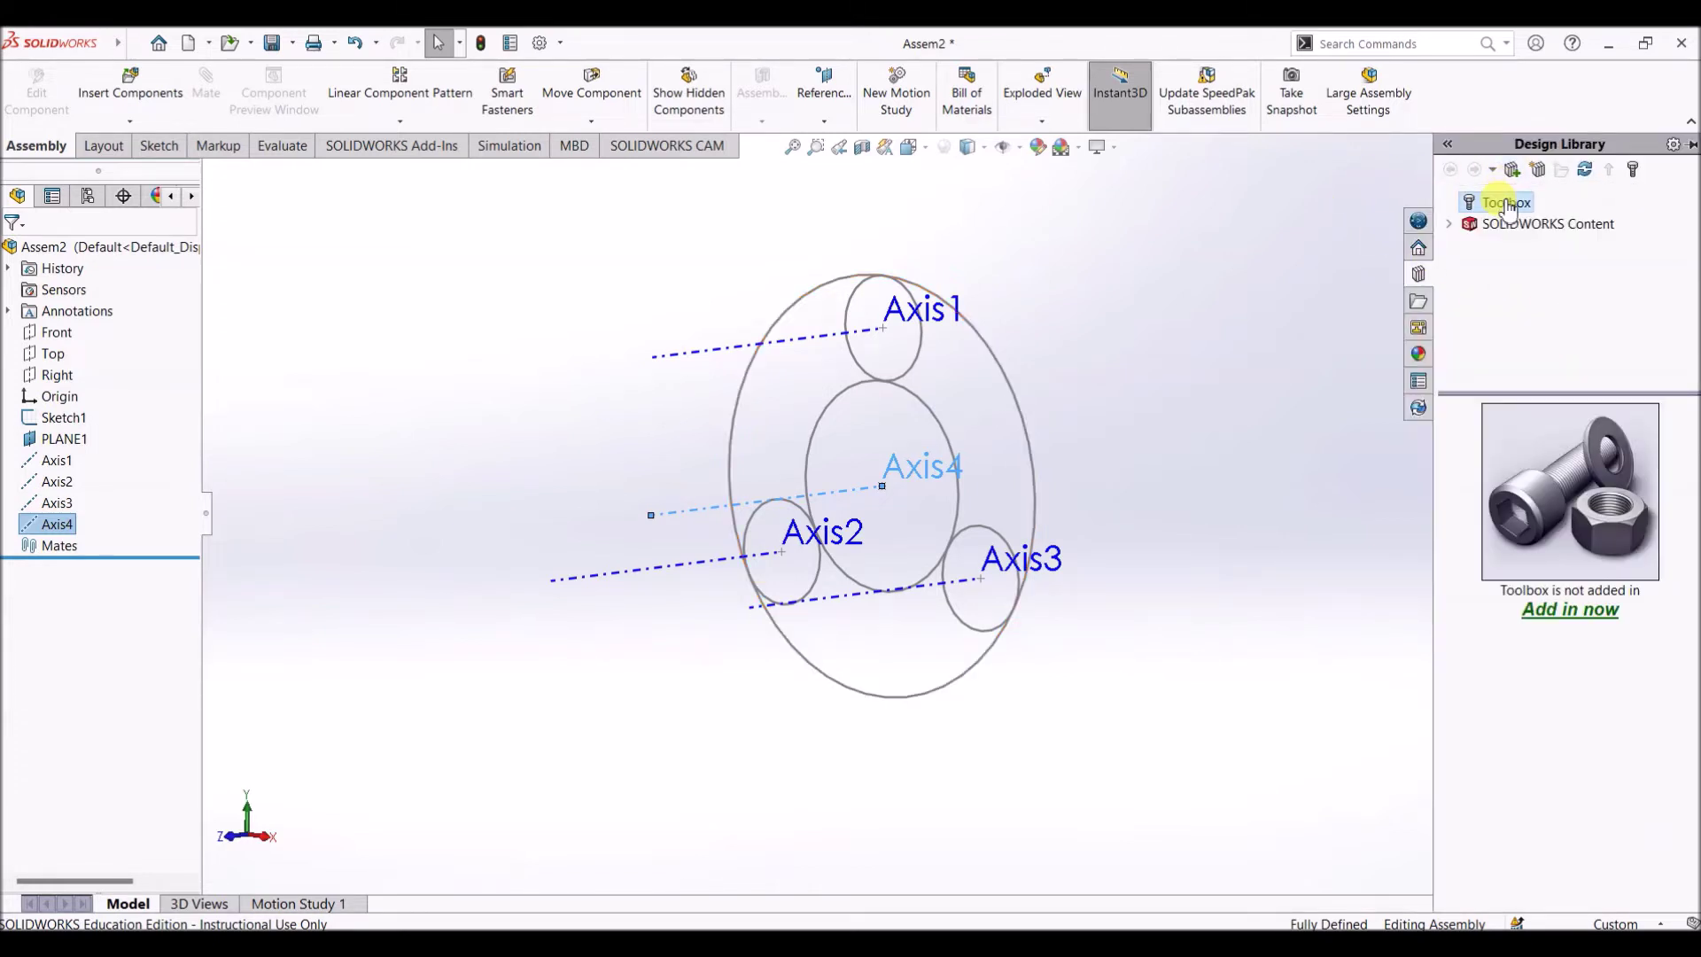
click(1579, 613)
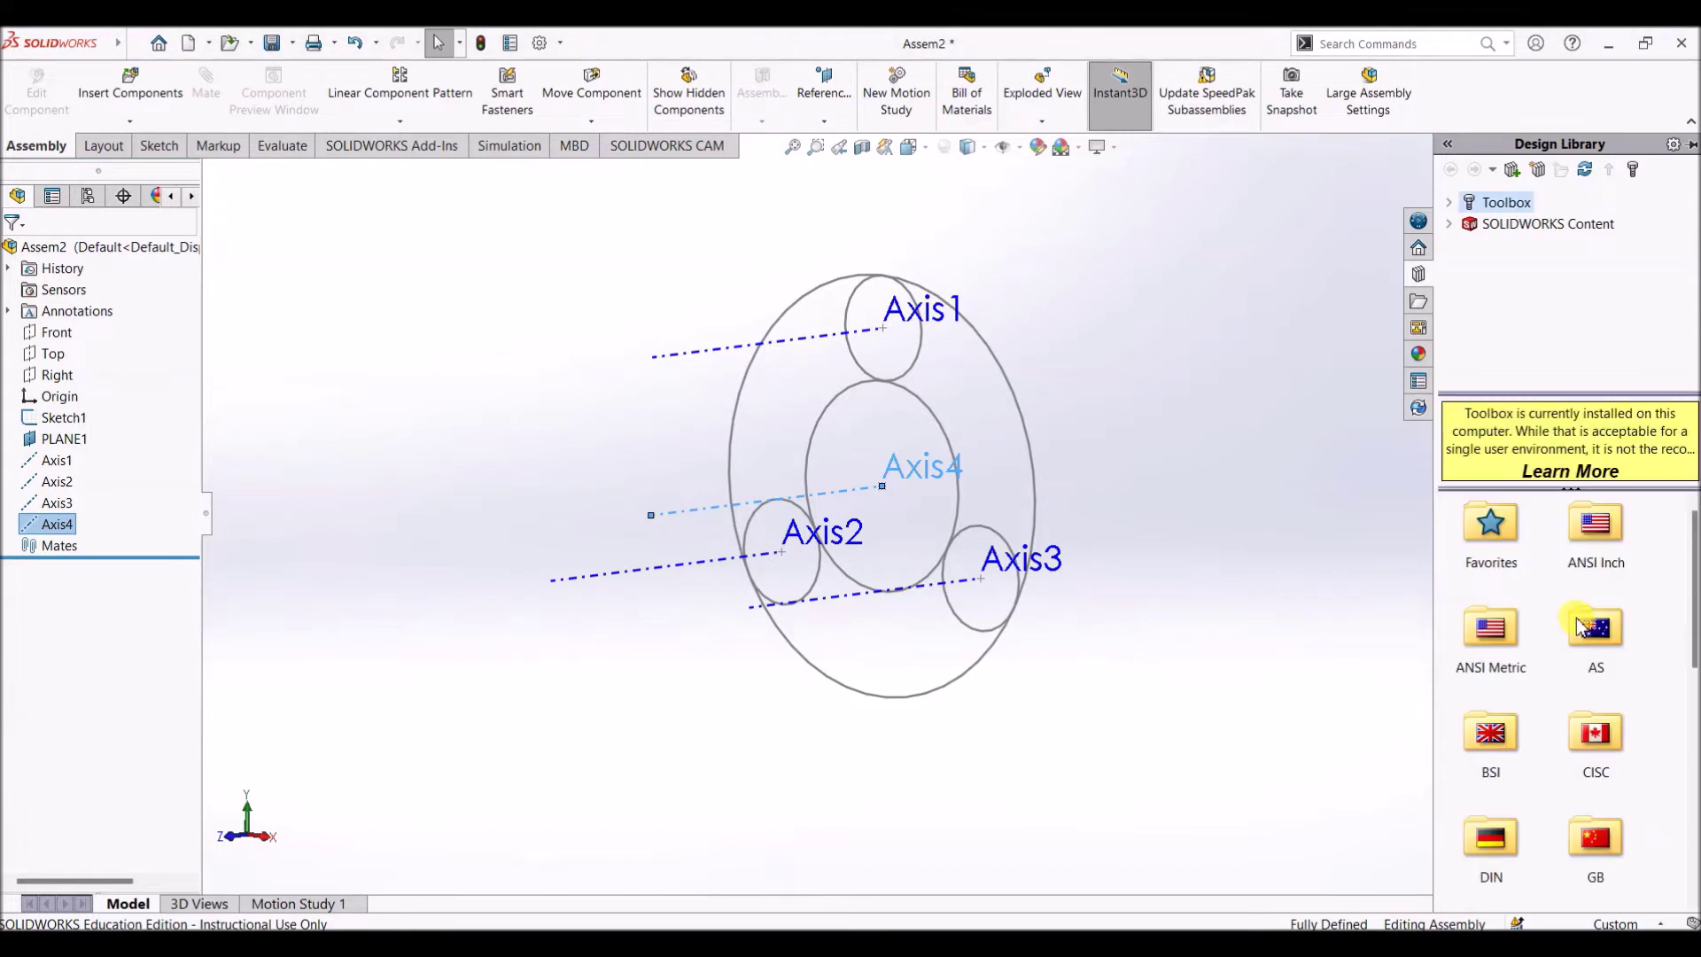
double_click(1499, 638)
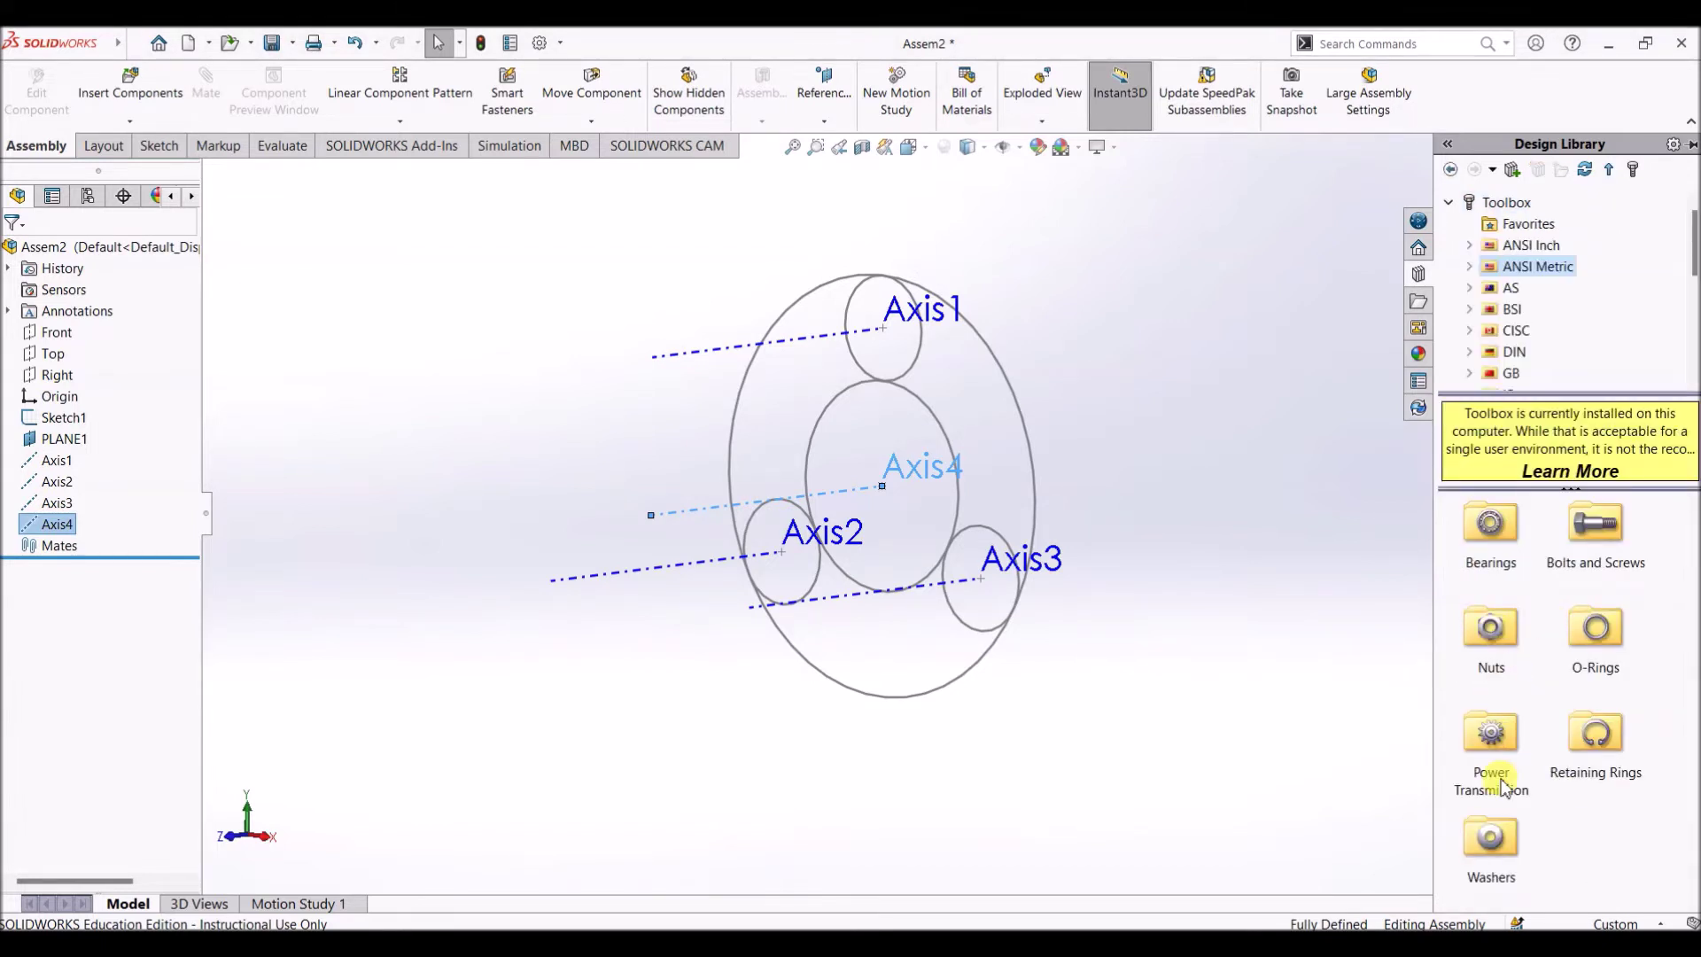
double_click(1492, 735)
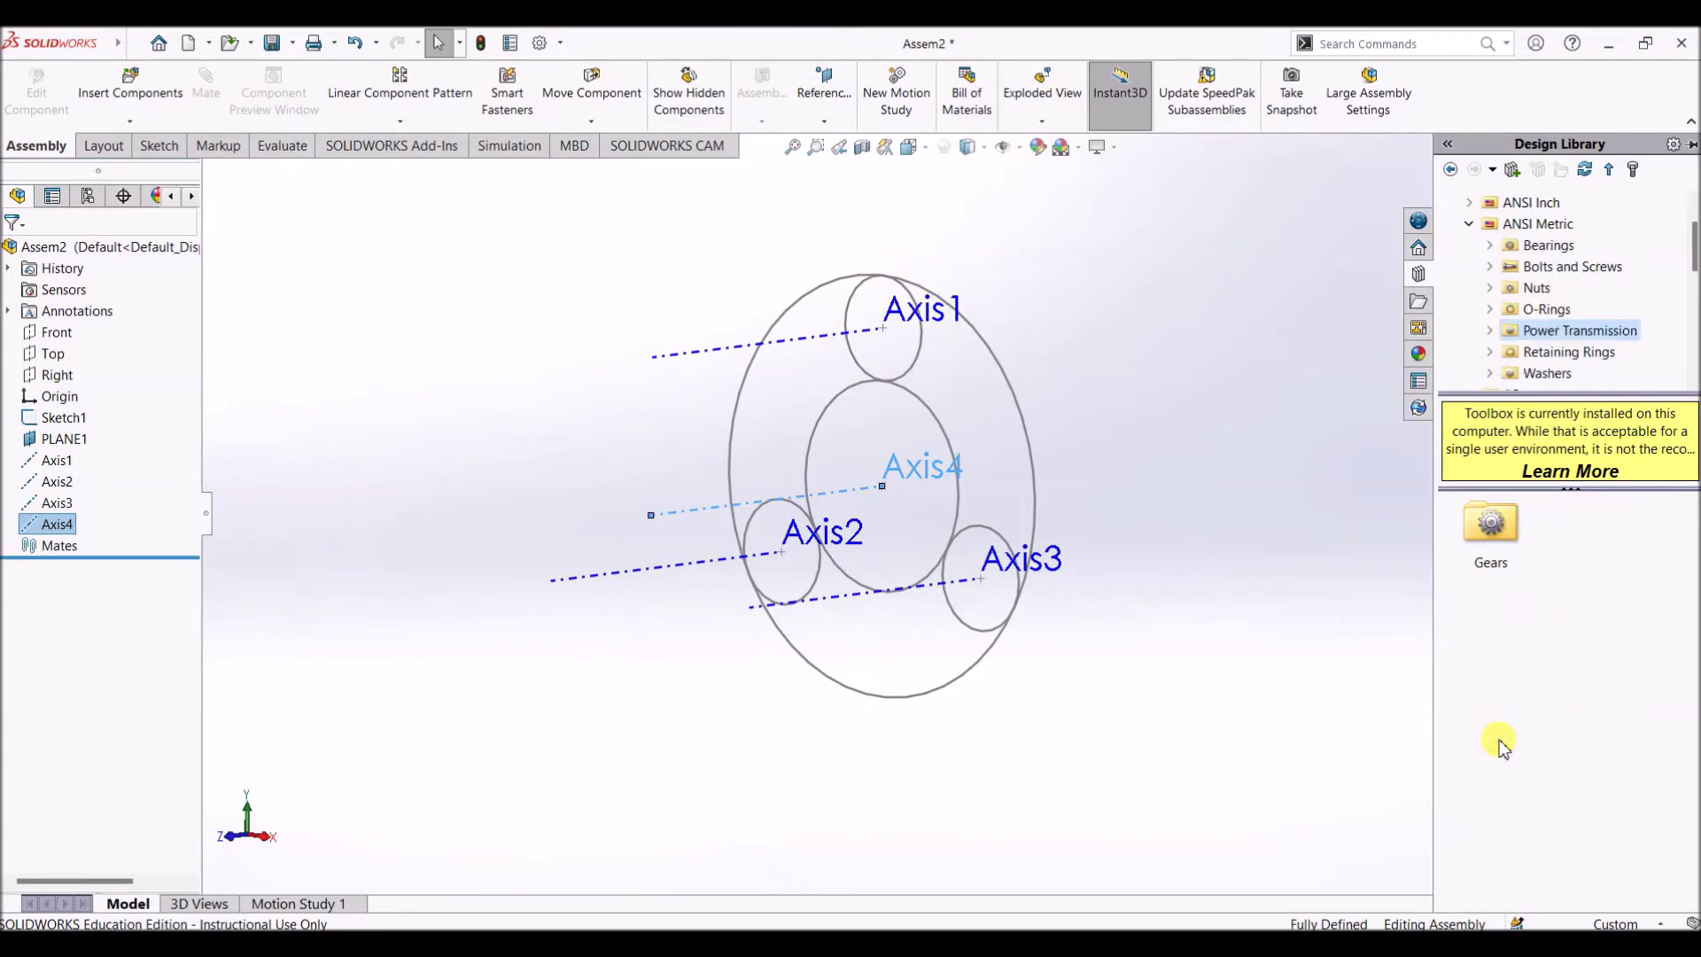
double_click(1491, 524)
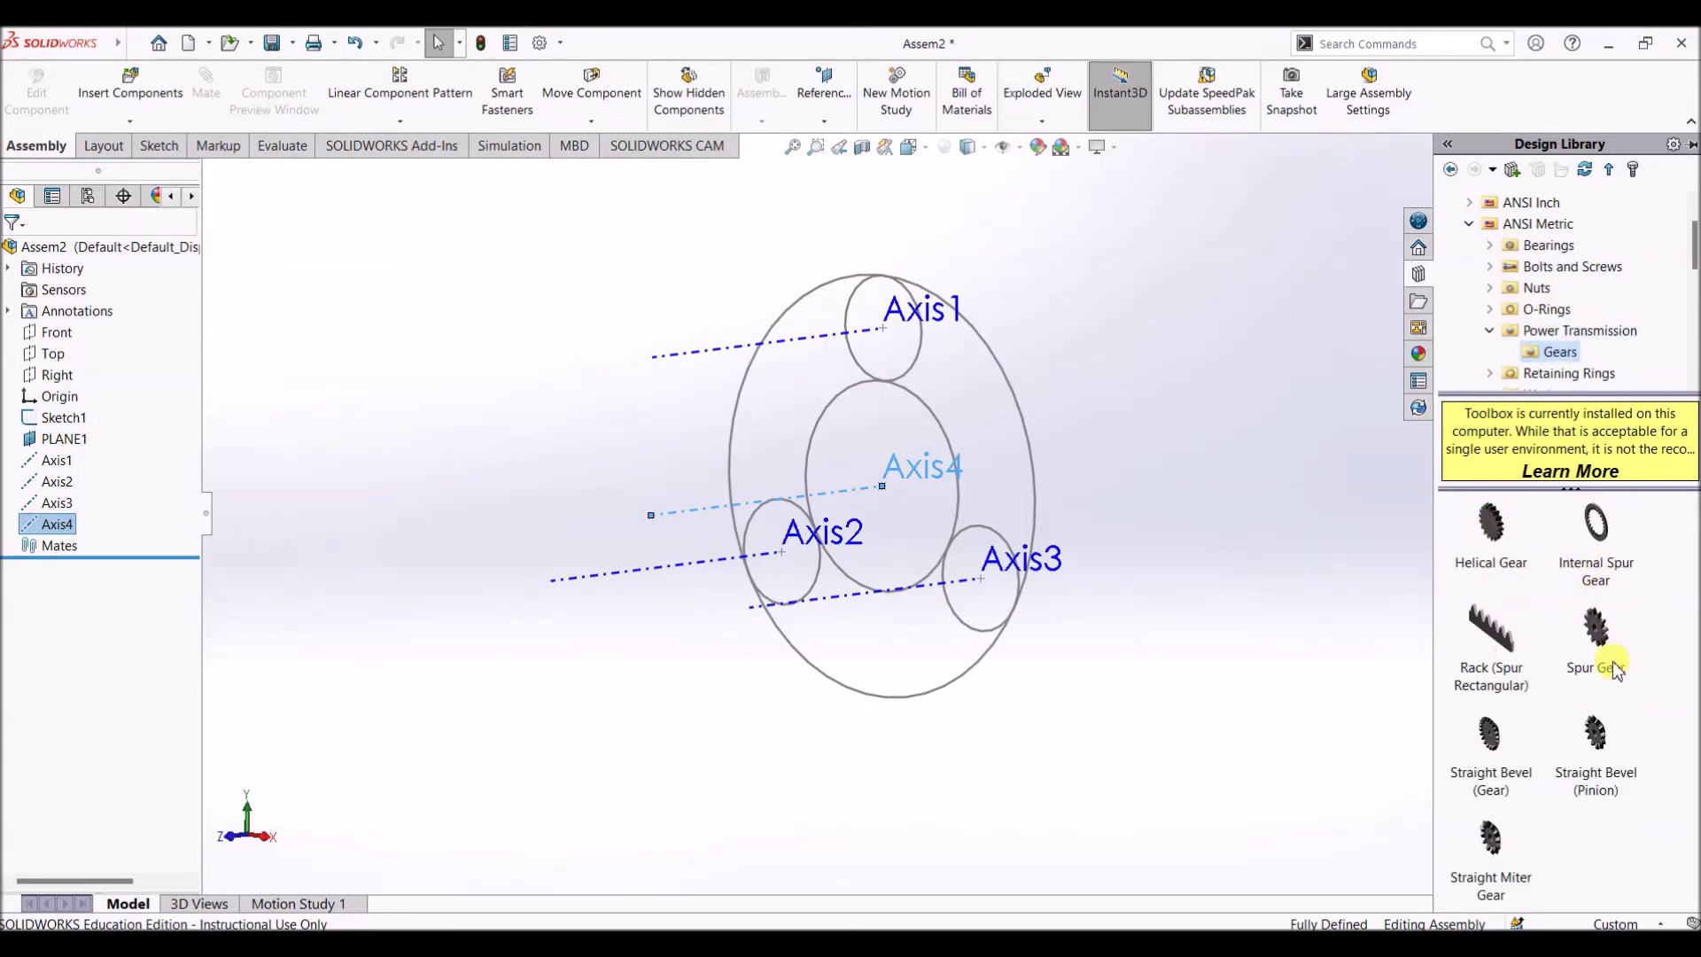
mouse_move(1616, 665)
drag(1617, 653, 675, 473)
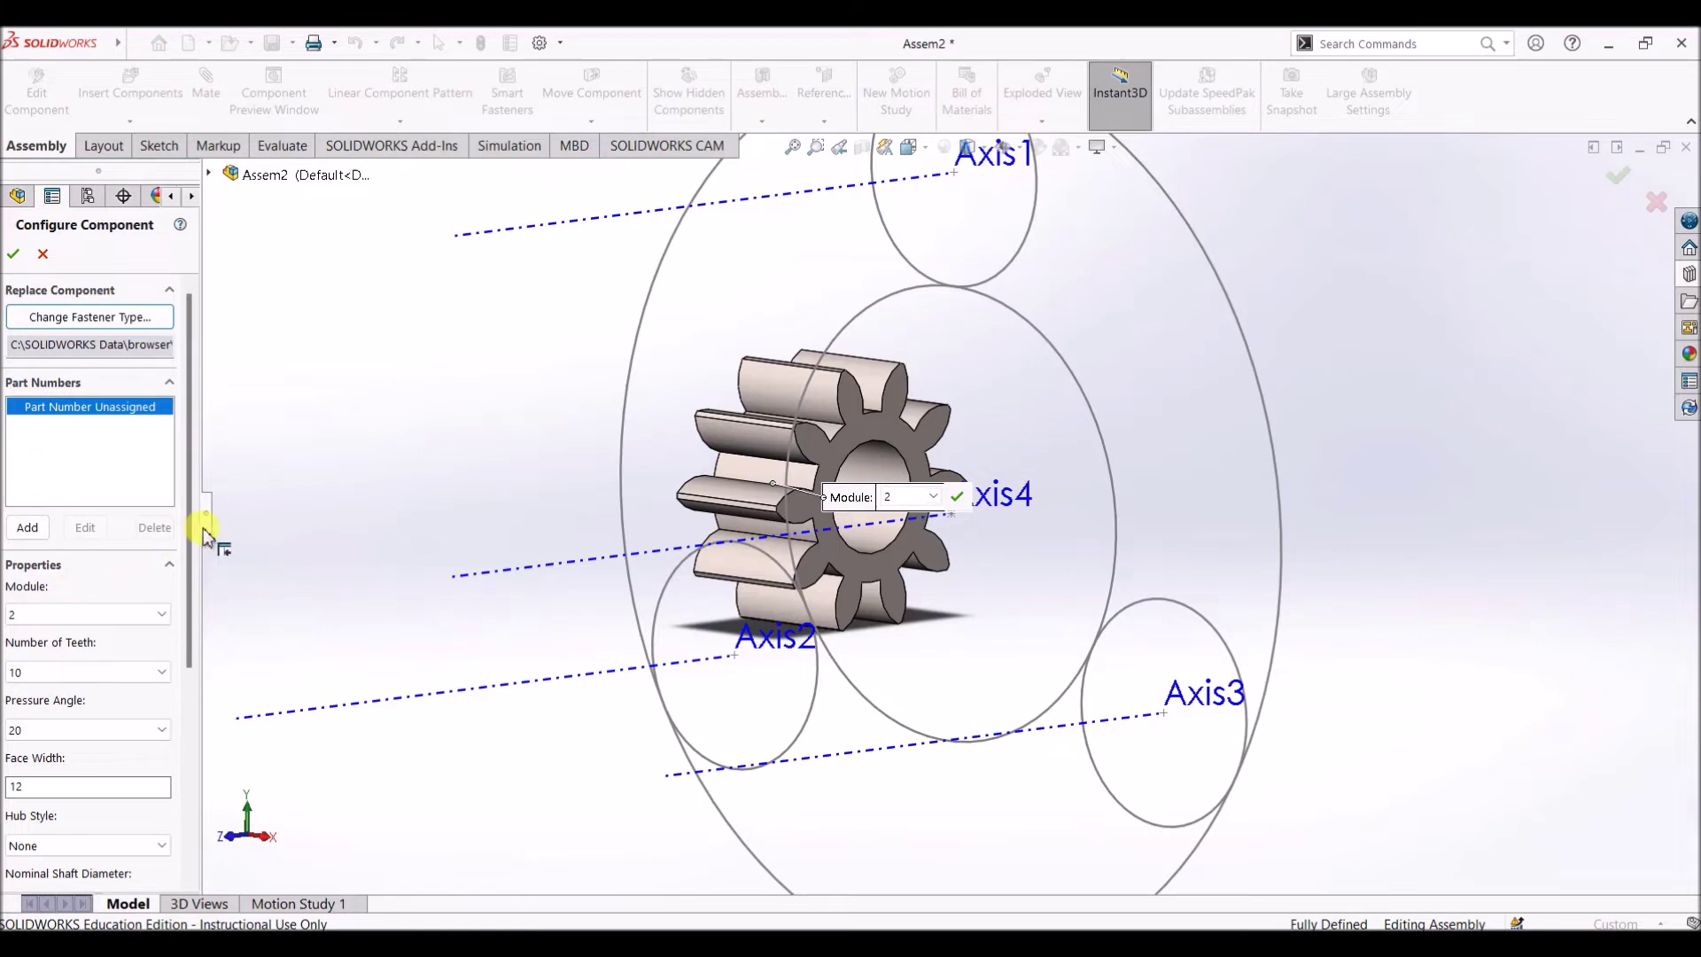
Configure the spur gear with 20 teeth and a face width of 10, and insert only one copy
drag(190, 532, 108, 615)
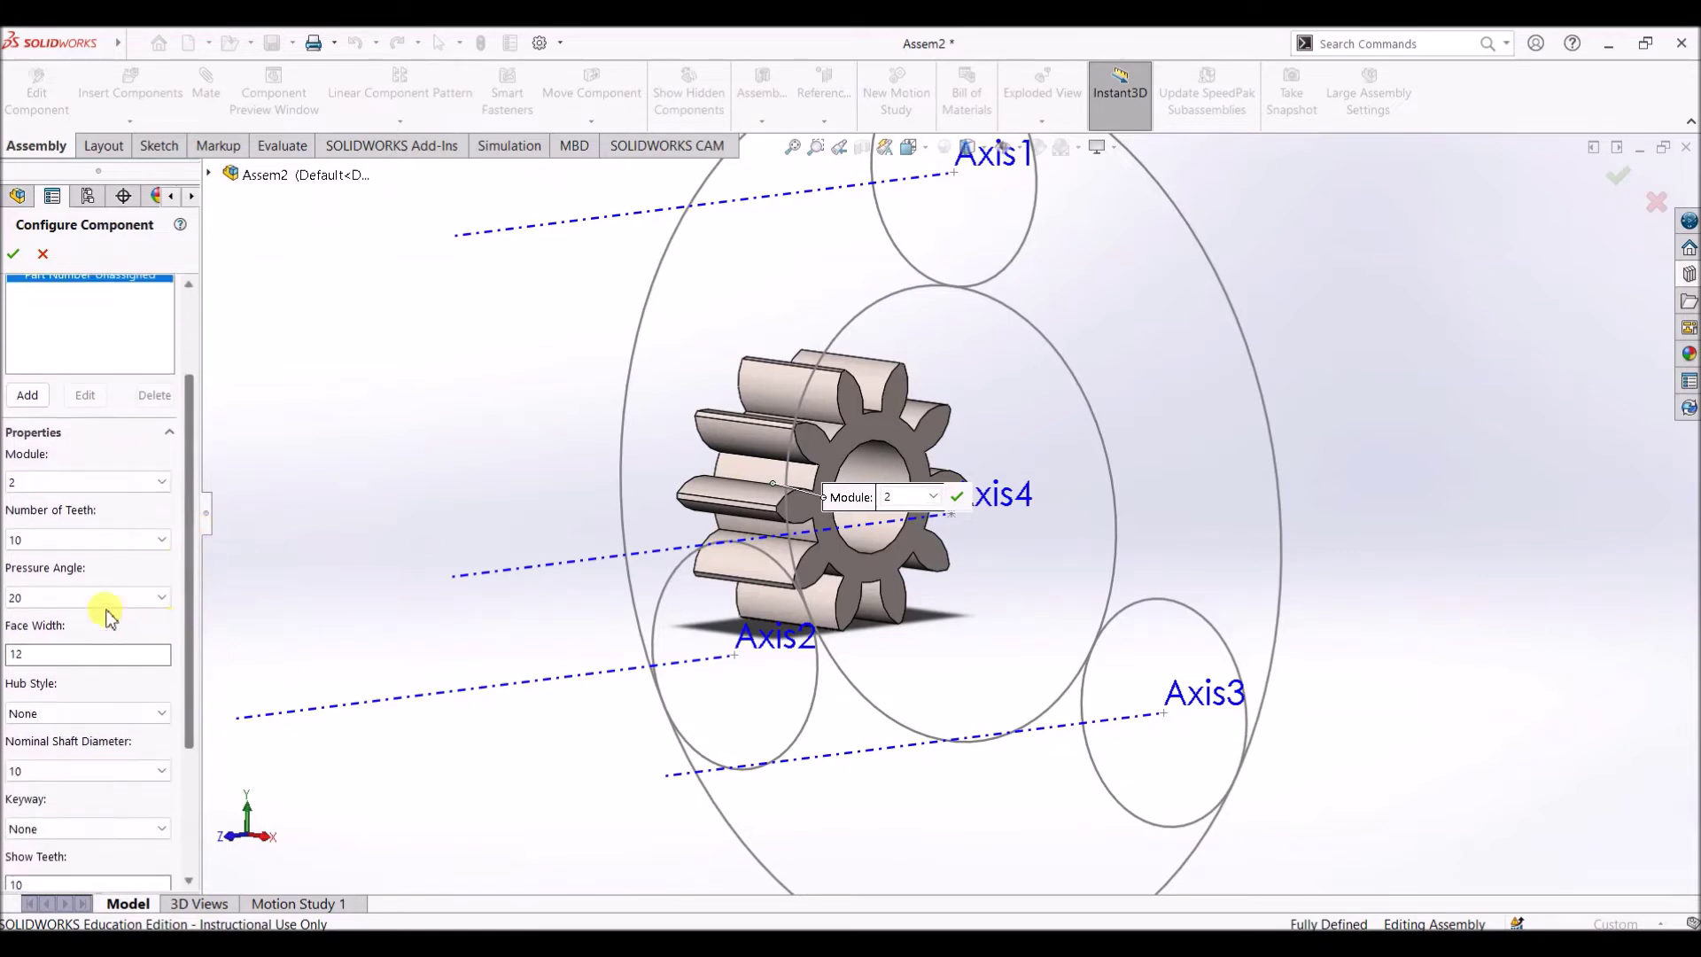
click(40, 539)
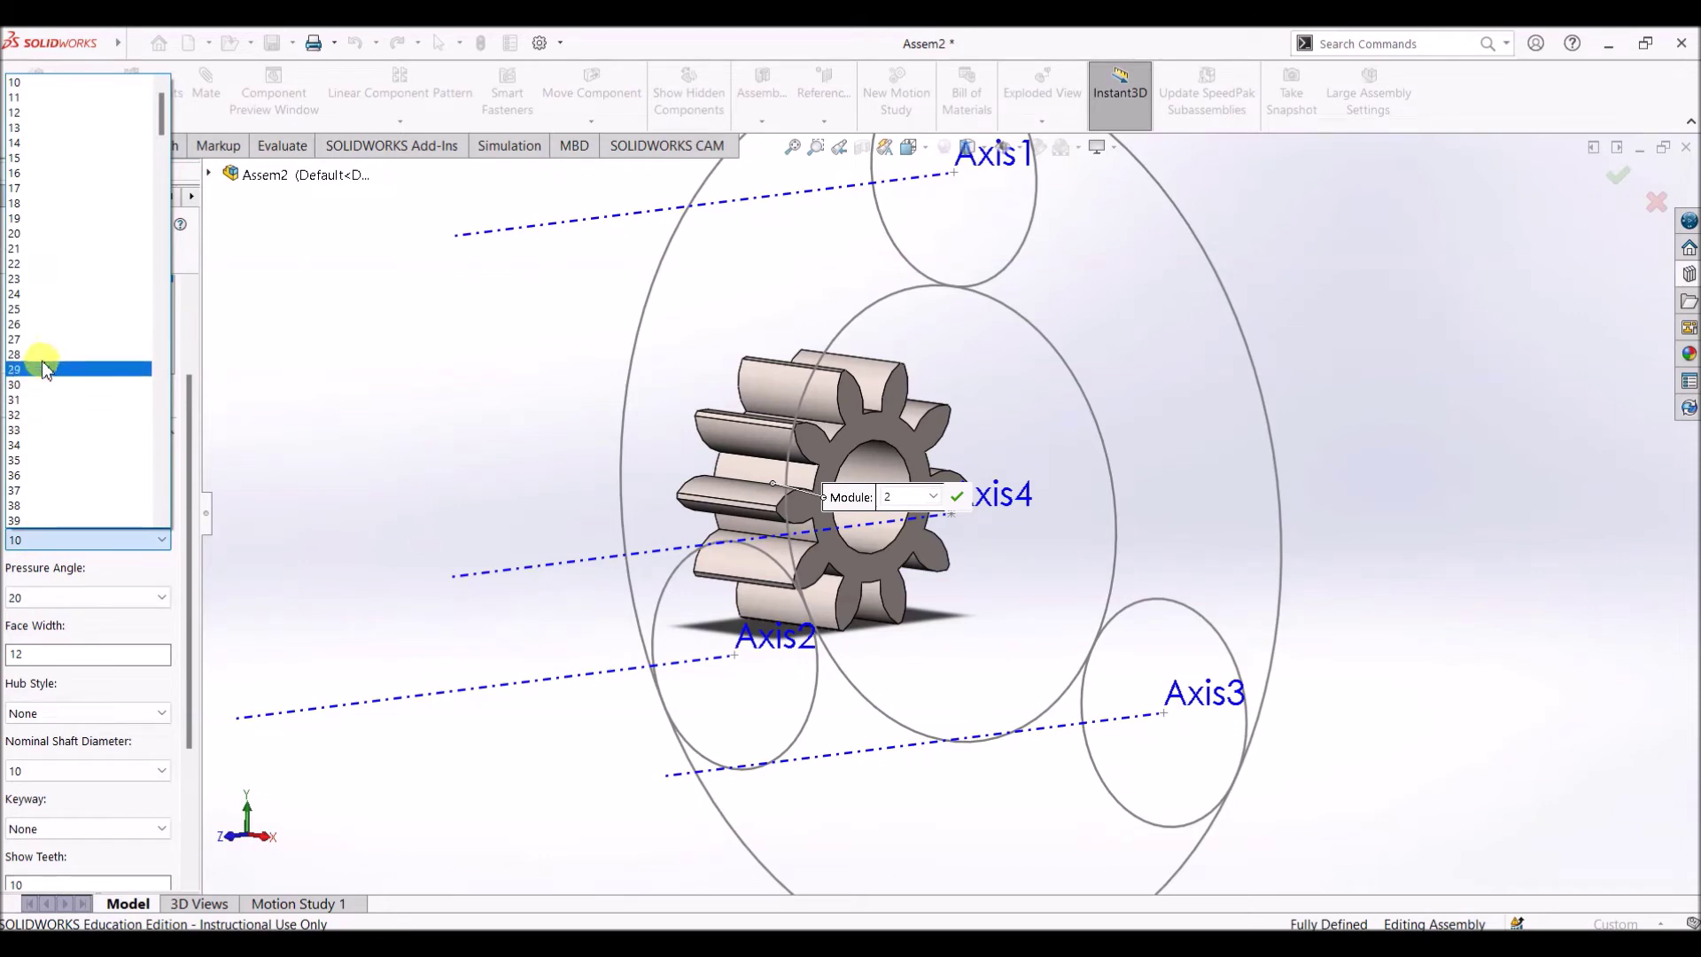
click(56, 233)
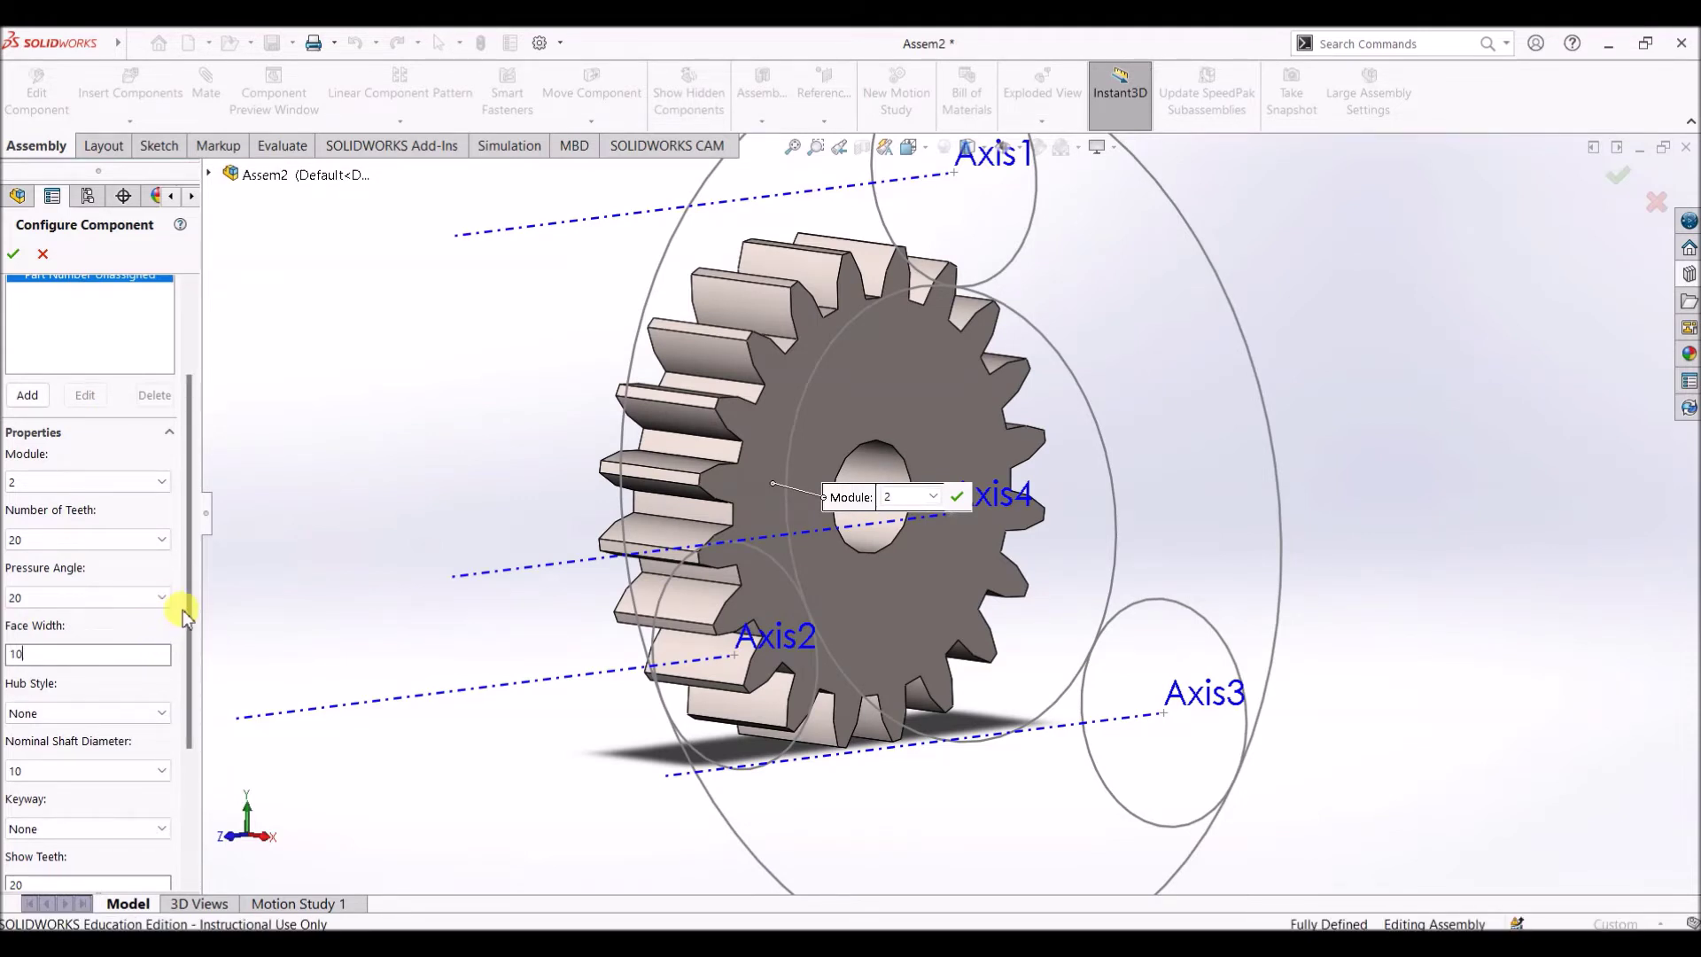
scroll(182, 620, down, 2)
scroll(186, 645, down, 1)
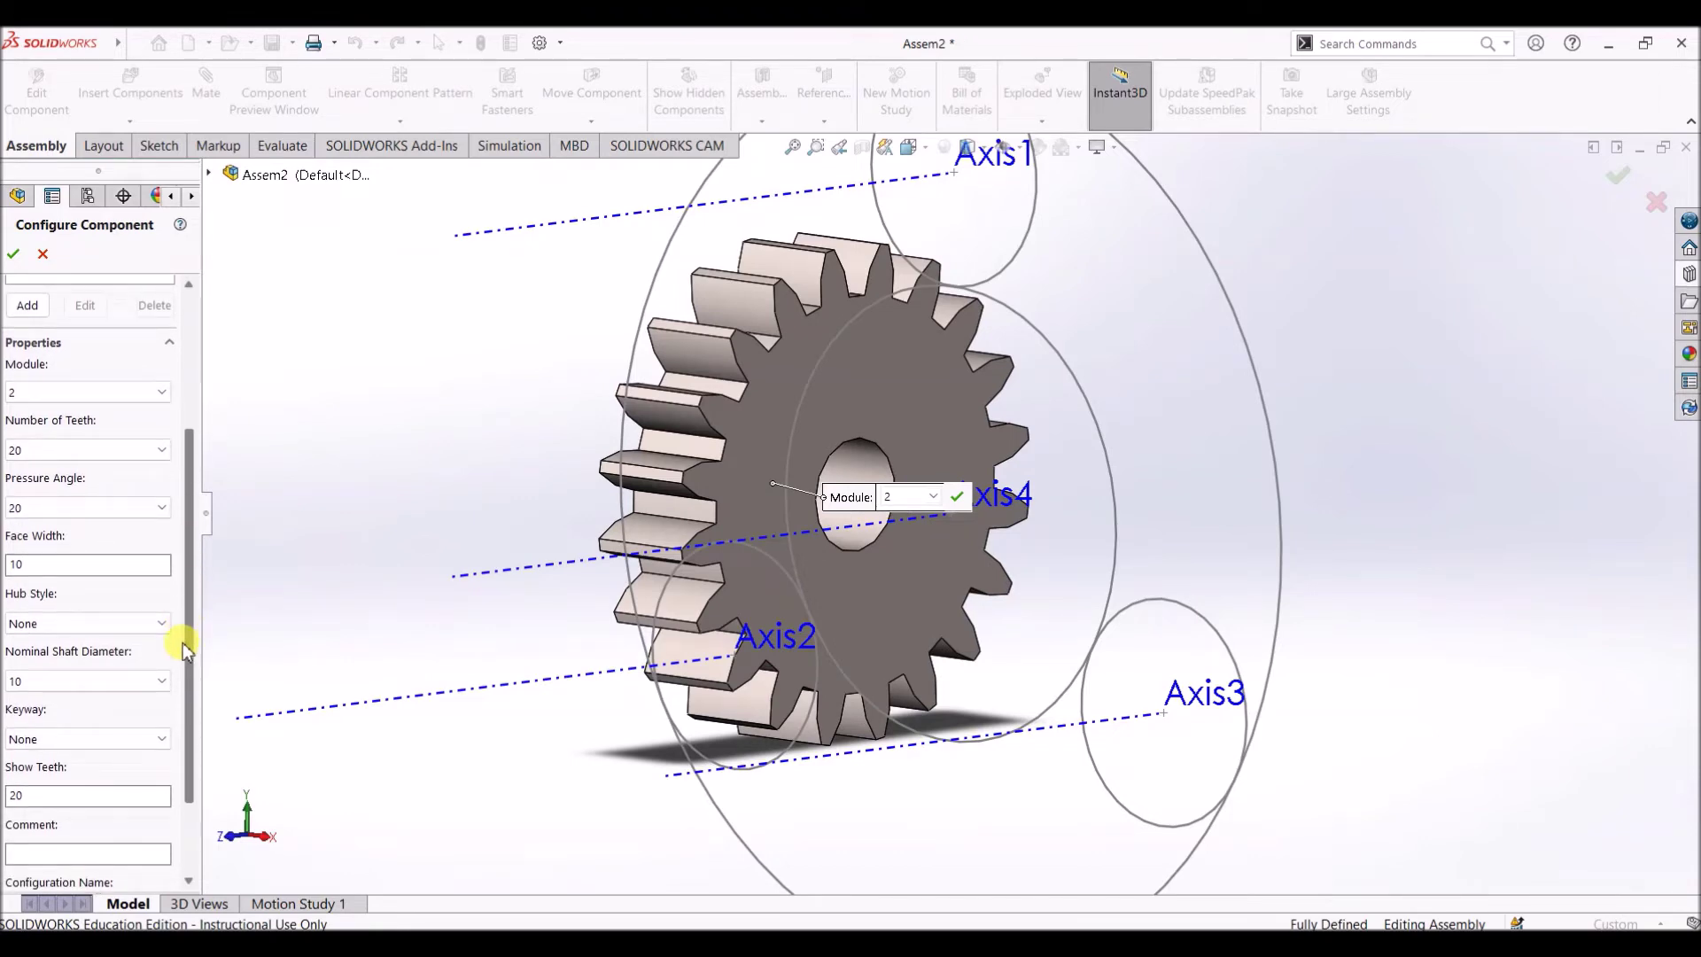
scroll(182, 648, down, 2)
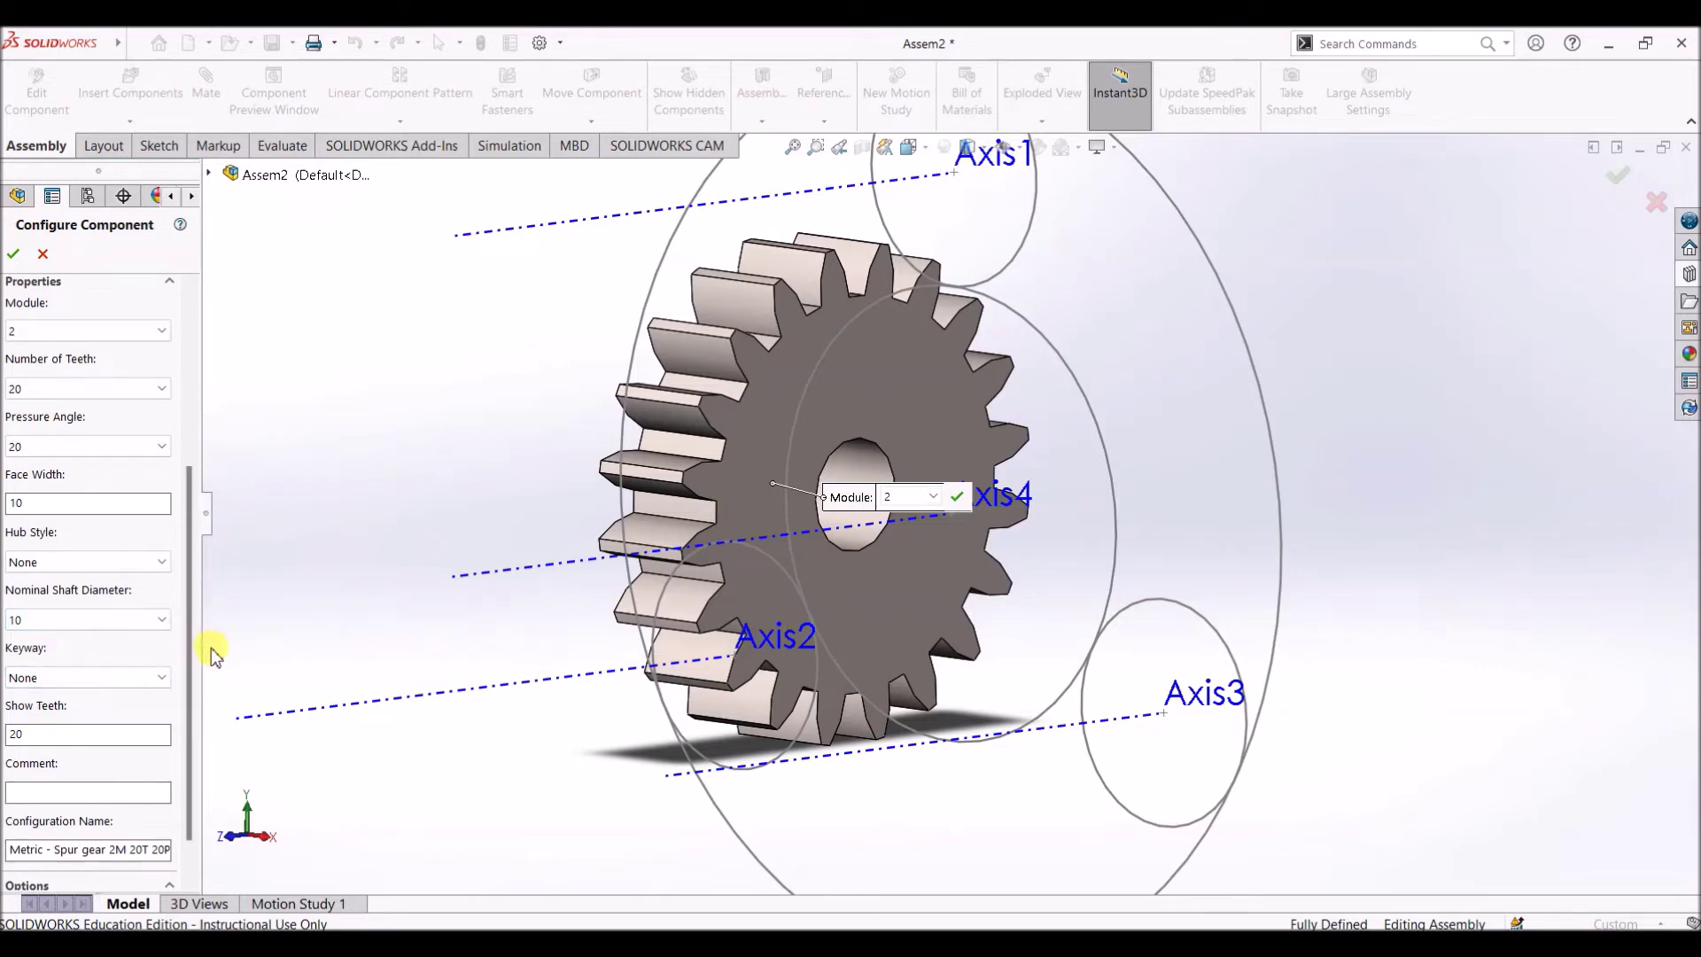
scroll(196, 678, down, 2)
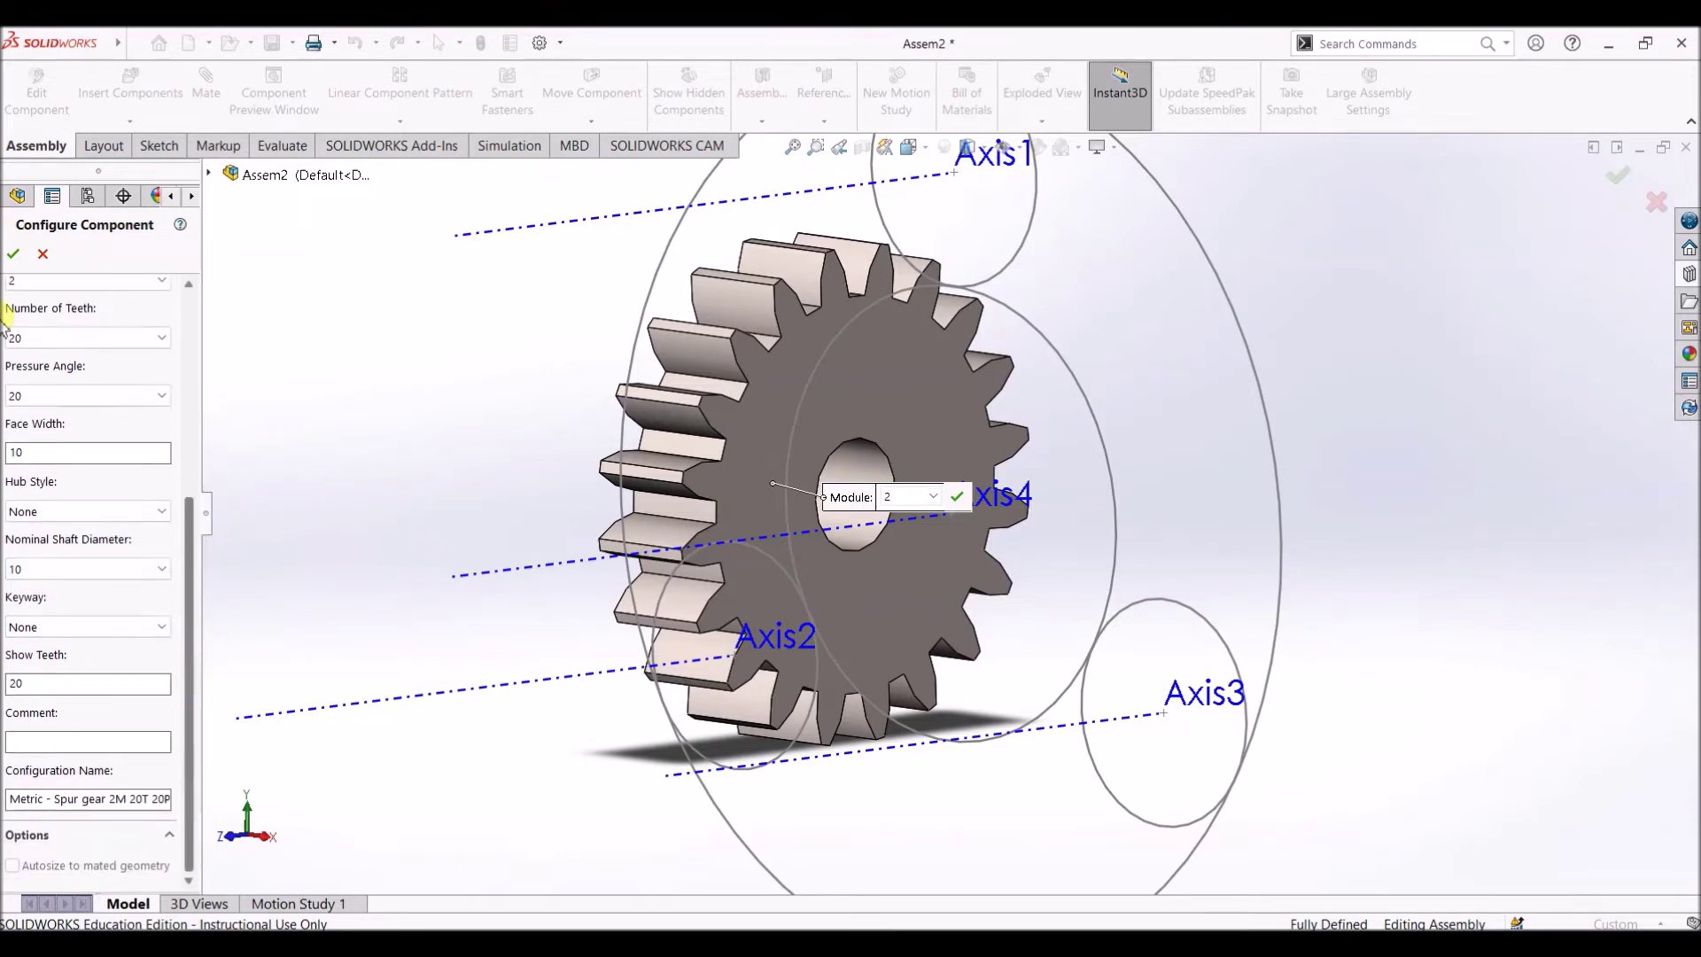
click(20, 258)
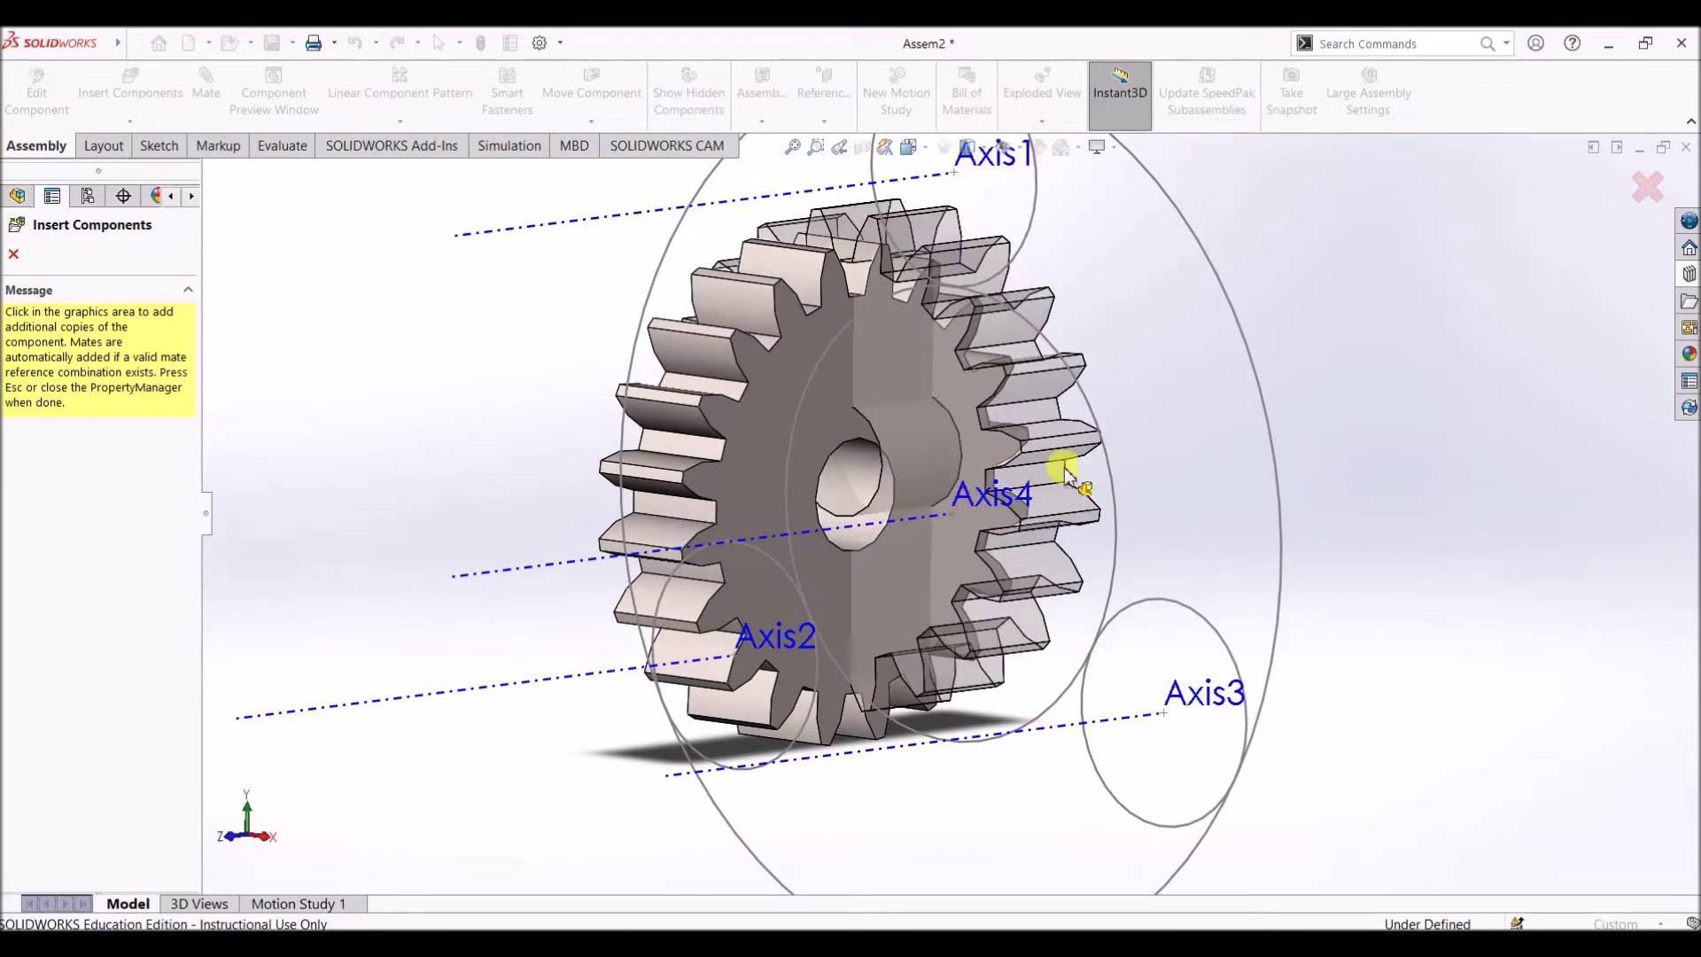
key(Escape)
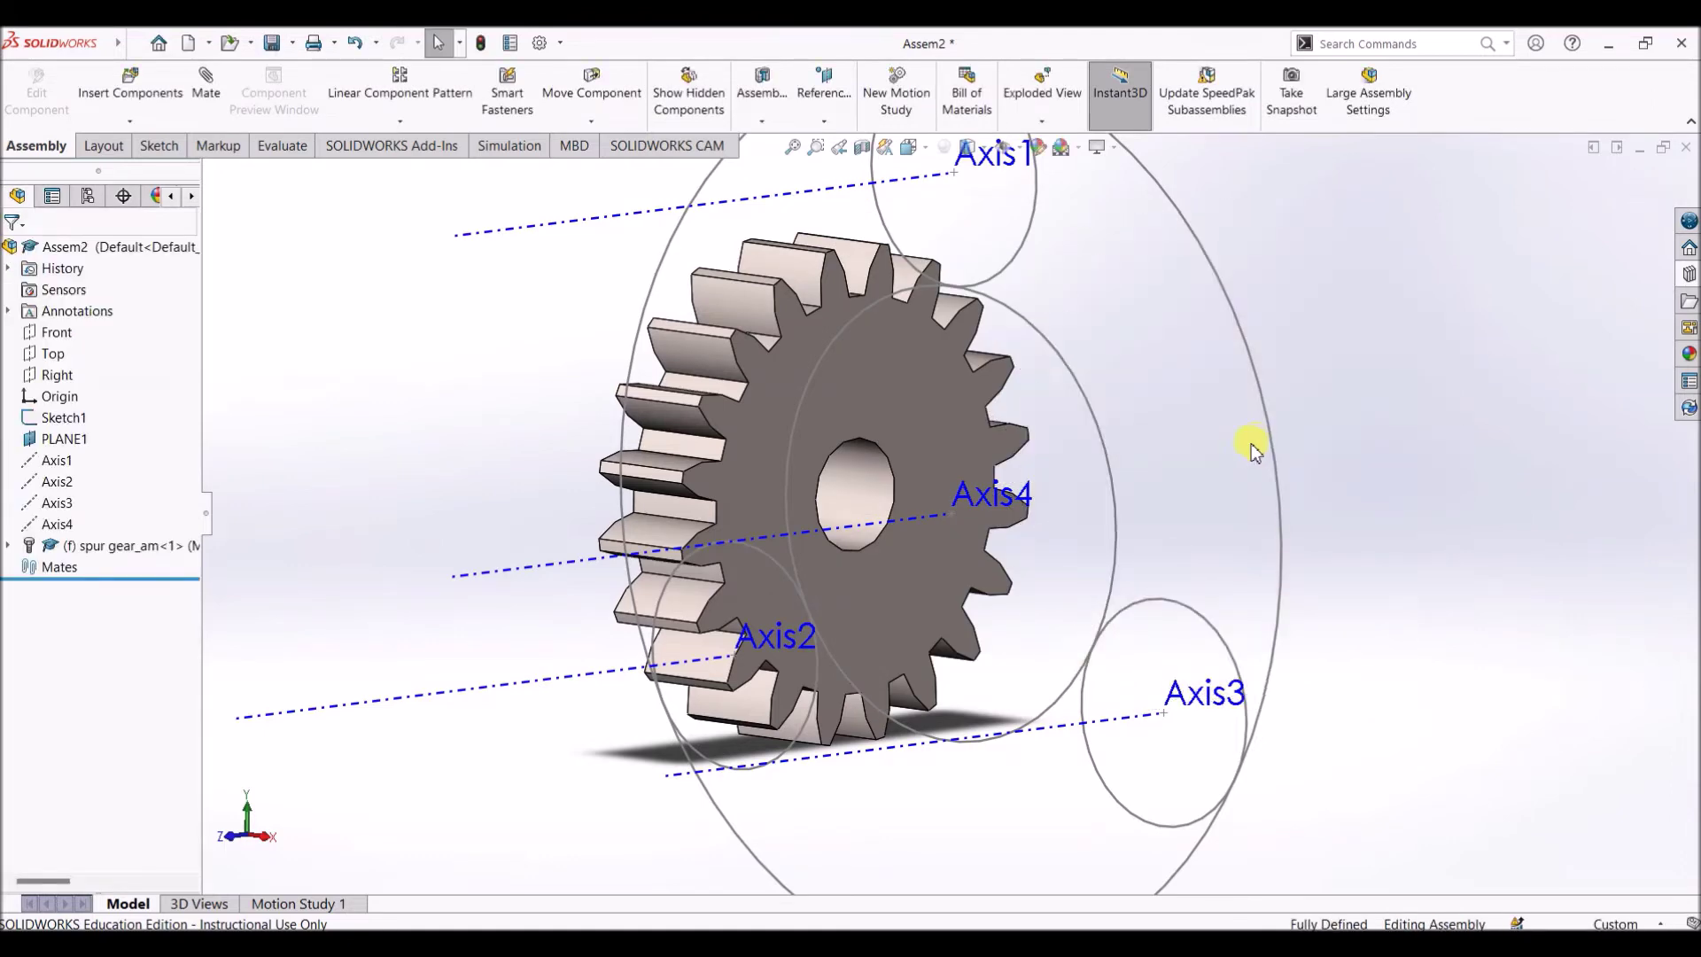
scroll(1249, 447, up, 5)
scroll(900, 527, down, 3)
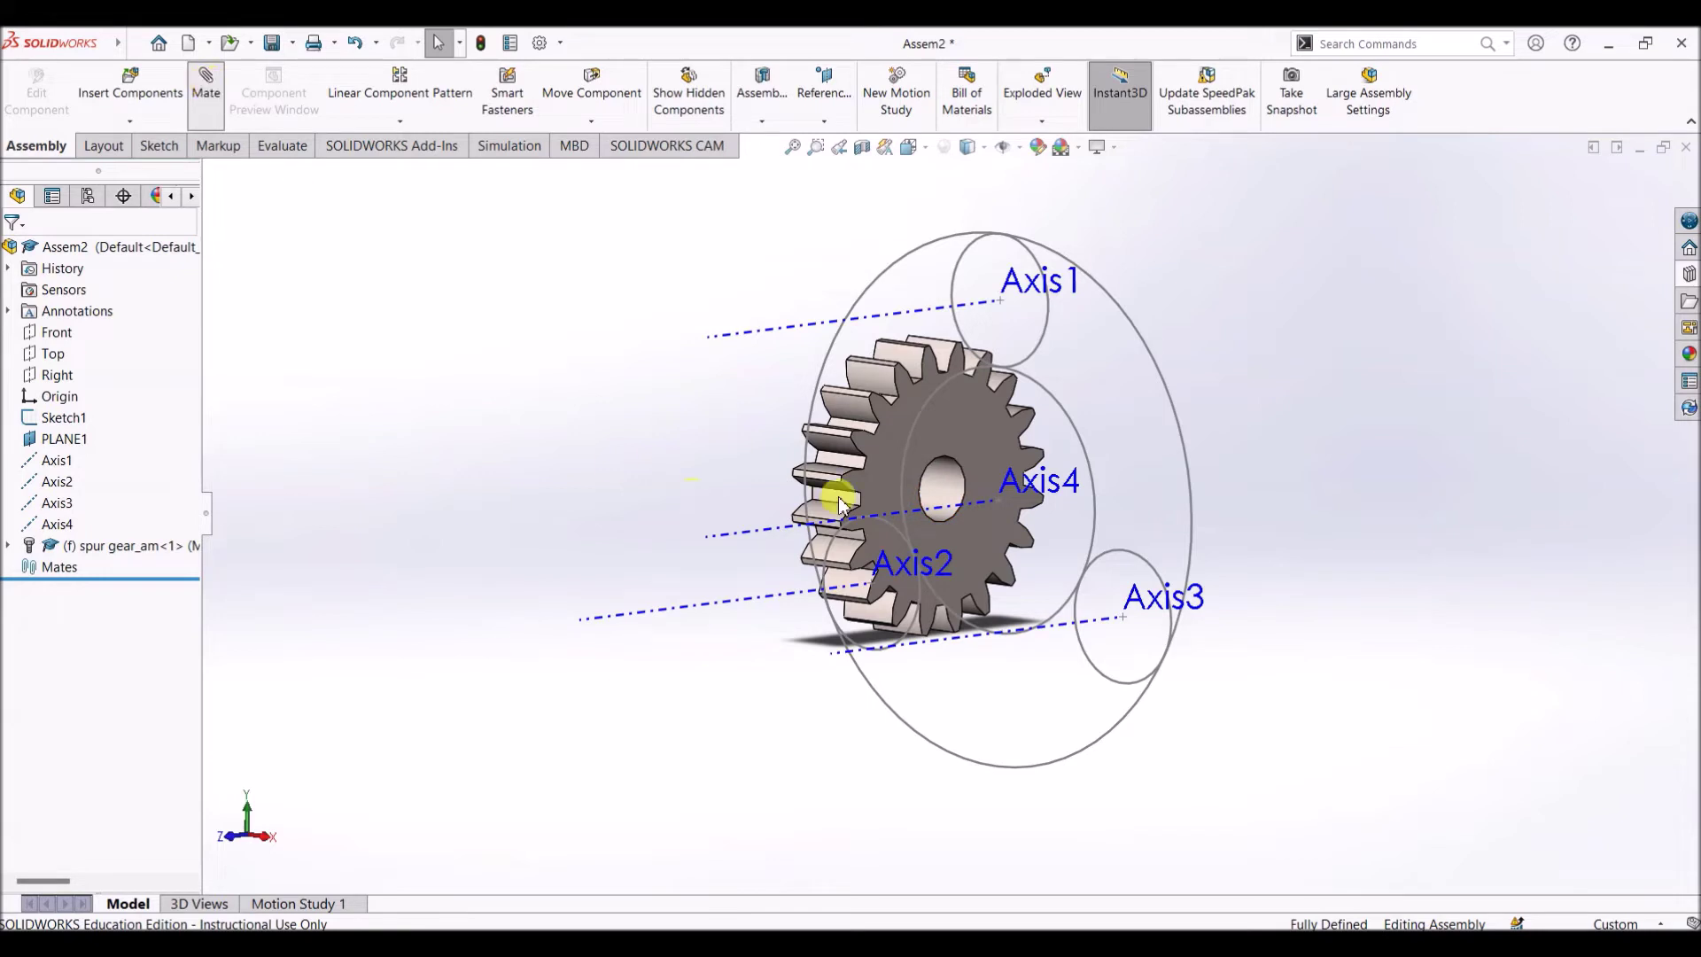
click(945, 492)
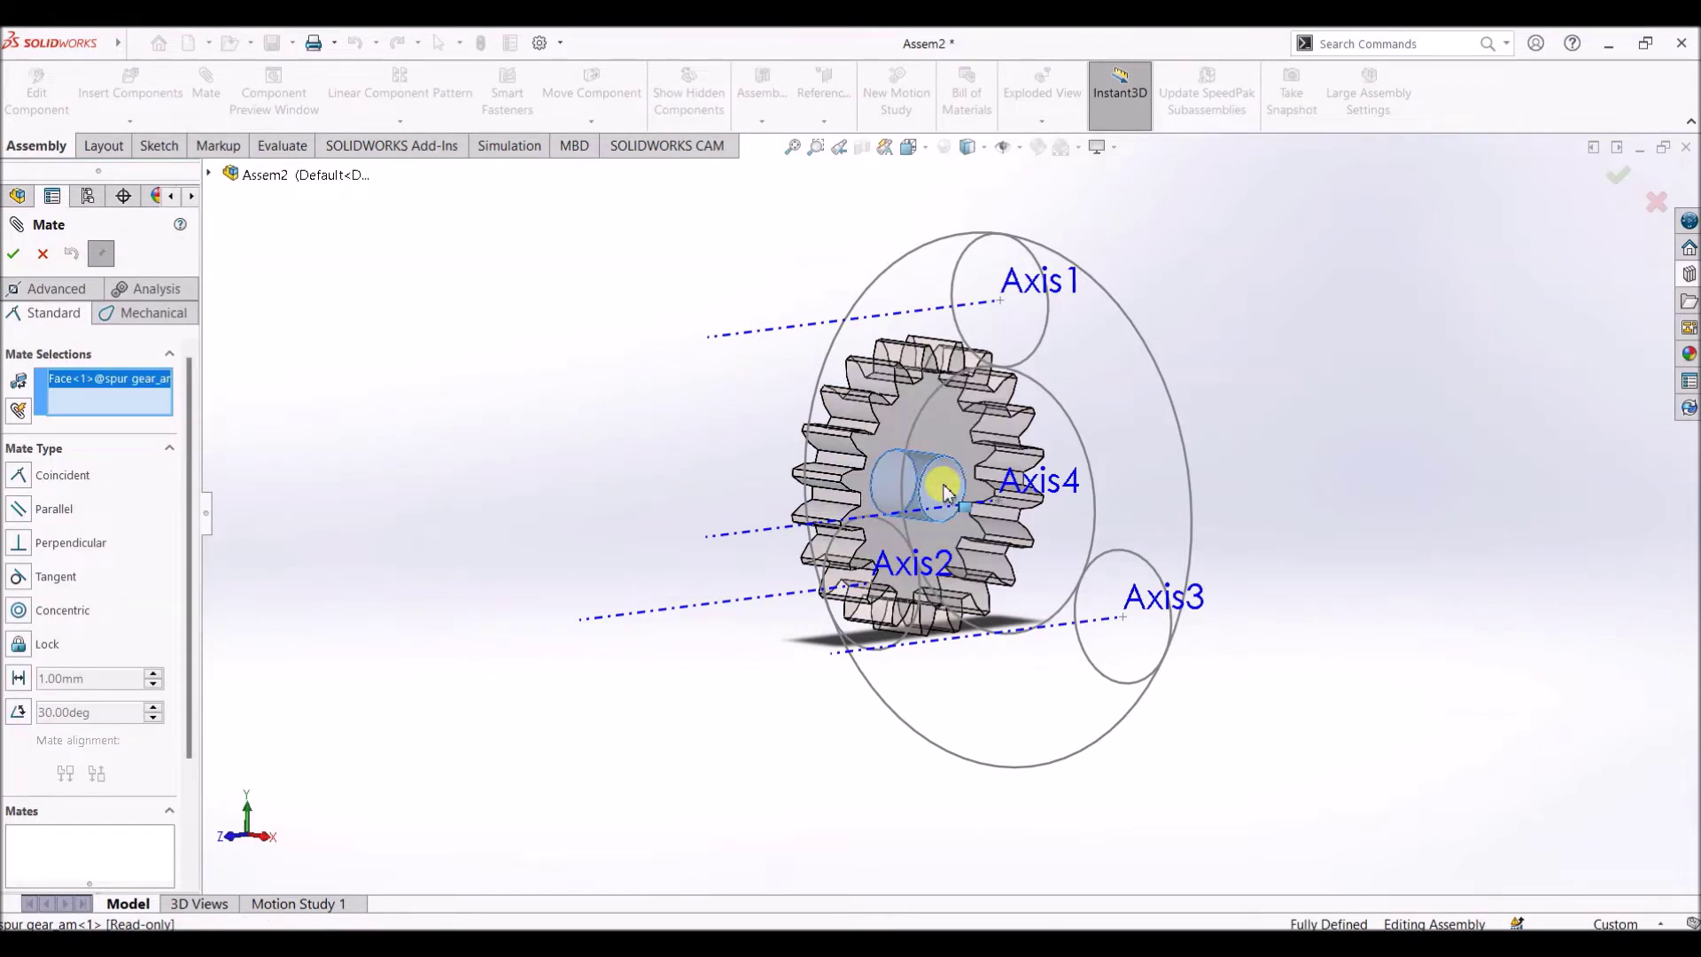
click(767, 536)
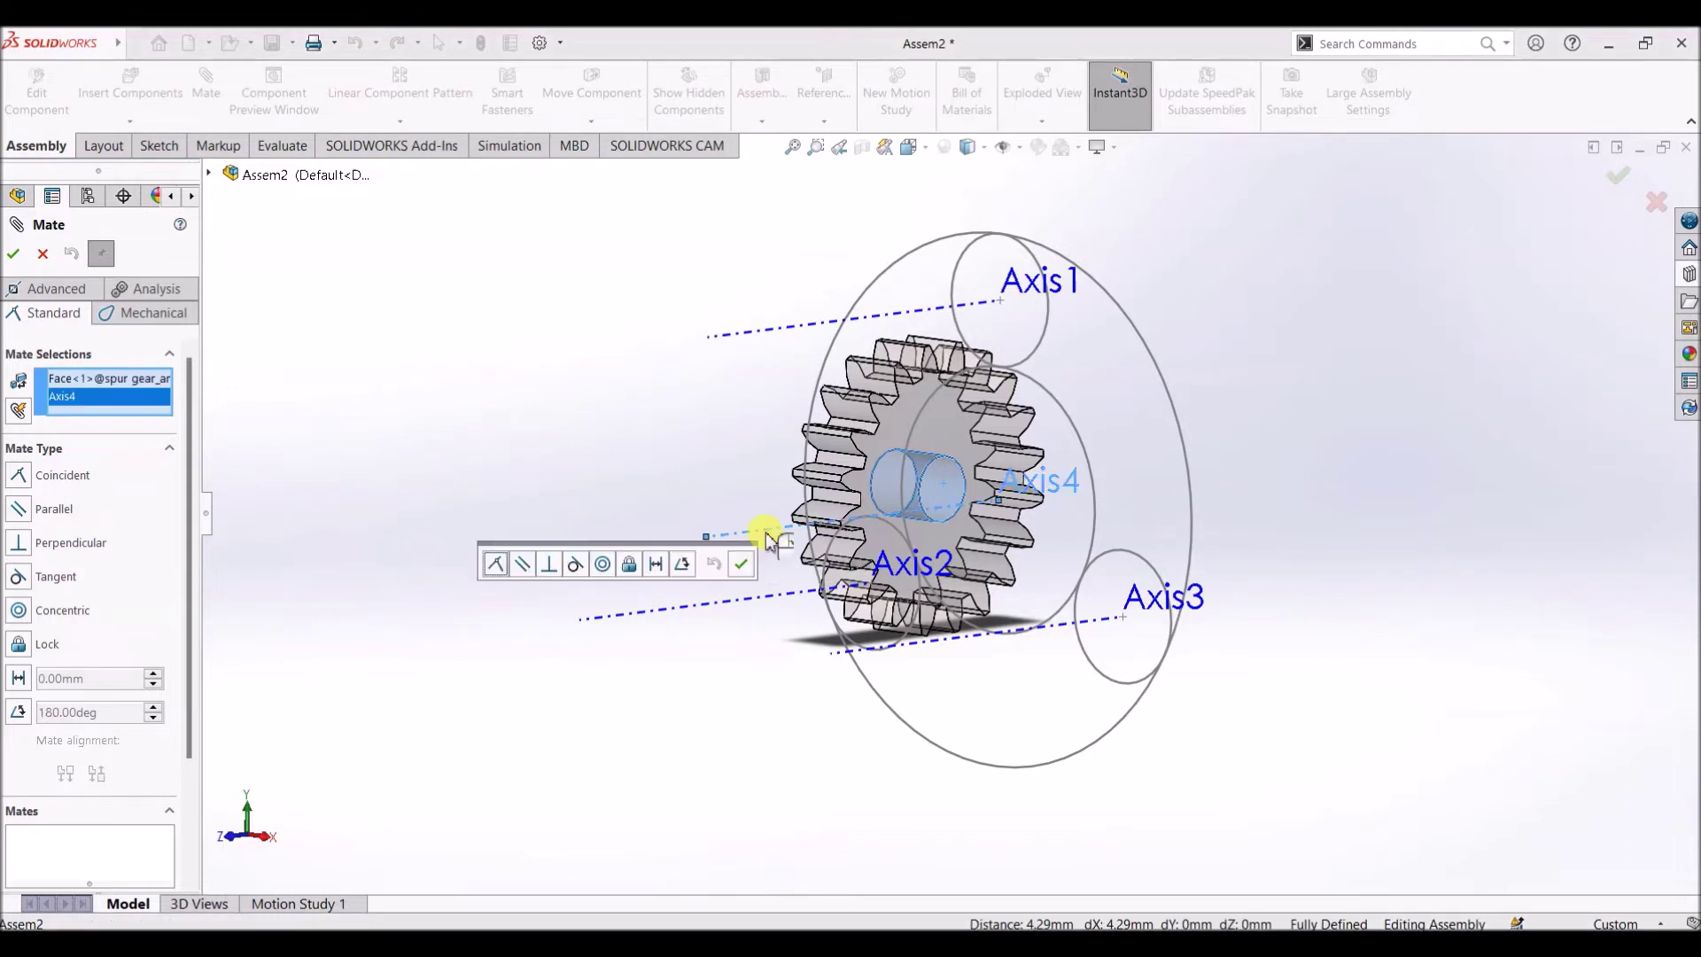
click(13, 255)
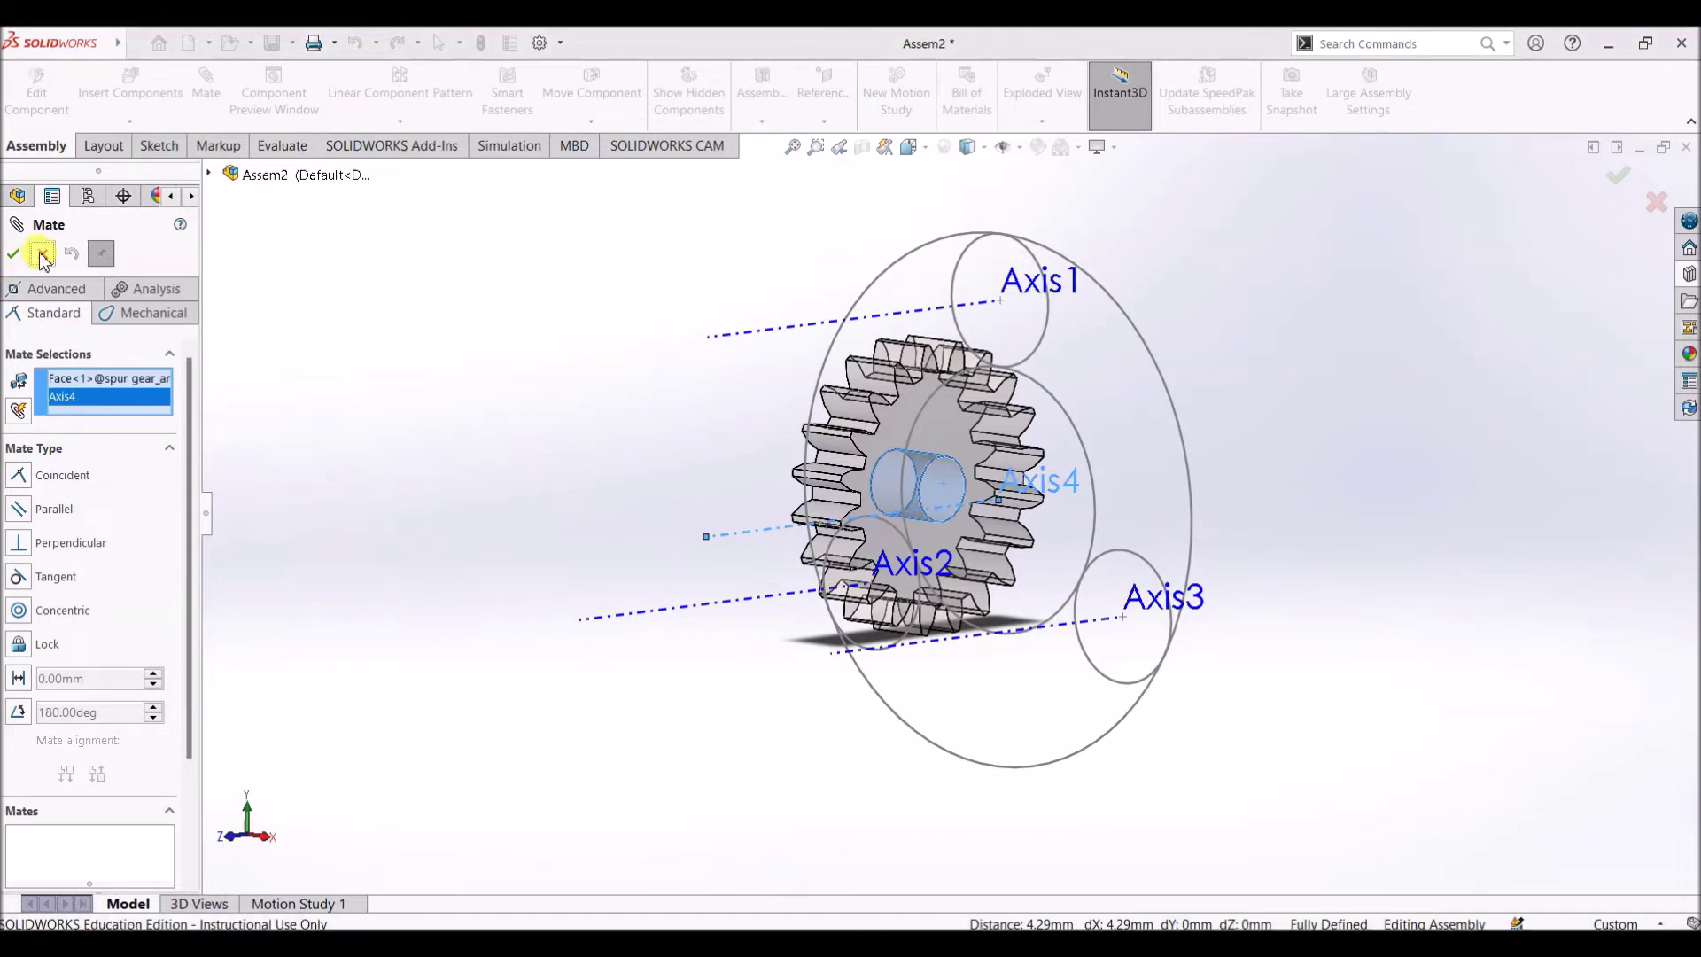
Float the 20-tooth spur gear and mate its bore concentric with Axis4
right_click(944, 432)
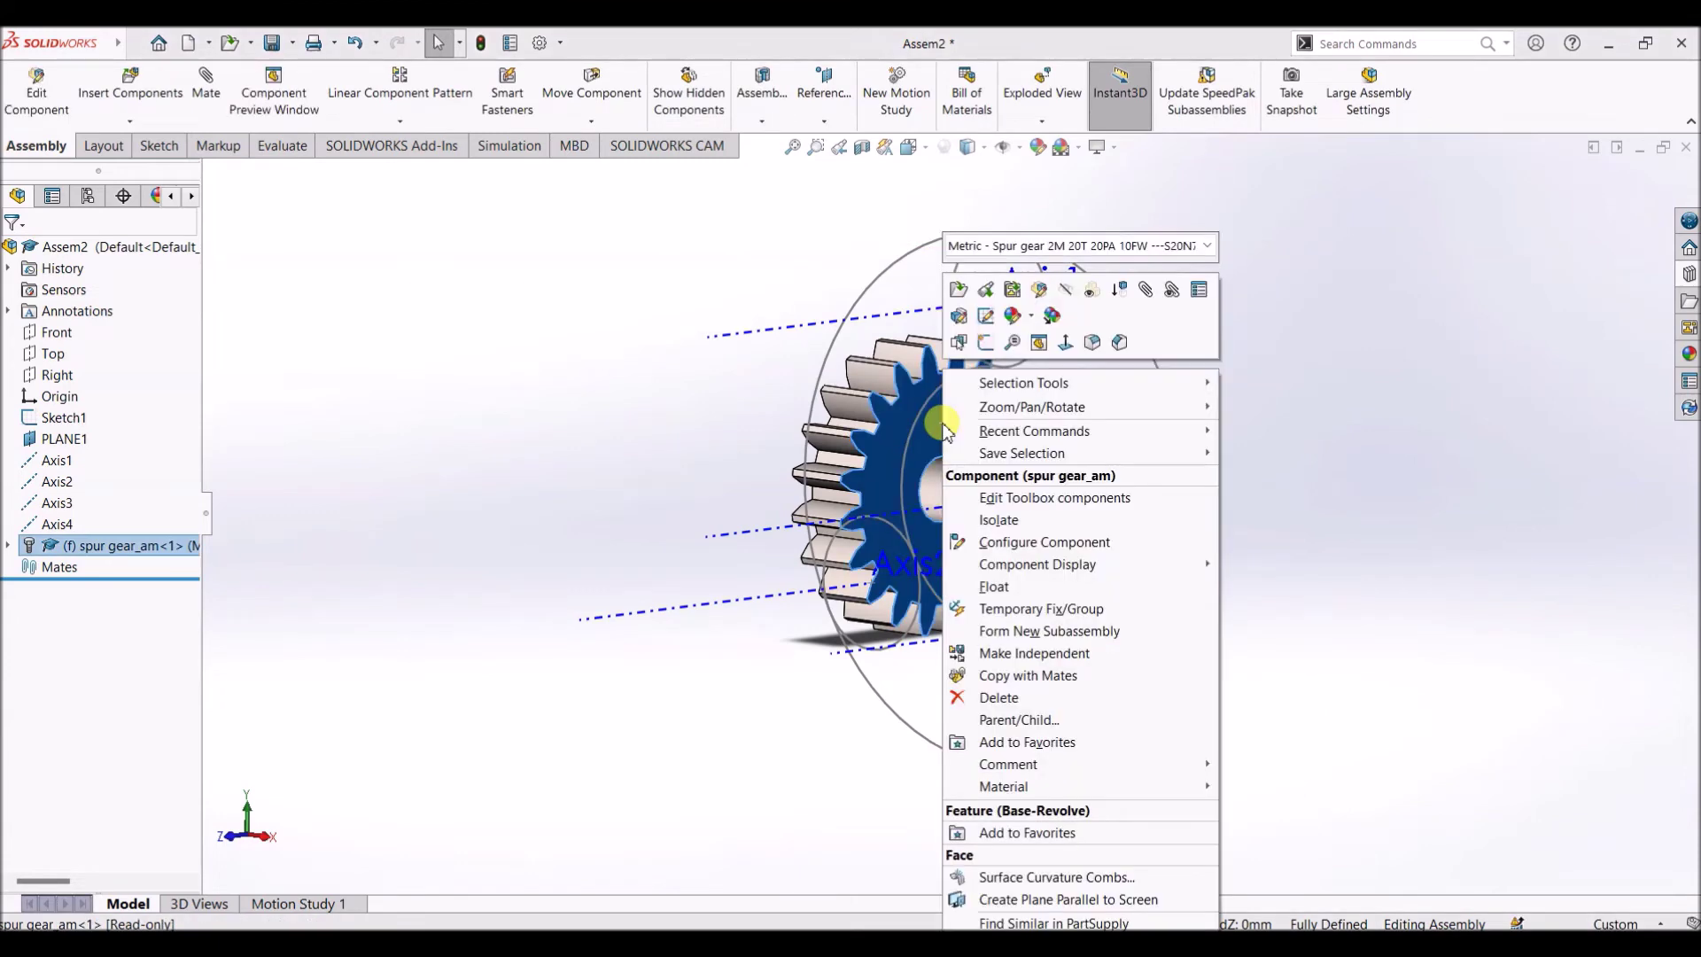
click(993, 587)
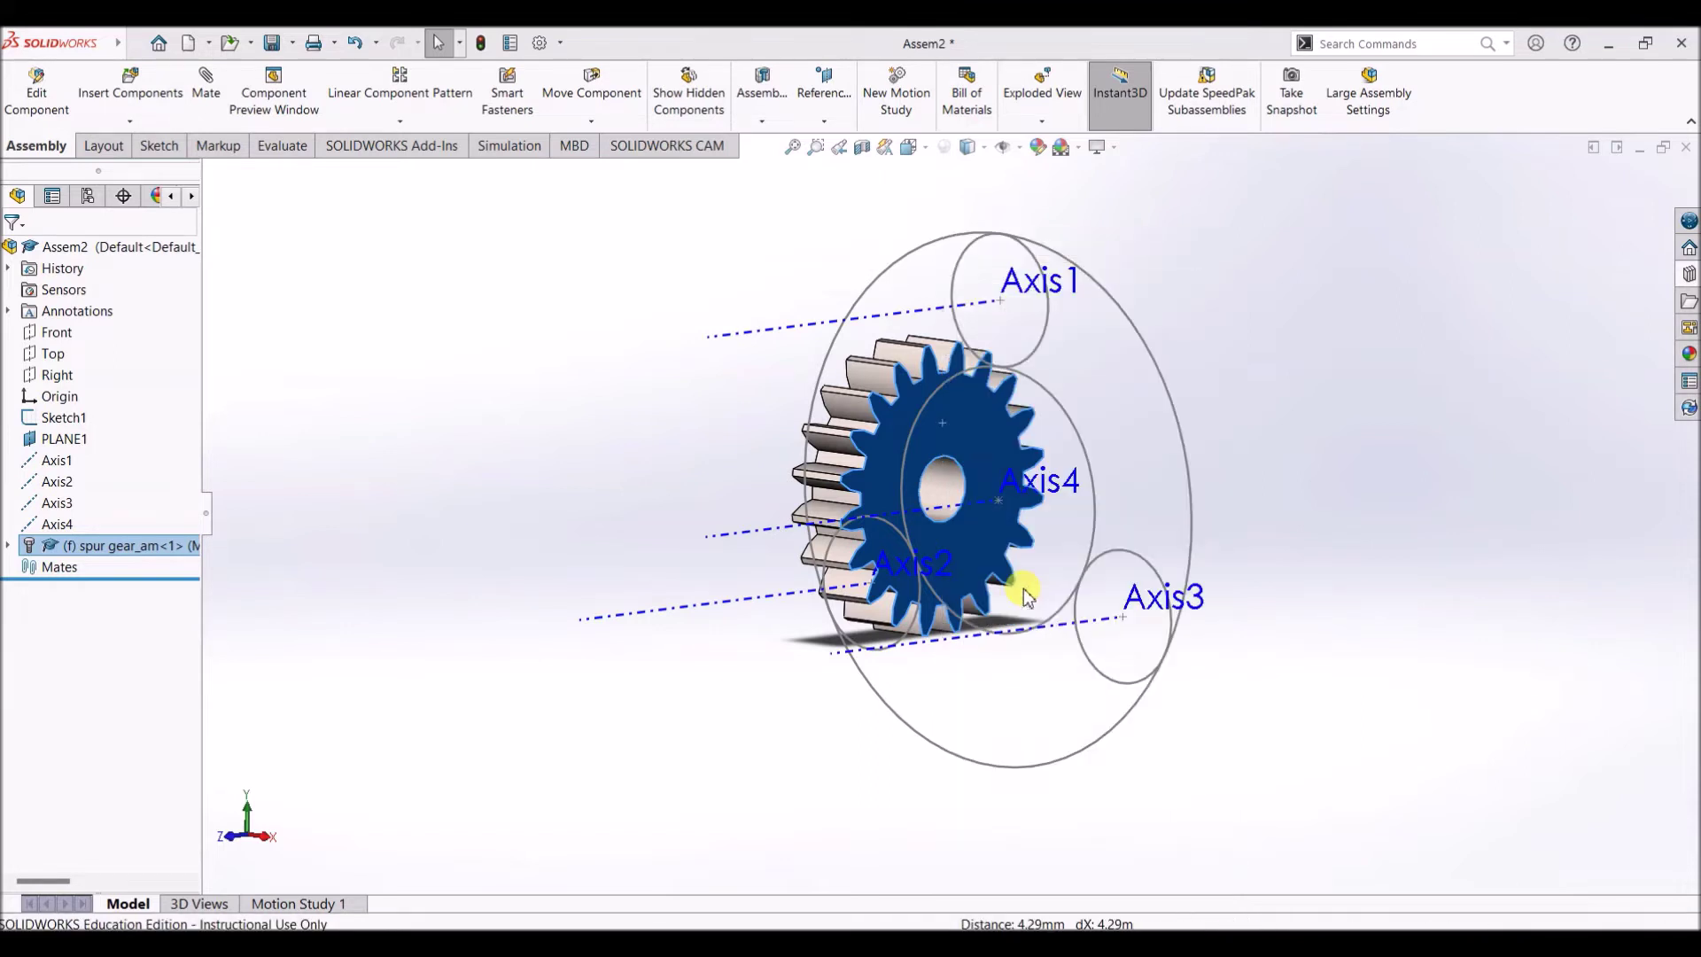
click(935, 489)
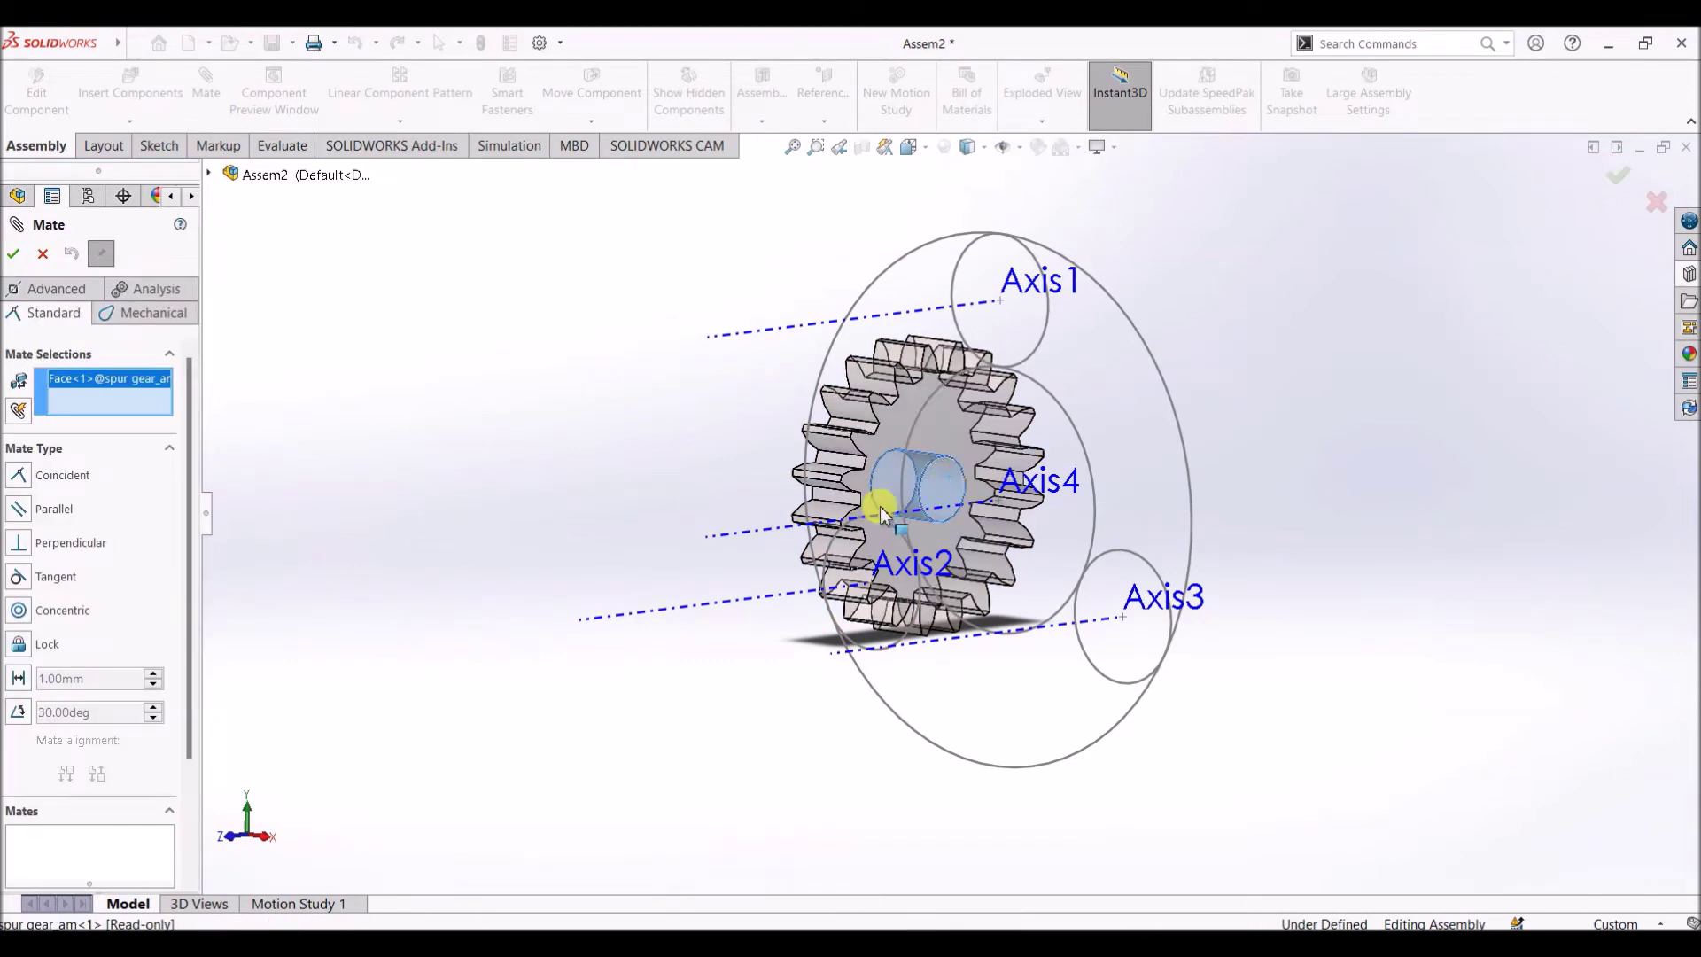
click(727, 536)
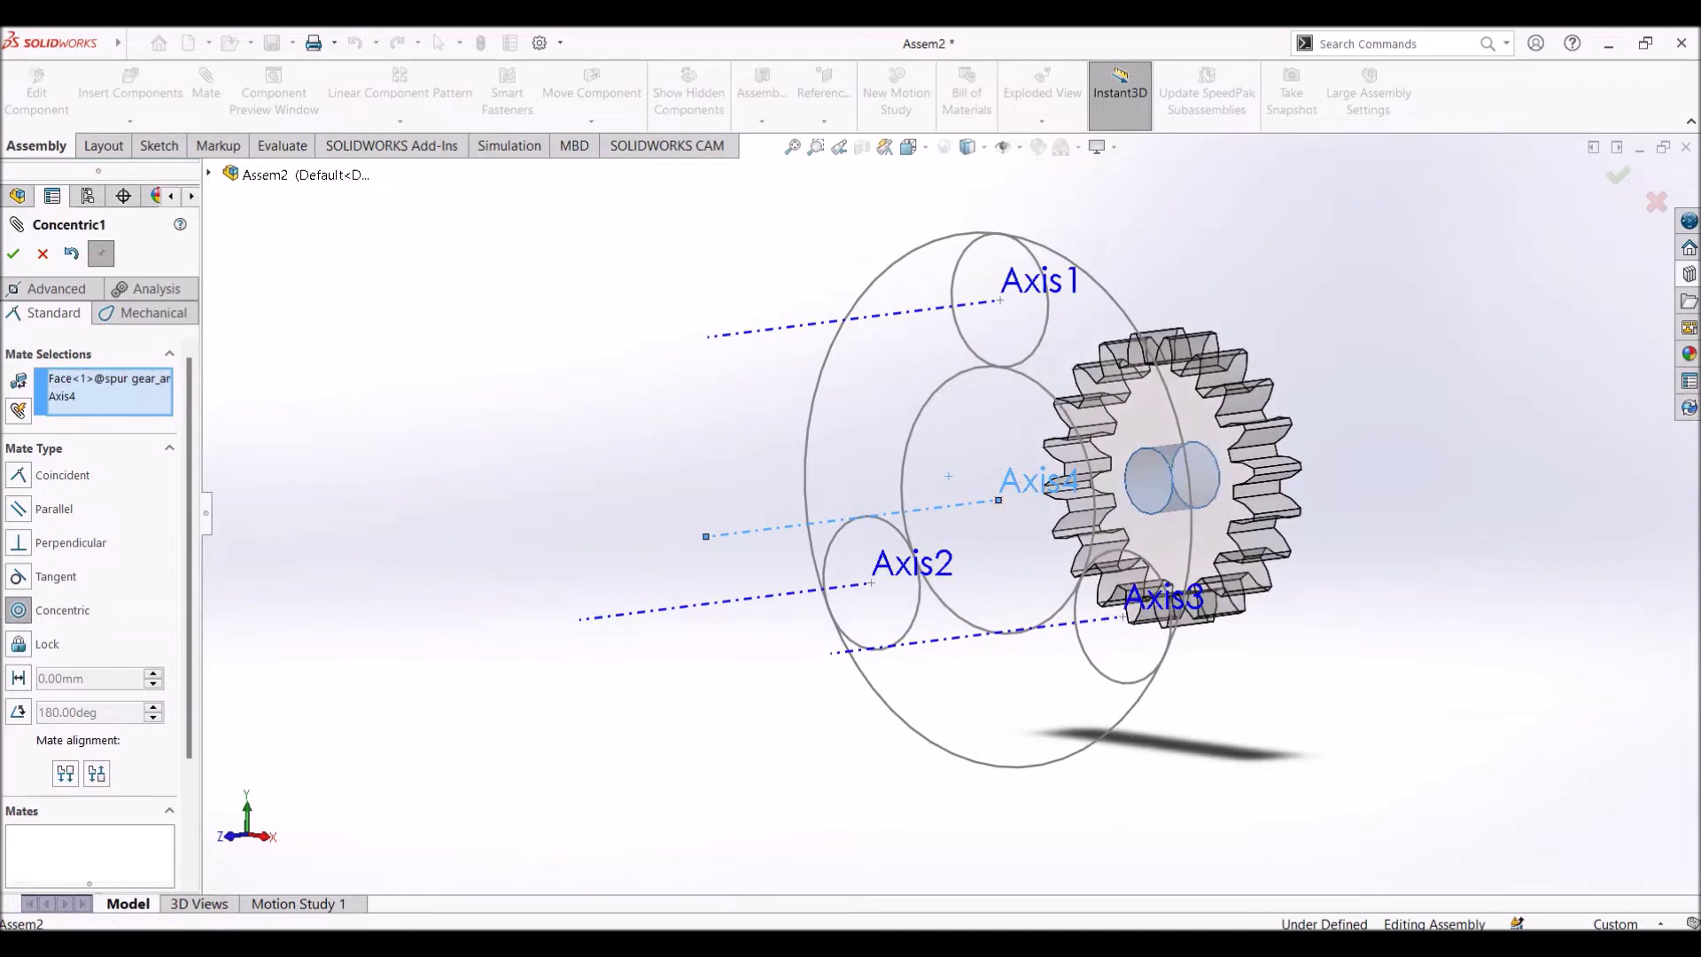
click(13, 257)
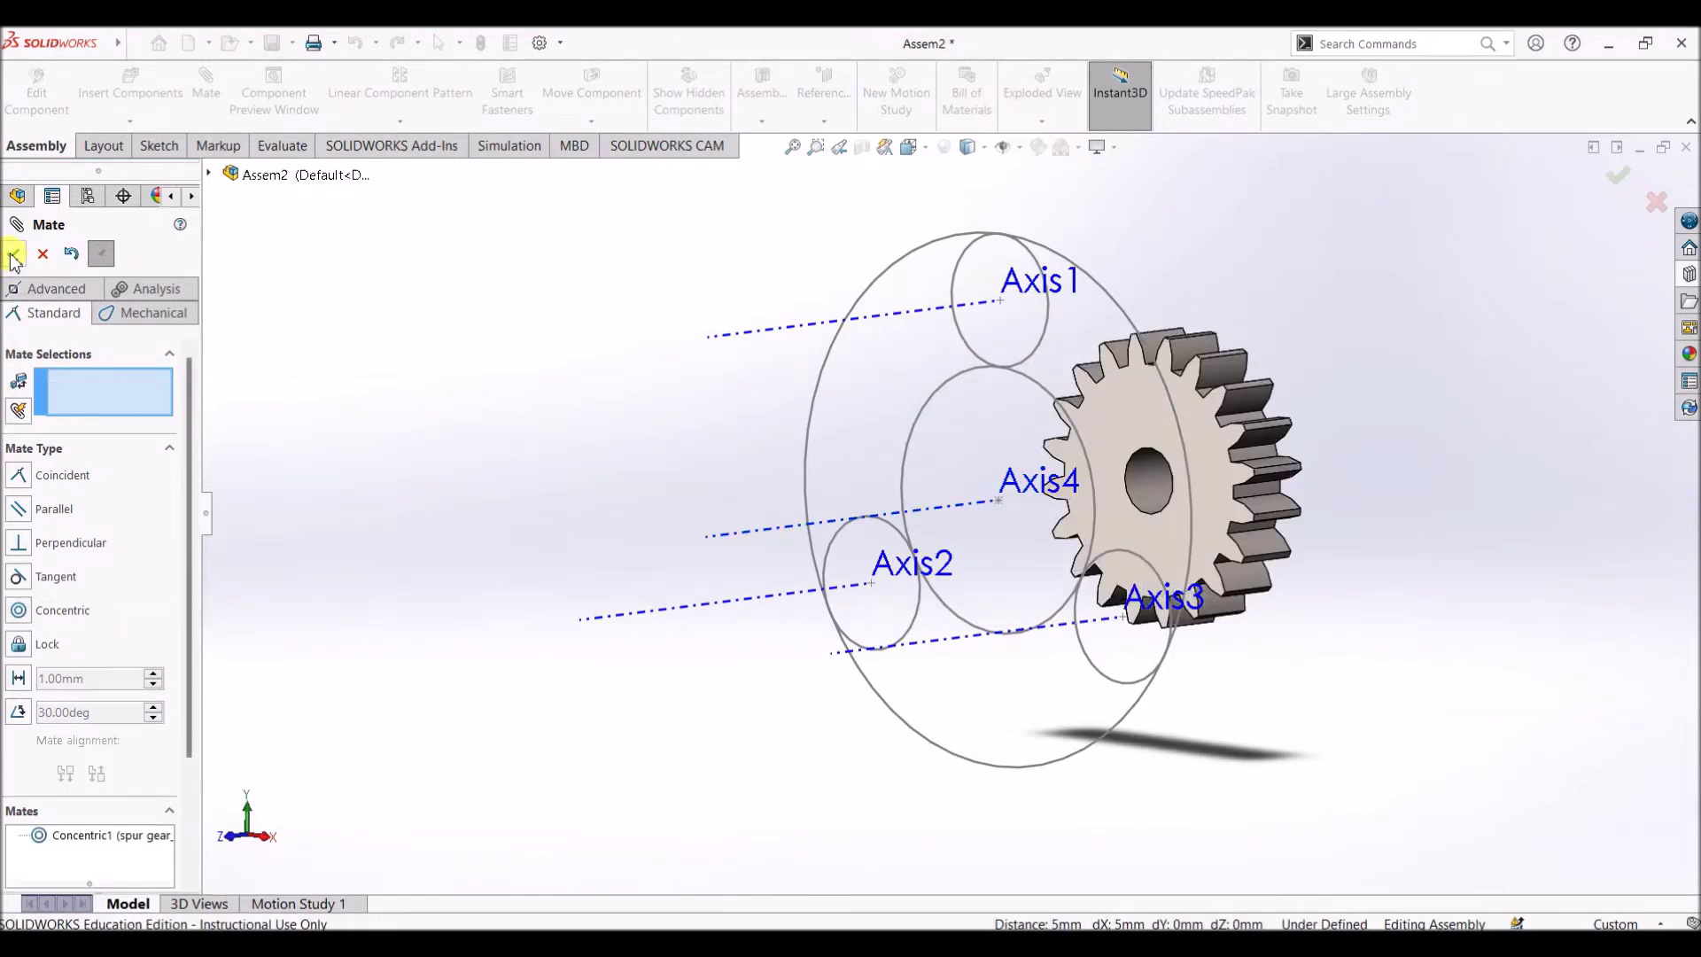
Mate the 20-tooth gear's flat side face coincident with the assembly's Front plane and finish mating
click(1202, 483)
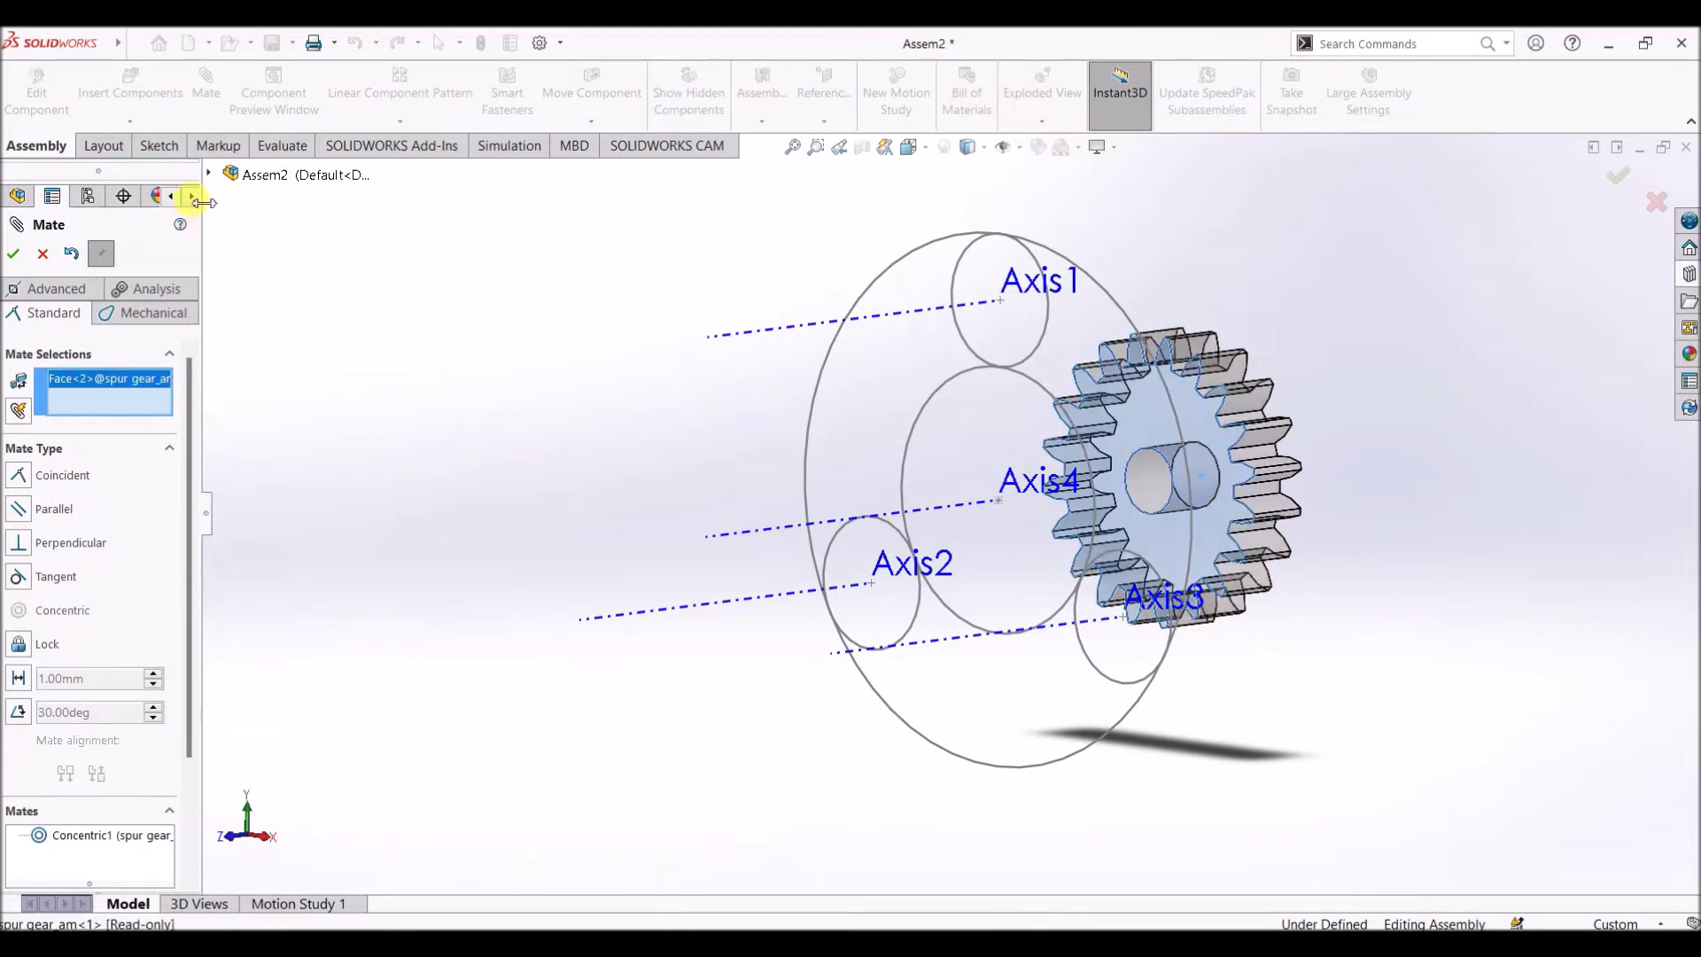
click(209, 175)
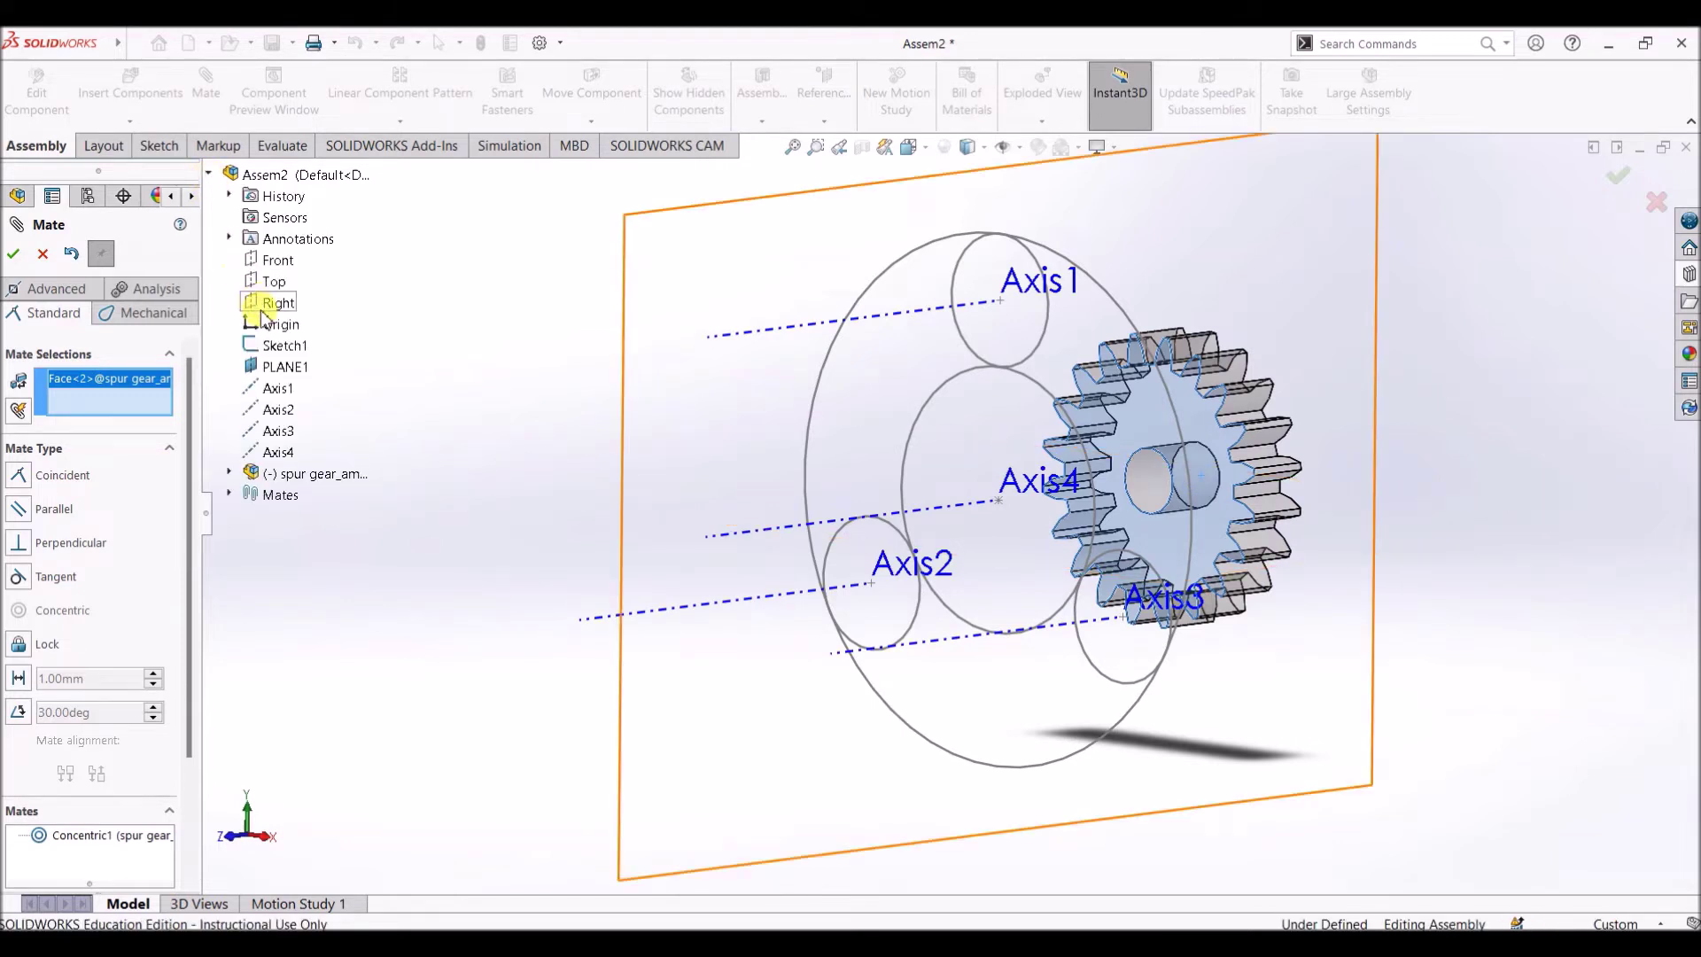
click(277, 261)
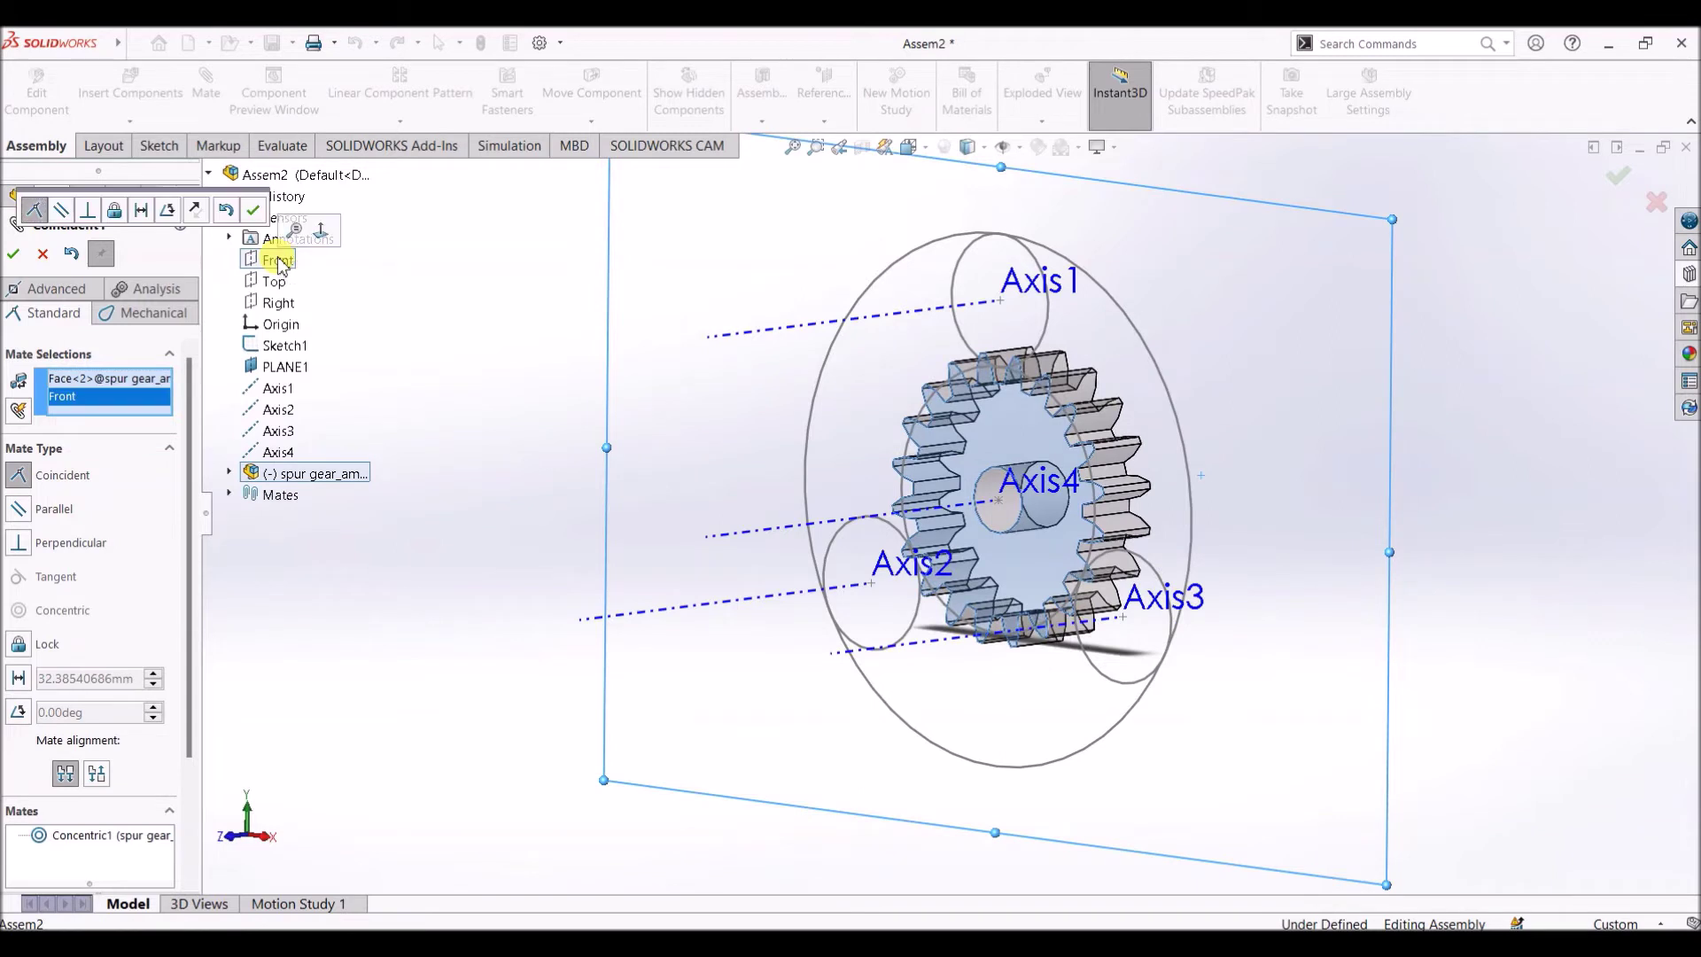
click(12, 254)
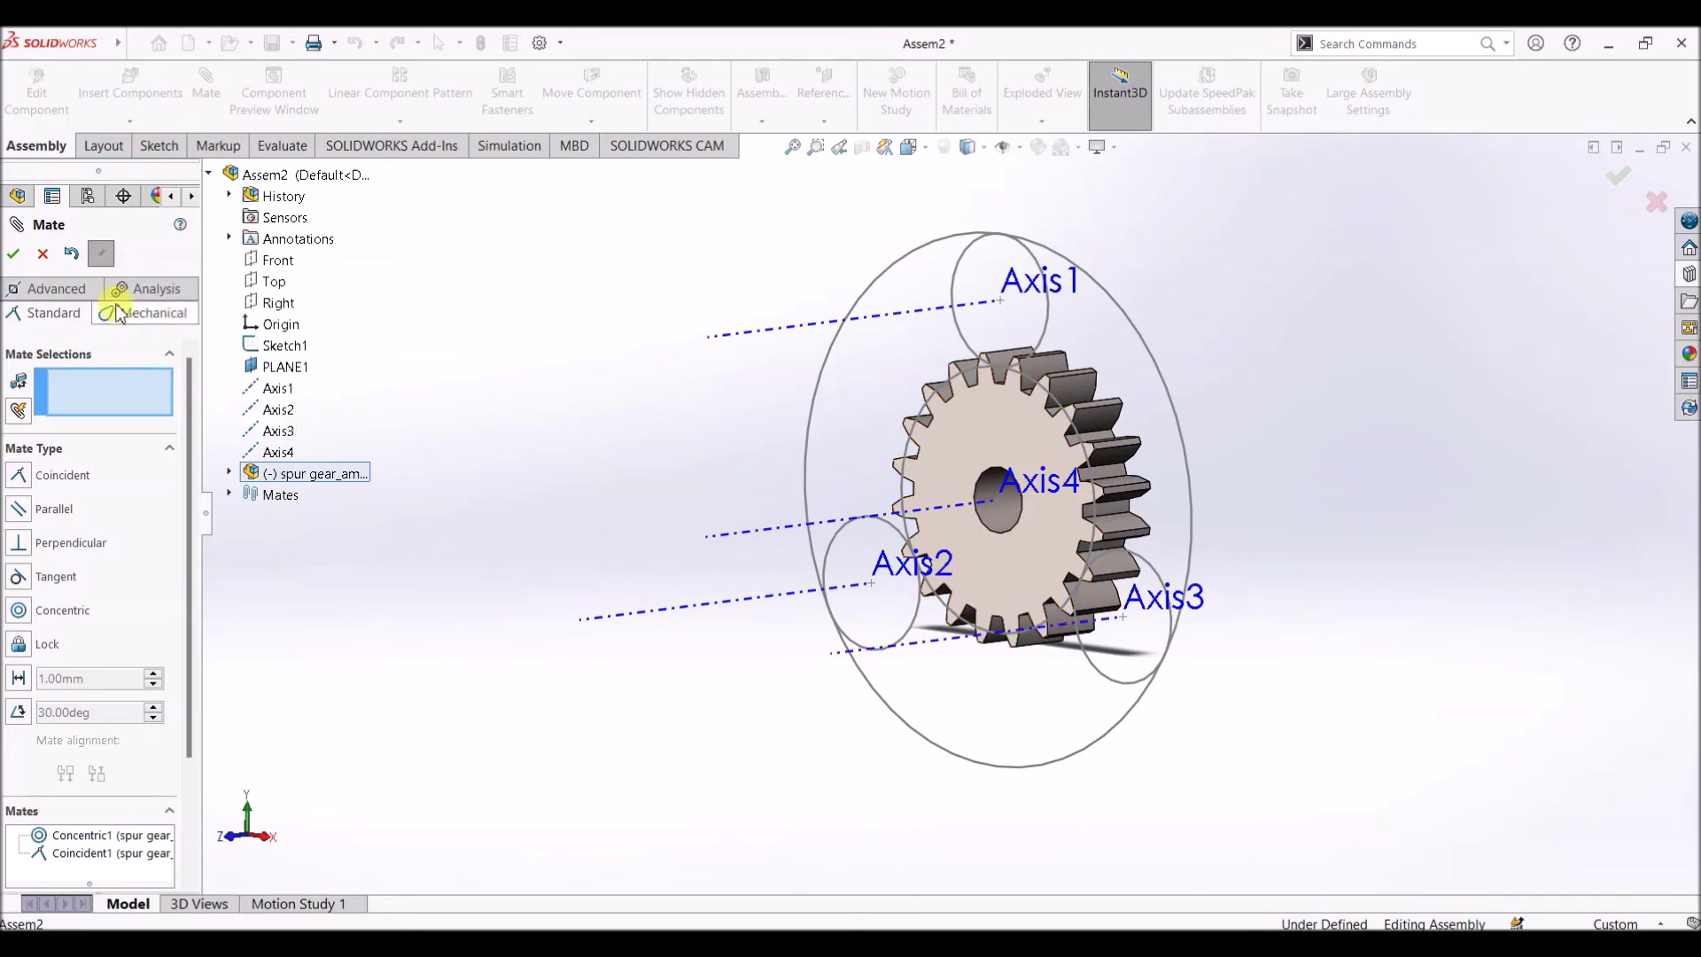
click(42, 255)
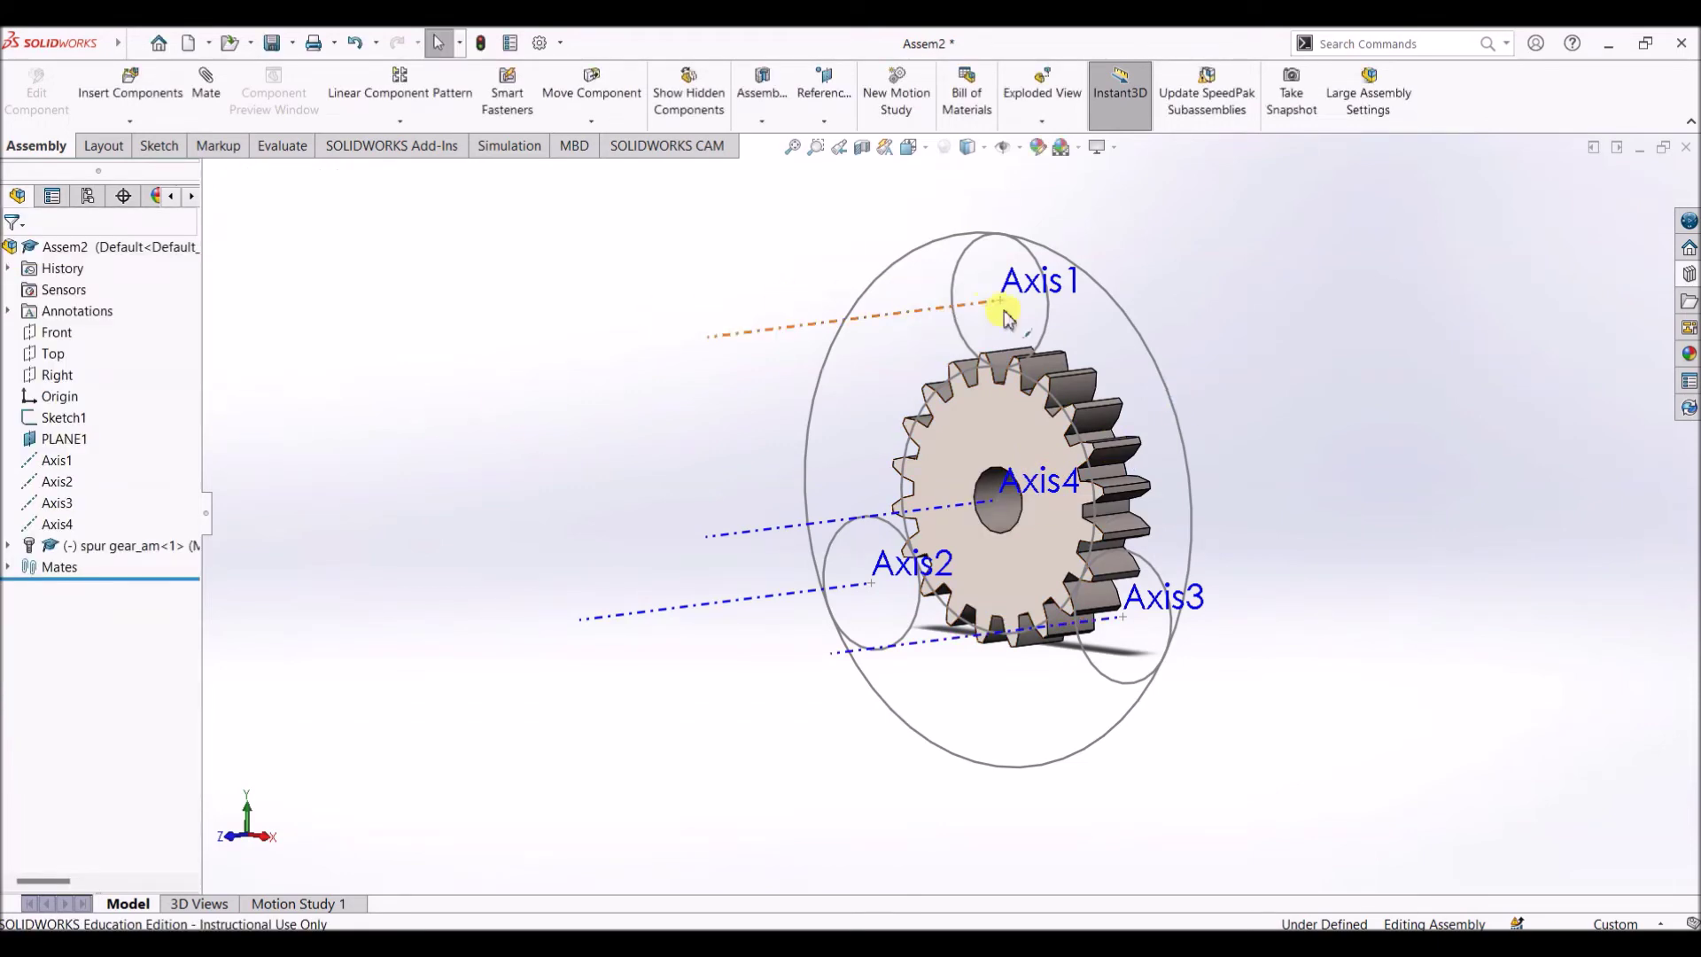
Place another Toolbox spur gear in the empty space beside the layout and configure it with 10 teeth
click(1689, 282)
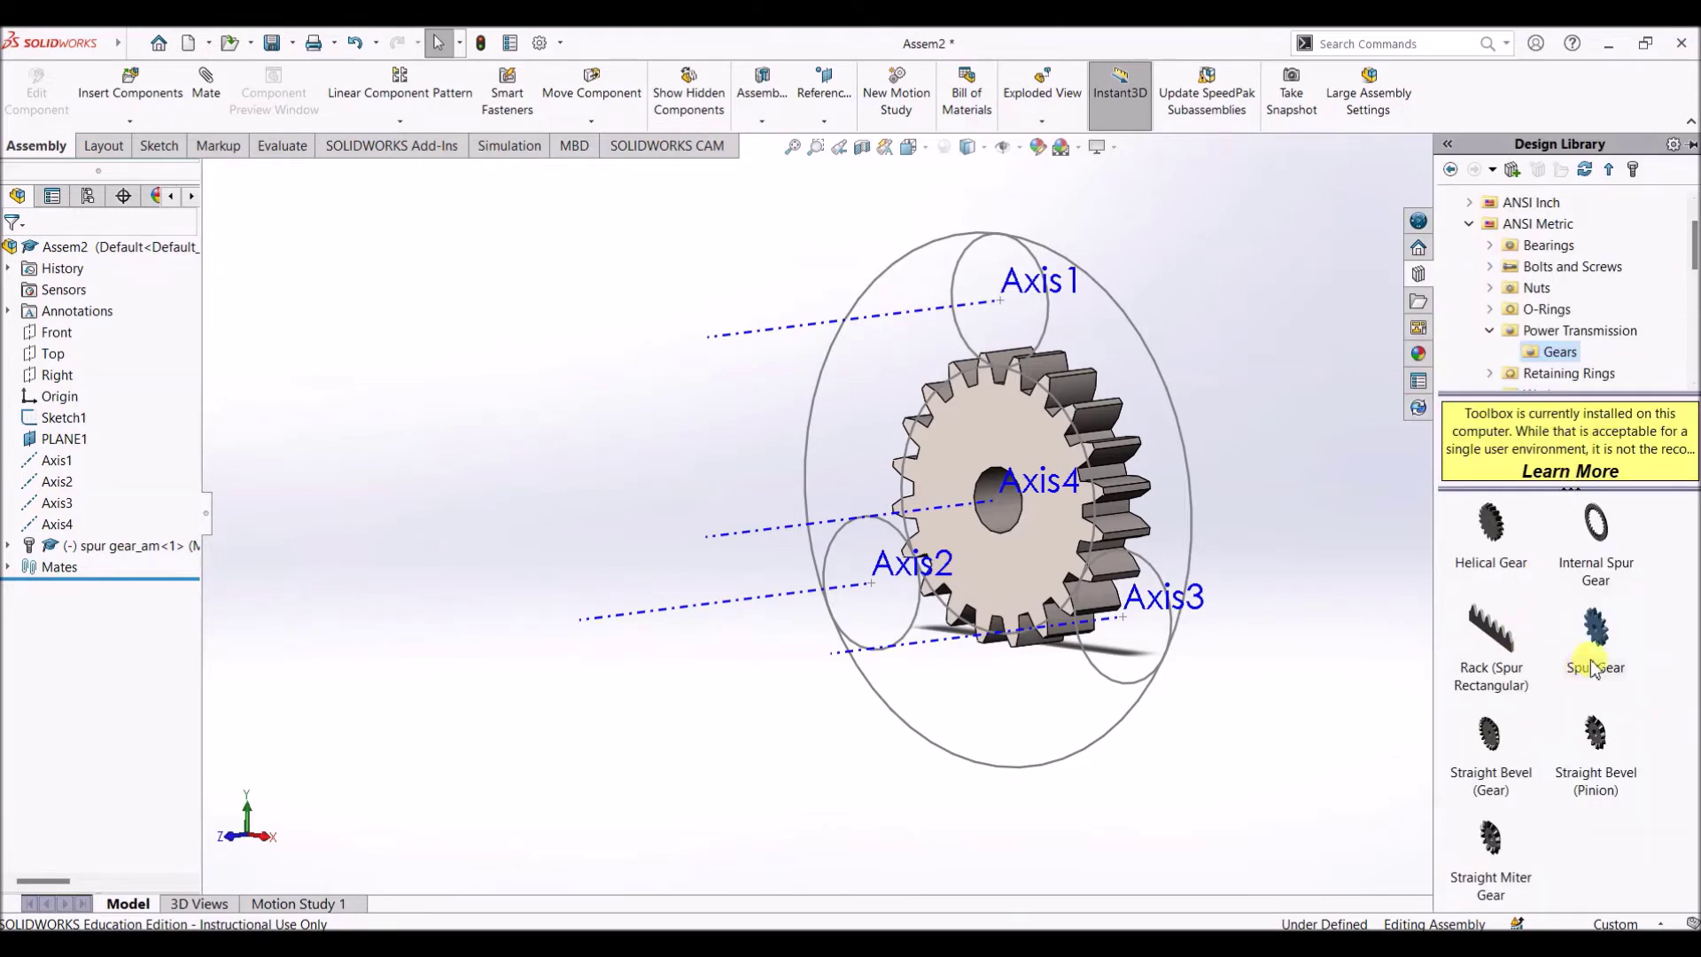
drag(1599, 656, 522, 522)
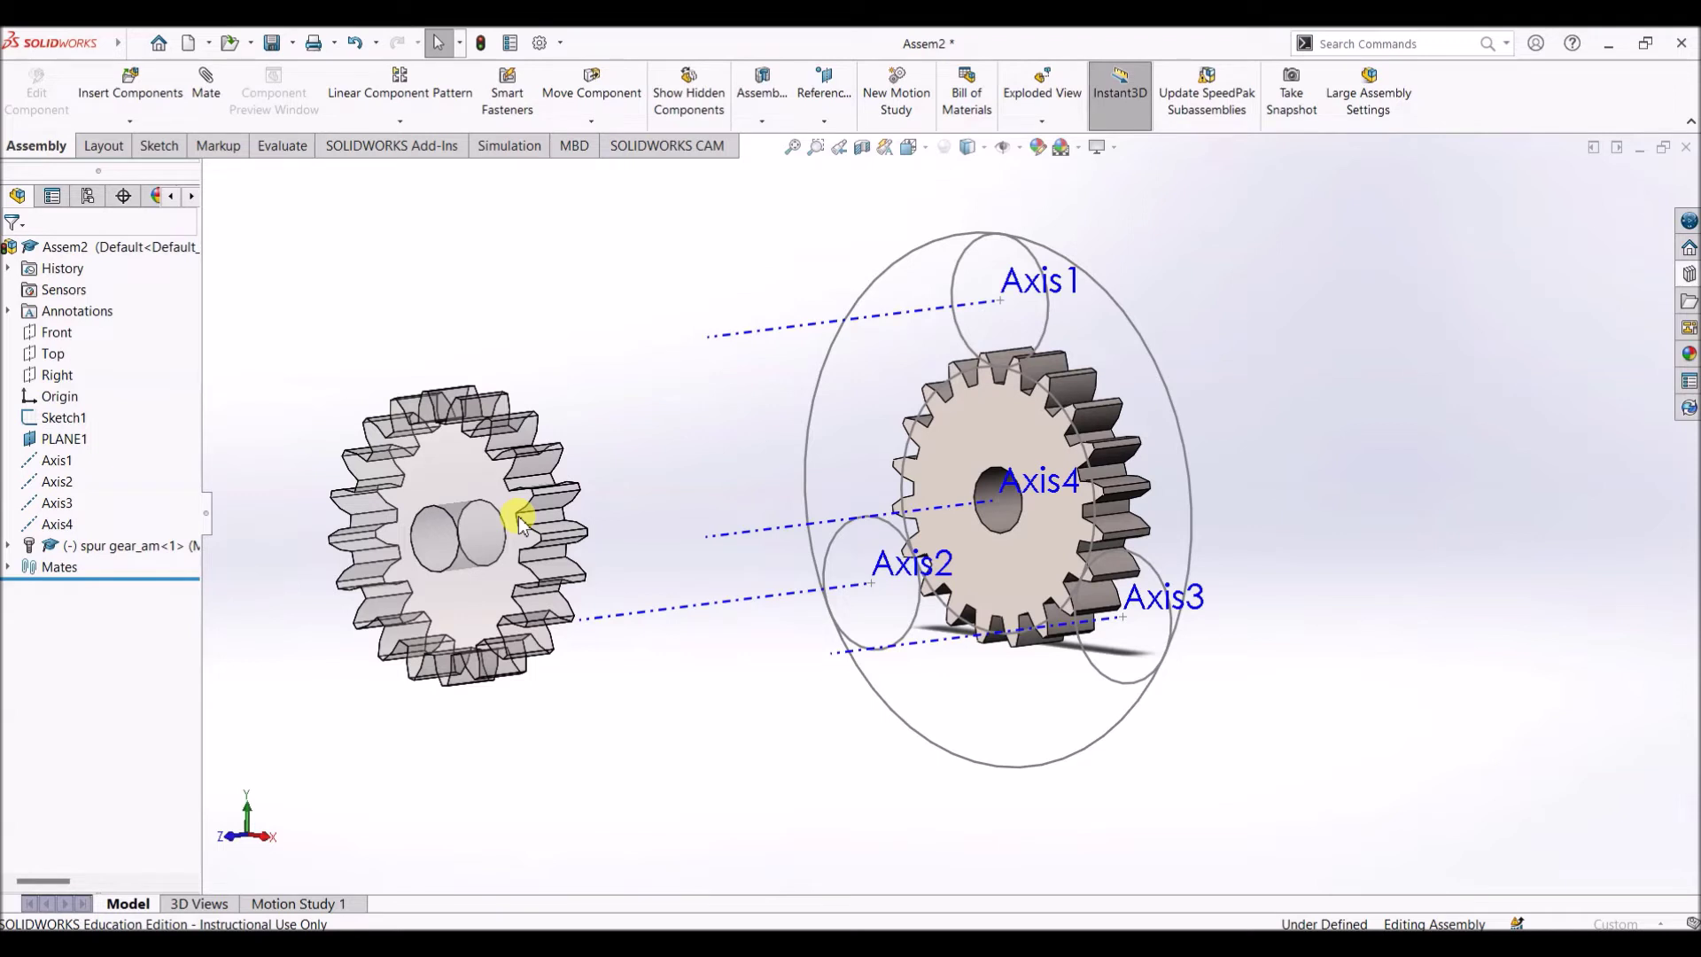
drag(520, 523, 520, 523)
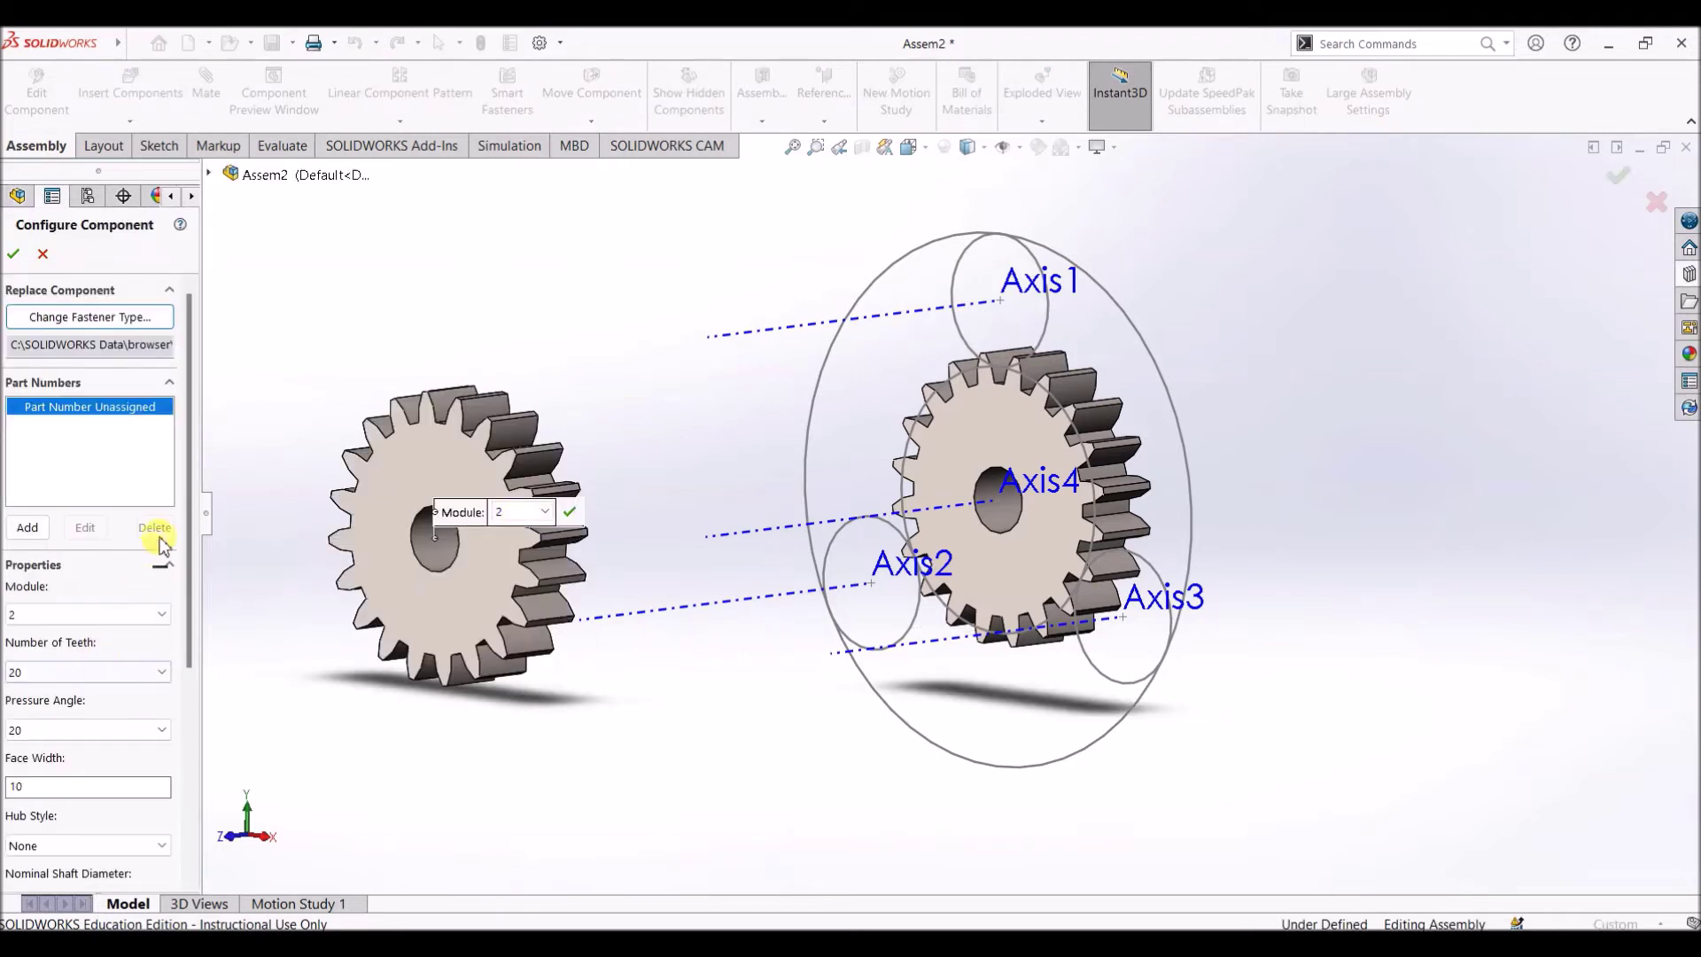
scroll(186, 523, down, 3)
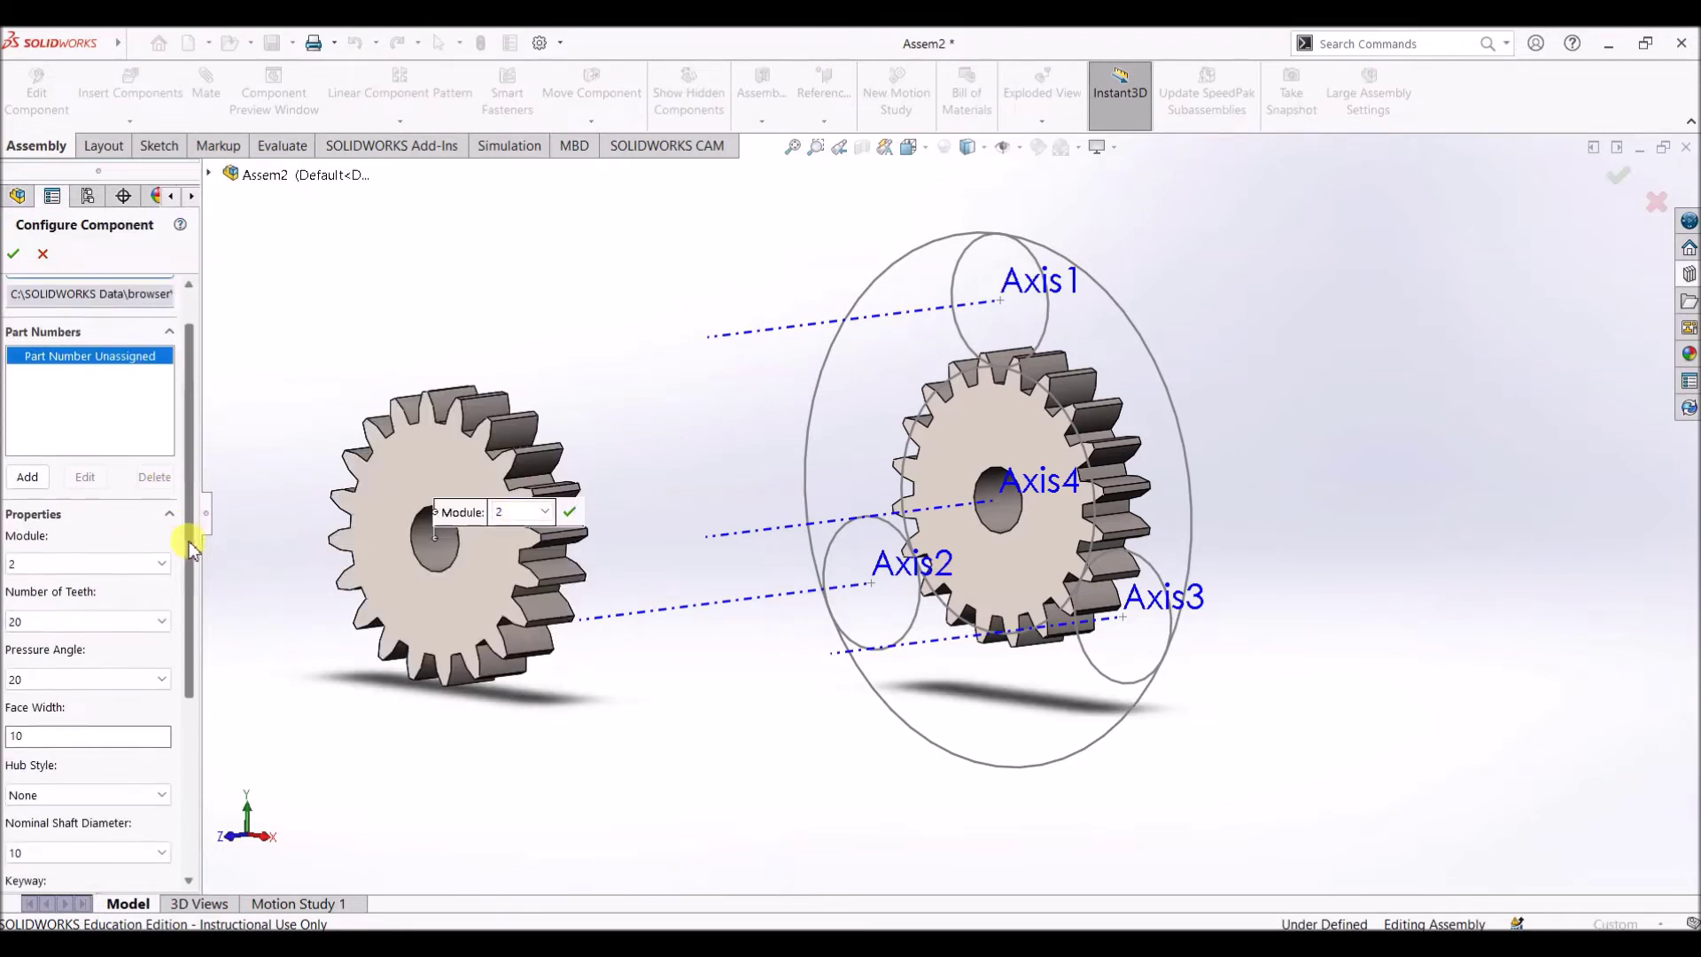
click(161, 583)
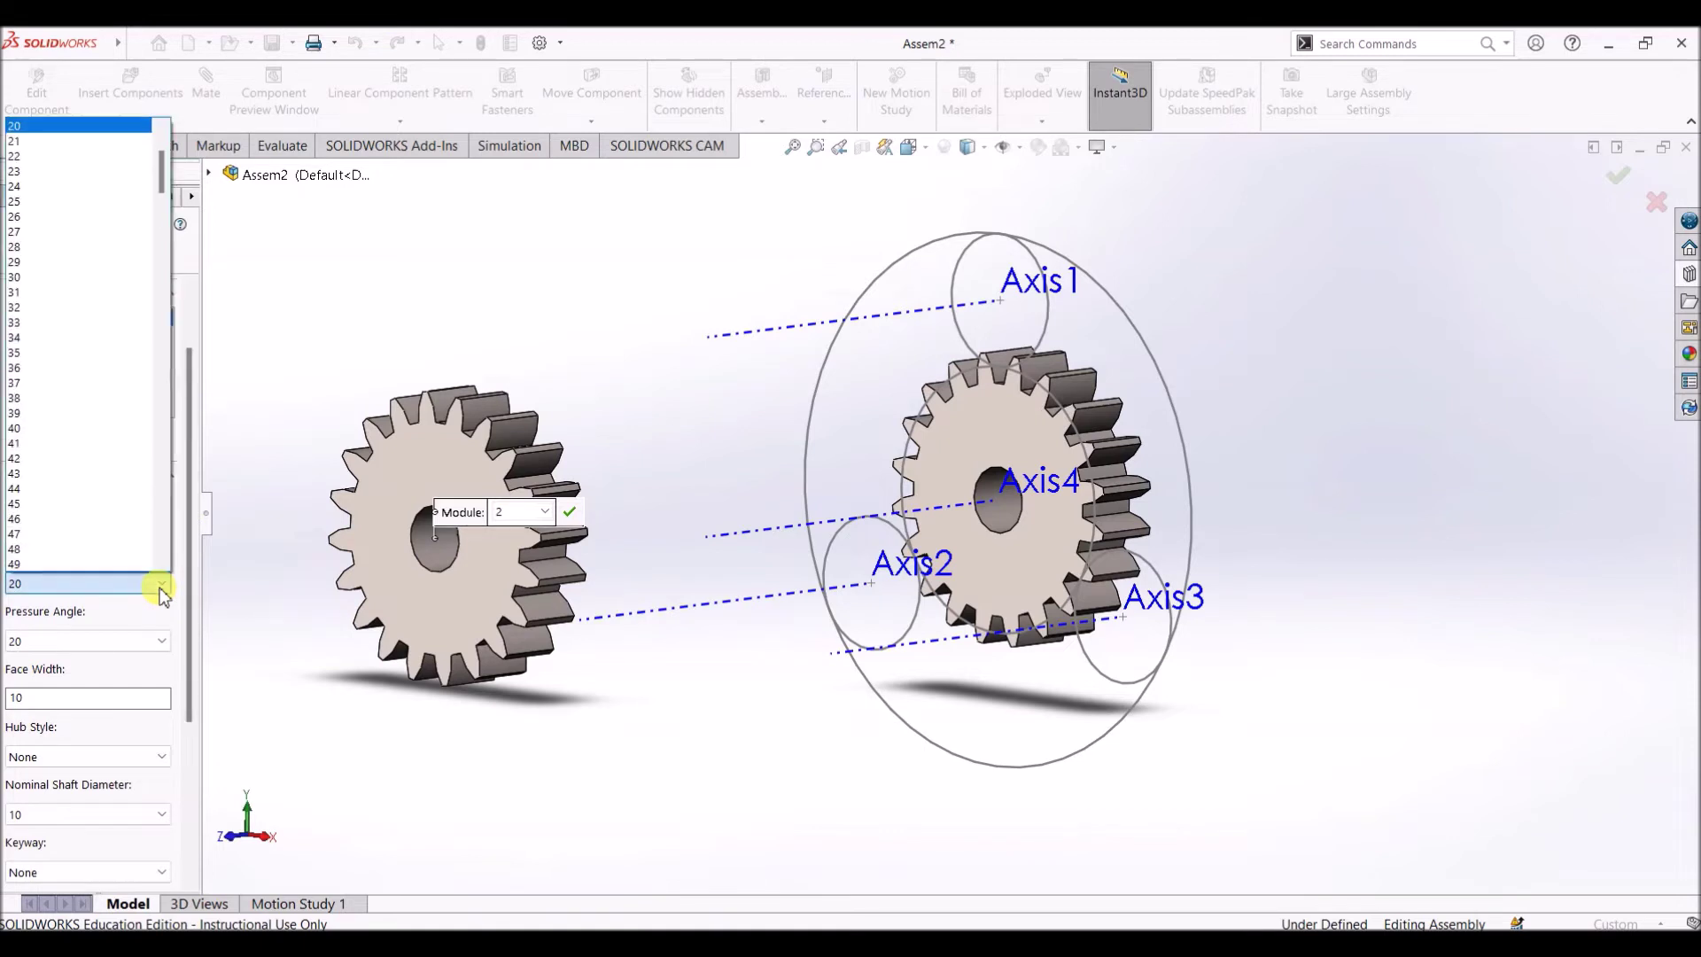
scroll(86, 265, up, 2)
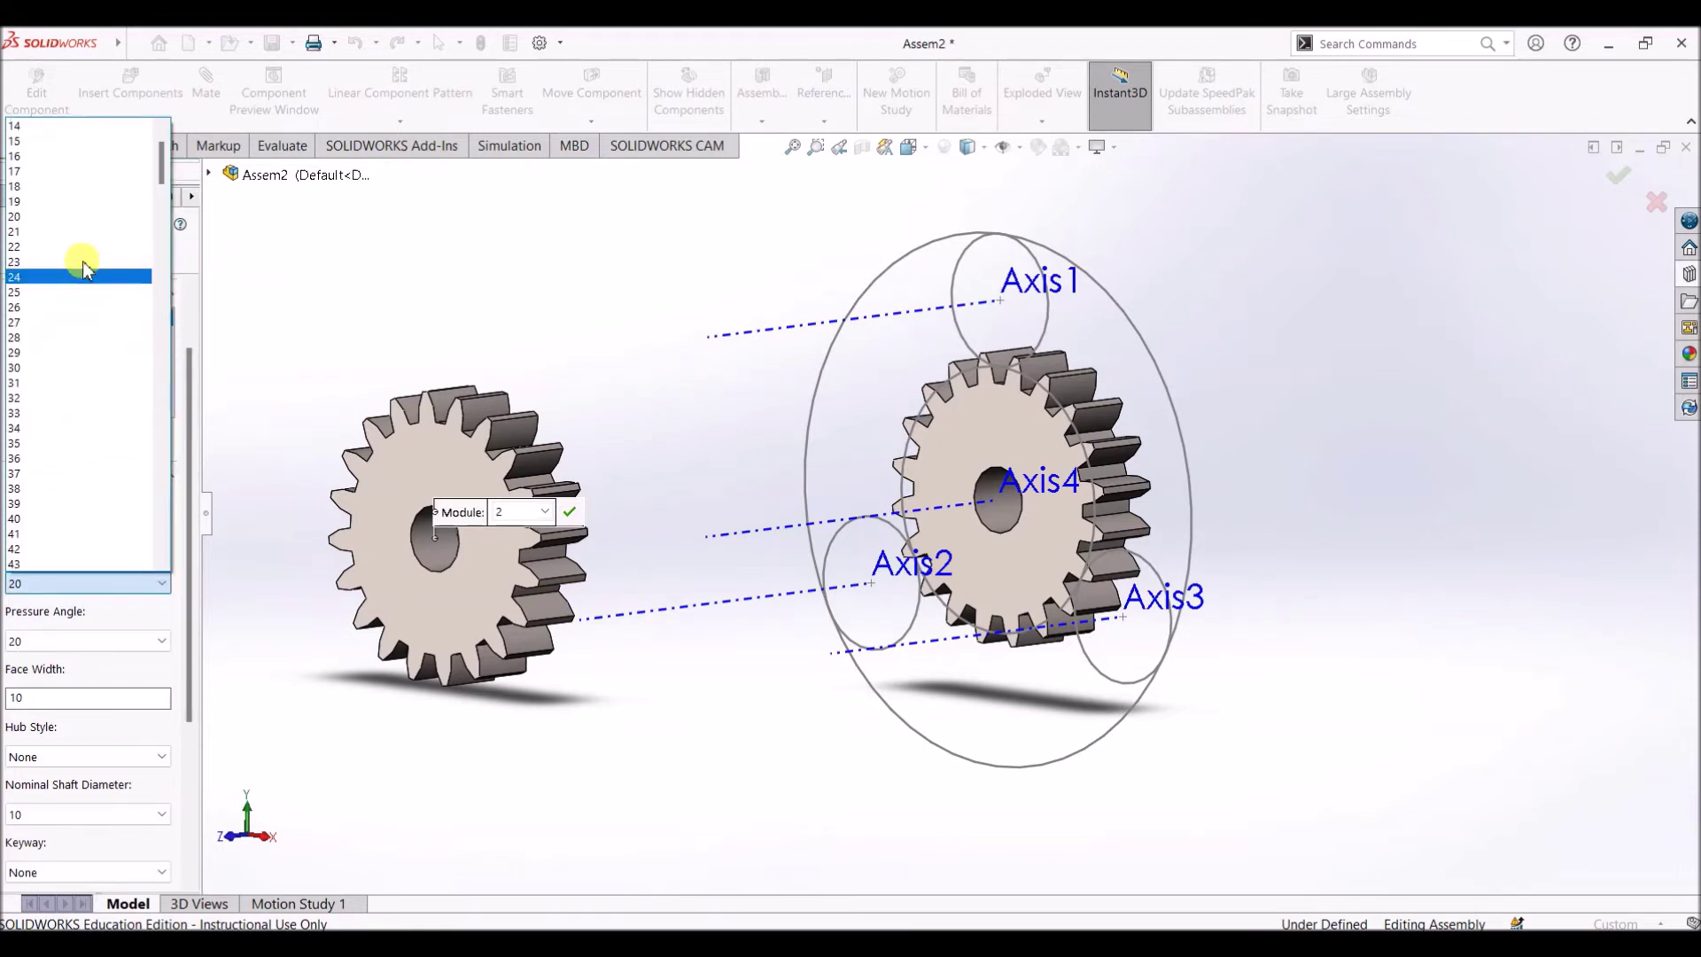
scroll(71, 173, up, 1)
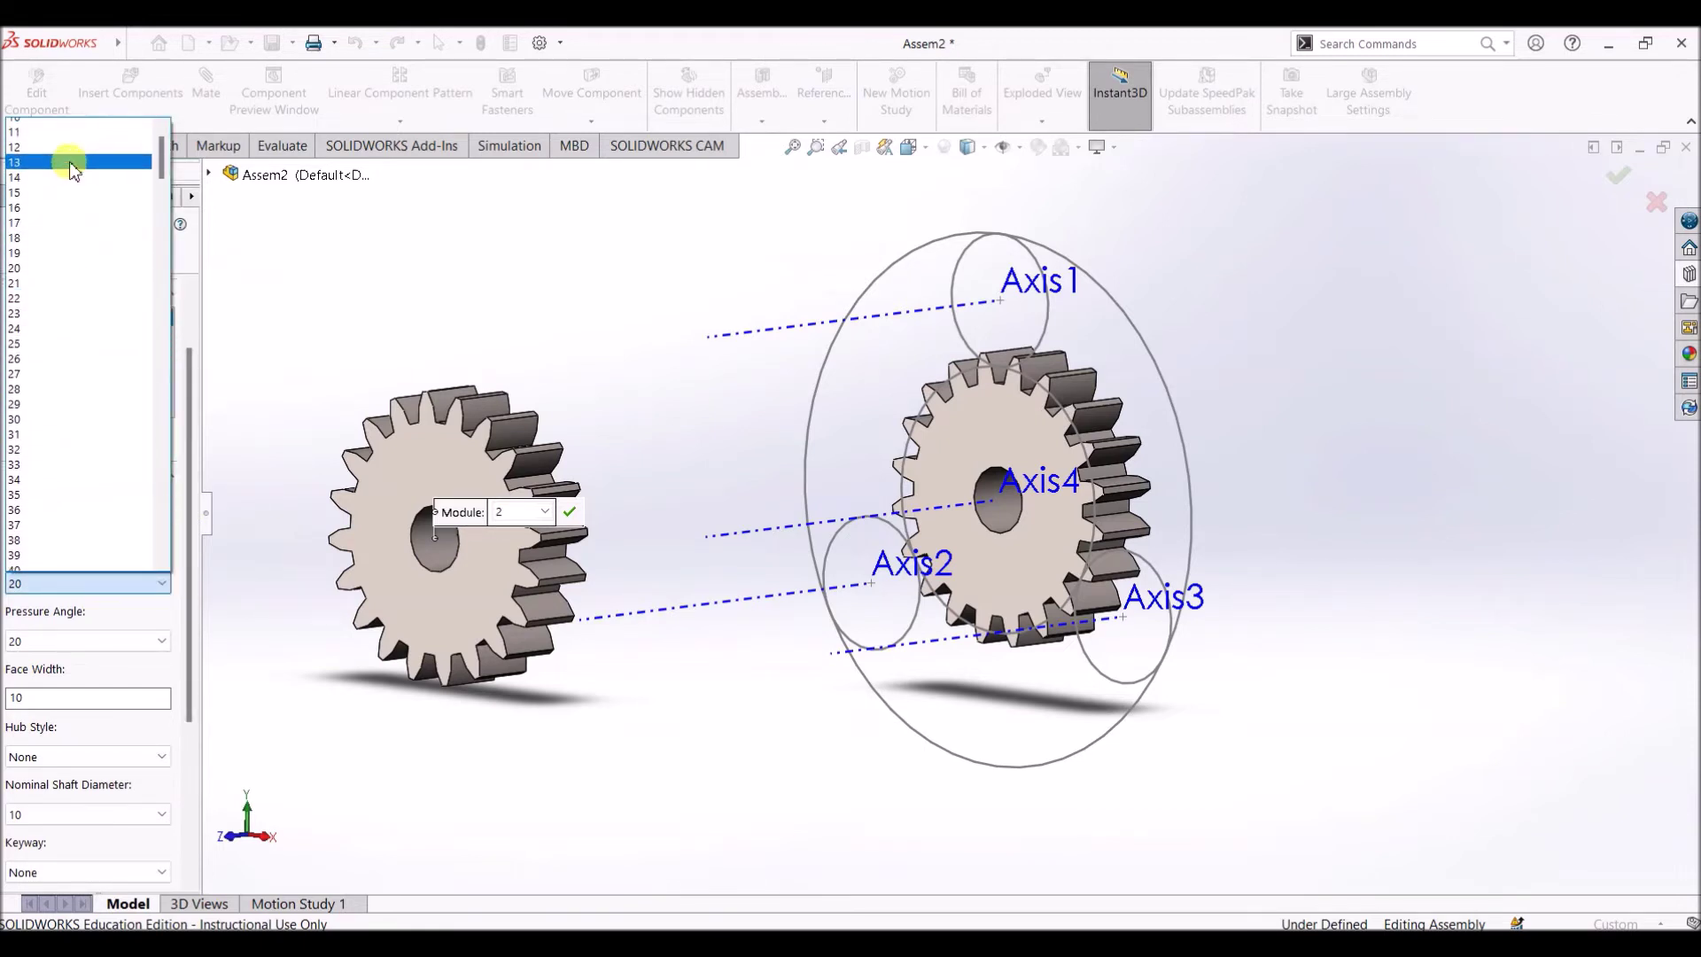
click(69, 128)
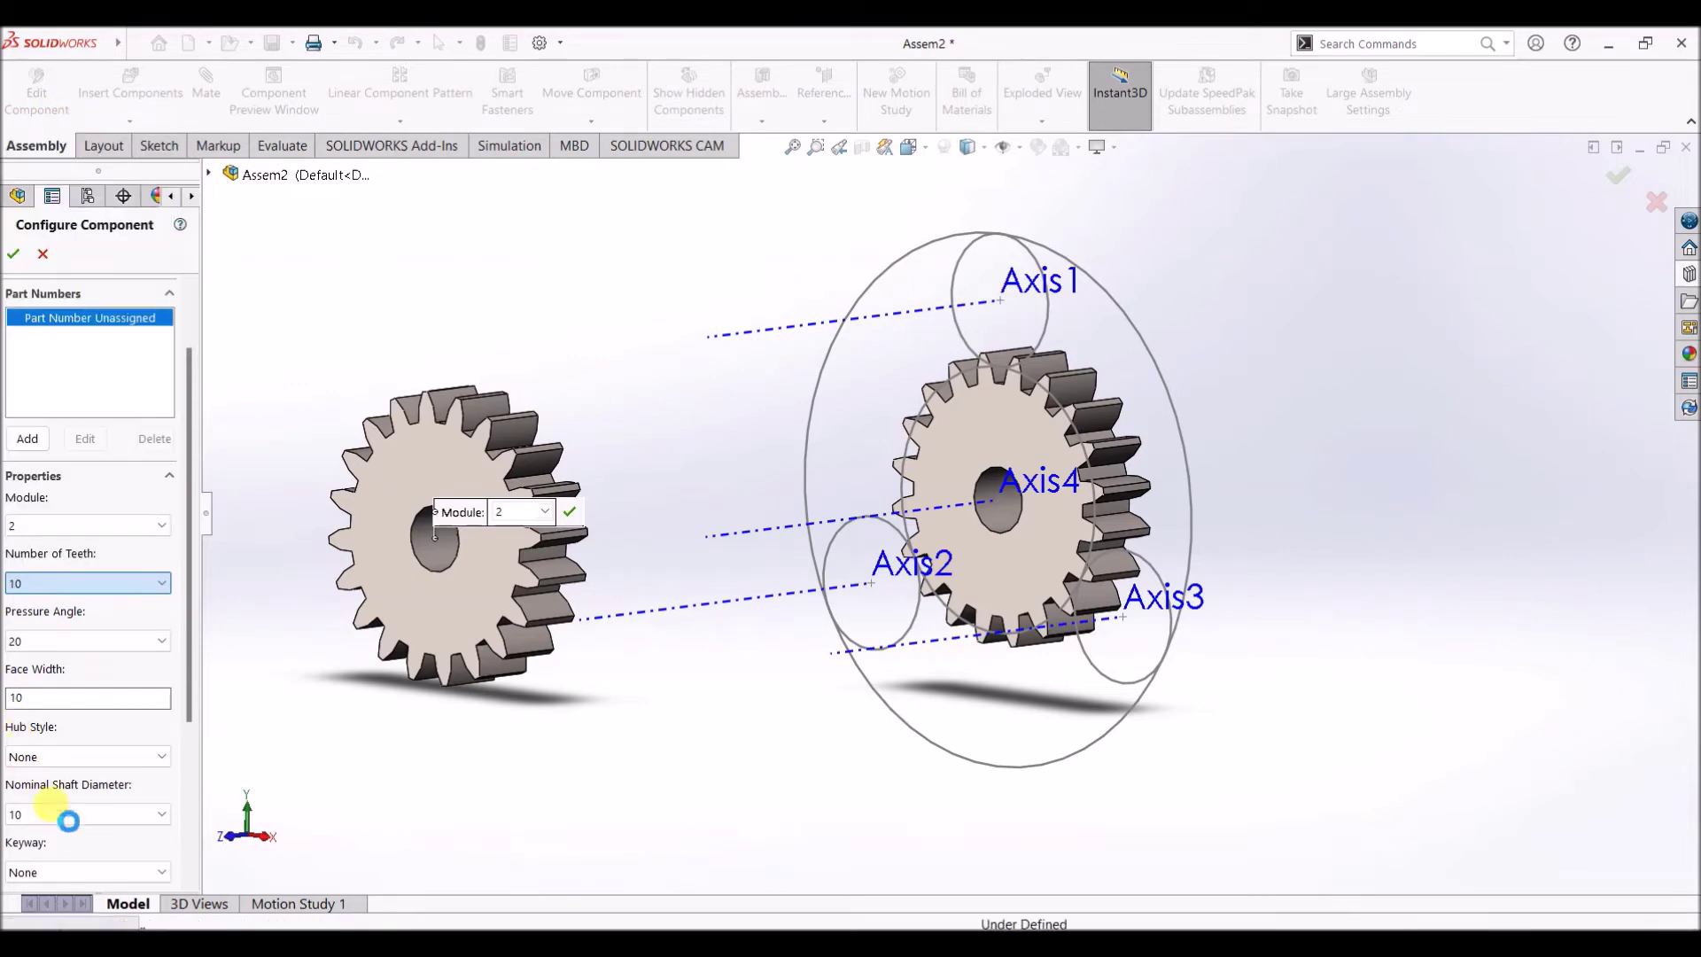
drag(187, 665, 184, 721)
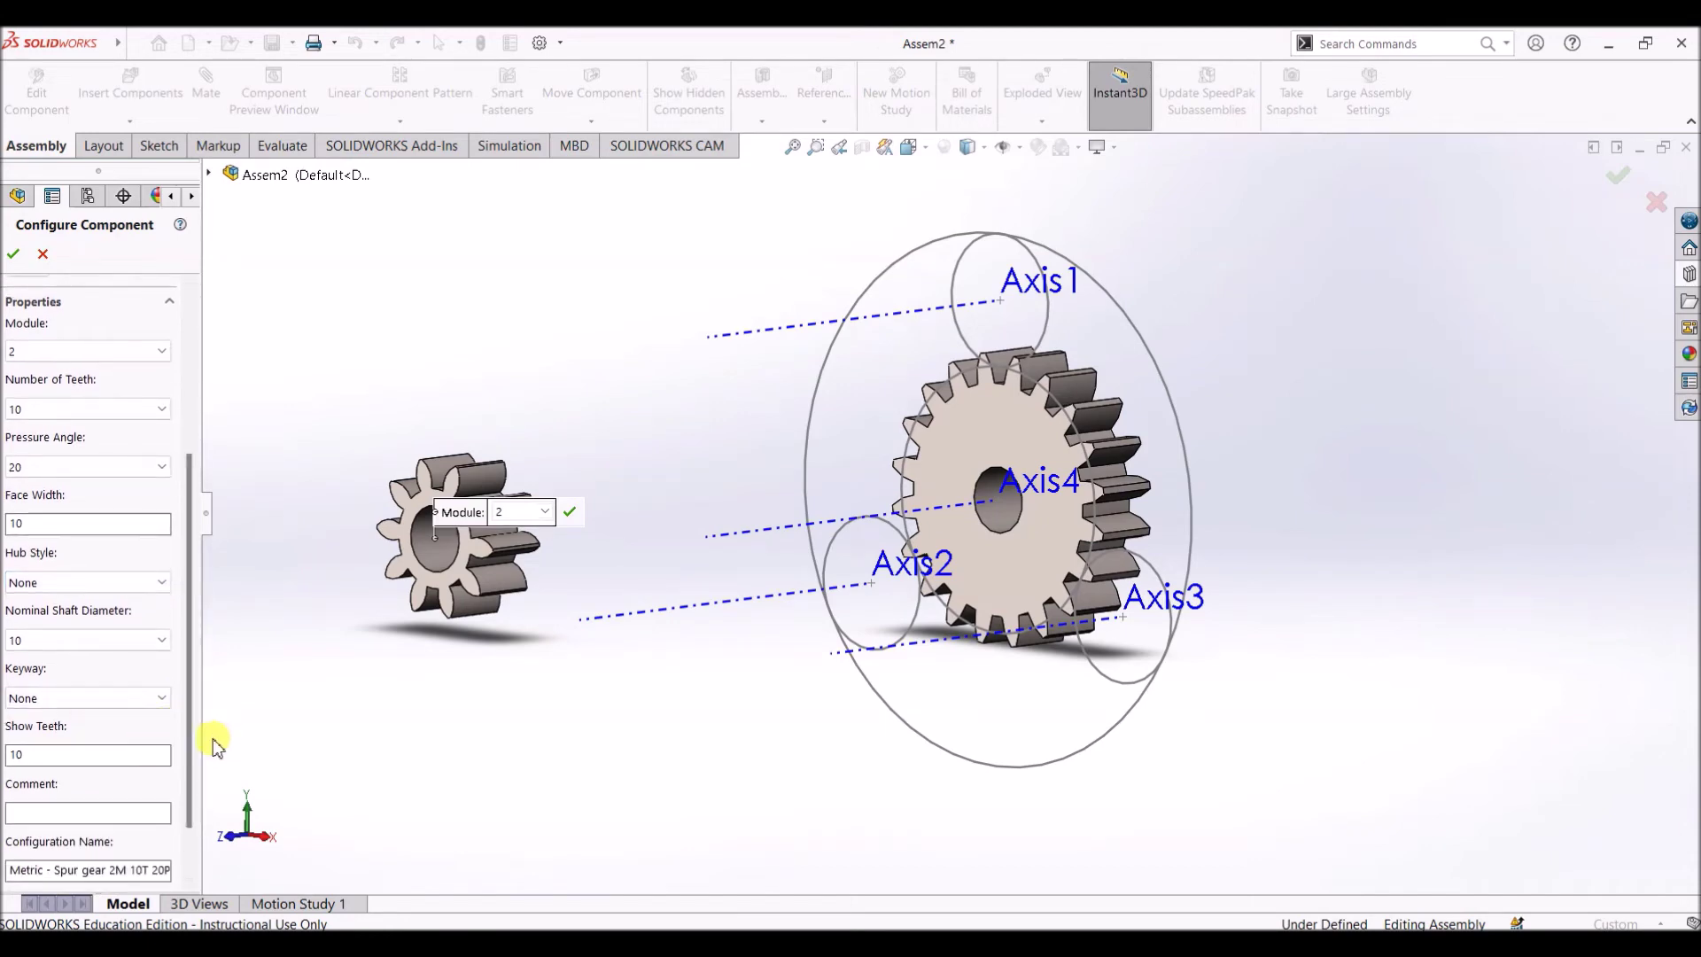
click(11, 257)
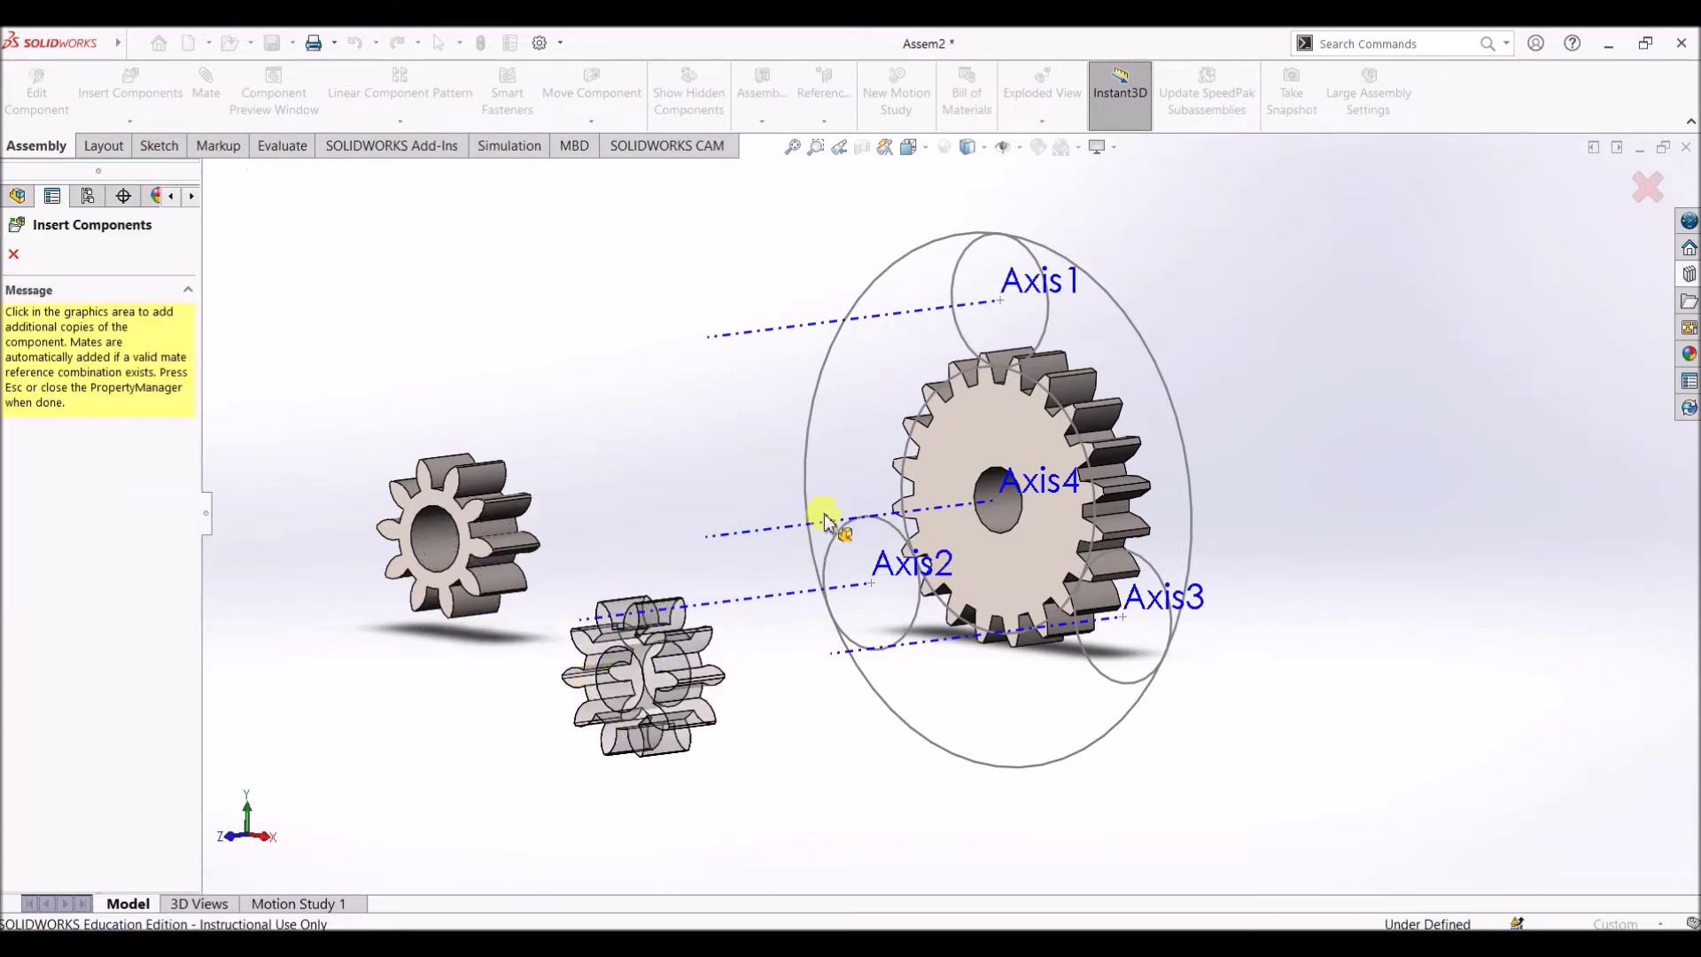
Place two more copies of the 10-tooth gear, one near Axis1 and one near Axis3, and stop inserting
click(943, 297)
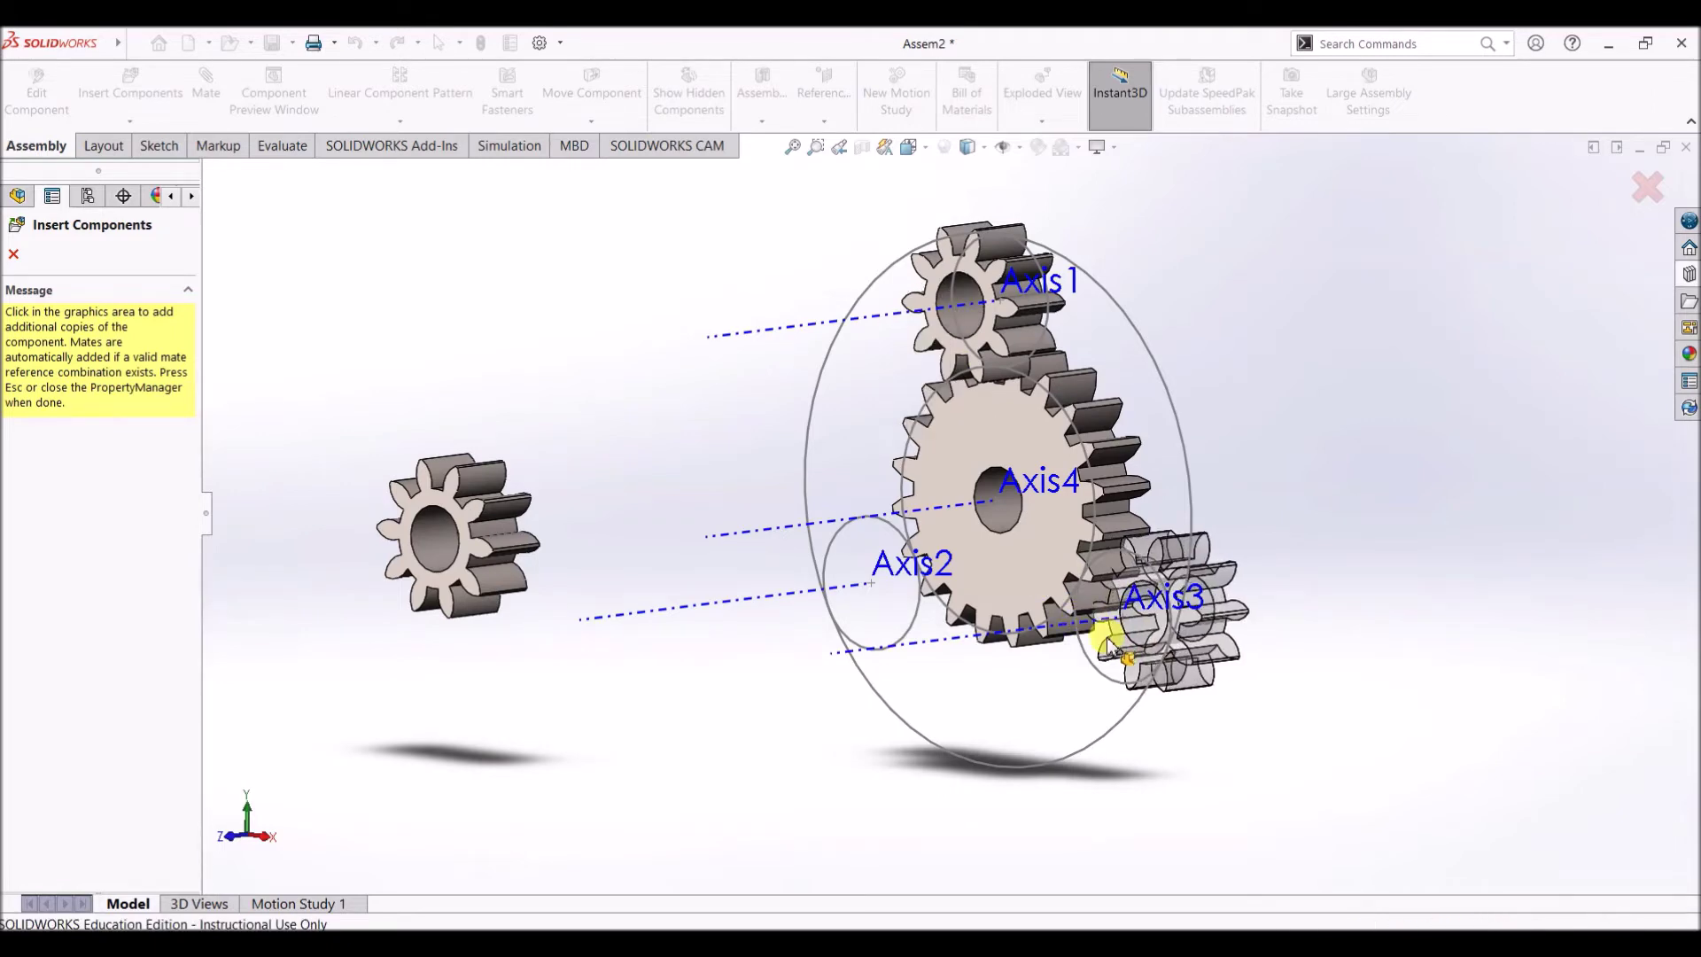
click(1109, 636)
key(Escape)
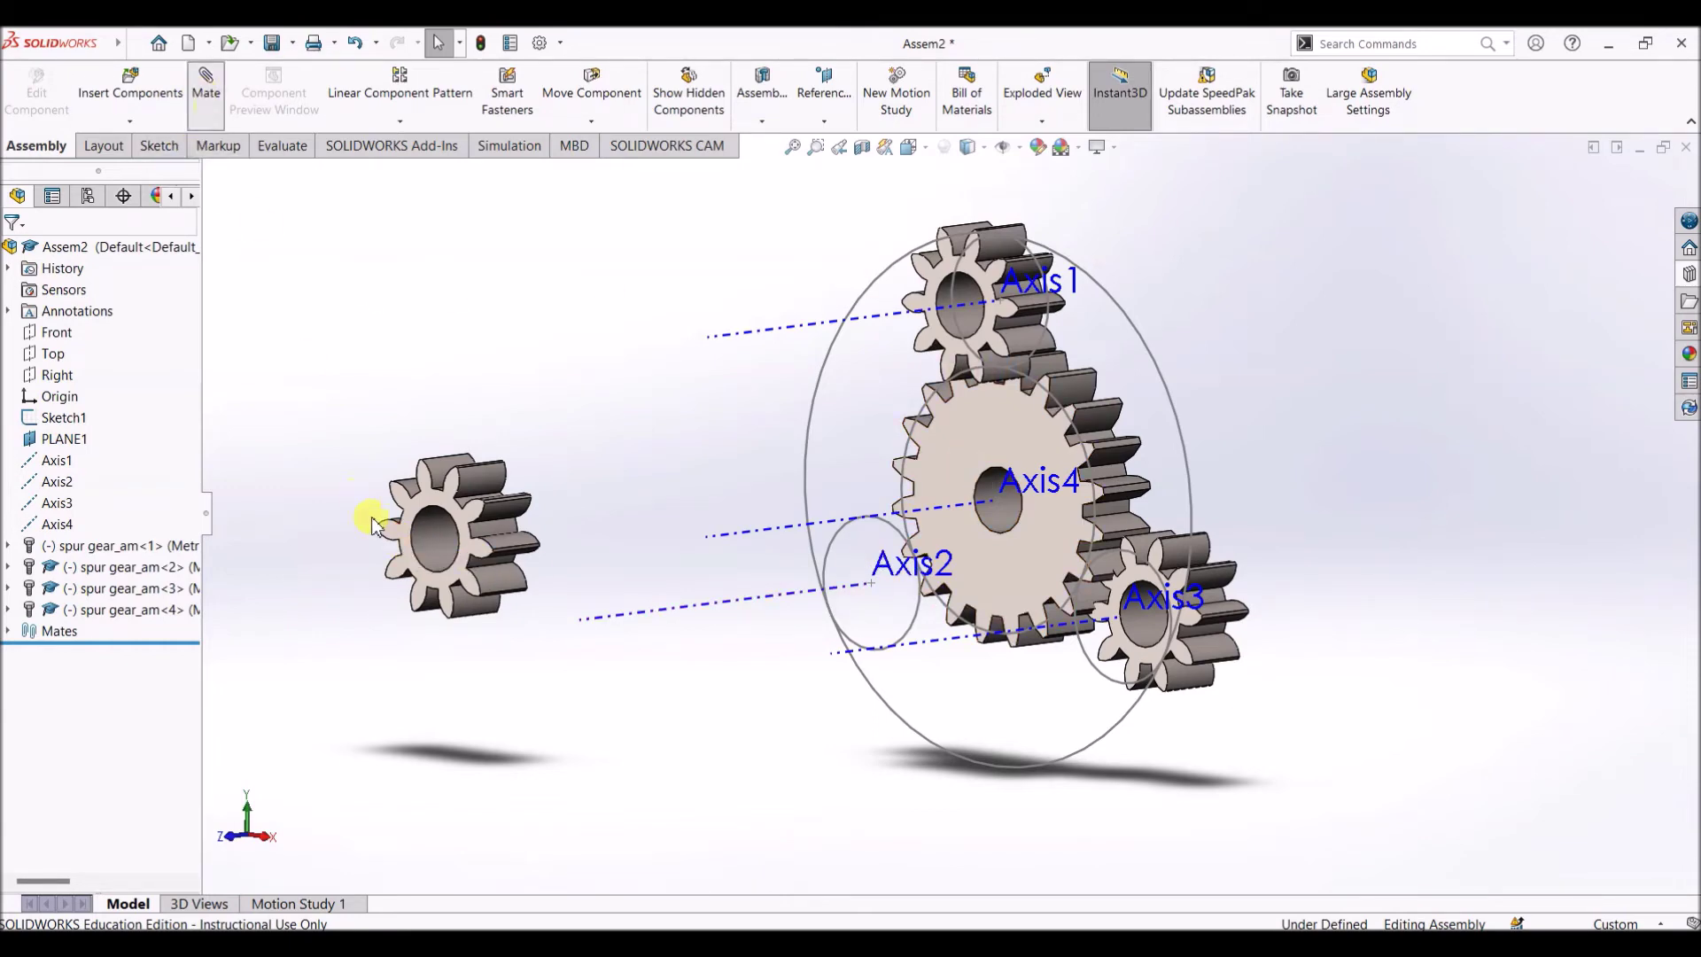
Mate the detached 10-tooth gear's bore concentric with Axis2 and the upper 10-tooth gear's bore concentric with Axis1
click(436, 549)
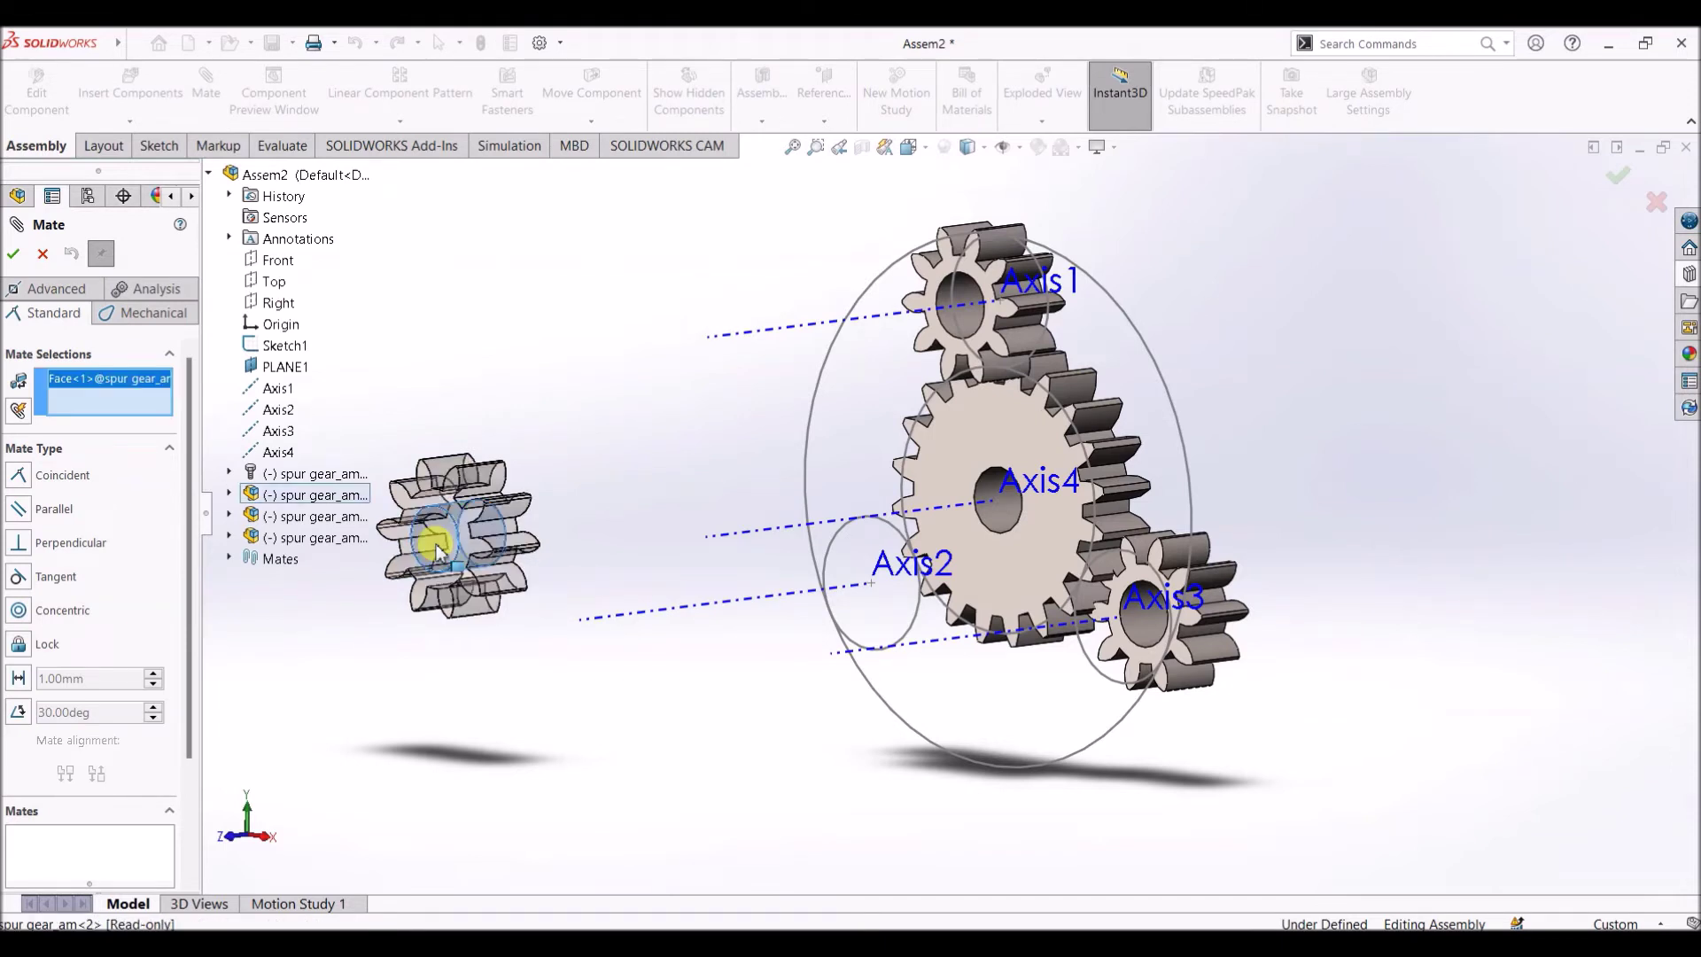
click(777, 602)
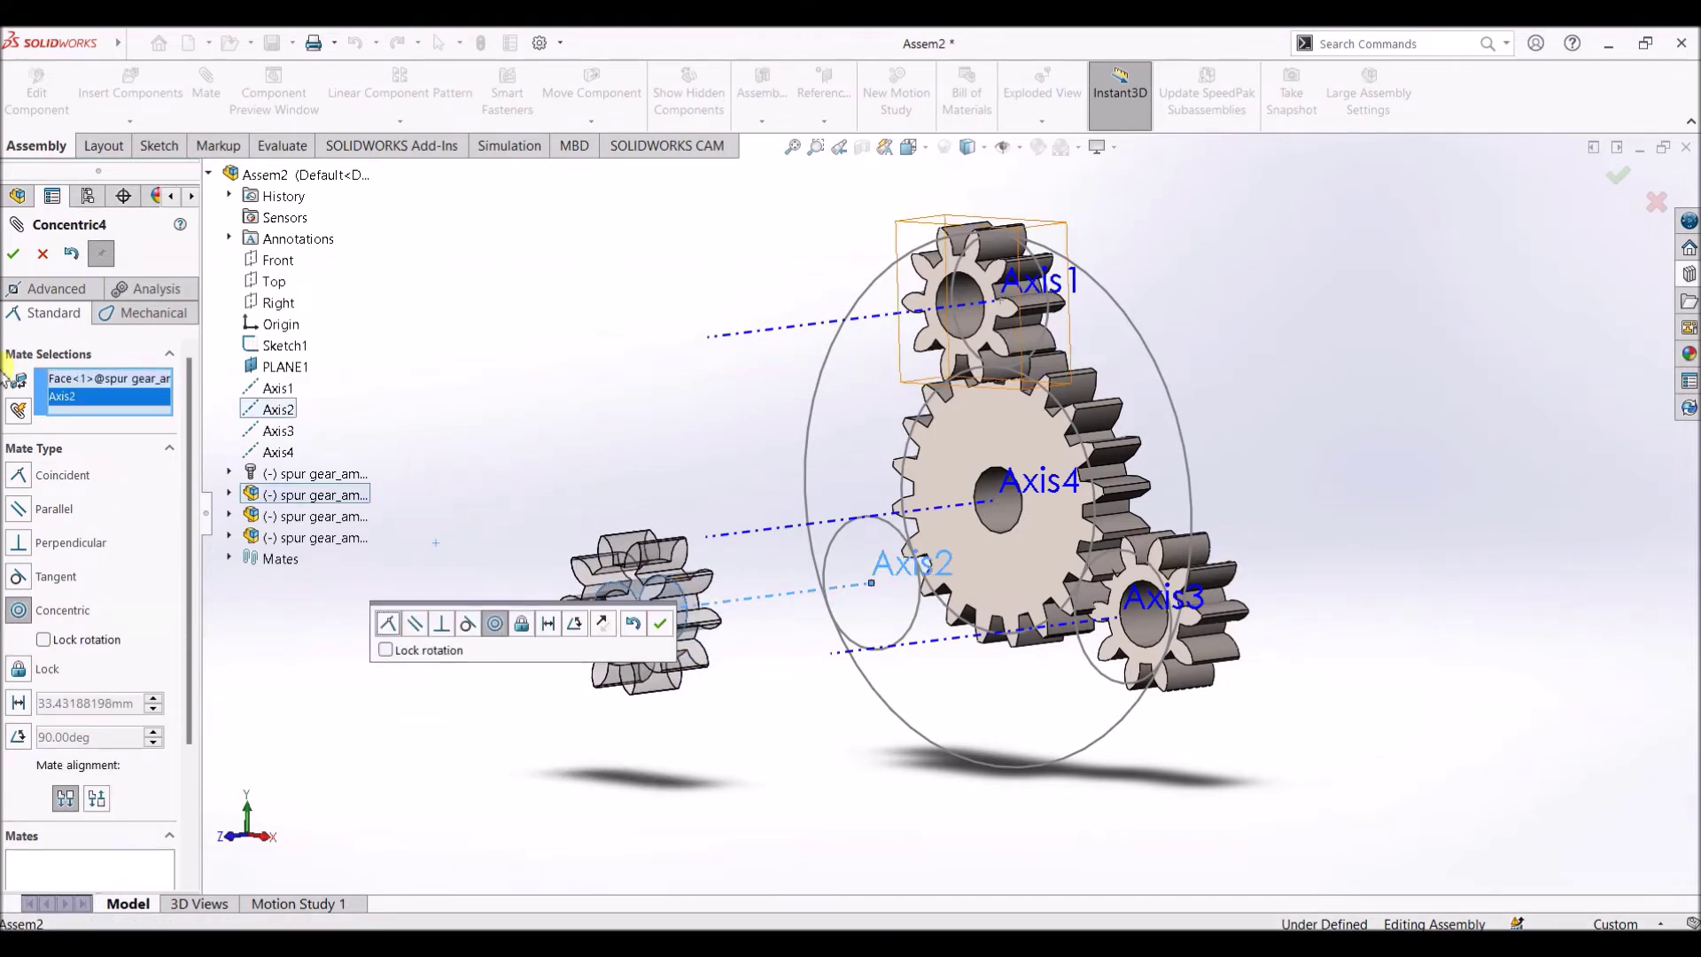
click(13, 255)
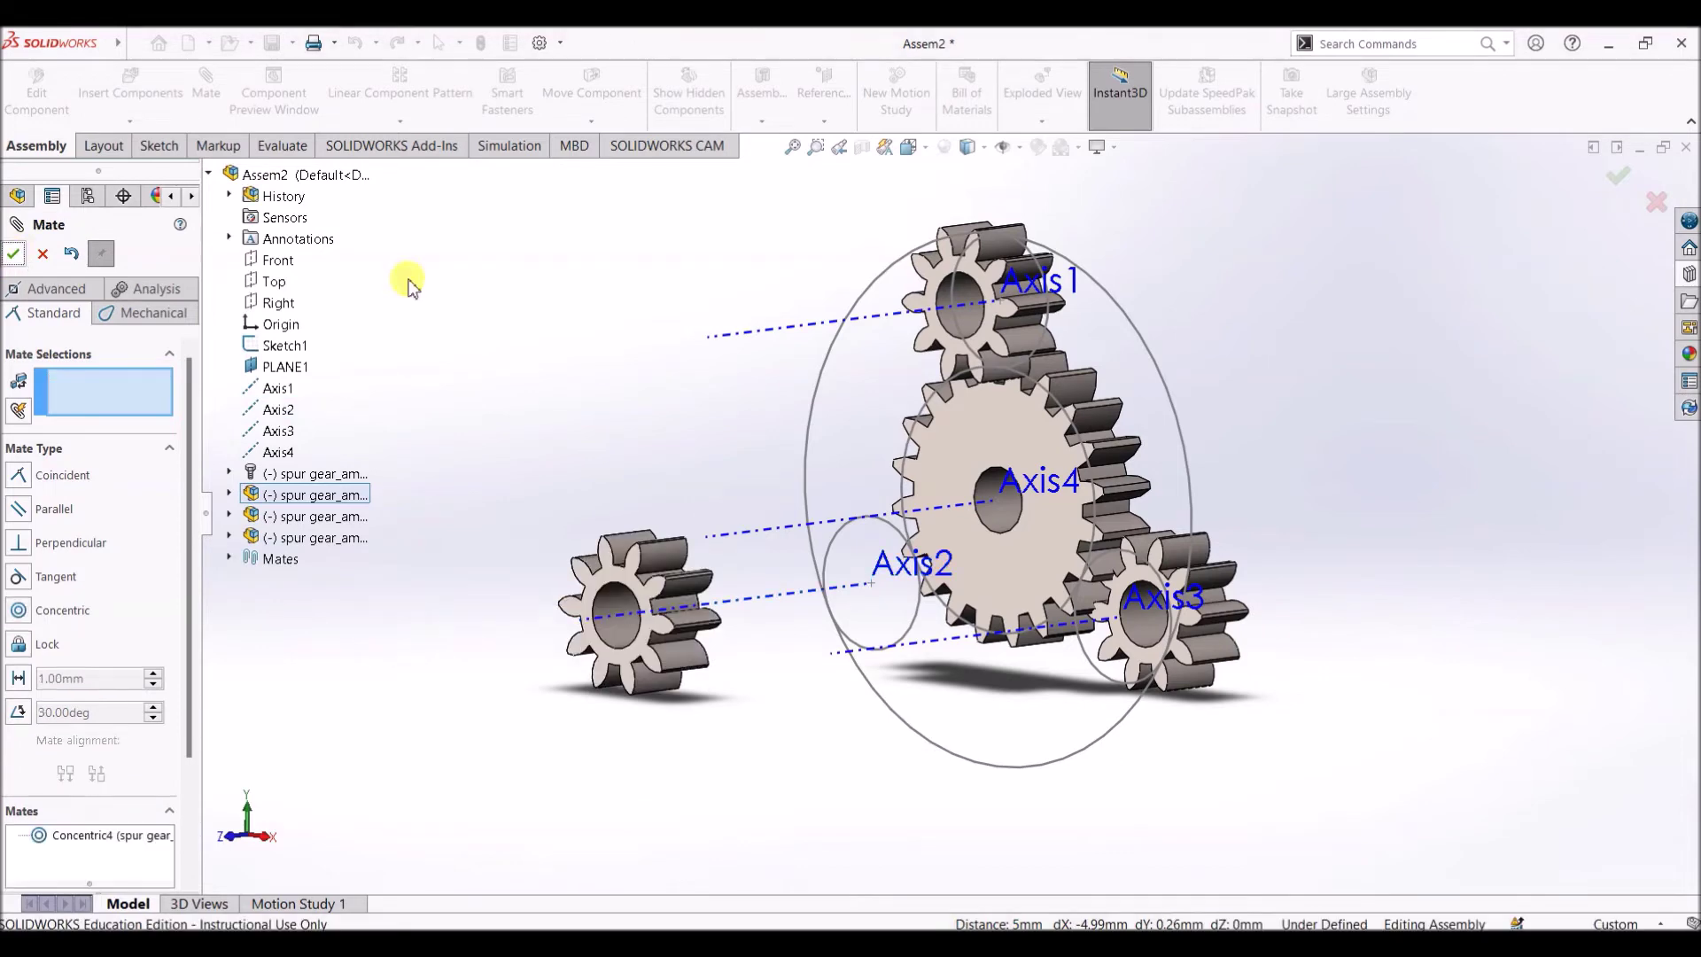
click(959, 293)
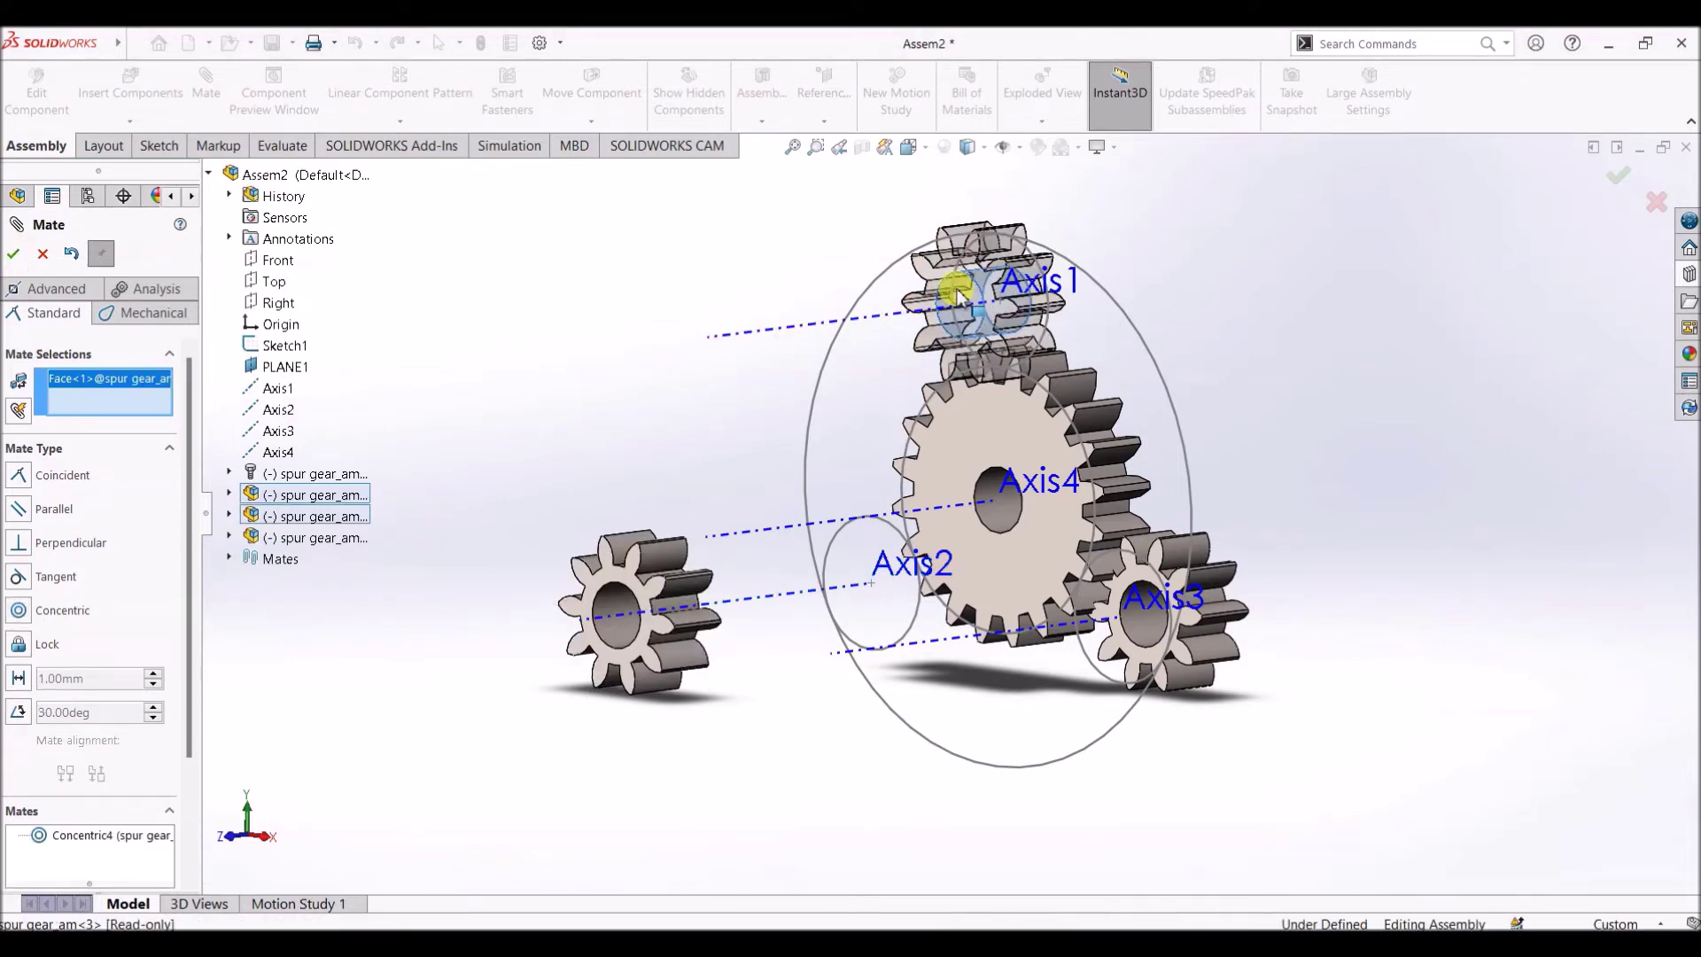
click(776, 336)
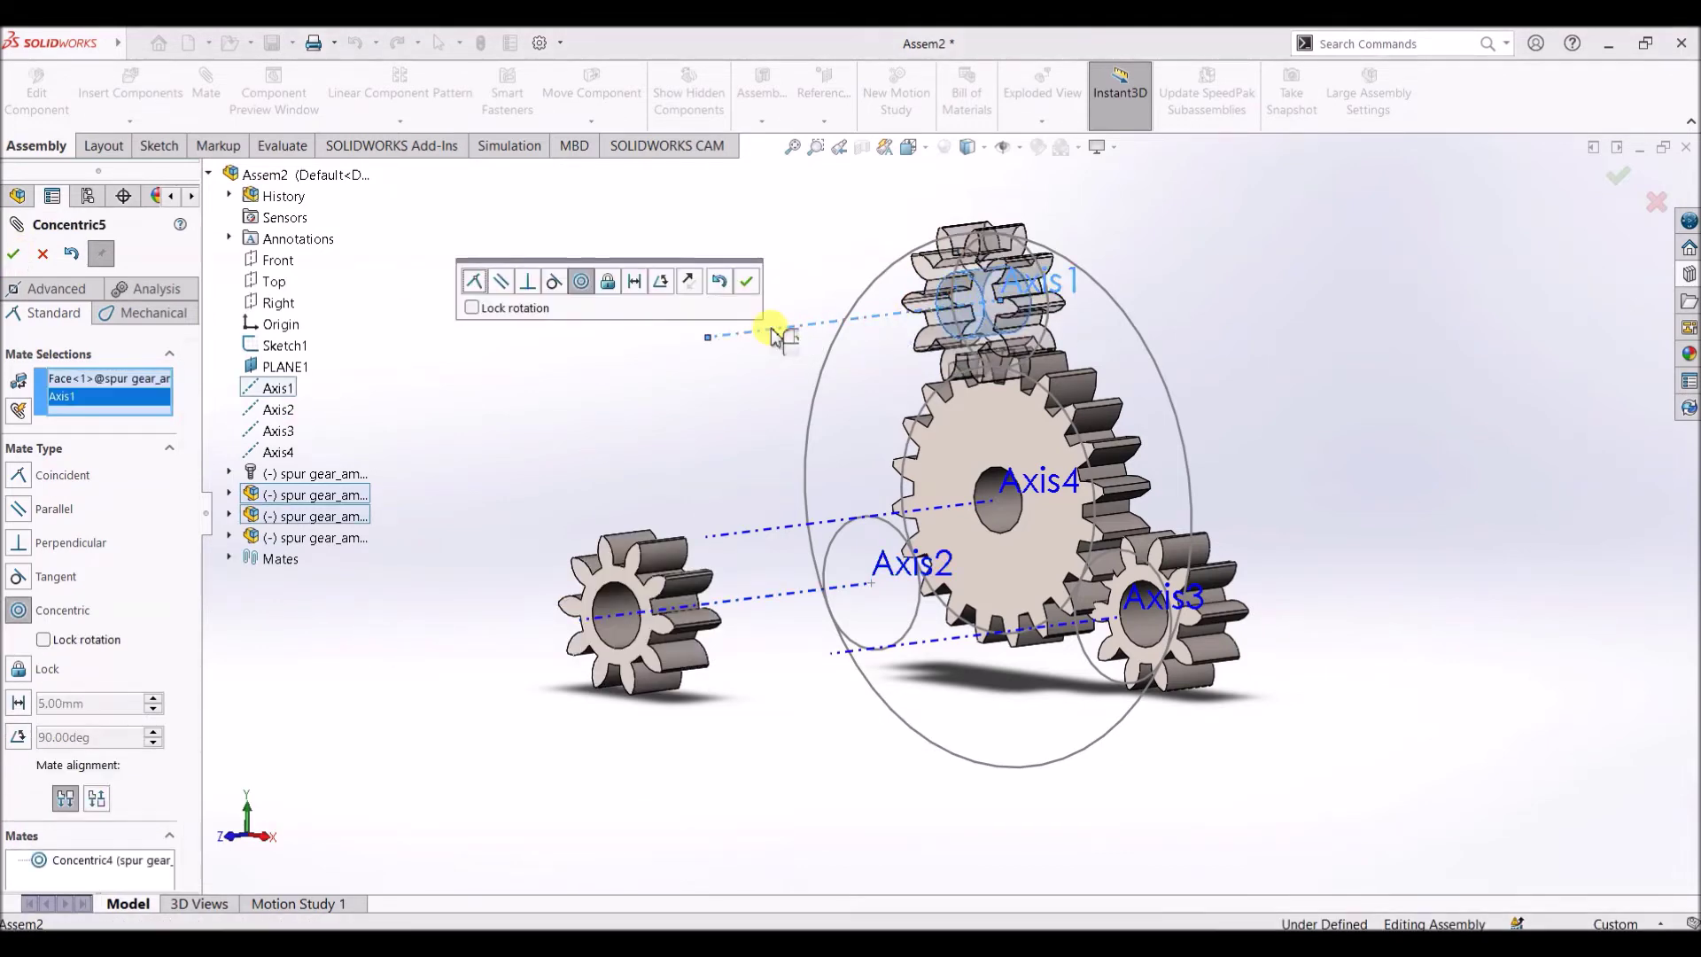
click(15, 257)
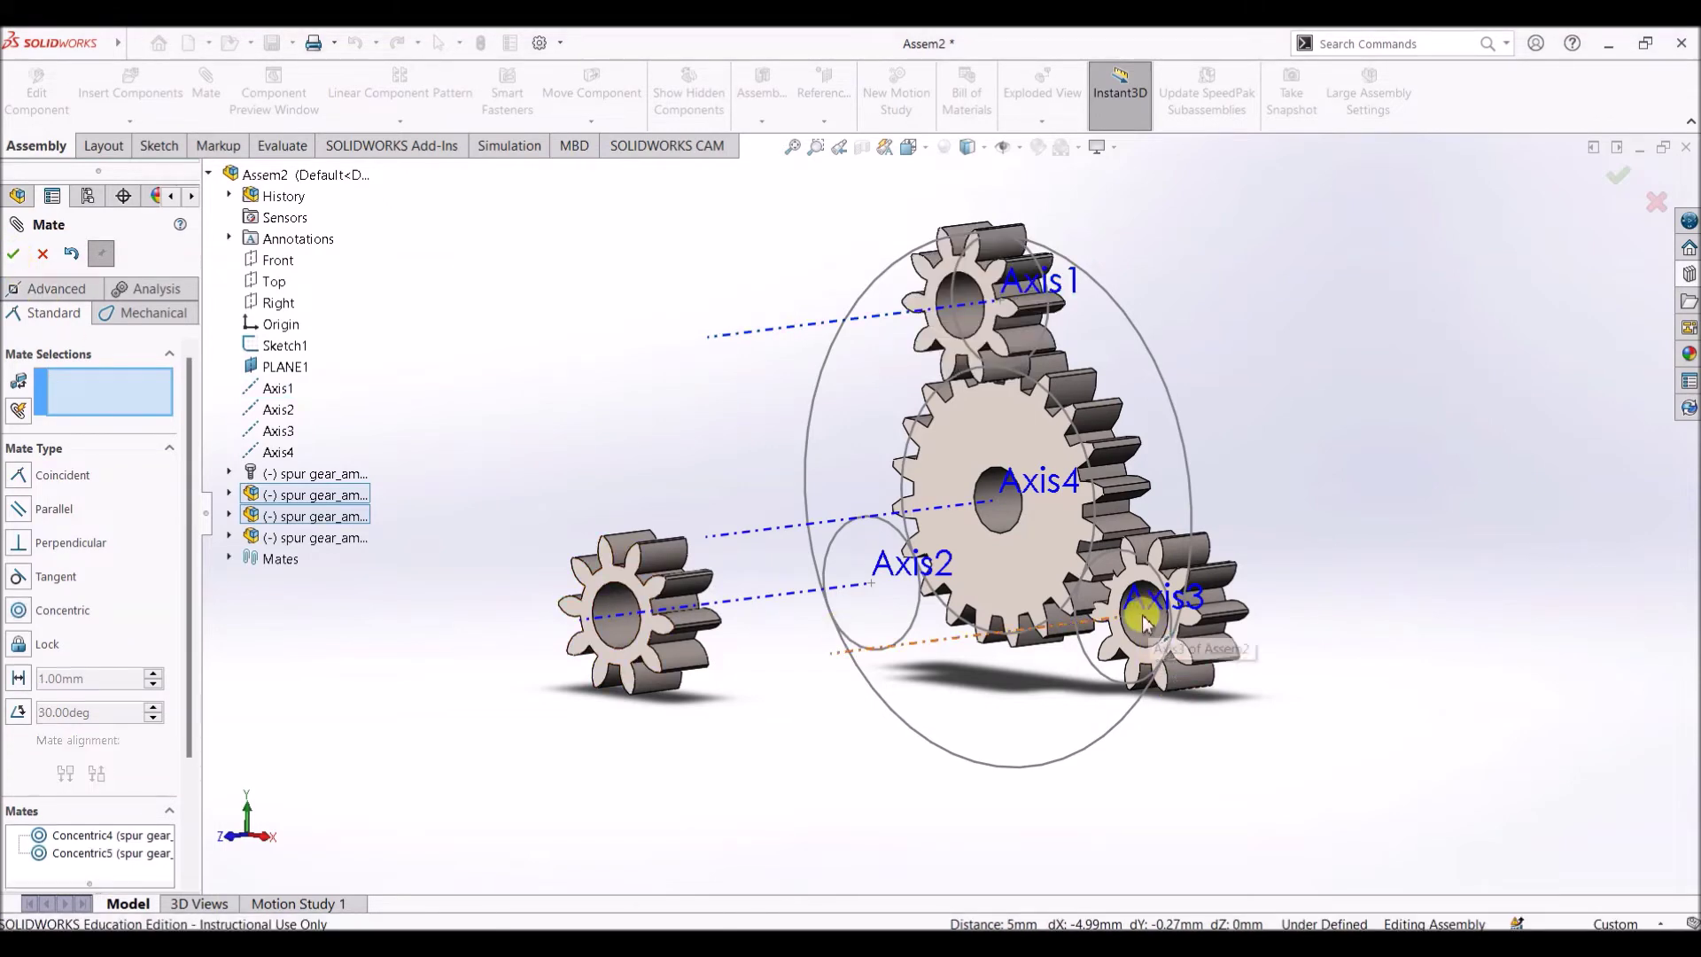
Mate the lower 10-tooth gear's bore concentric with Axis3
scroll(1143, 623, down, 6)
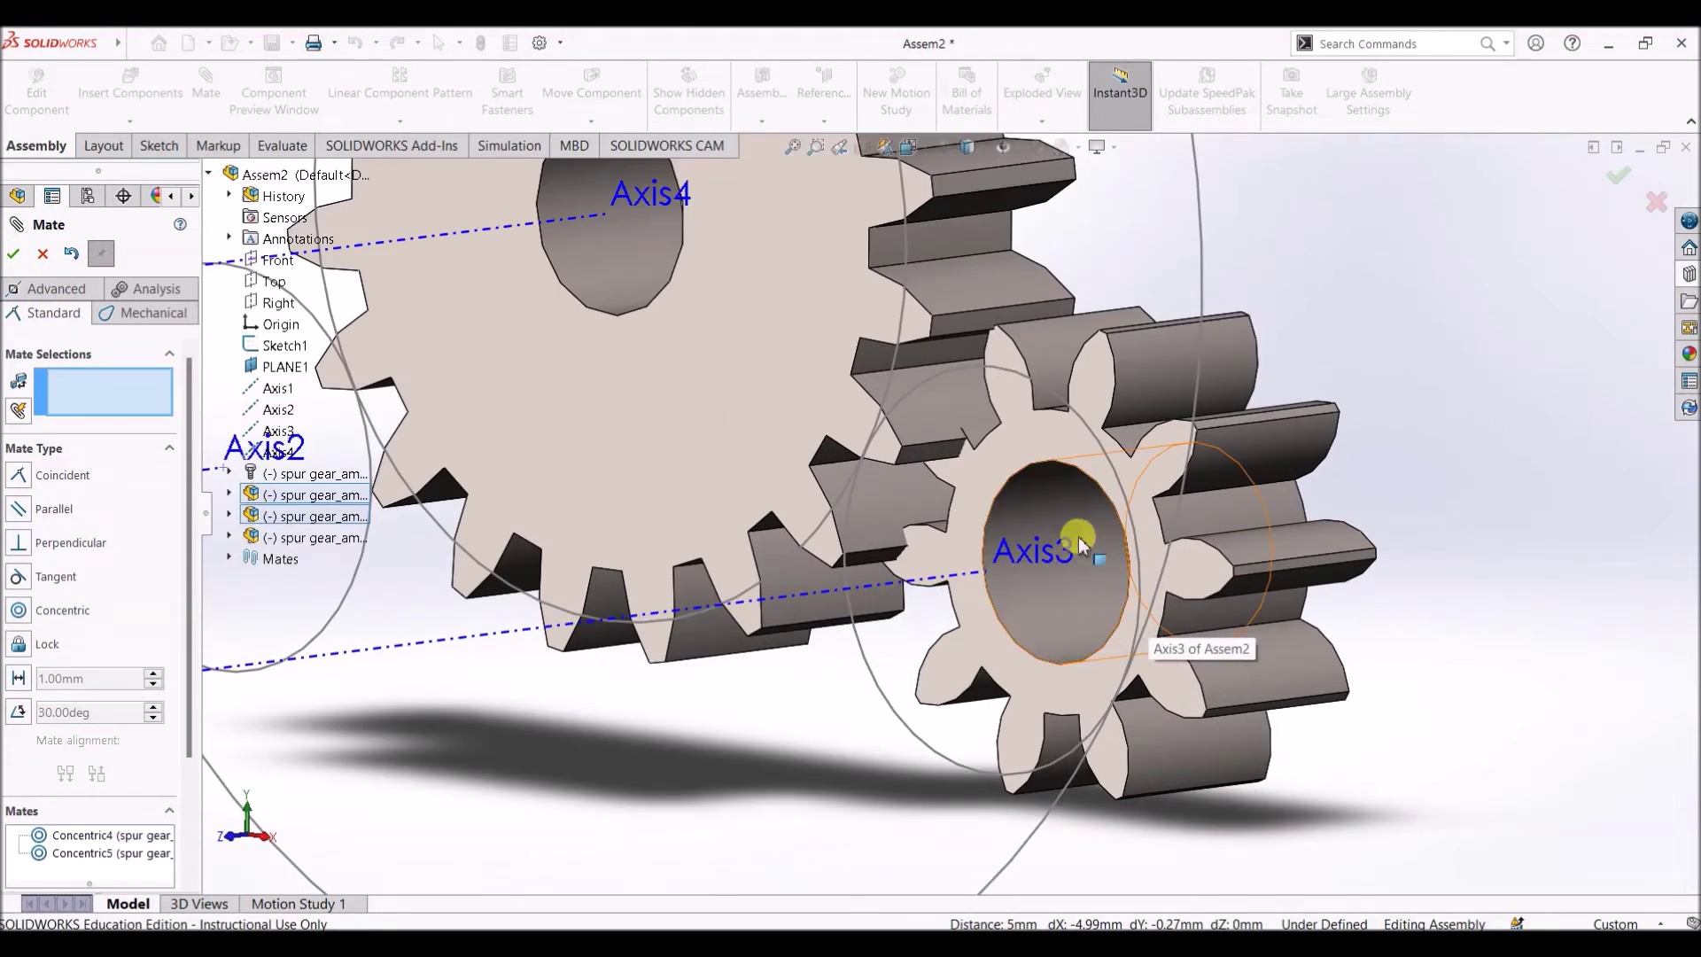
click(1079, 538)
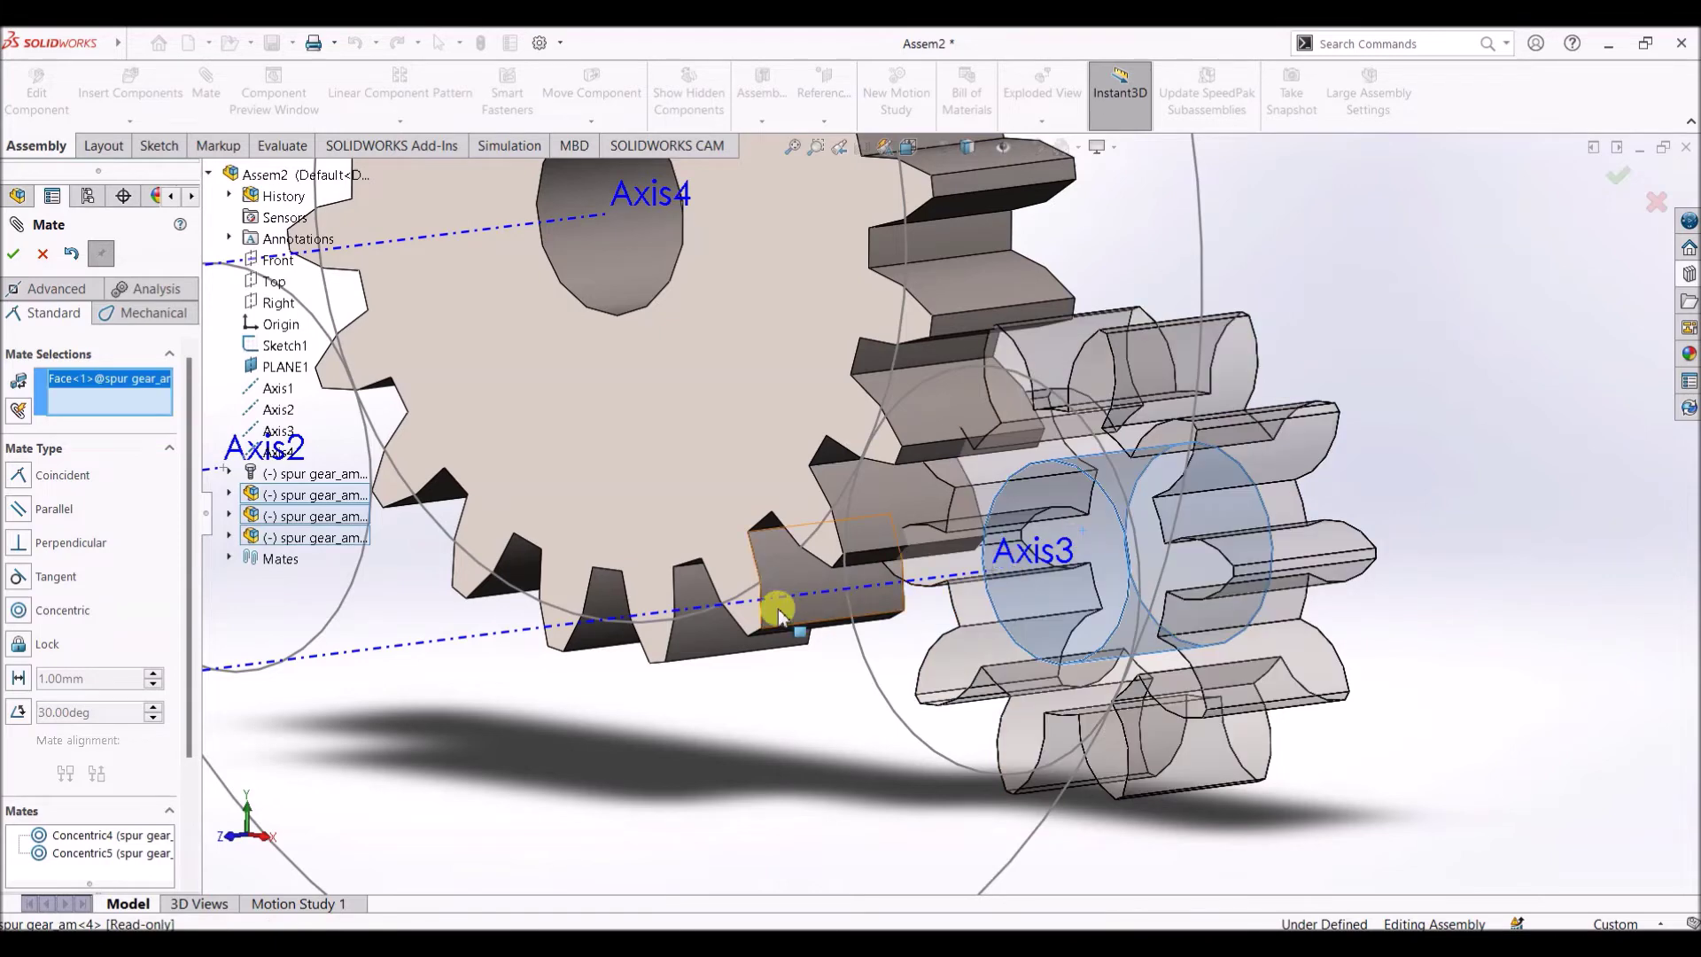
click(279, 430)
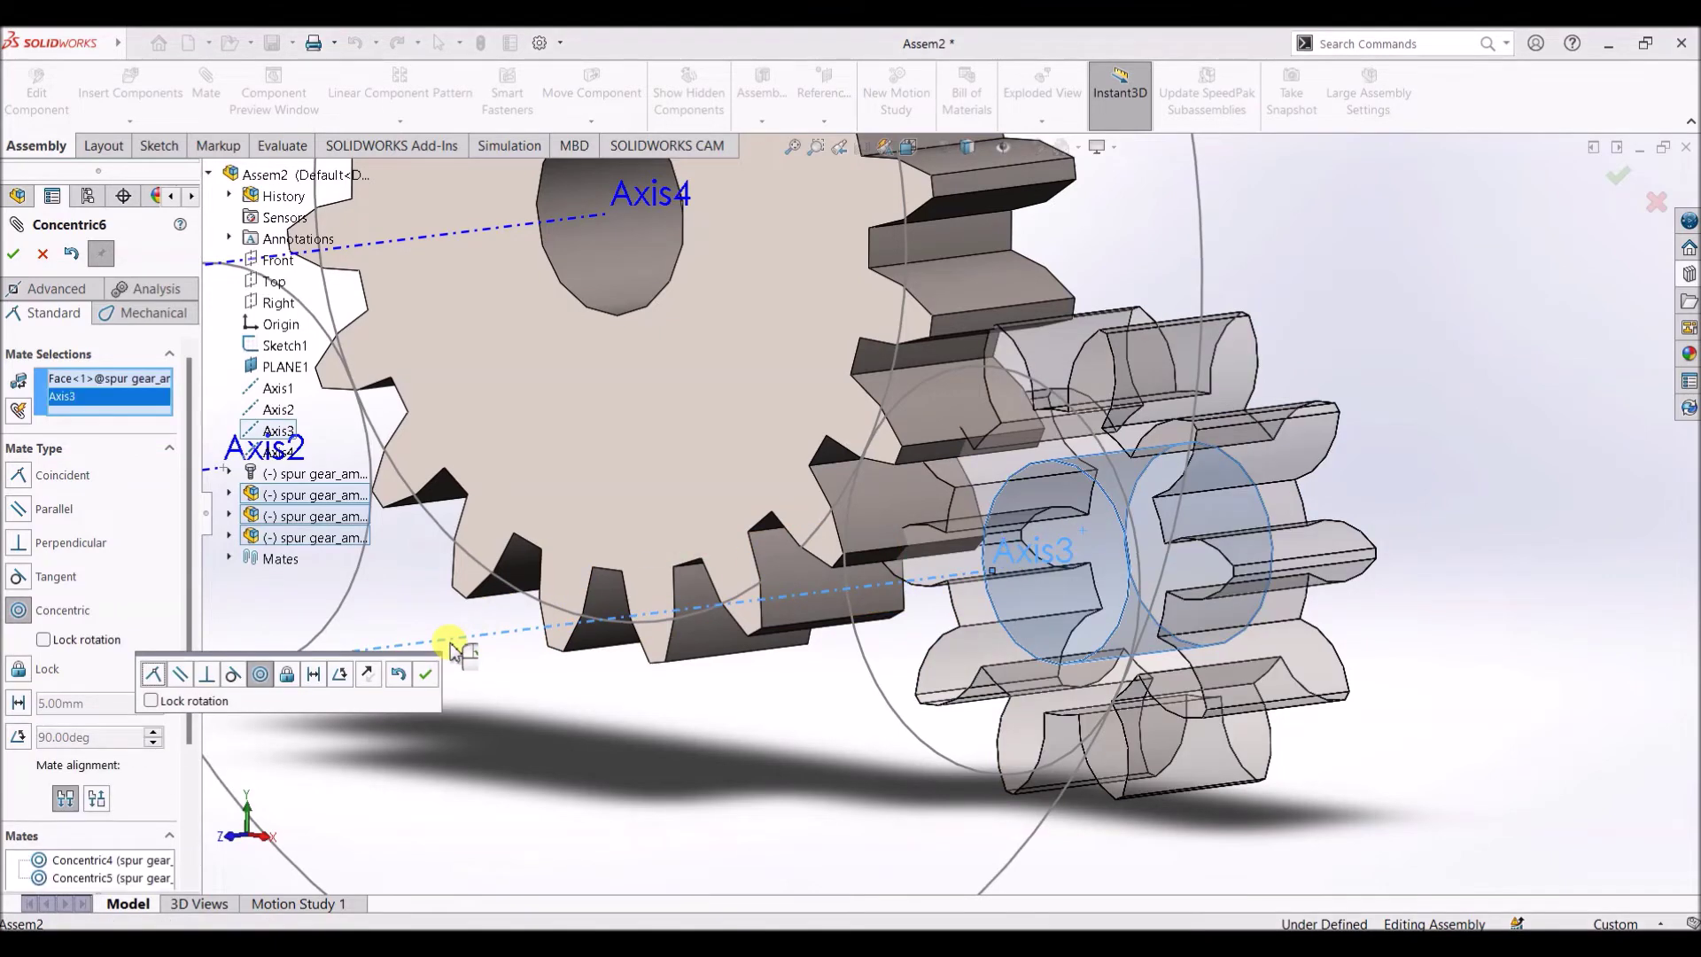
click(12, 253)
scroll(1359, 550, up, 8)
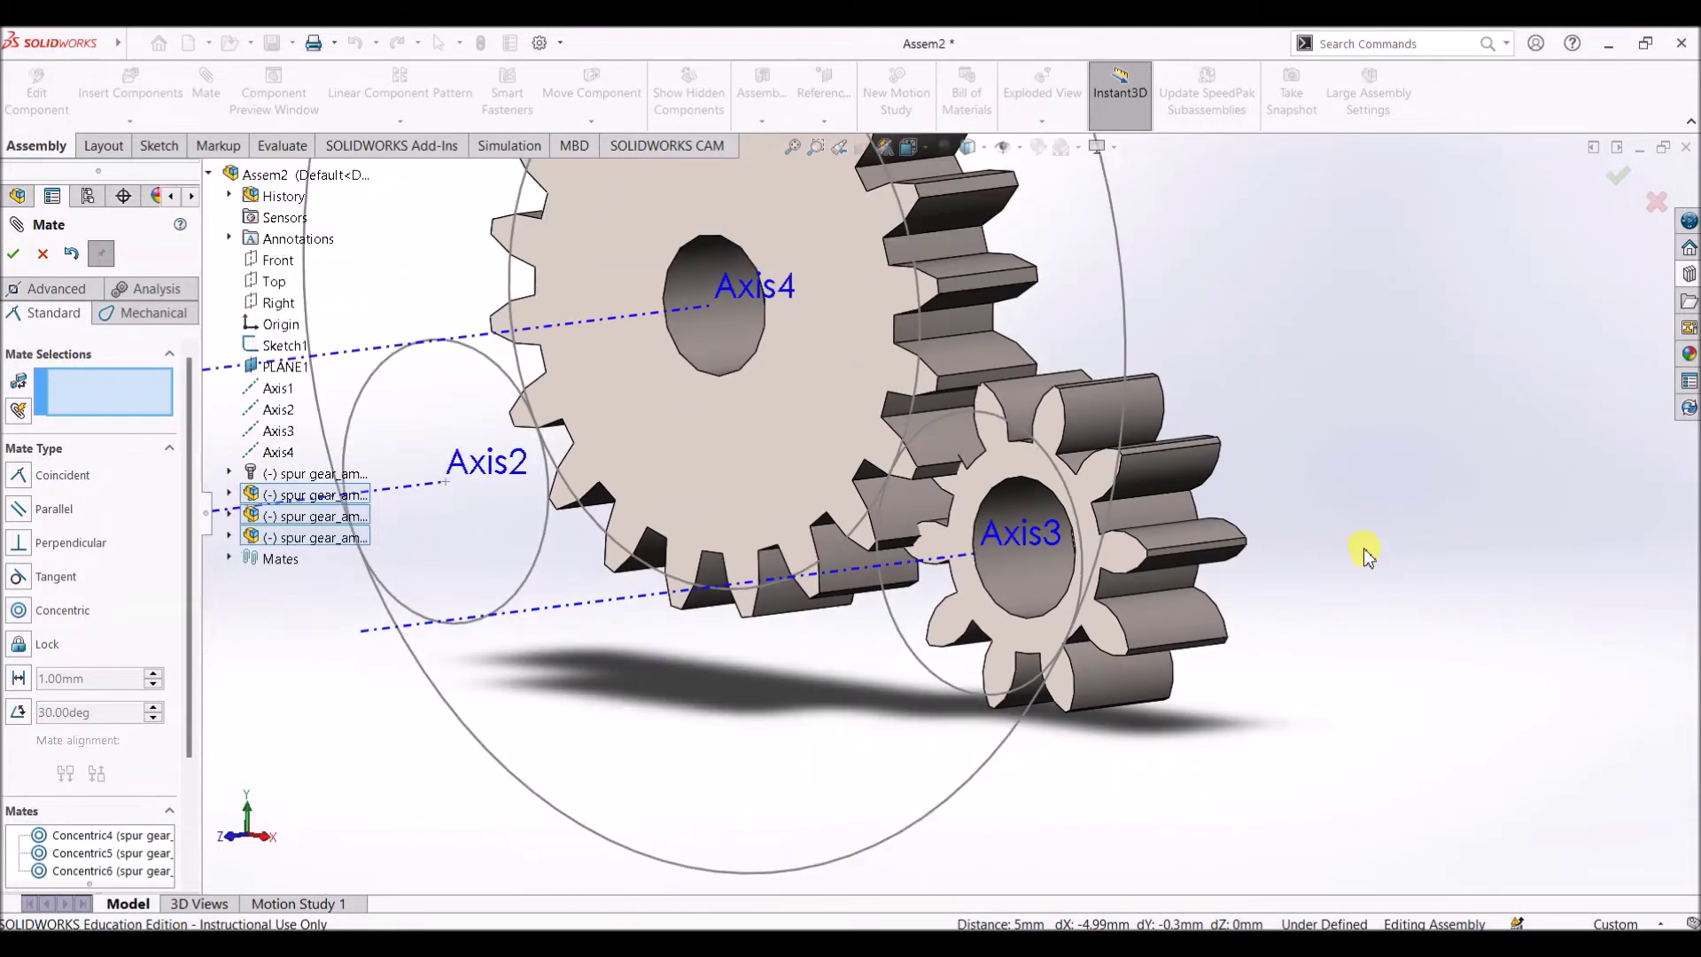
Mate the front face of the detached 10-tooth gear on Axis2 coincident with the Front plane
scroll(949, 531, down, 4)
scroll(1474, 551, up, 4)
middle_drag(1476, 547, 1513, 673)
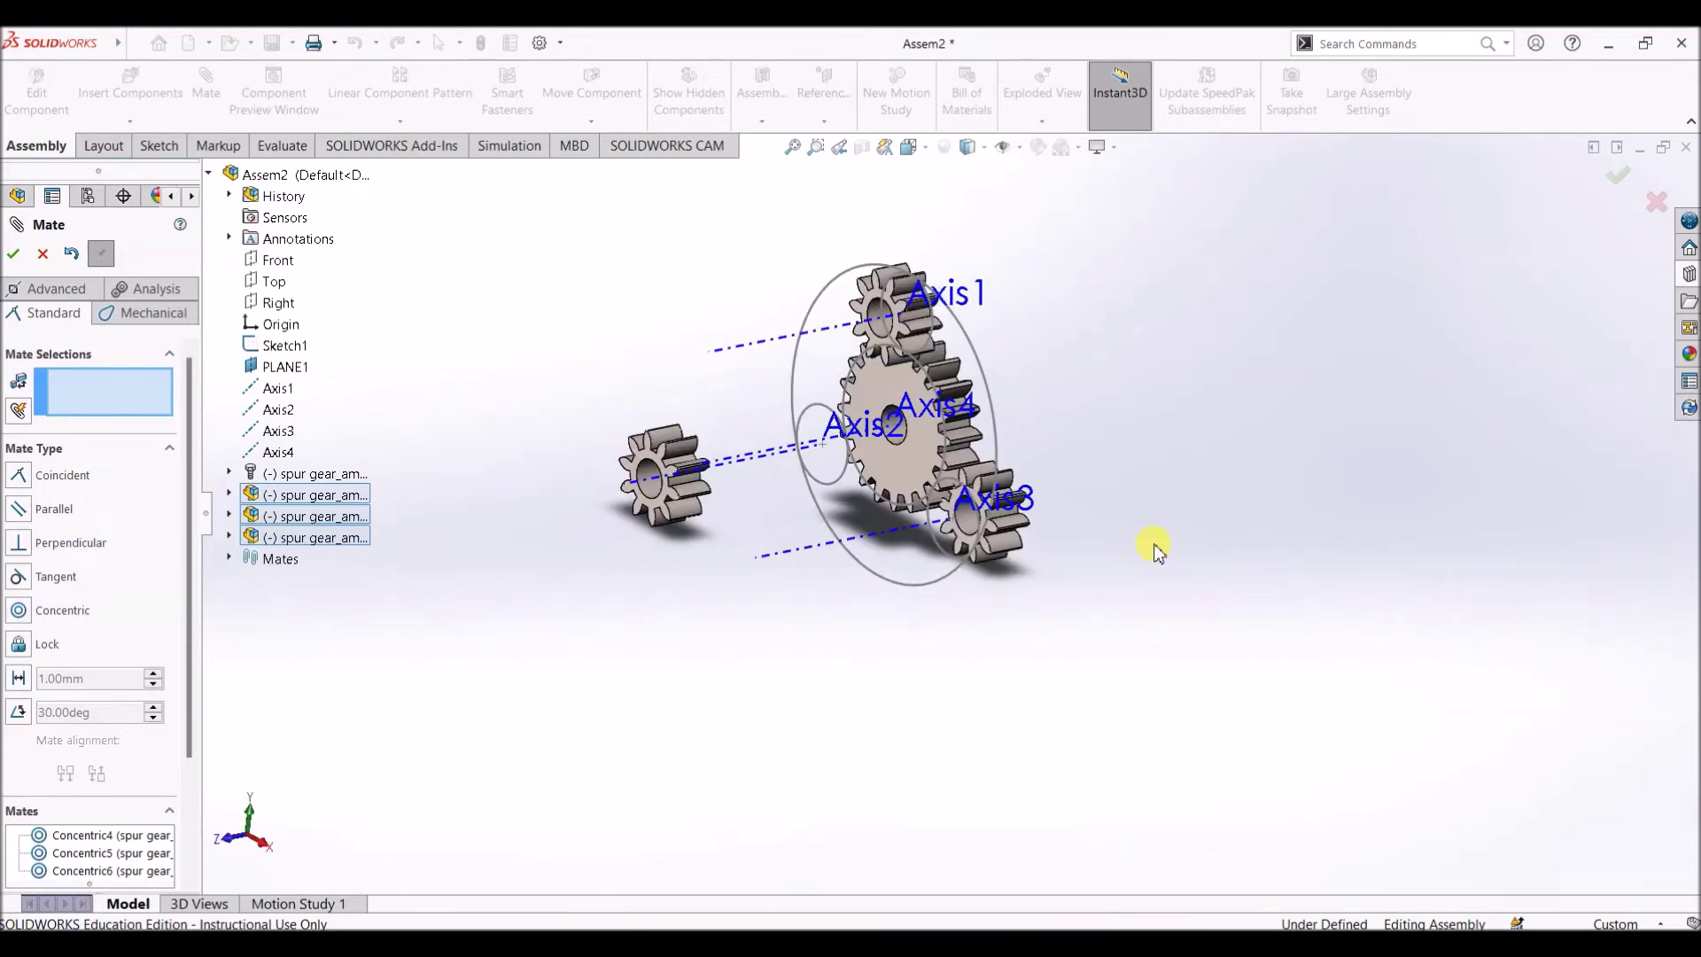
scroll(770, 360, down, 3)
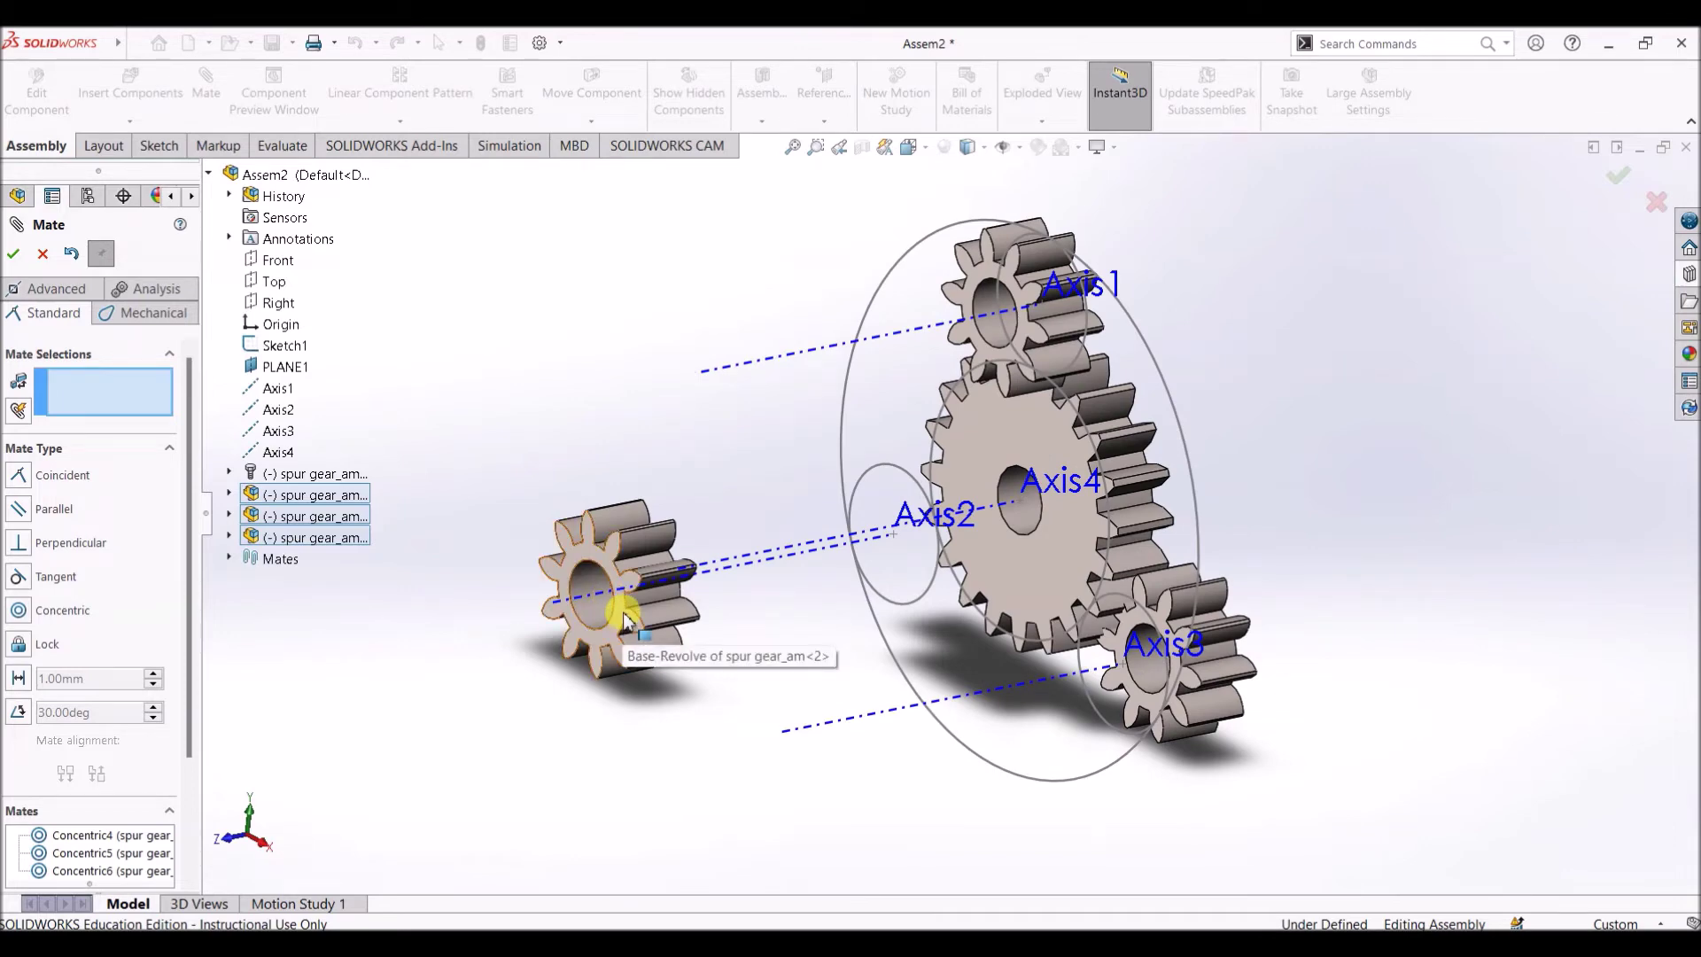
click(623, 617)
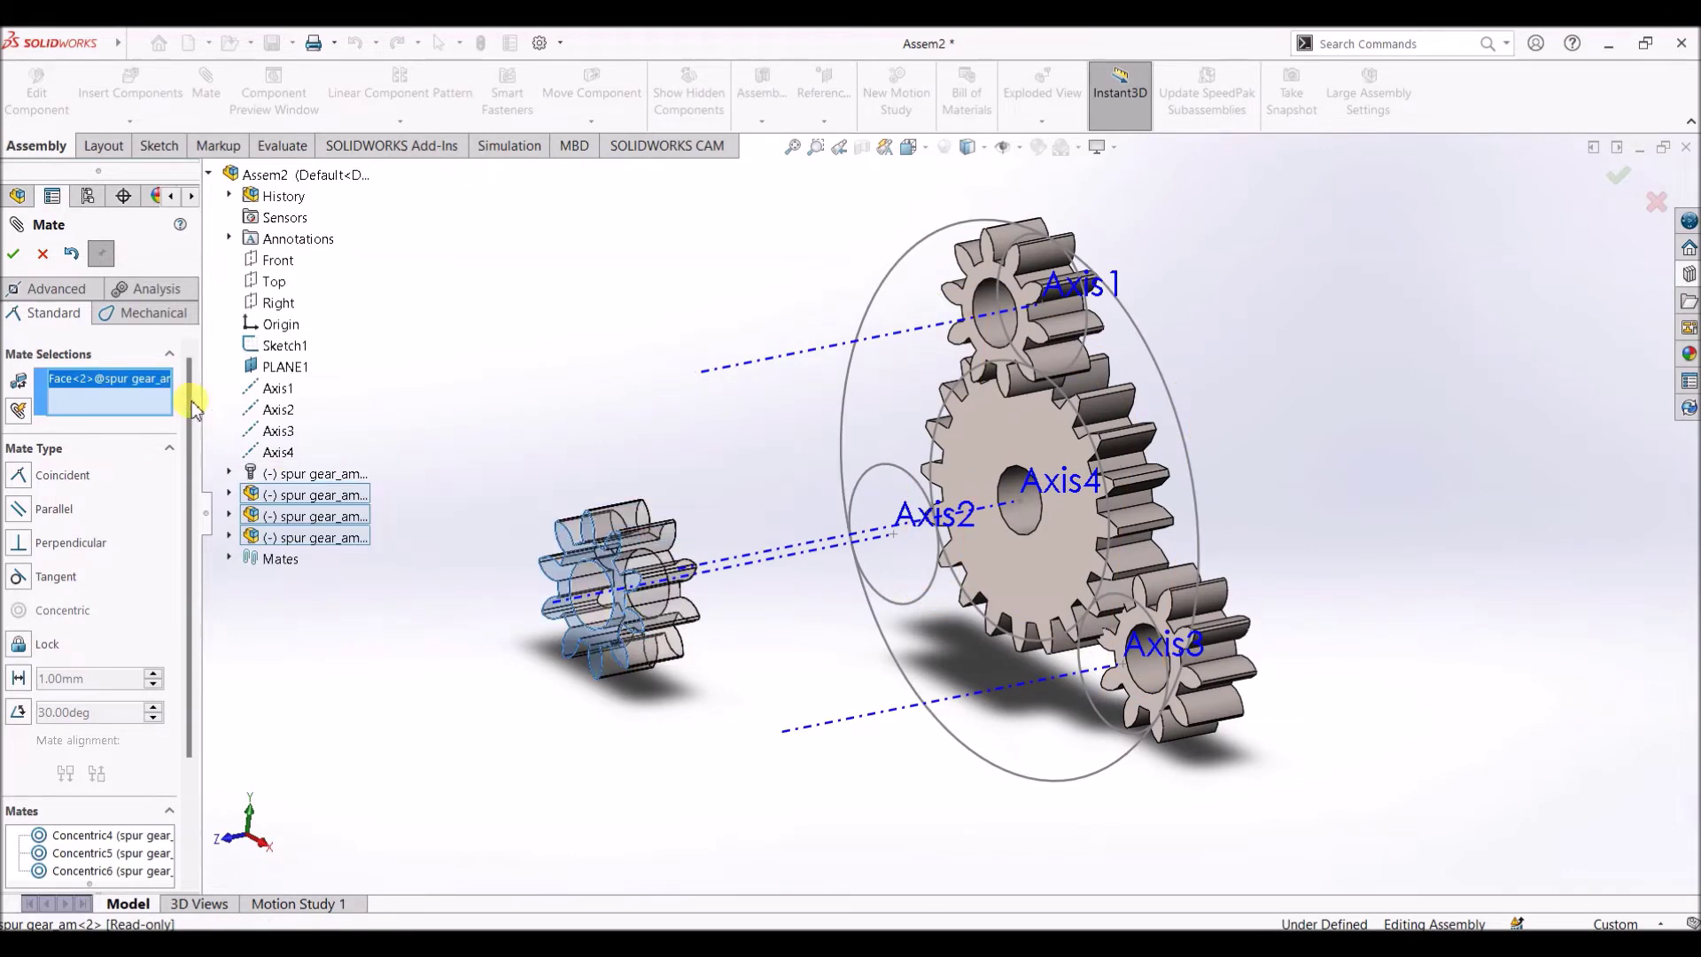
click(271, 259)
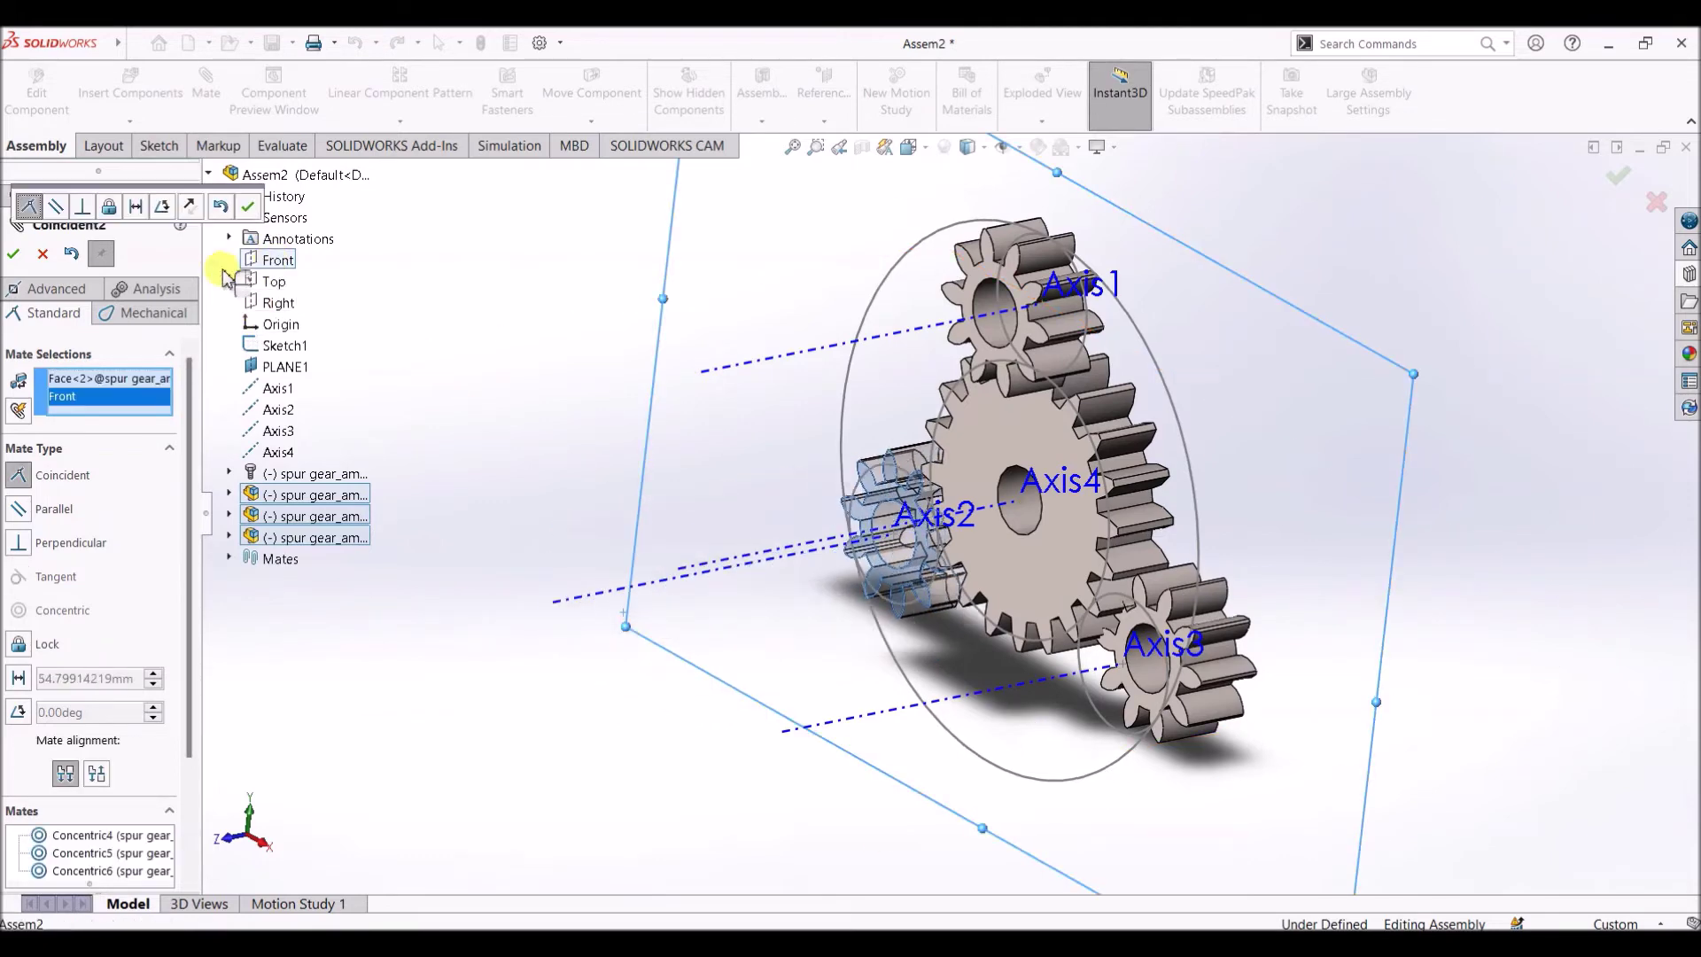
click(14, 254)
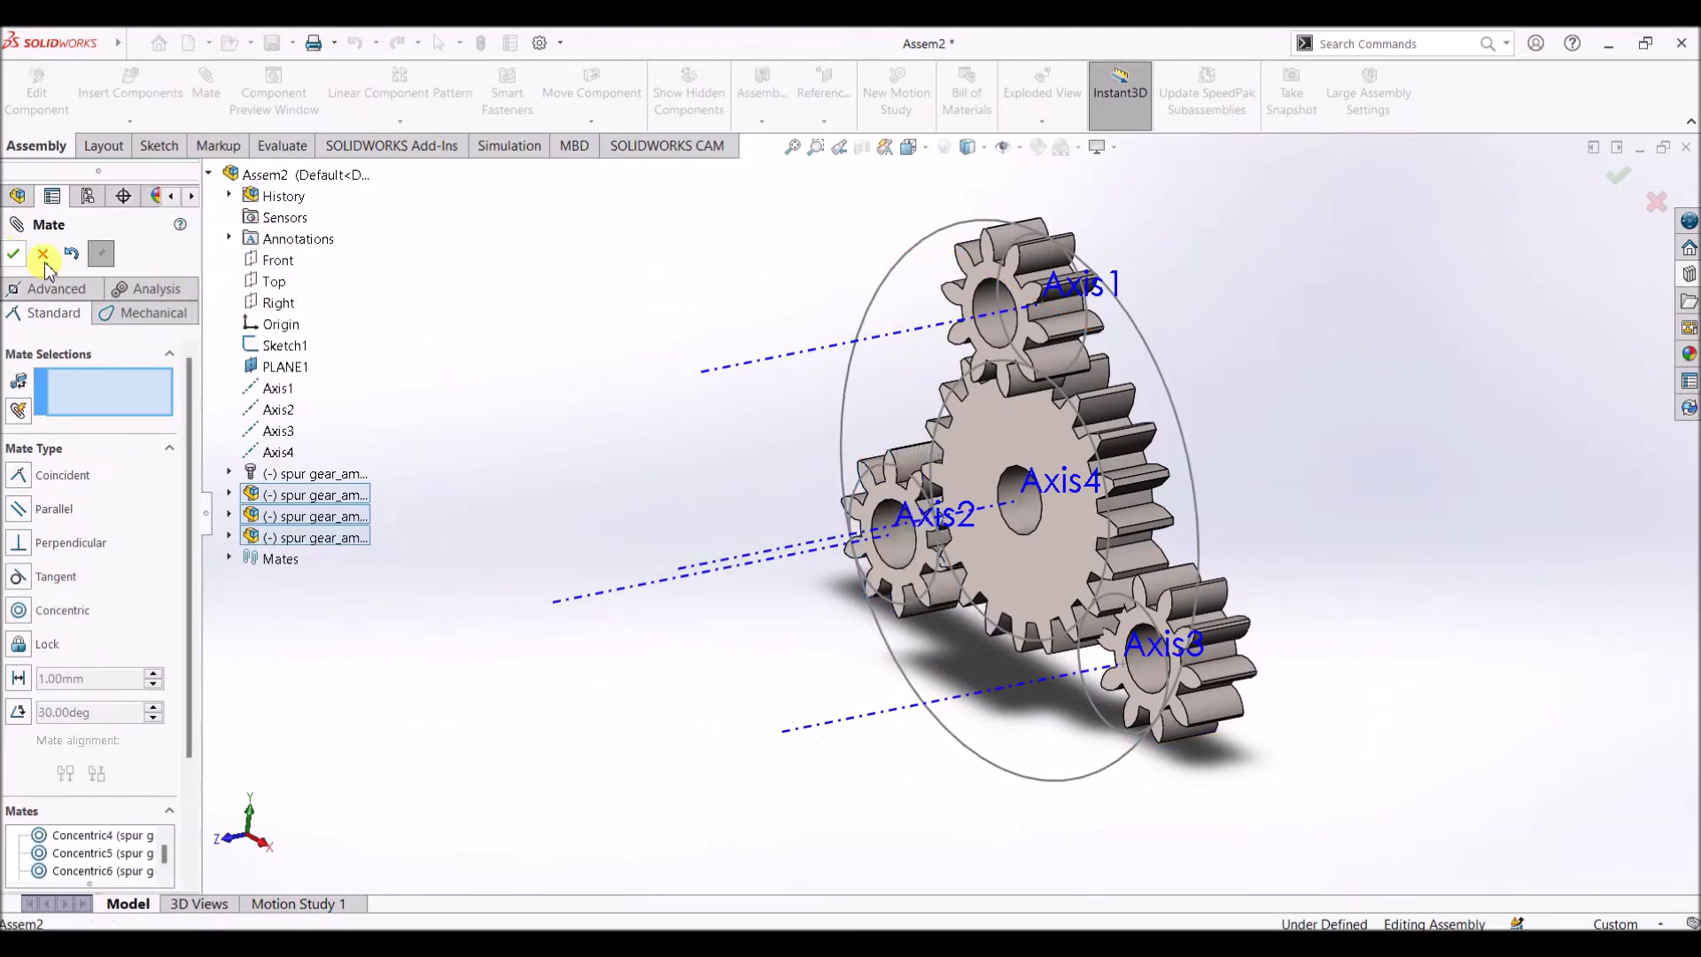
Mate the front faces of the 10-tooth gears on Axis1 and Axis3 coincident with the Front plane and finish mating
click(978, 282)
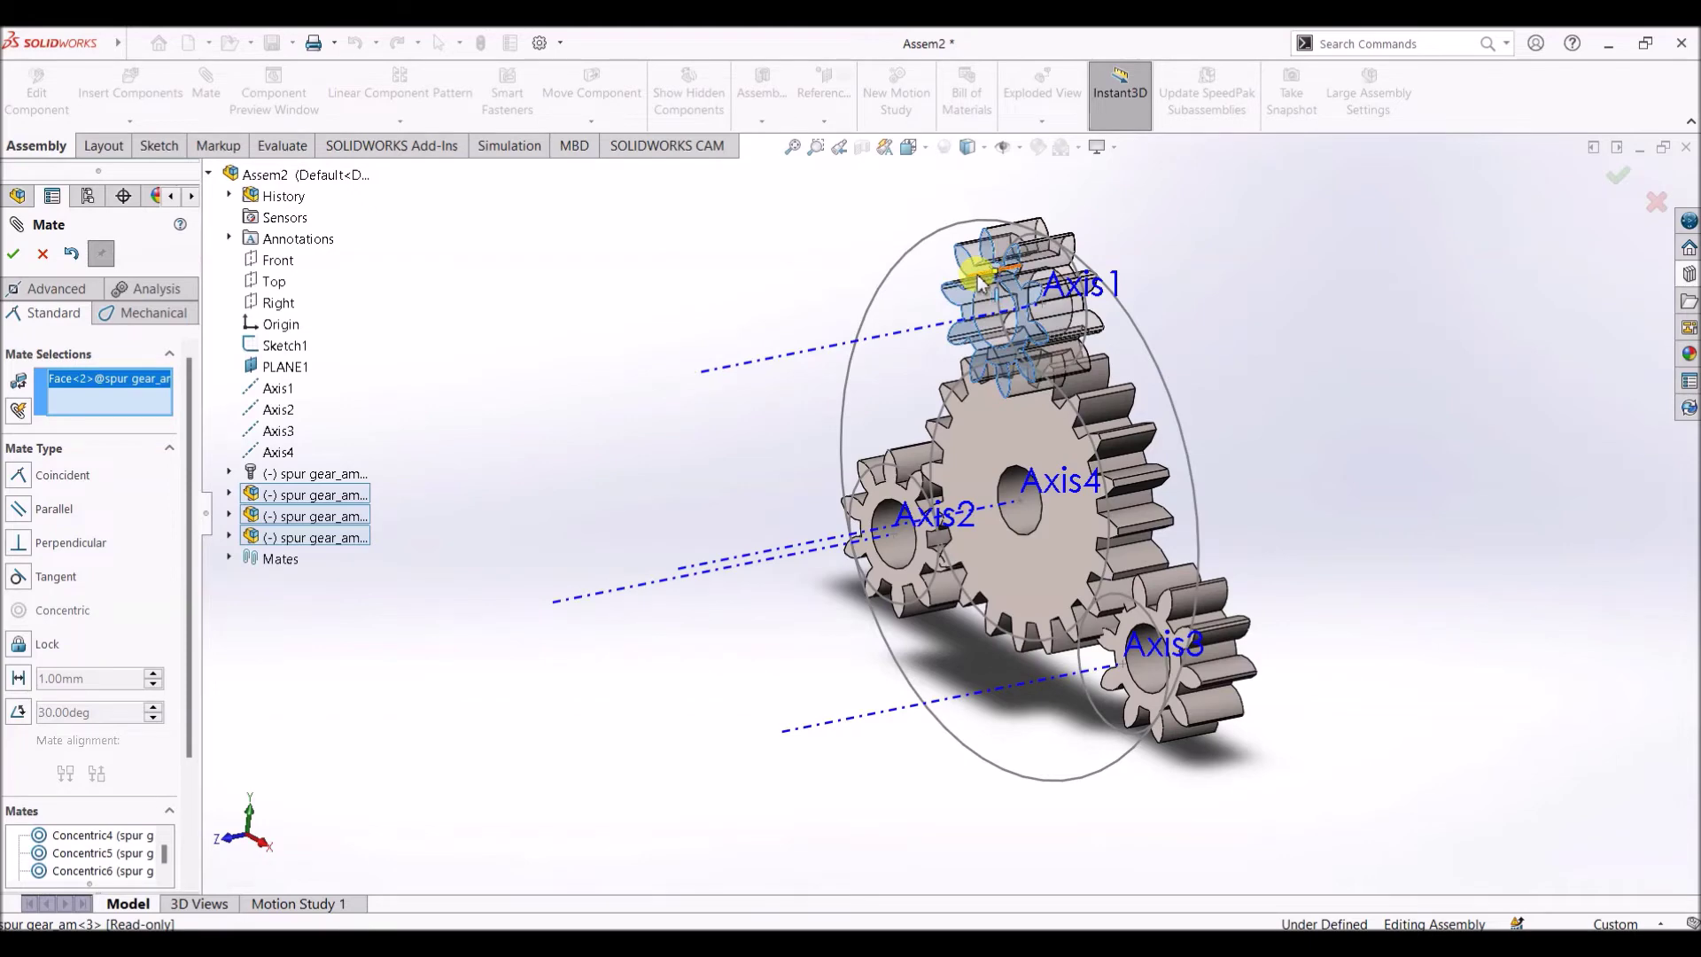
click(275, 261)
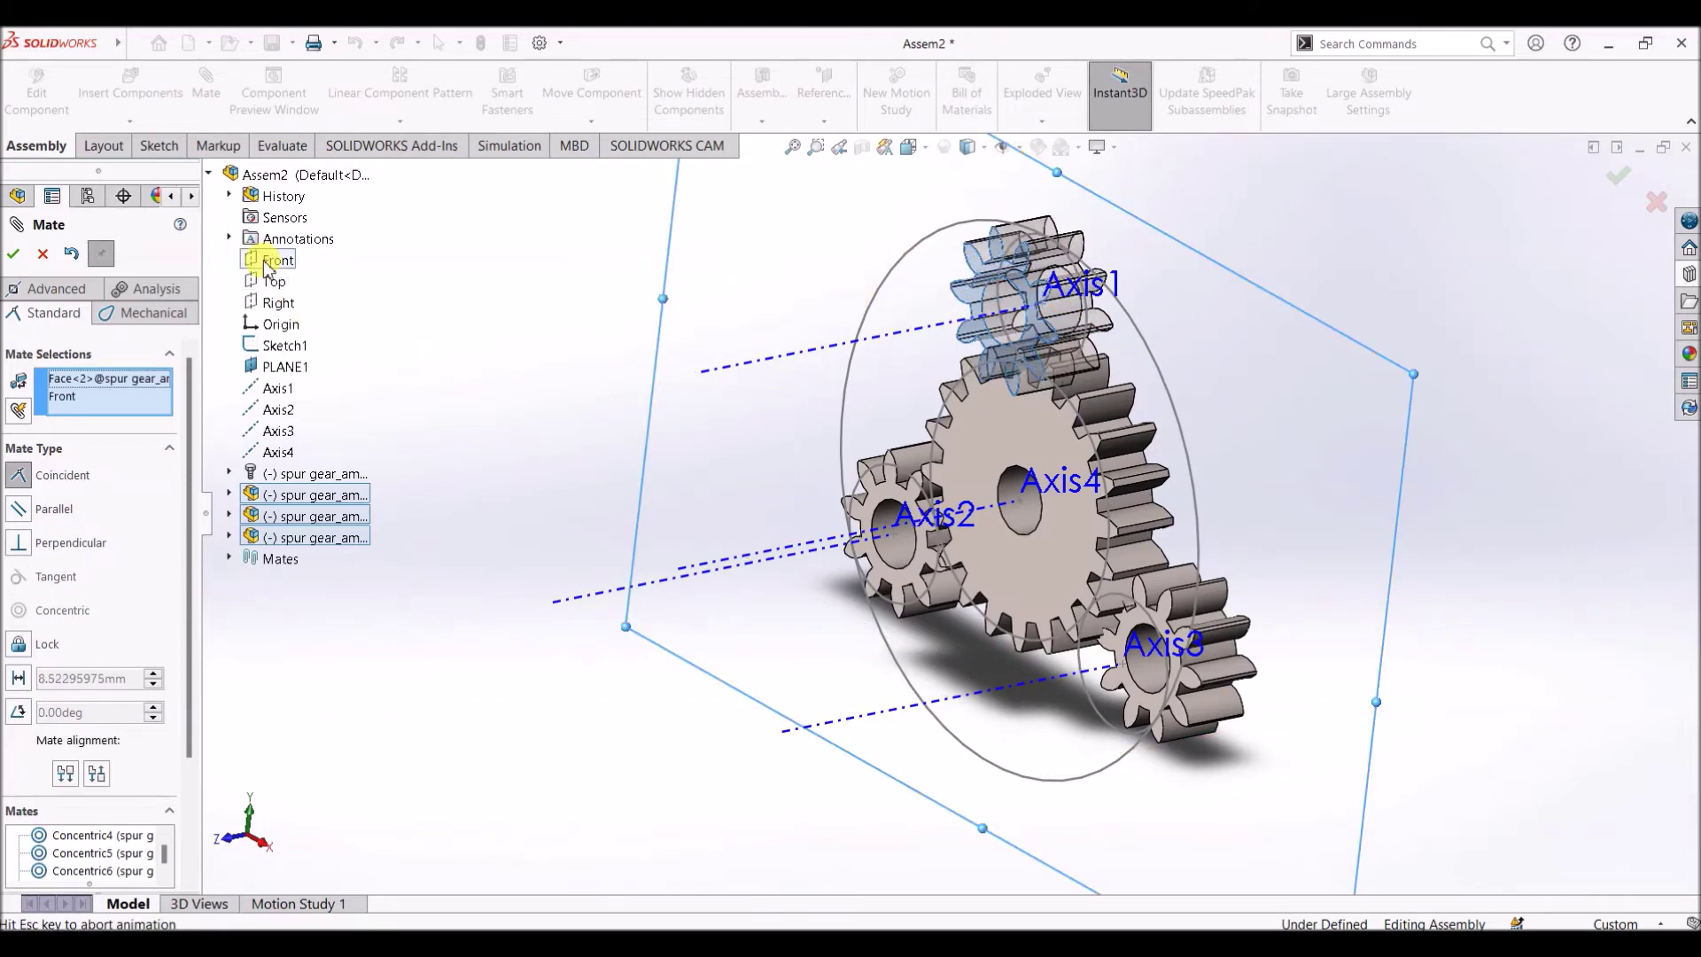
click(13, 256)
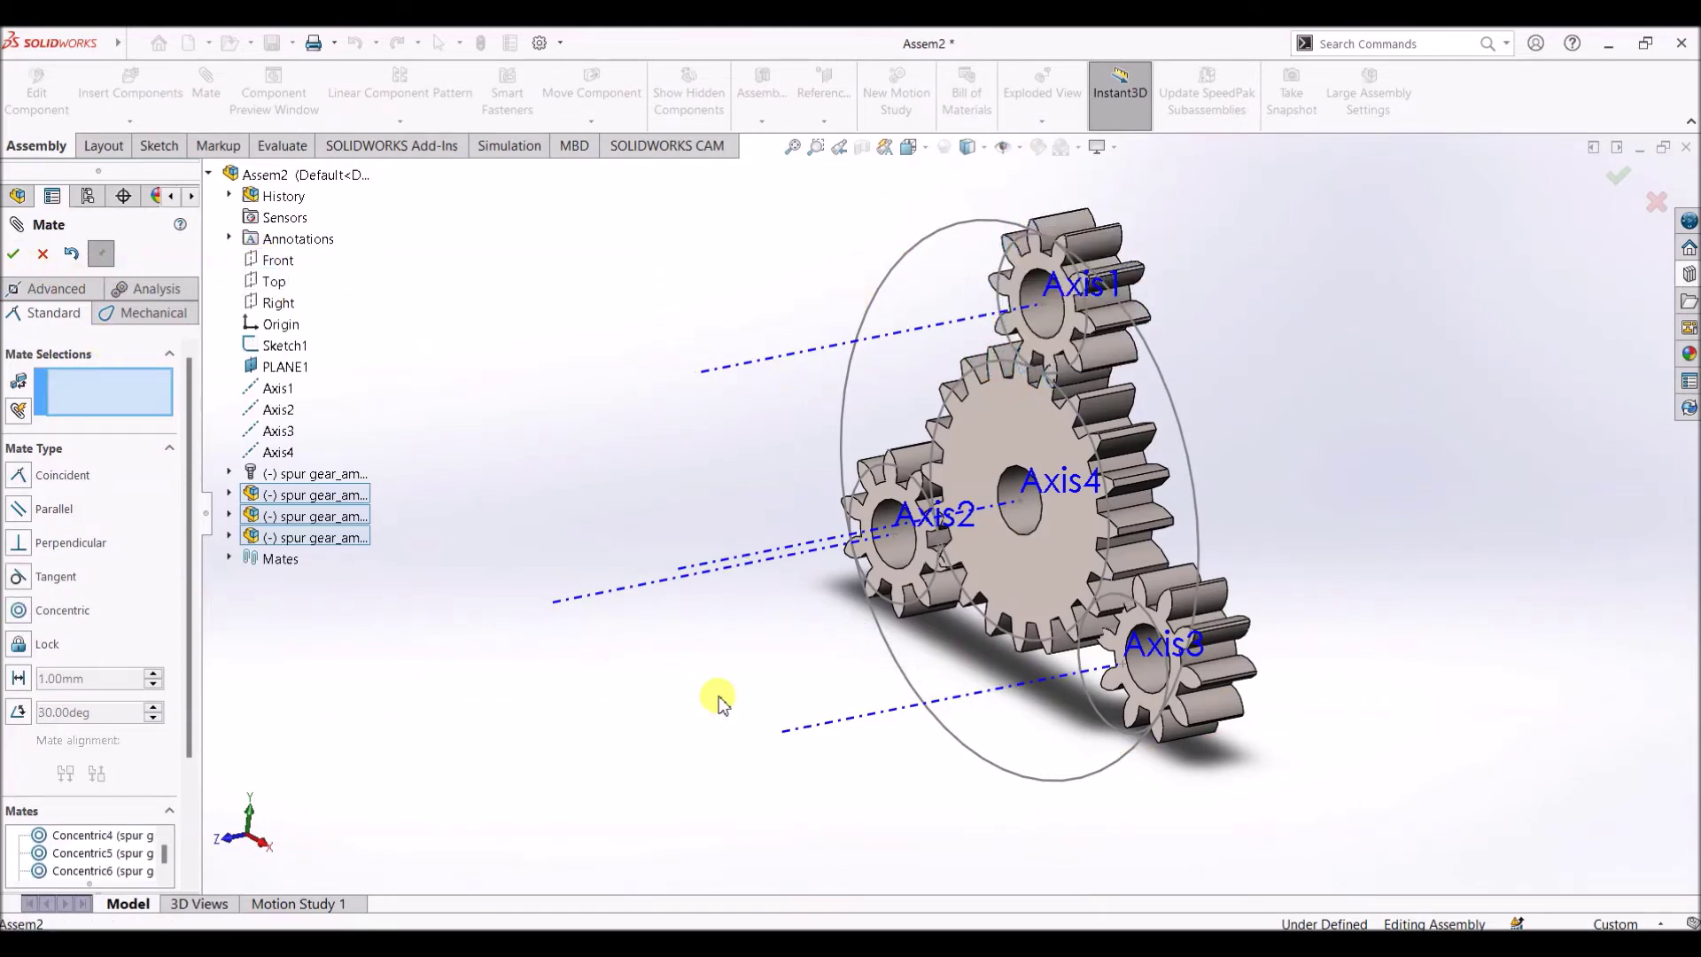
click(1165, 611)
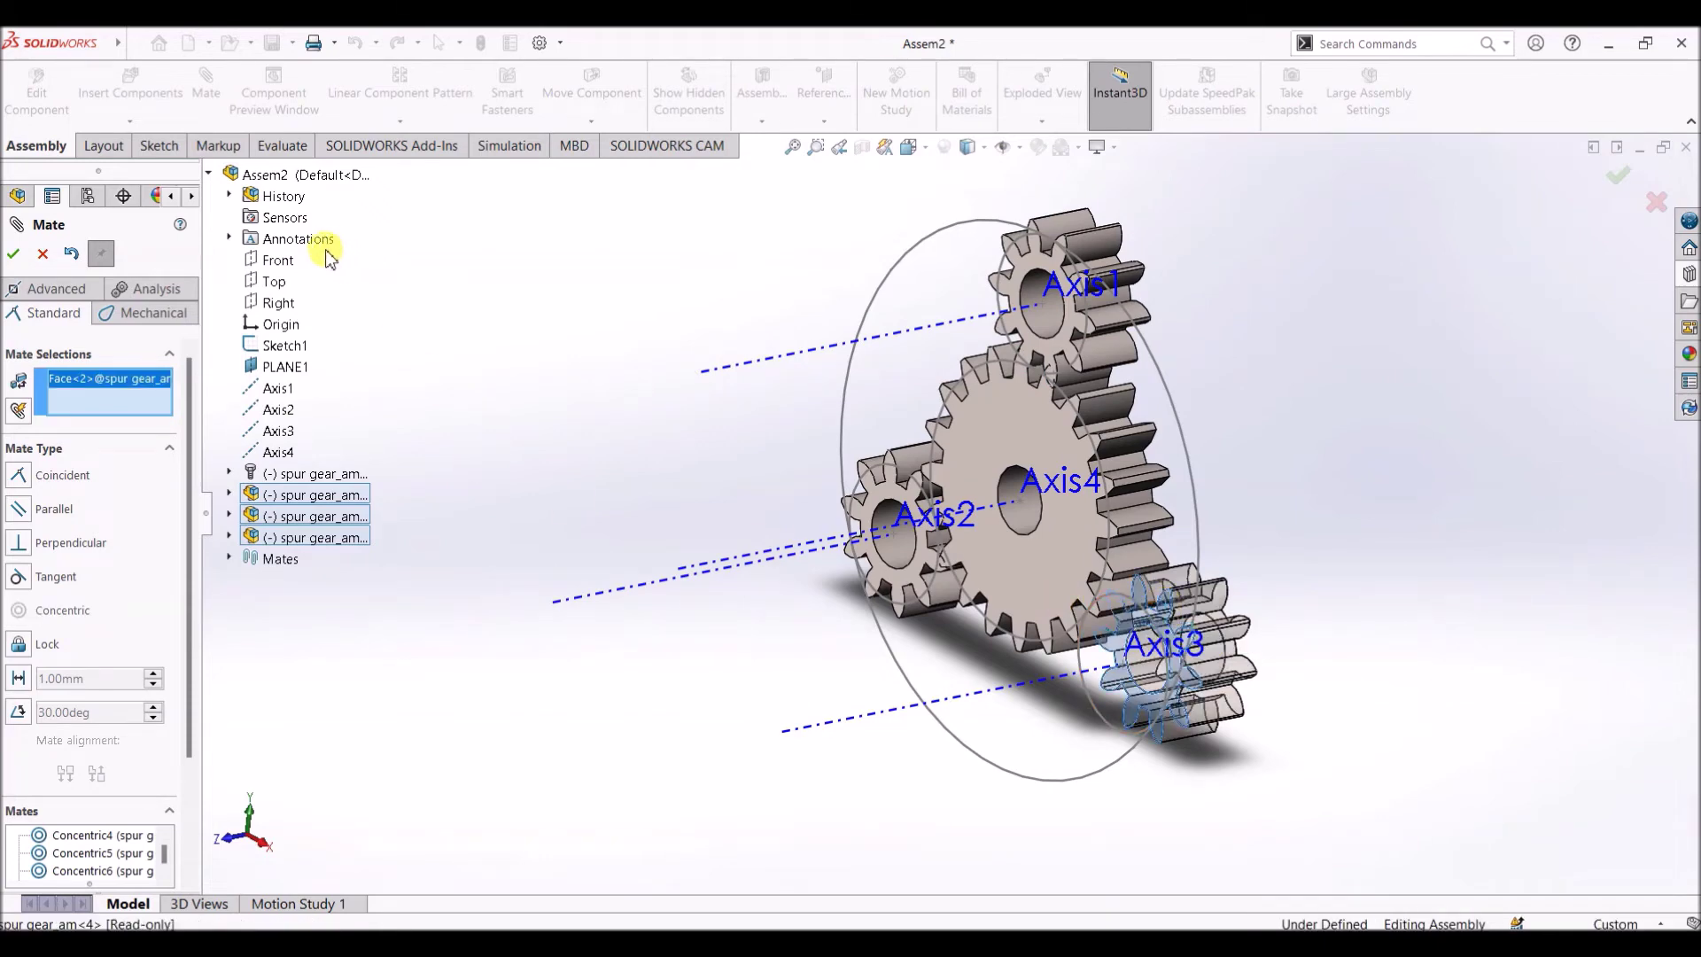
click(266, 261)
click(12, 254)
mouse_move(1574, 542)
middle_down()
mouse_move(1561, 520)
mouse_move(1648, 529)
mouse_move(1347, 530)
mouse_move(1565, 513)
middle_up()
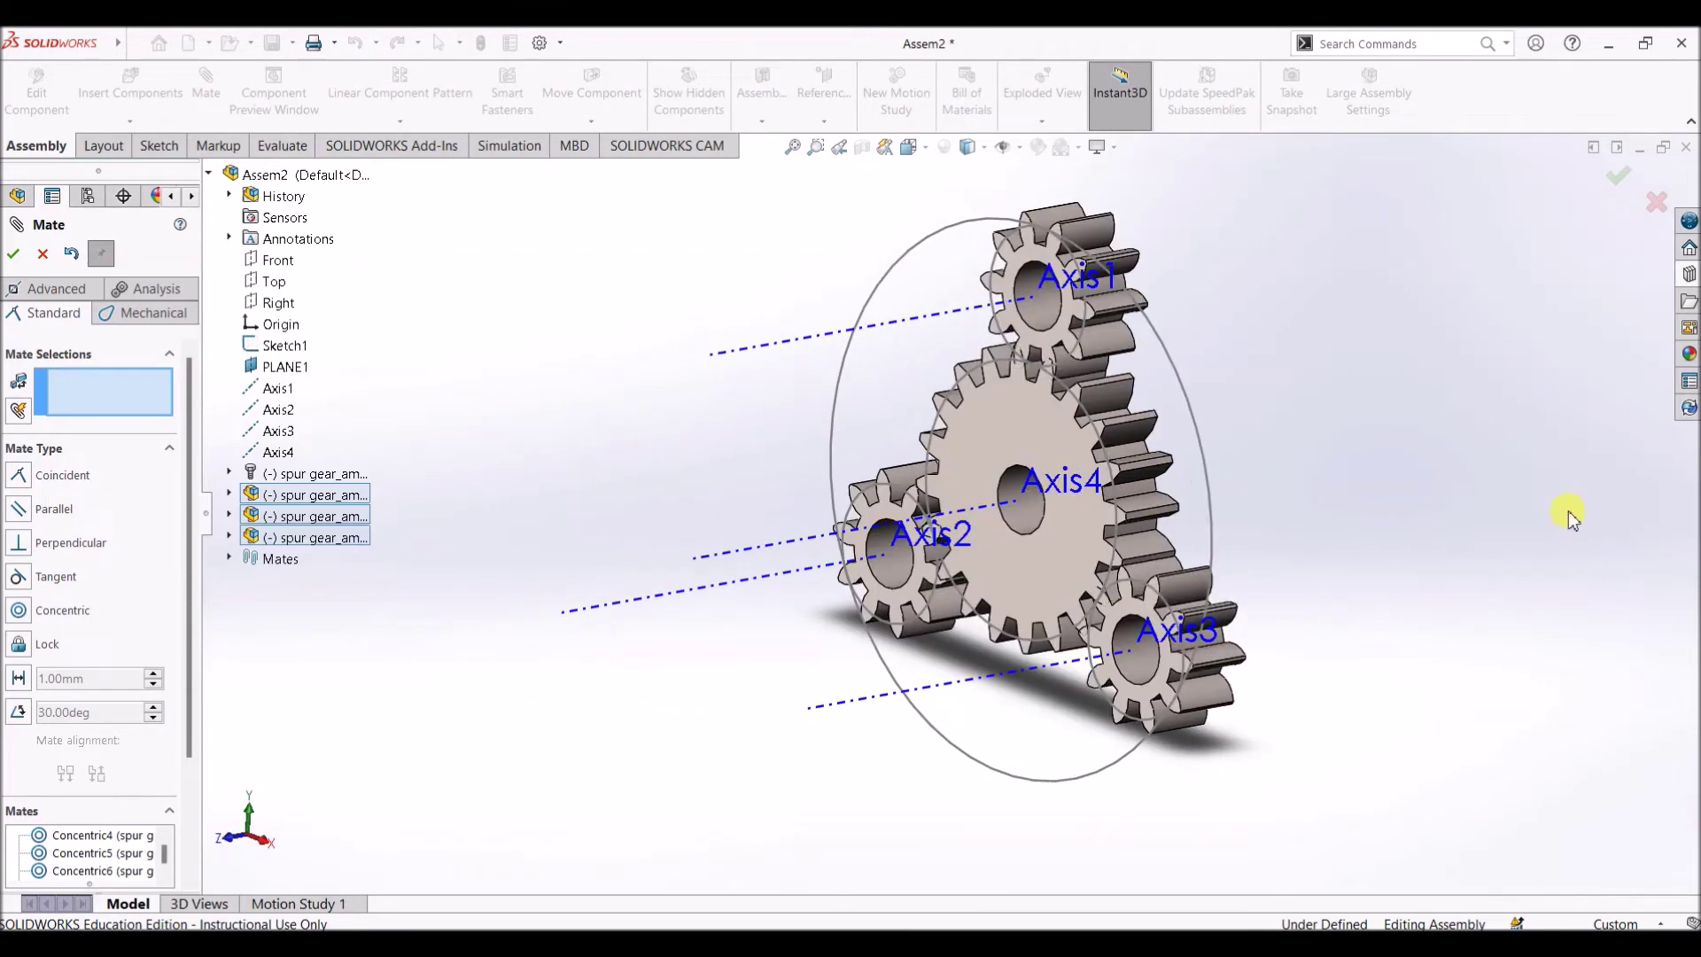
click(40, 255)
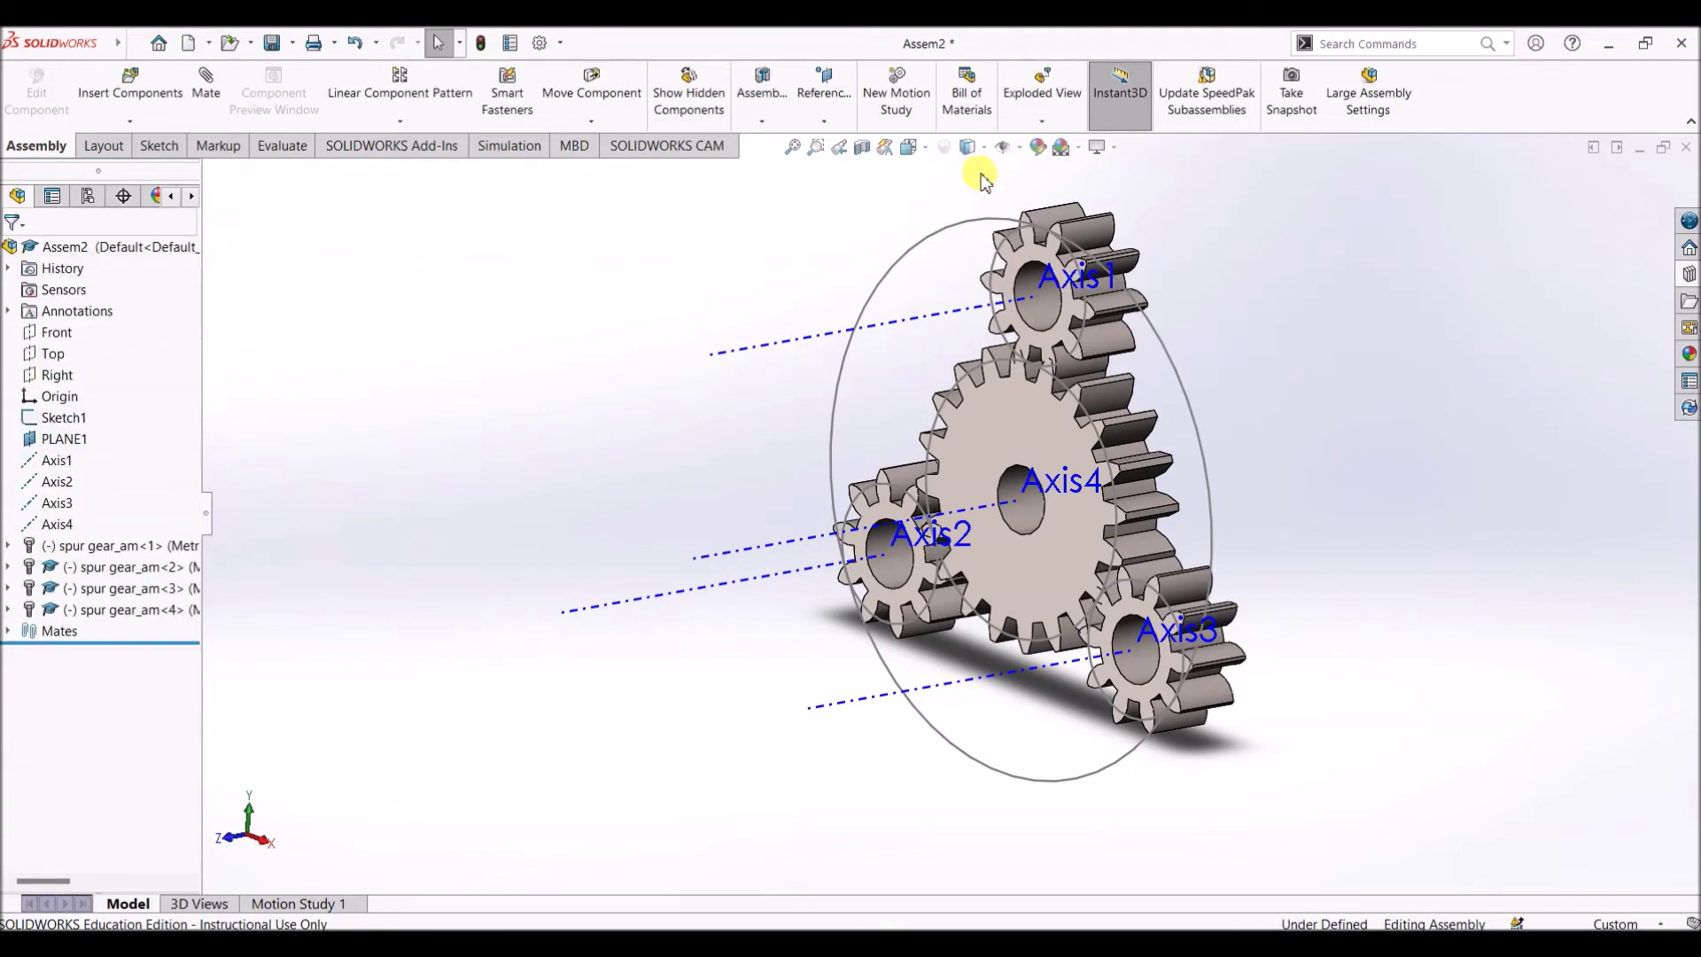
Hide the reference axes and switch the assembly to the Trimetric view
click(802, 153)
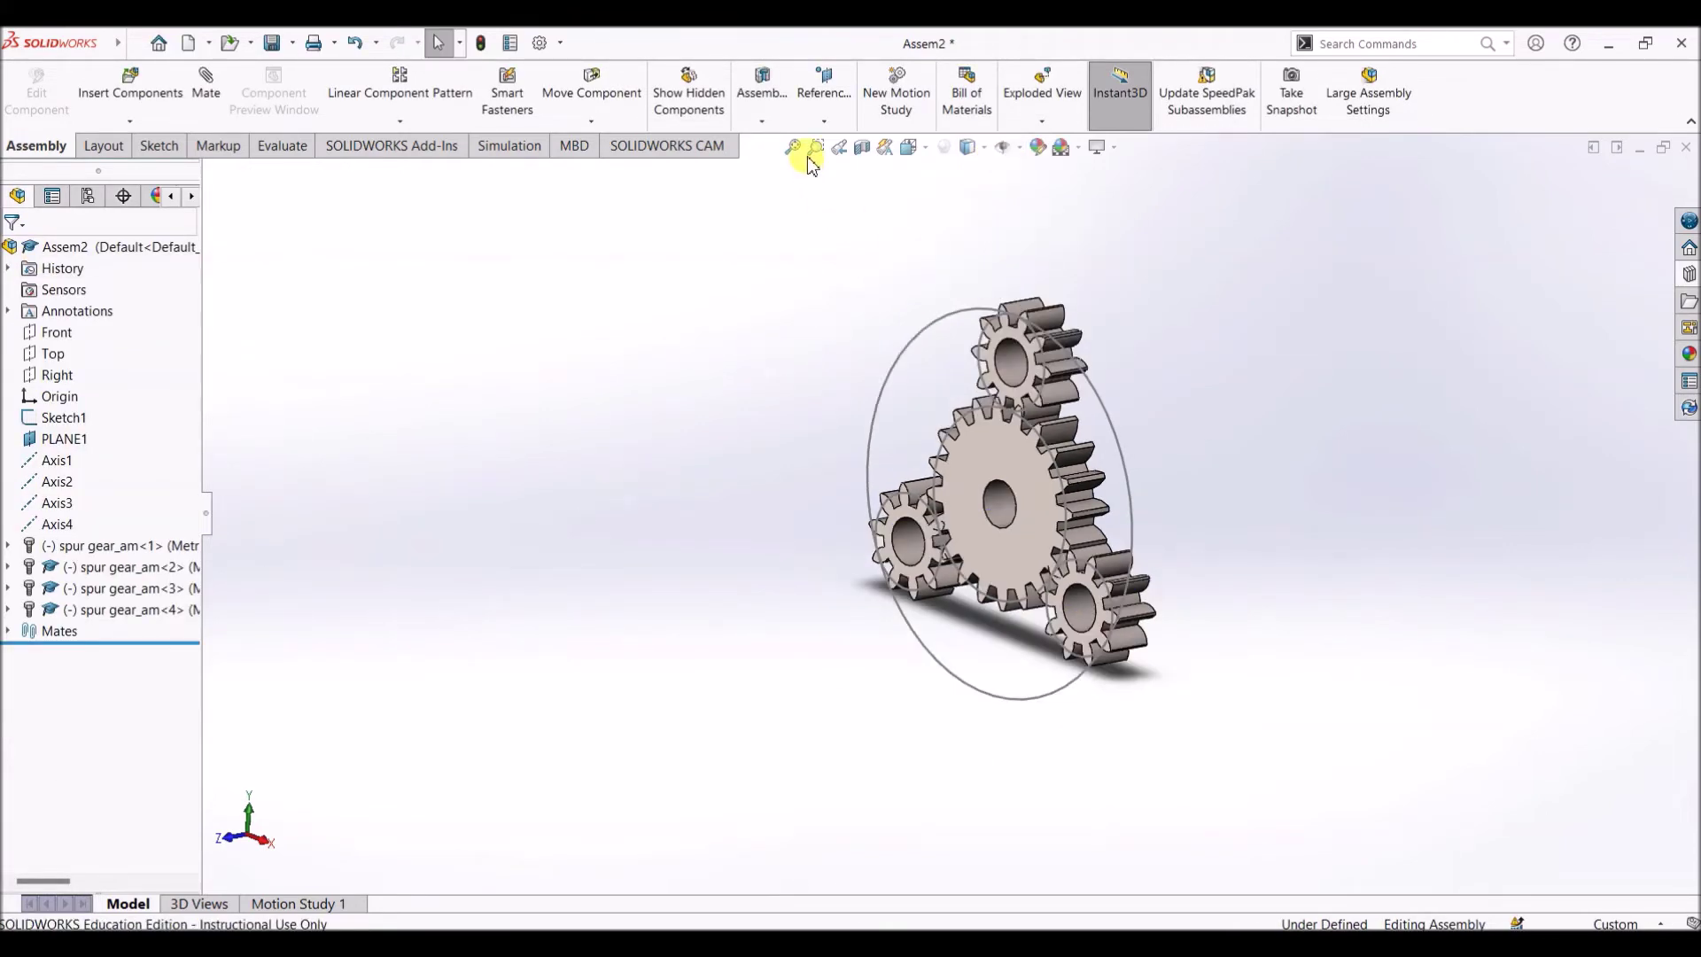
click(929, 151)
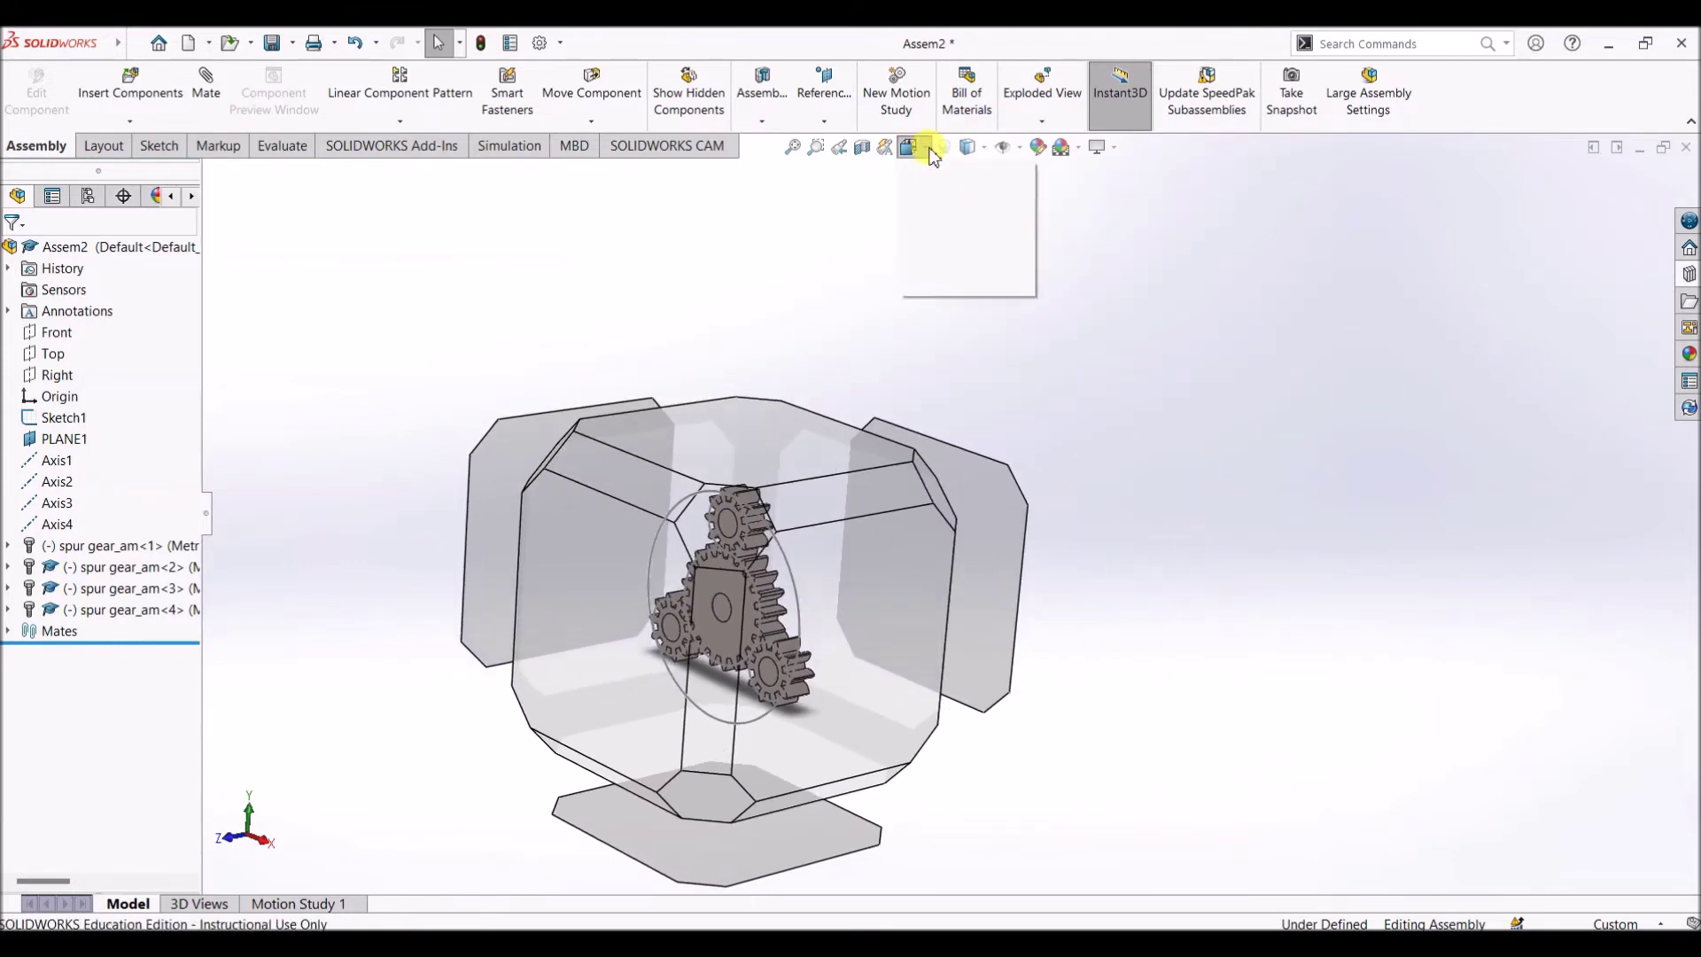
click(1011, 197)
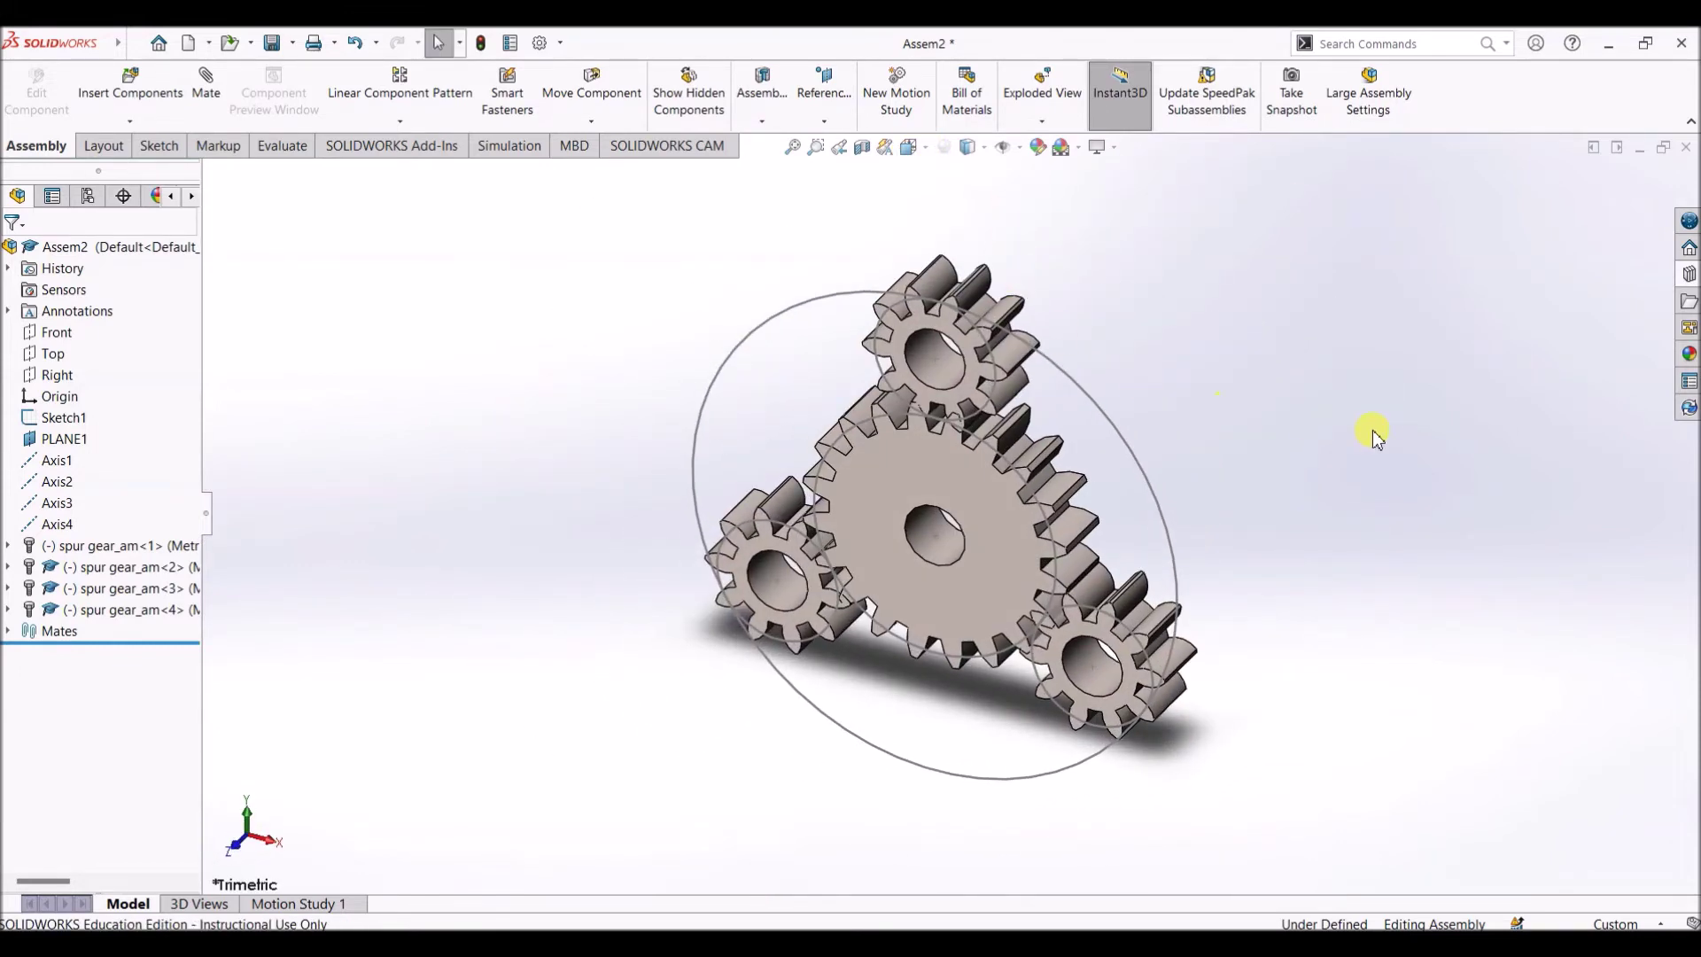
Place an ANSI Metric Toolbox internal spur gear beside the gear train and set its number of teeth to 40
click(1689, 274)
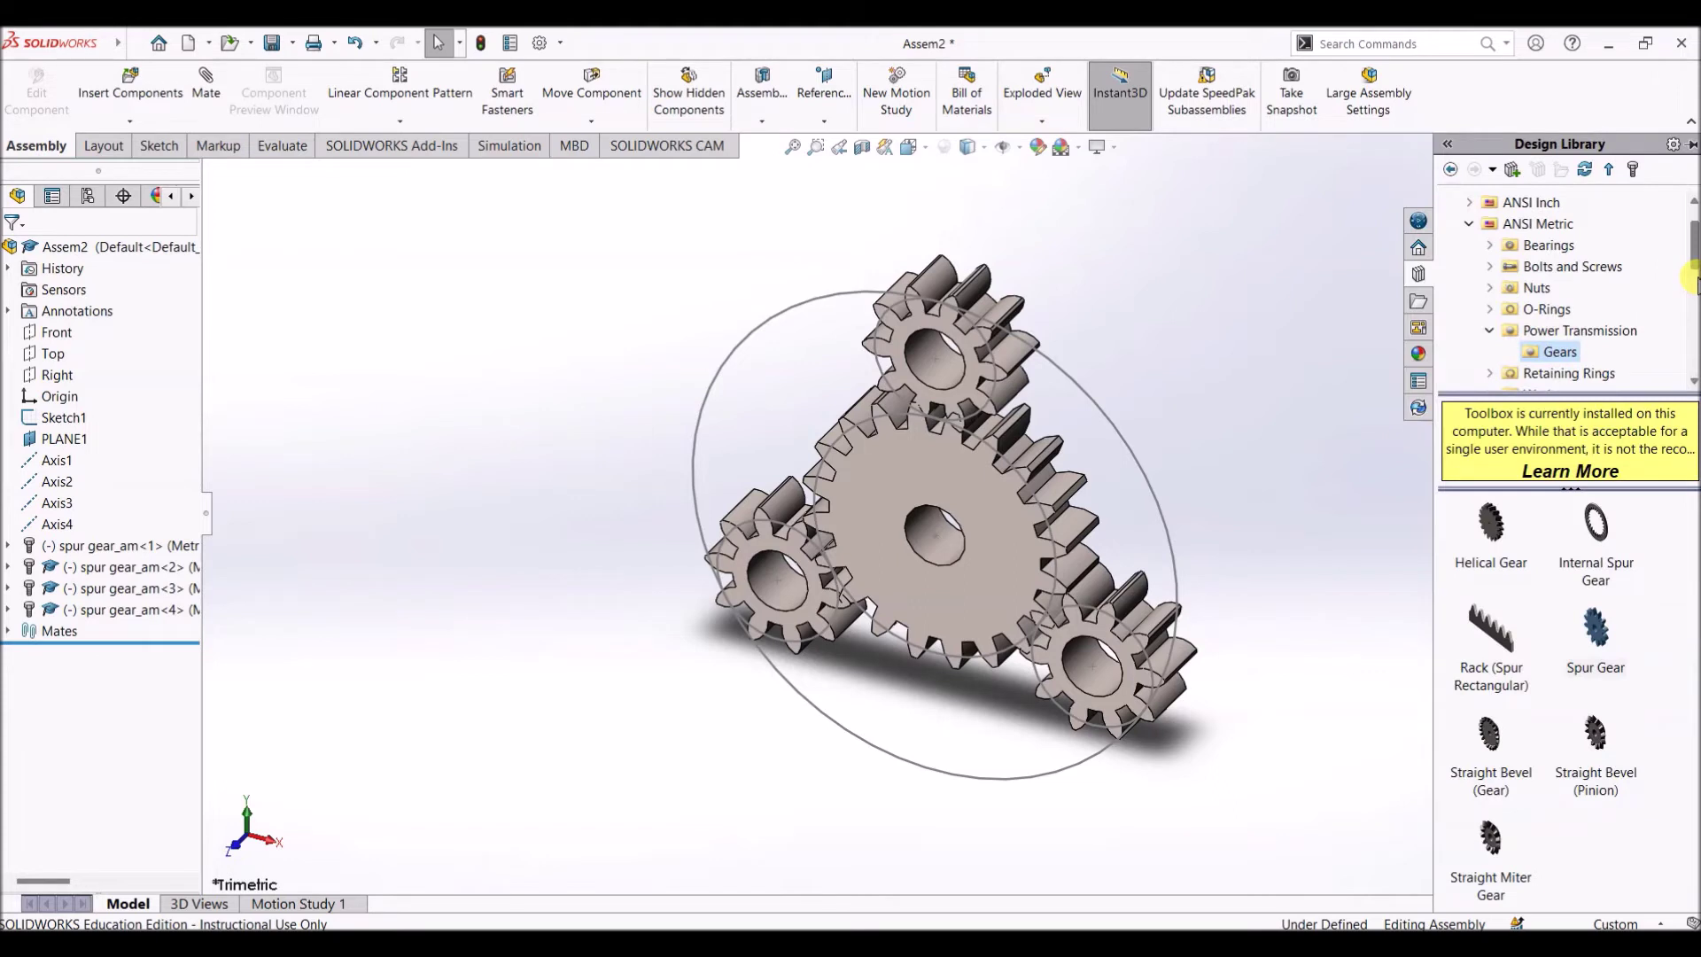
mouse_move(1610, 540)
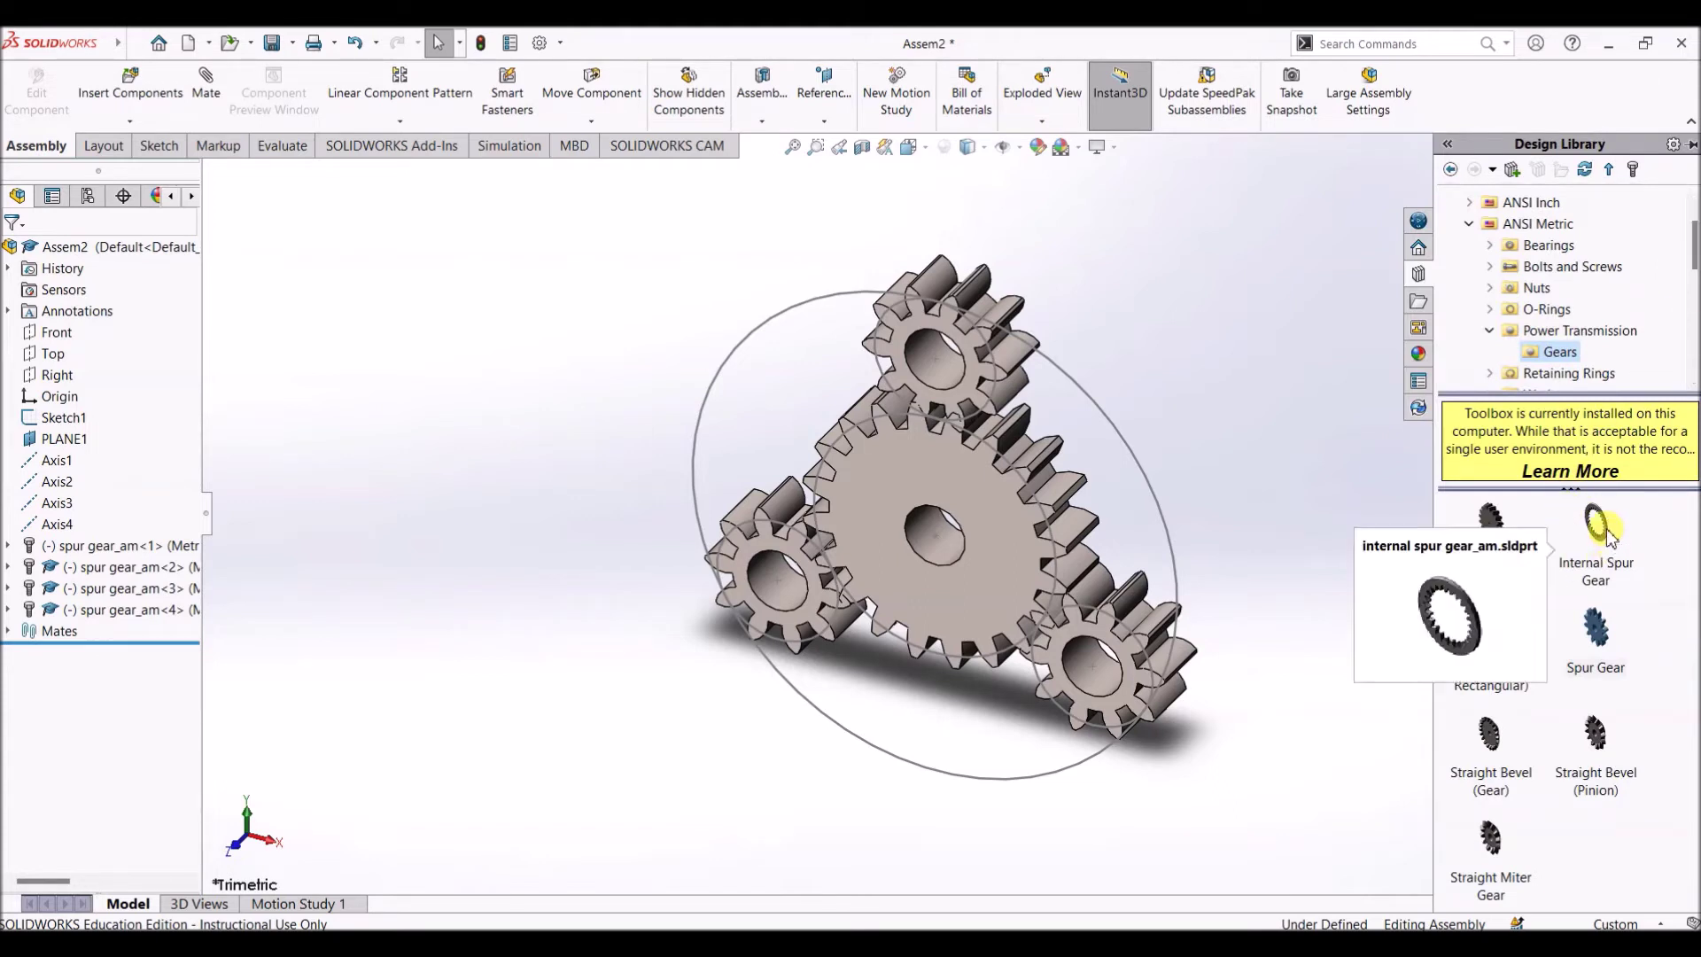
drag(1610, 536, 614, 382)
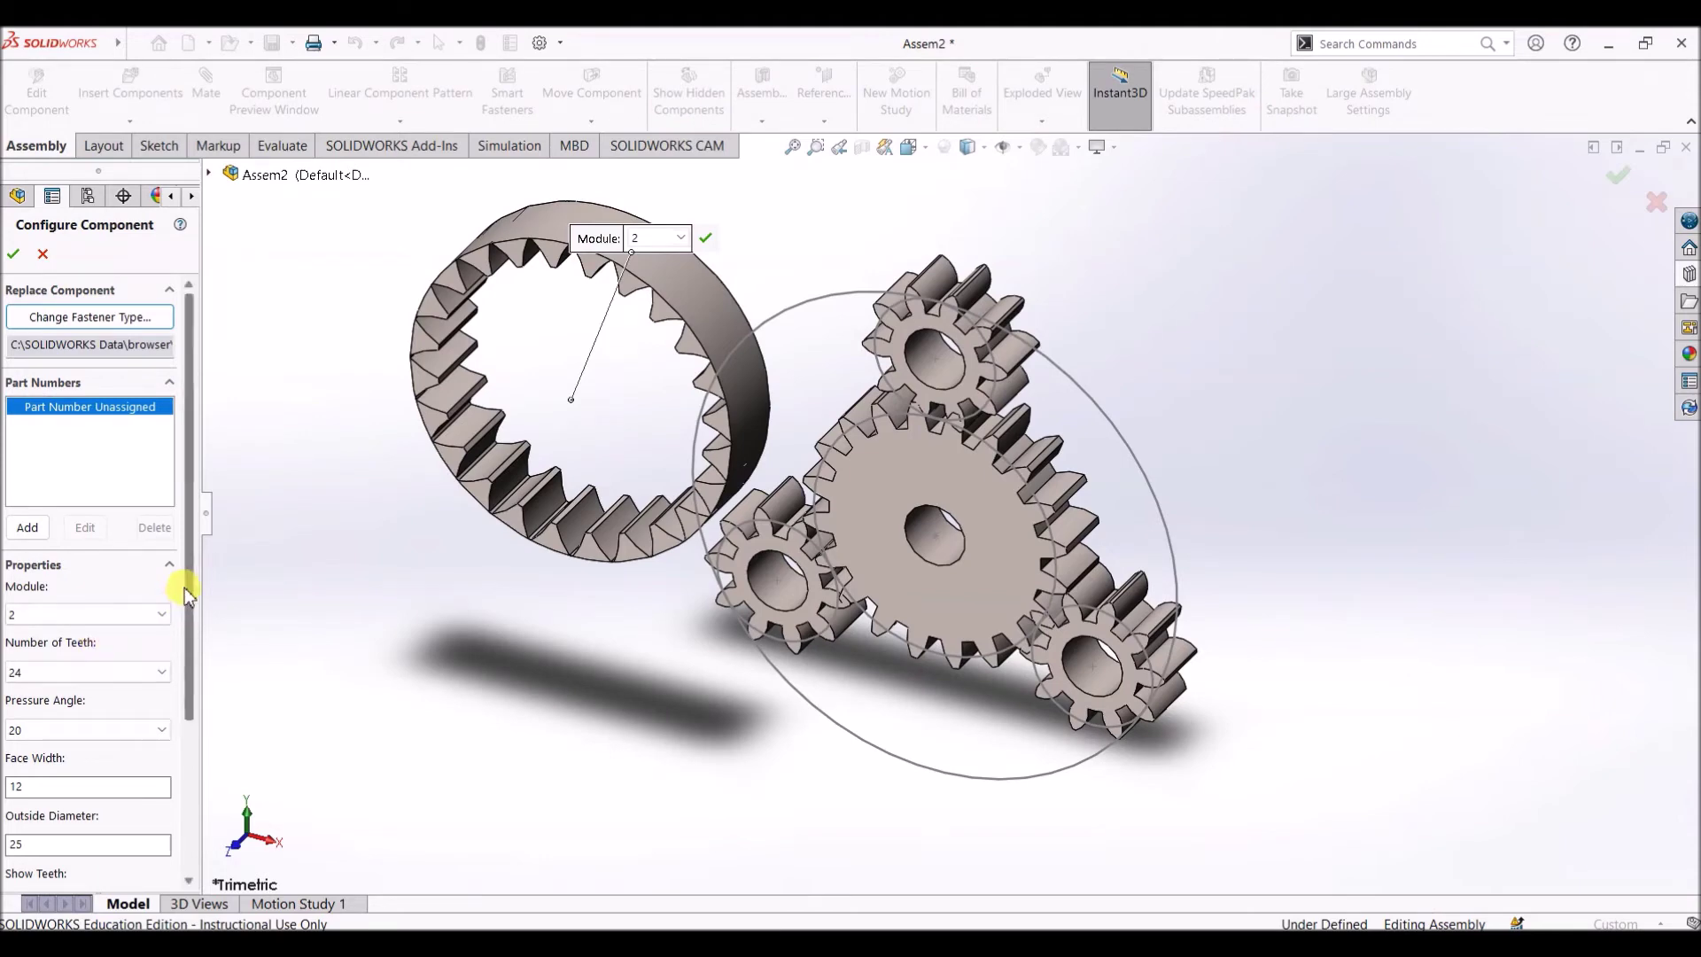
scroll(150, 646, down, 1)
click(161, 634)
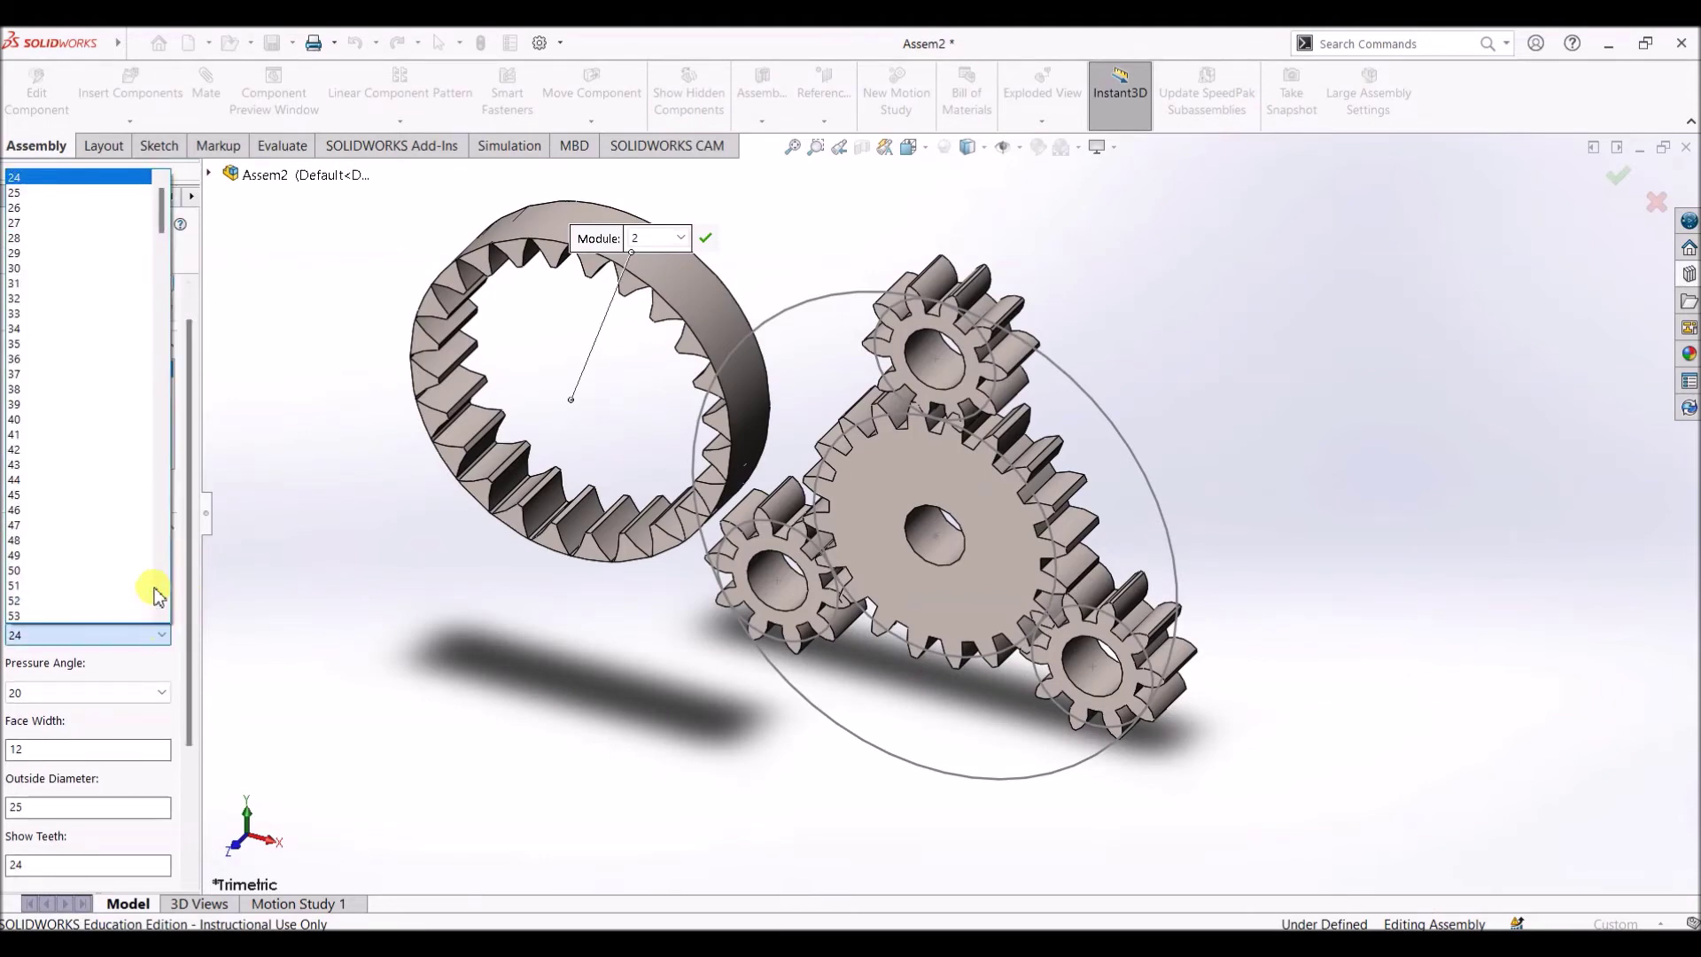
click(45, 420)
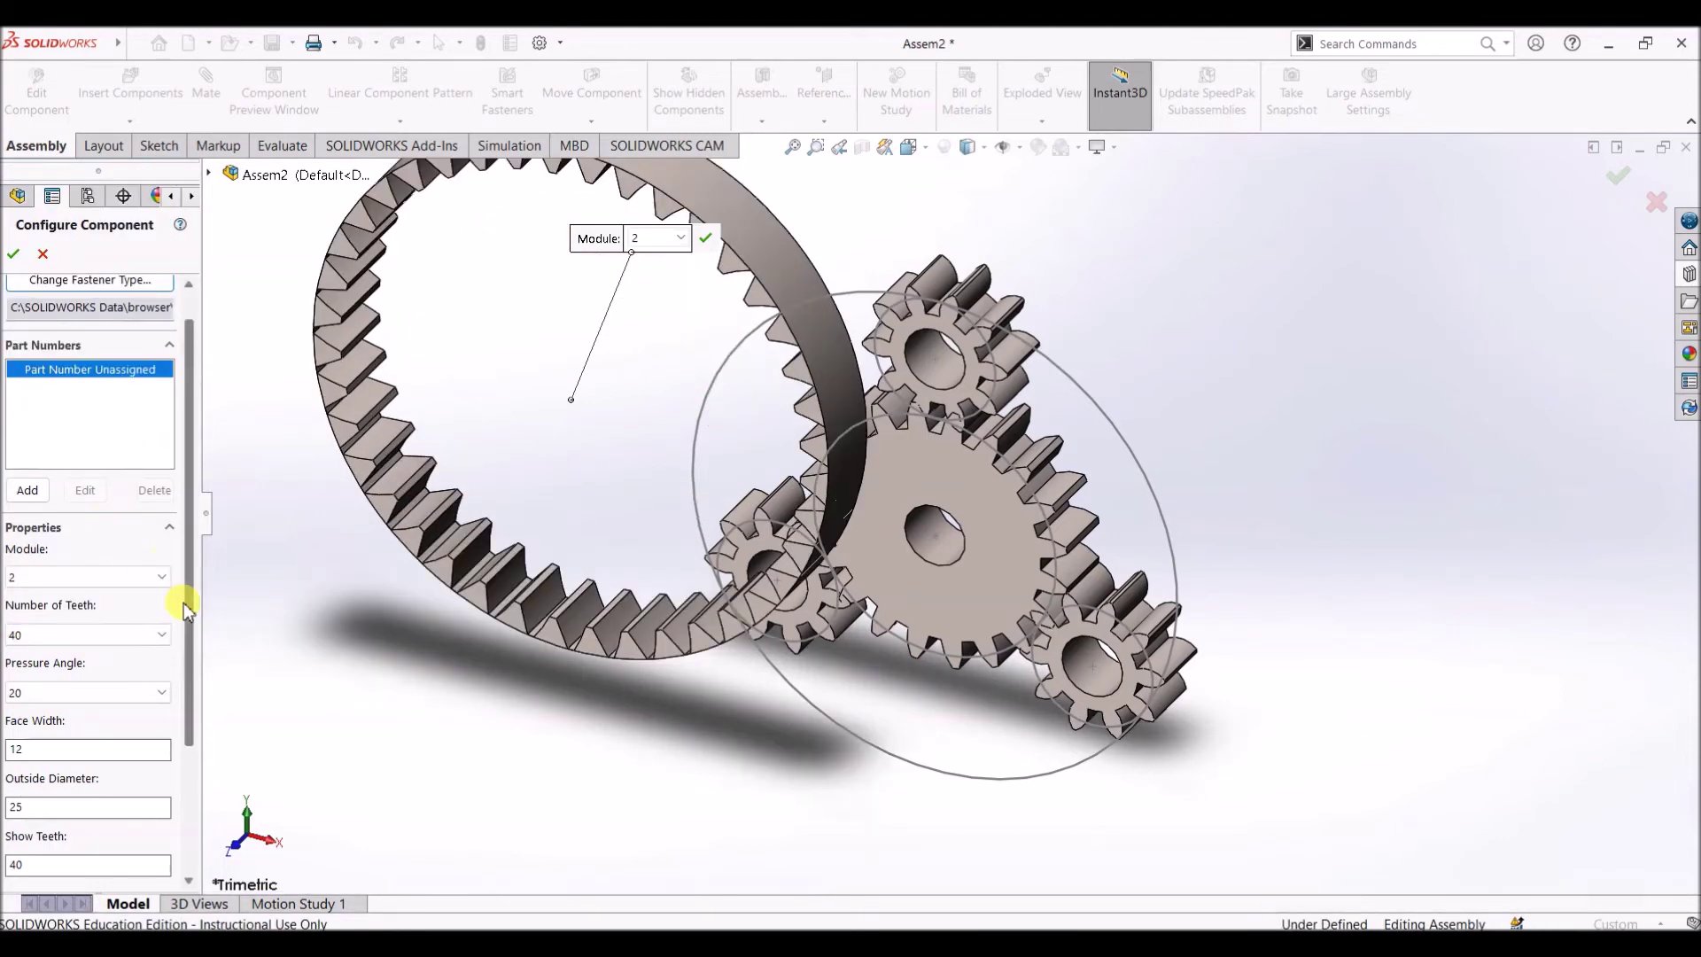
Set the internal gear's face width to 10, accept the configuration and stop inserting copies
scroll(188, 629, down, 3)
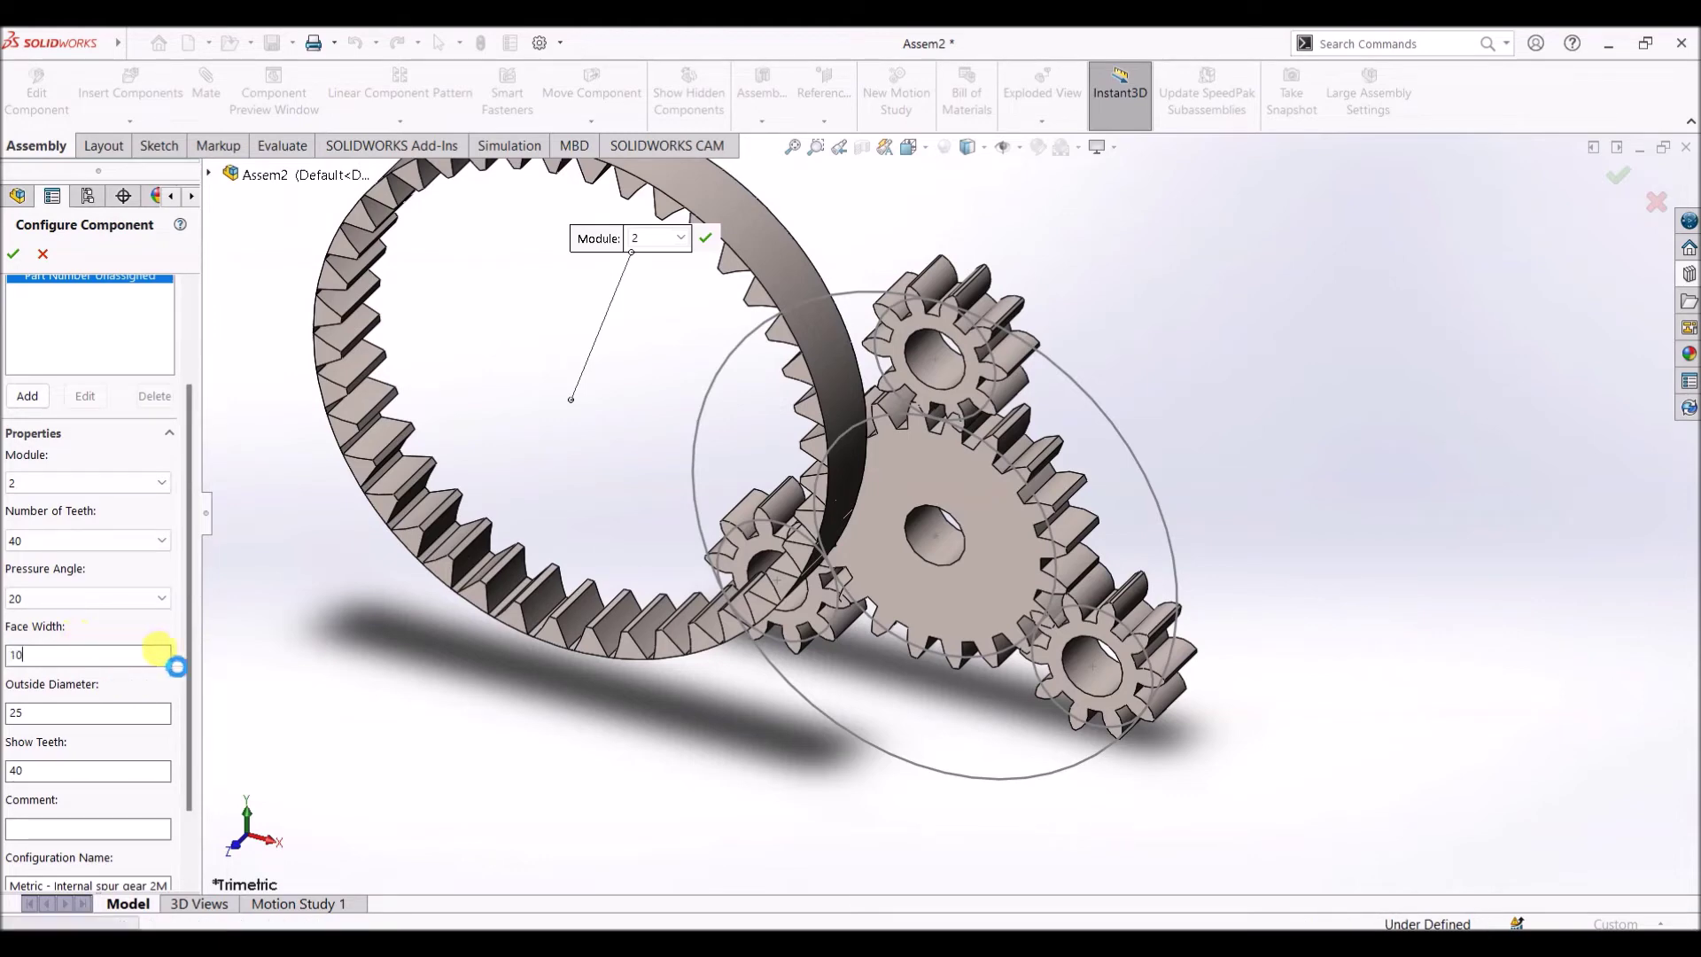
scroll(183, 660, down, 2)
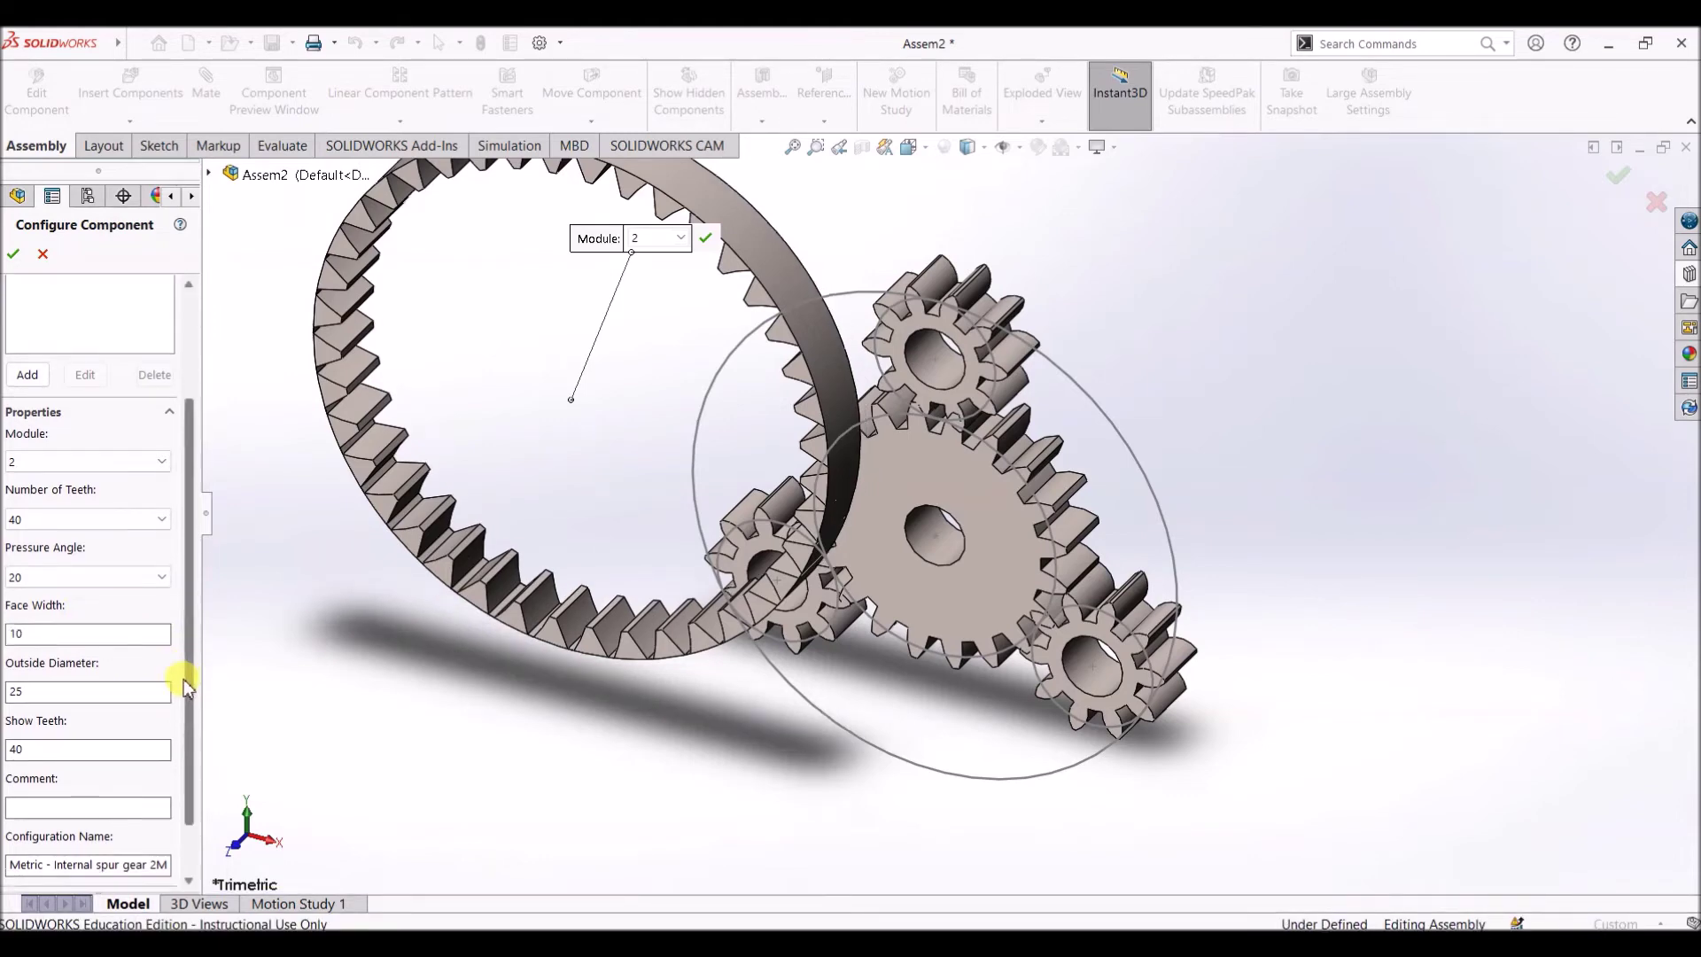
scroll(177, 620, up, 6)
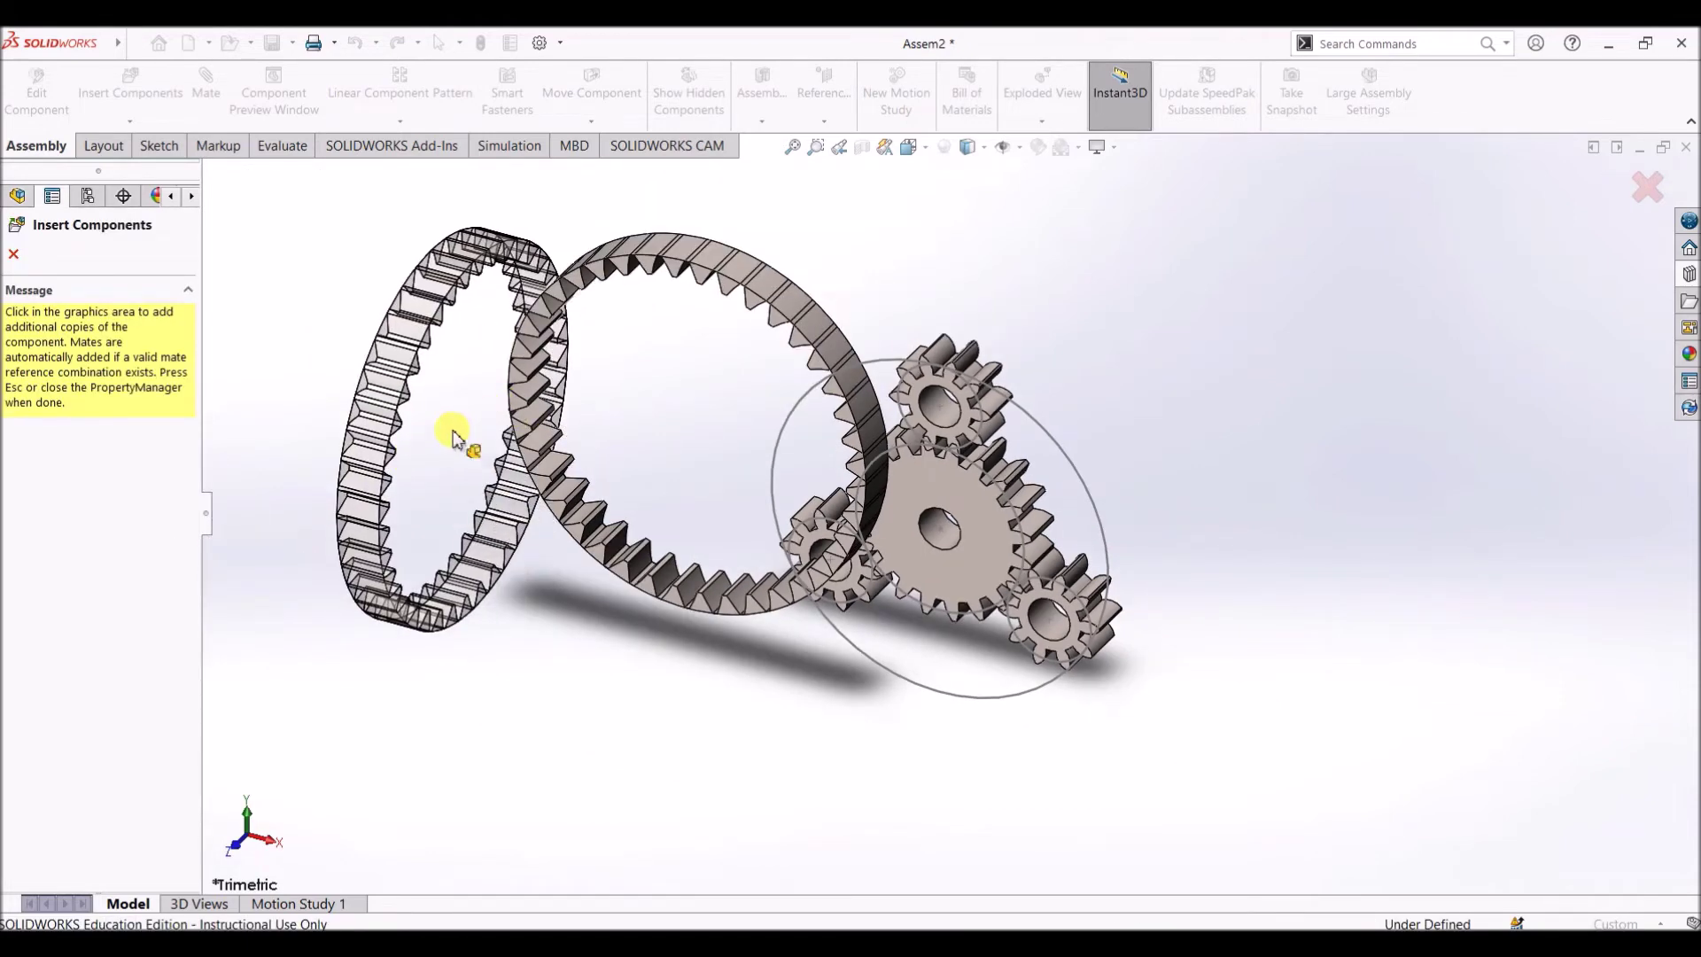
key(Escape)
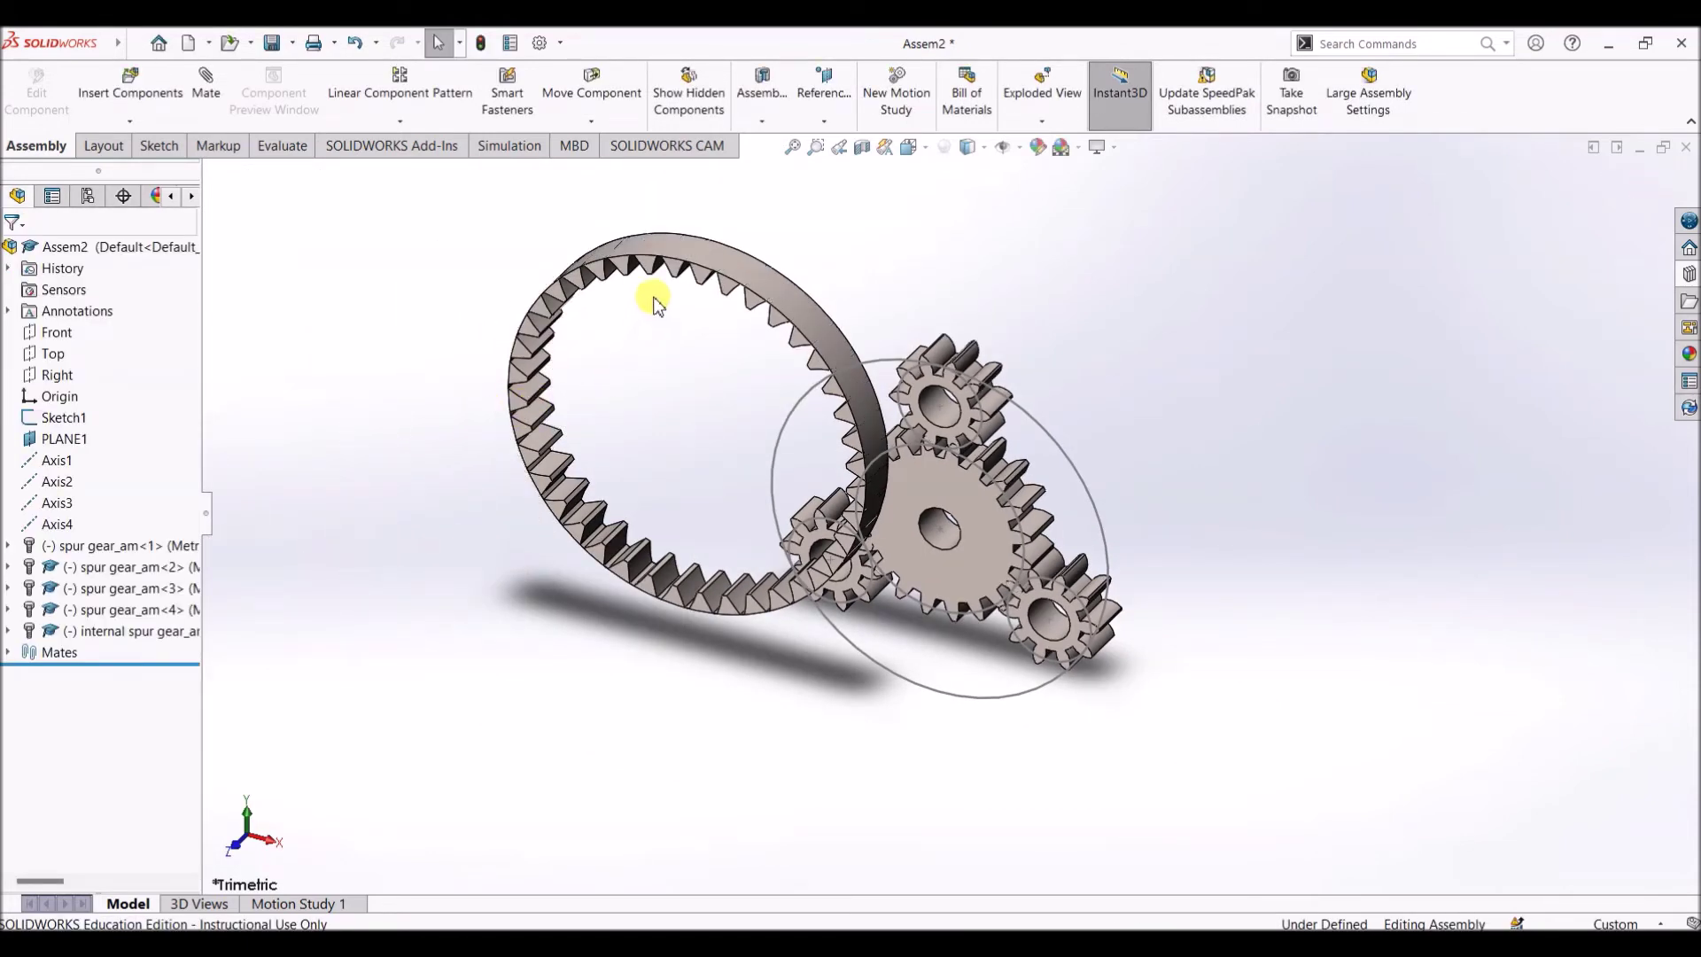
Open the internal spur gear part from the assembly in its own window and show it in the Front view
click(706, 260)
right_click(708, 259)
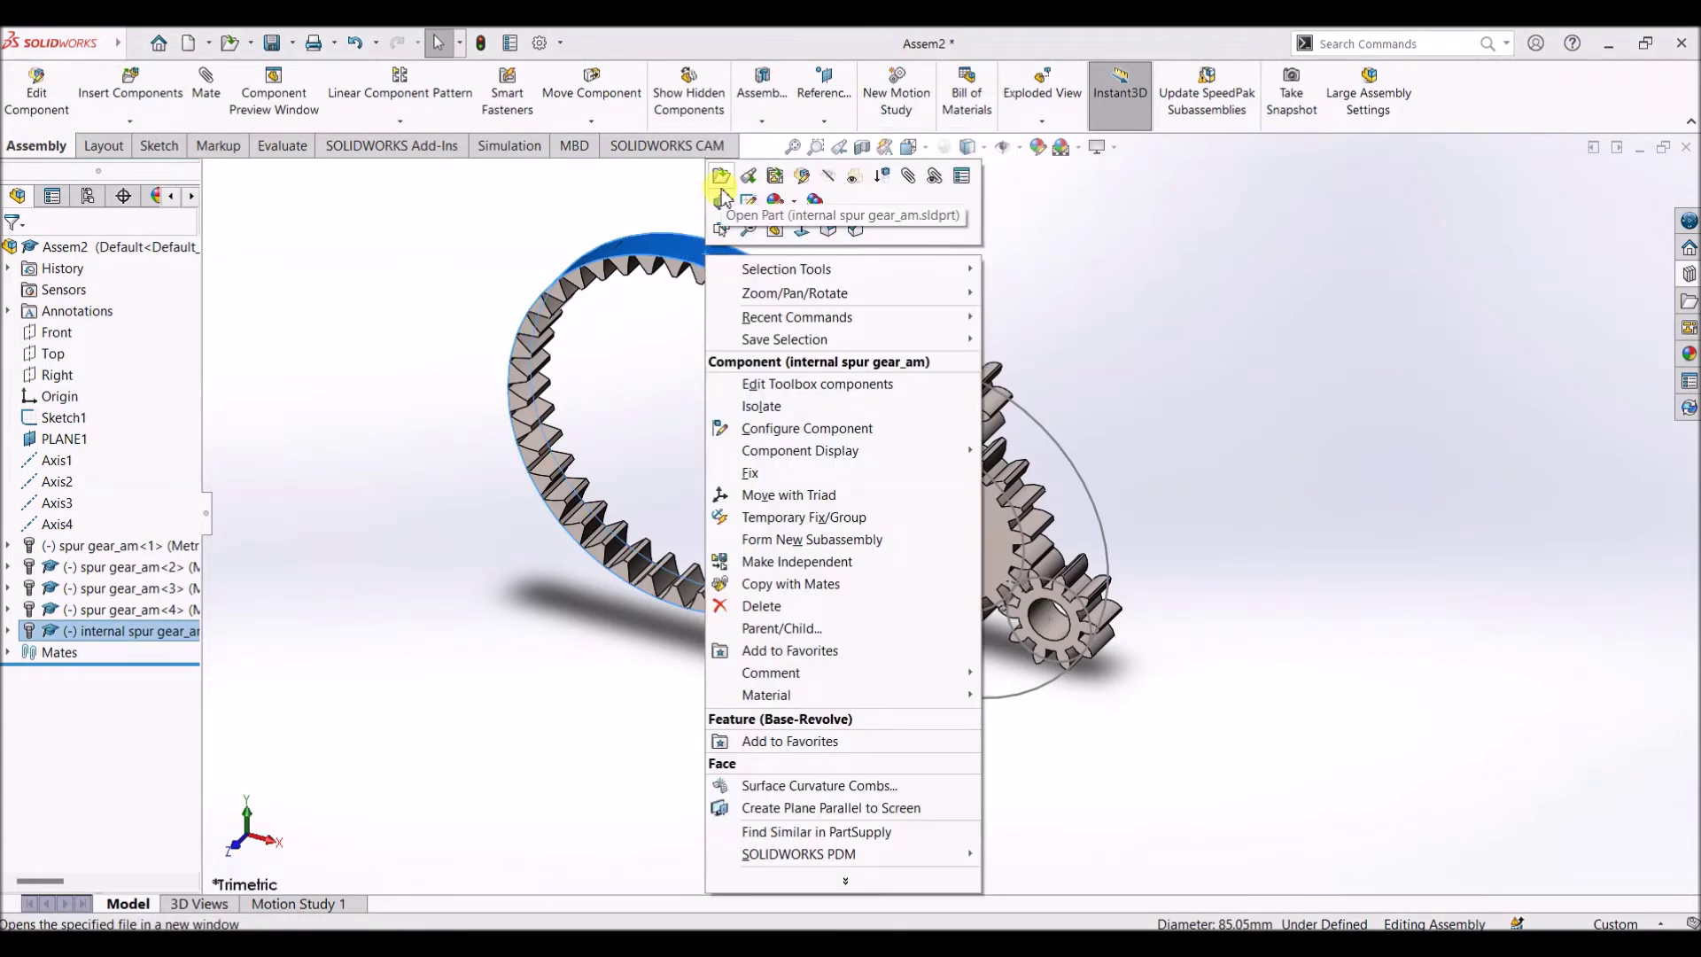
click(721, 188)
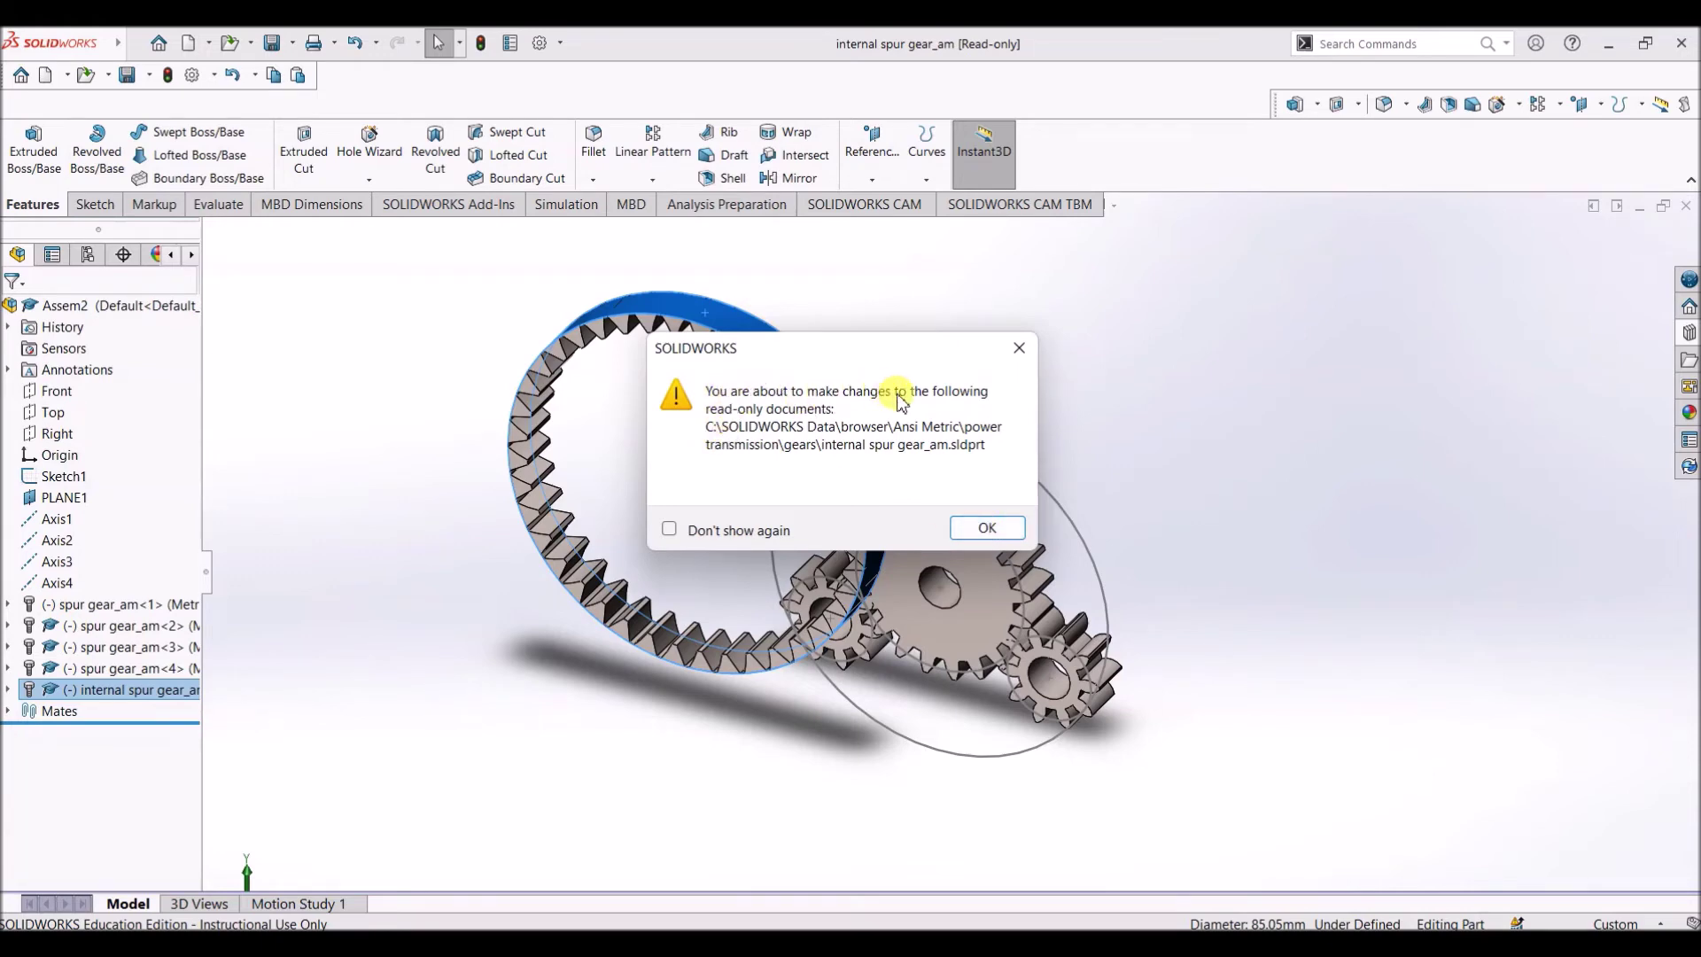
click(990, 532)
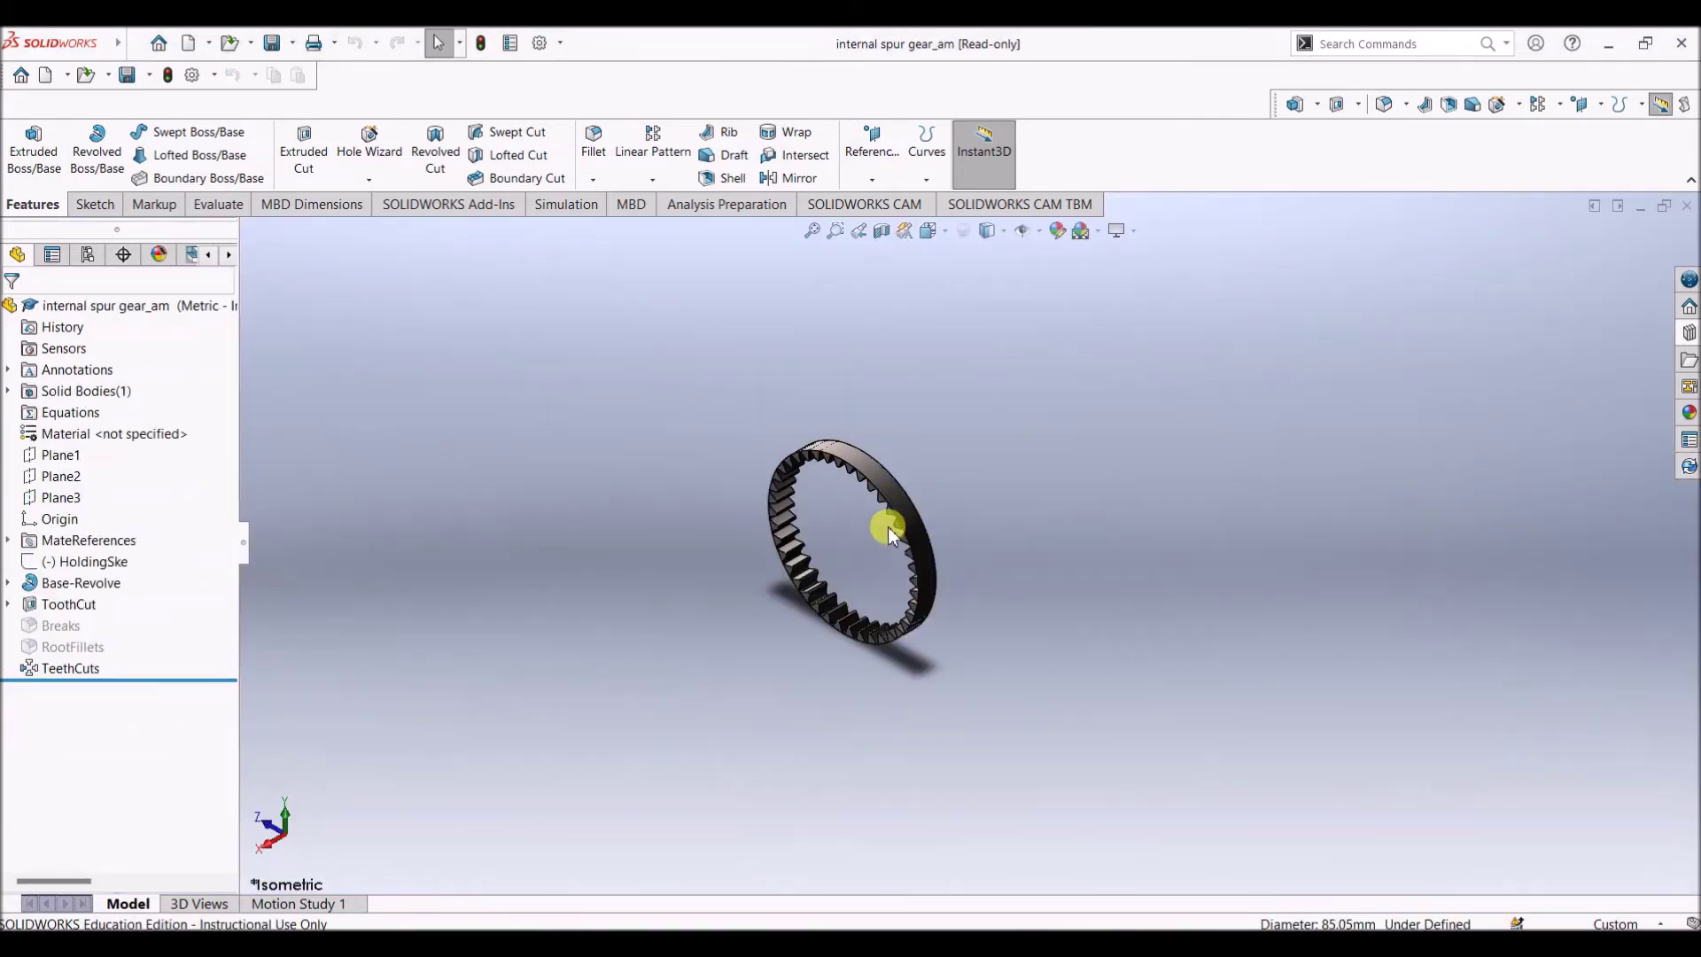
scroll(884, 527, down, 3)
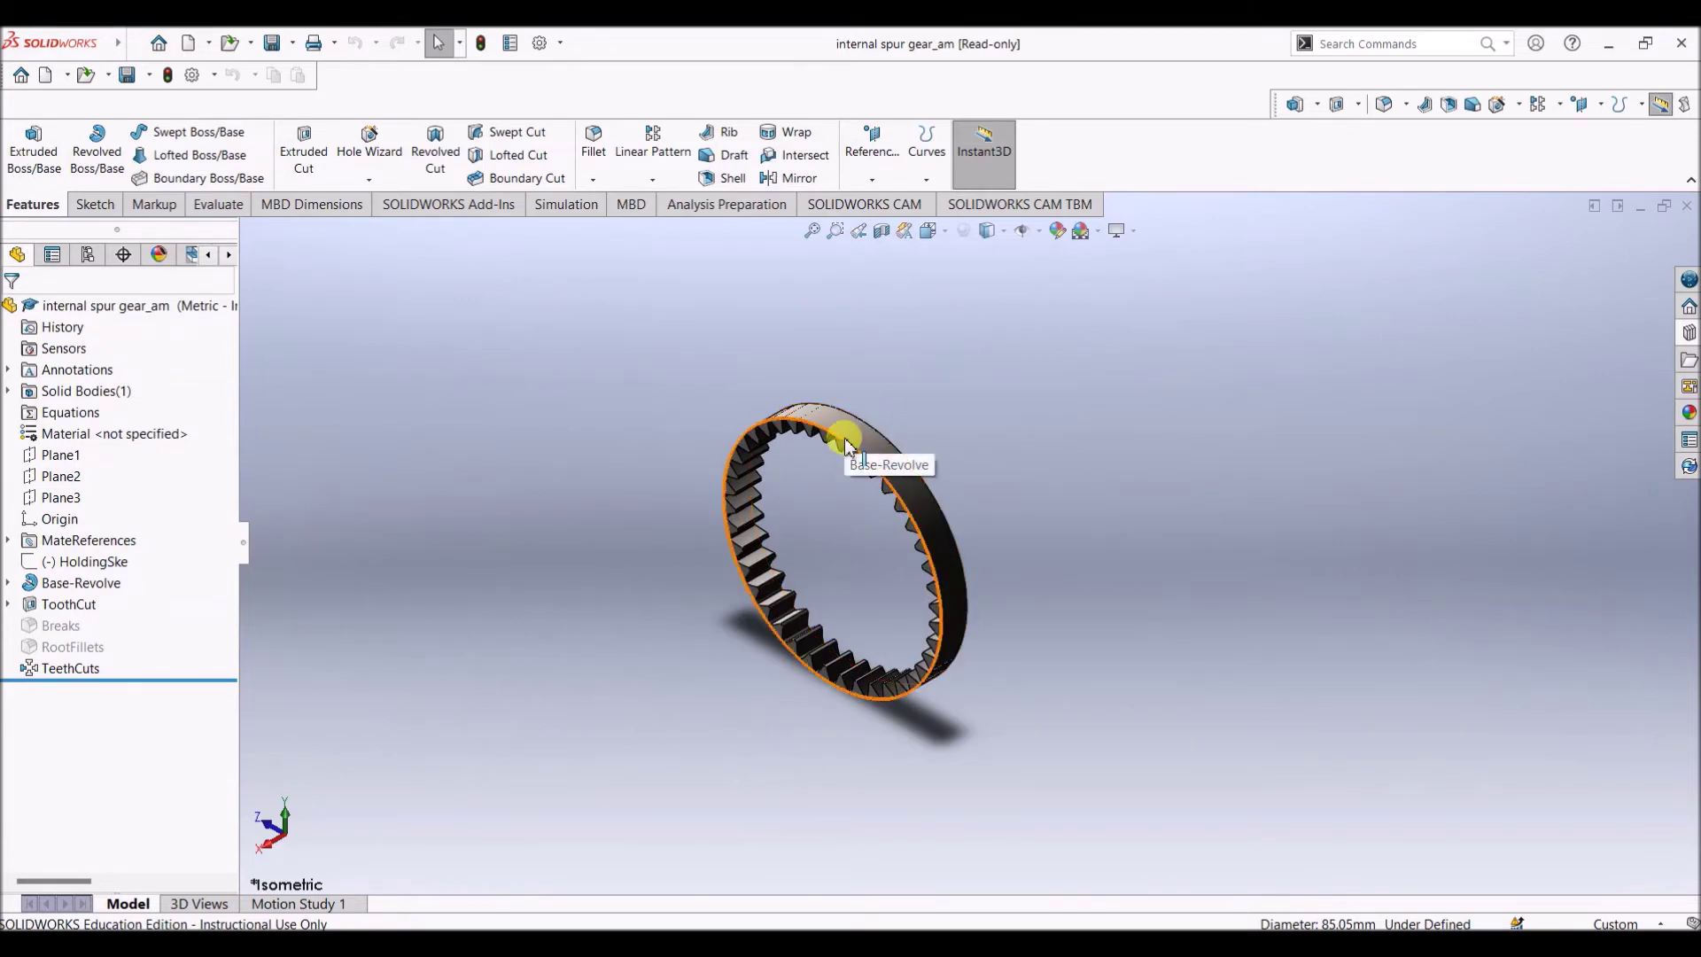
click(944, 239)
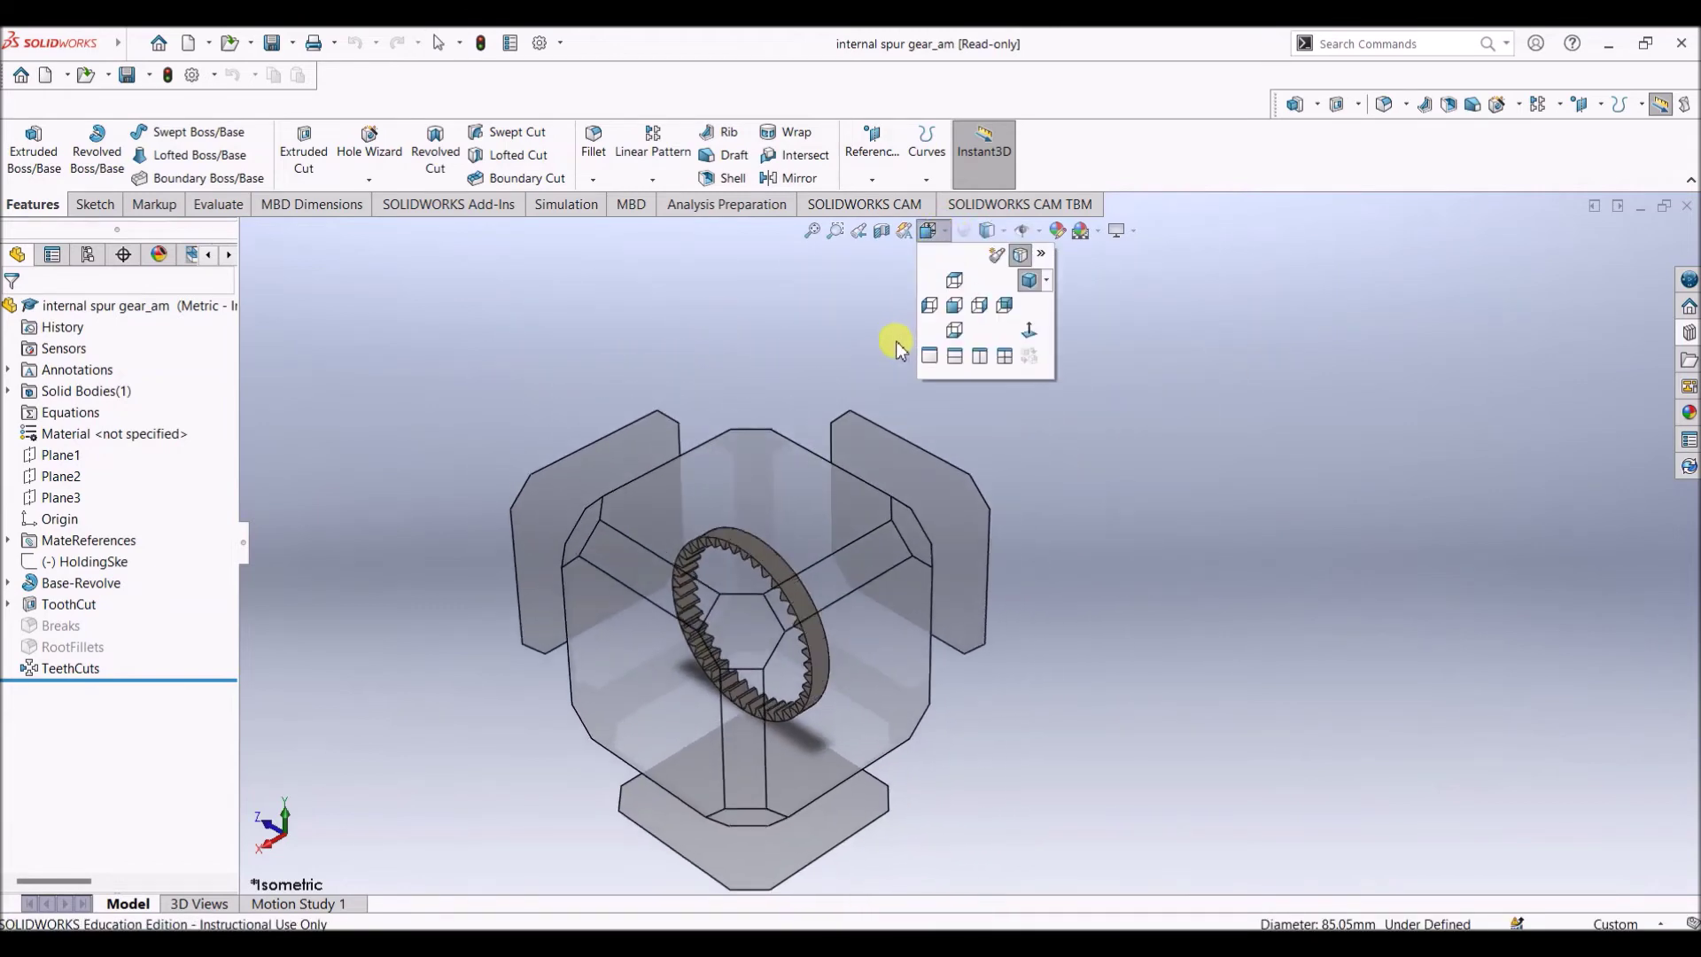
click(945, 327)
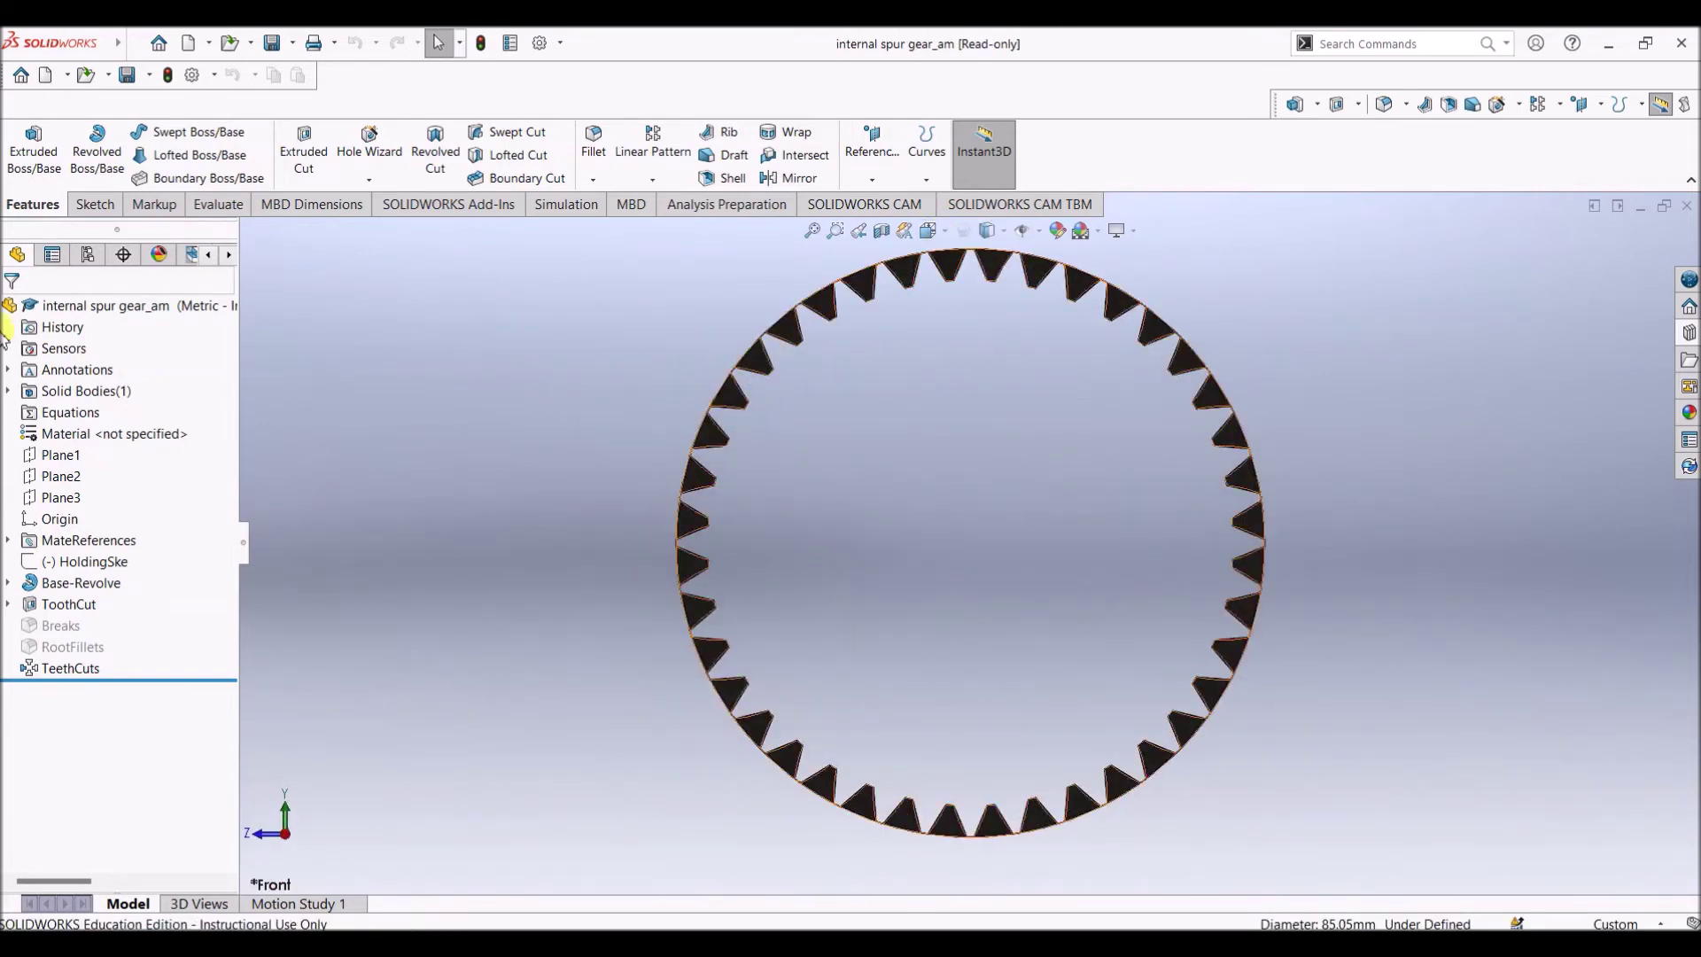
Start a sketch on the ring gear's front face and draw an origin-centred circle out to the outer edge, radius about 42.5 mm
click(95, 203)
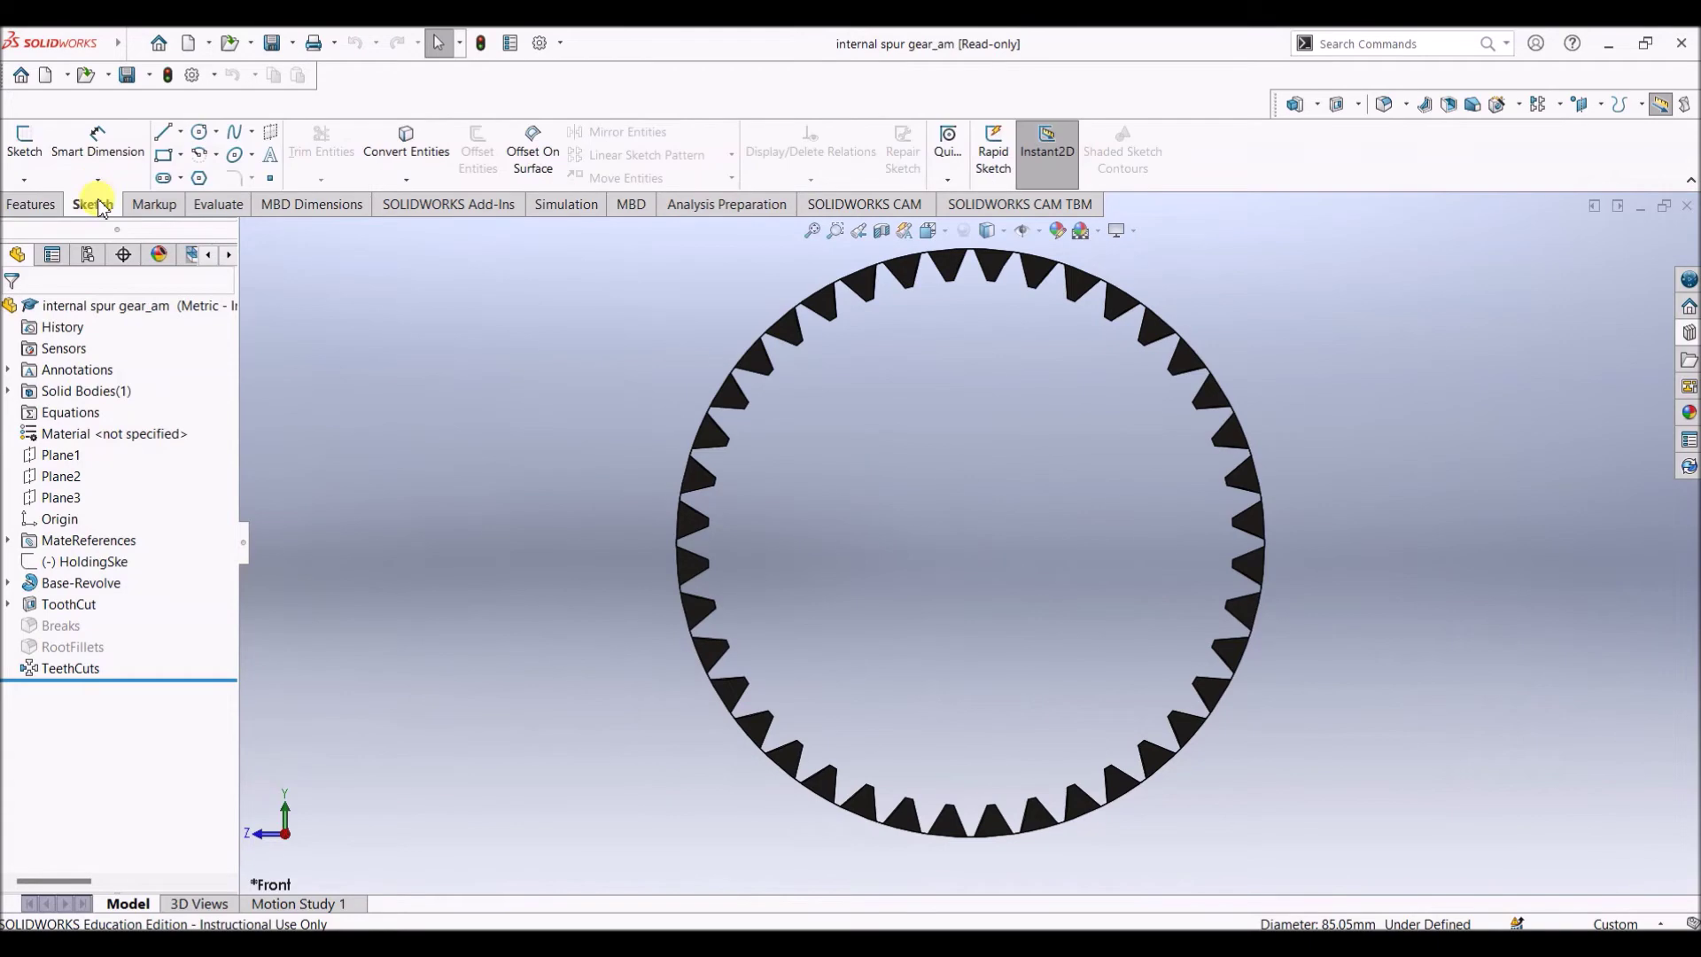
click(31, 157)
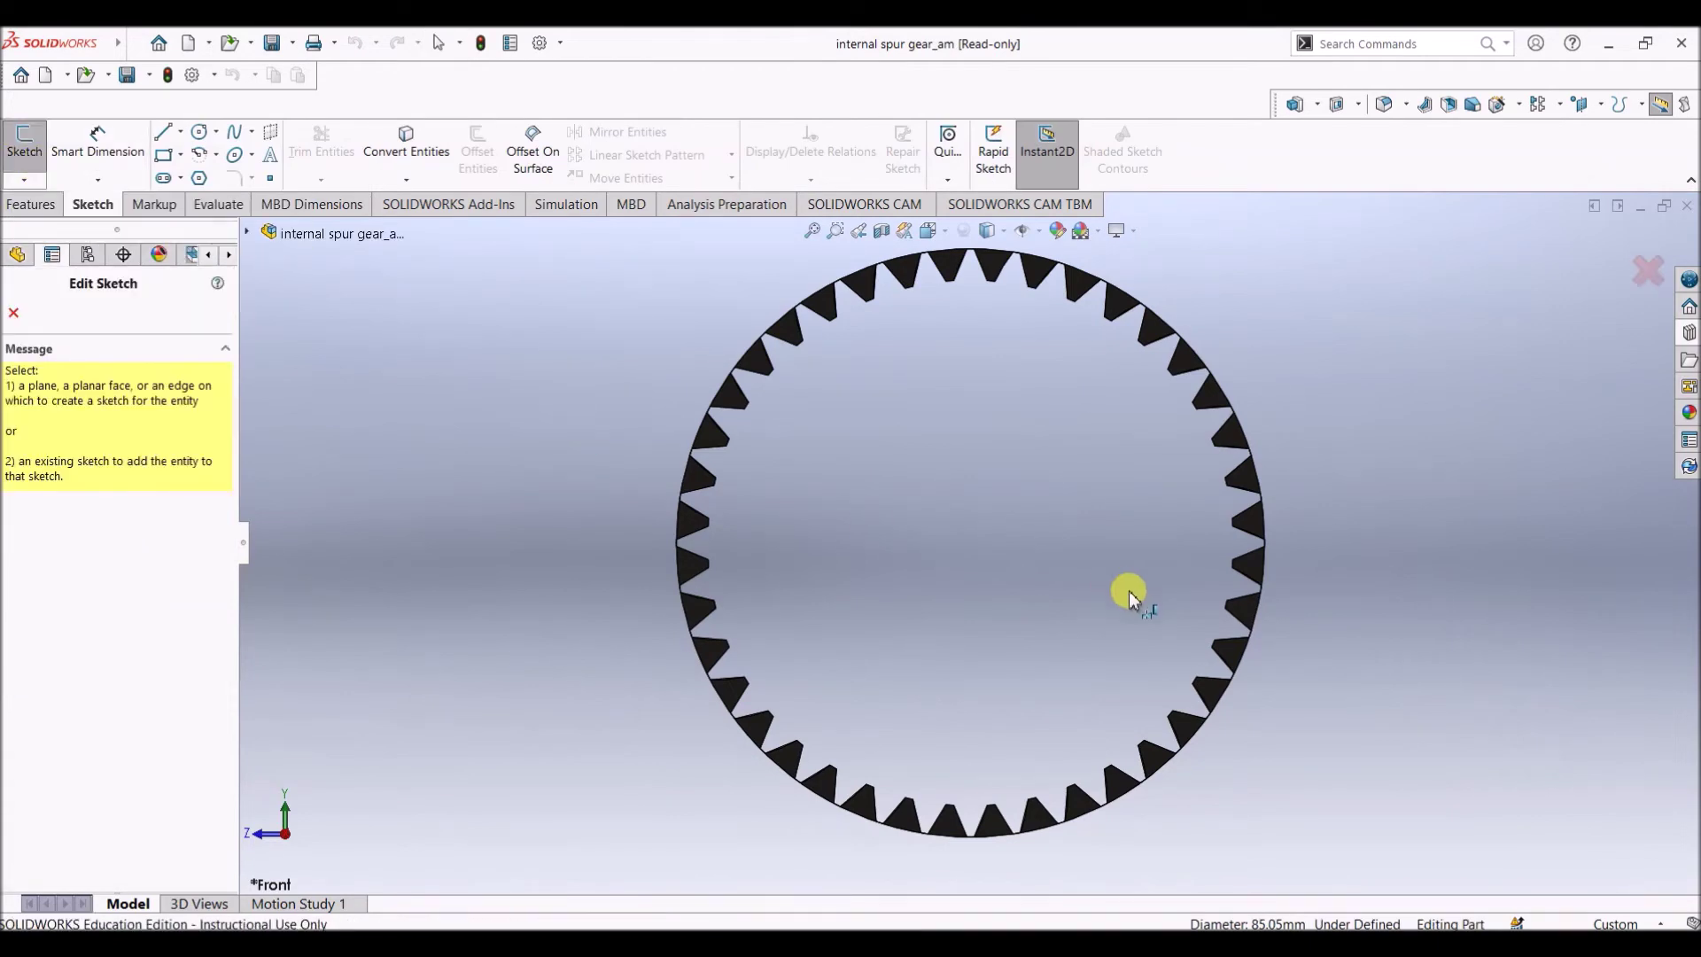
click(859, 285)
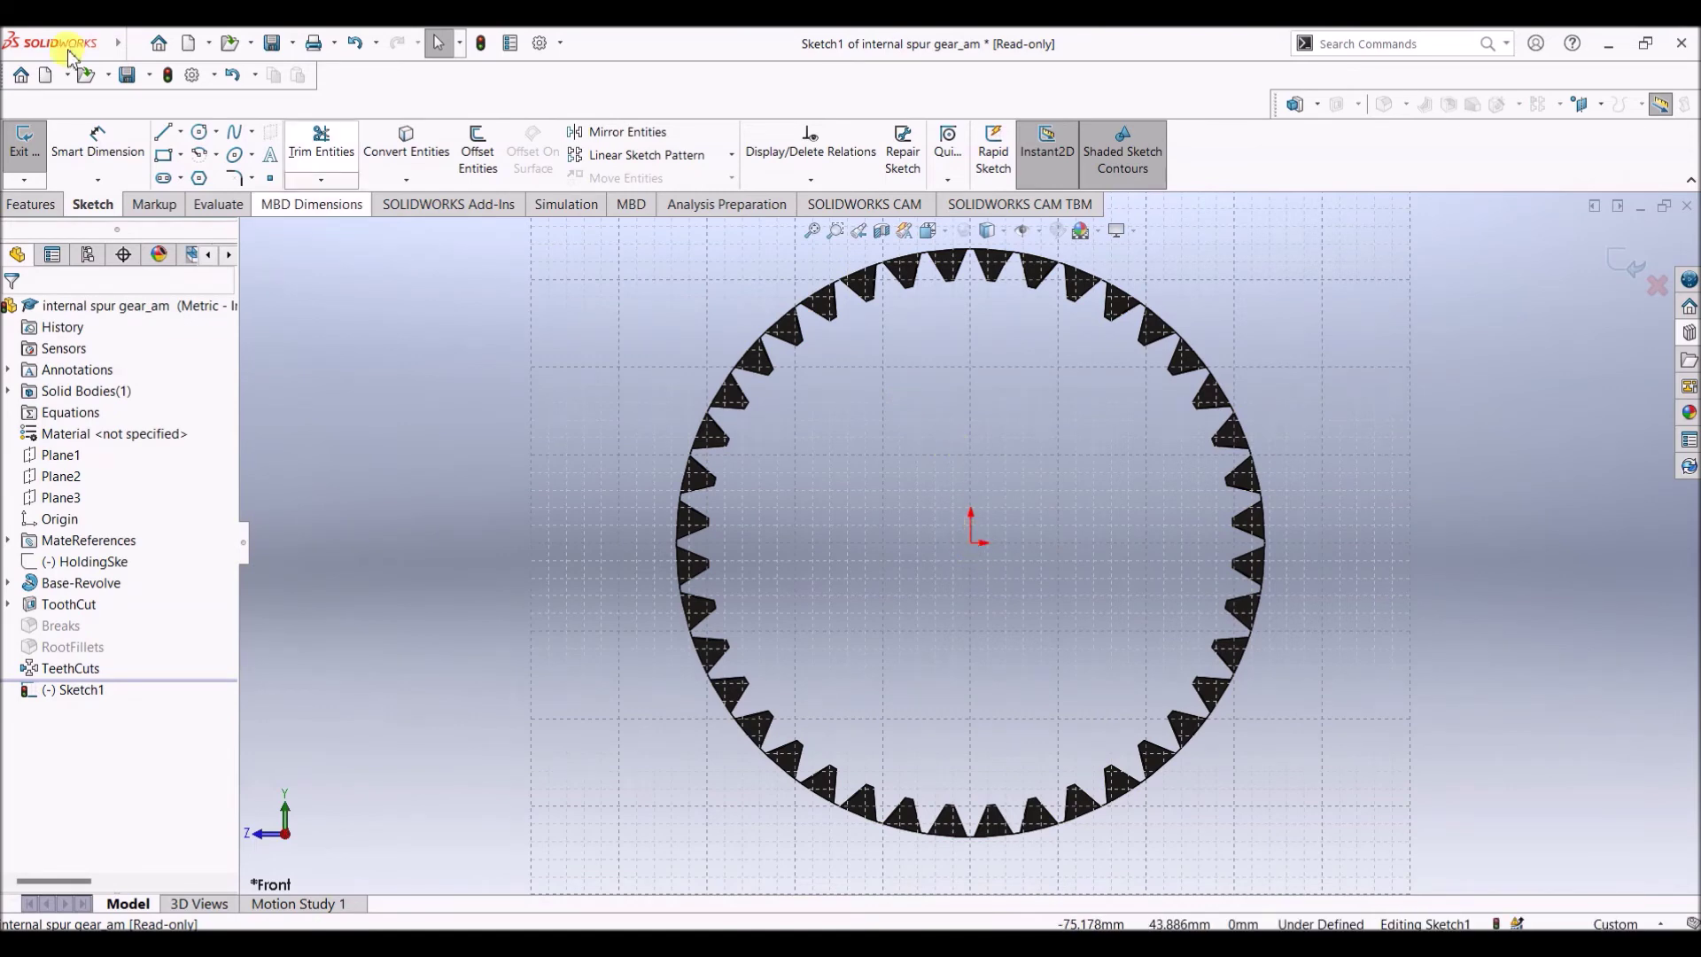
click(201, 134)
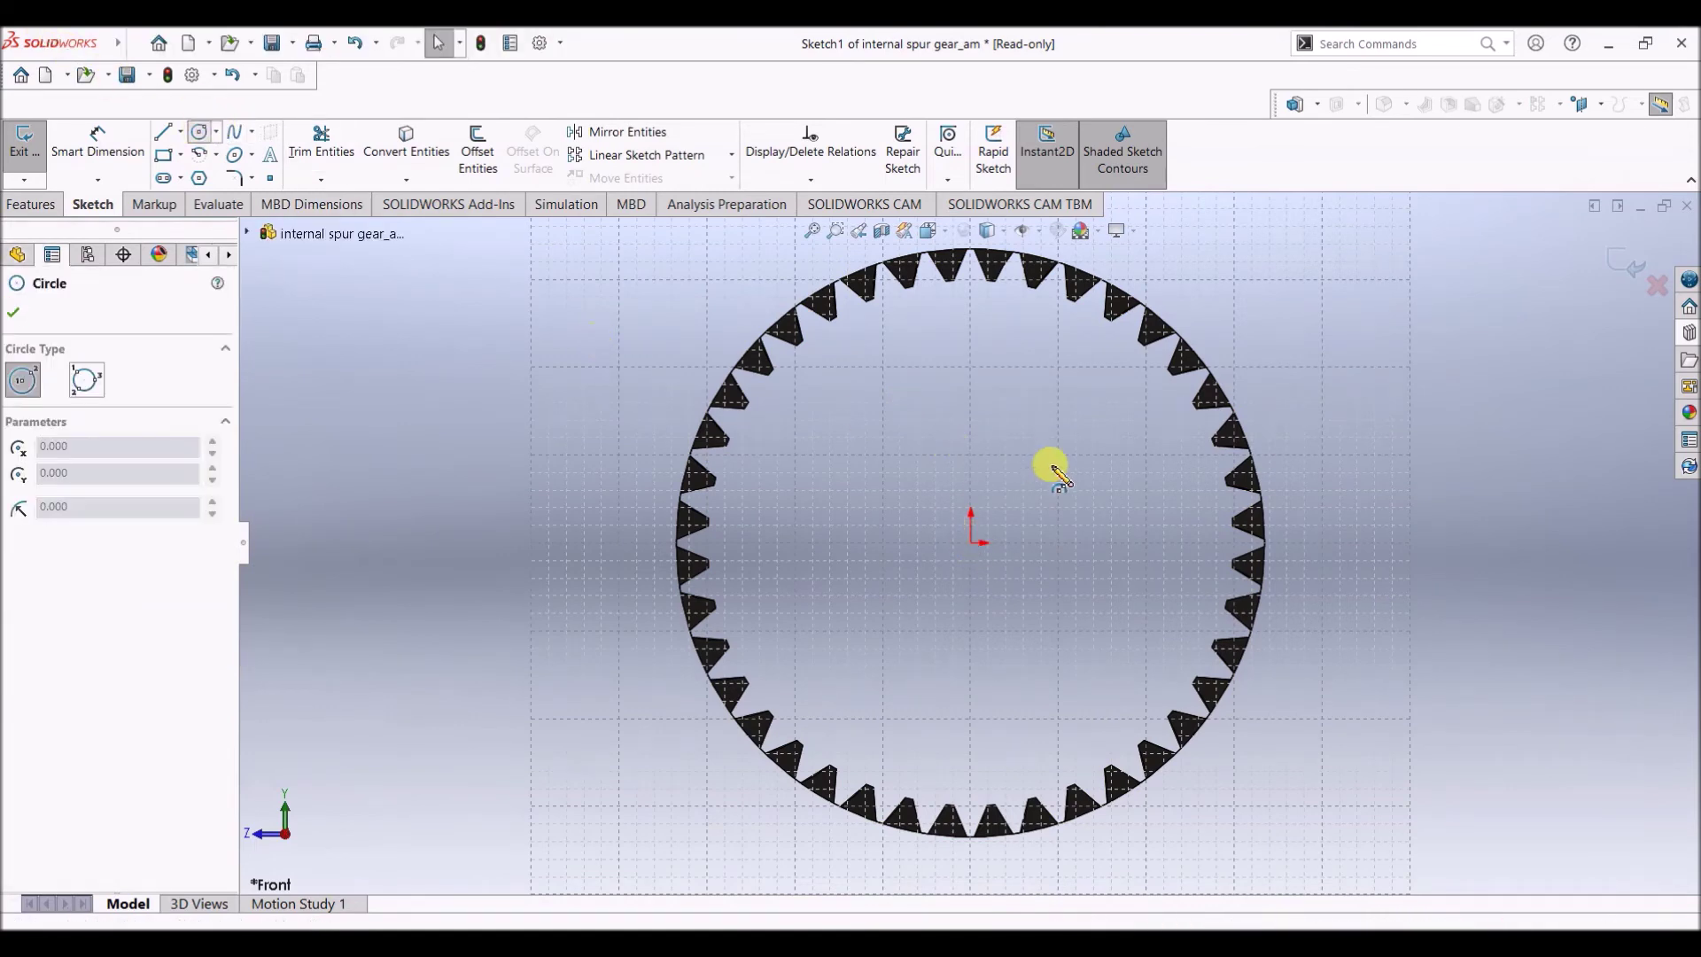
click(971, 544)
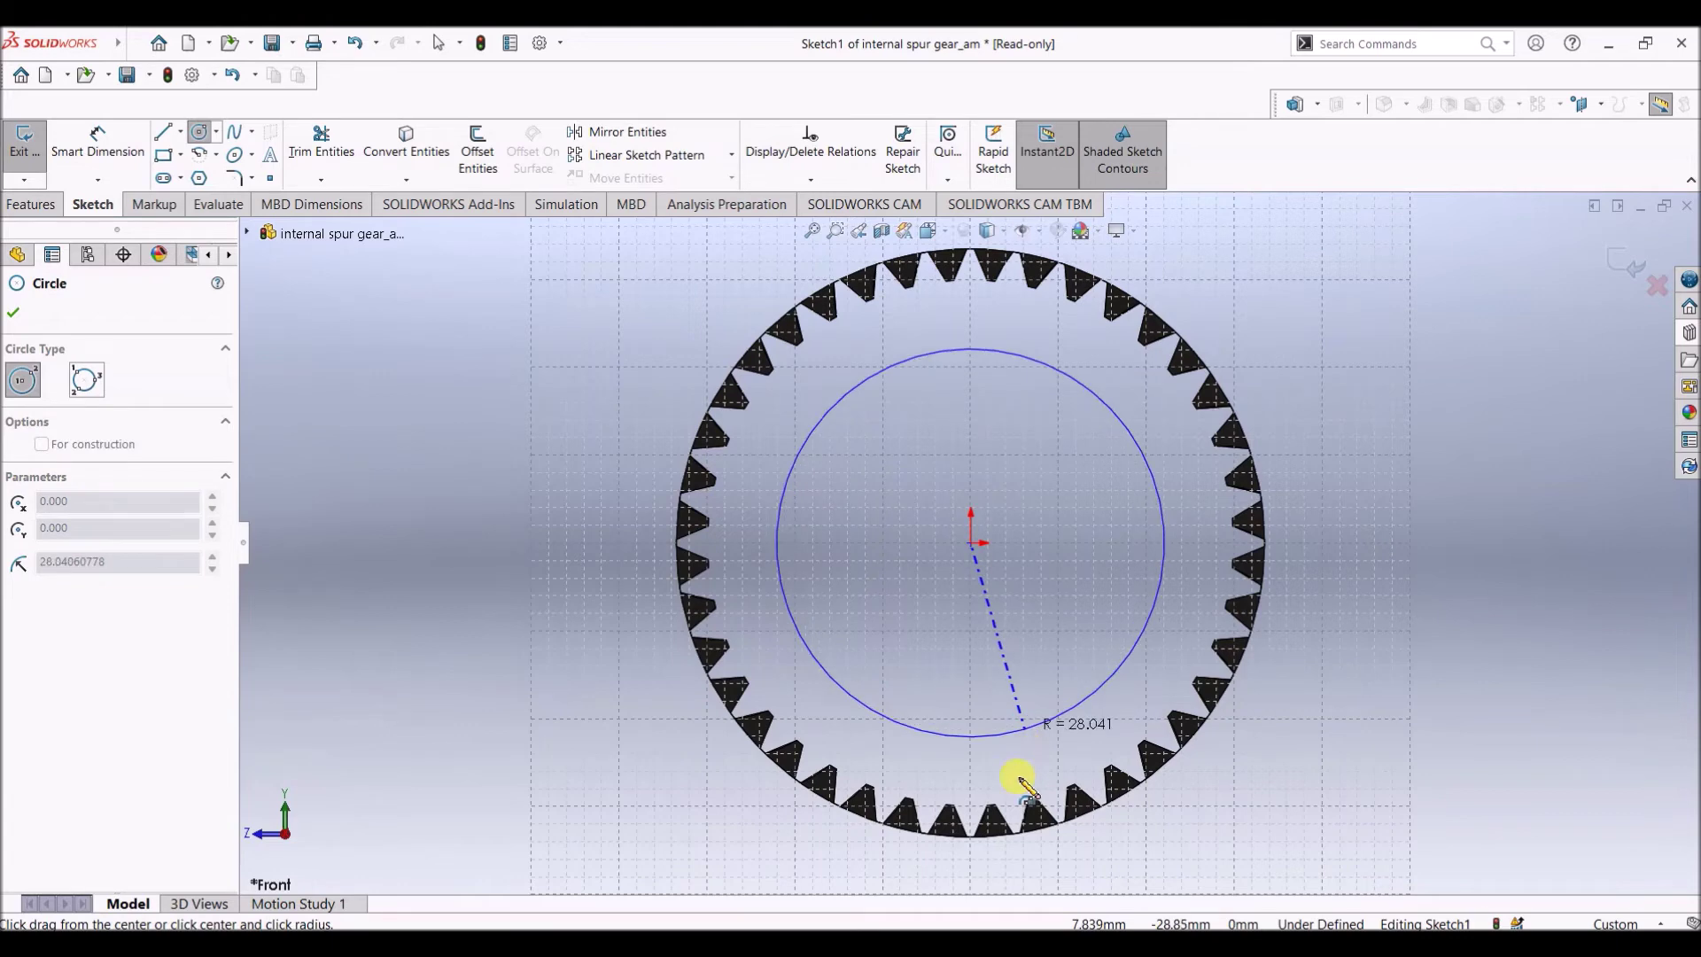
click(974, 837)
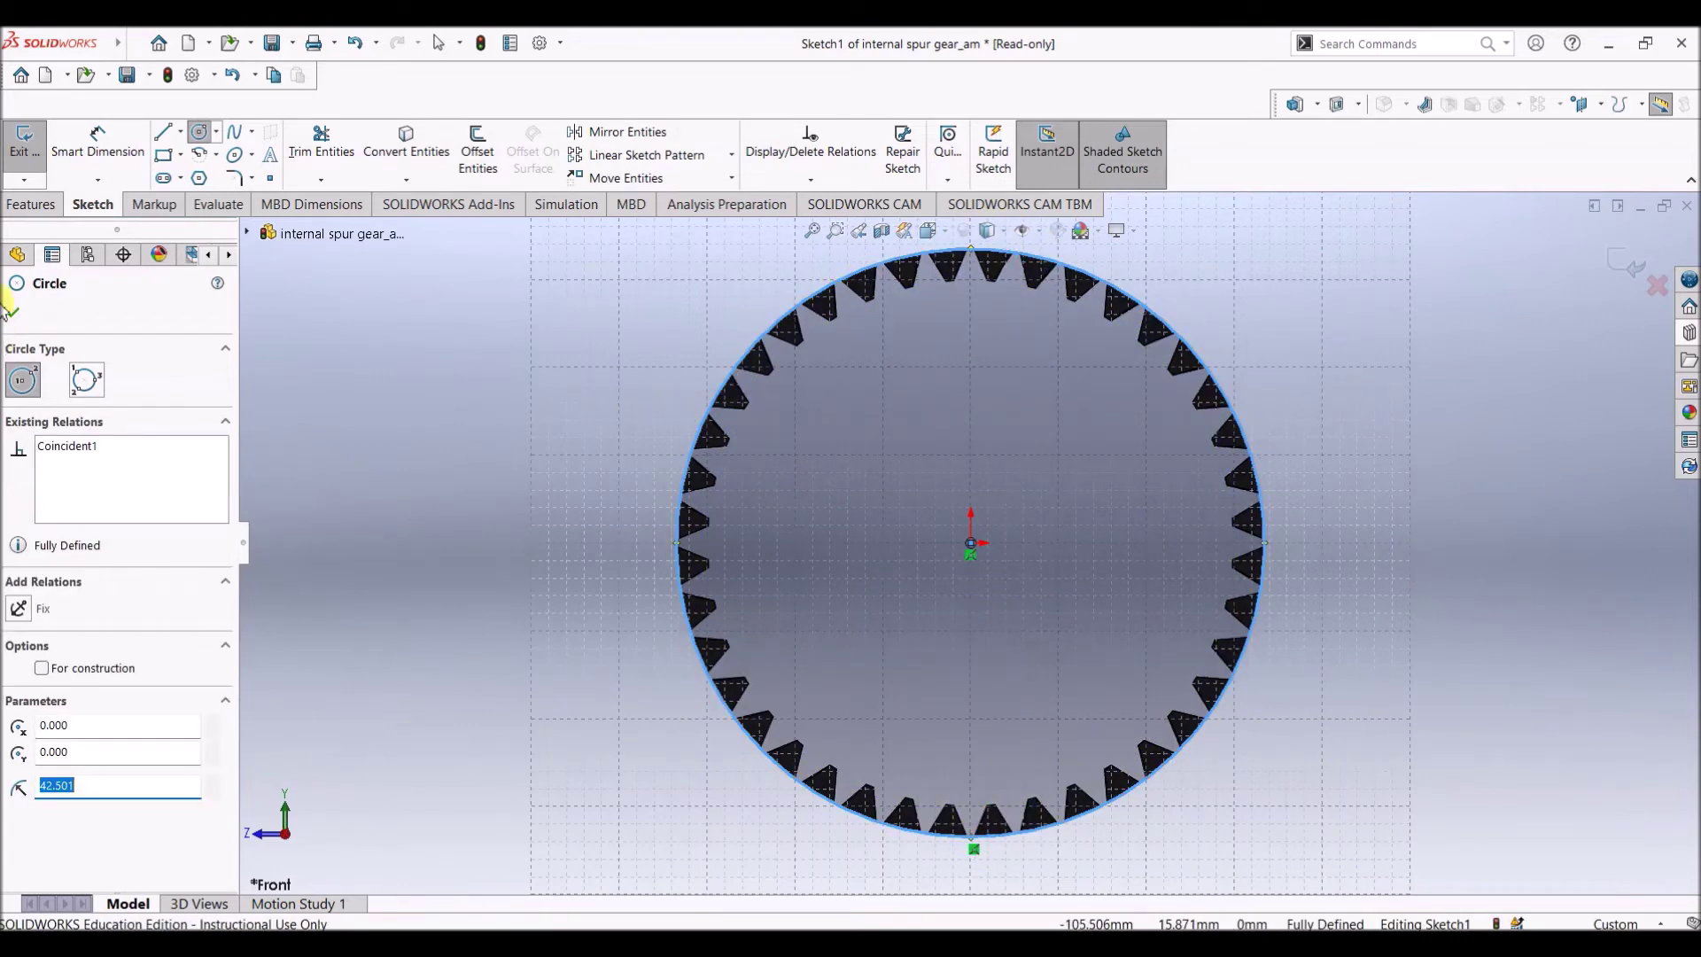
Accept the circle and offset it outward by 5 mm to outline the ring gear's rim
click(18, 313)
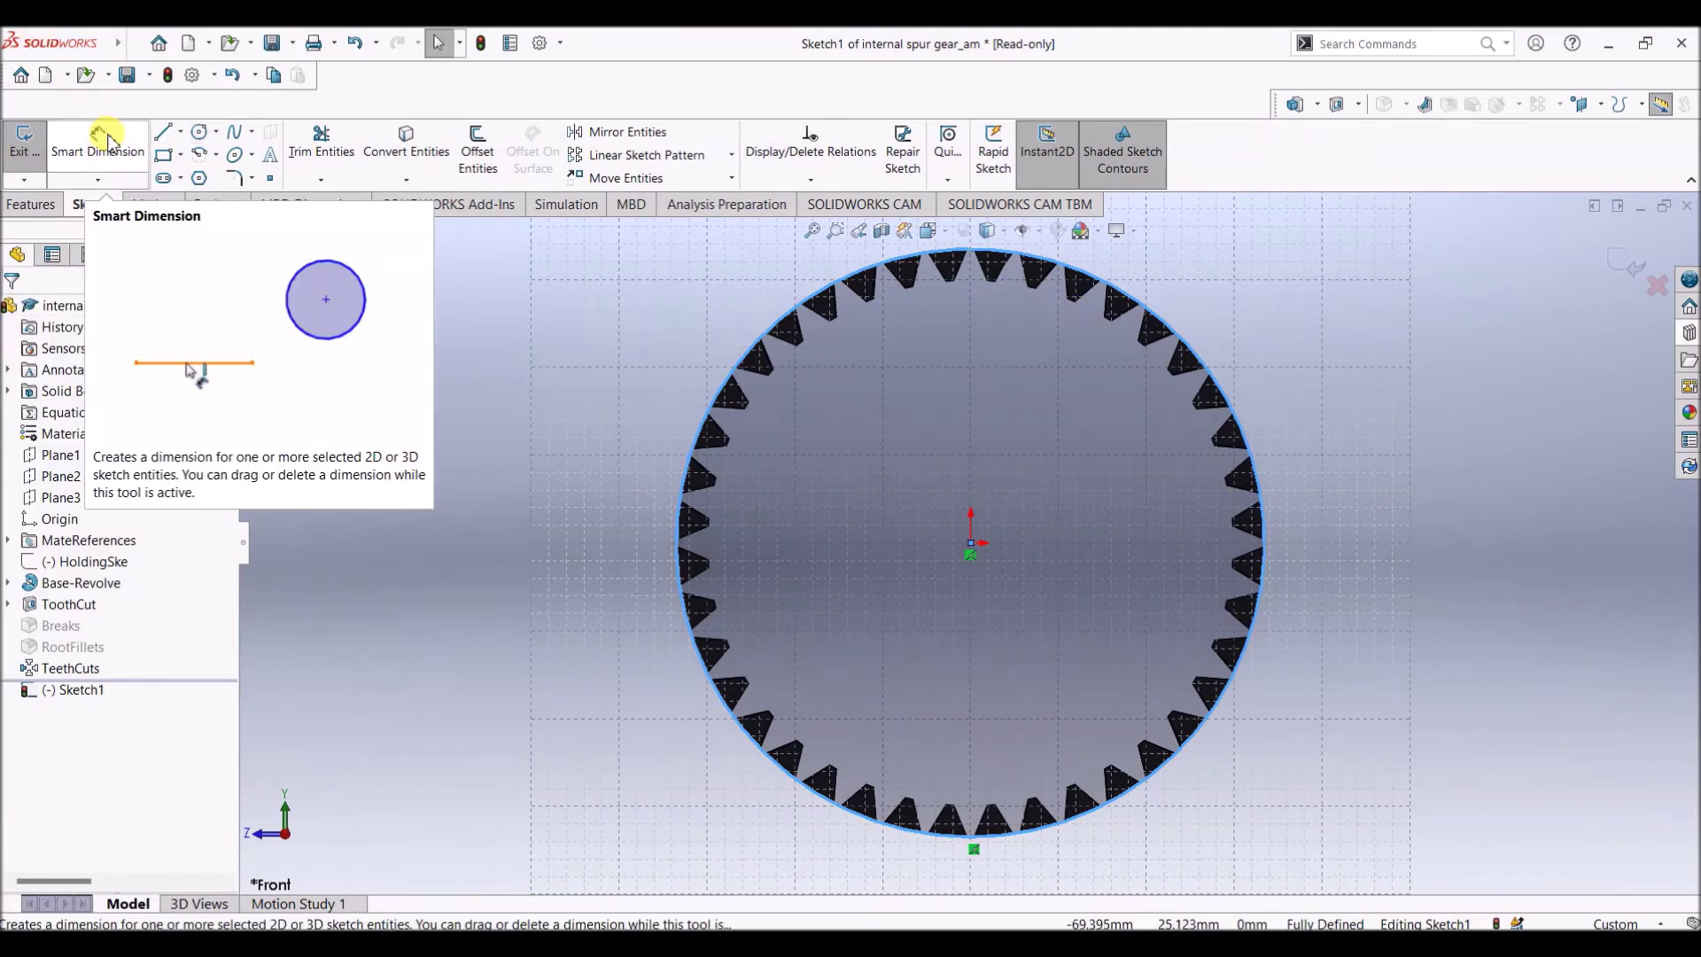
click(476, 168)
click(1115, 328)
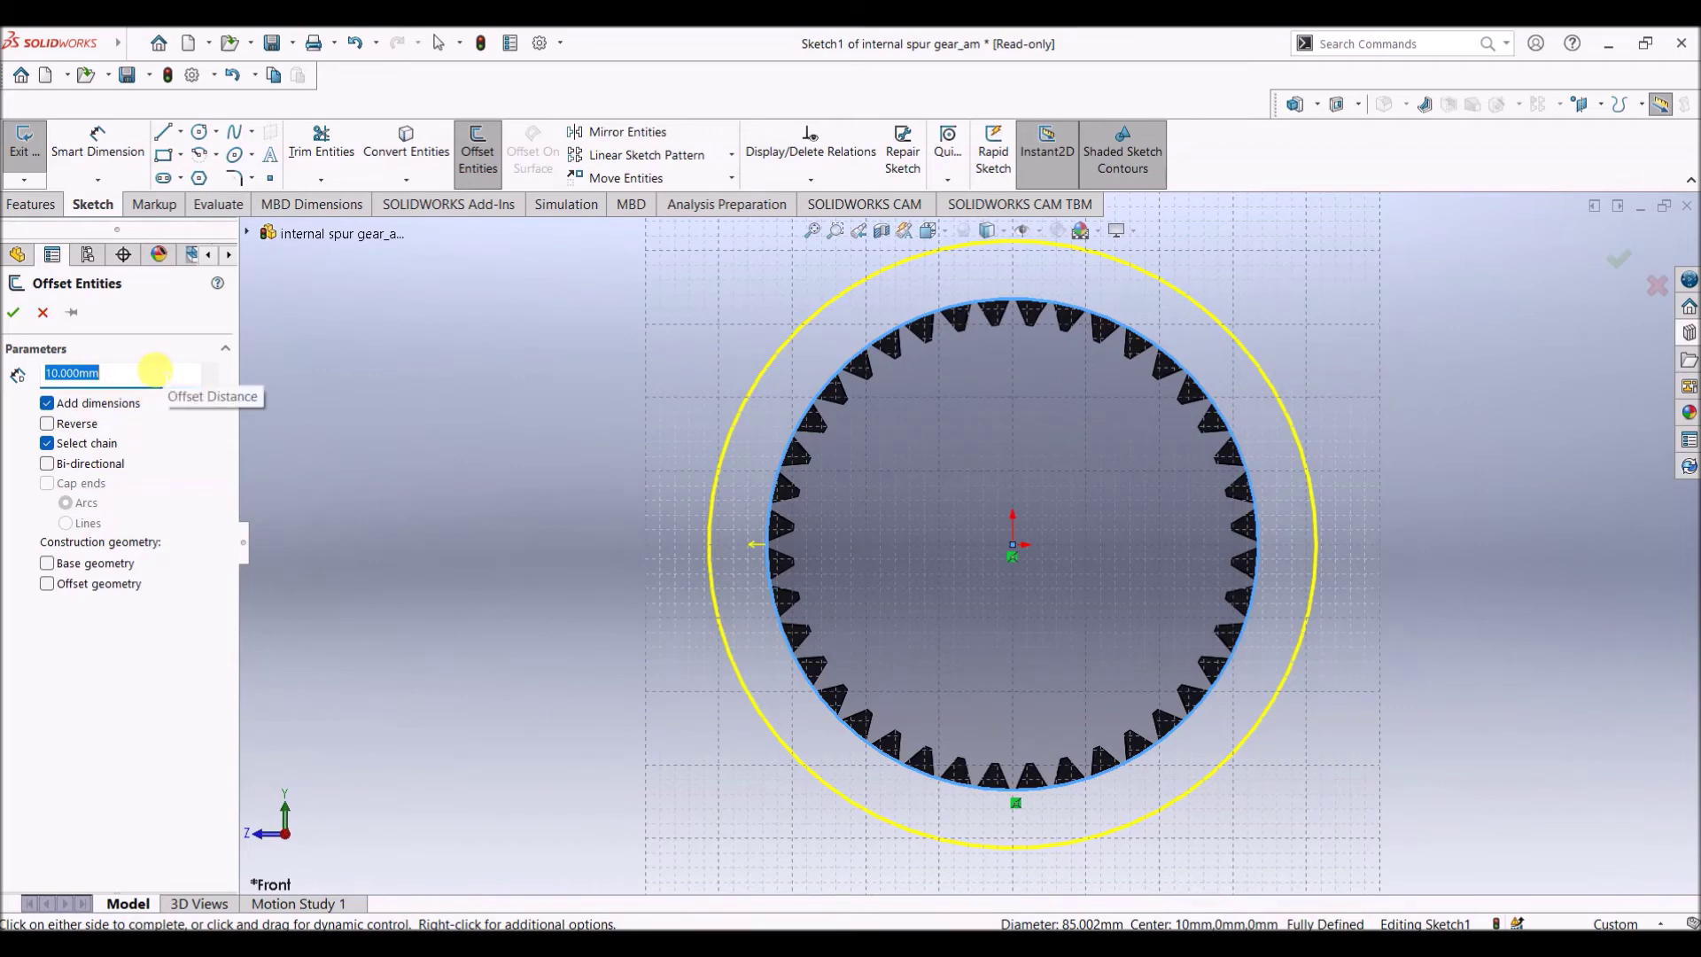
key(Return)
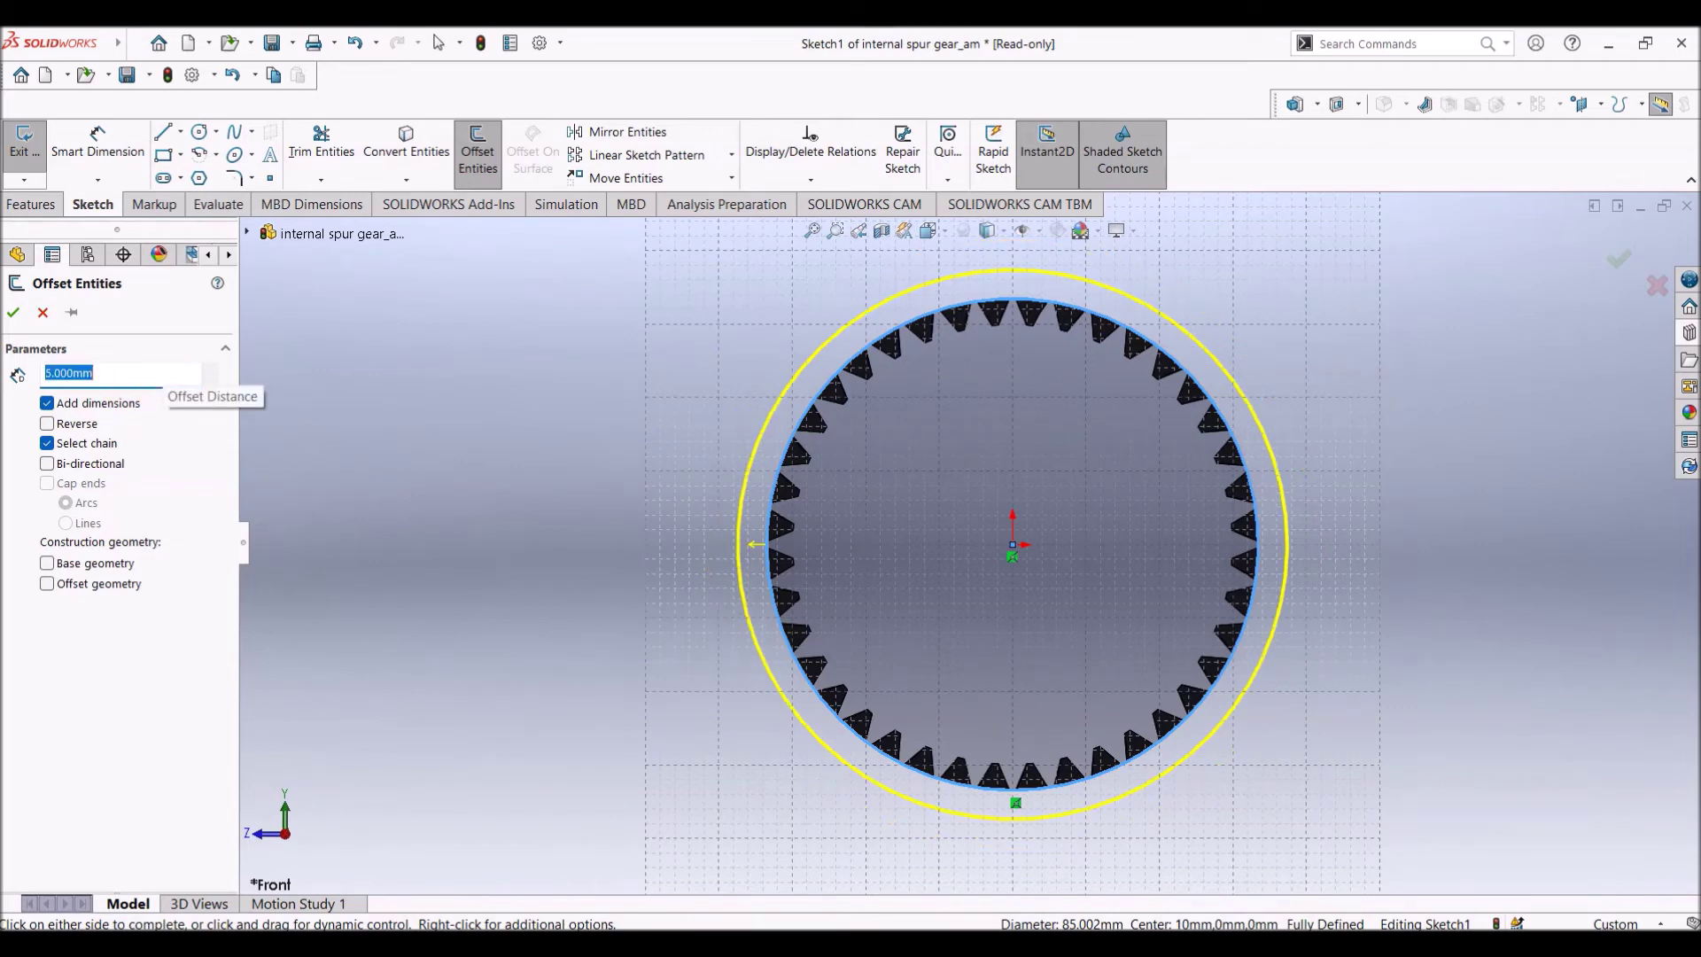
click(16, 317)
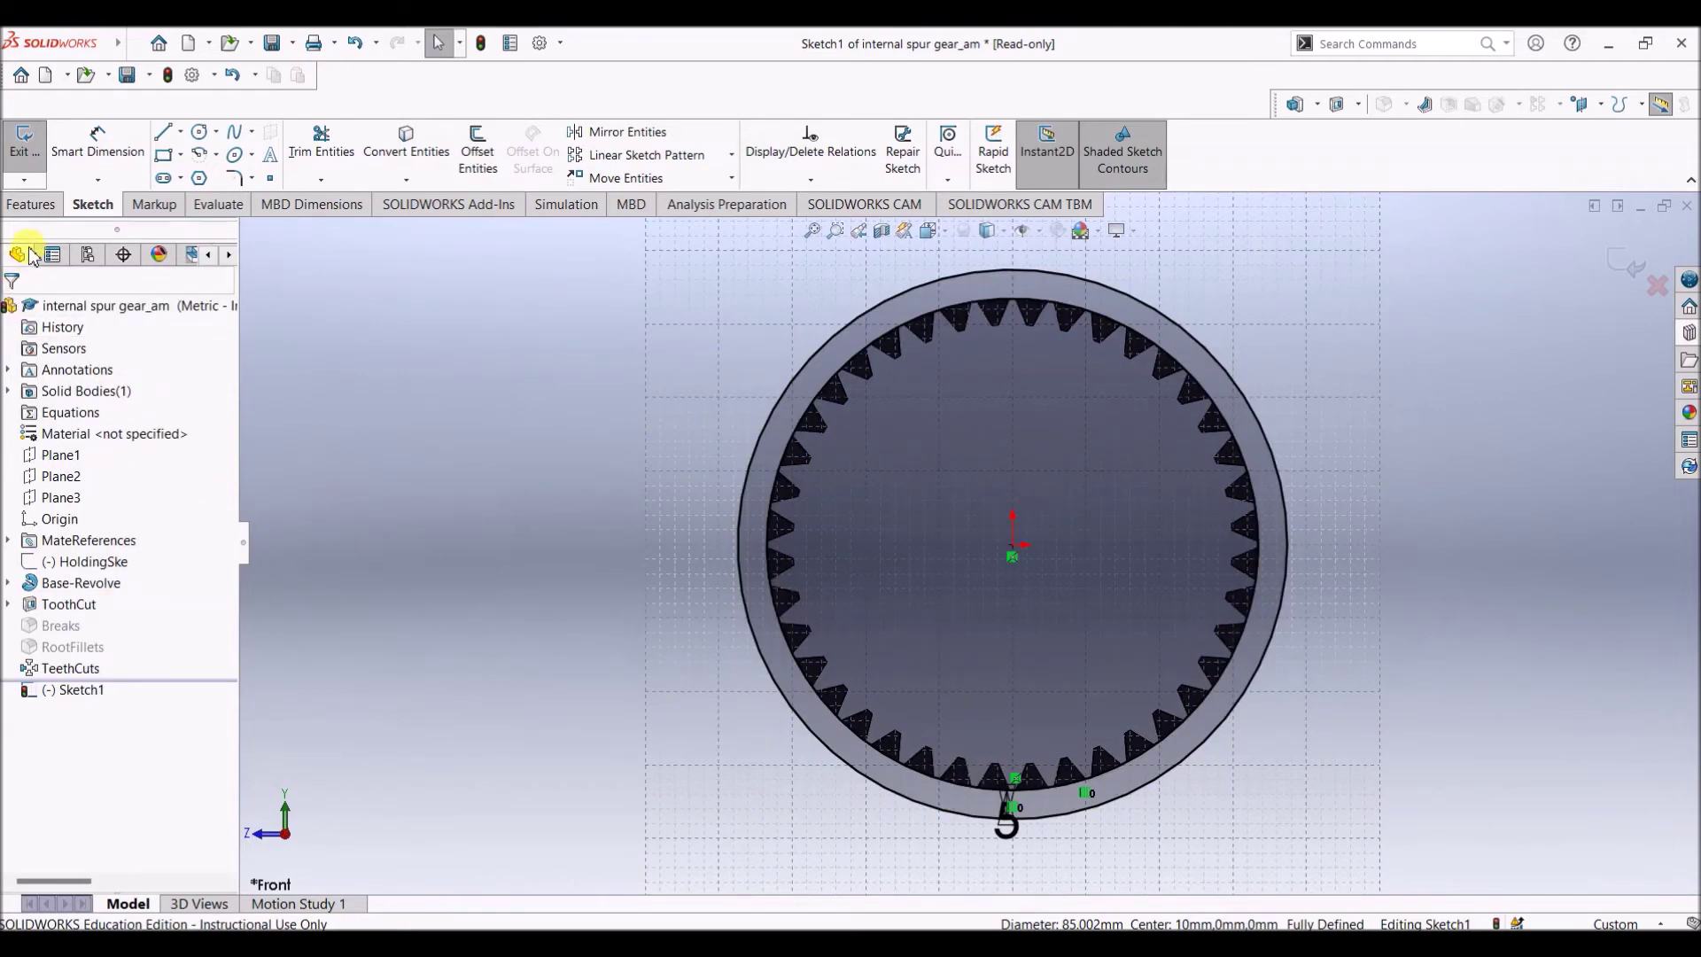
Extrude the rim sketch as a boss in the reversed direction, across the gear's width, with the Through All end condition
click(30, 204)
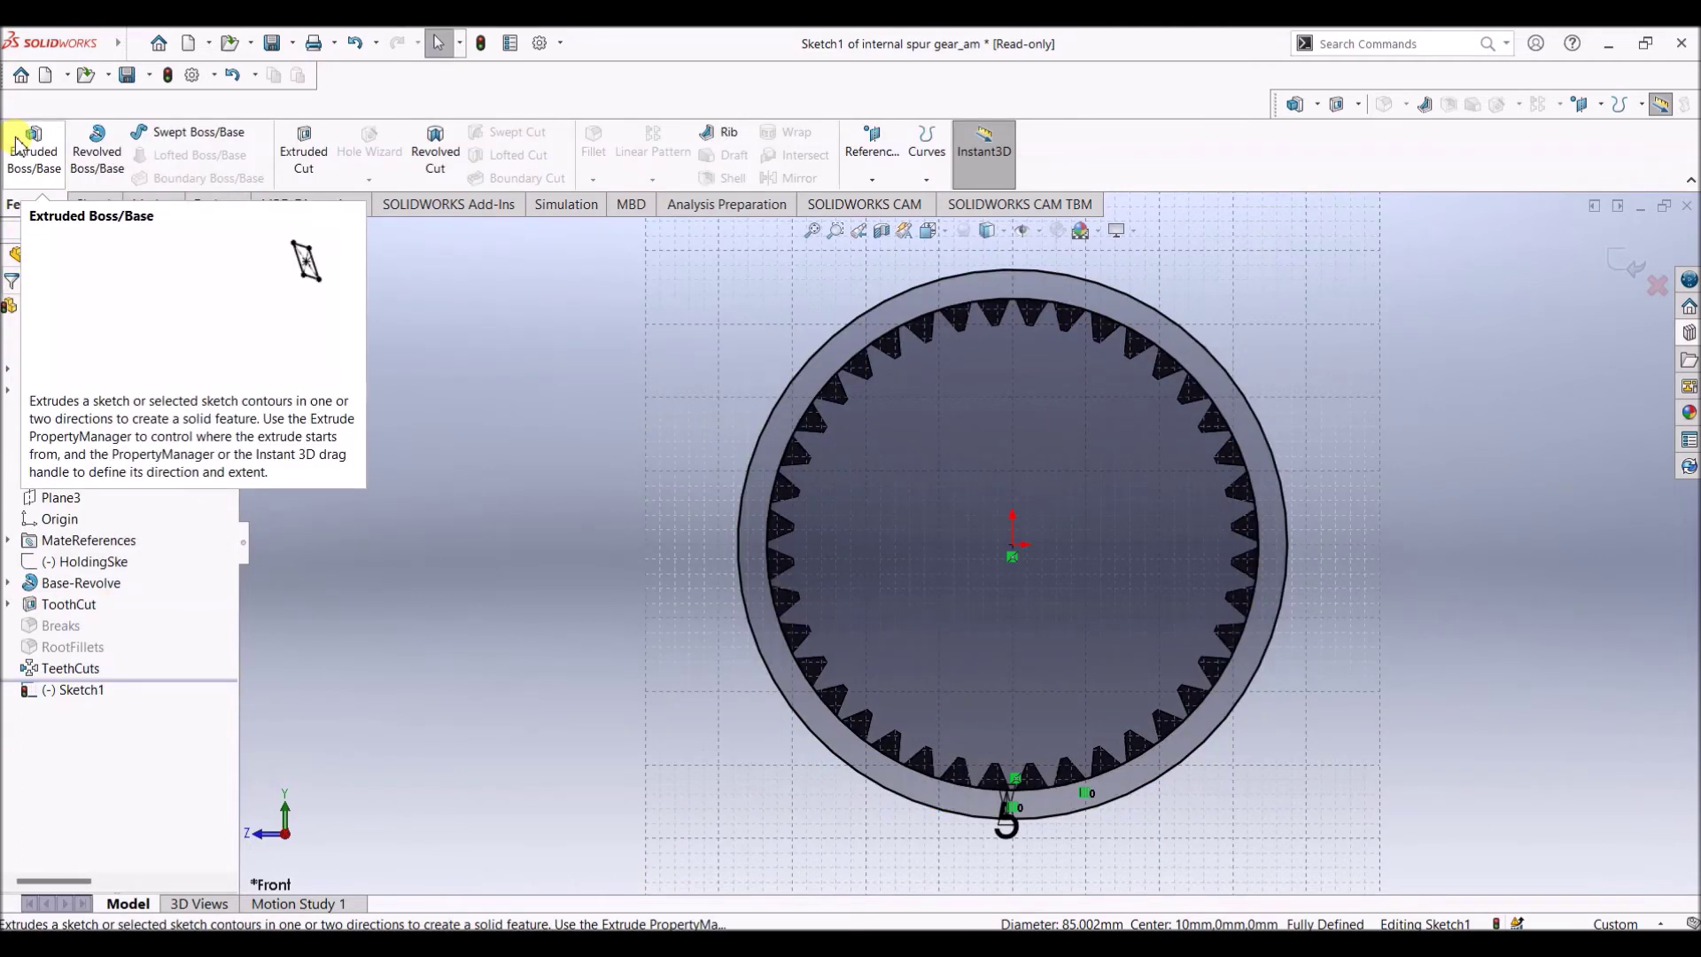
click(18, 144)
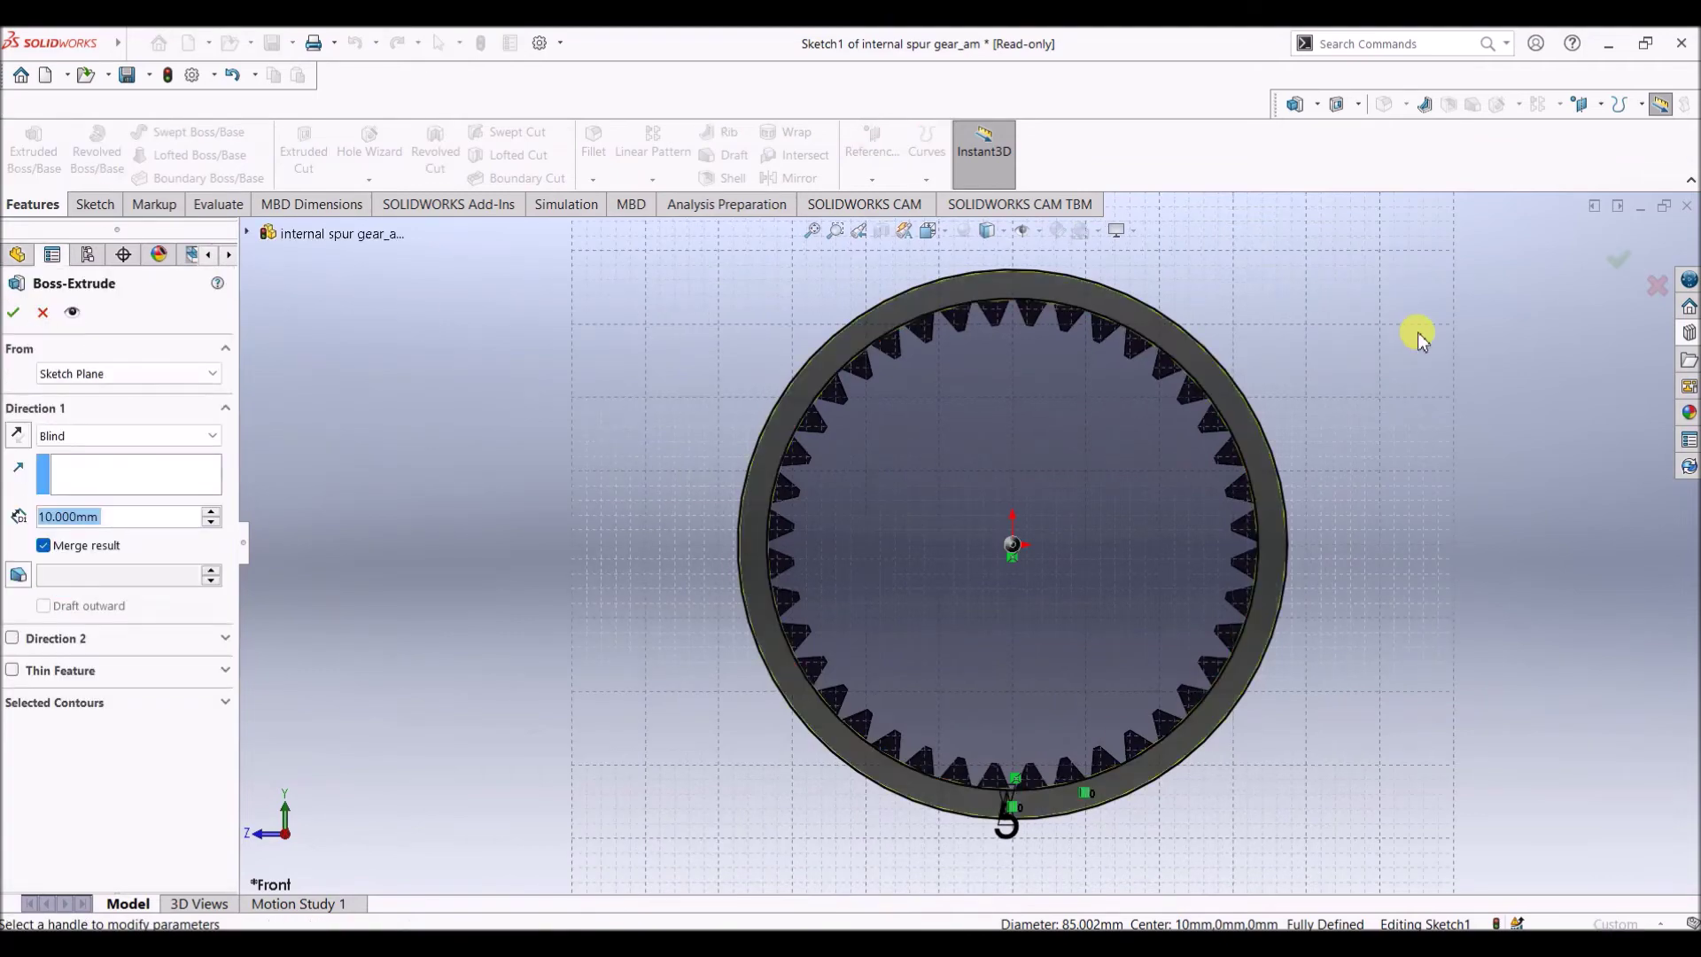
middle_drag(1502, 480, 1346, 514)
middle_drag(999, 364, 950, 326)
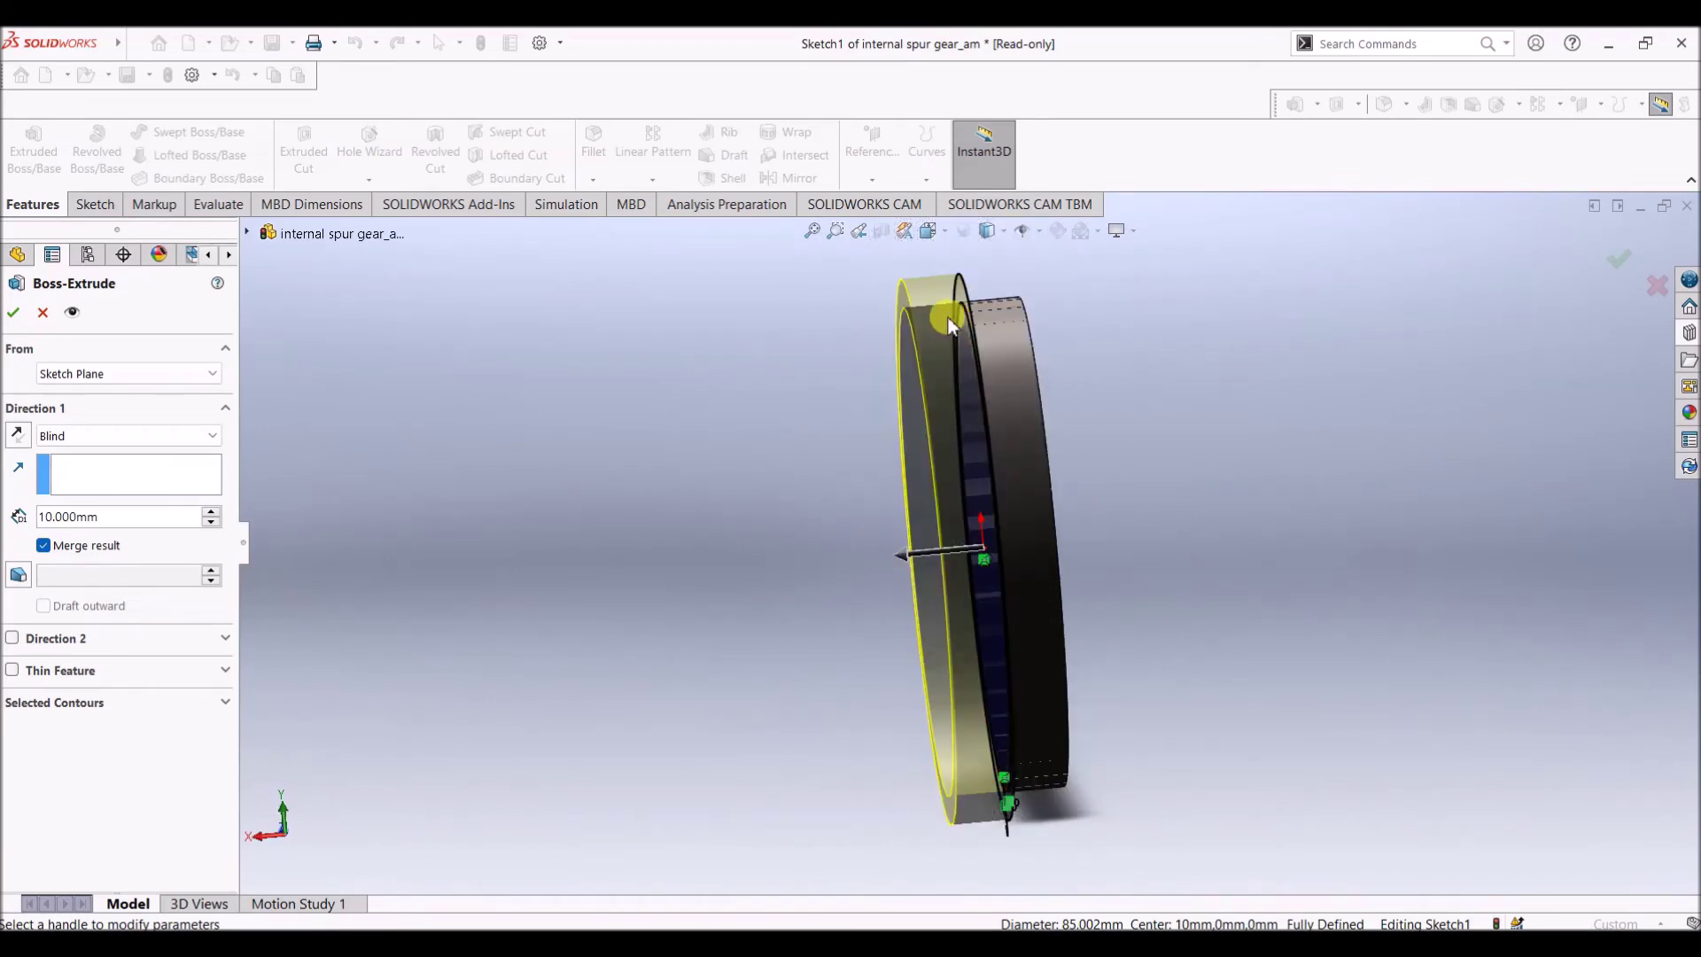
drag(905, 548, 1074, 542)
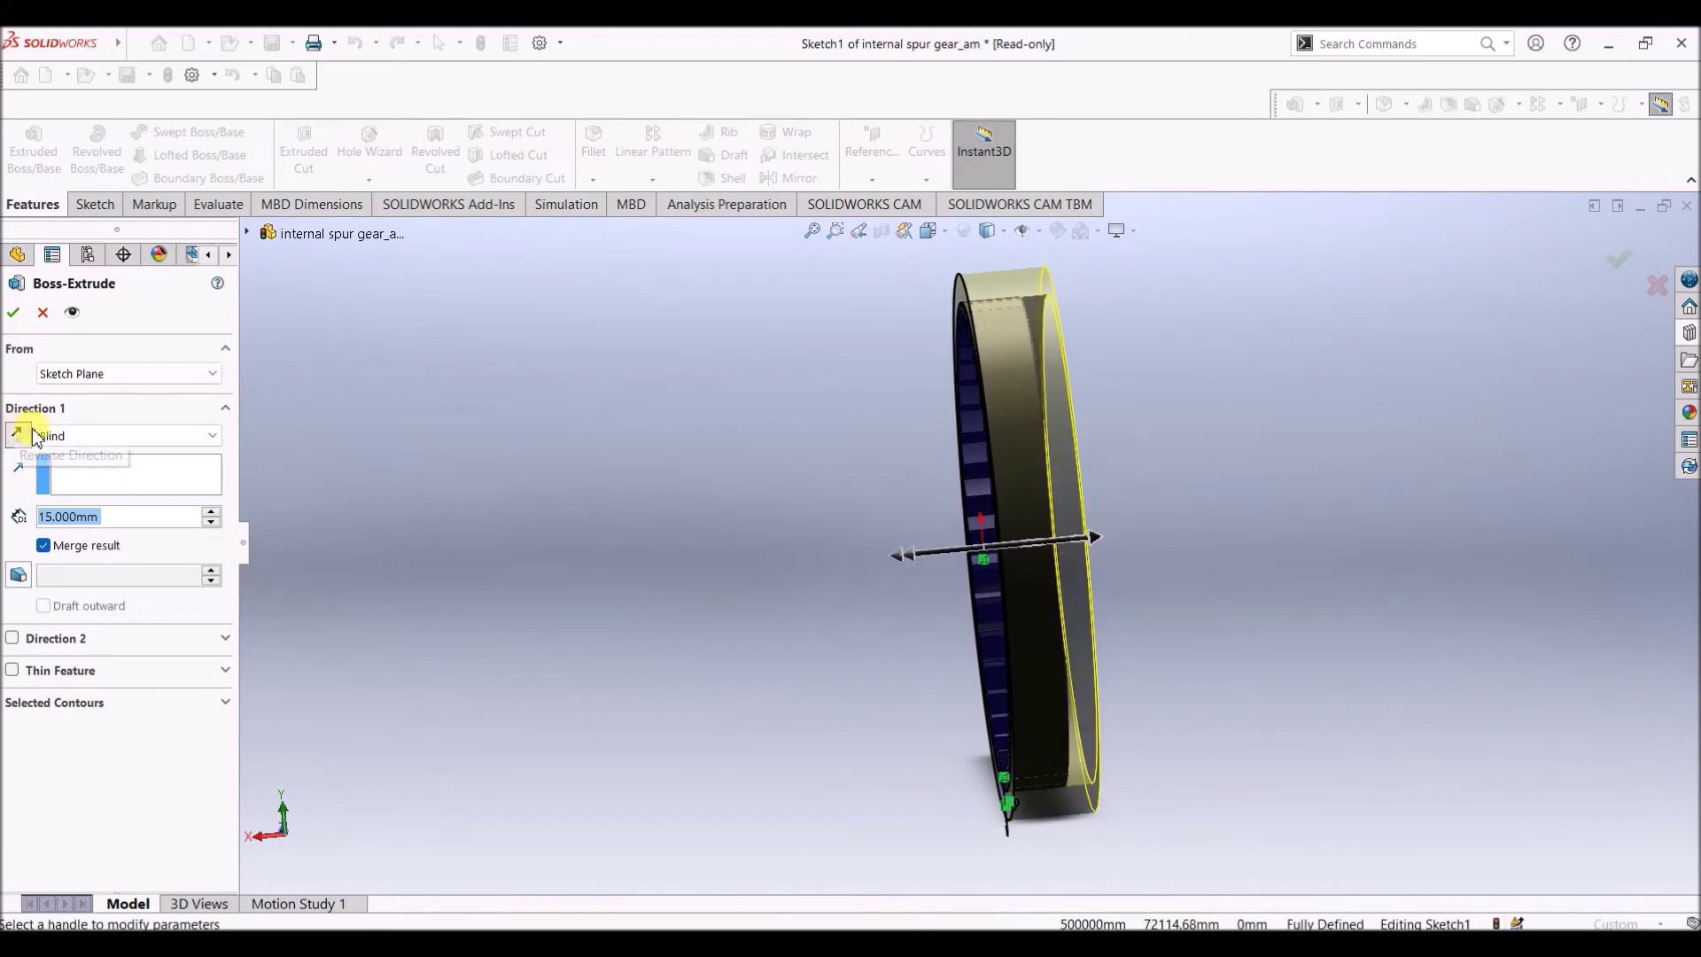
click(152, 435)
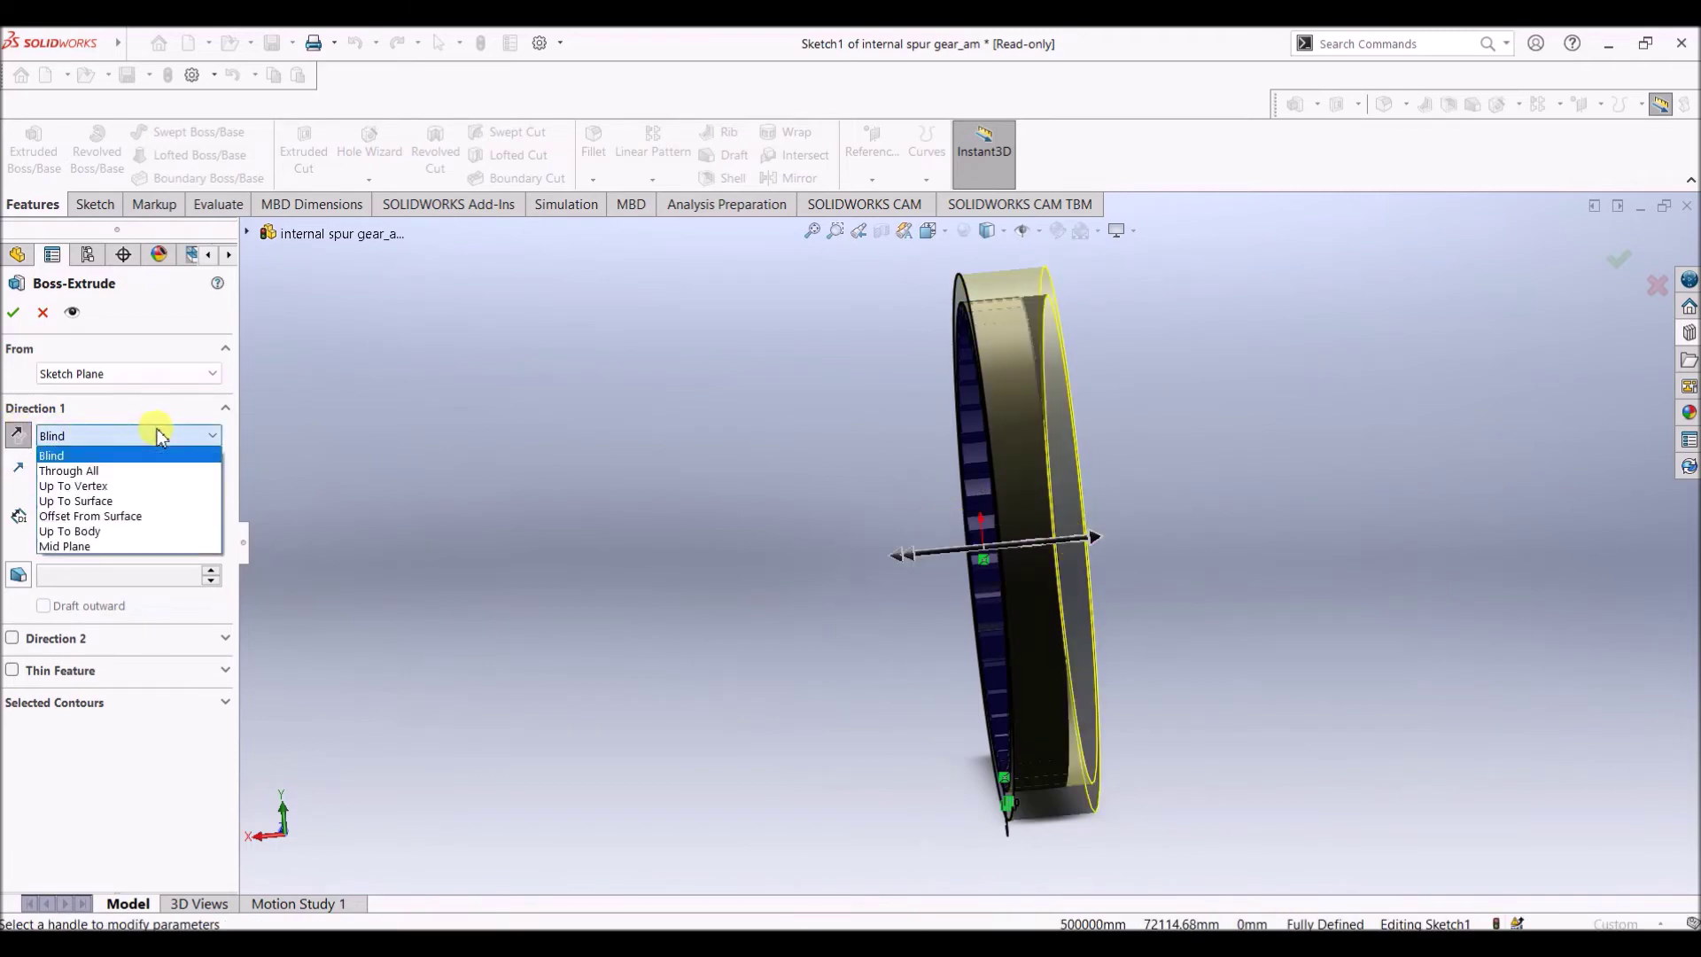
click(113, 472)
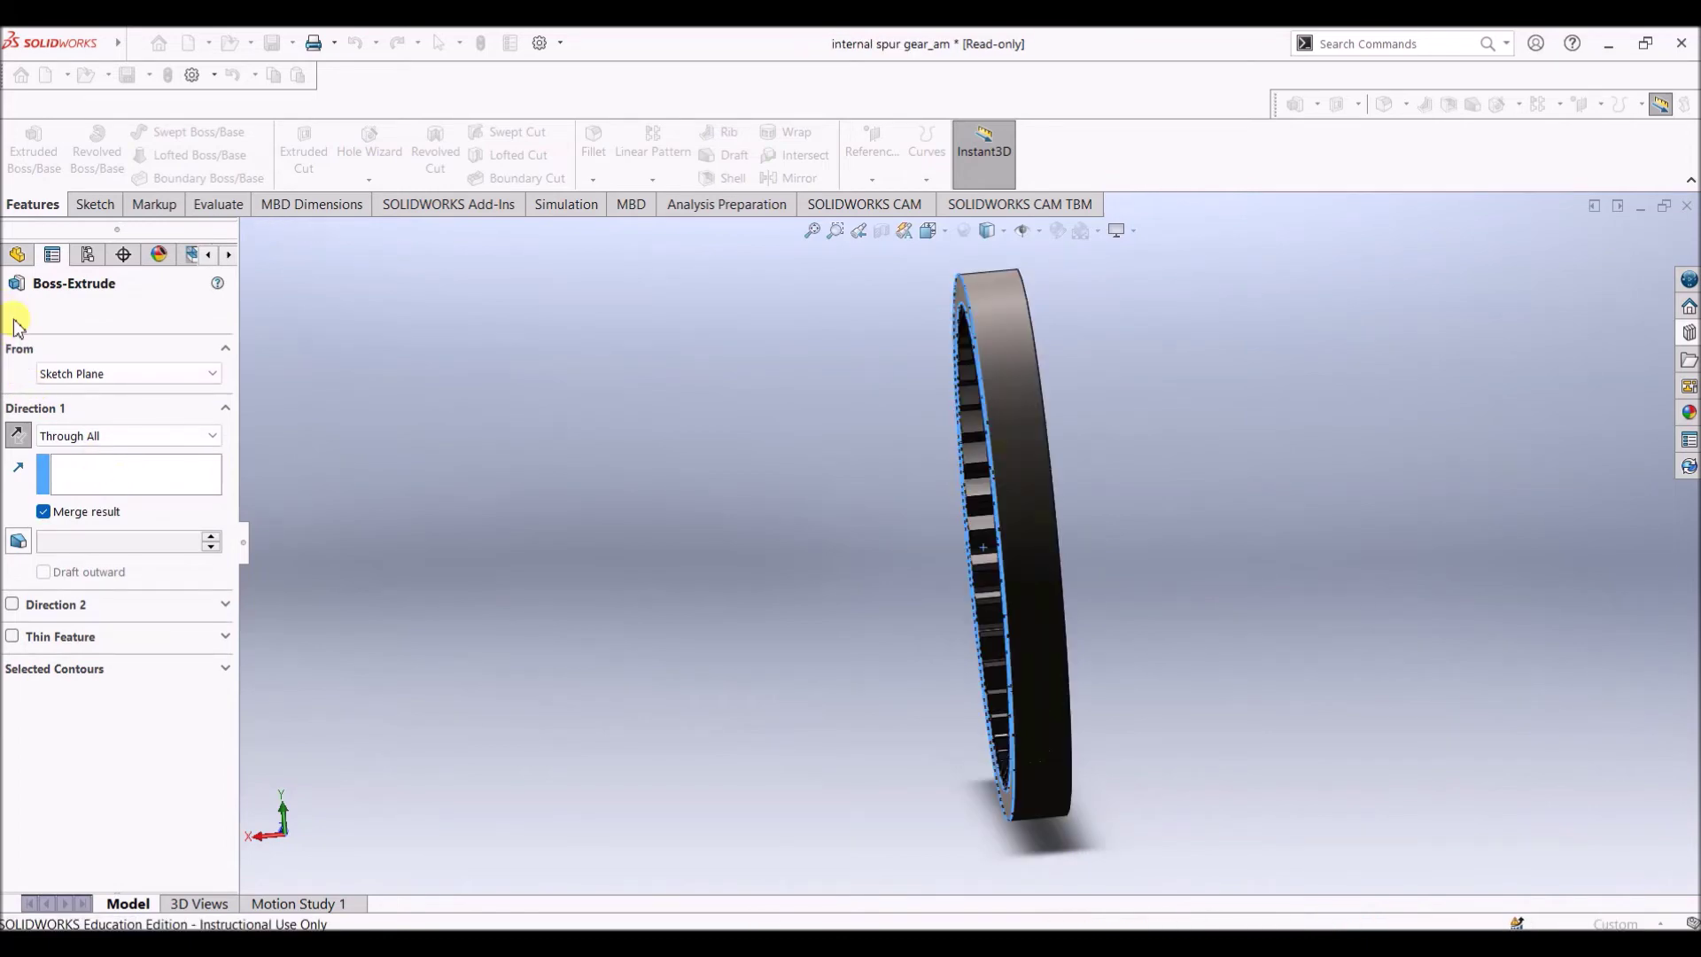
Show the ring gear in the Trimetric view and apply a red plastic appearance to its whole body
click(930, 232)
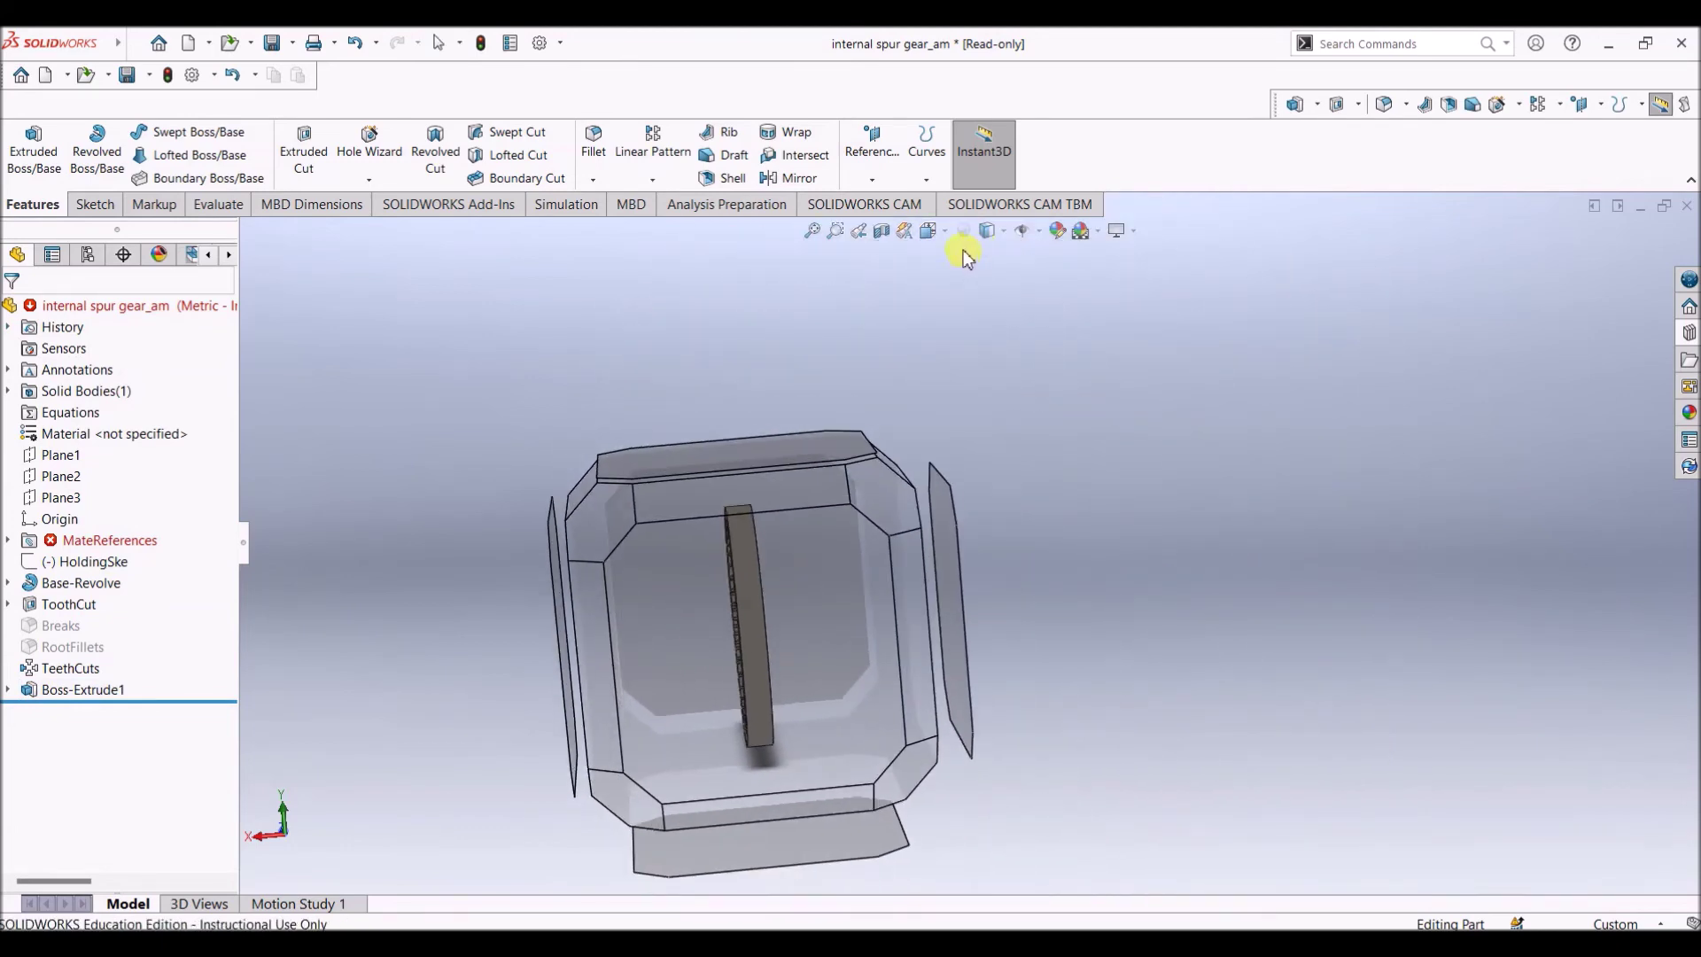
click(929, 231)
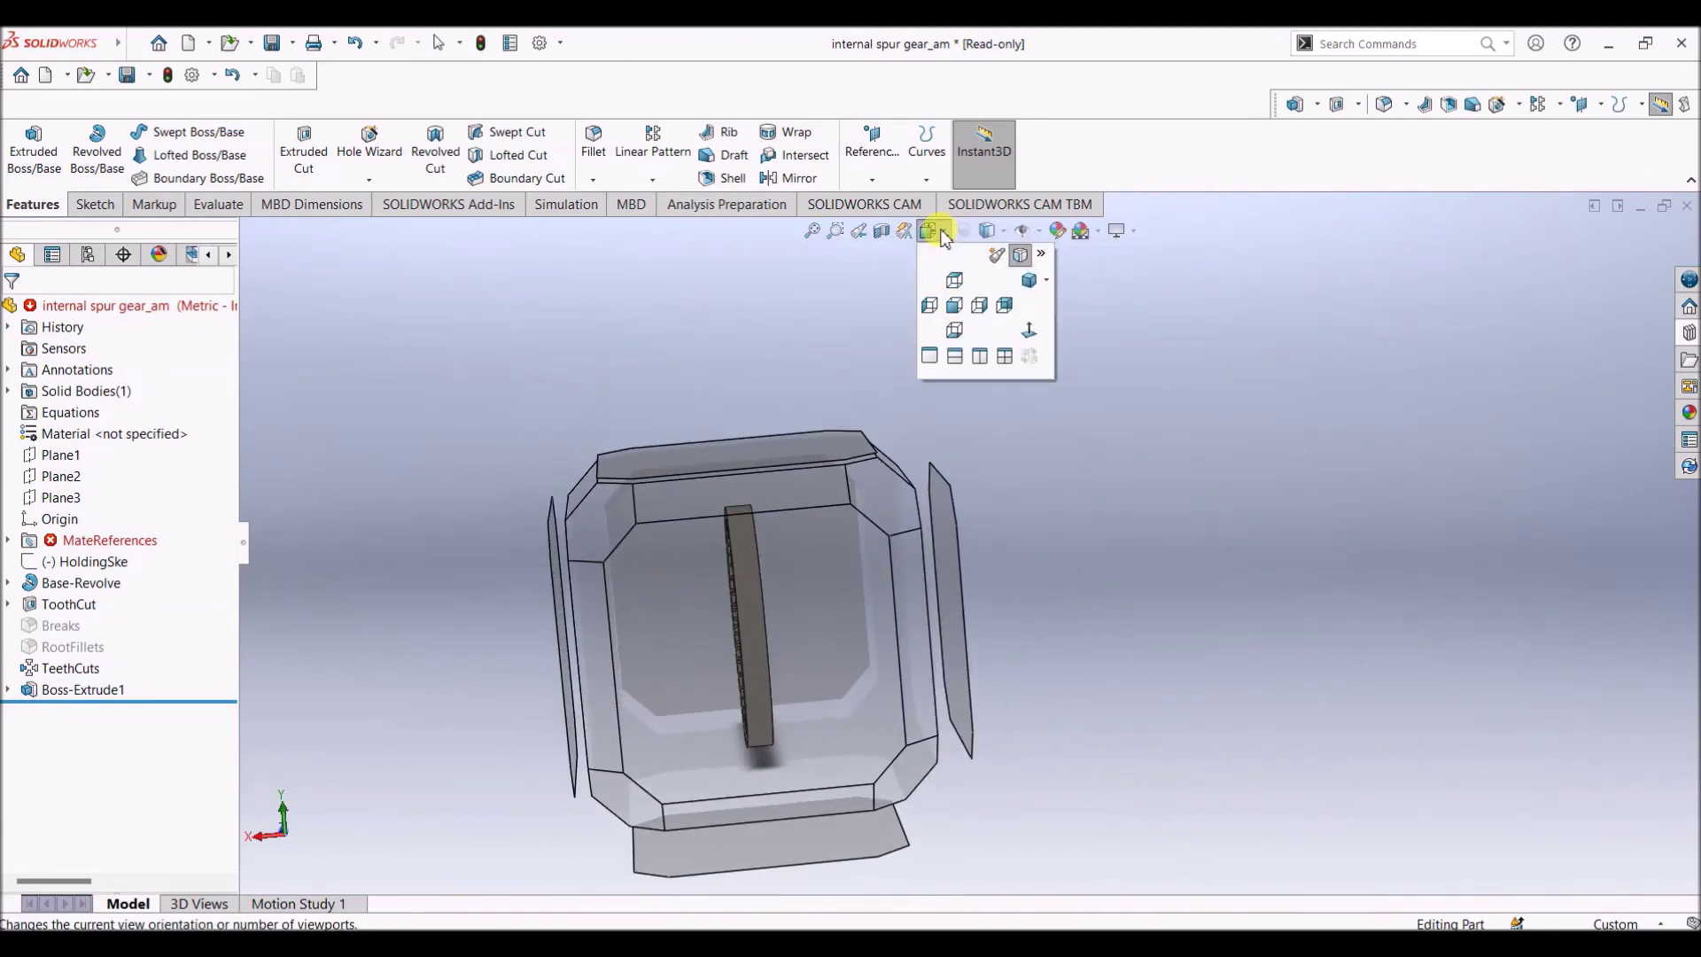
click(1028, 281)
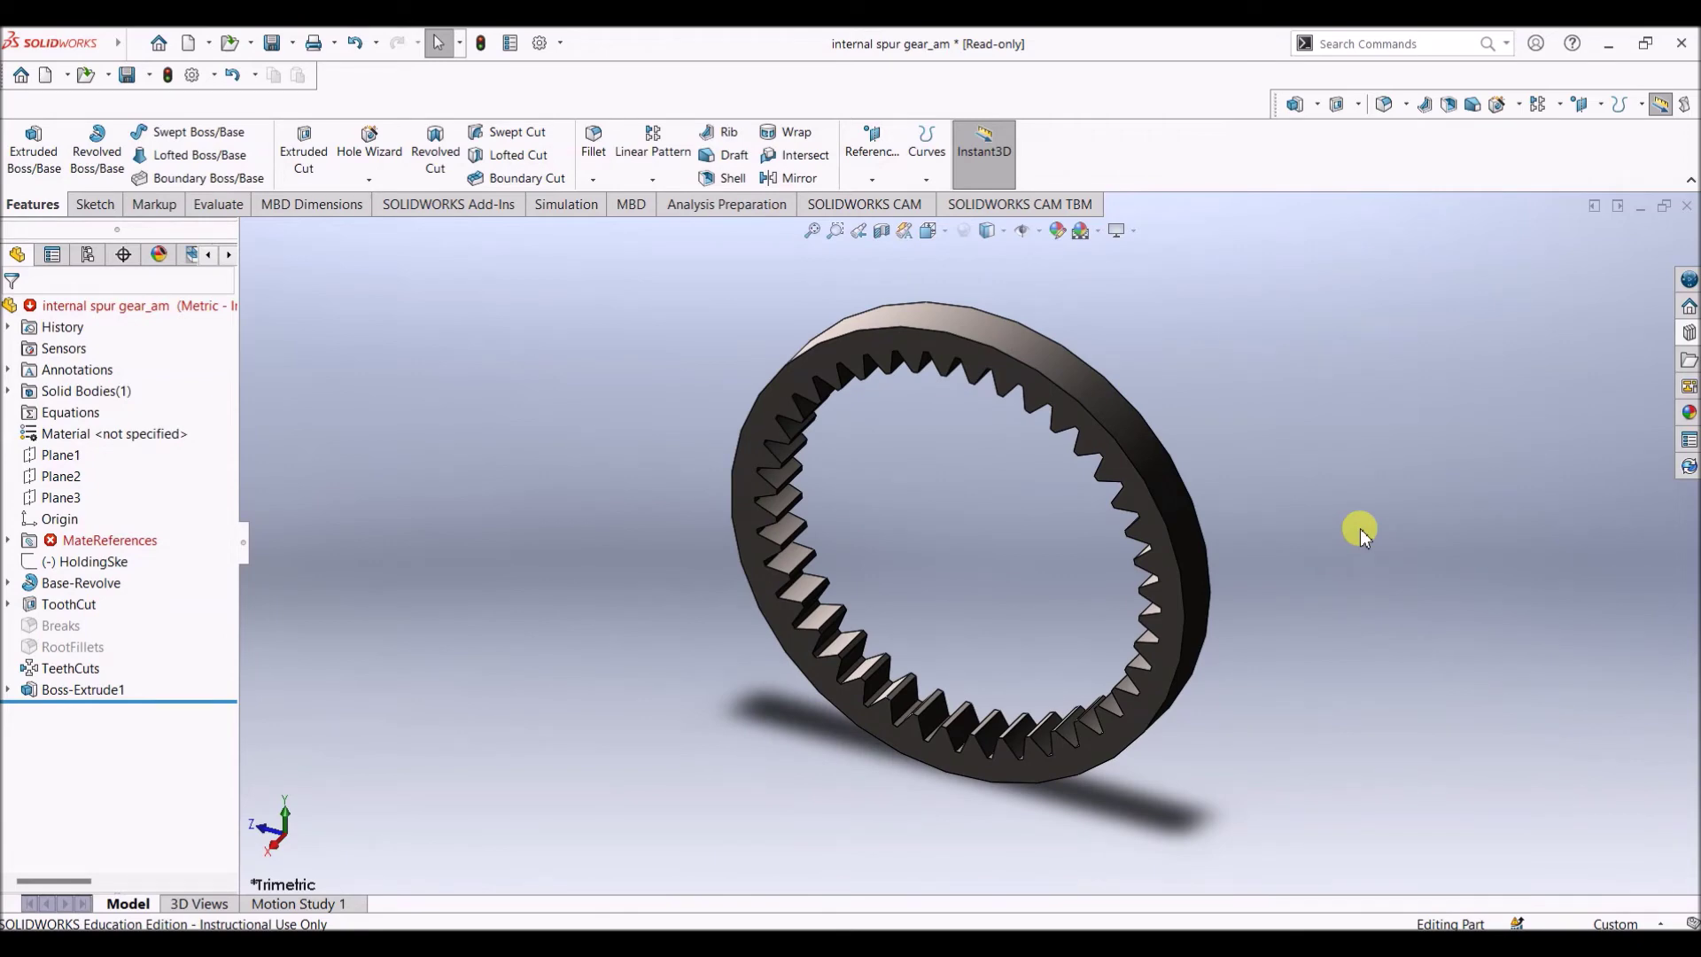
click(1689, 412)
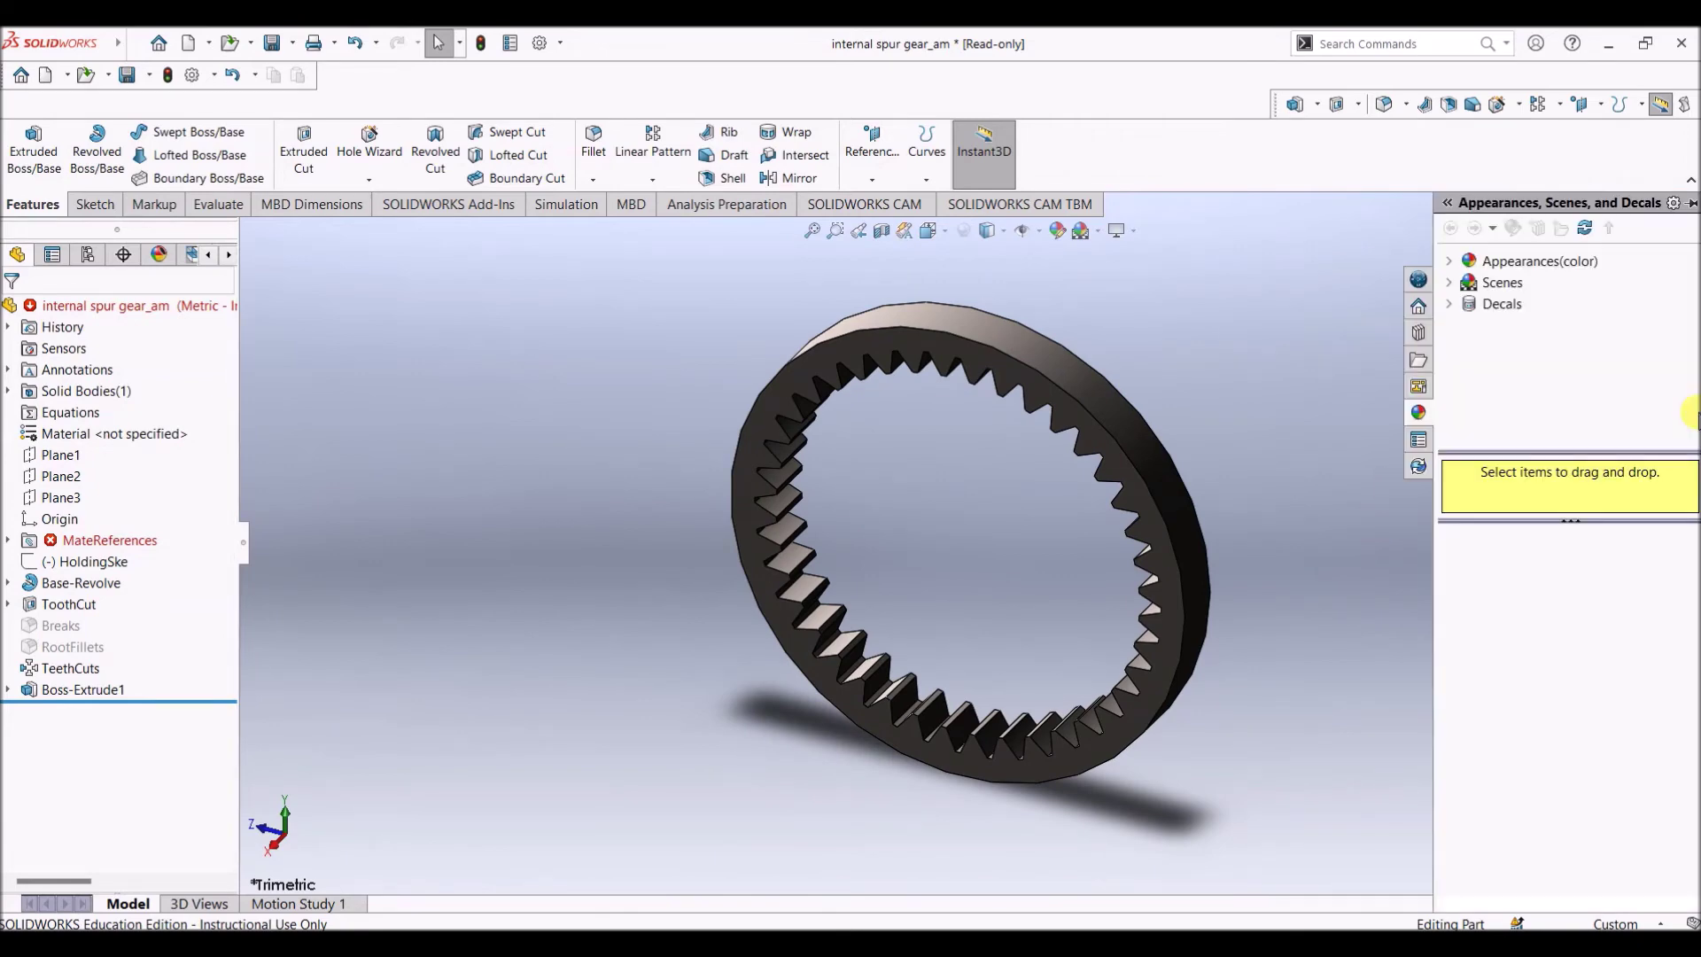
click(1447, 264)
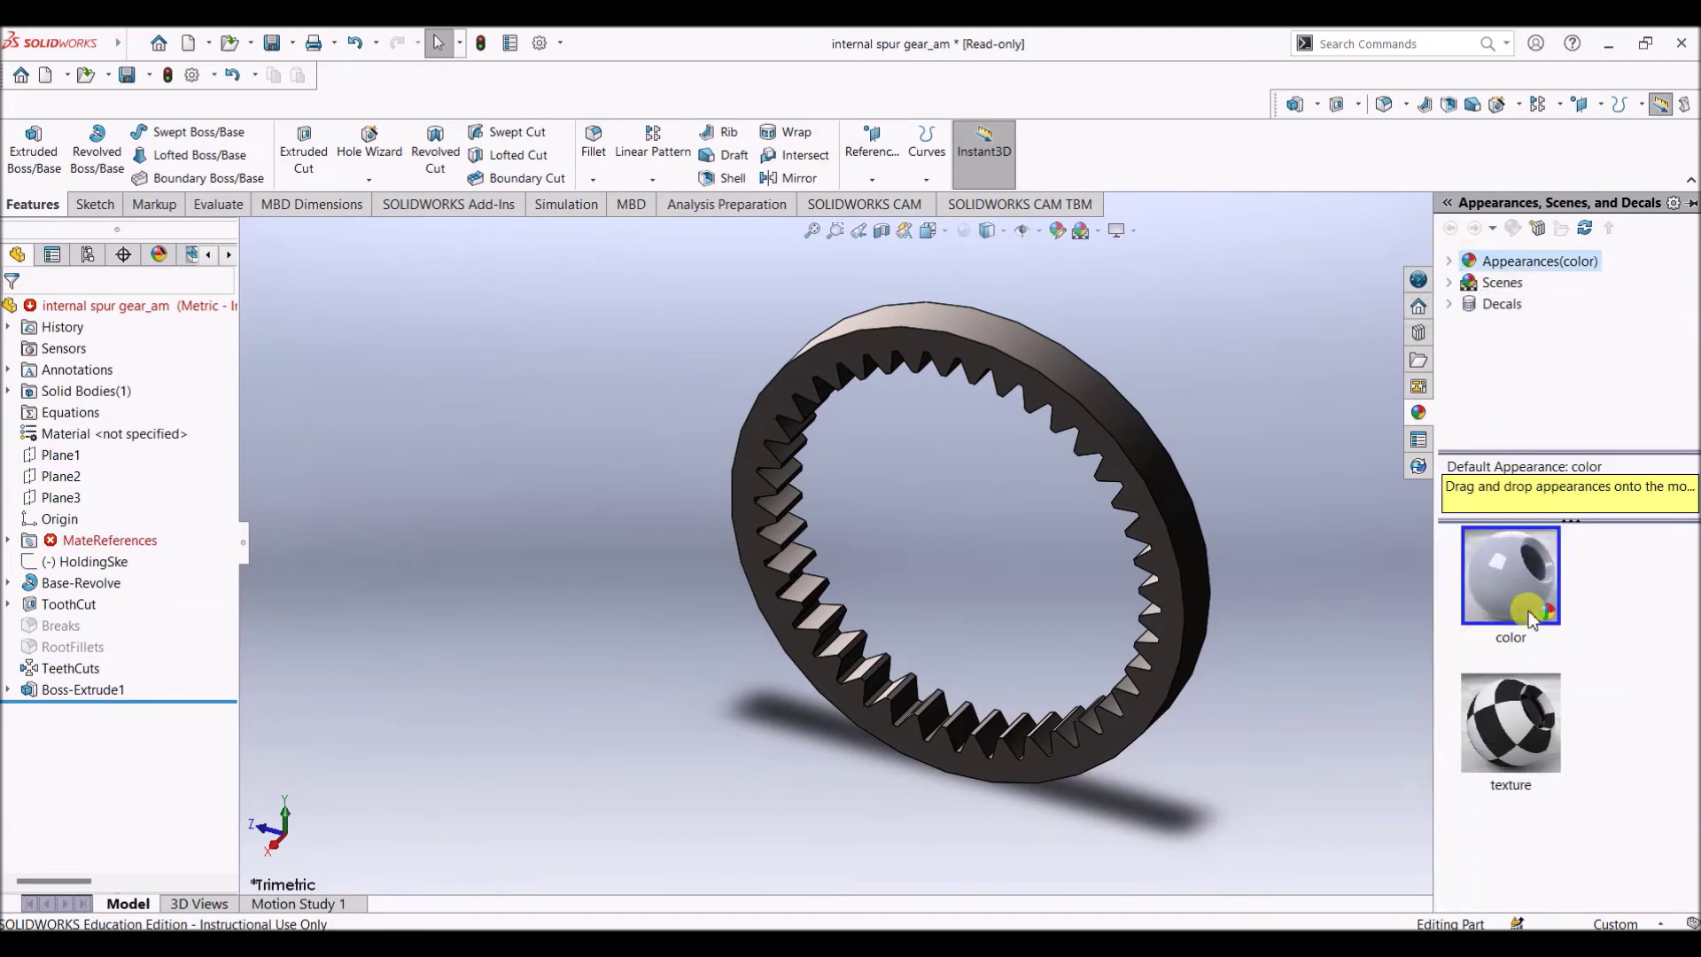
click(1528, 610)
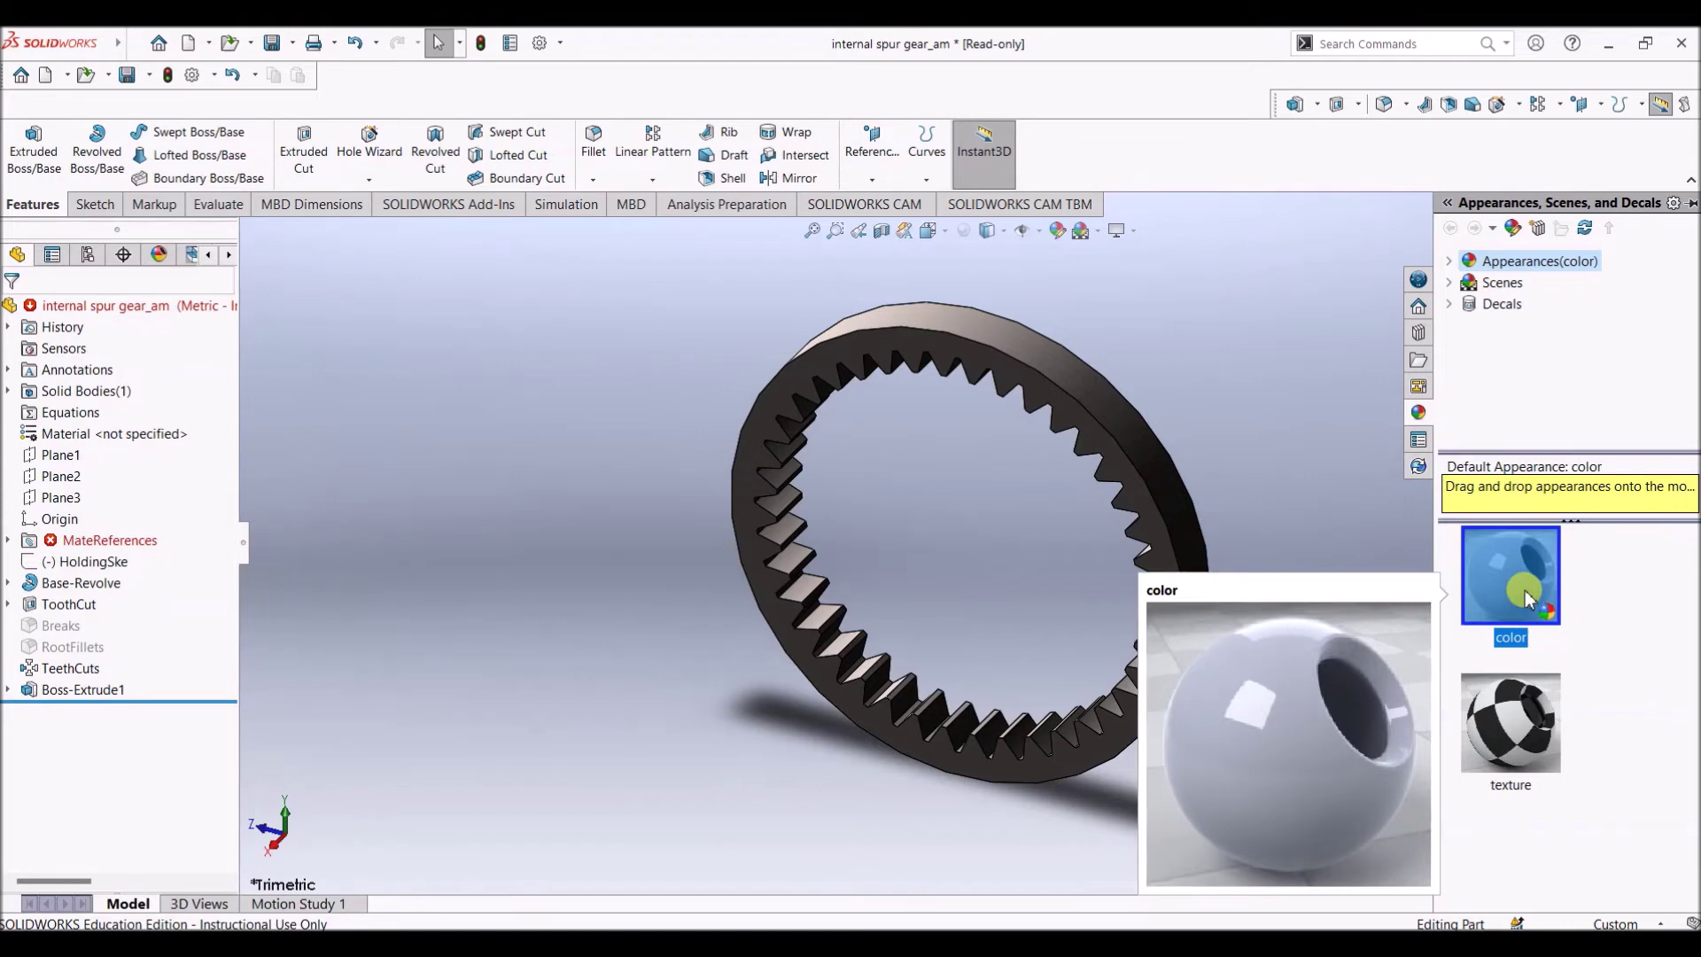
click(1450, 261)
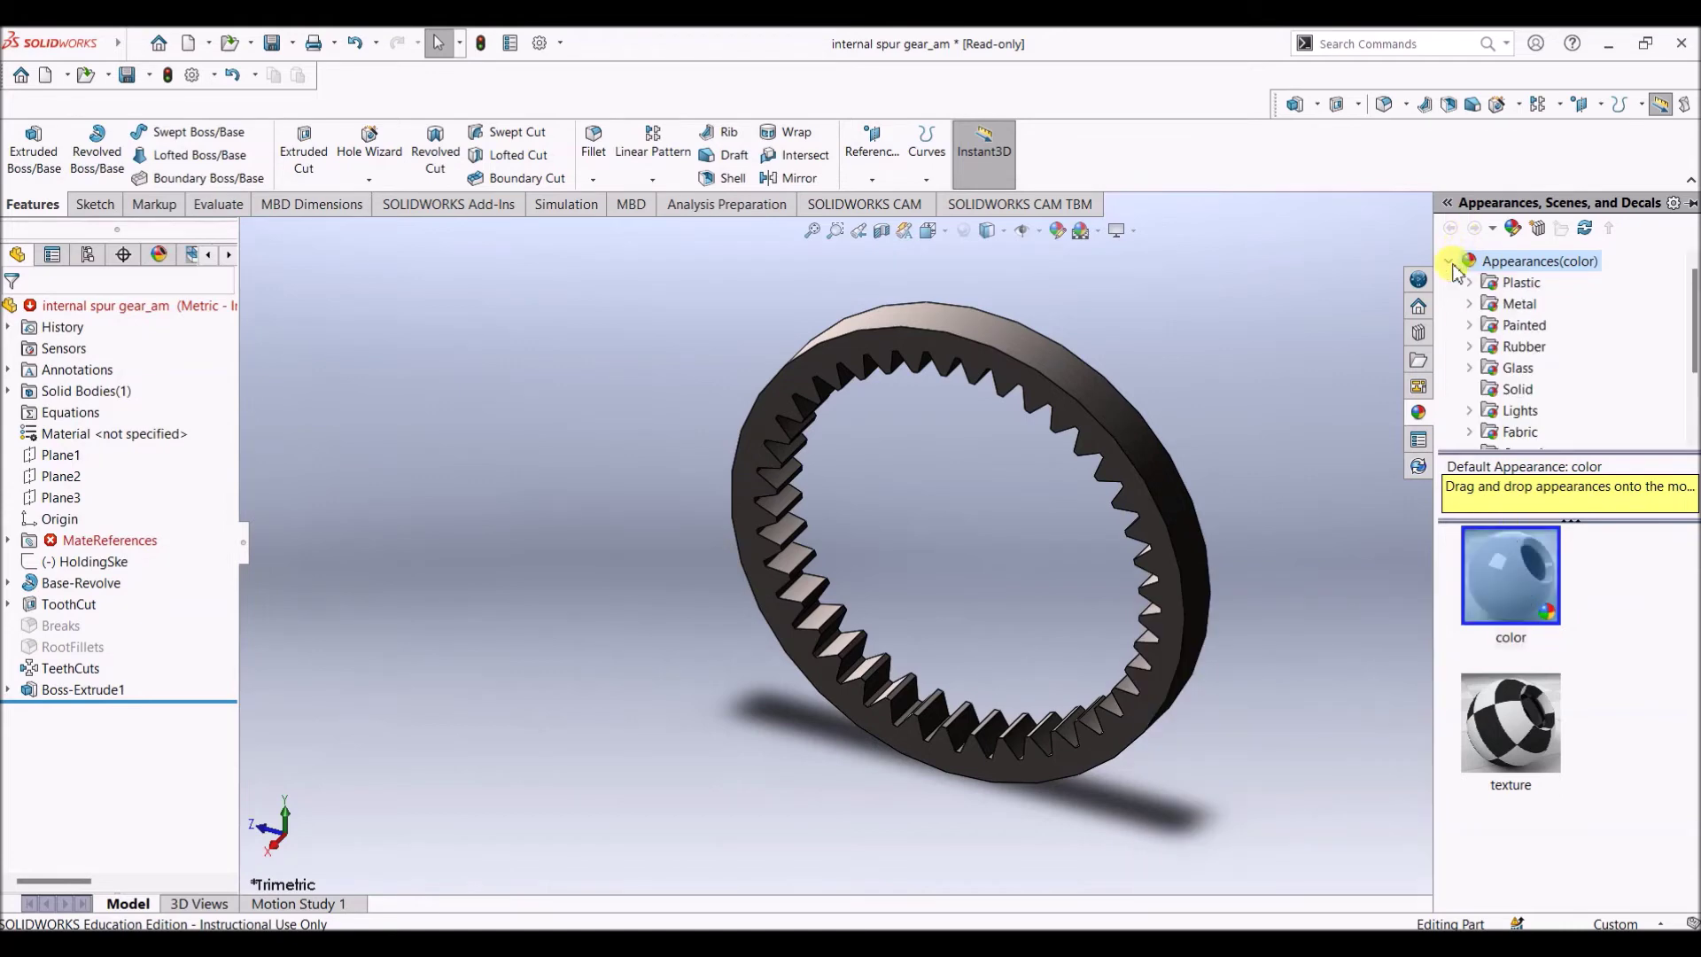
click(1468, 284)
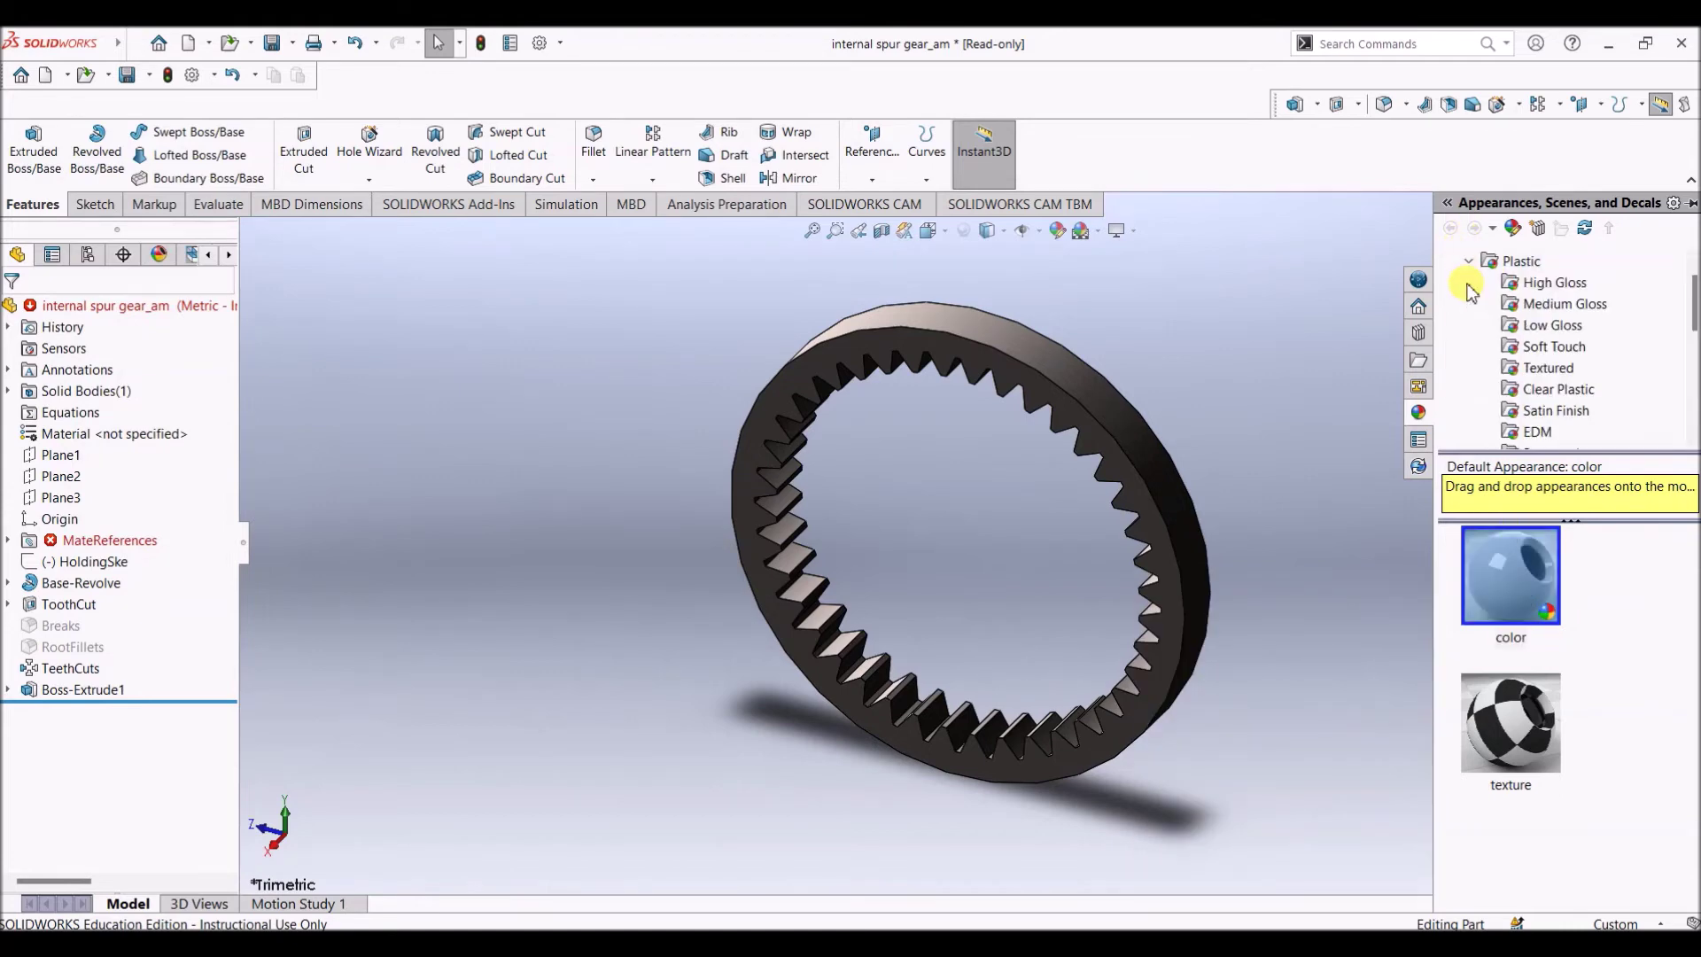
click(1561, 292)
scroll(1577, 748, down, 3)
drag(1528, 837, 1174, 501)
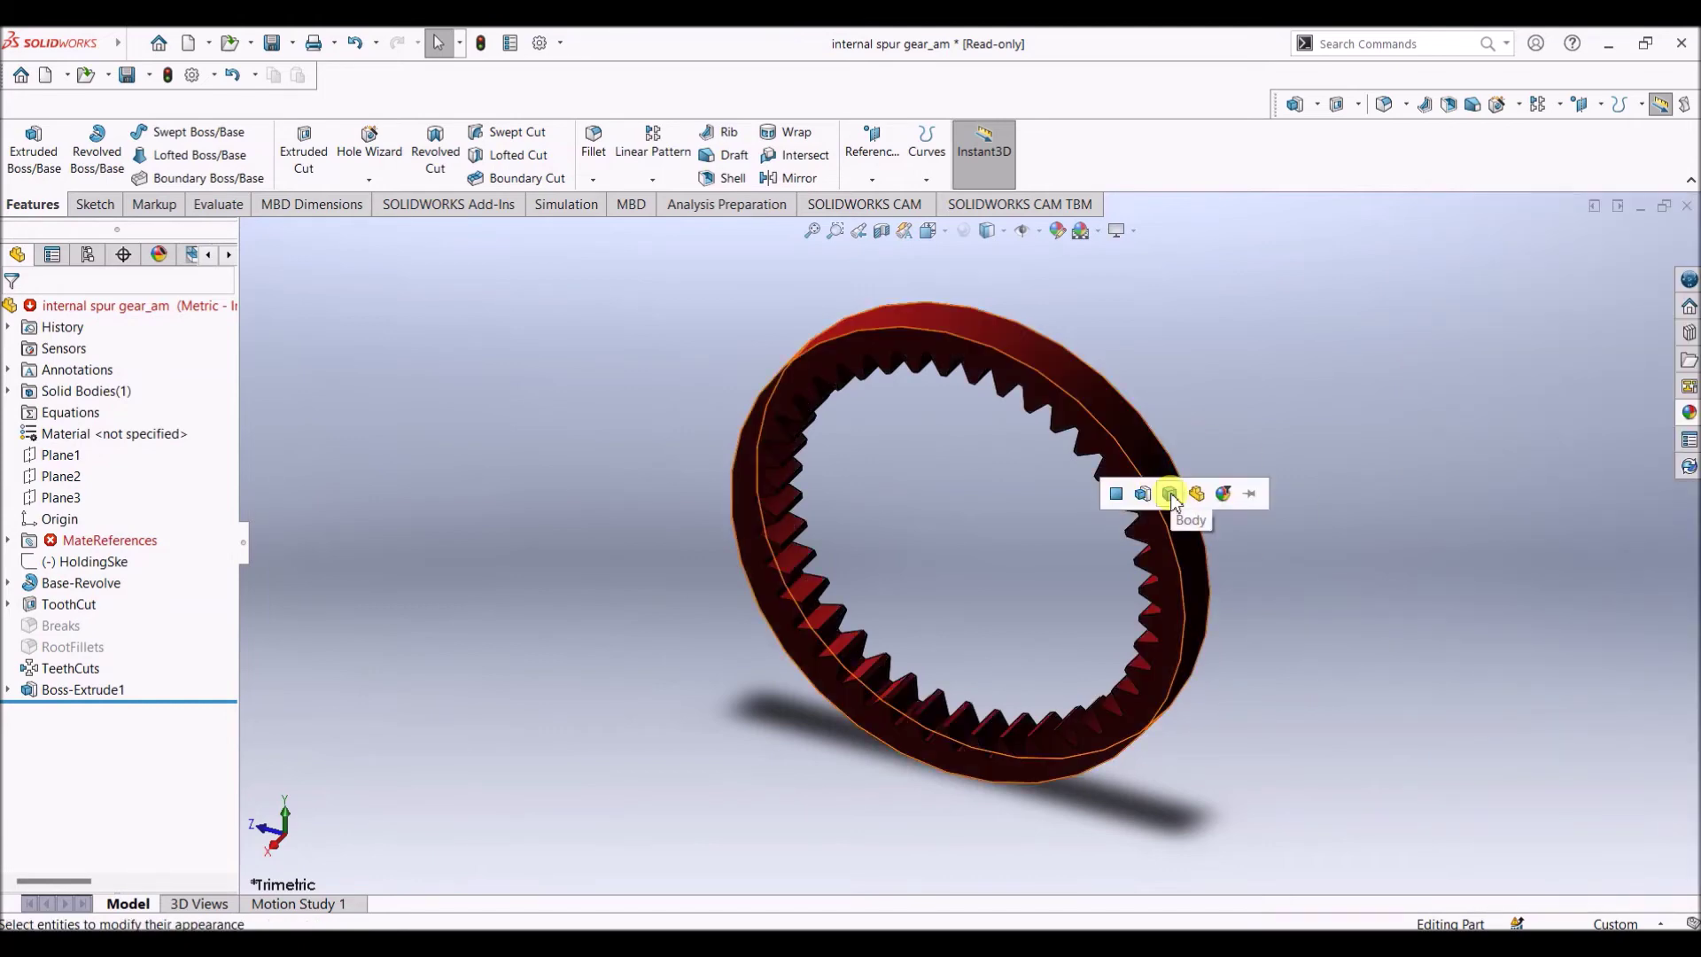
click(1172, 494)
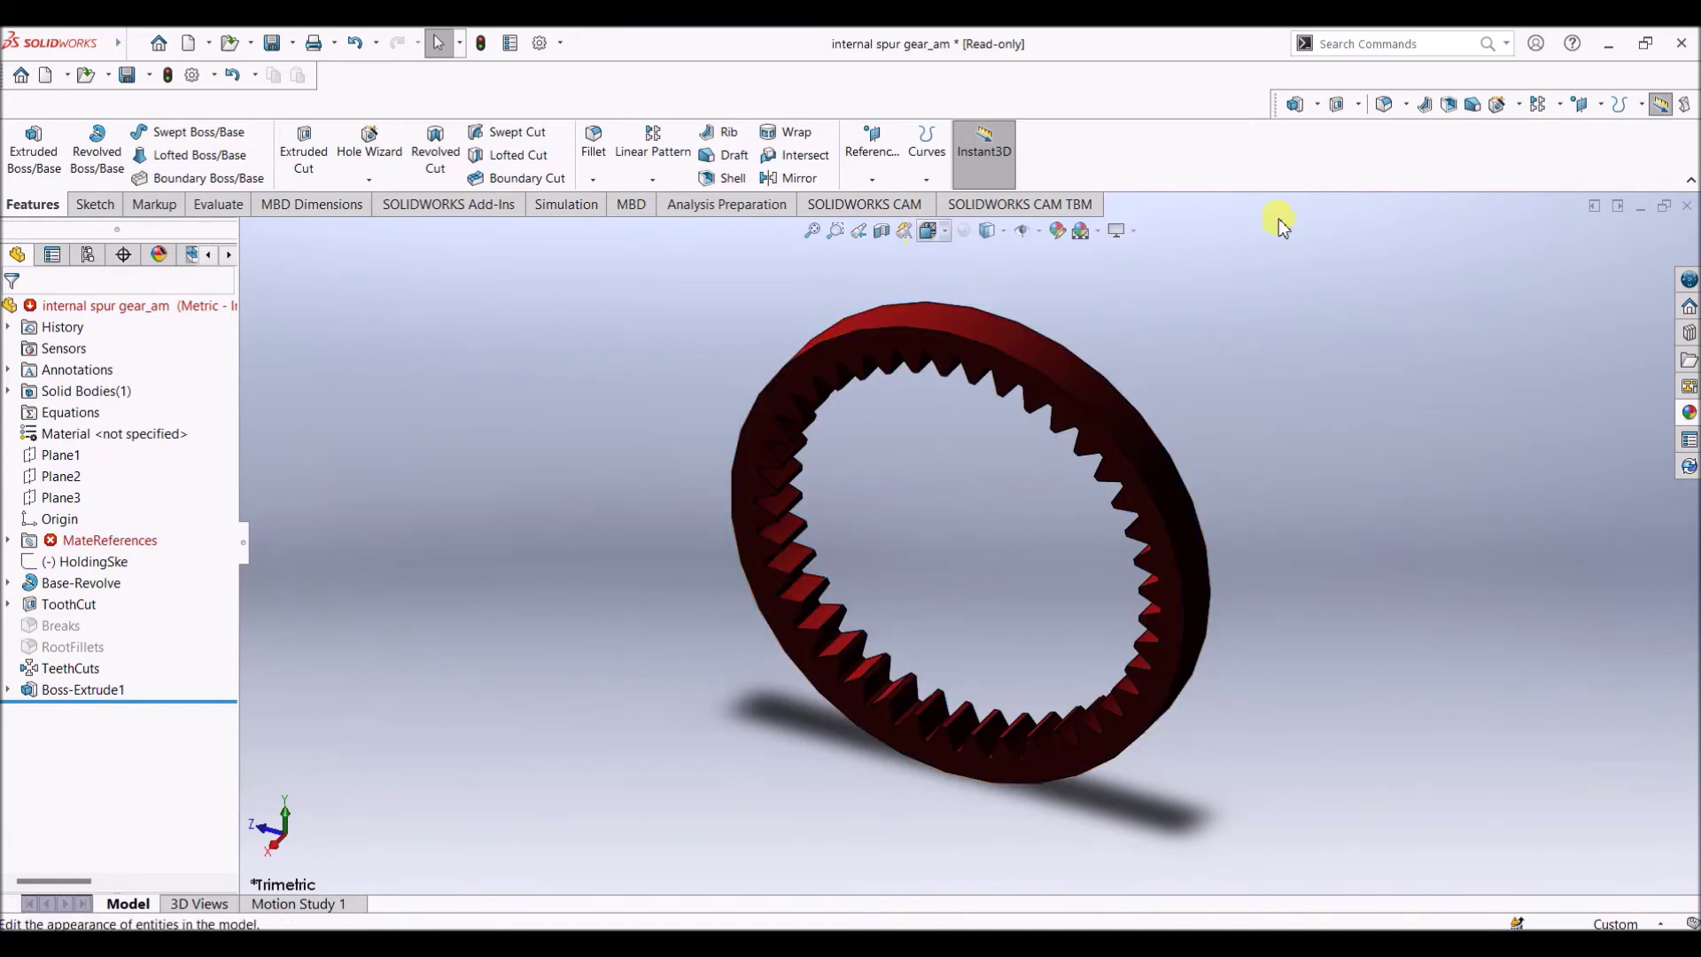
Delete the faulty MateReference from the ring gear part and confirm the change to the read-only document
right_click(53, 542)
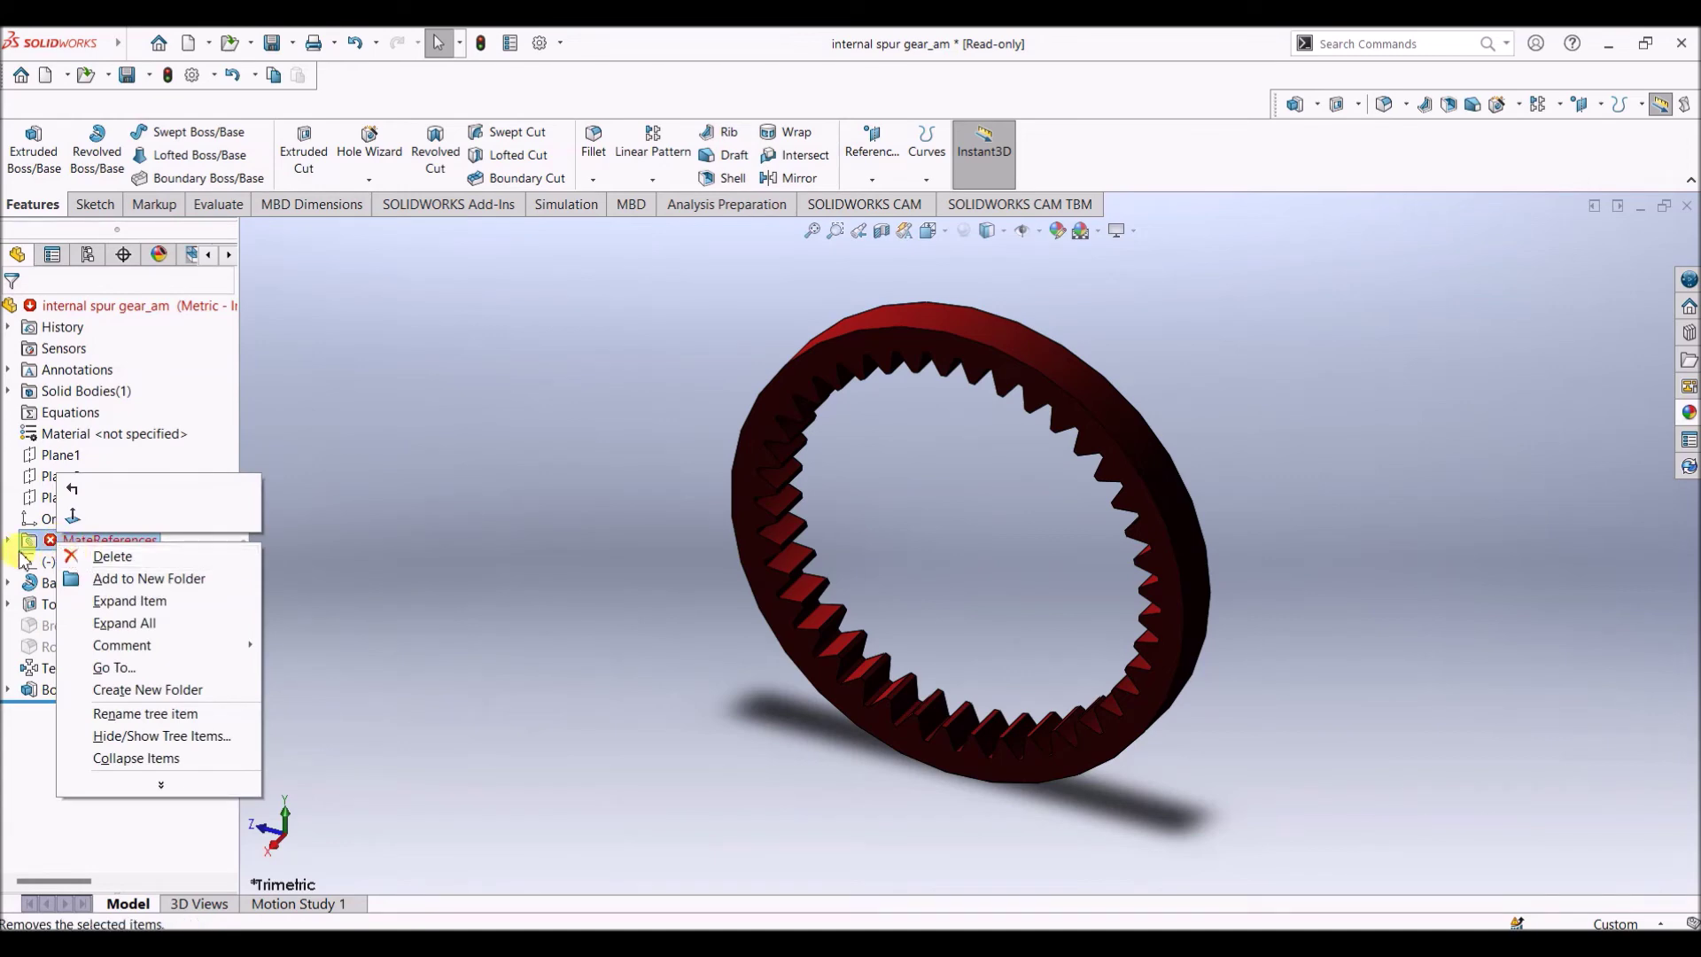
click(129, 600)
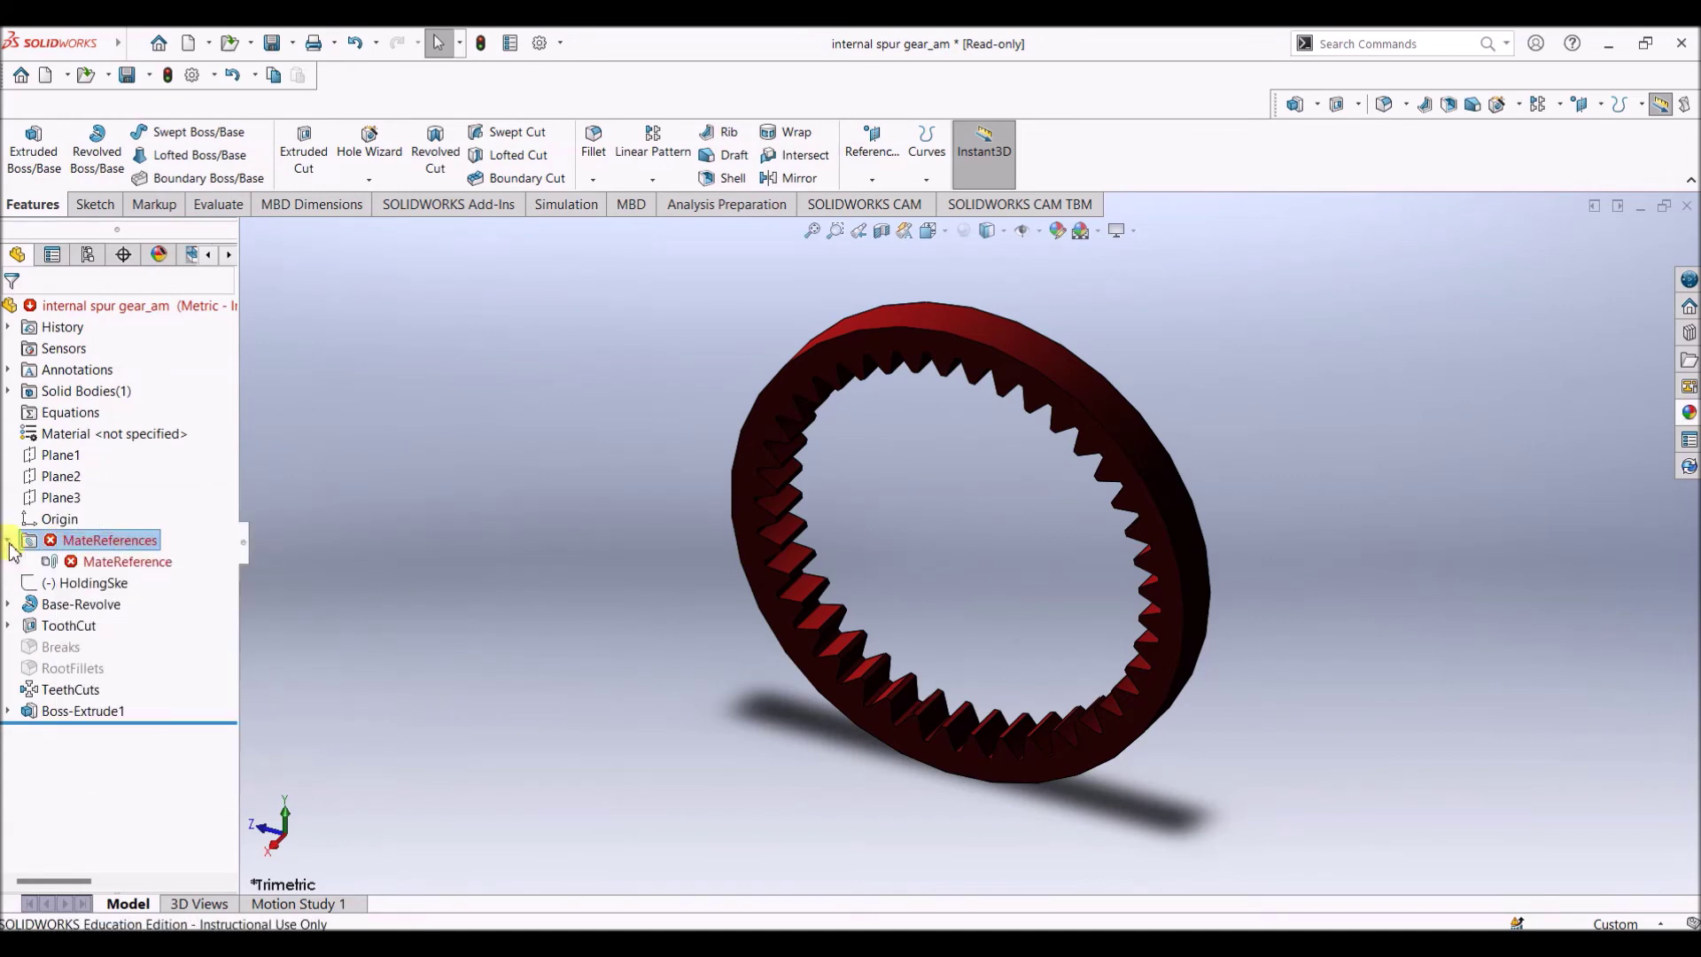
right_click(107, 566)
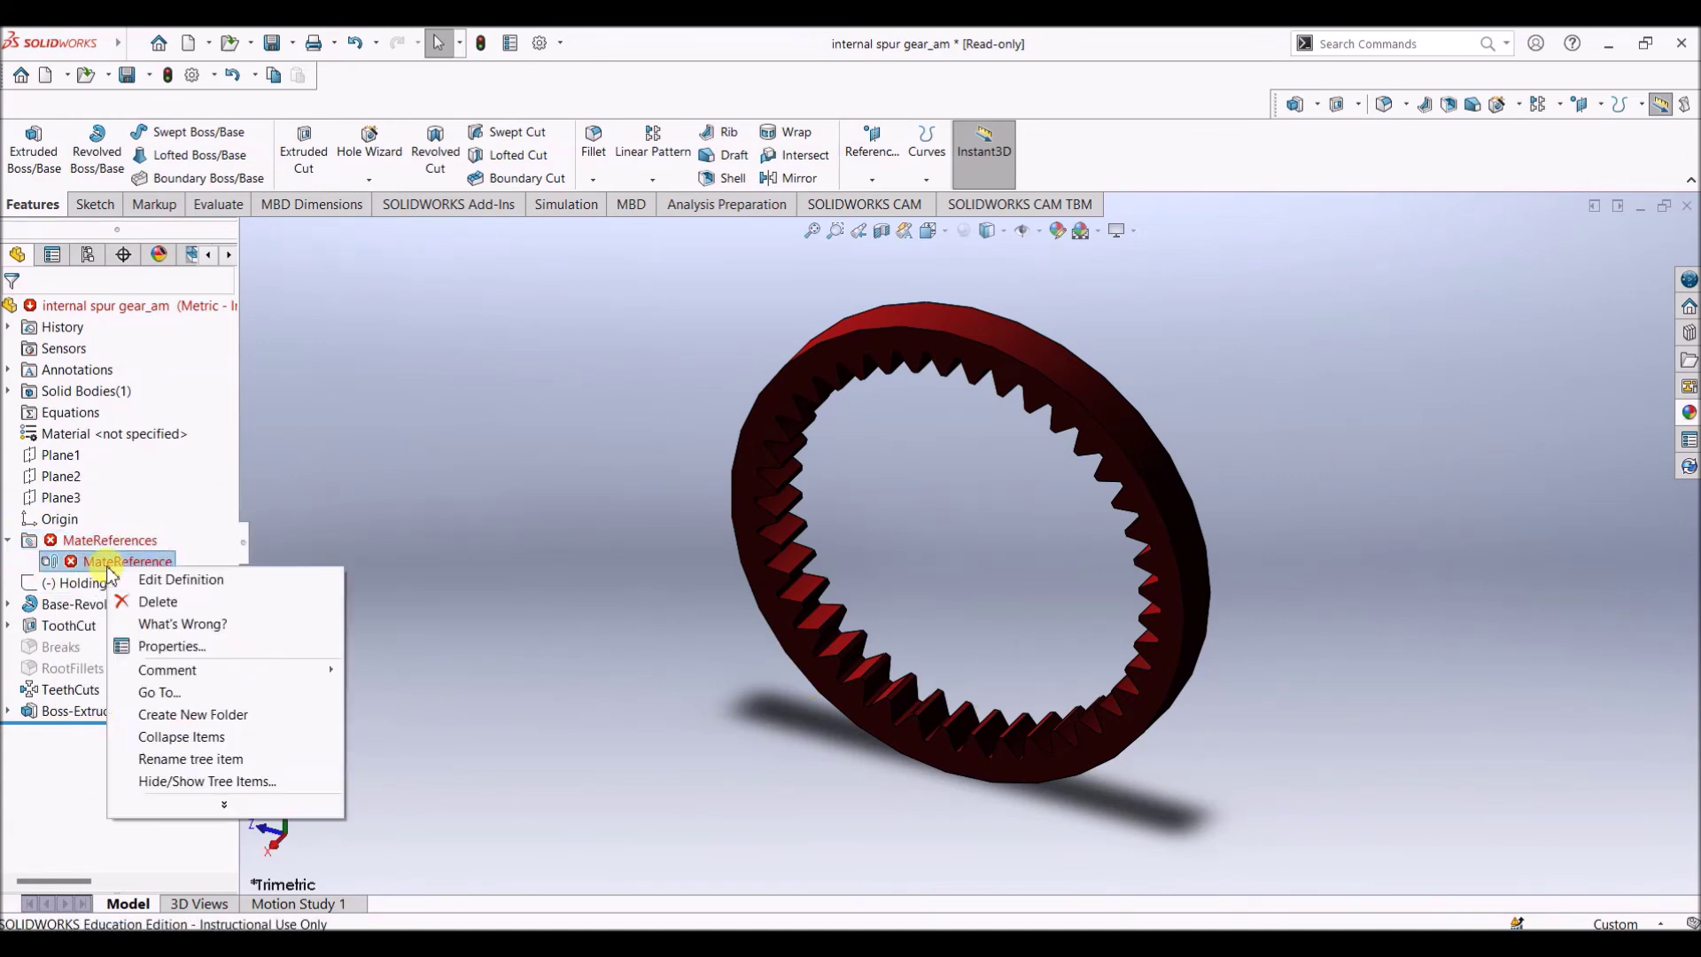
click(177, 608)
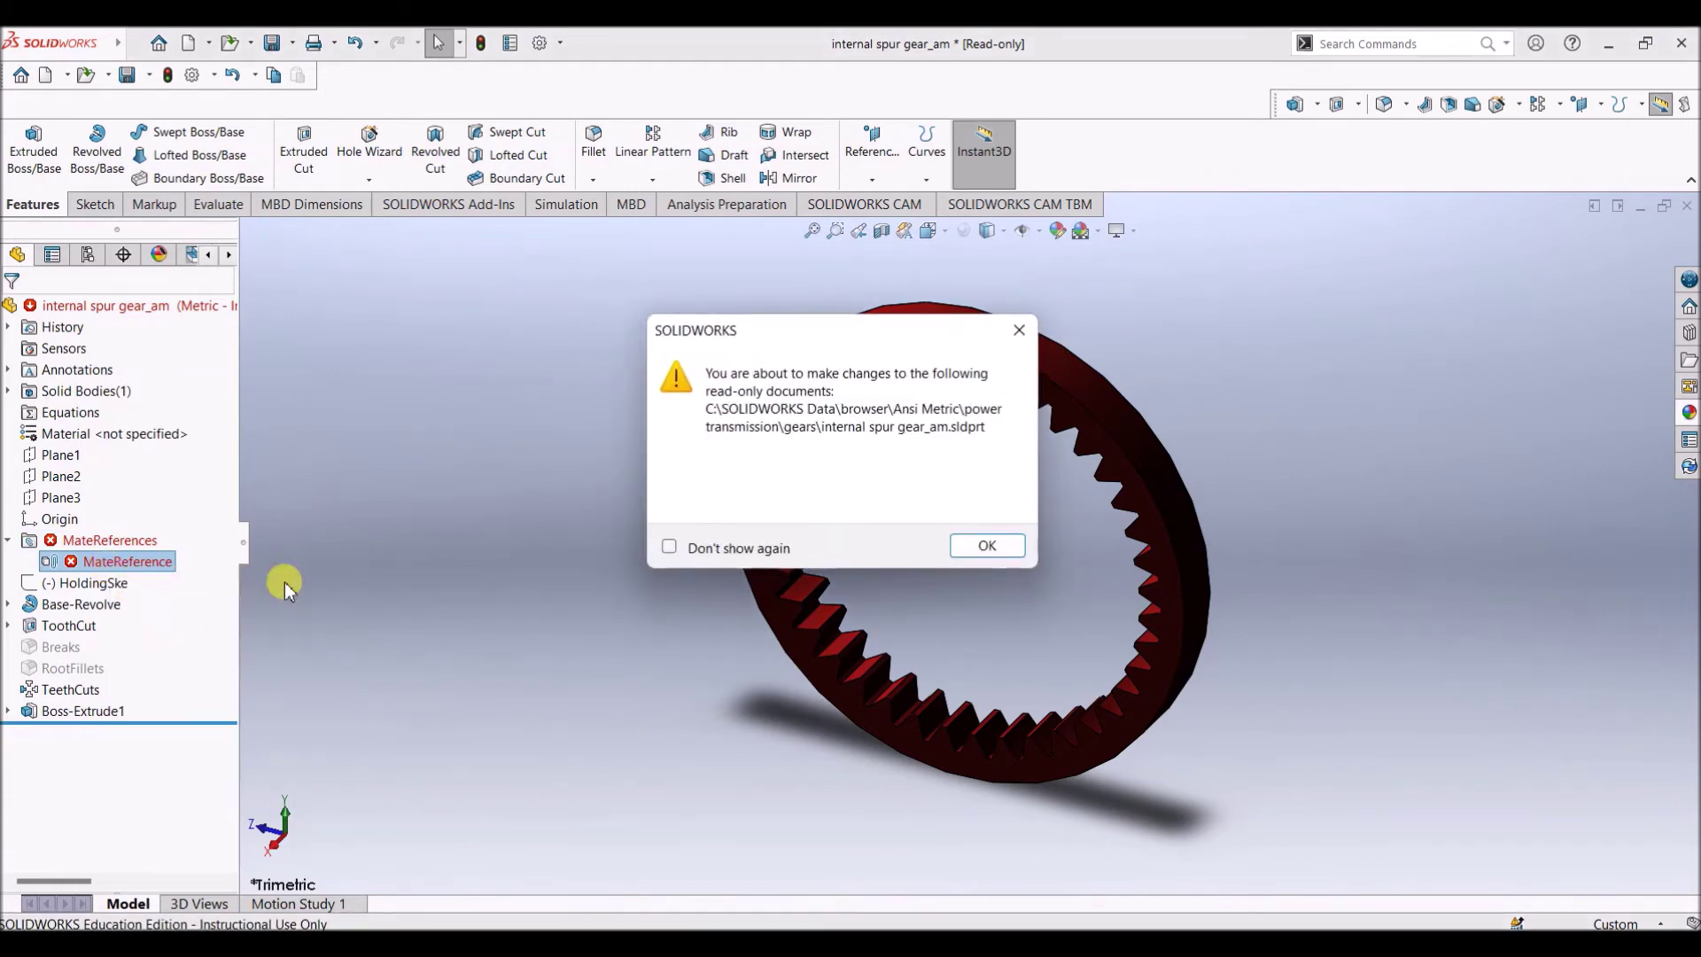
click(988, 546)
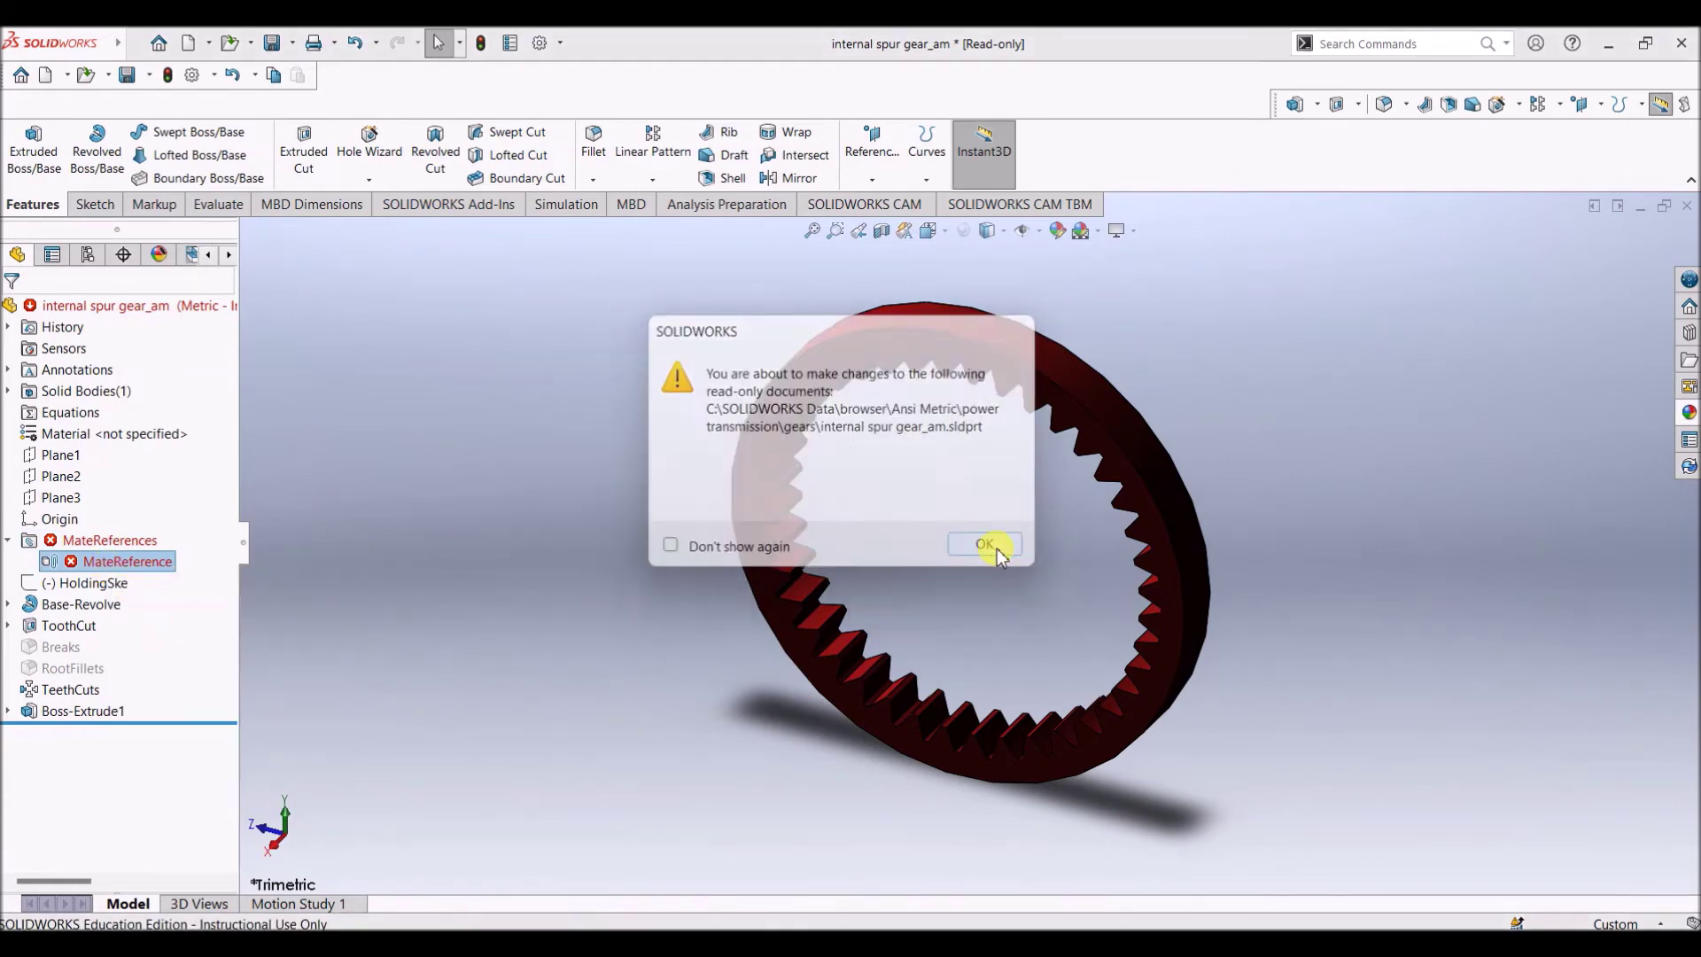
click(978, 381)
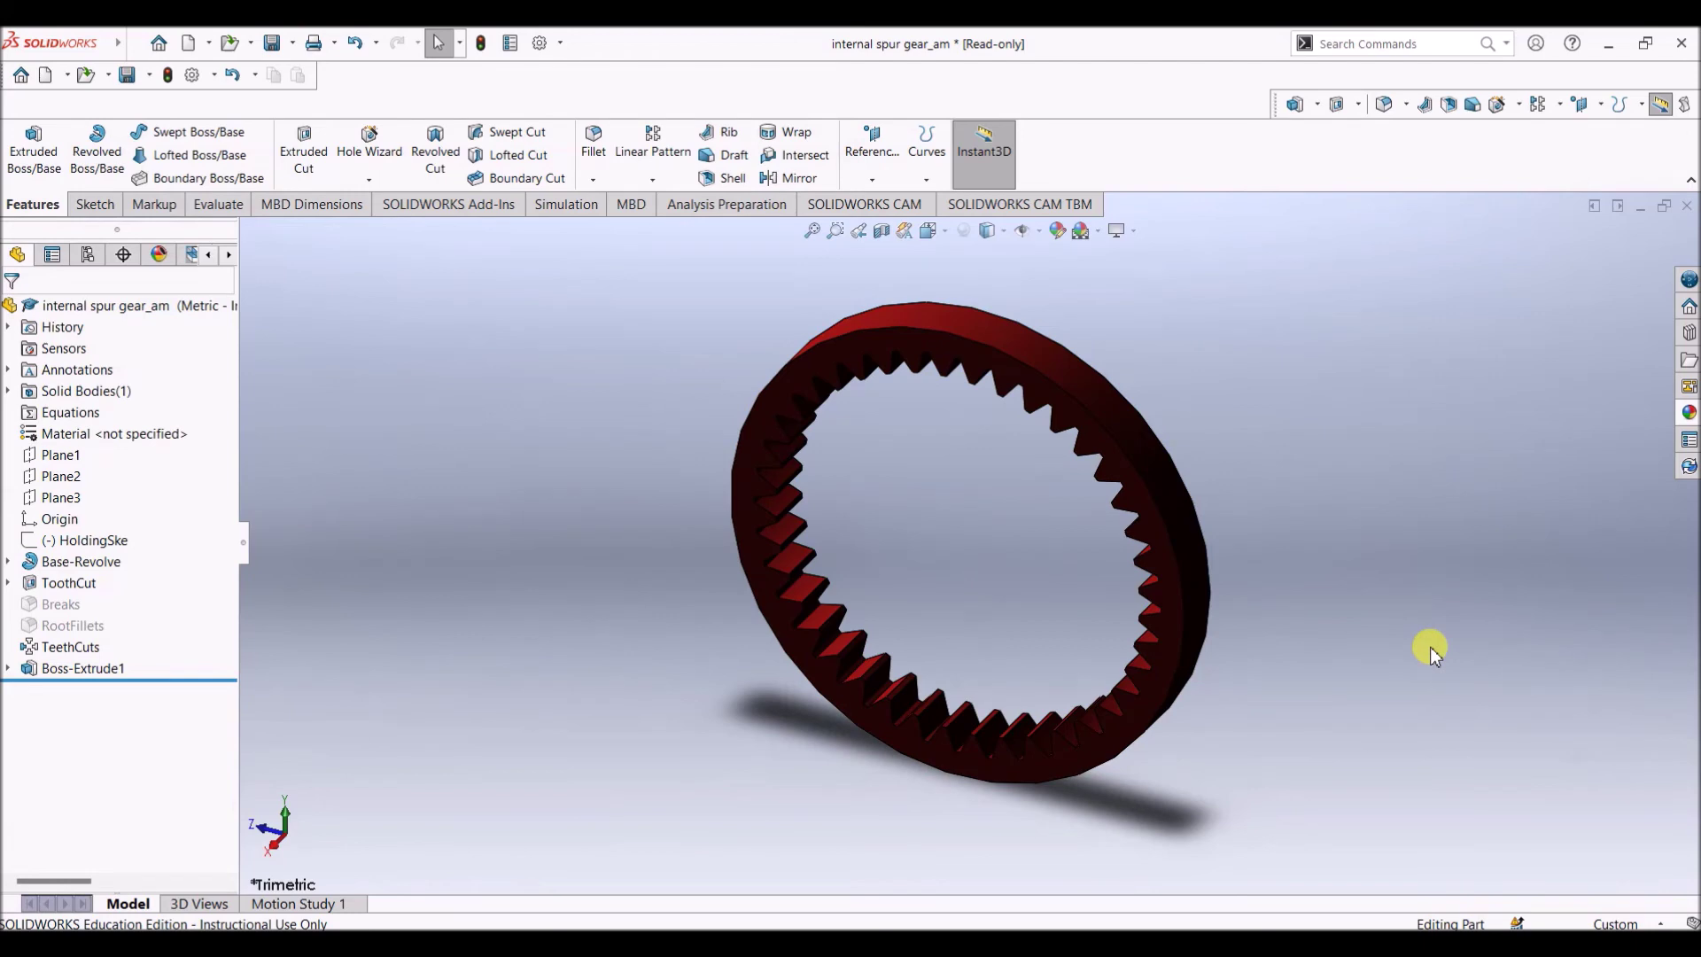
Save the ring gear part with the Save As option and choose the Desktop folder Soldiworks Practice > Planetary Gear
mouse_move(7, 48)
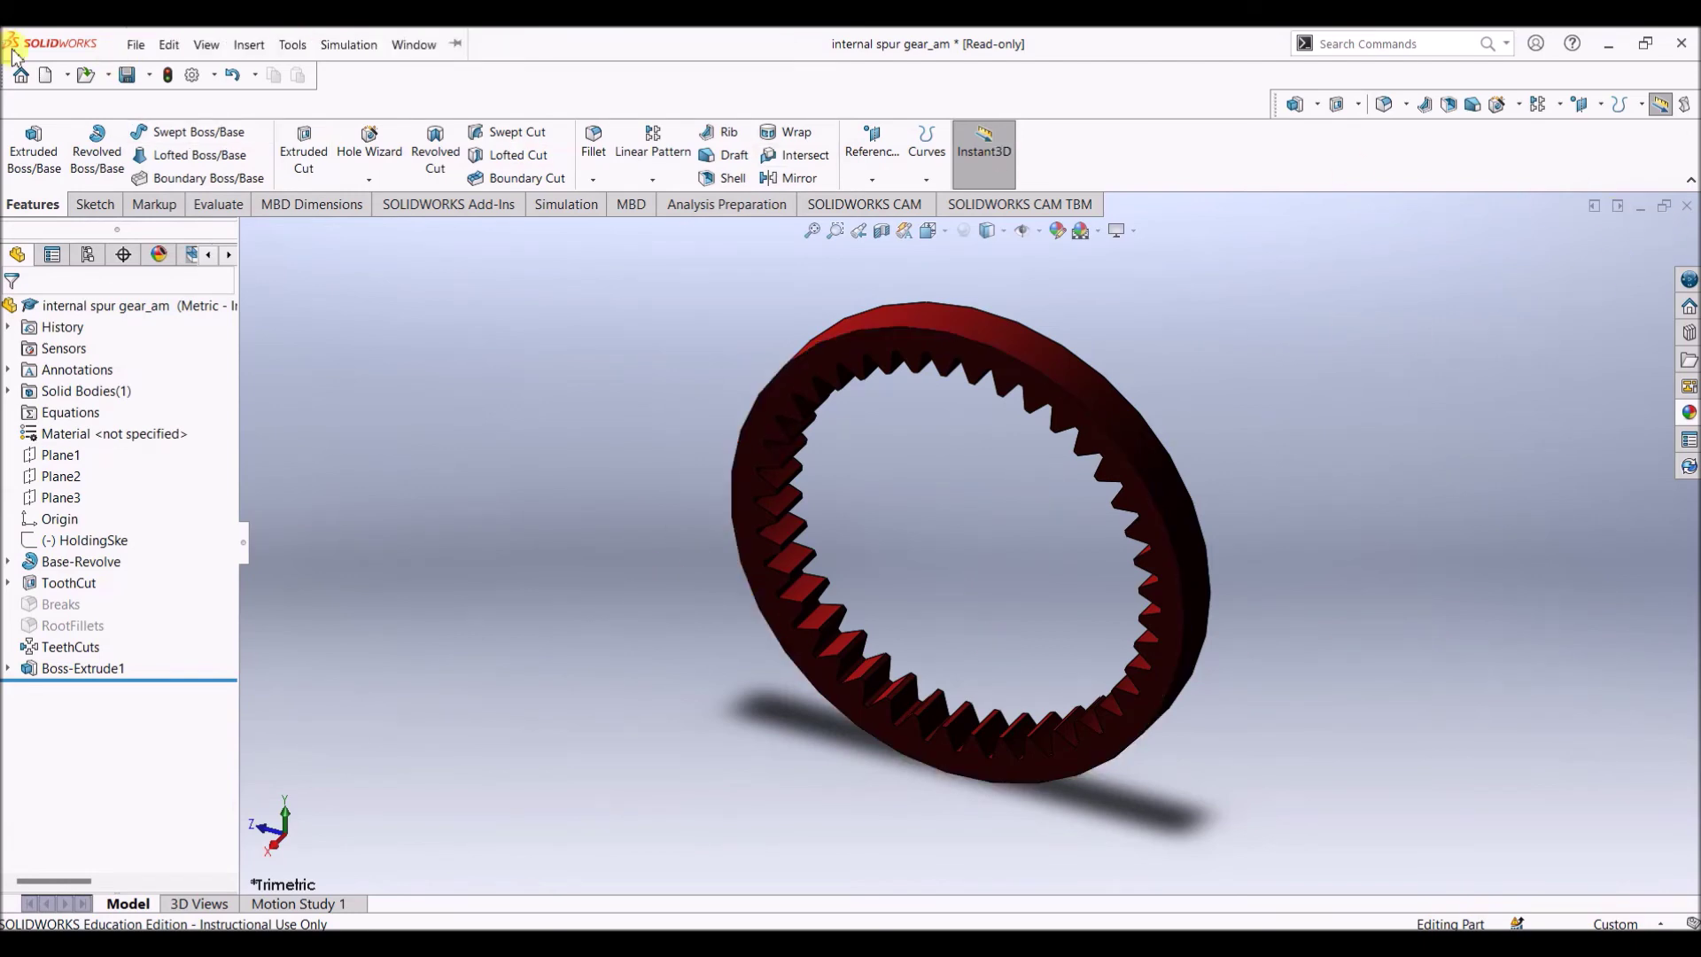
click(127, 47)
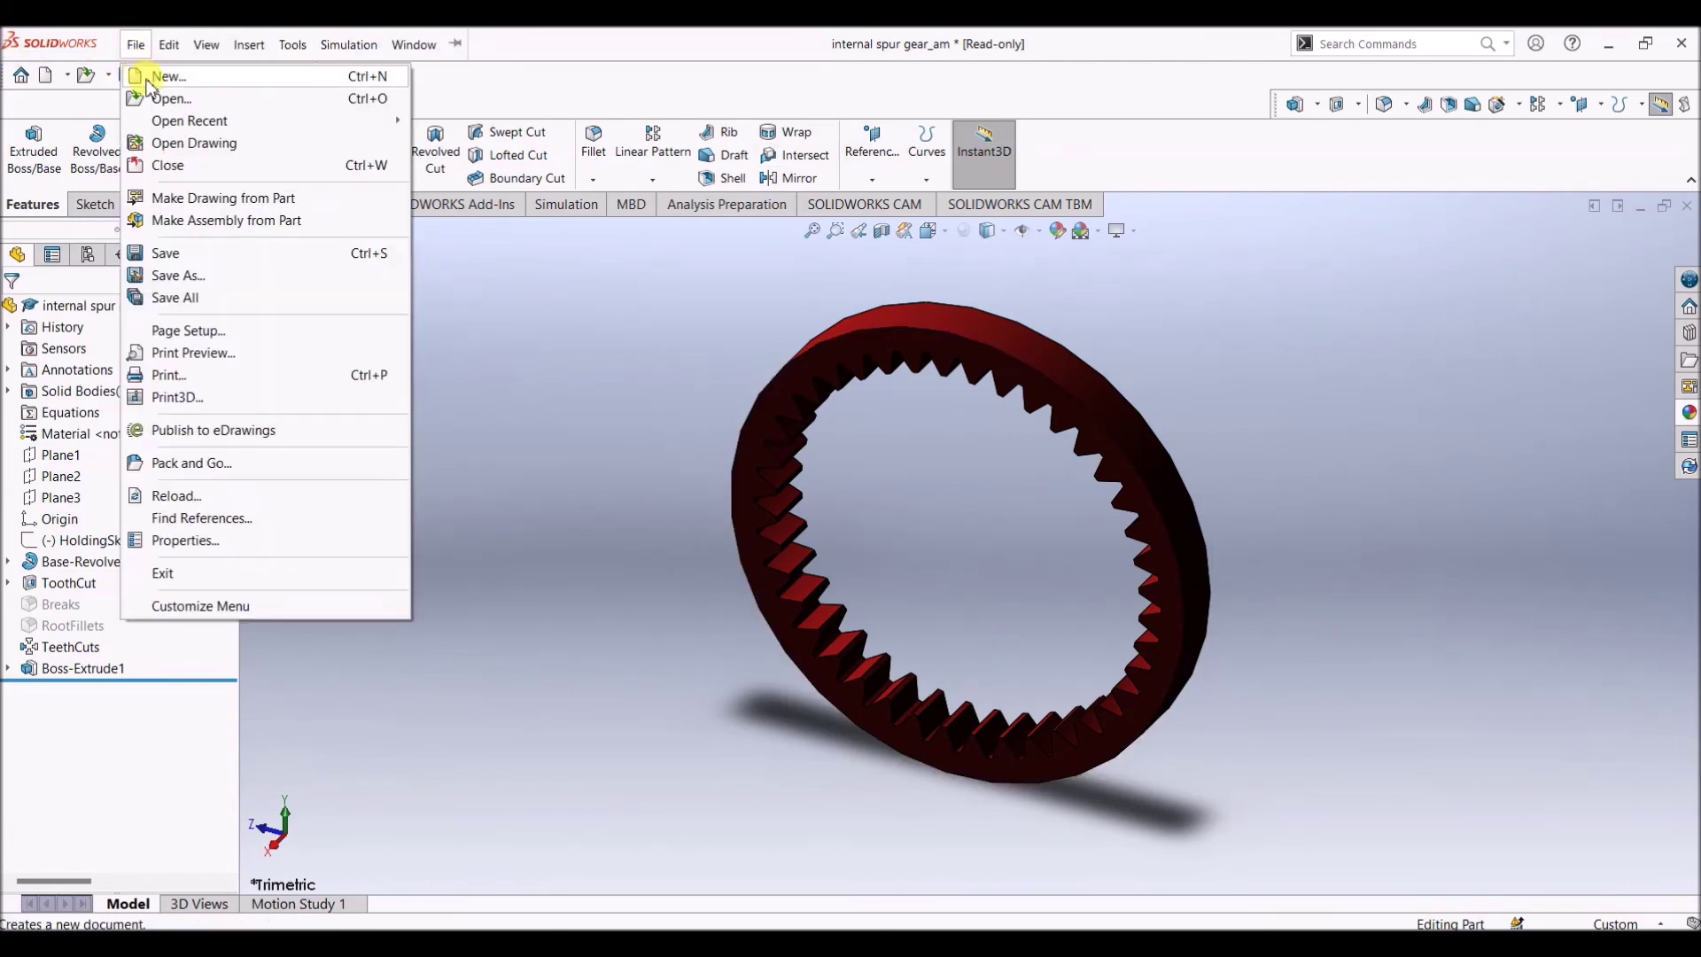
click(177, 254)
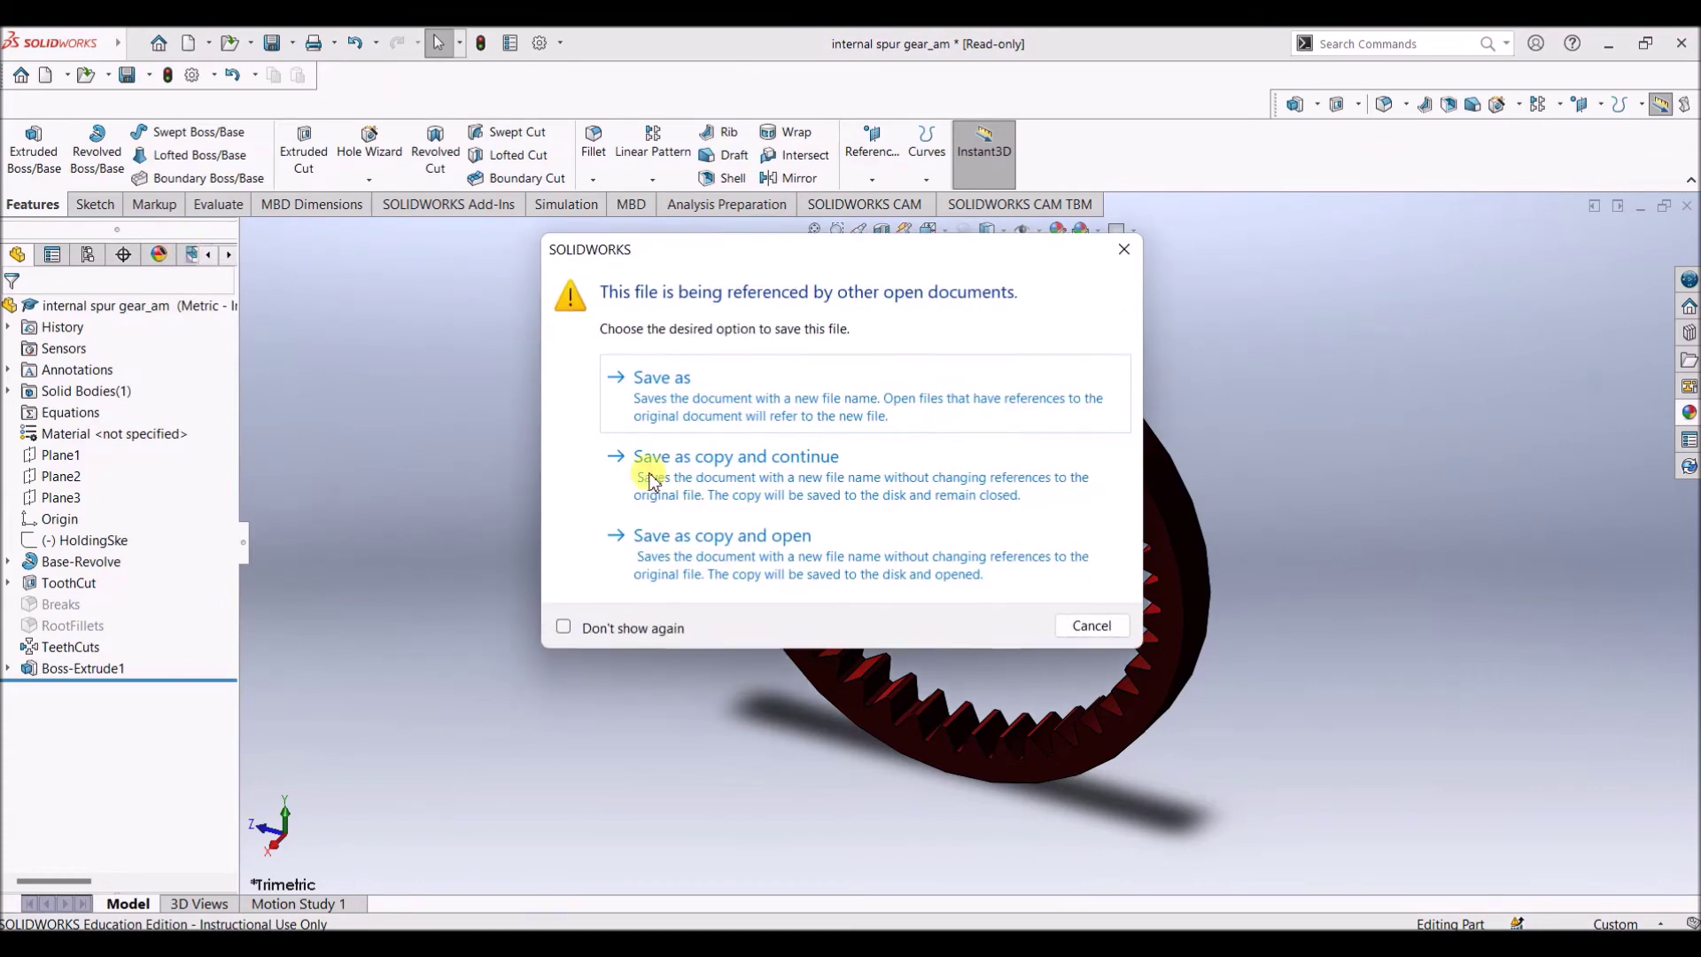
click(726, 395)
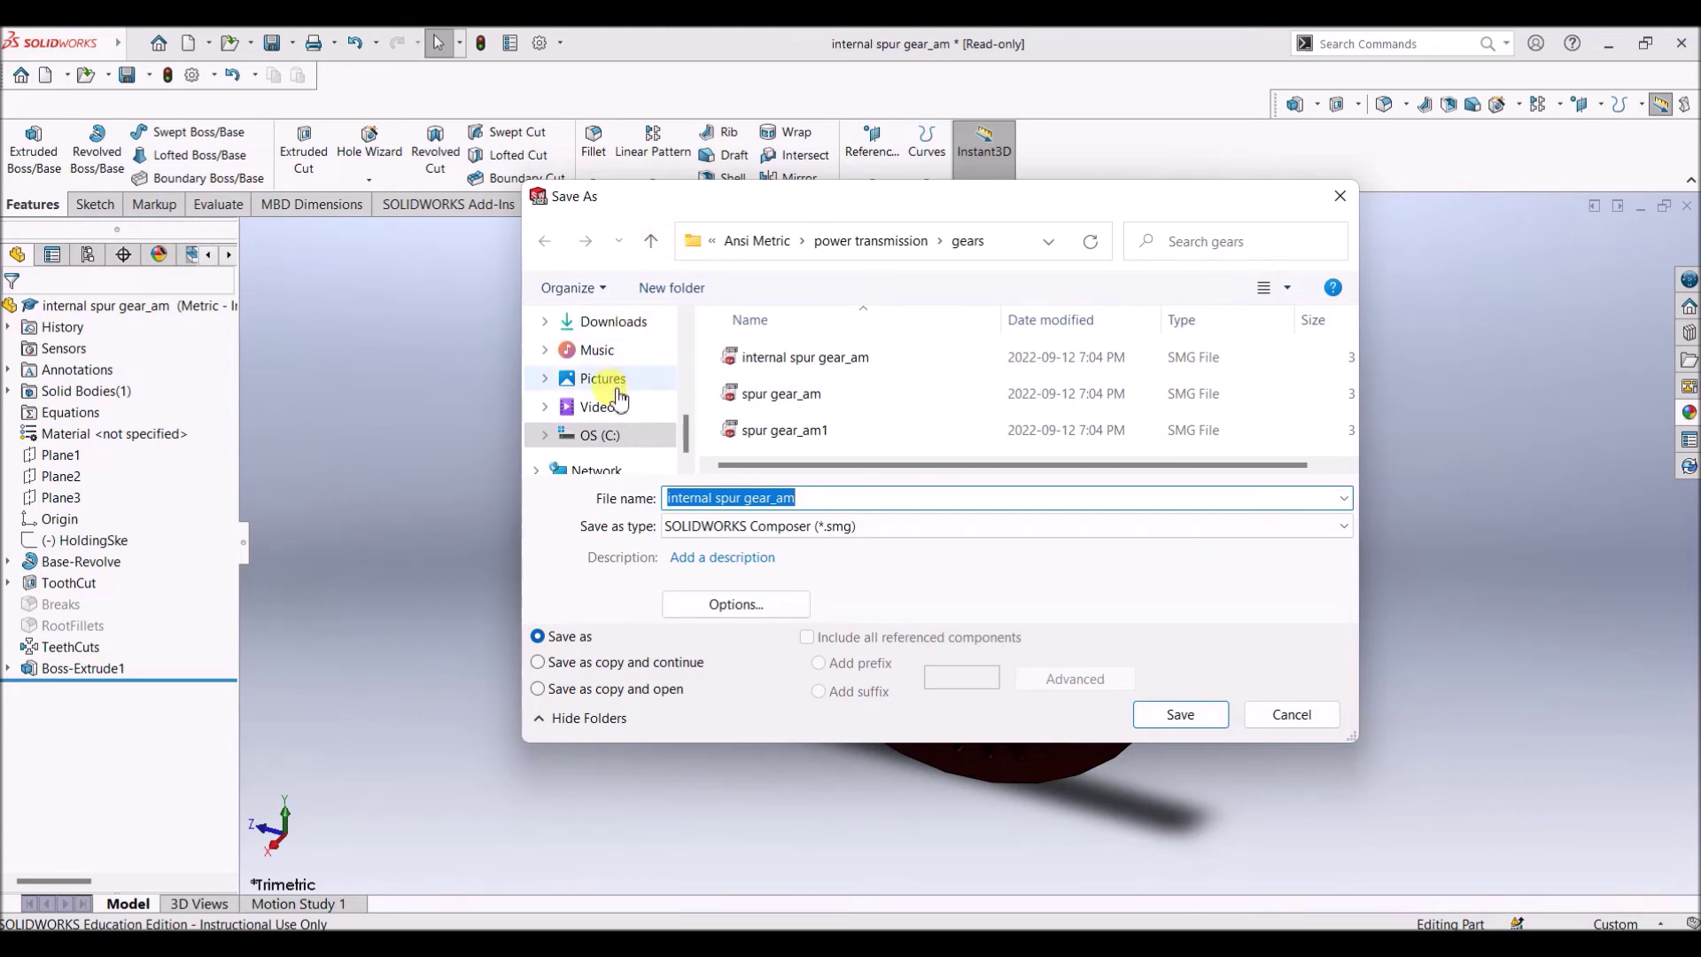
scroll(620, 379, up, 2)
click(604, 358)
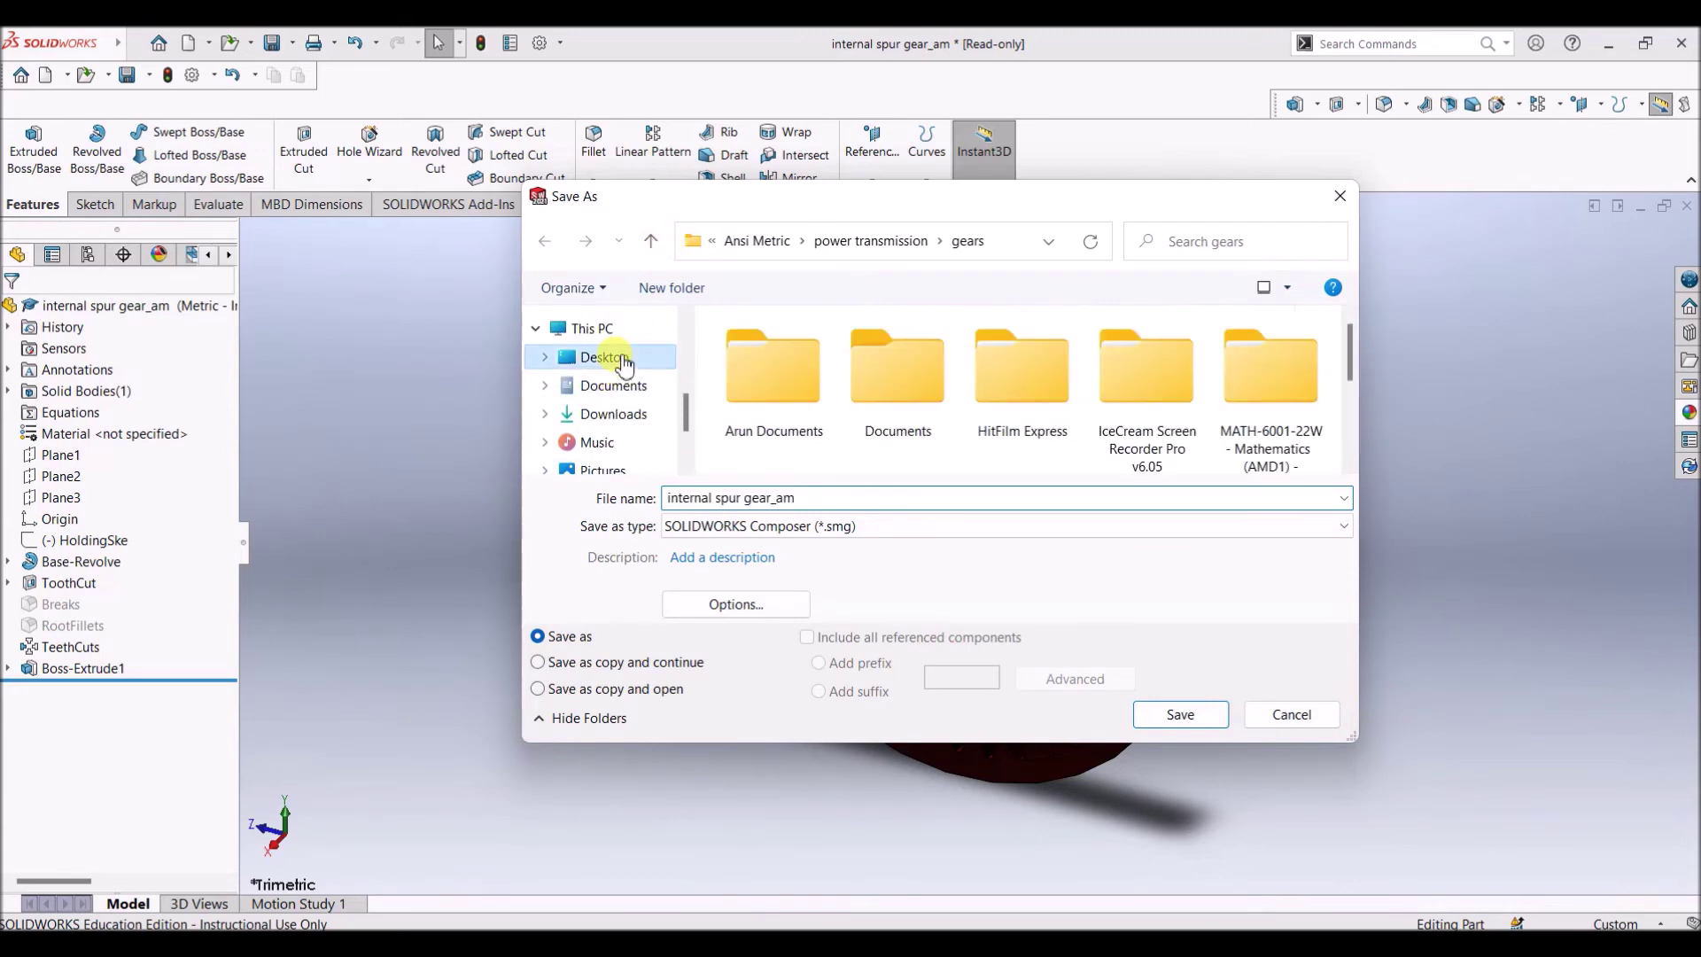
scroll(897, 406, down, 3)
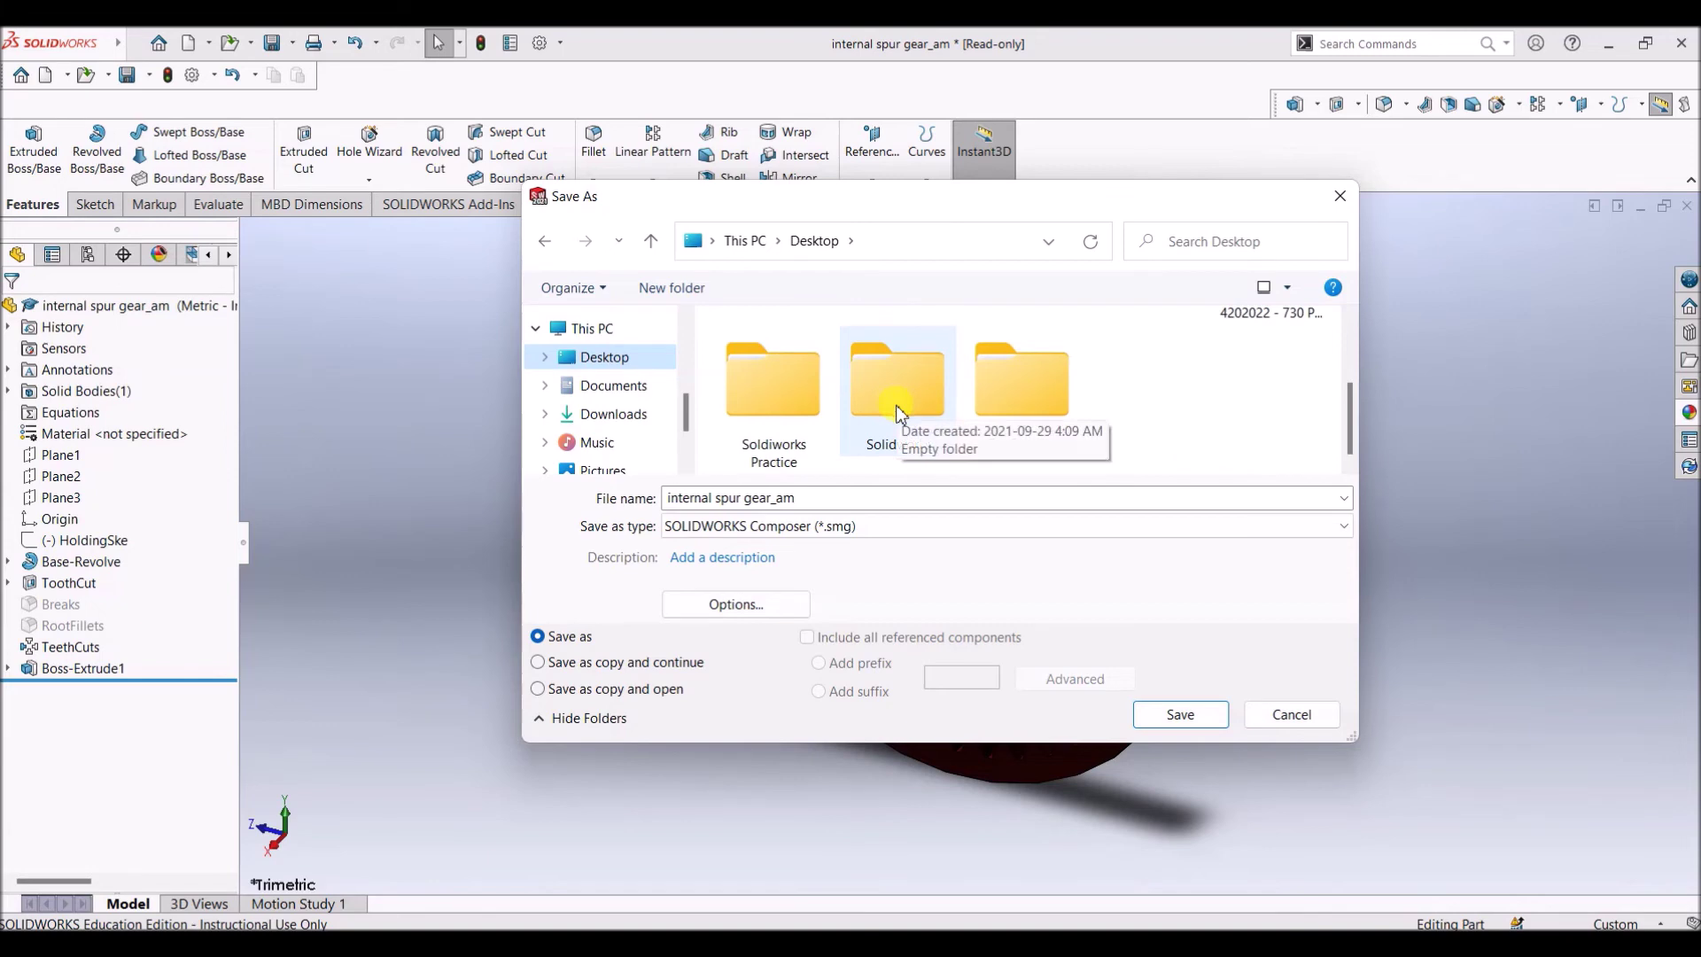
double_click(769, 421)
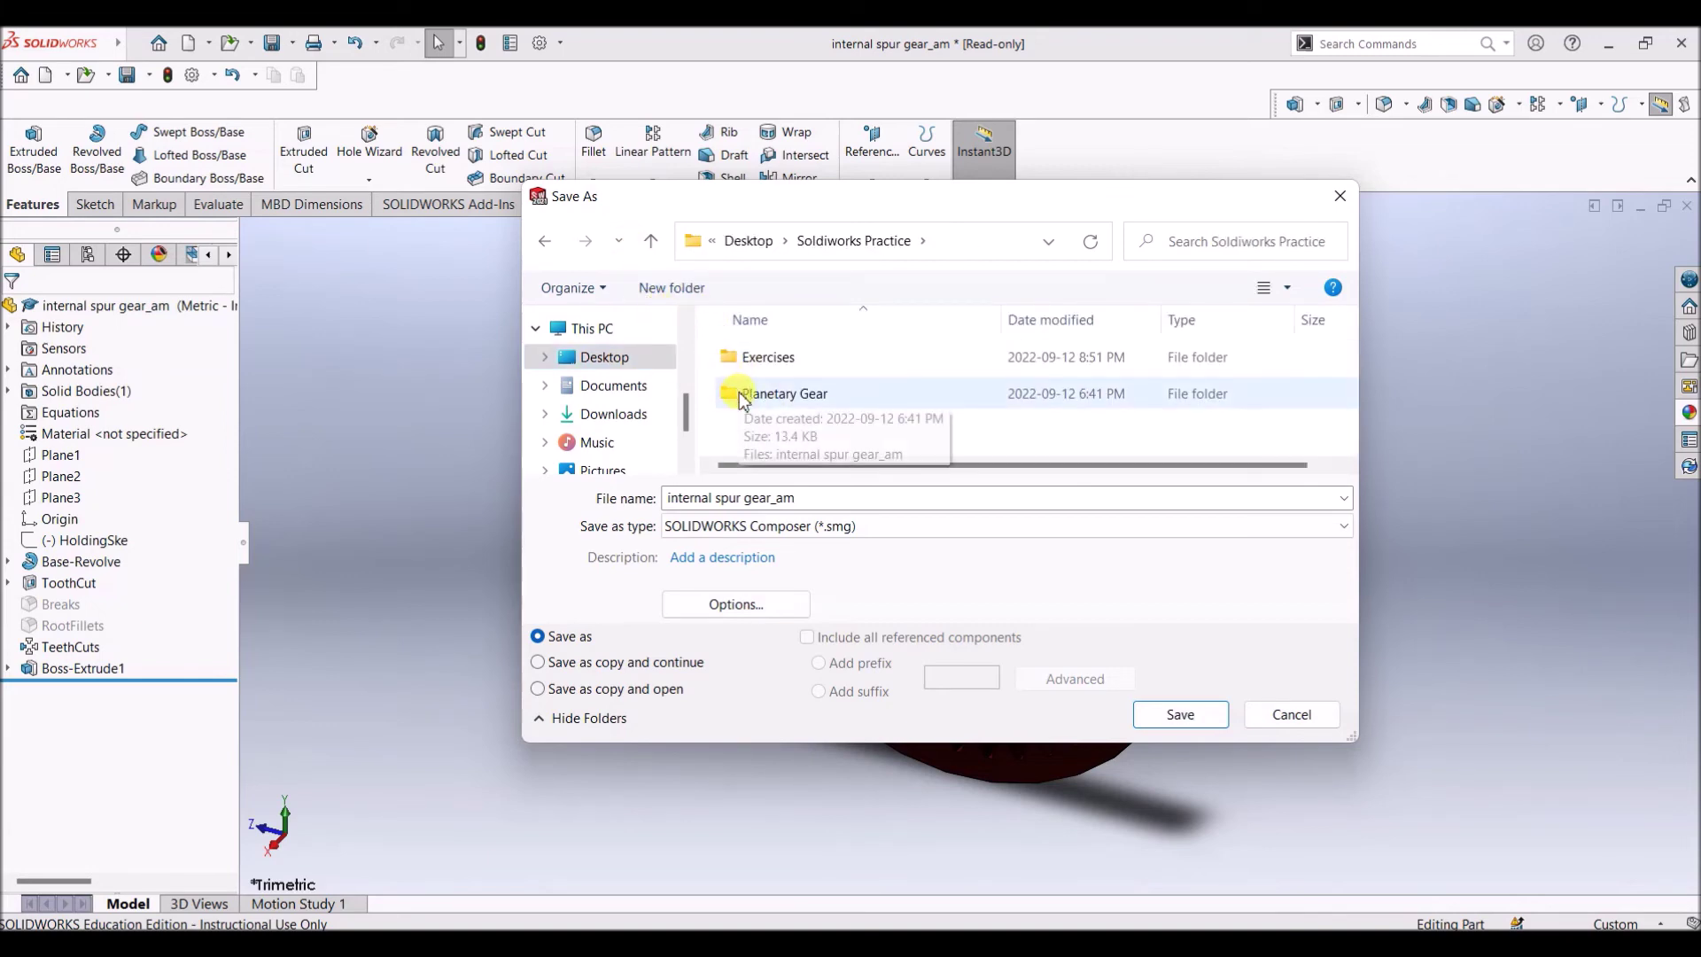
double_click(769, 393)
Name the file internal spur gear_am1 and save it in SOLIDWORKS Composer format with the current configuration only
click(808, 498)
double_click(808, 497)
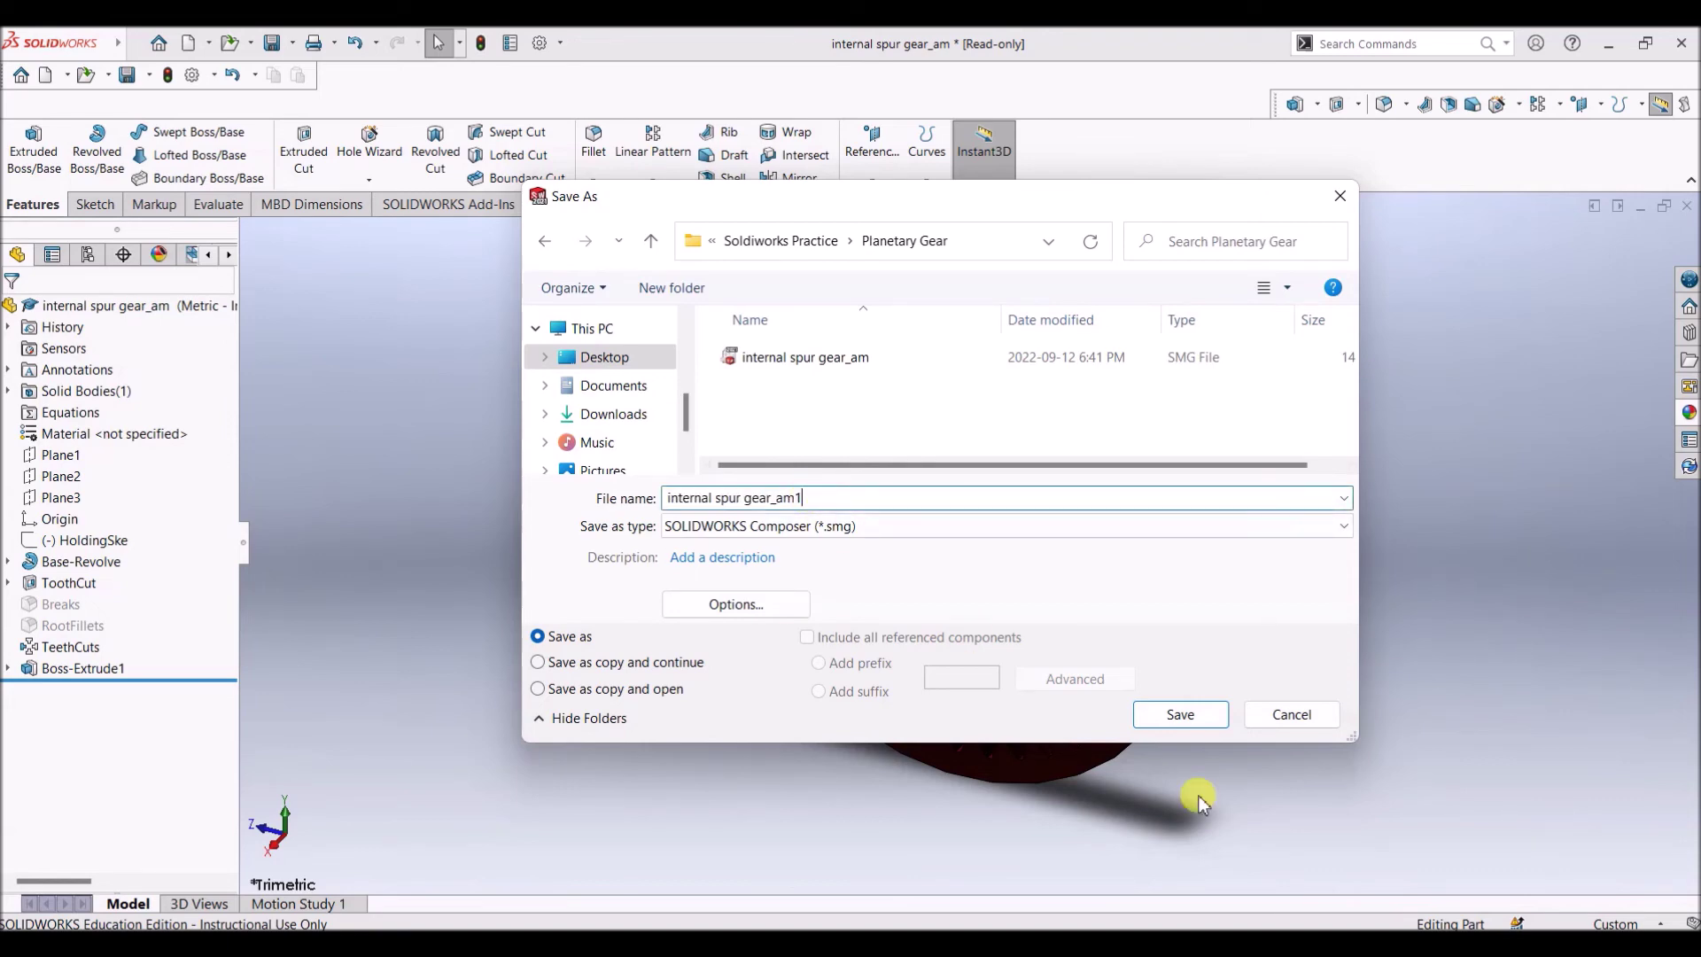
click(1180, 717)
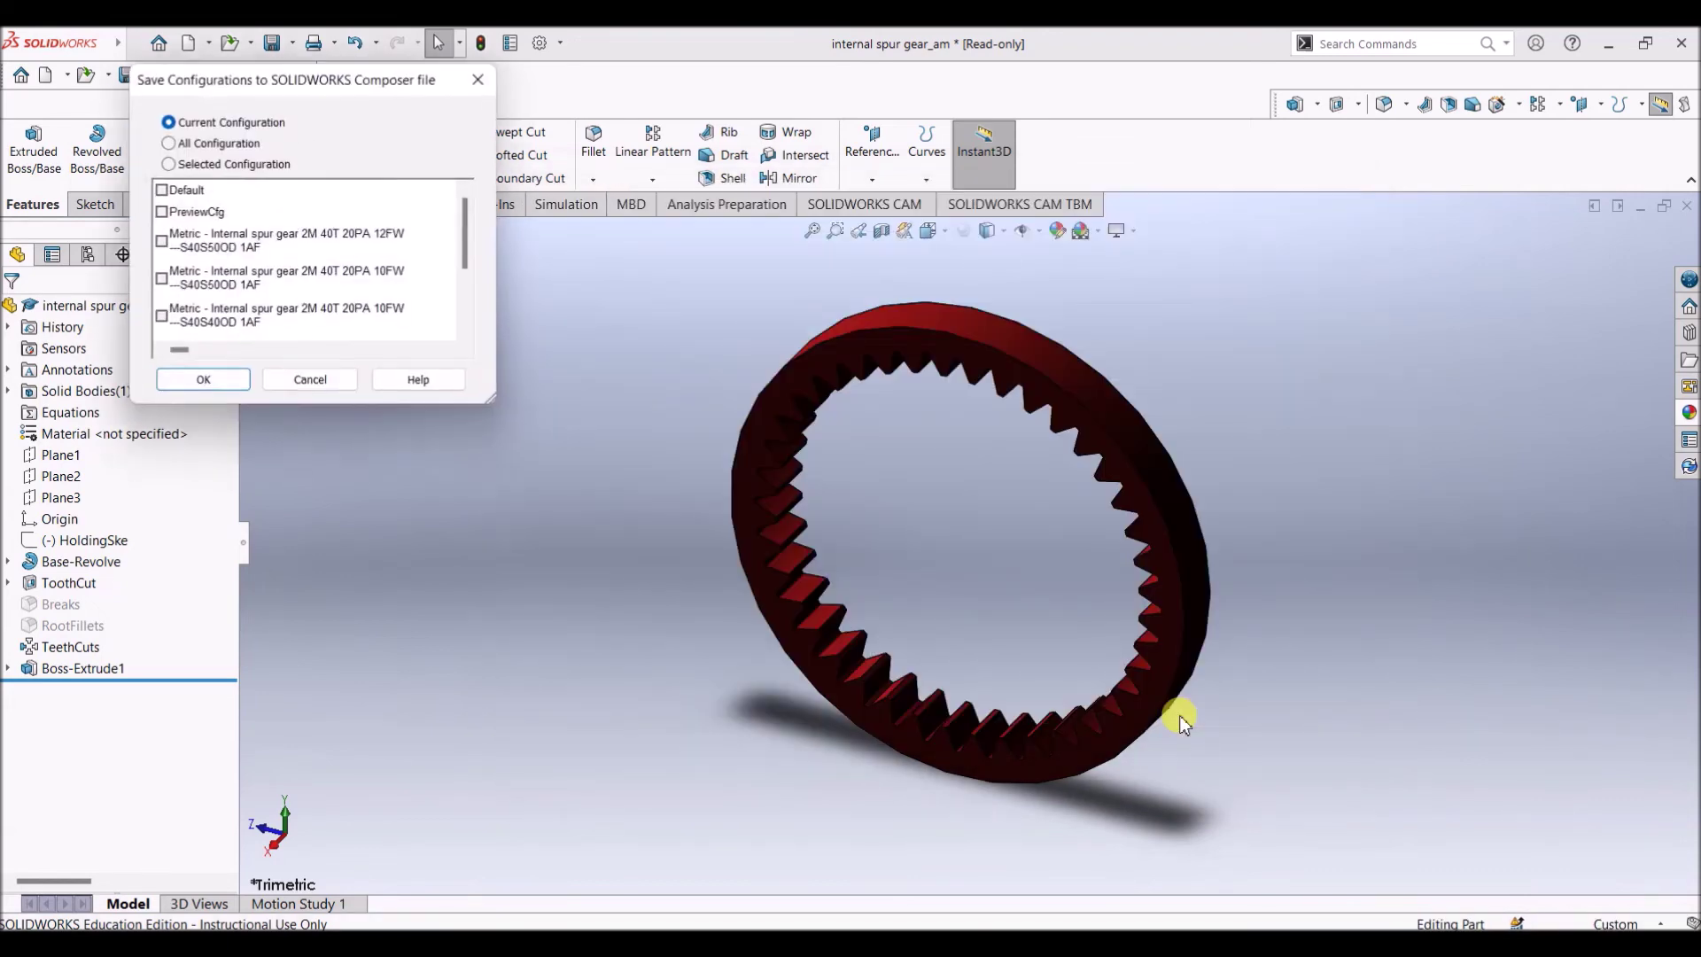
click(203, 383)
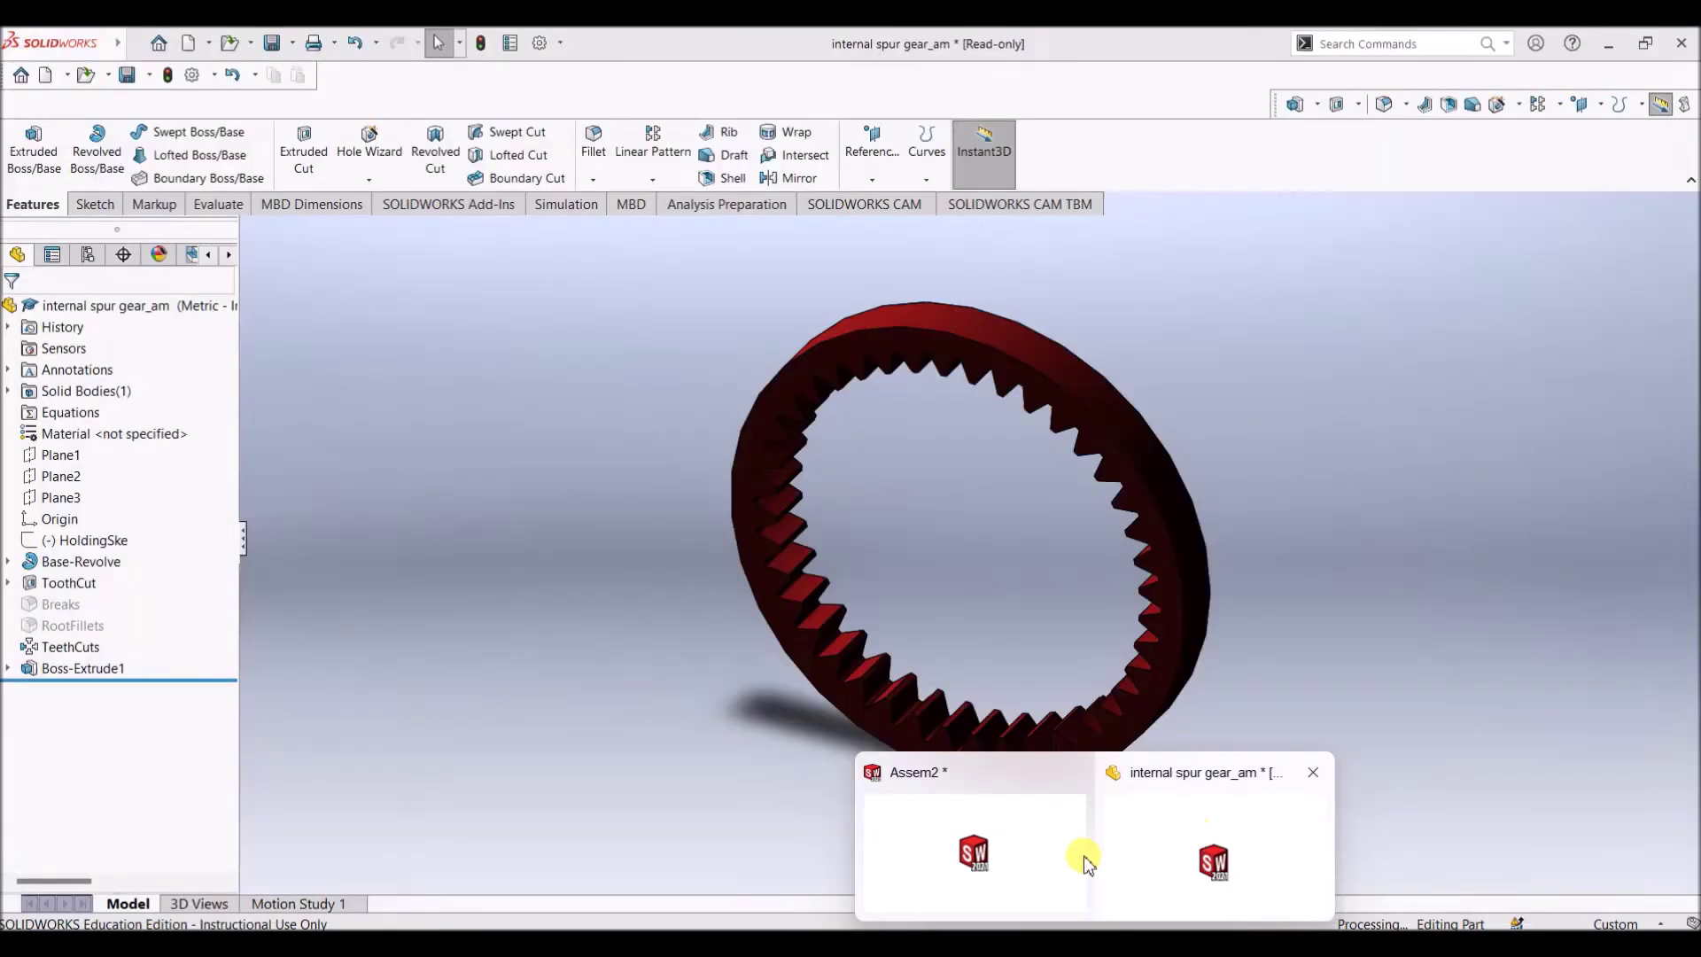
Switch to assembly Assem2, display the axes, and mate the ring gear's outer cylindrical face concentric with Axis4
click(1023, 857)
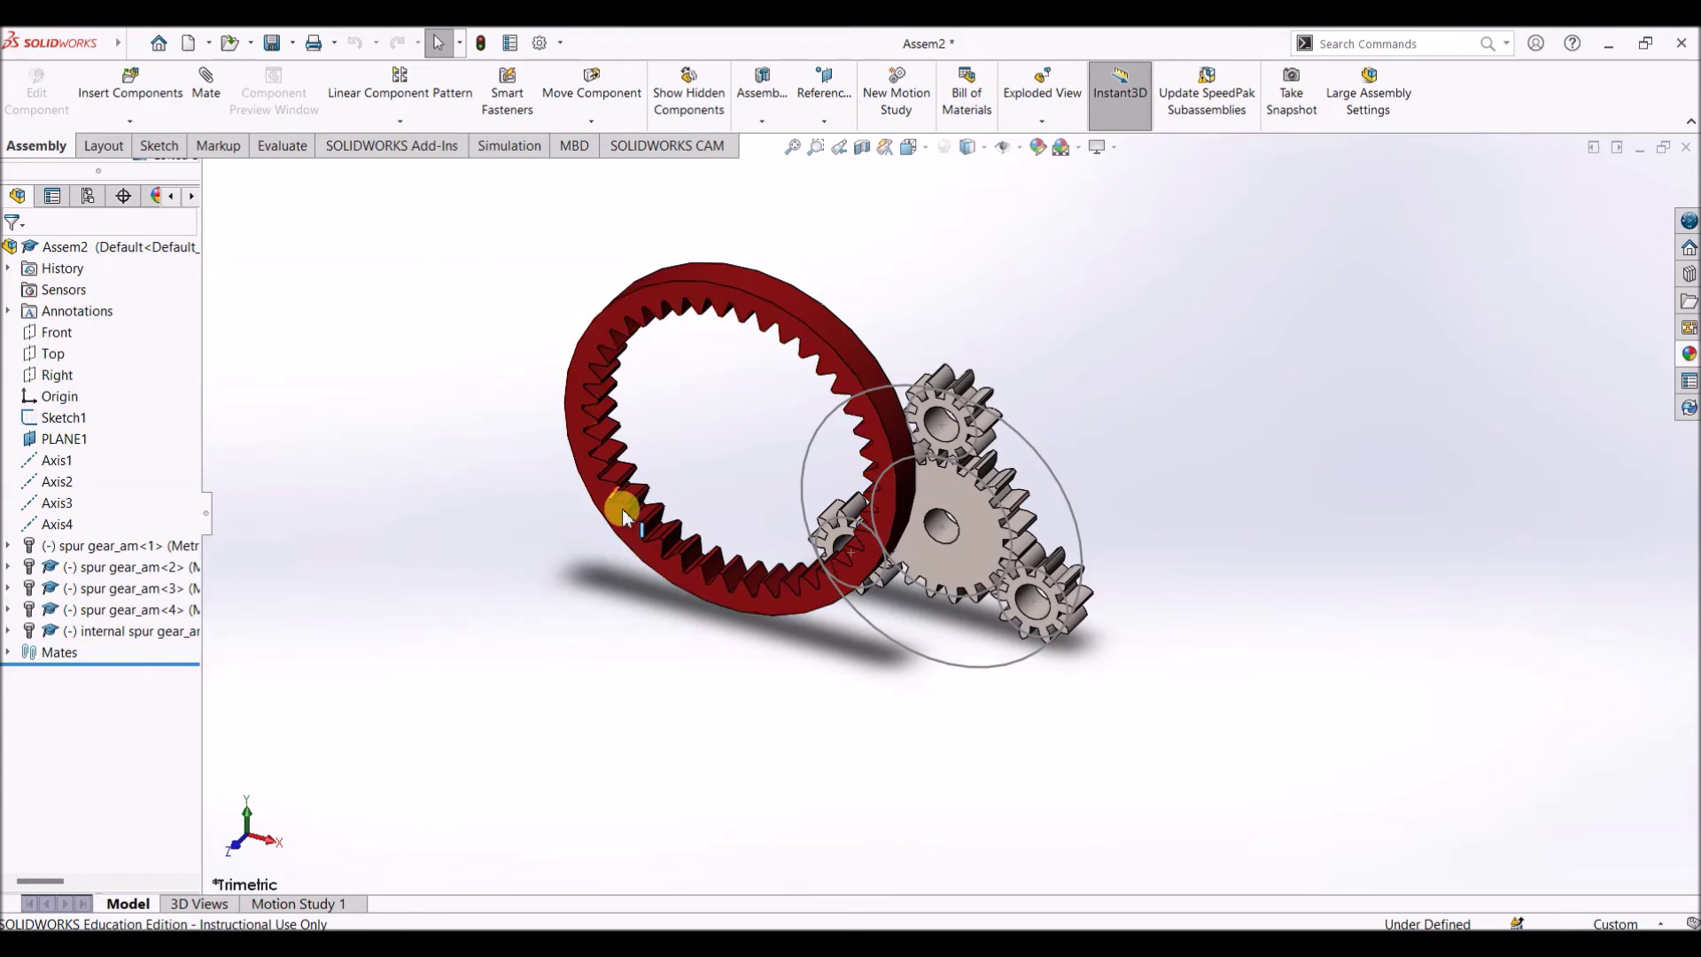
click(1002, 147)
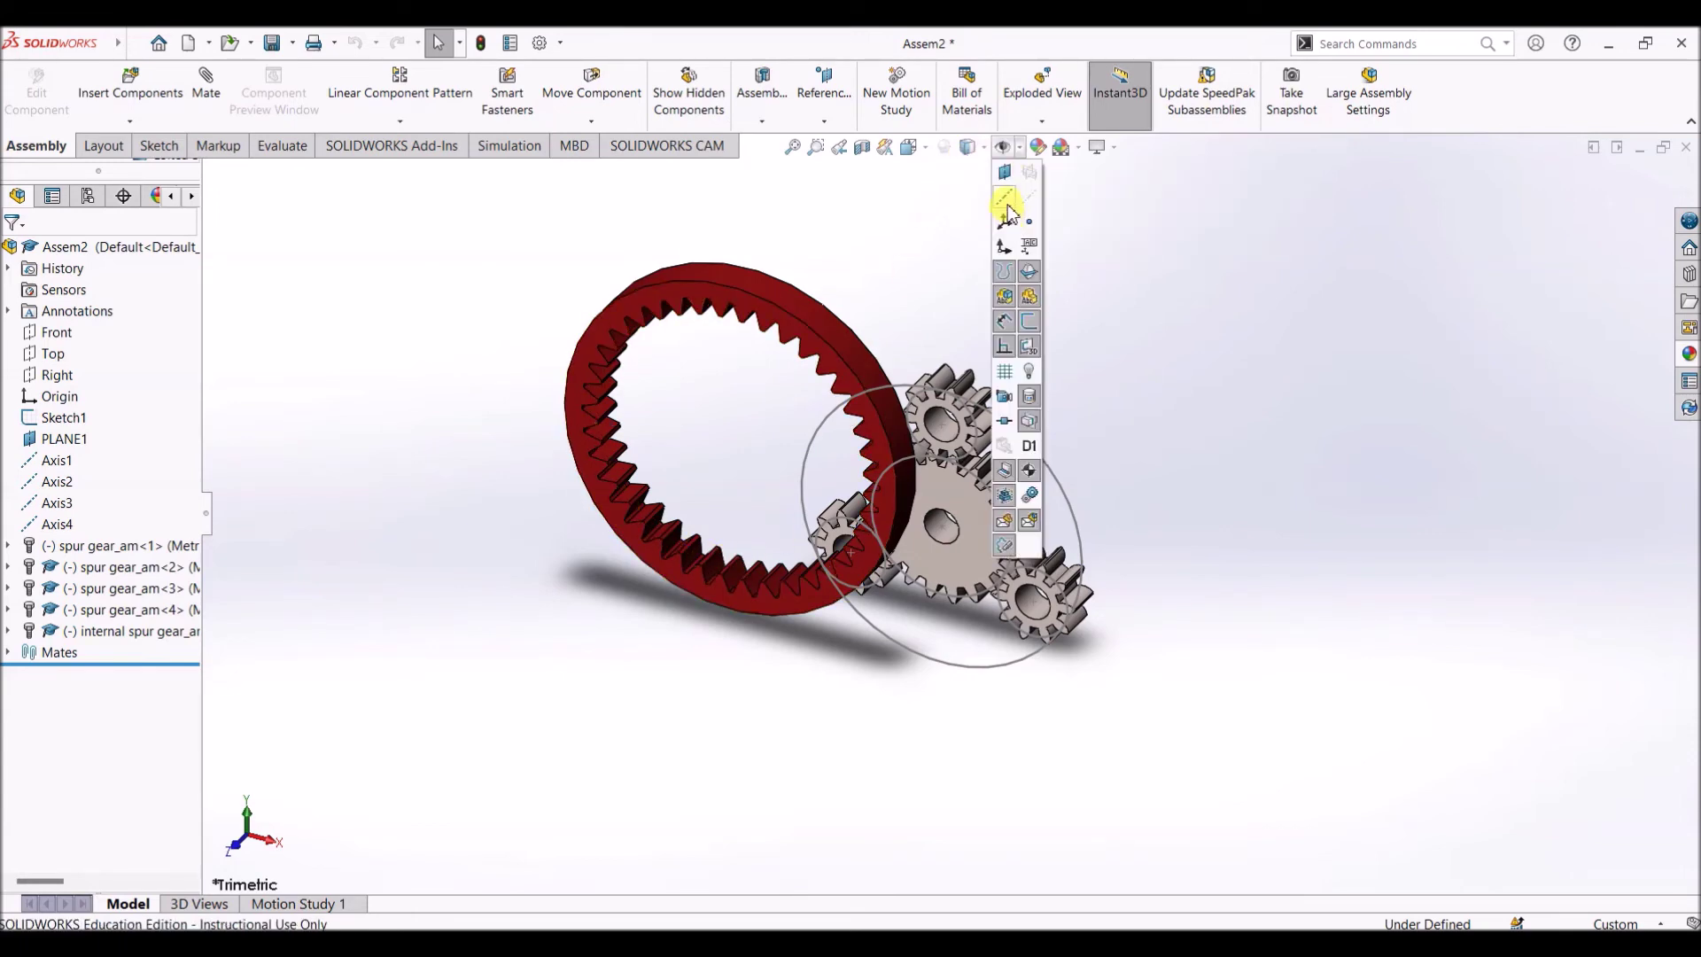
click(1010, 210)
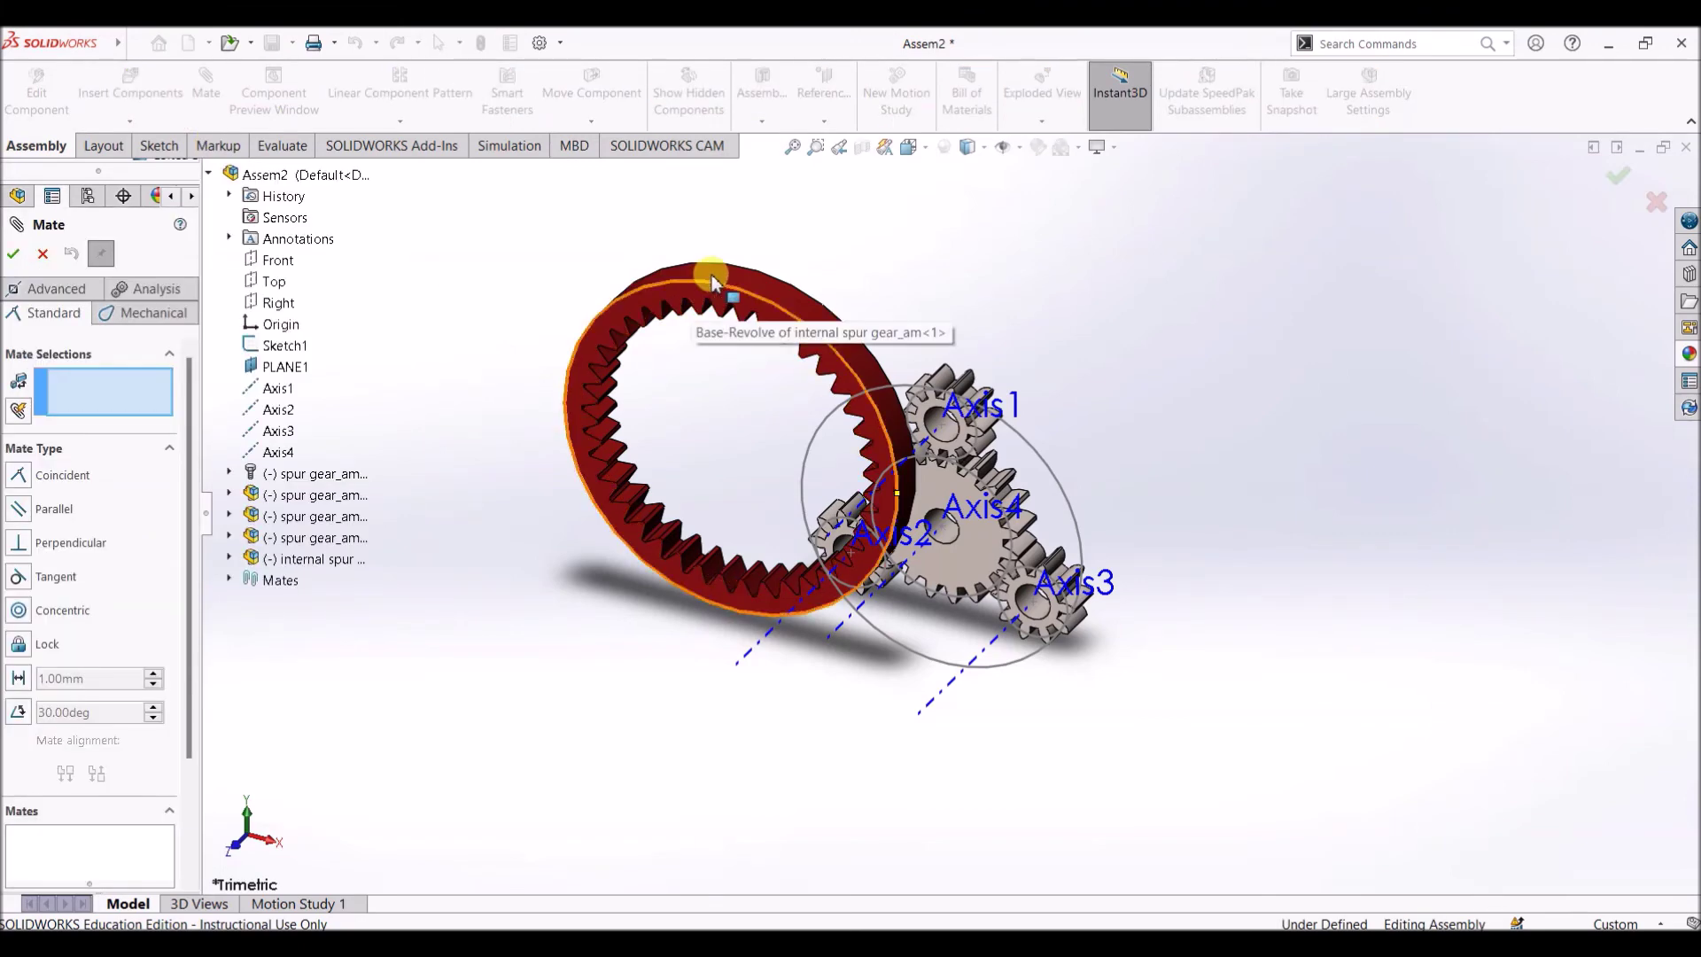
click(714, 275)
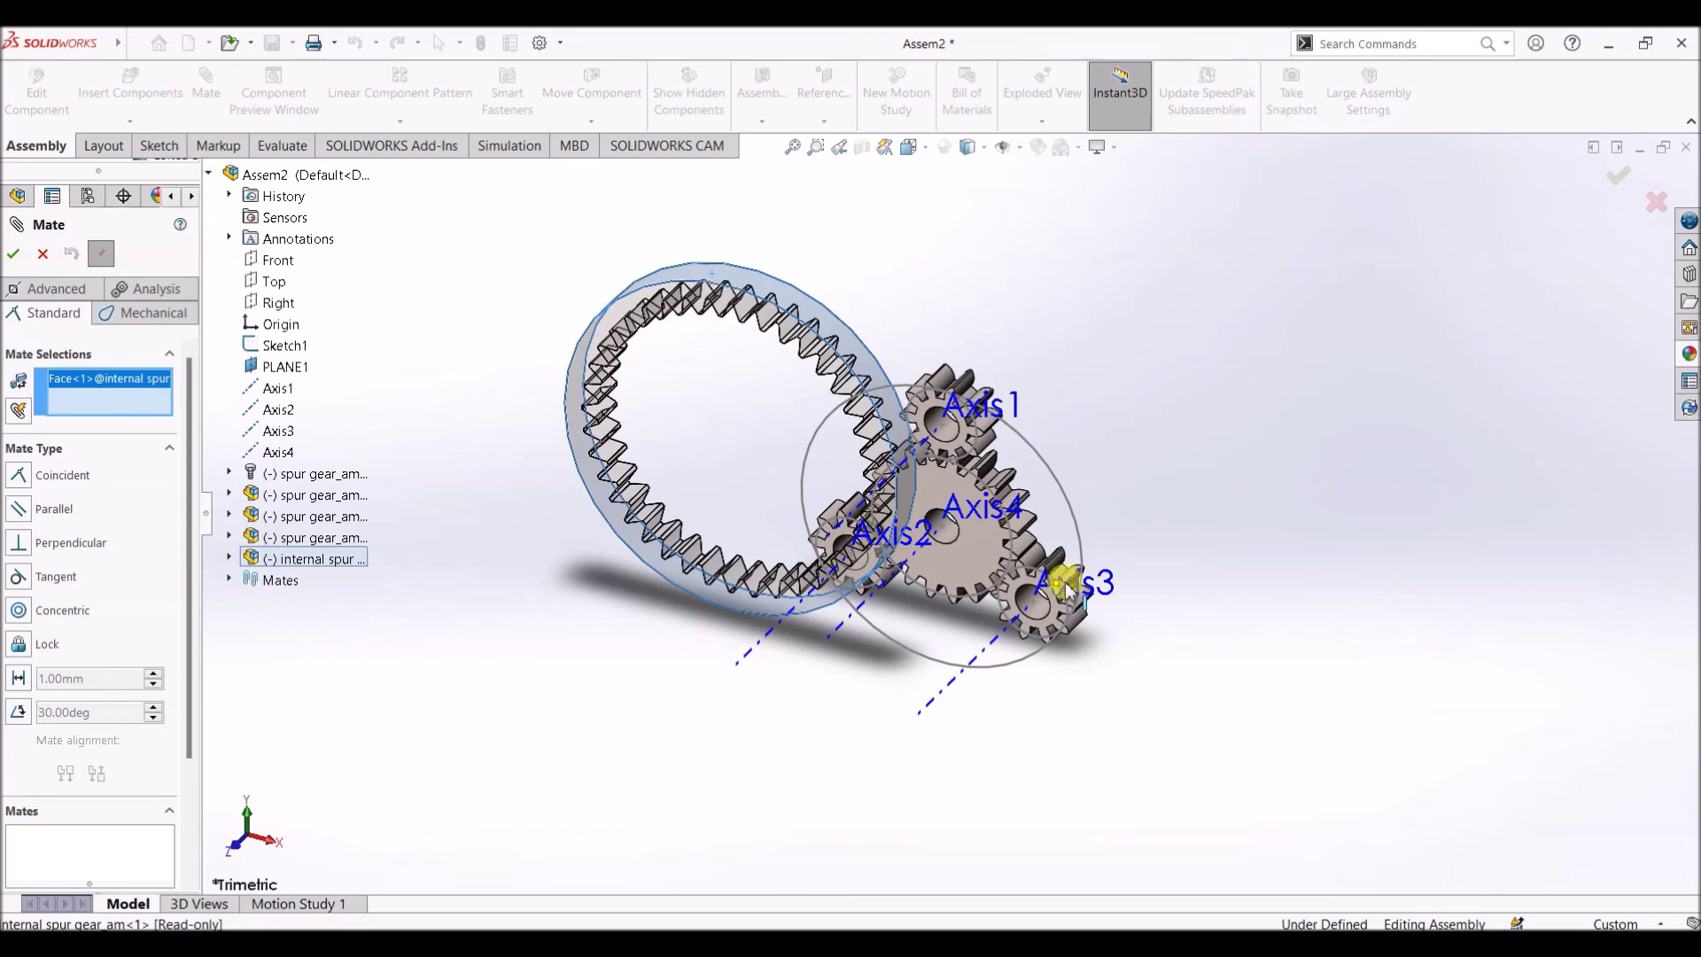
click(843, 630)
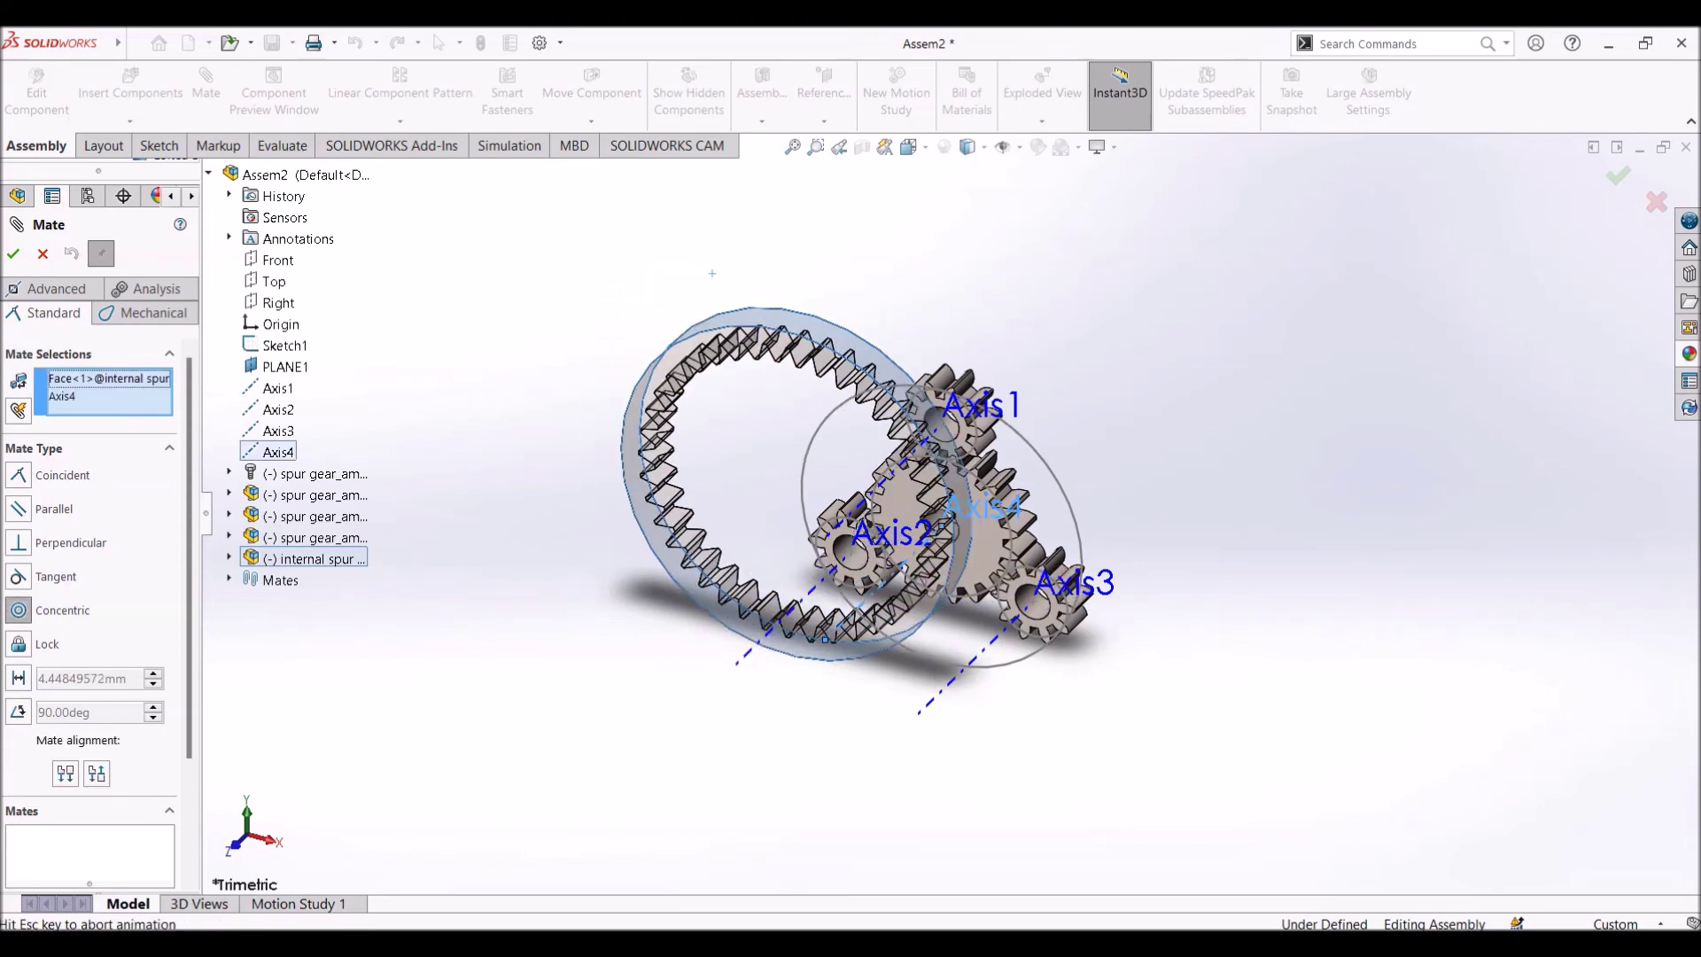
click(14, 255)
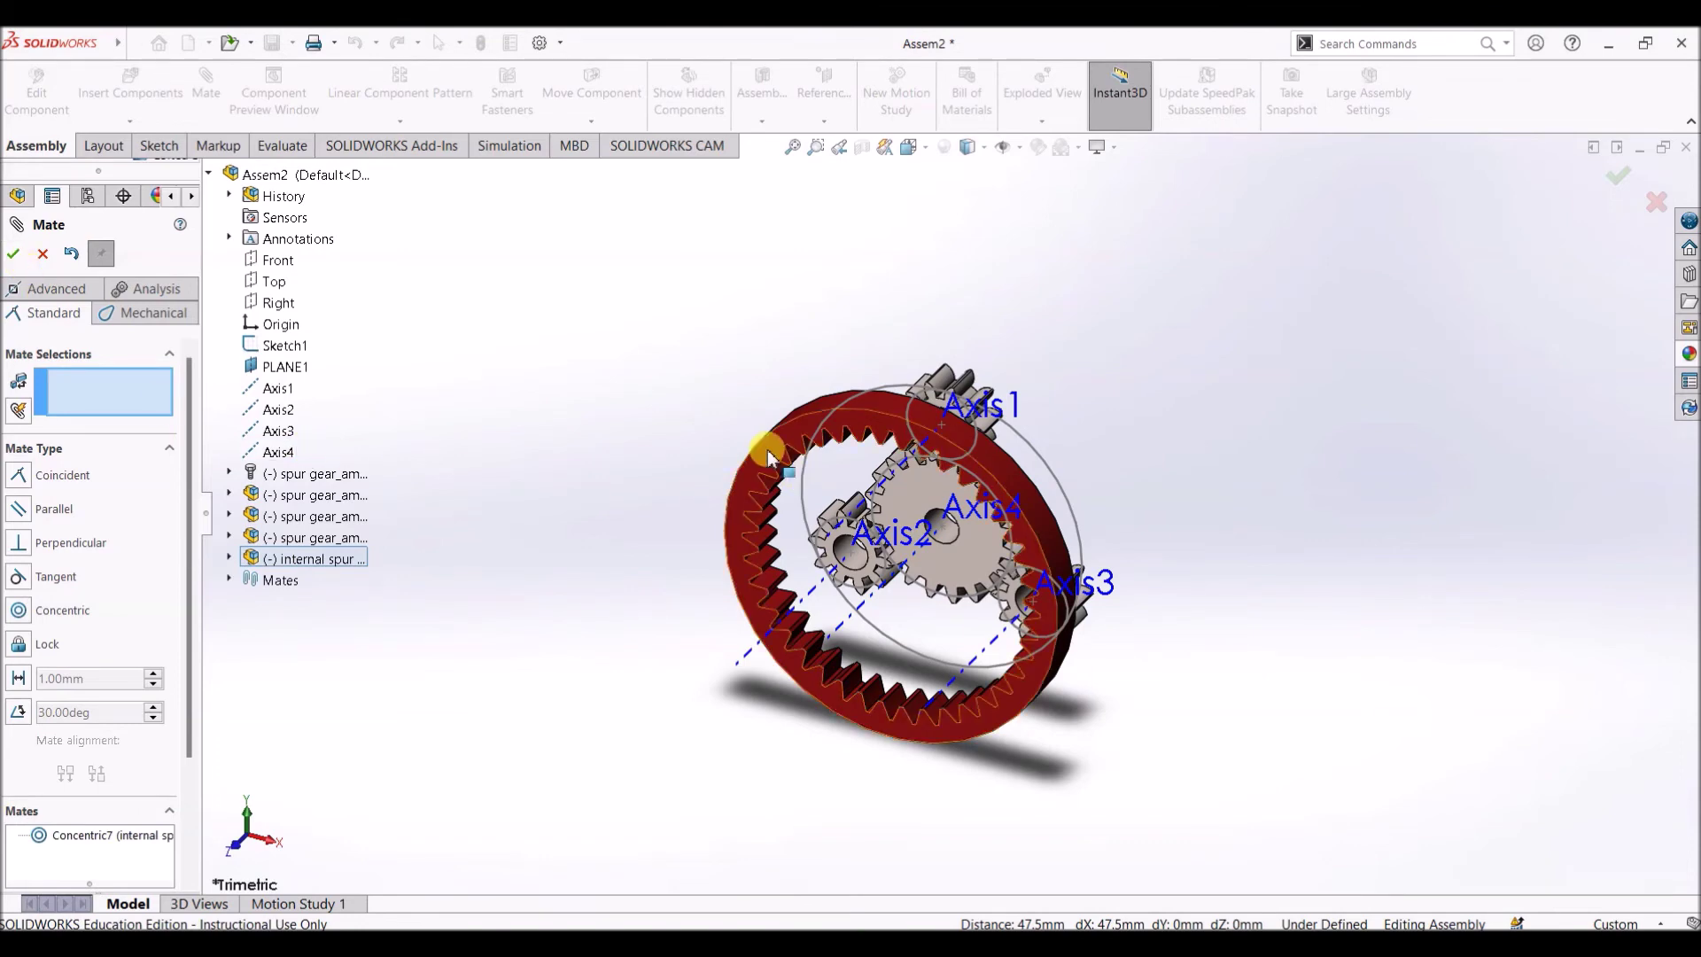
Mate the ring gear's flat front face coincident with the assembly's Front plane and finish mating
click(754, 474)
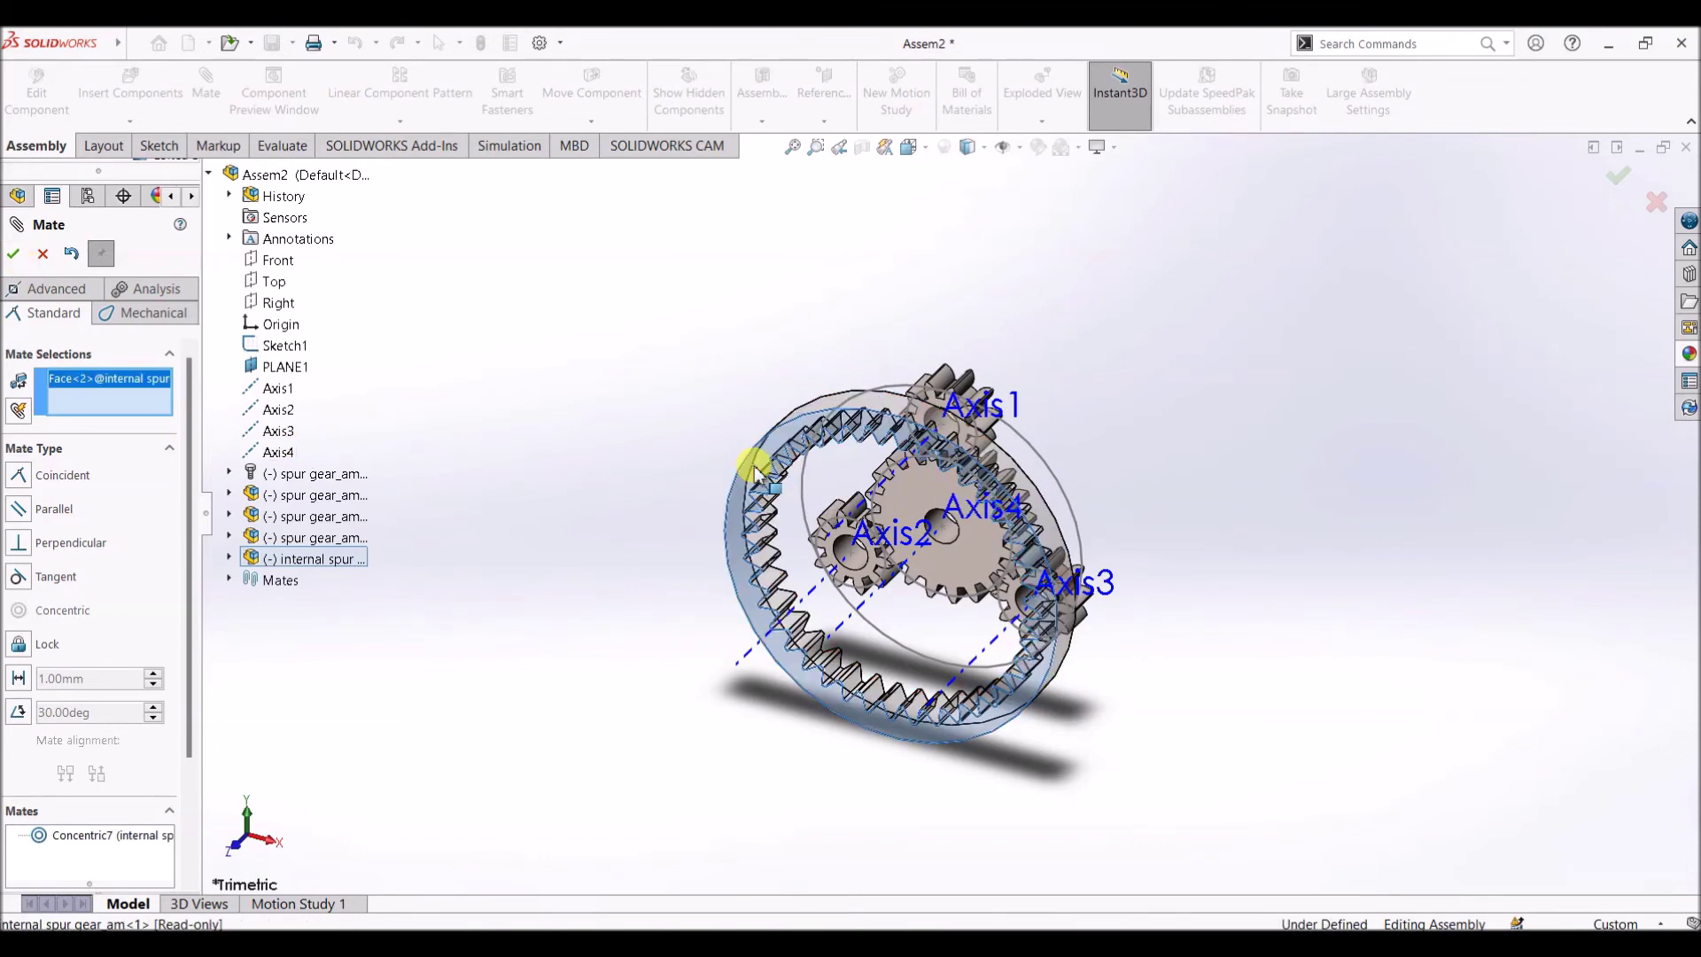
click(278, 260)
click(12, 255)
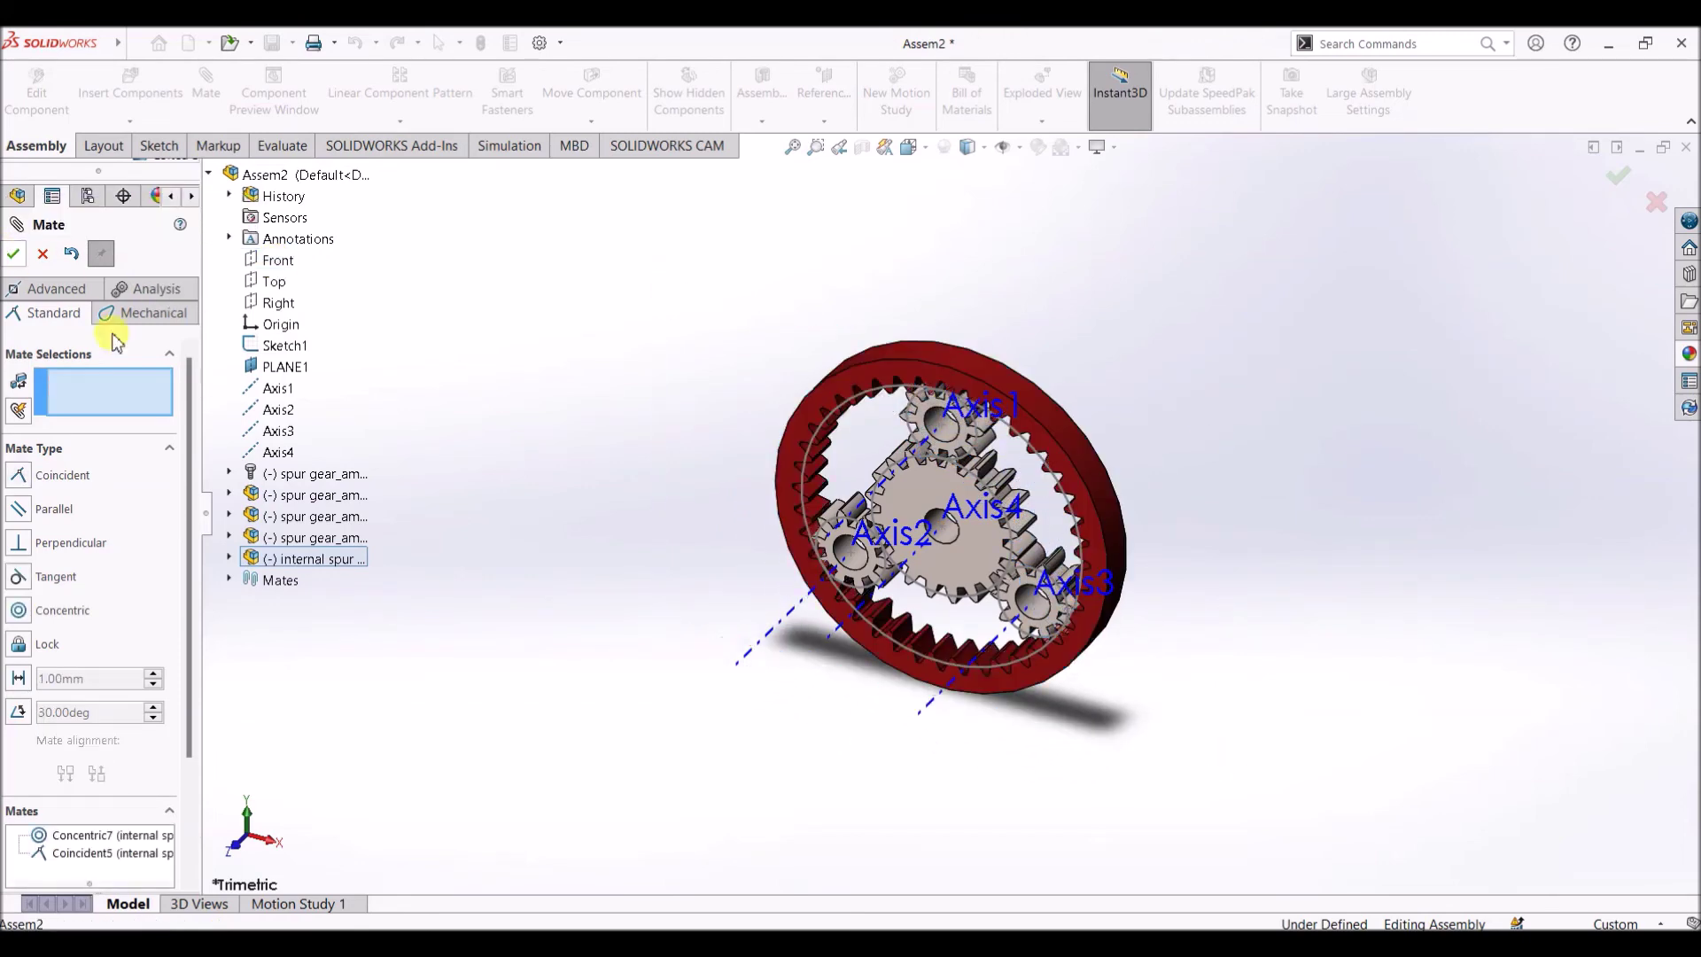
click(44, 255)
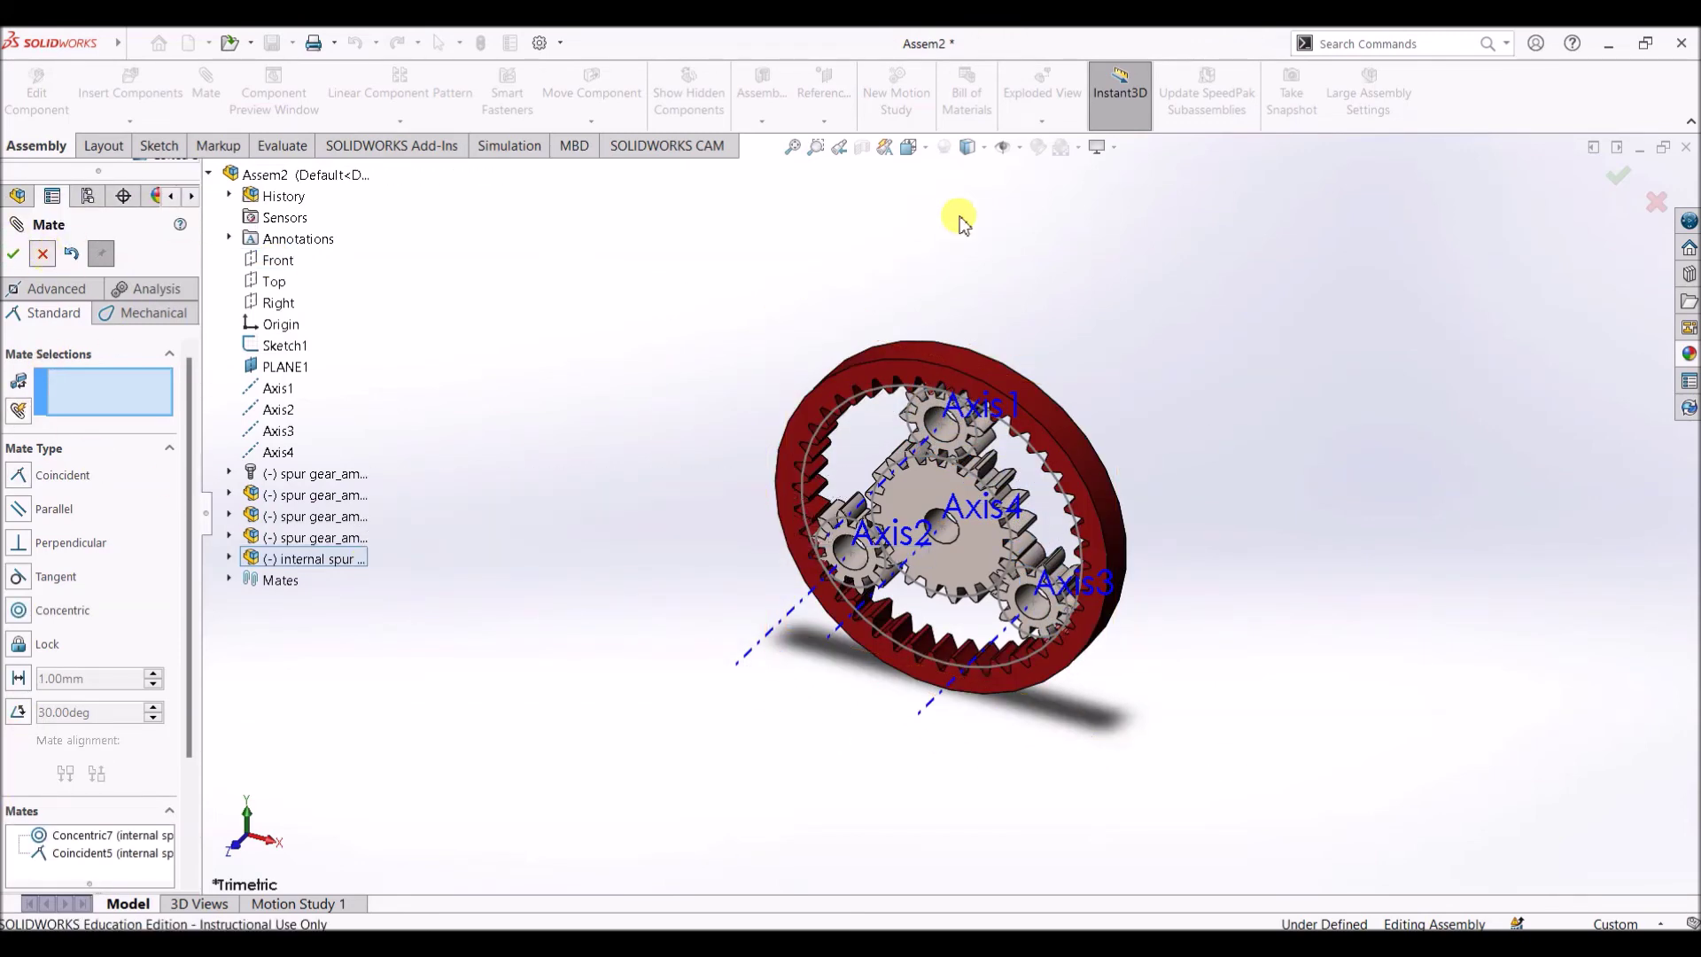
Hide the axes and Sketch1 in the assembly
click(1018, 148)
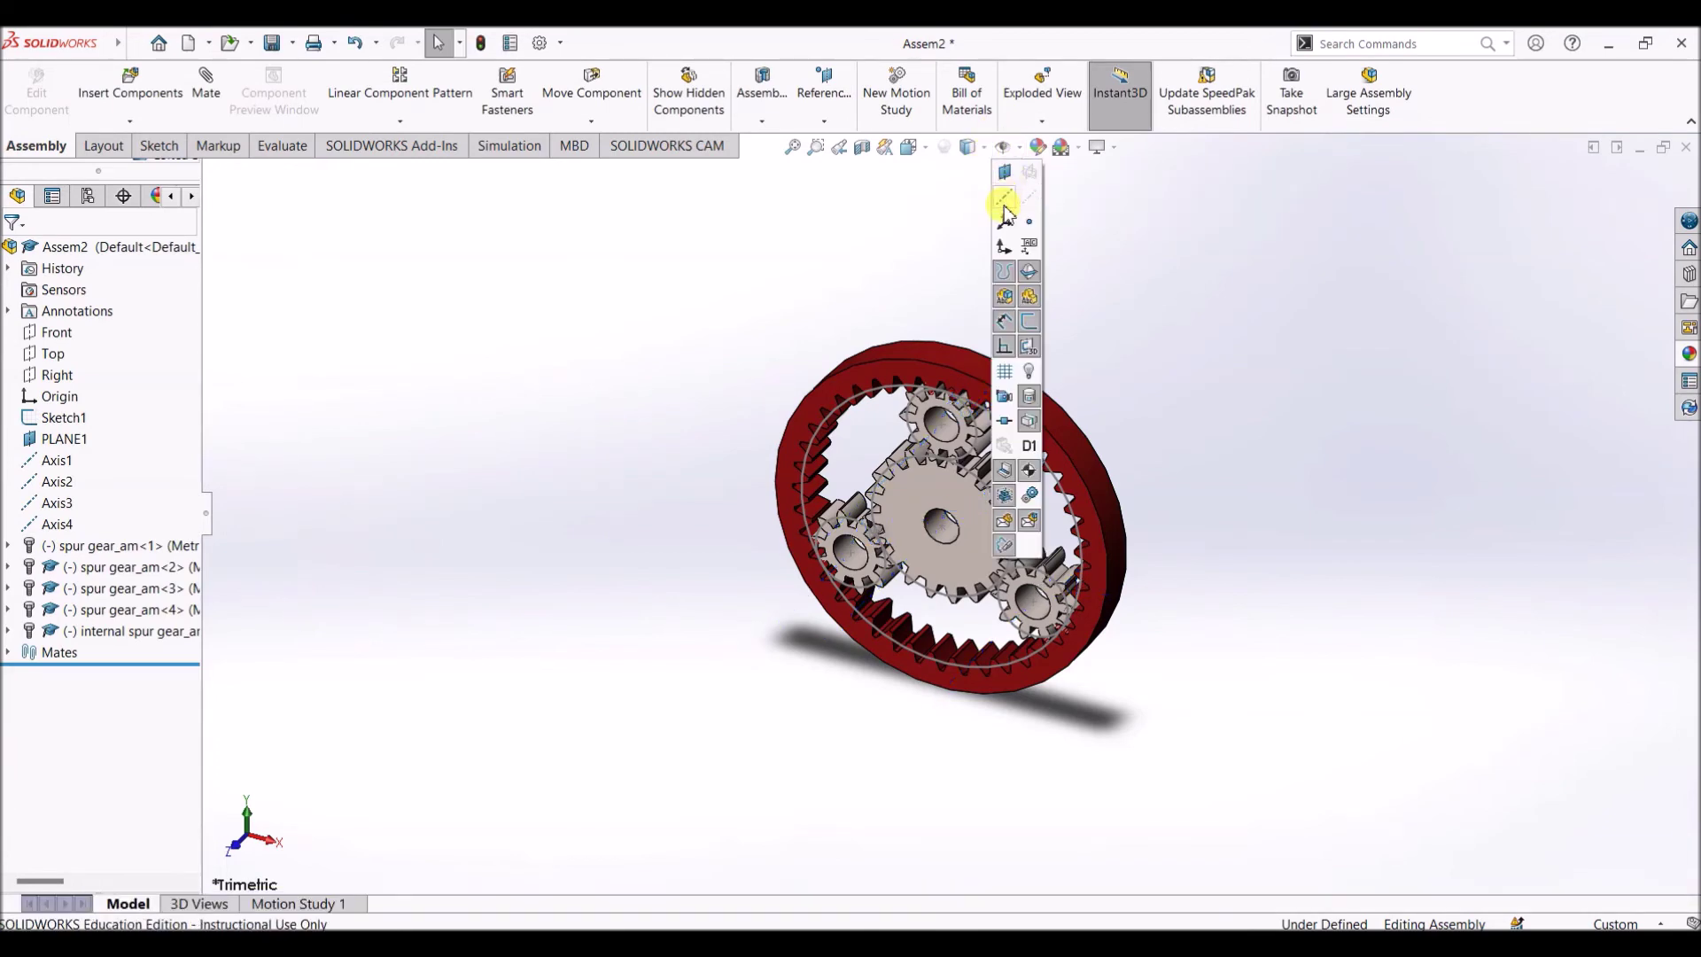
click(1004, 199)
right_click(65, 420)
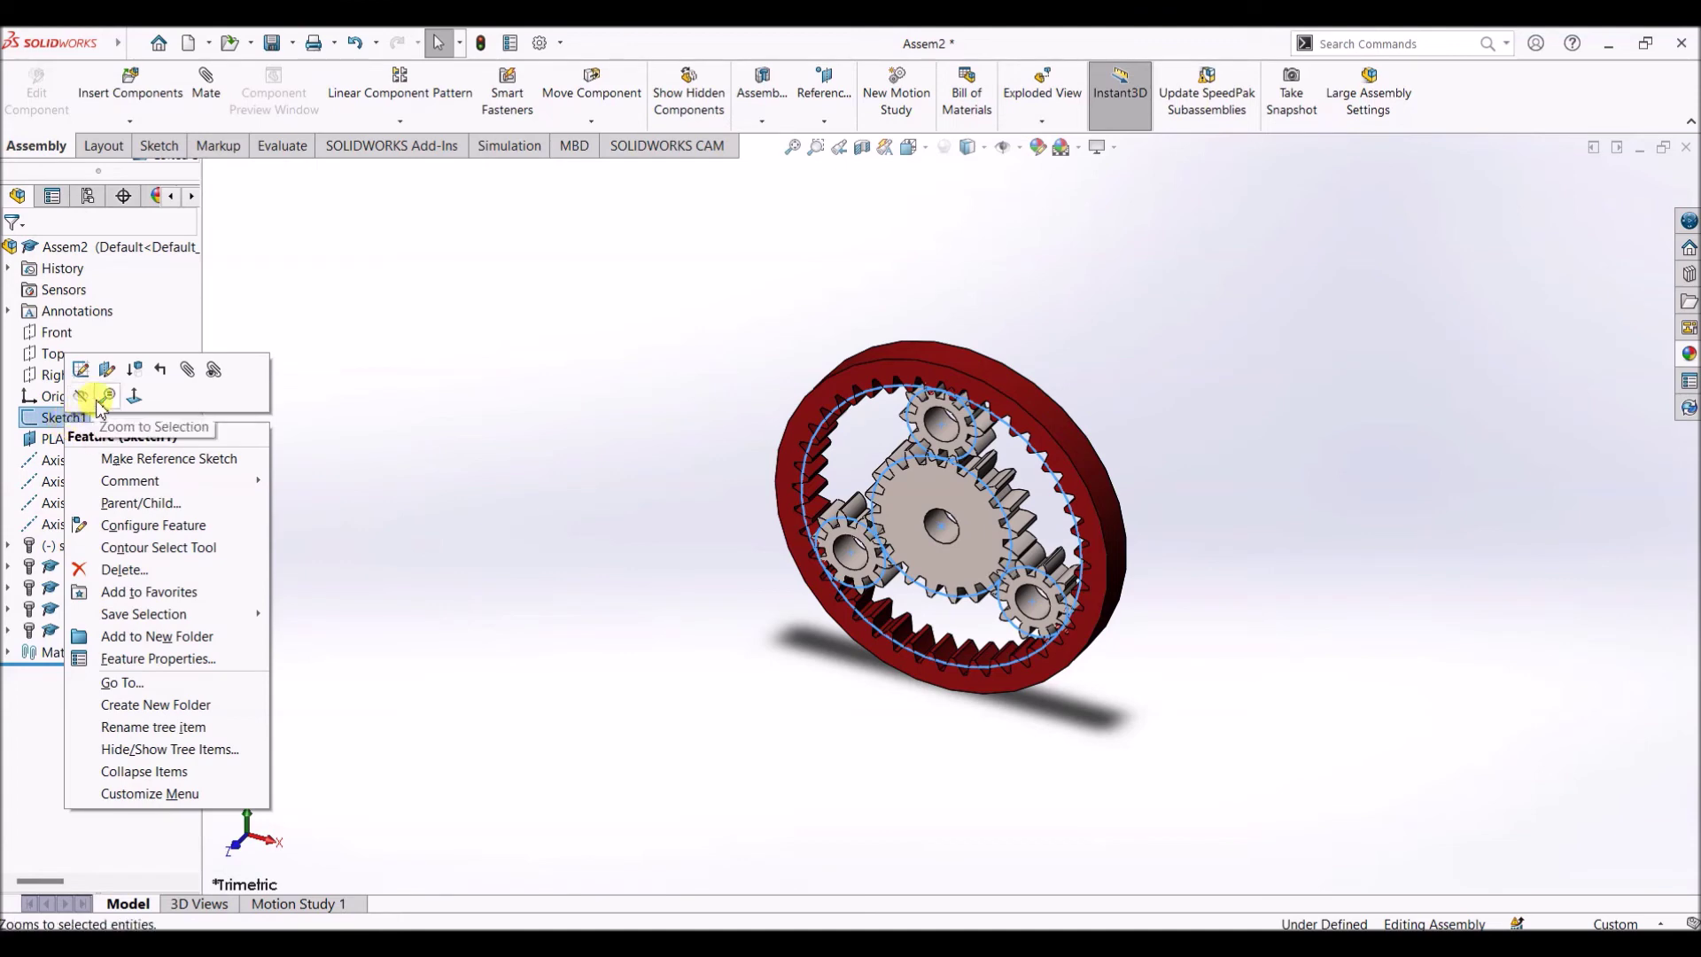
click(82, 395)
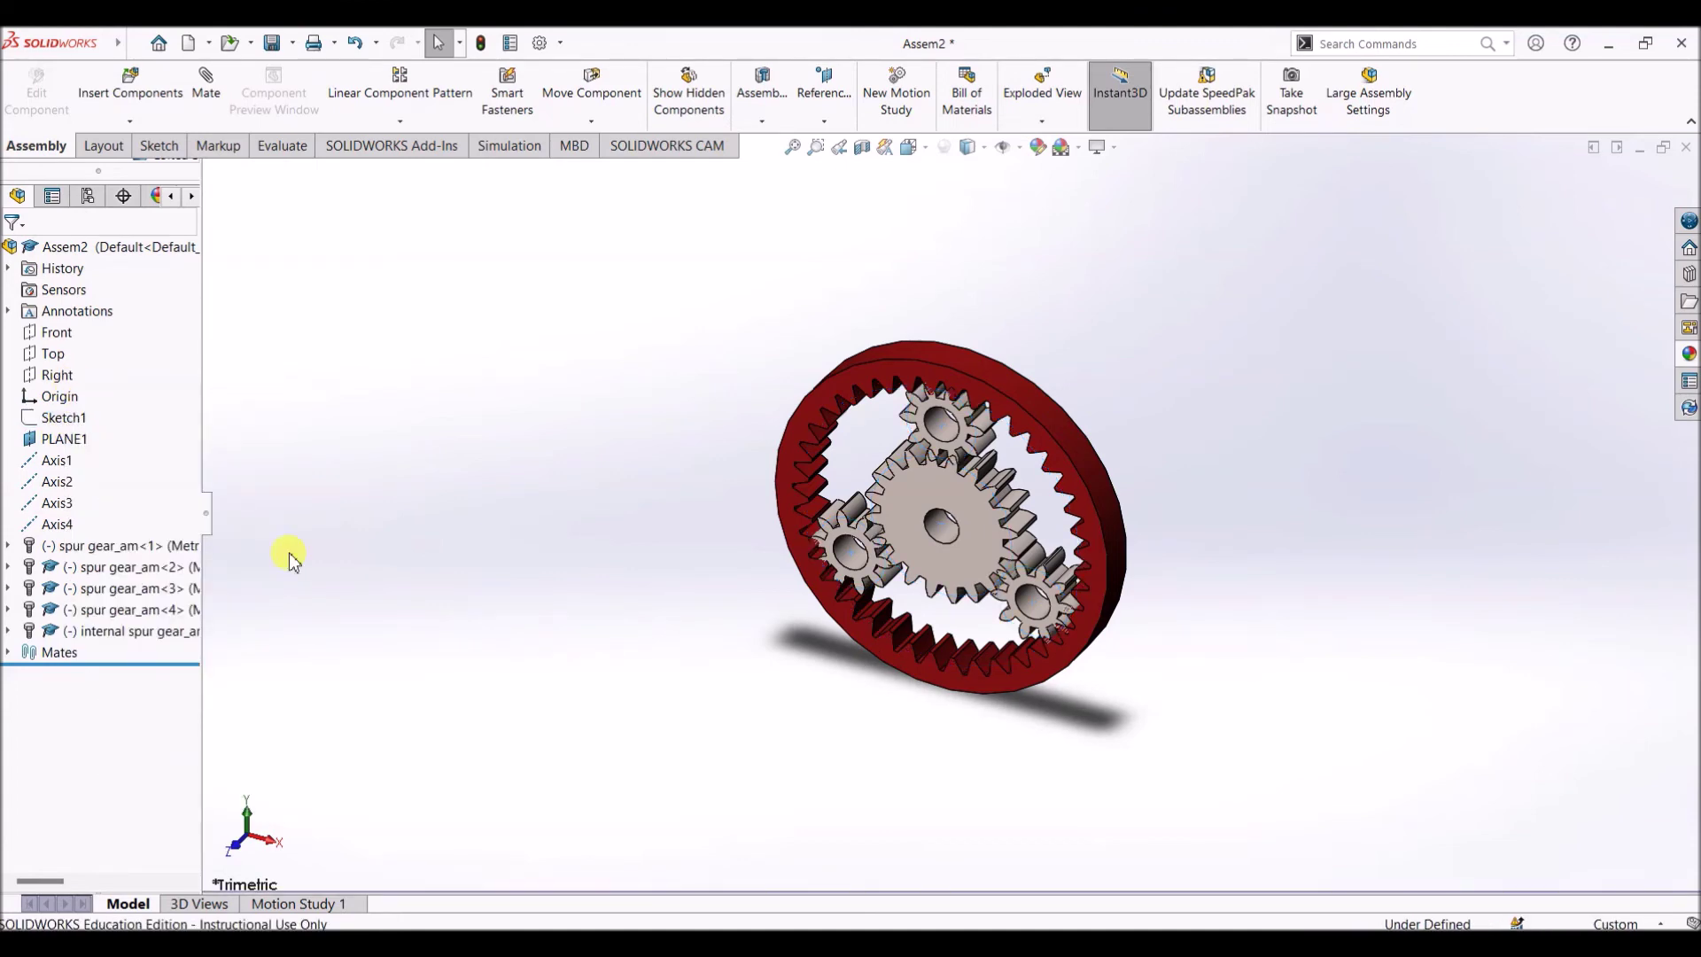
In the Front view, rotate the gears slightly so the sun gear's teeth mesh with the three planets
click(925, 152)
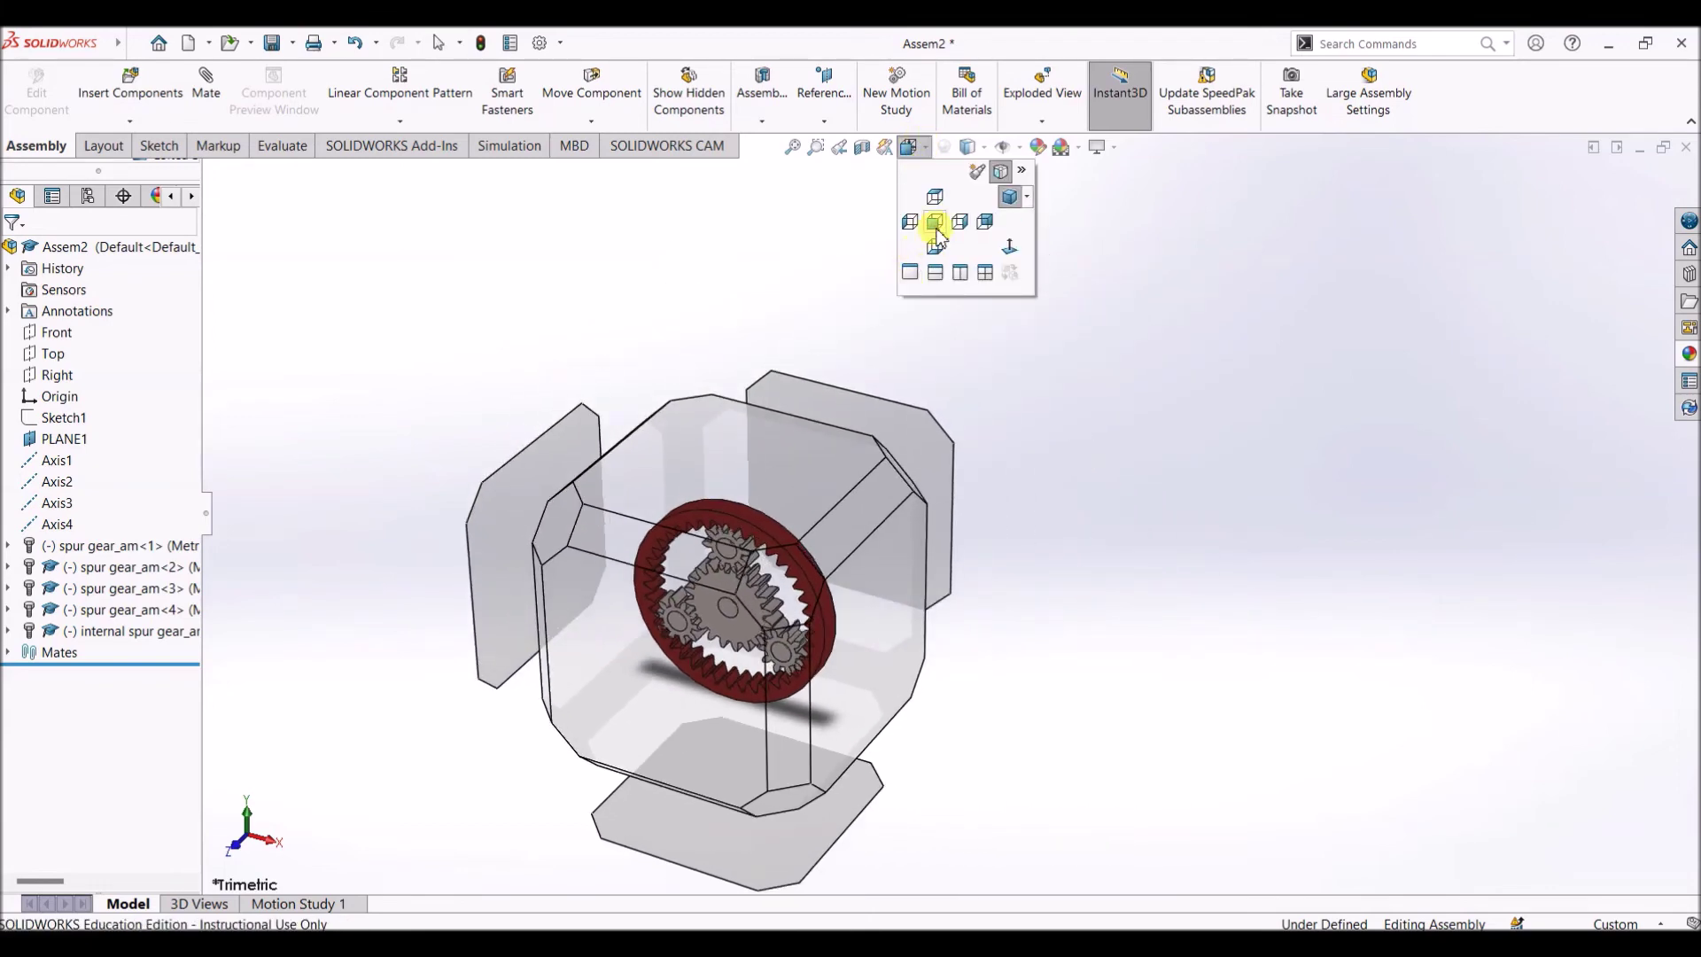
click(941, 238)
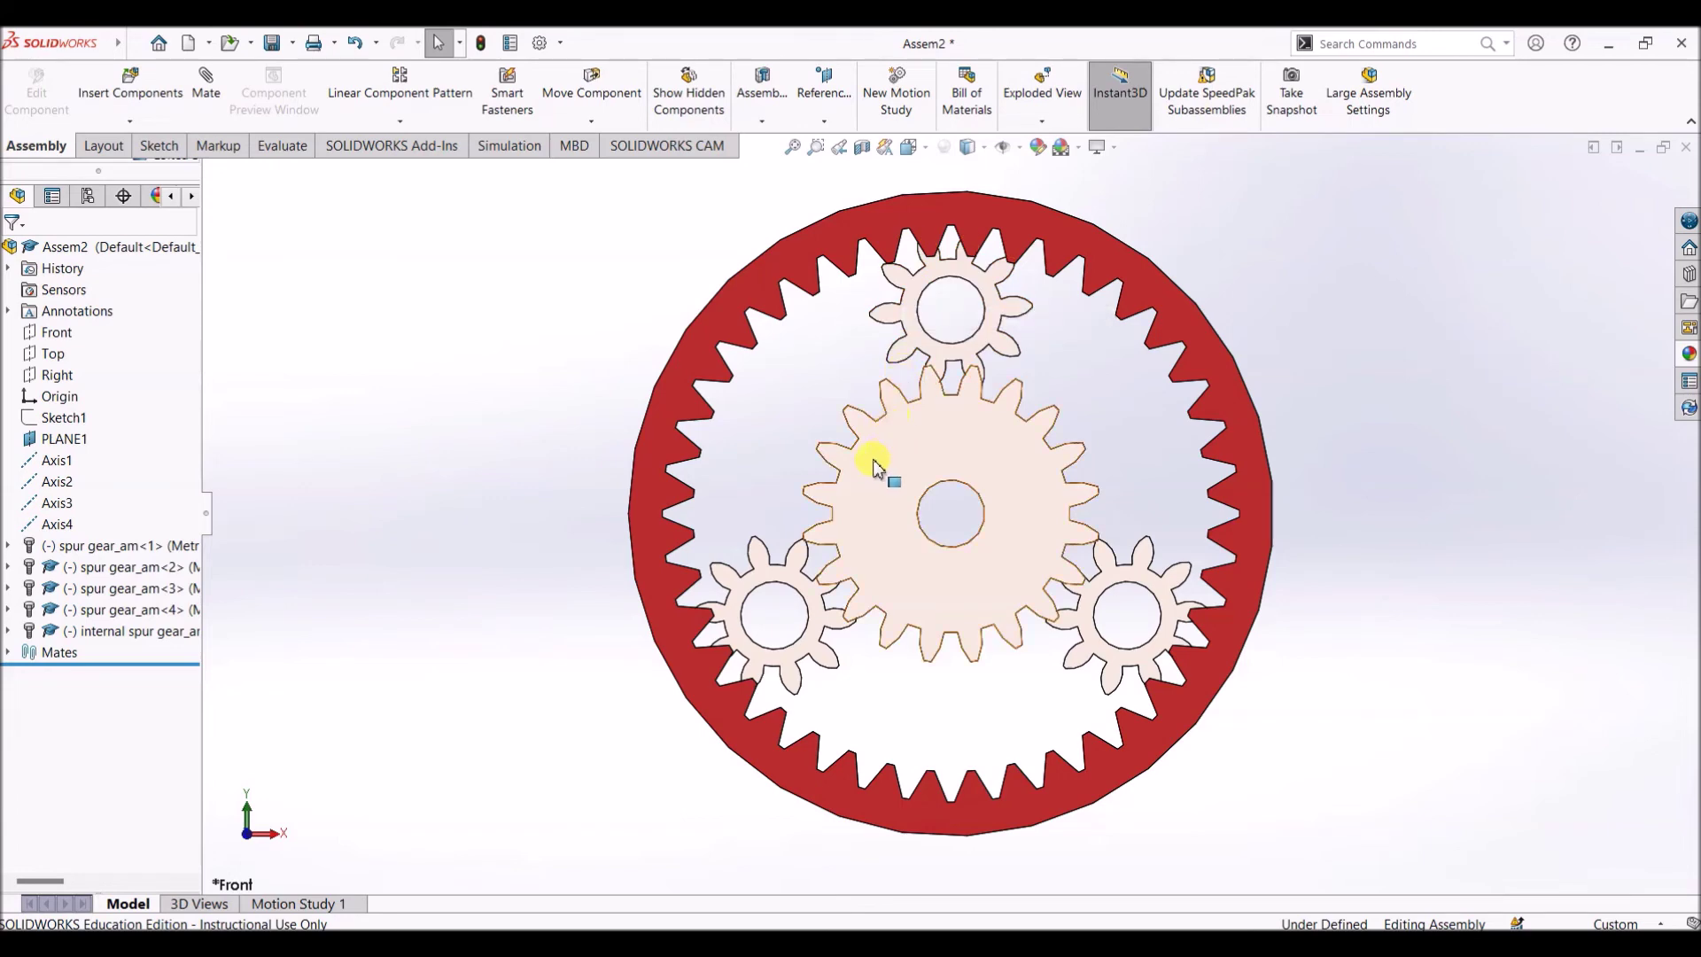
drag(826, 459, 815, 471)
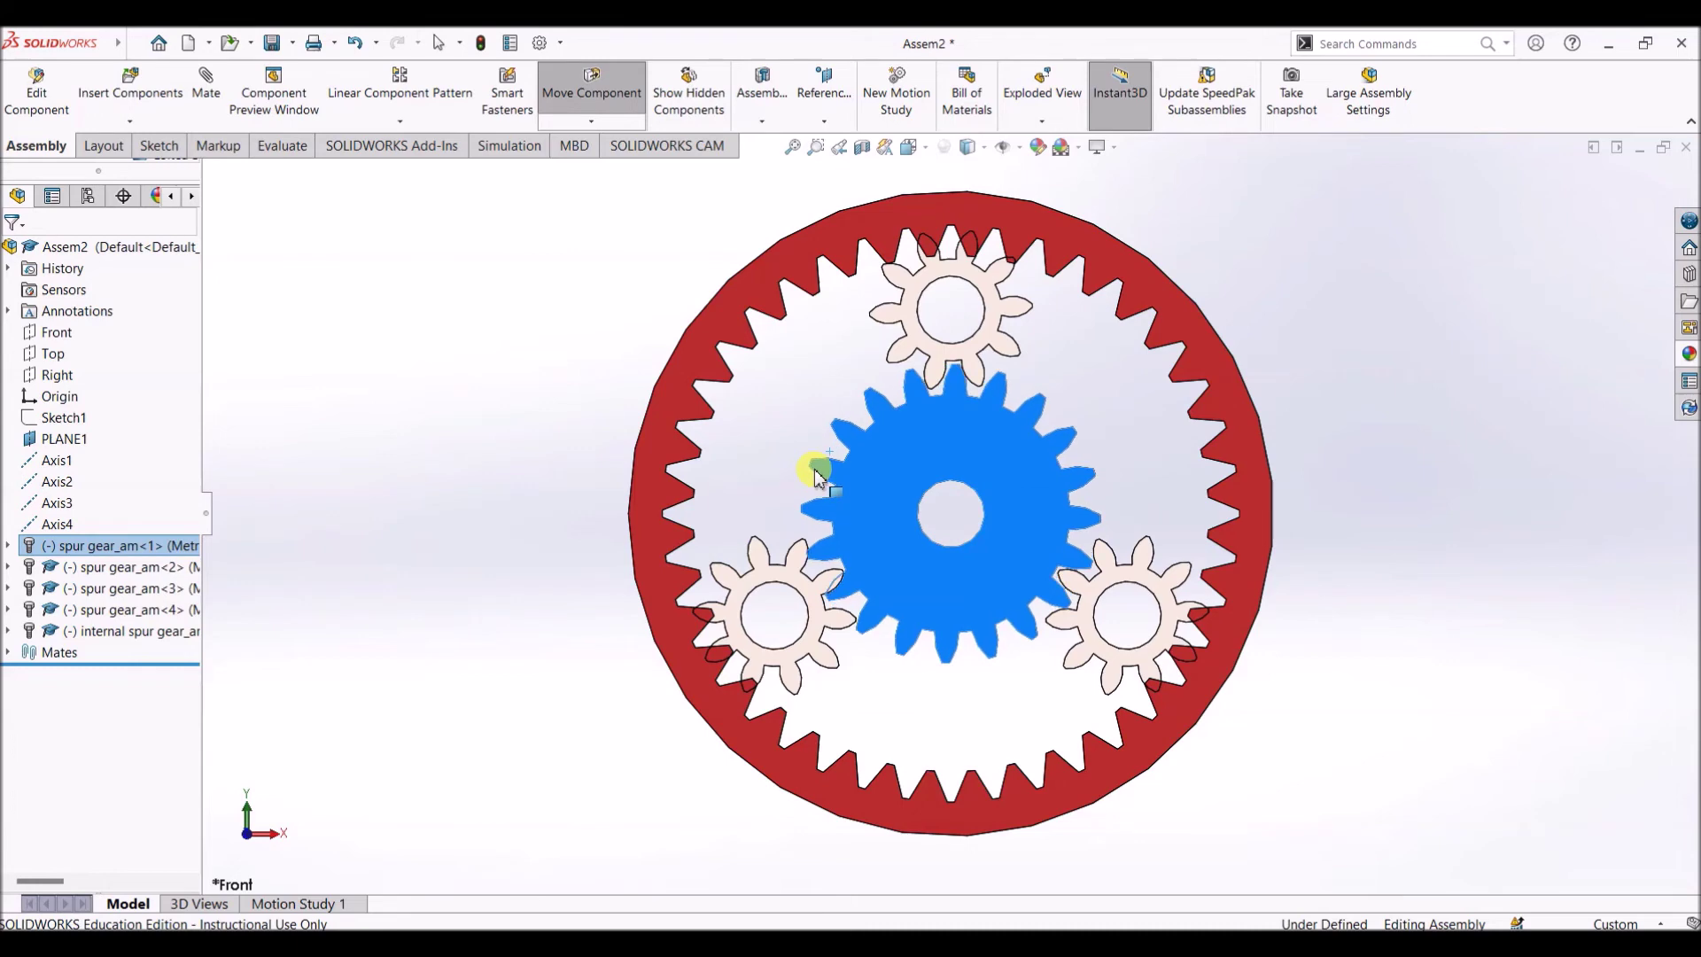
drag(816, 476, 816, 480)
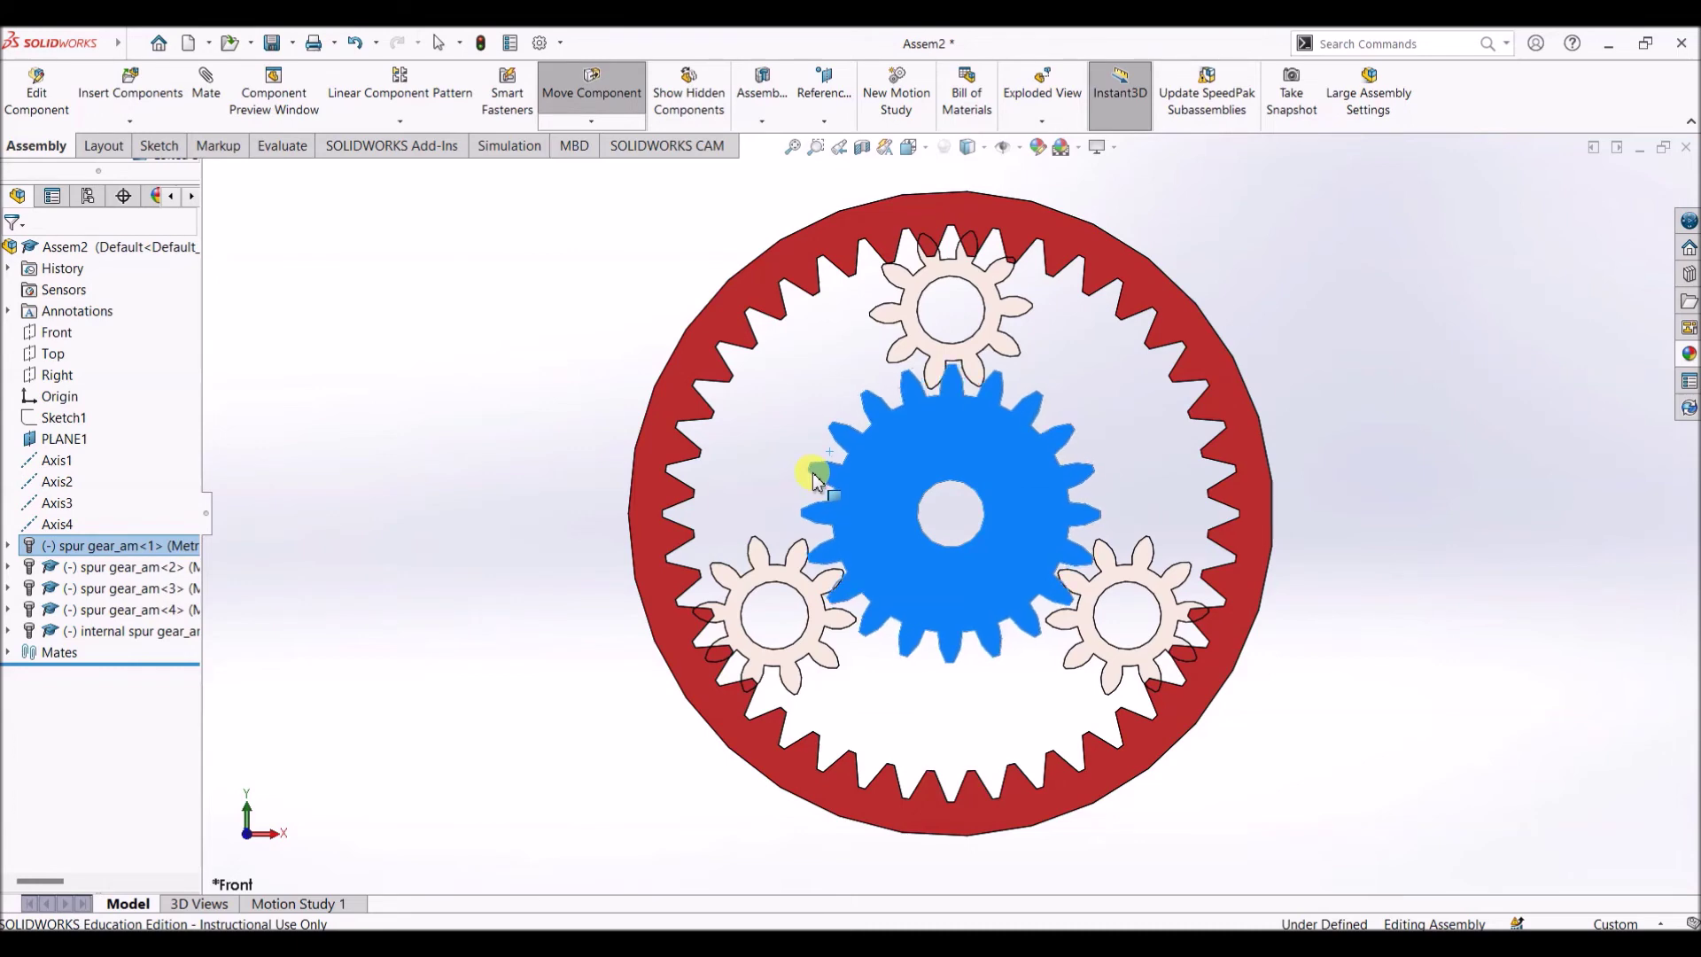
key(Escape)
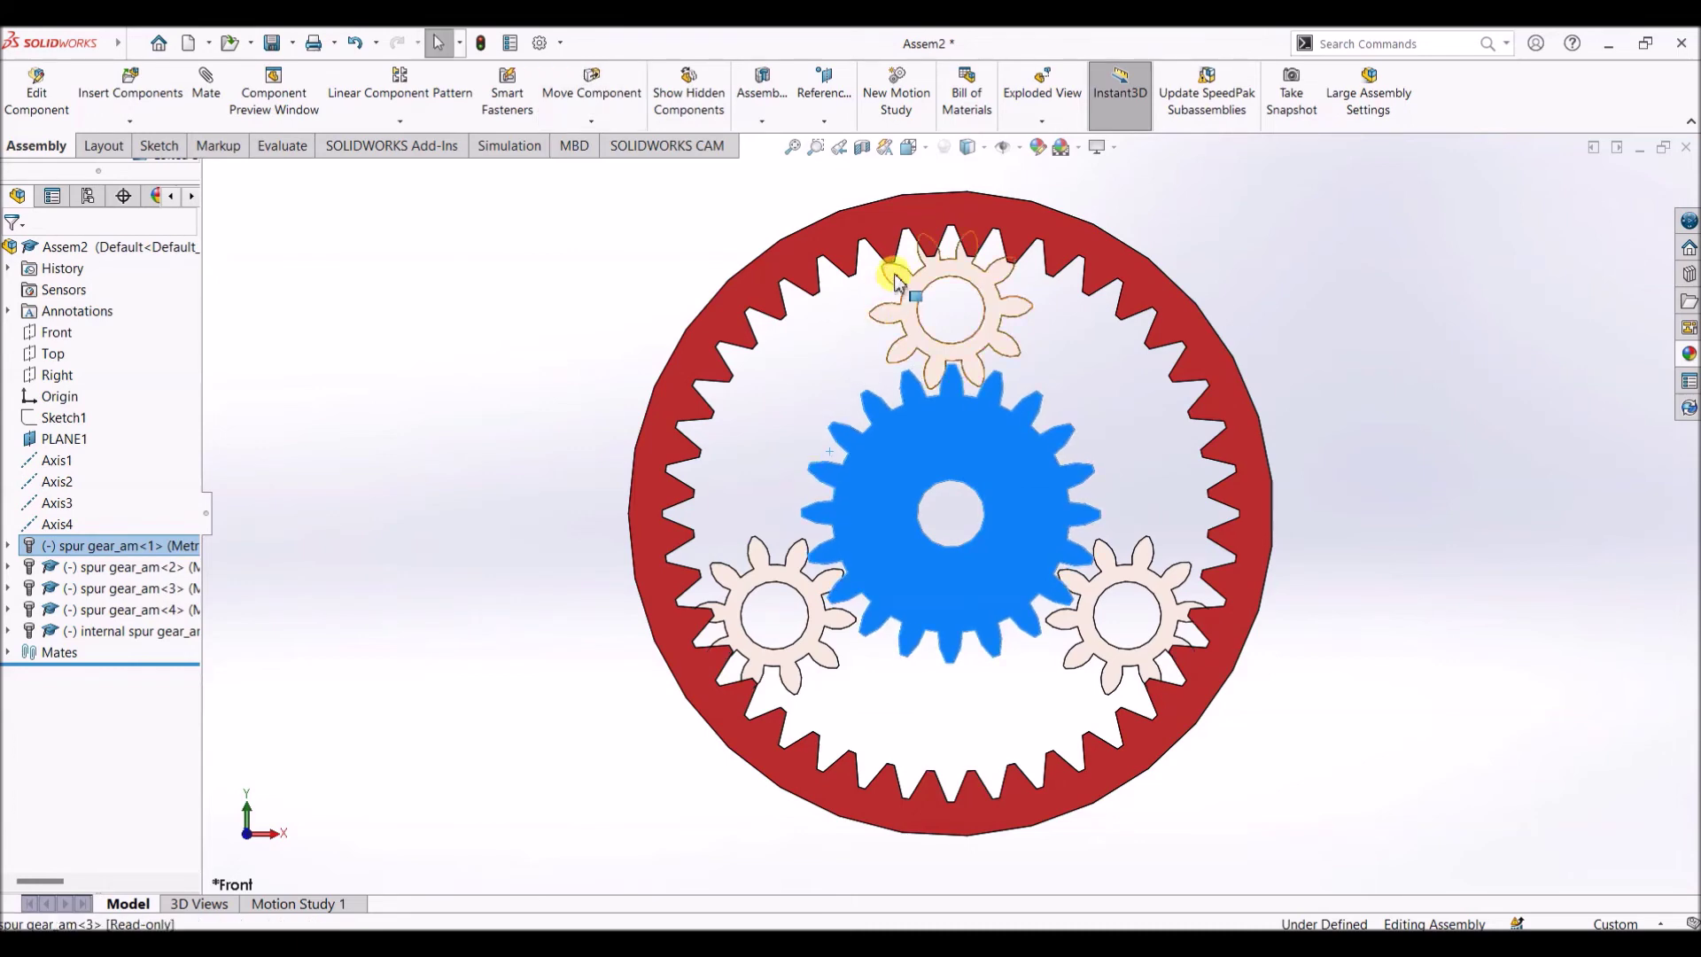
click(1411, 450)
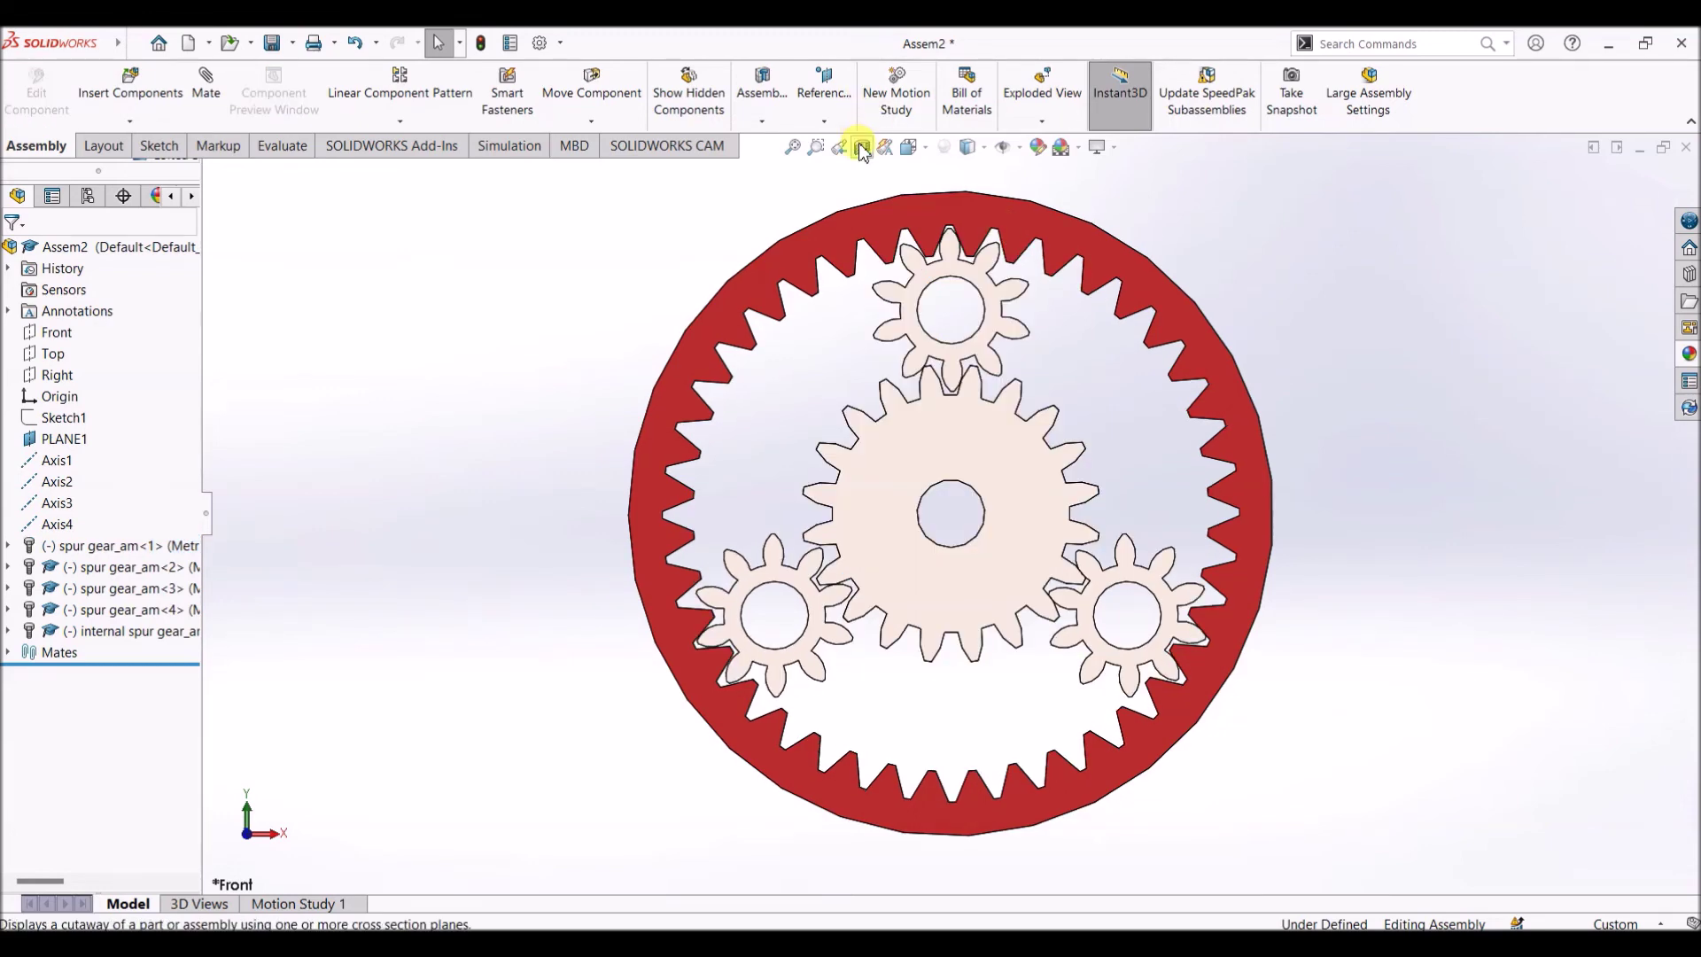
Show the assembly in the Trimetric view and apply the blue polished ABS plastic appearance to the sun gear's body
click(910, 146)
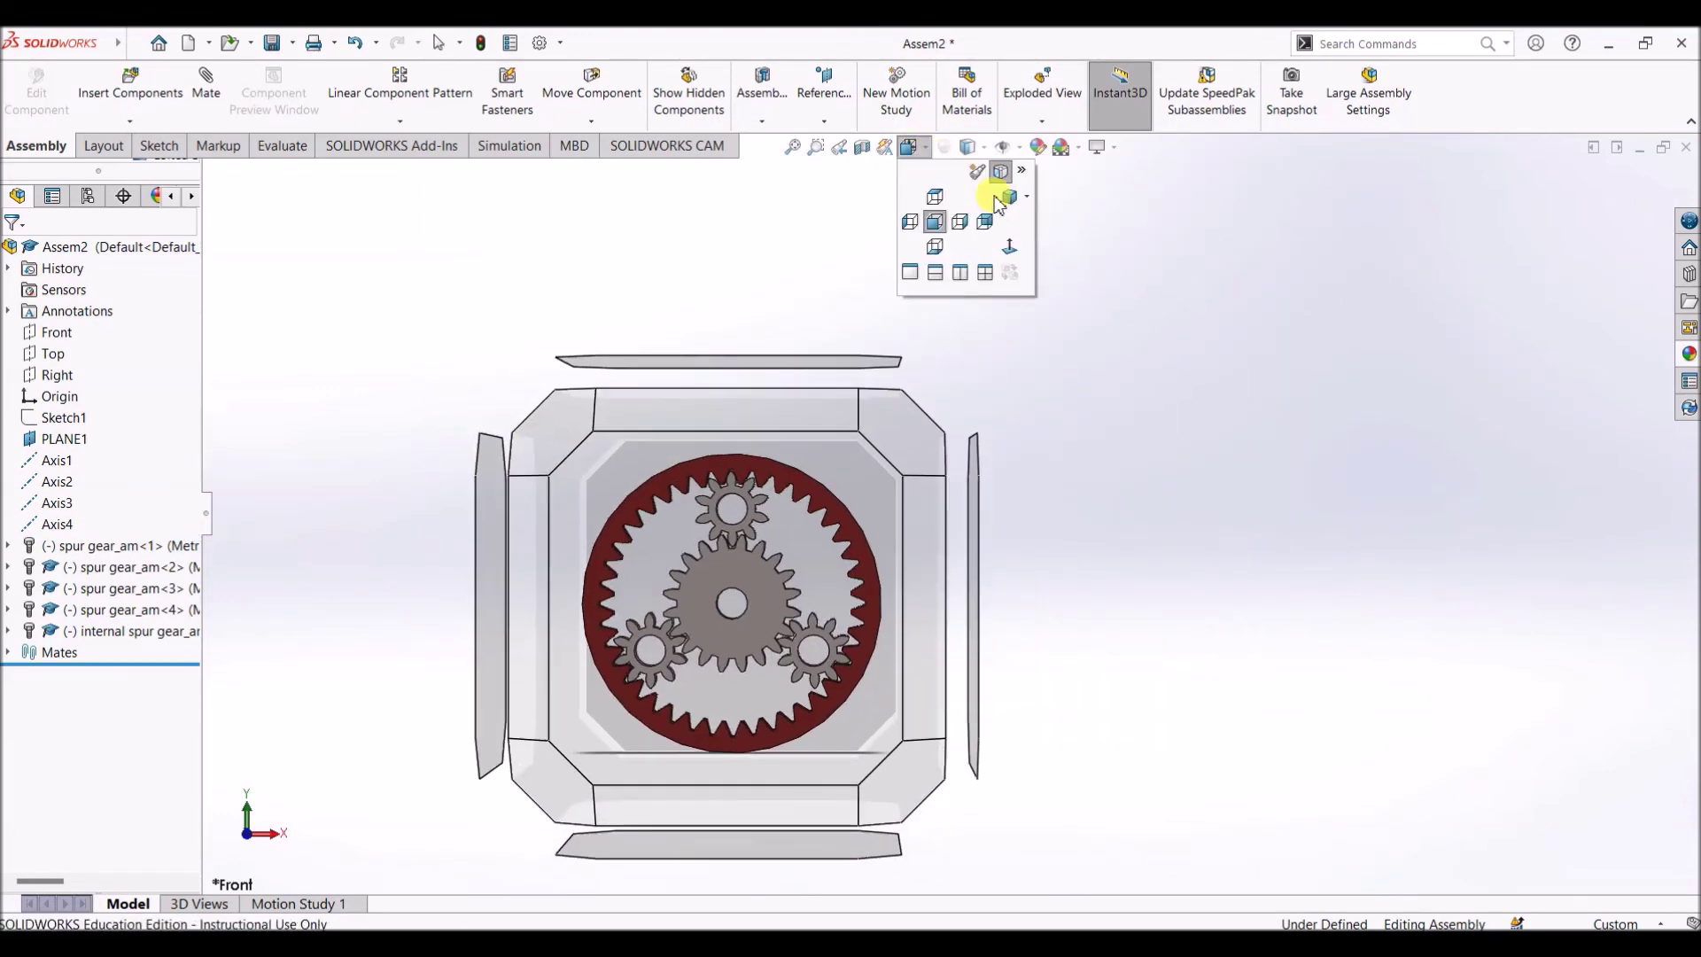
click(1005, 199)
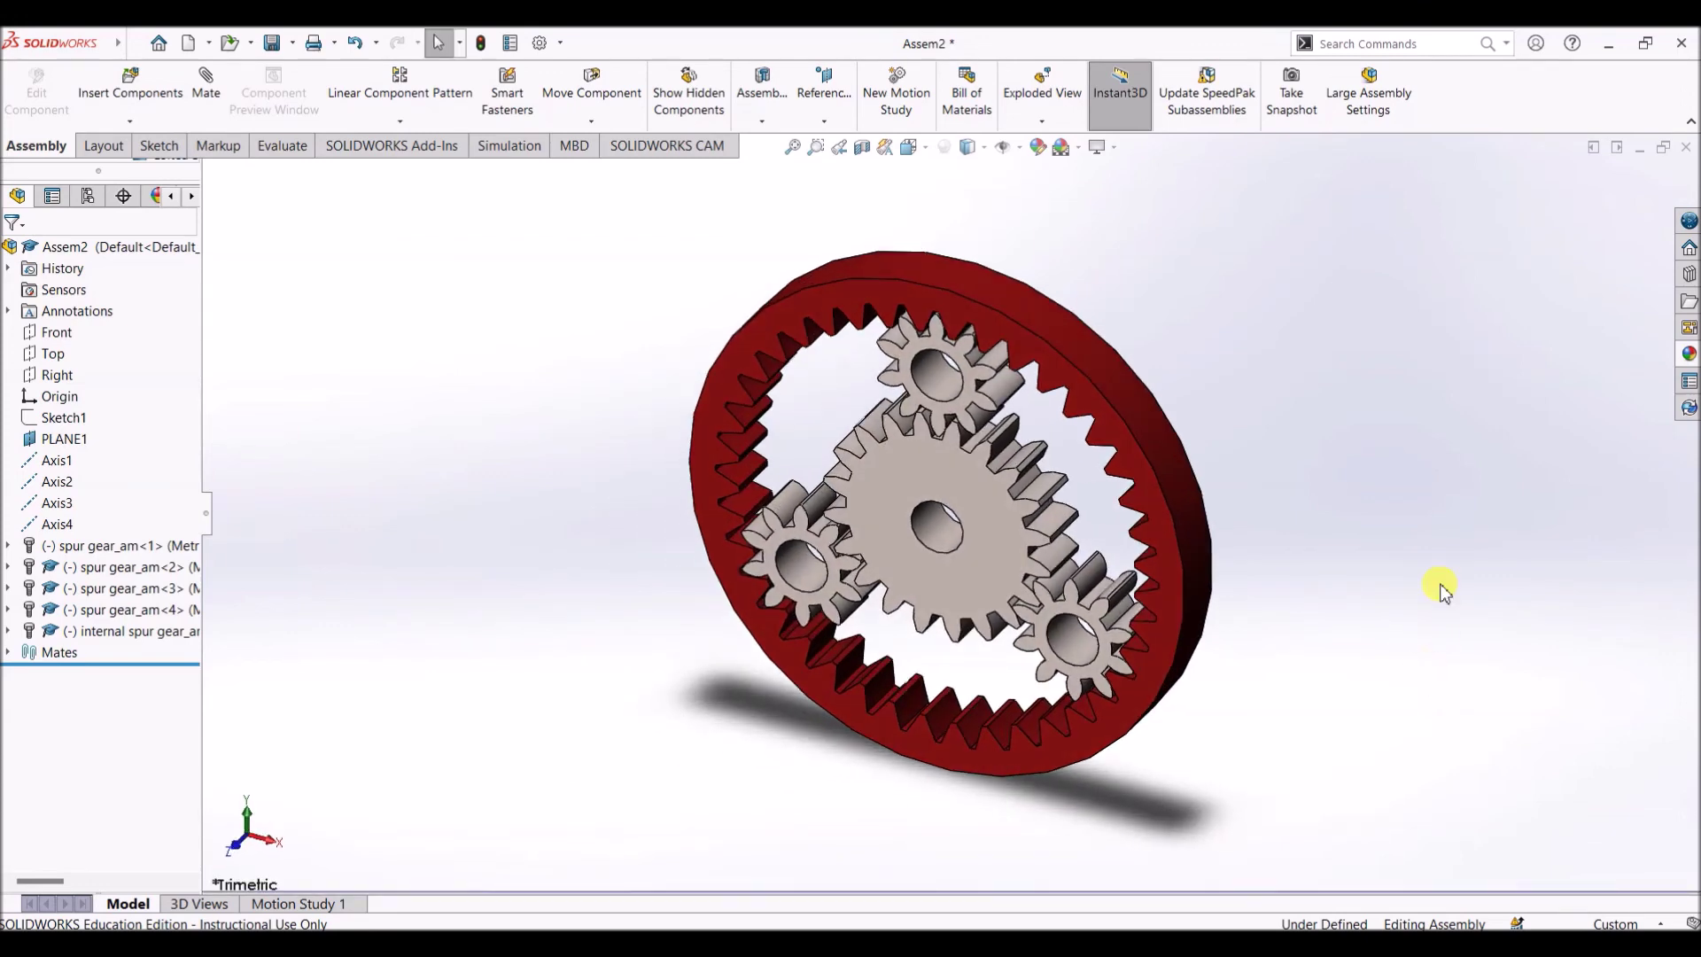
click(979, 520)
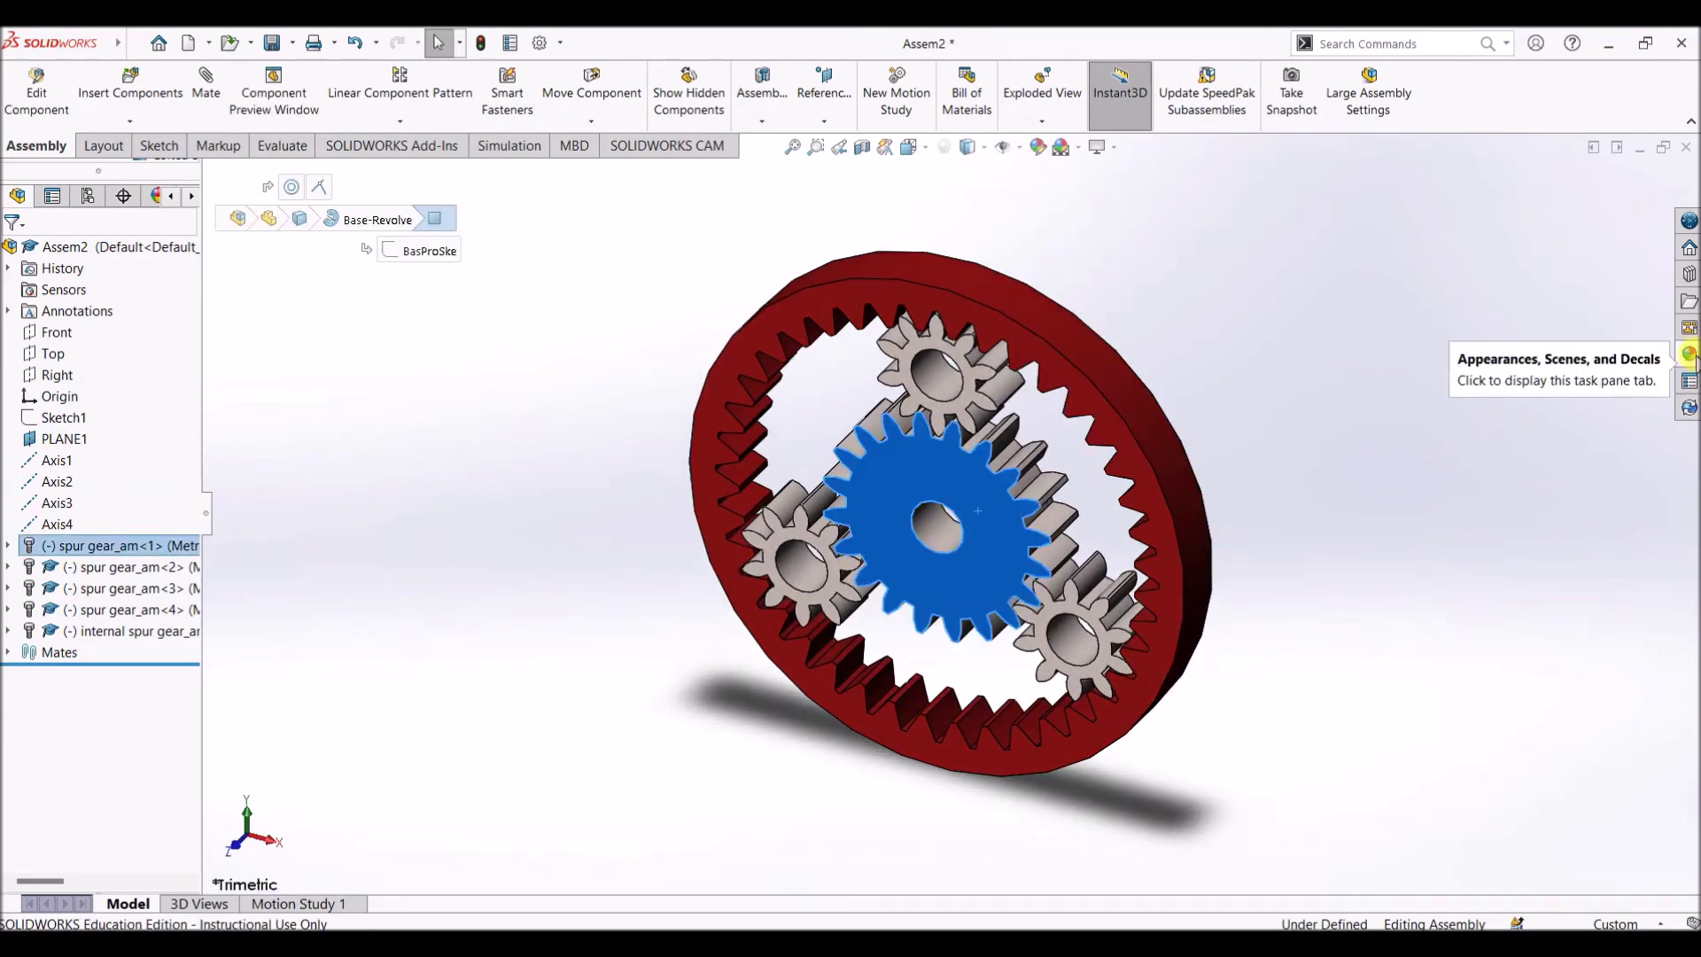
click(1689, 354)
scroll(1510, 762, down, 3)
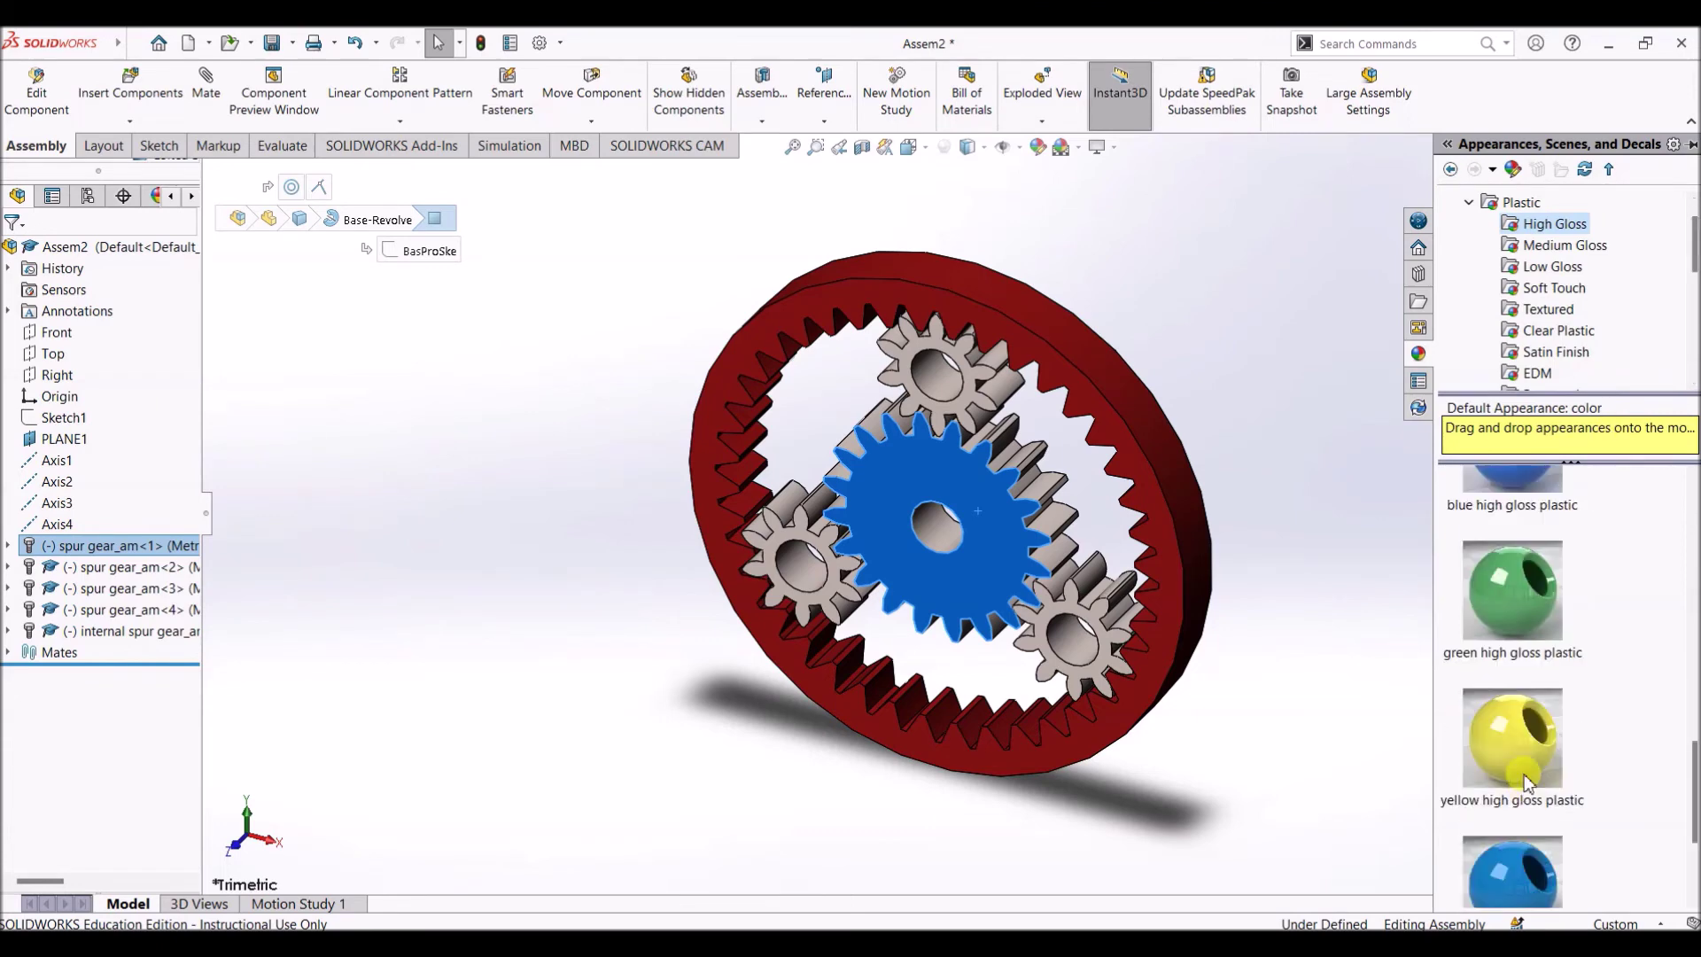
scroll(1510, 731, down, 2)
drag(1510, 691, 957, 483)
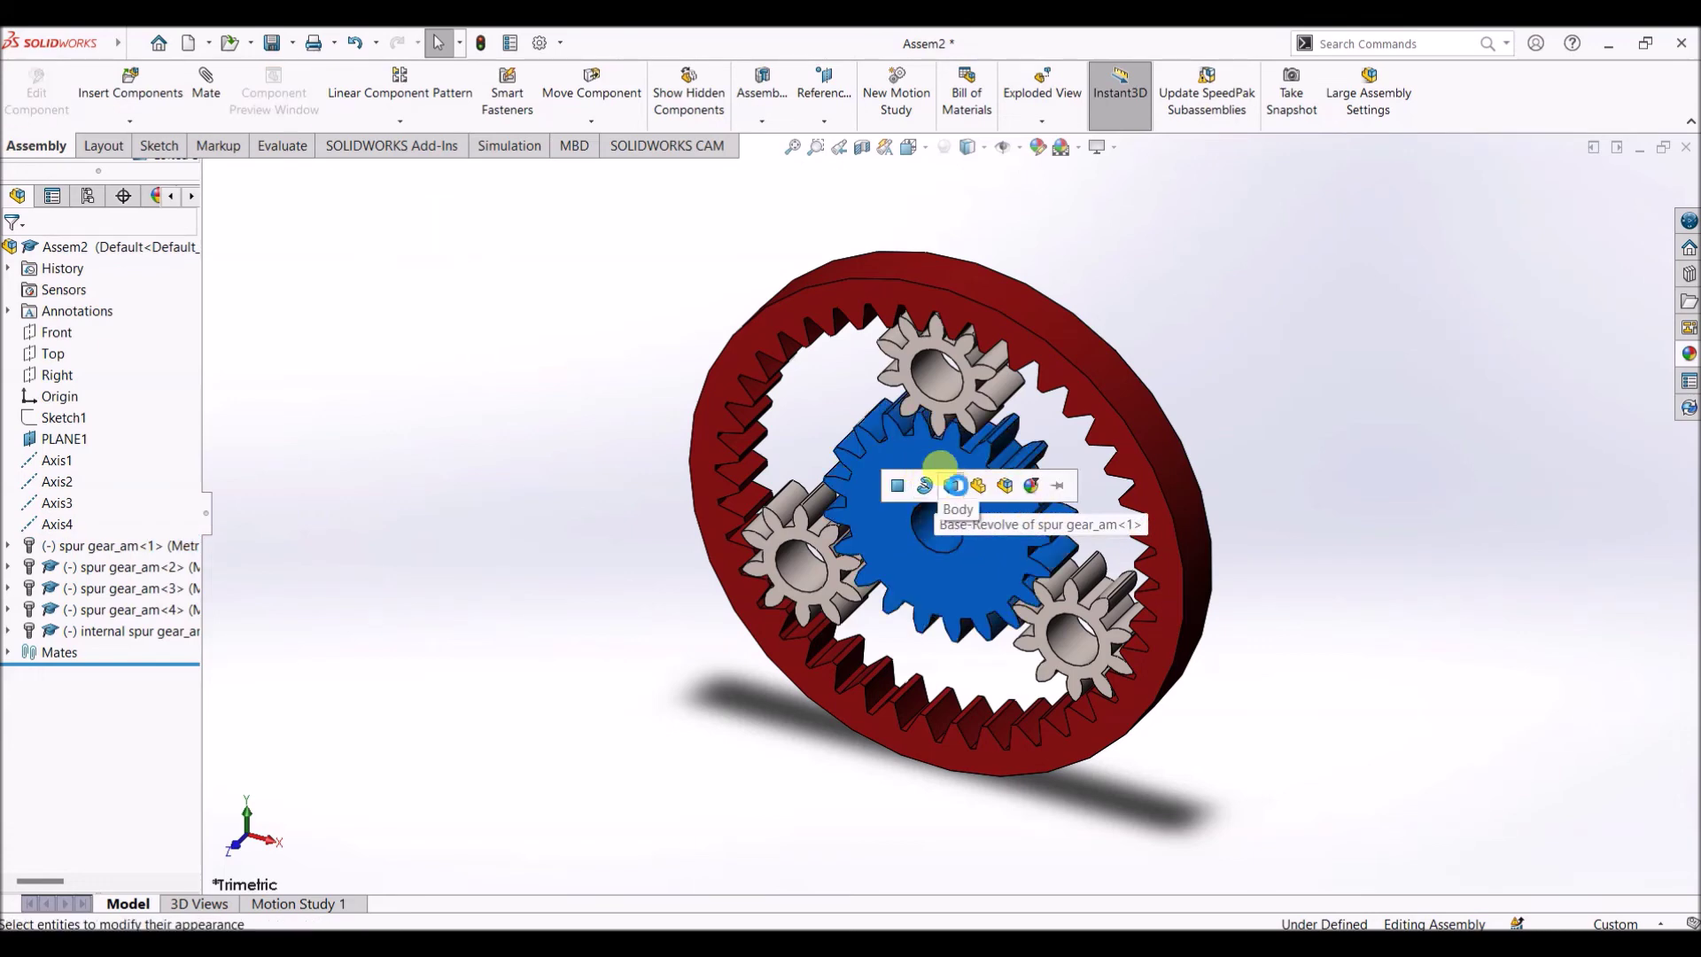
Apply the green high gloss plastic appearance to the planet gears
click(978, 416)
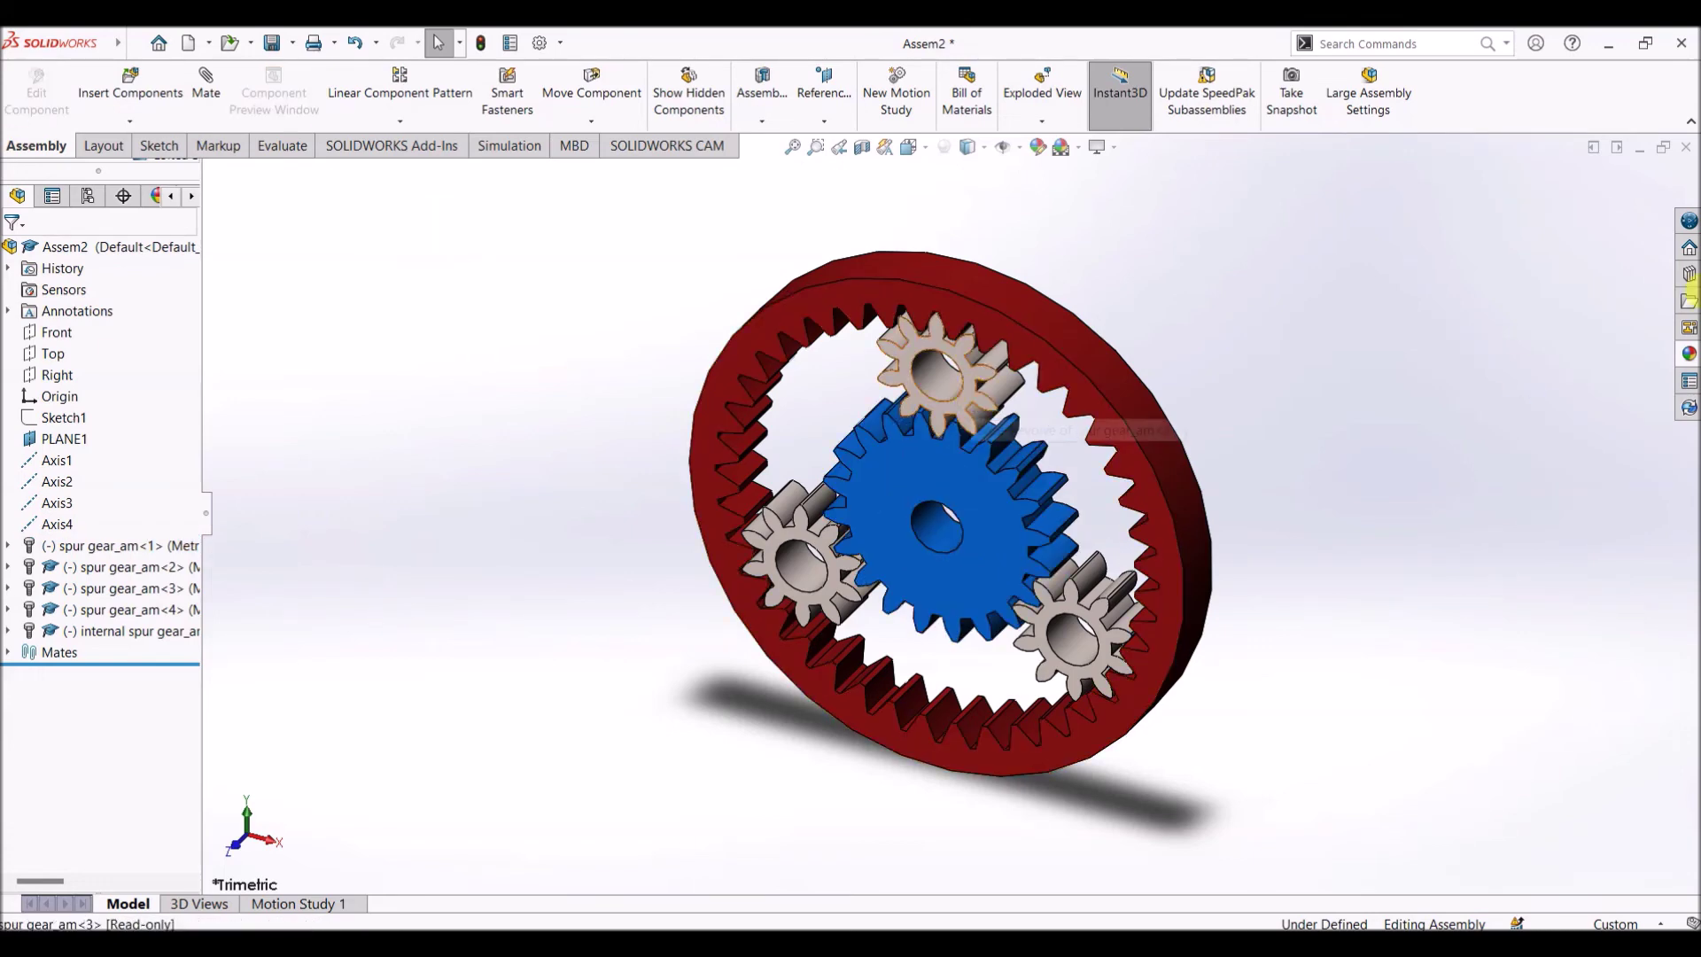
click(1690, 354)
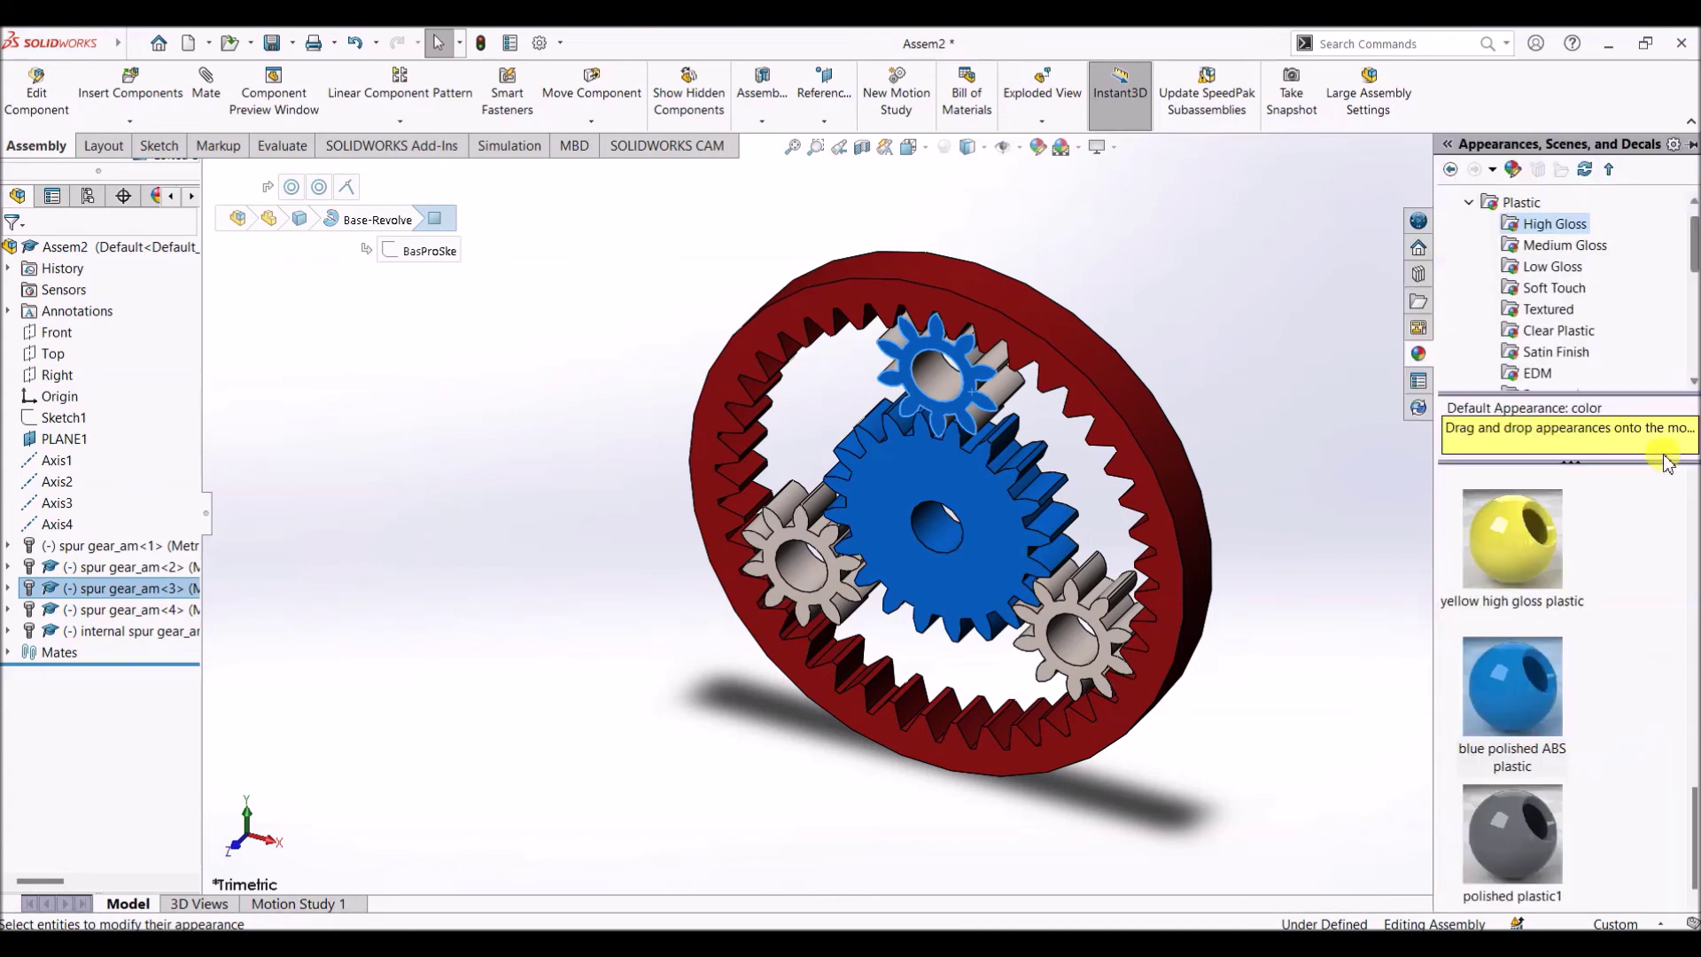
scroll(1623, 705, up, 3)
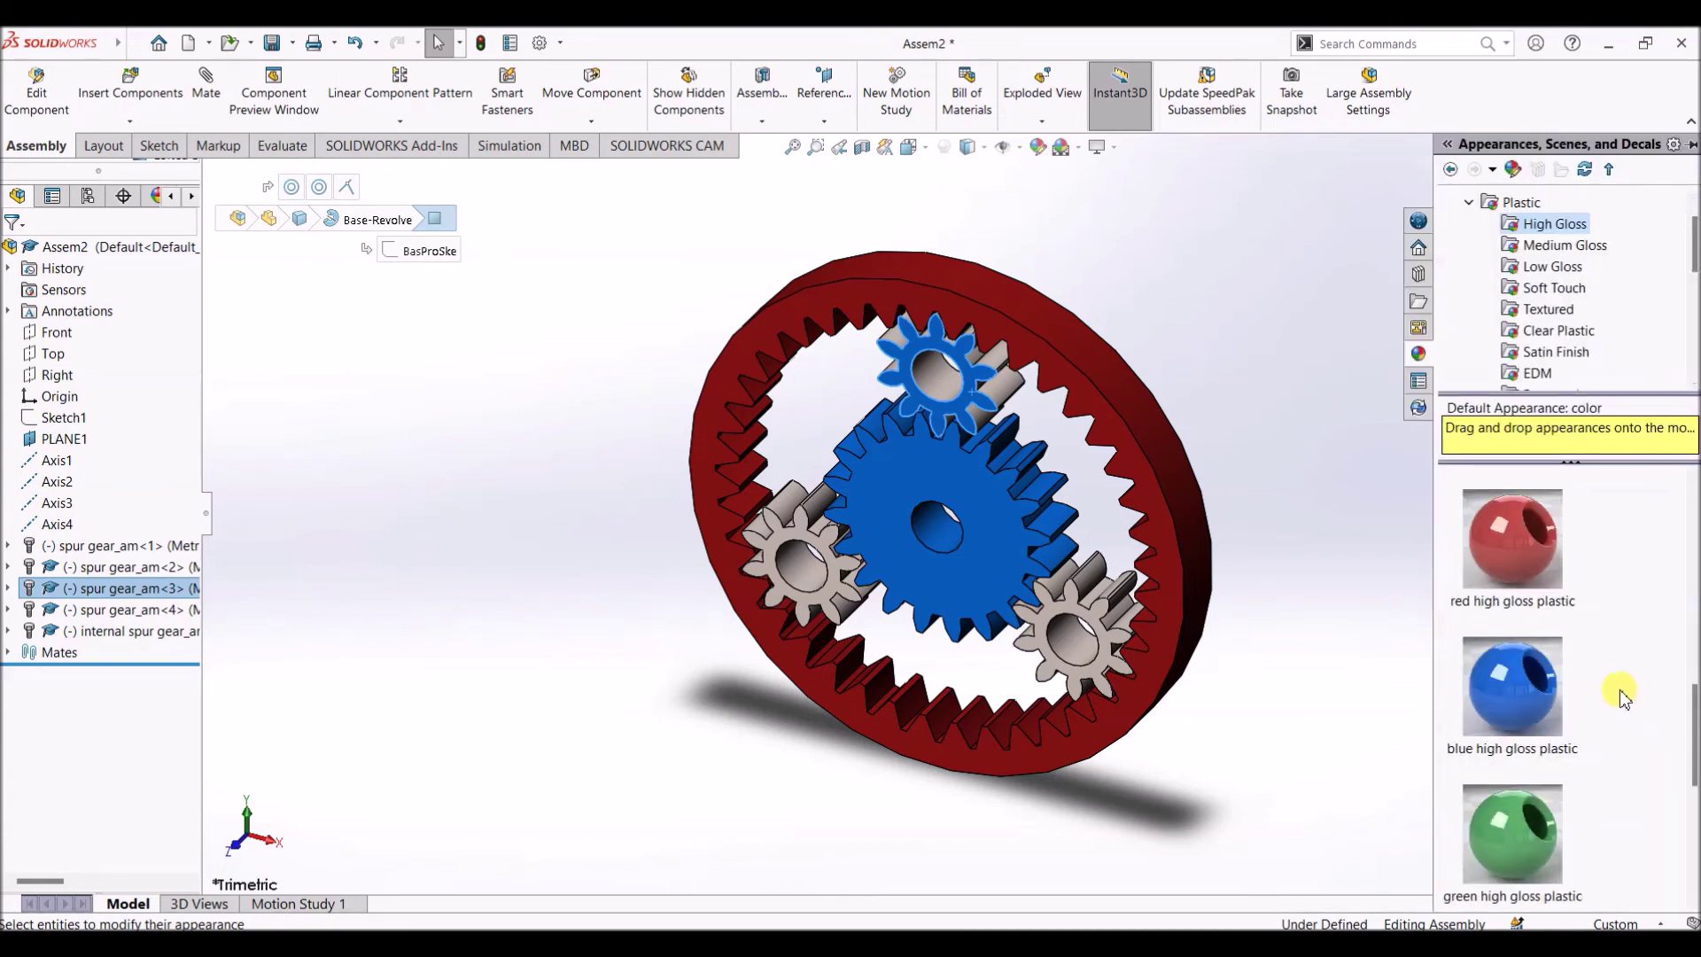
scroll(1624, 700, up, 2)
scroll(1621, 695, down, 4)
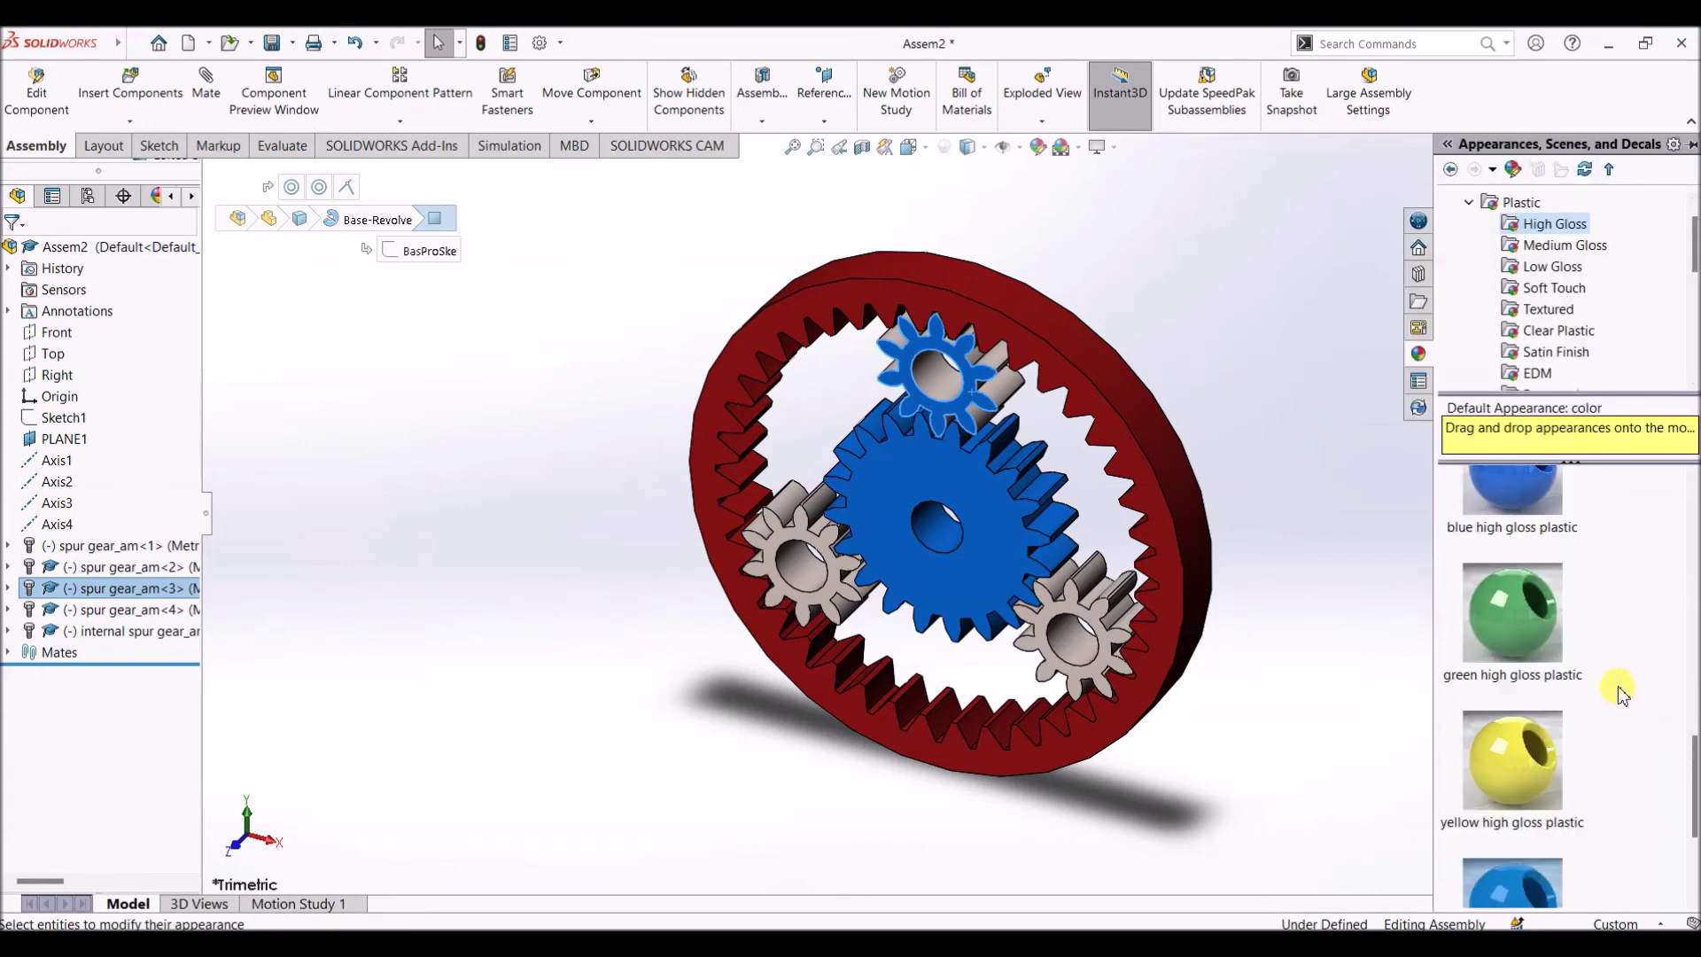
scroll(1618, 679, up, 2)
scroll(1612, 675, up, 2)
scroll(1610, 672, down, 4)
drag(1559, 606, 949, 355)
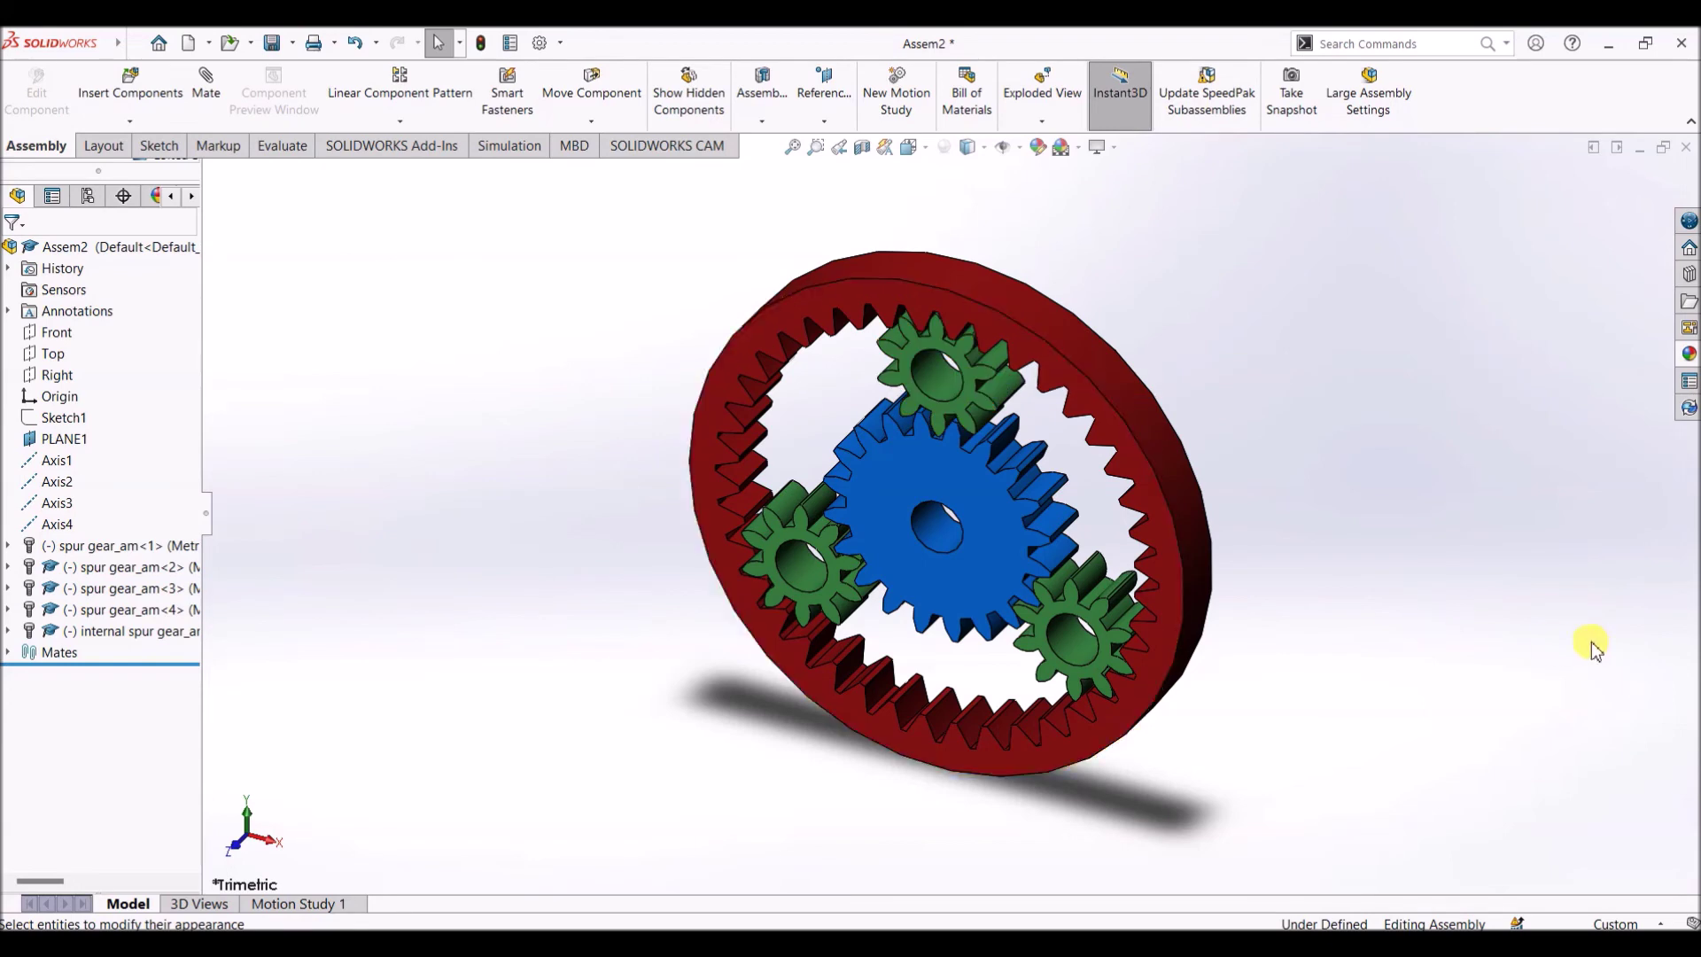
In the Front view, rotate the ring gear slightly to align its teeth with the planet gears
click(908, 146)
click(927, 227)
drag(1264, 498, 1266, 497)
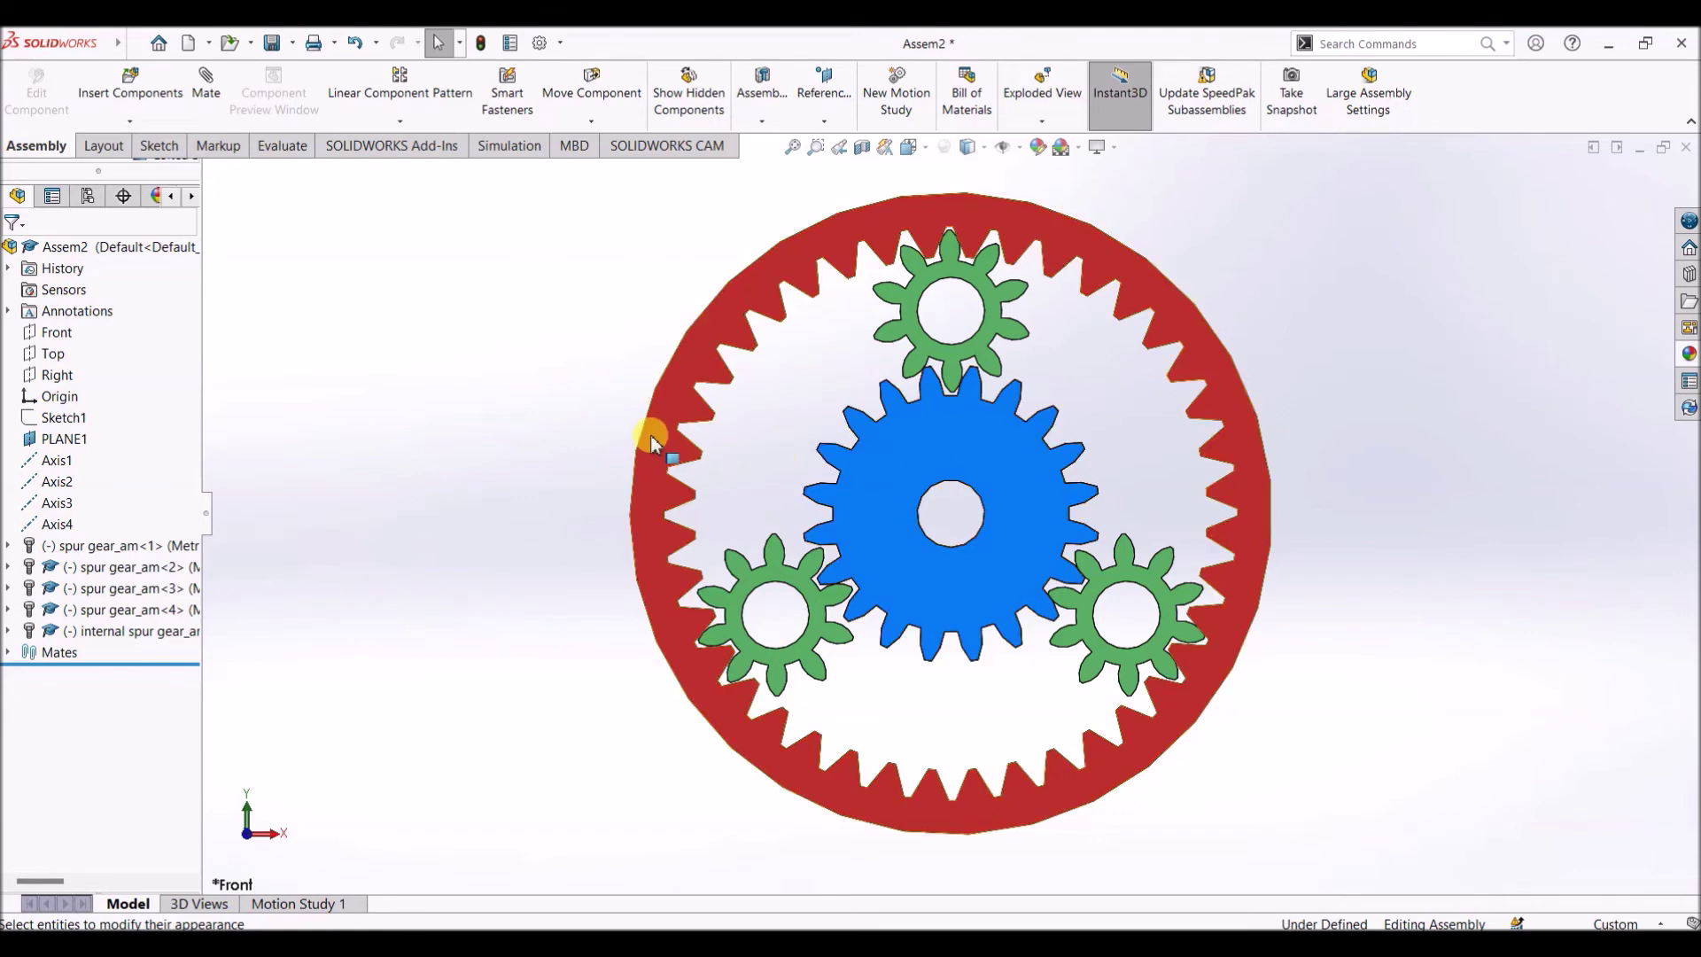
In Motion Study 1, add a constant-speed rotary motor of 5 RPM to the sun gear's bore face
click(316, 903)
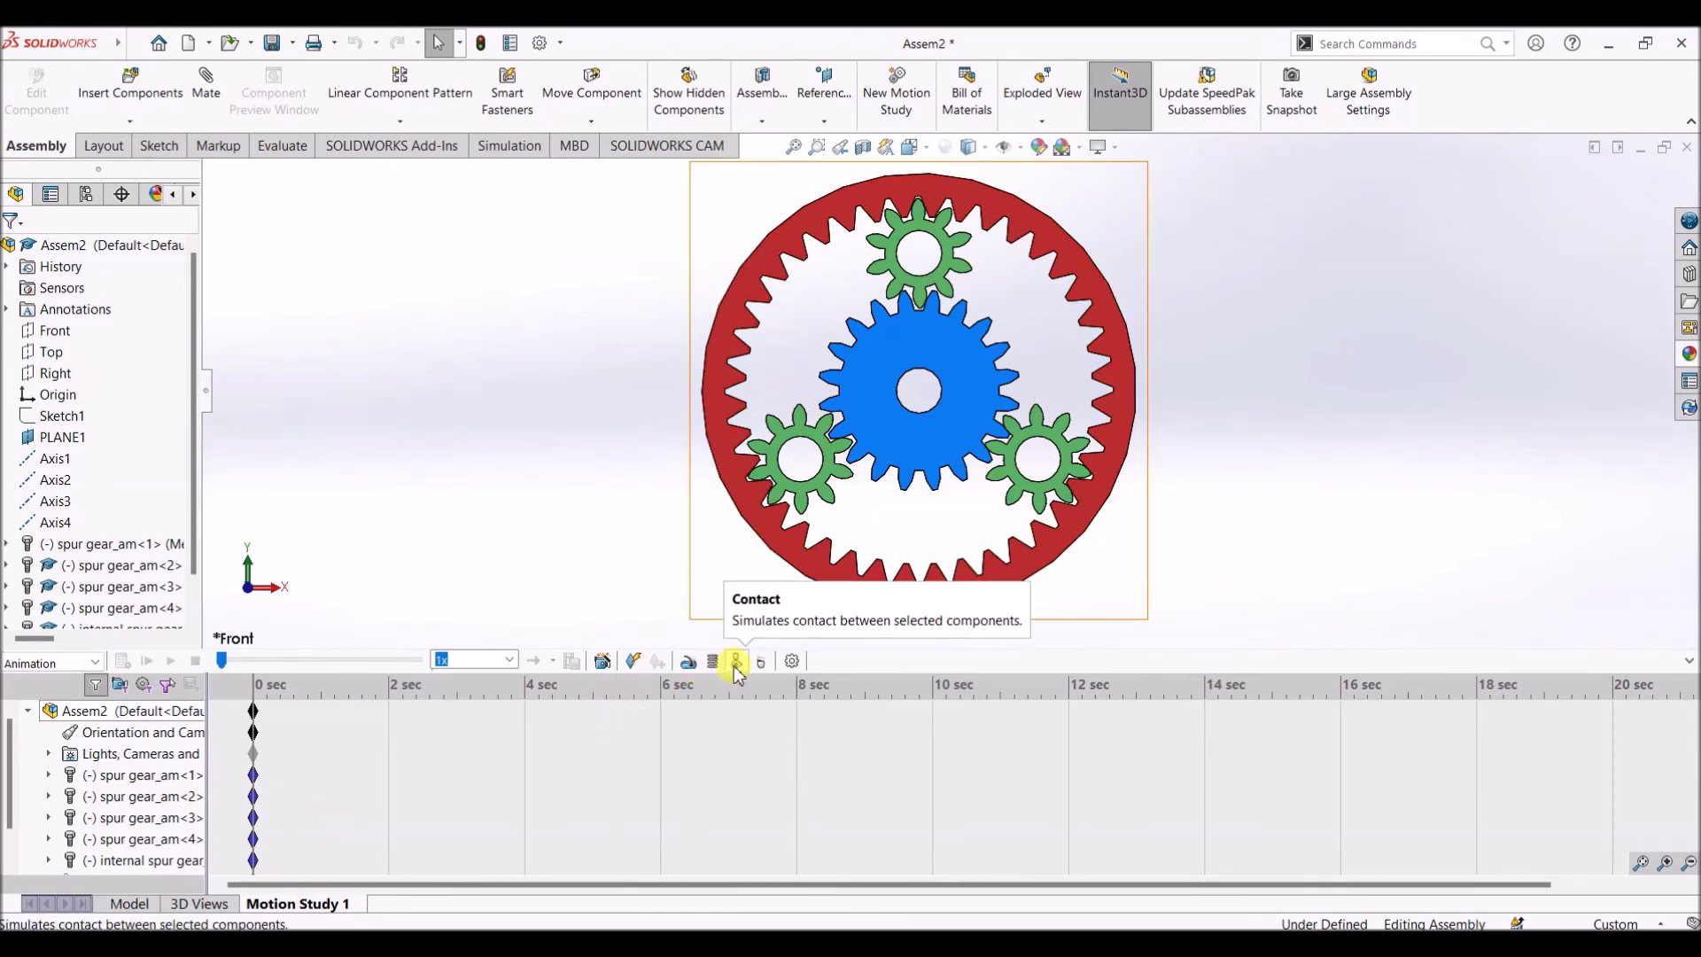
click(692, 664)
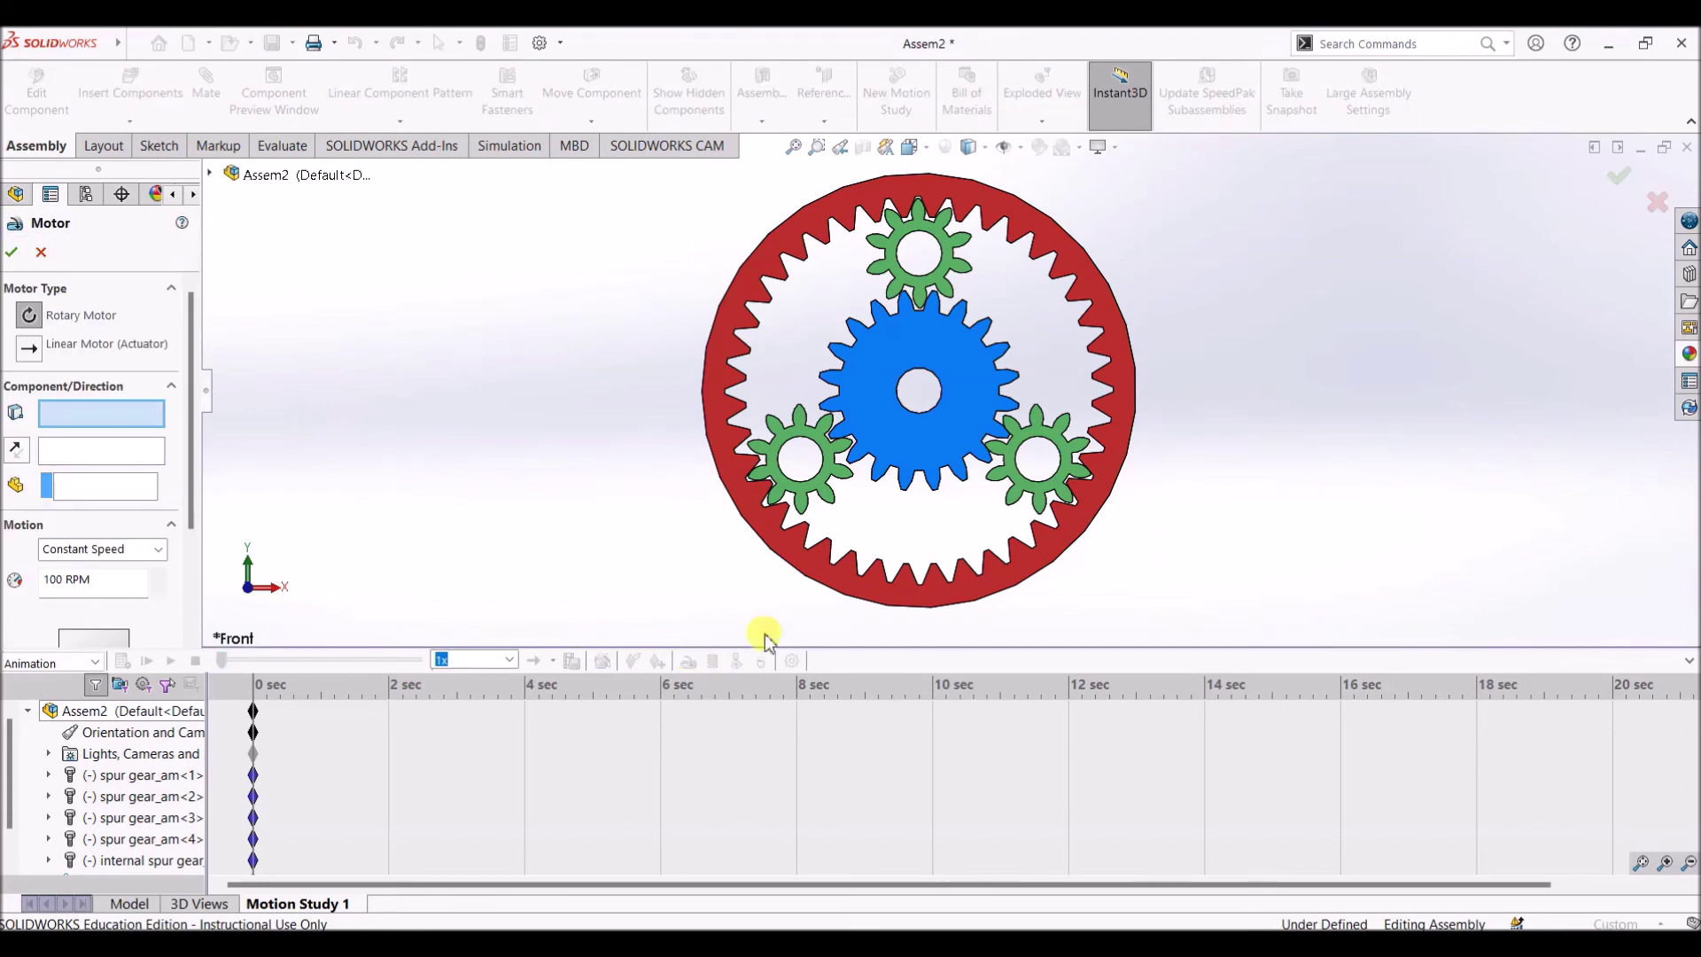
middle_drag(1375, 417, 1310, 437)
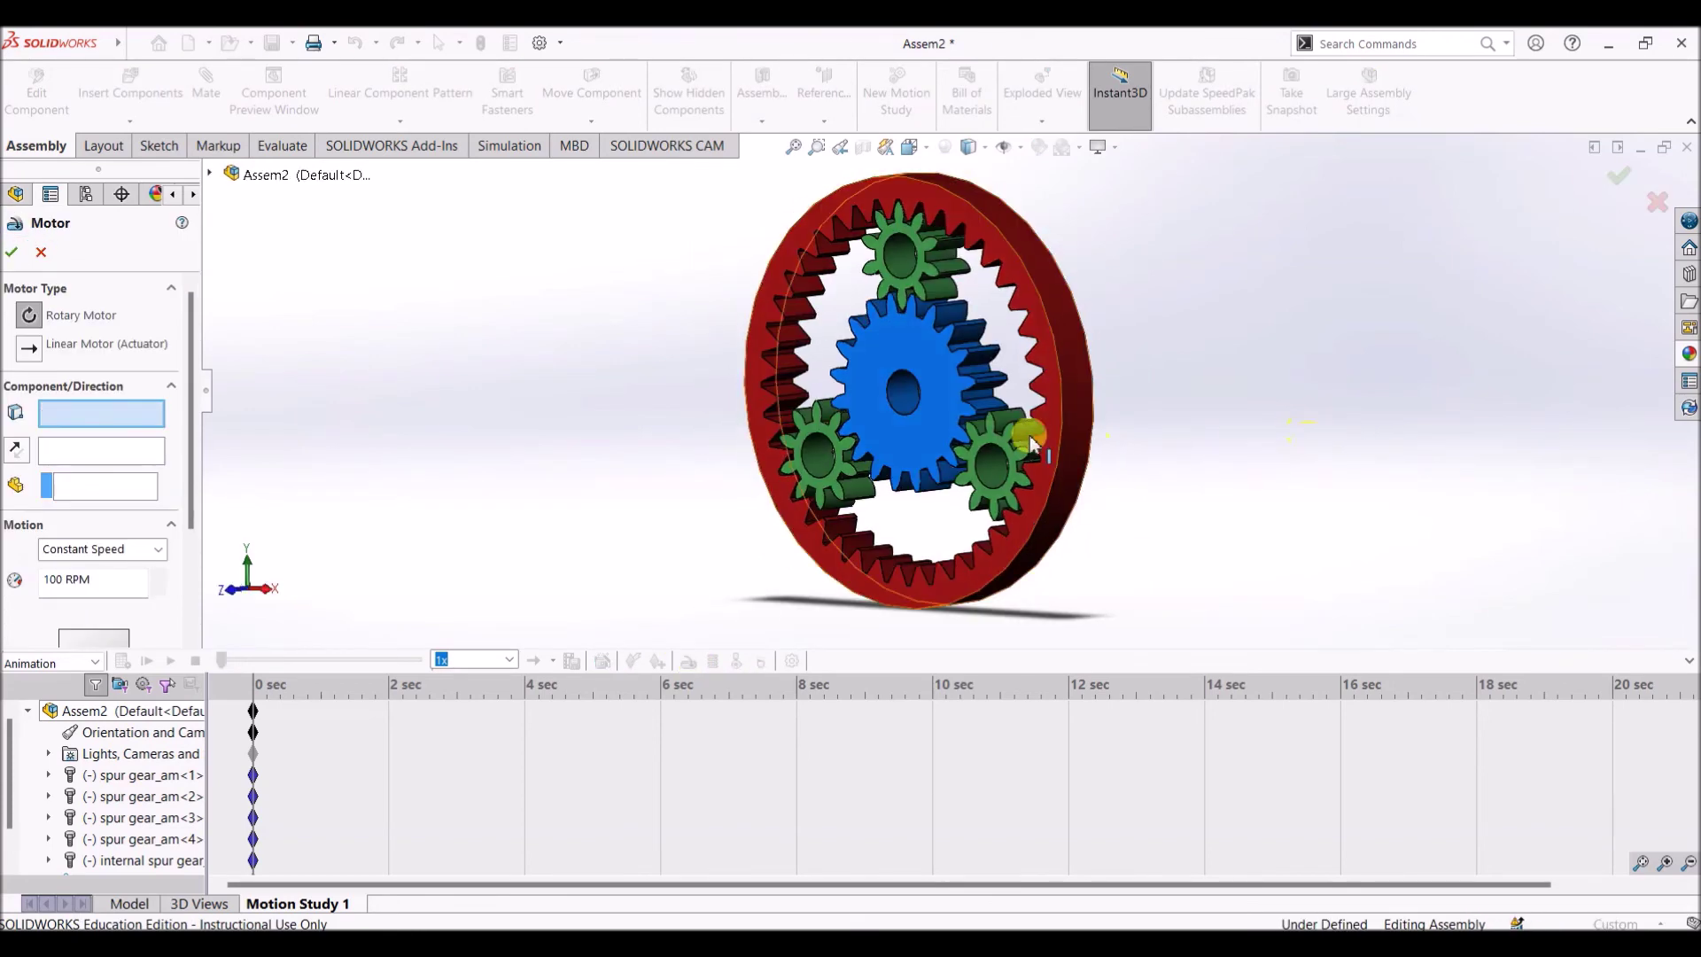
click(903, 405)
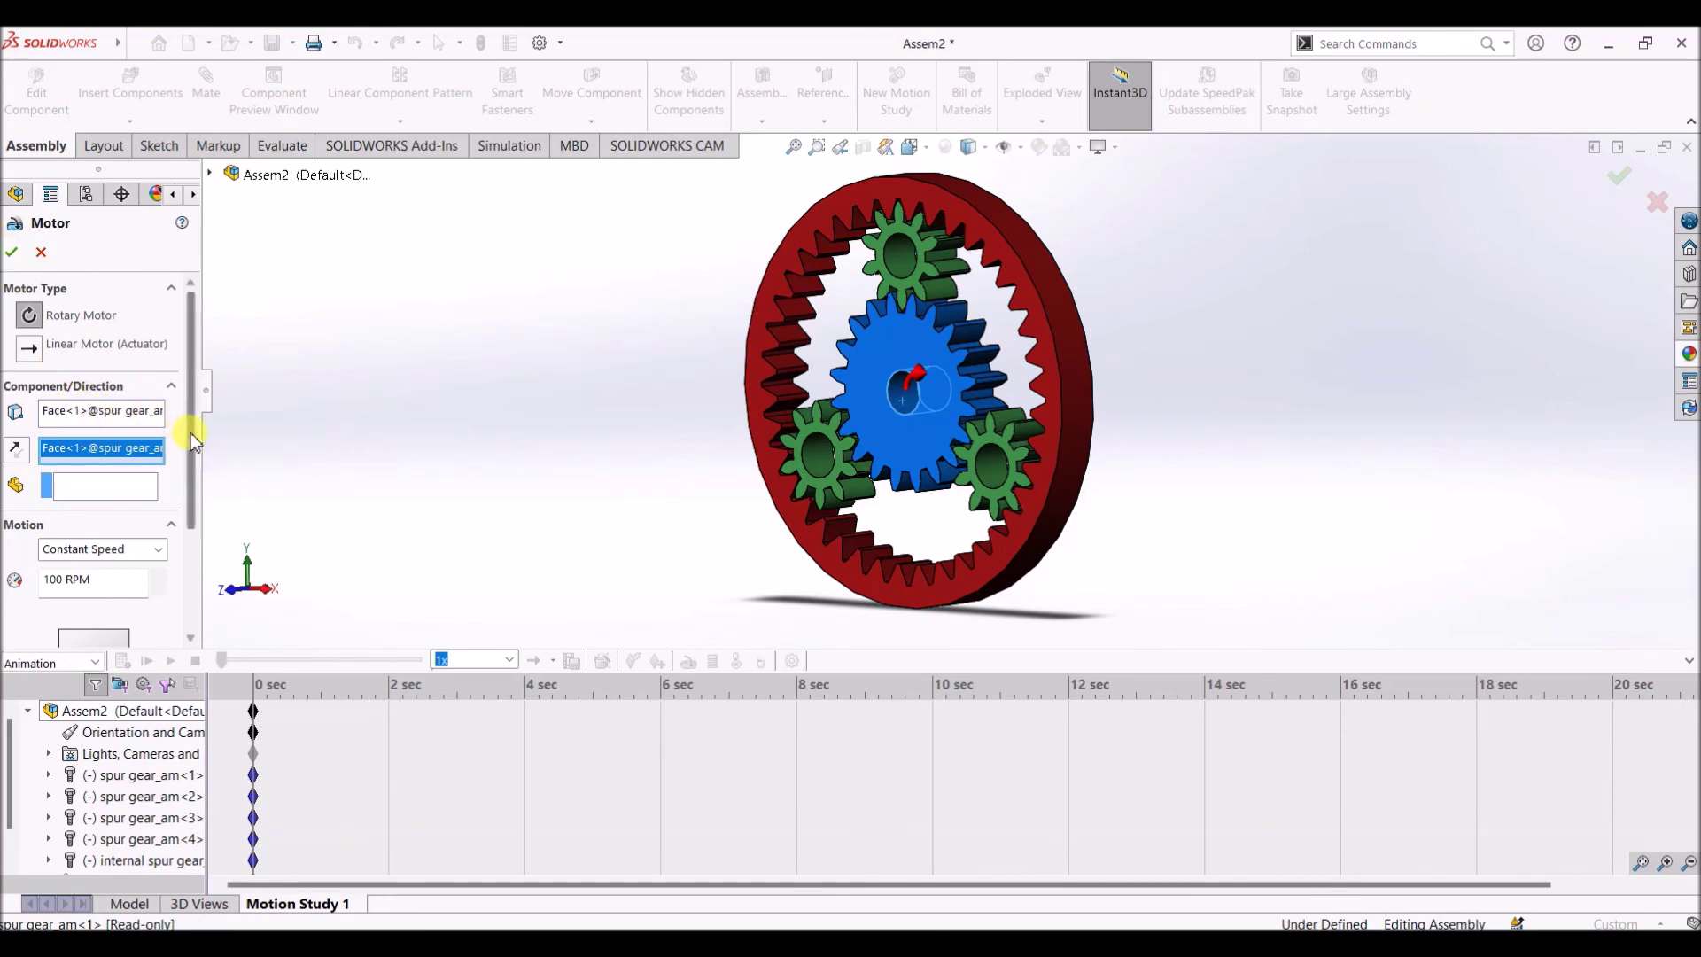
scroll(186, 442, down, 3)
click(104, 454)
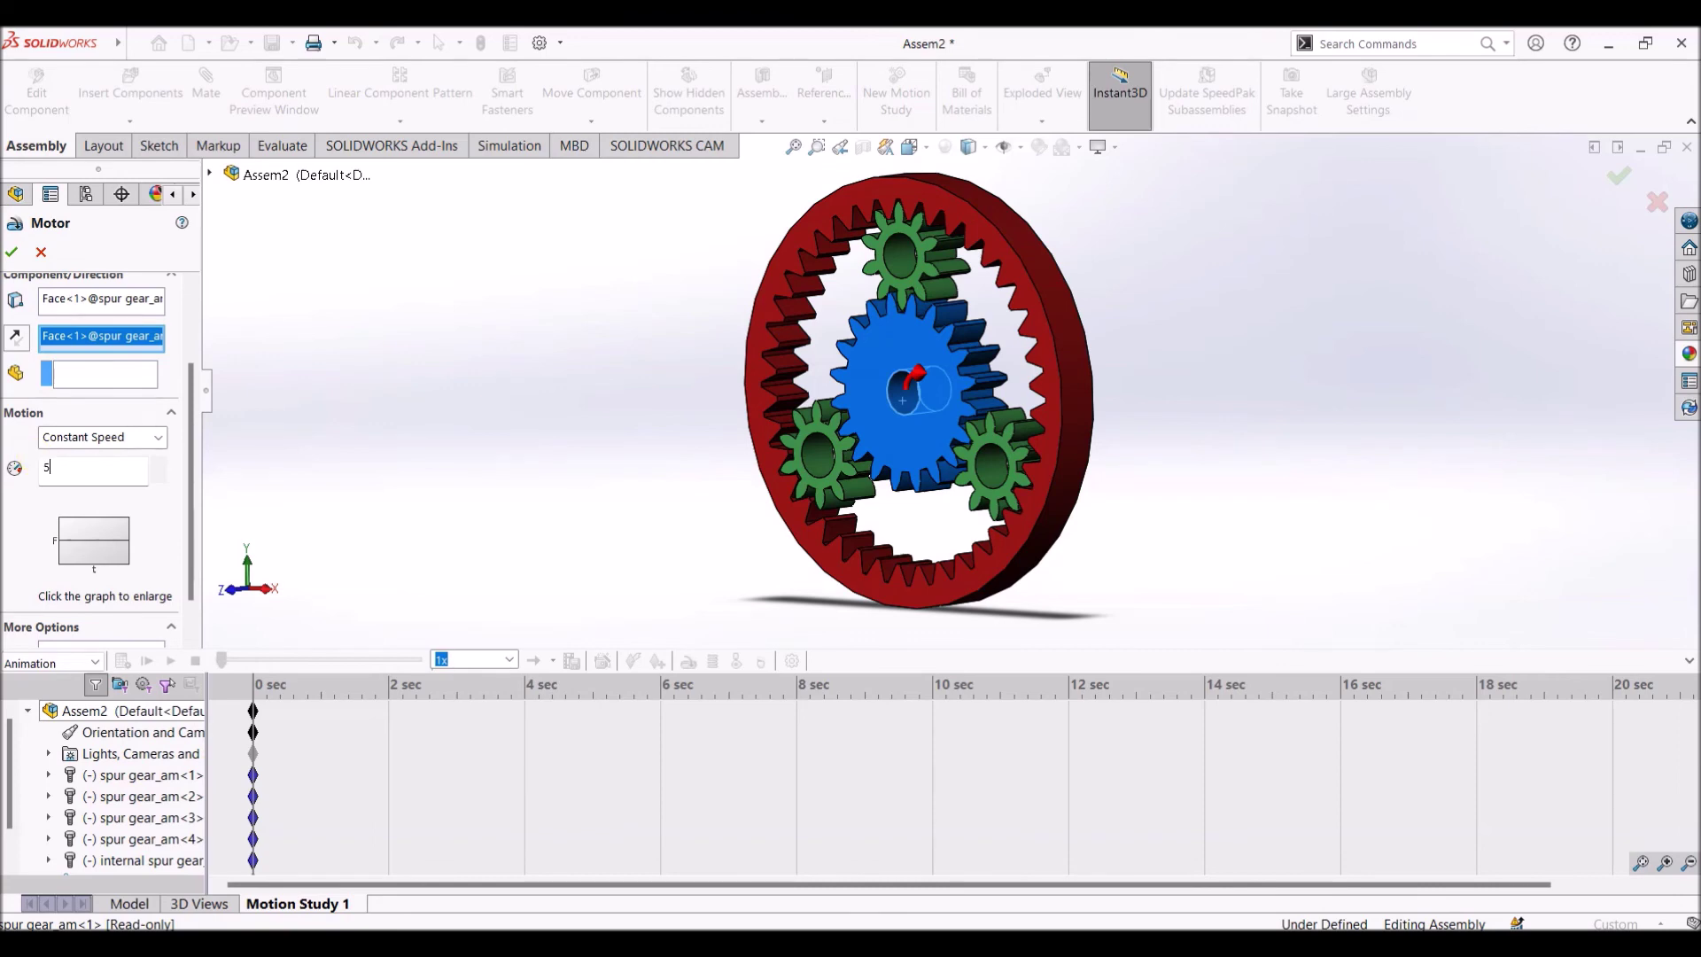
click(14, 252)
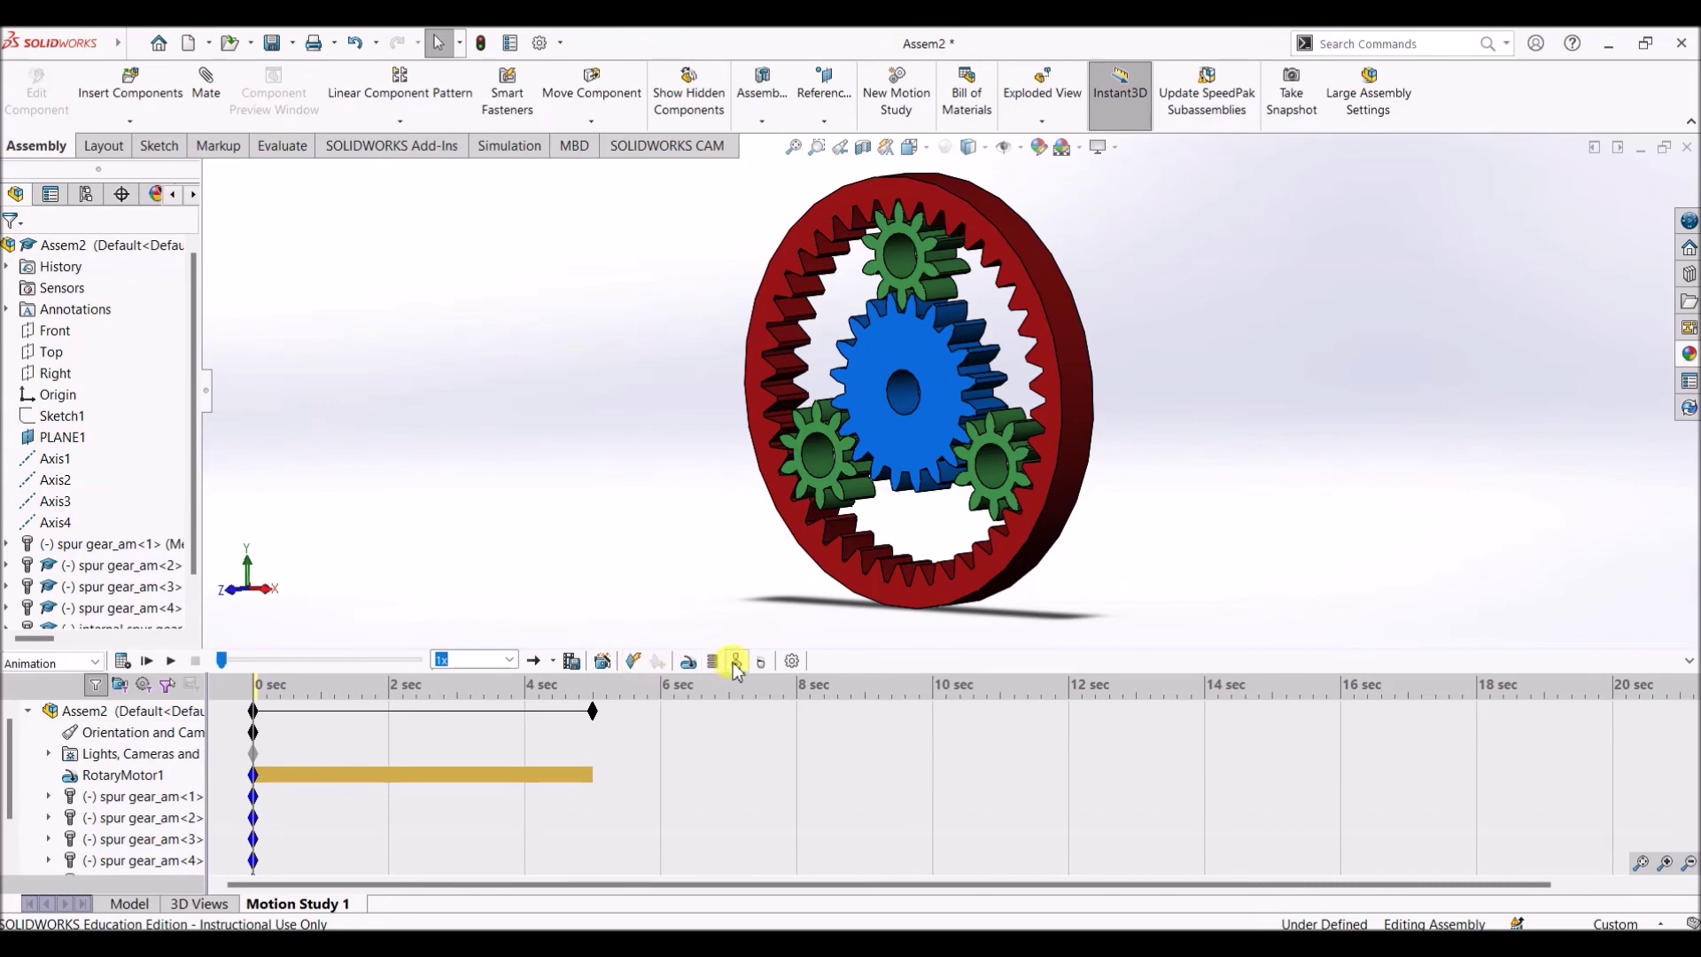
Add a solid body contact between all four spur gears and the internal ring gear
click(735, 663)
click(737, 662)
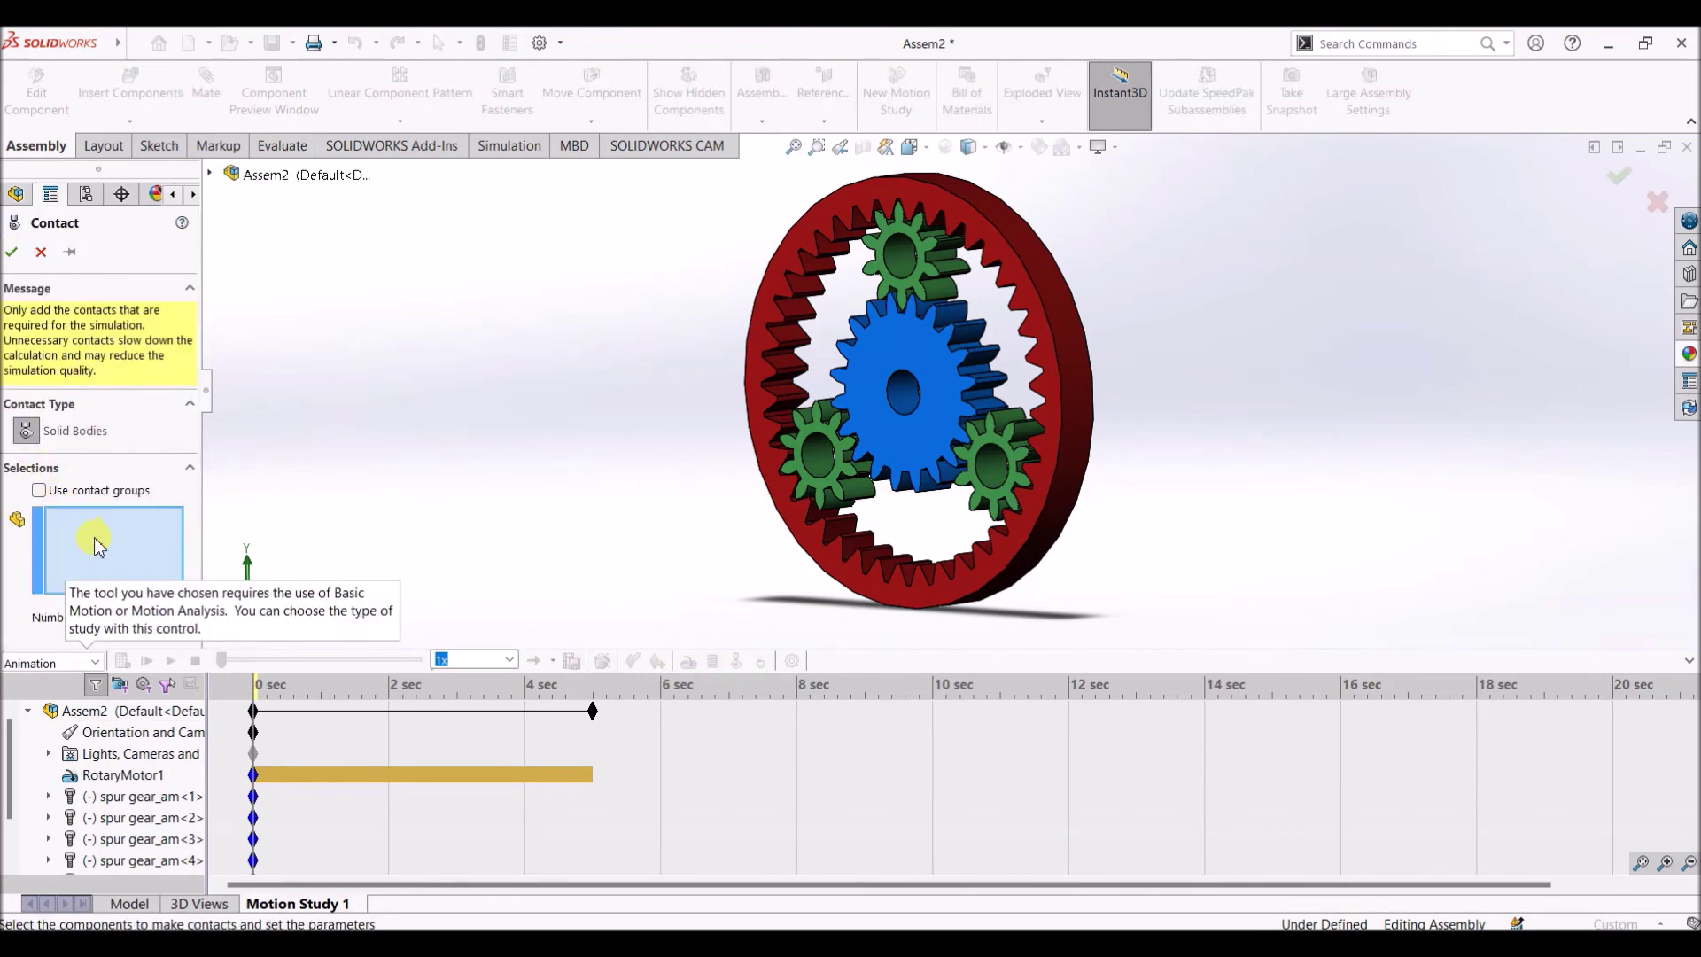
key(z)
drag(749, 202, 1206, 596)
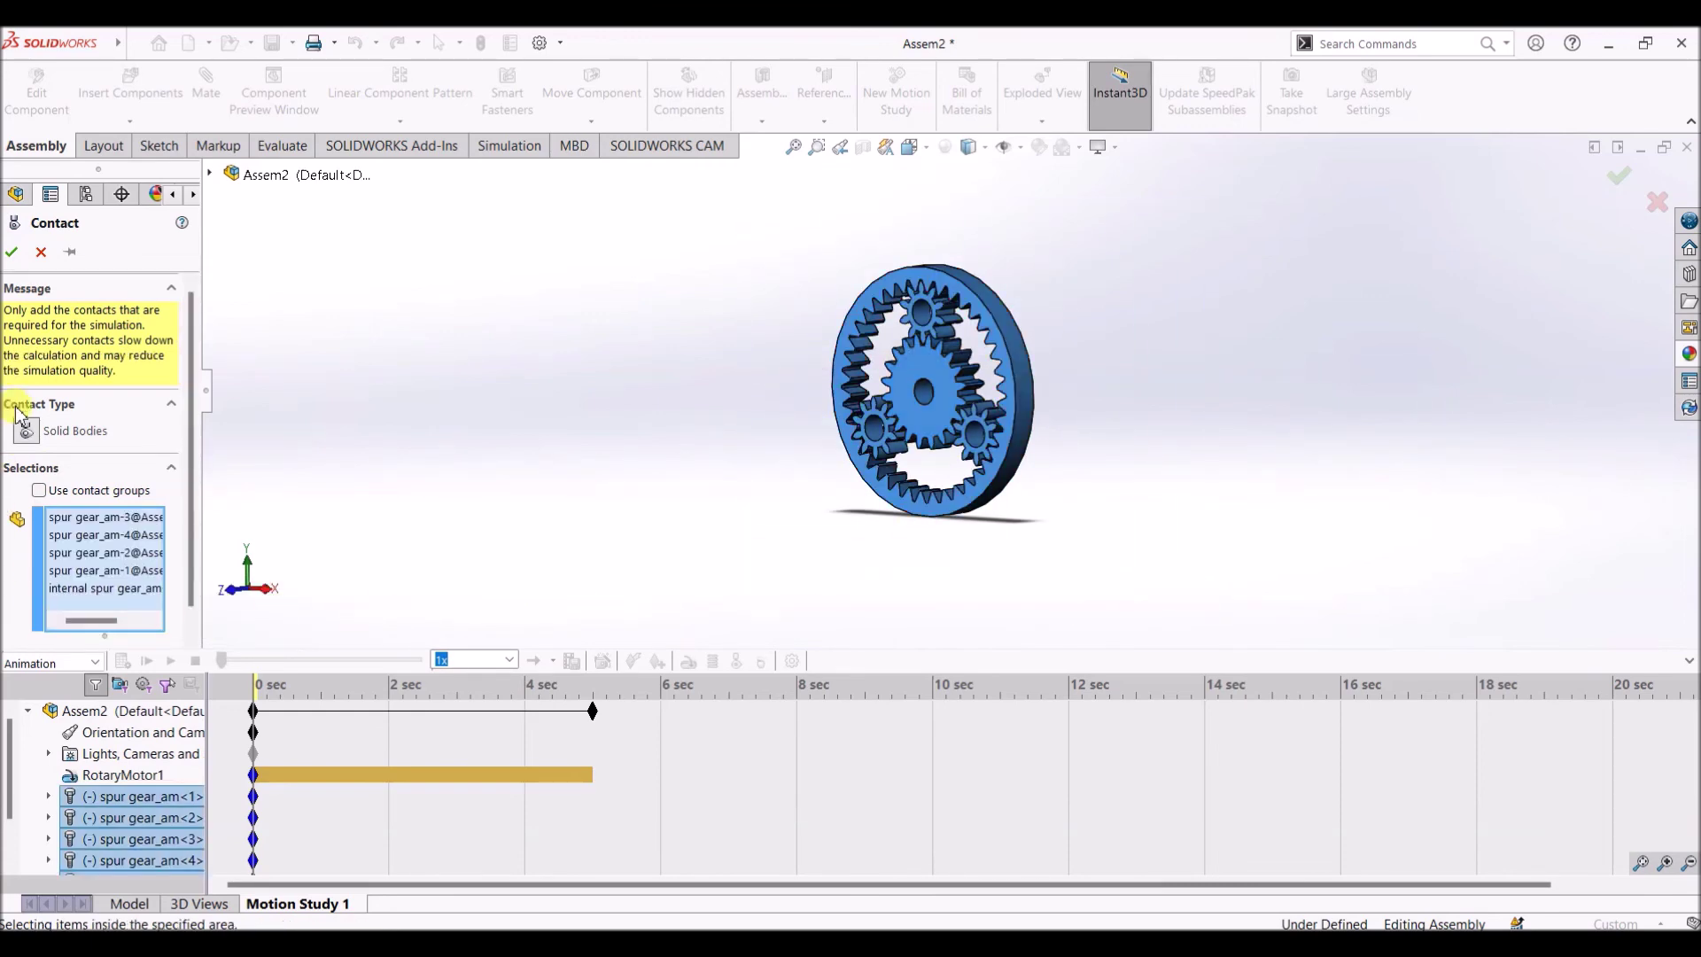
click(10, 256)
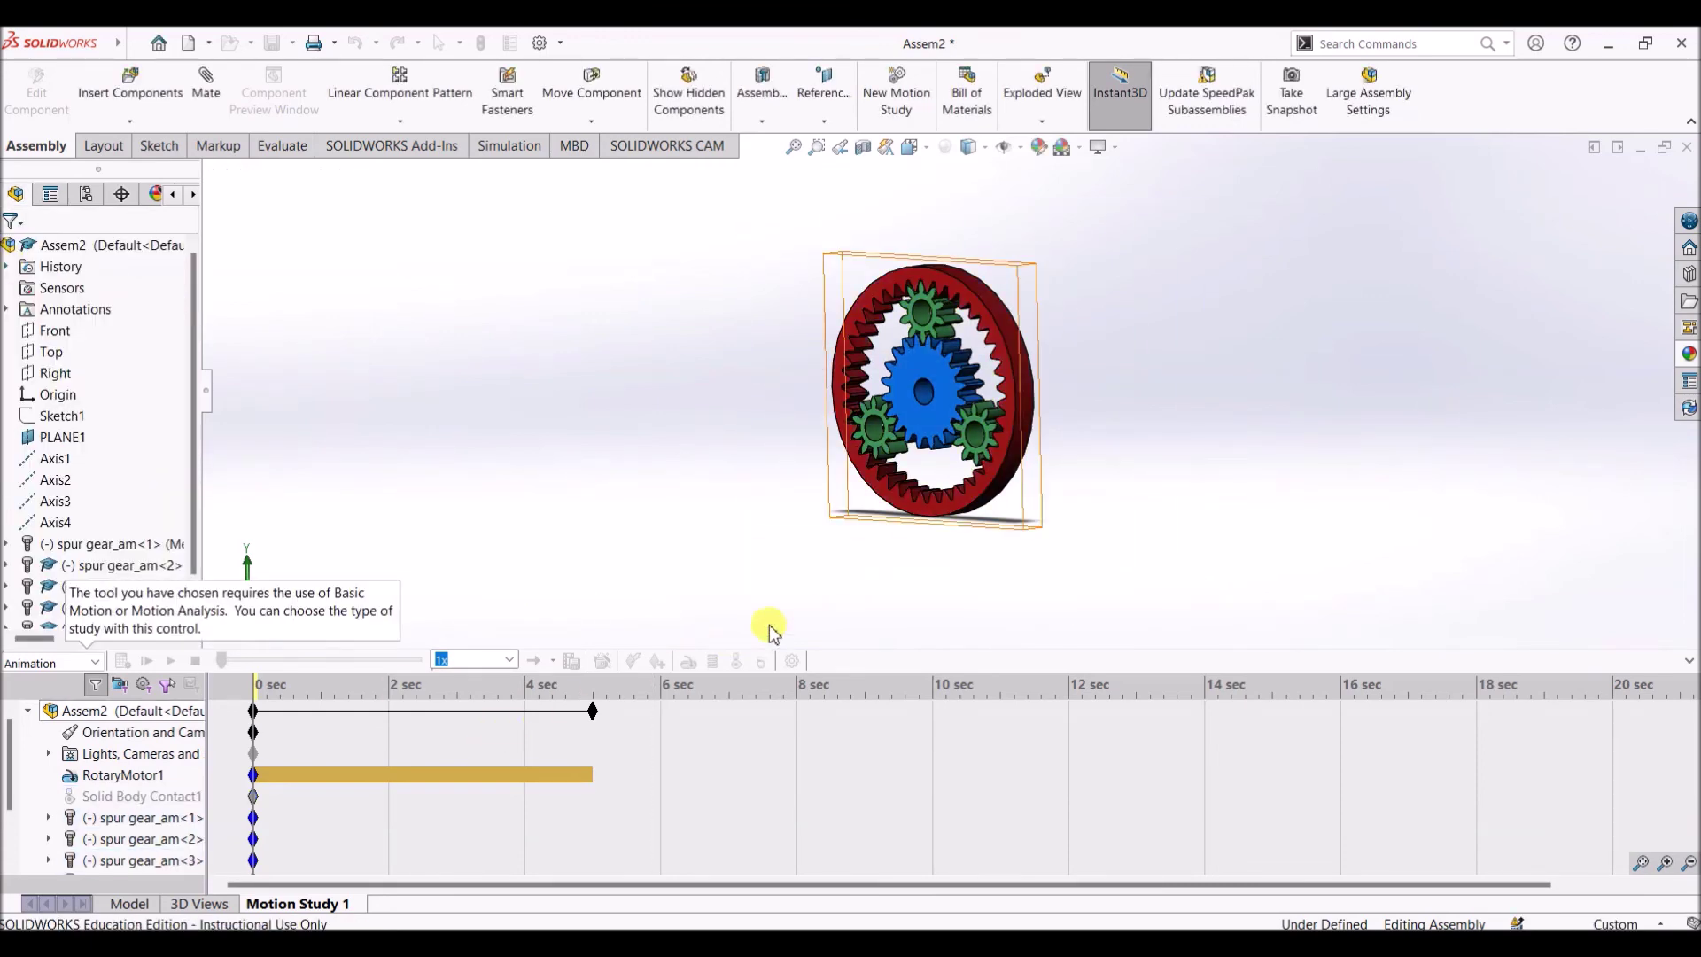
Show the assembly in the Front view and extend the motion study's duration to 10 seconds
key(ctrl+1)
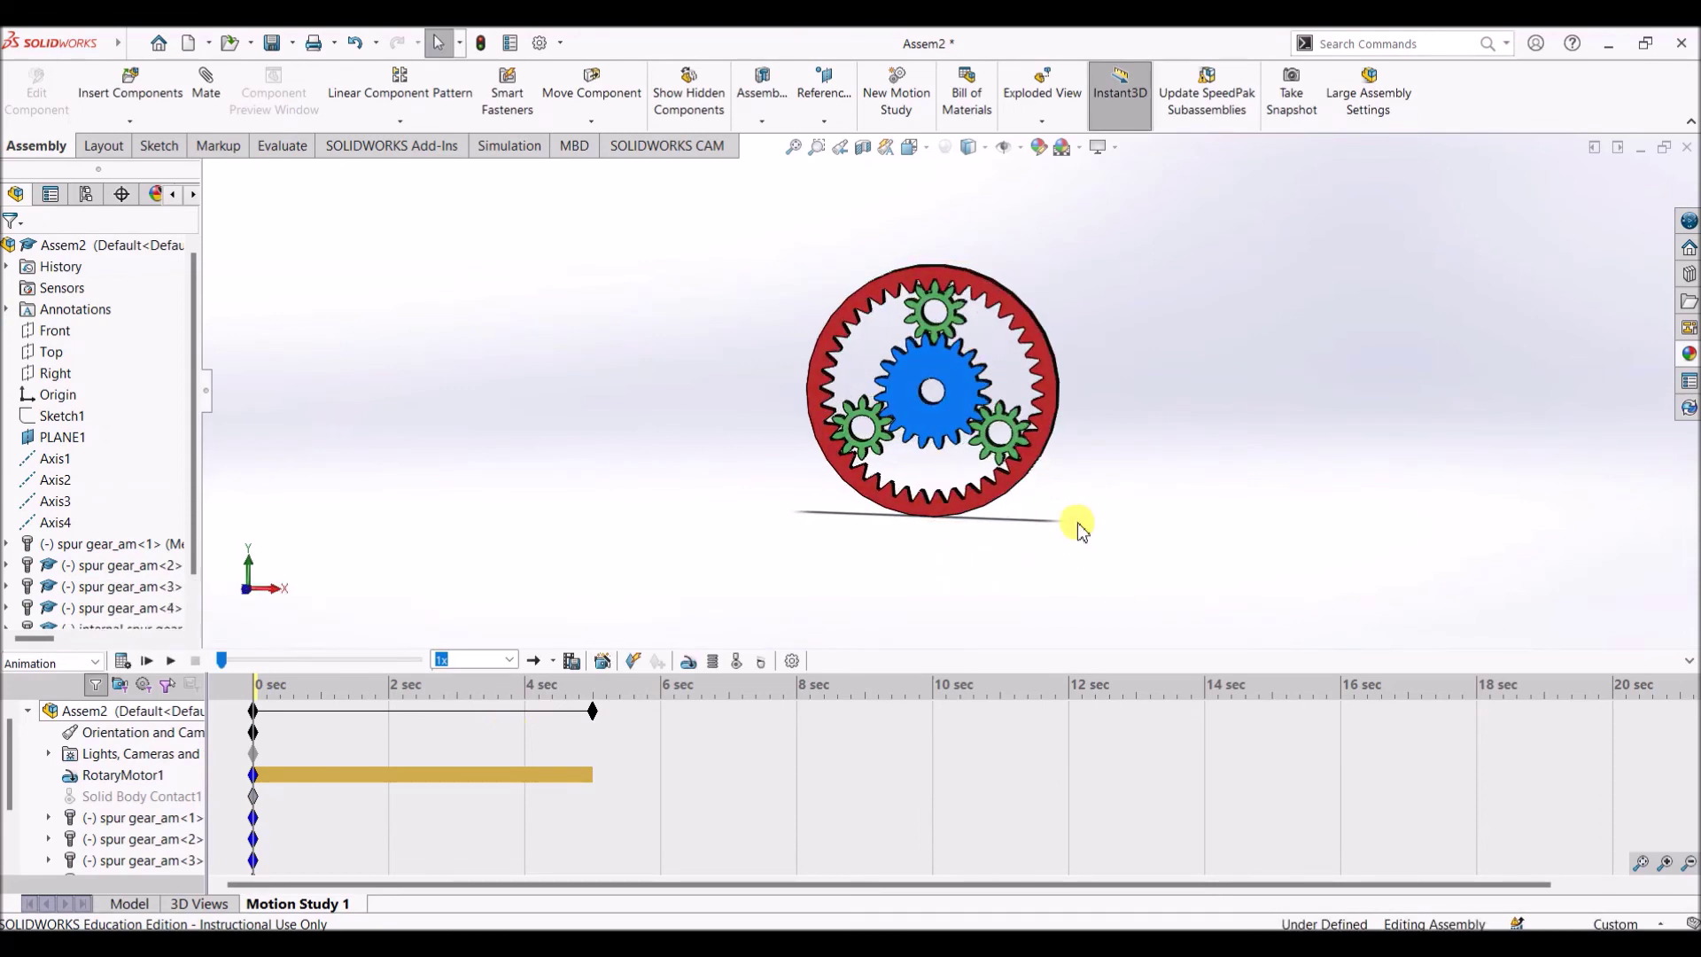
click(592, 710)
drag(669, 230, 1248, 594)
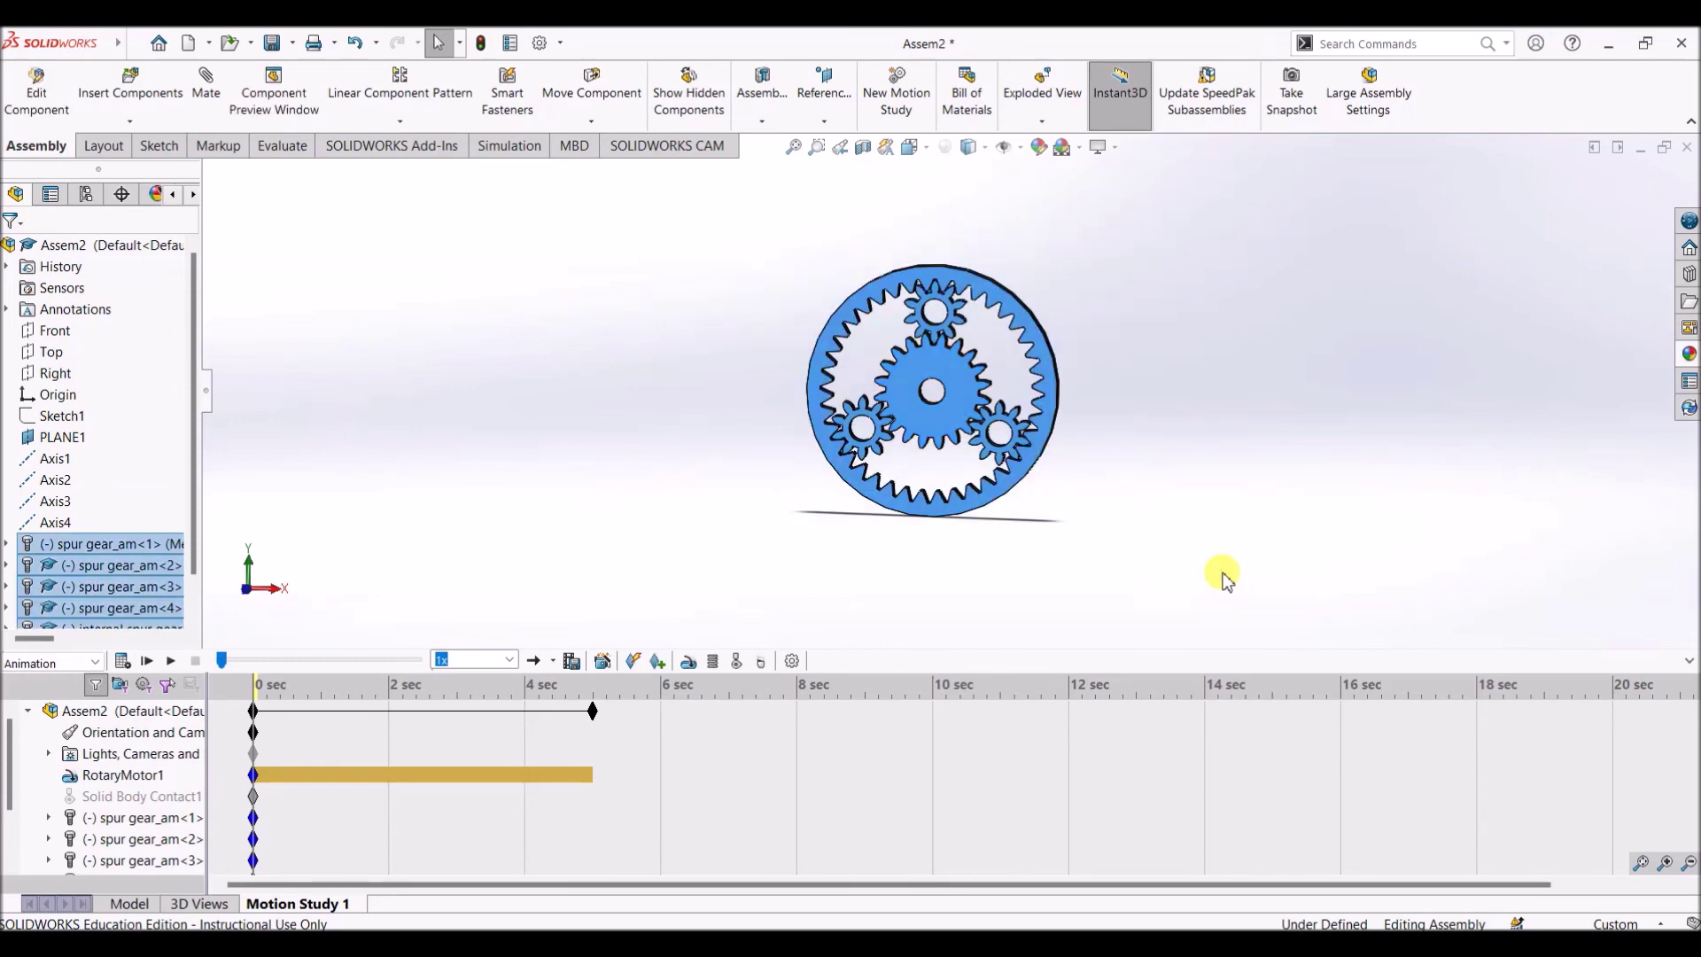
click(592, 709)
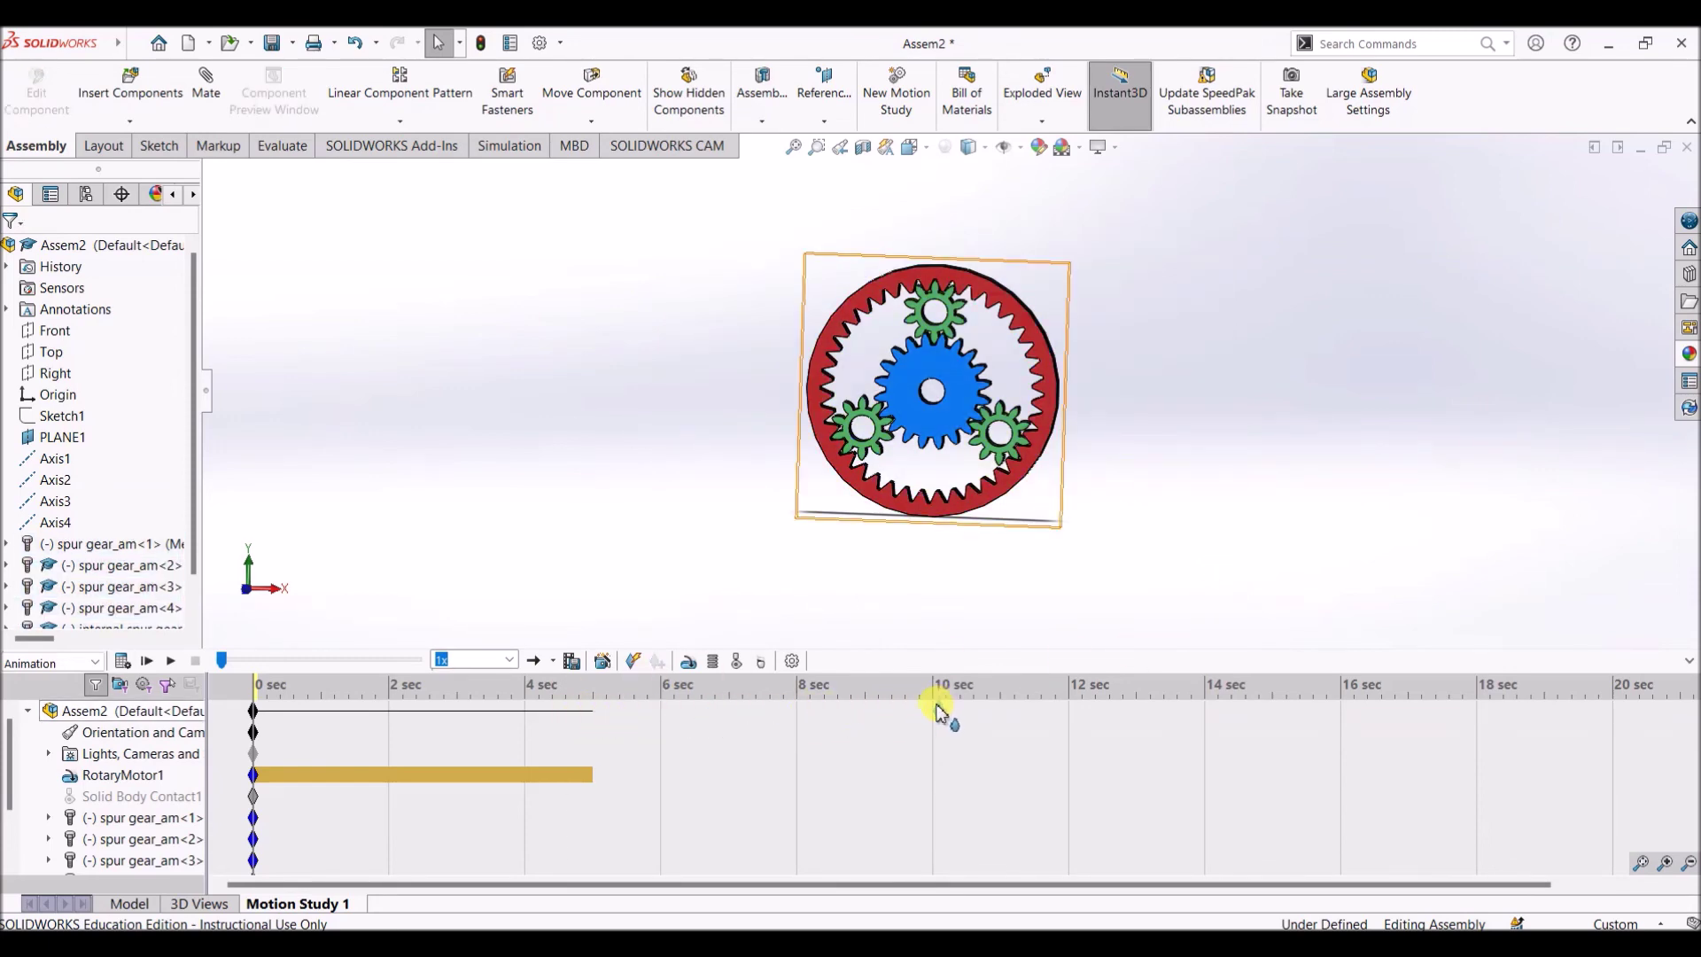
drag(935, 713, 932, 711)
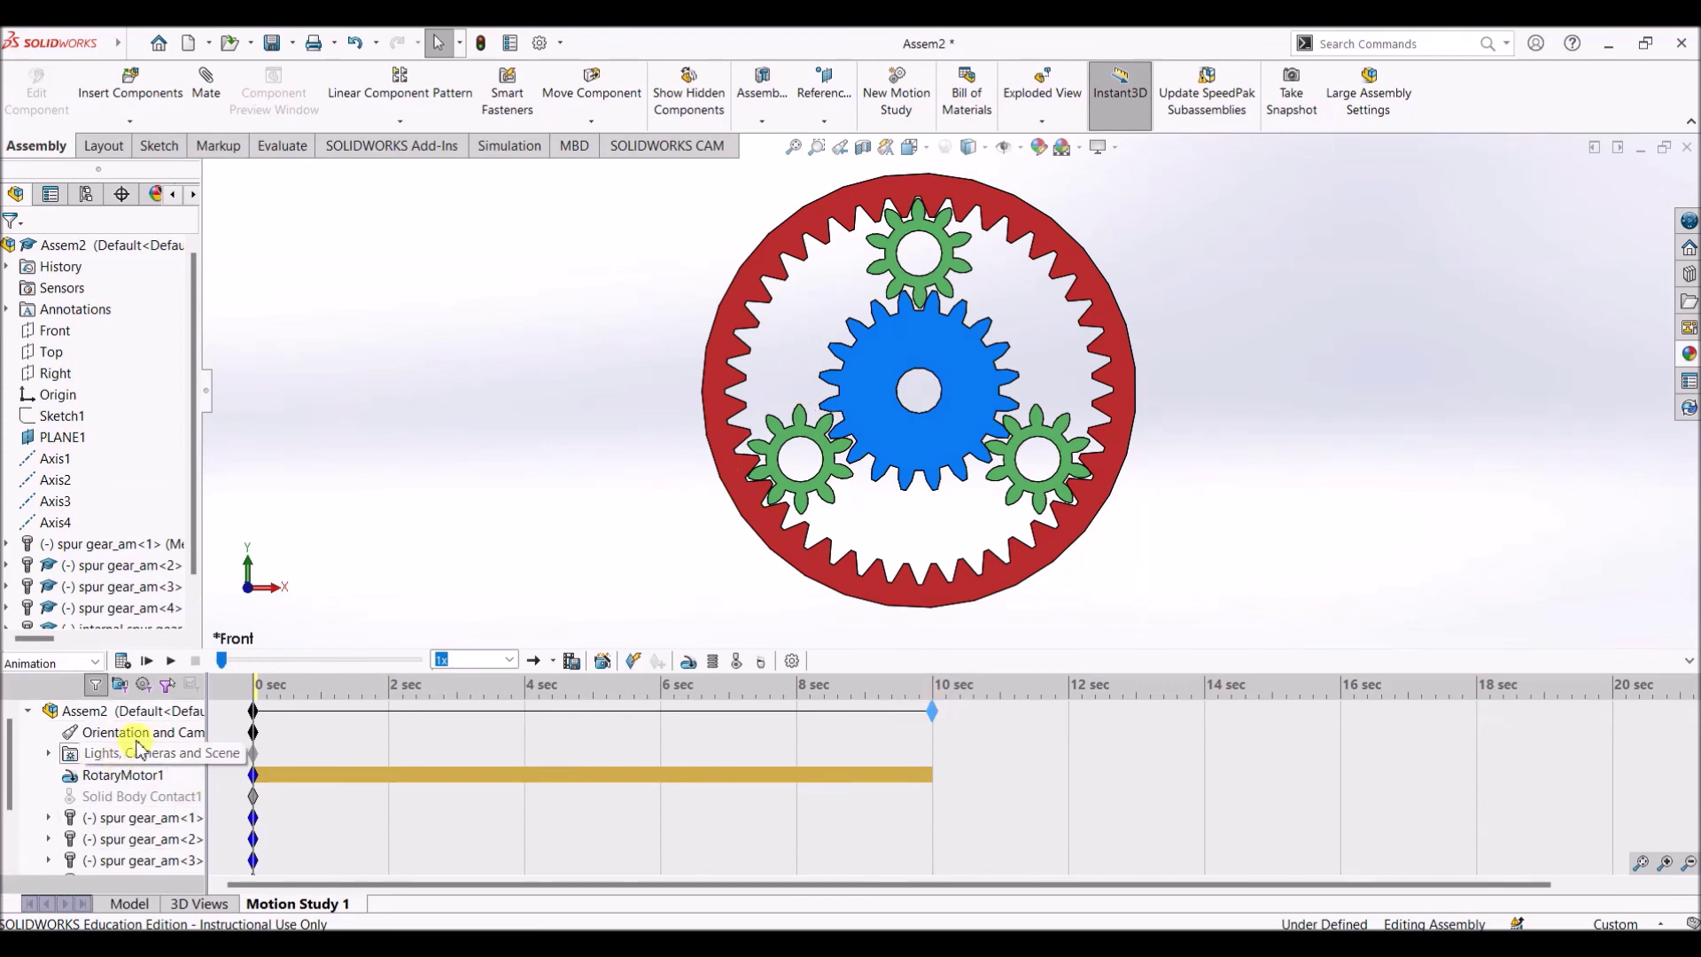
Run the motion study as Basic Motion at 0.5x playback speed
click(93, 666)
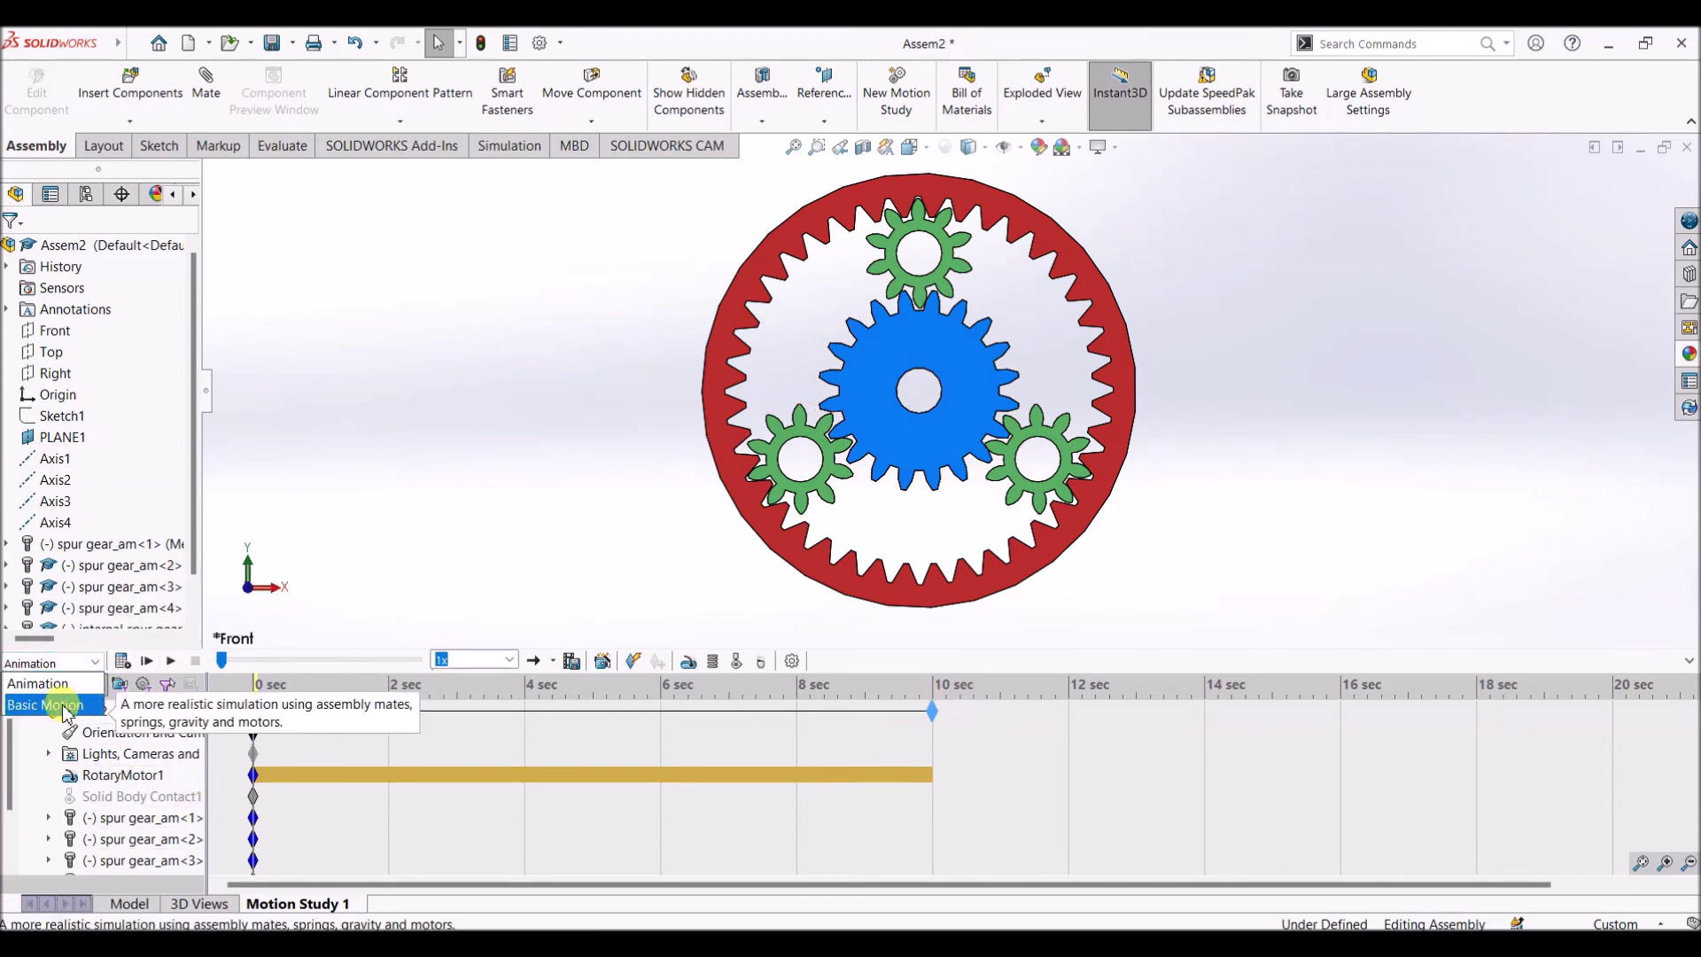
click(67, 713)
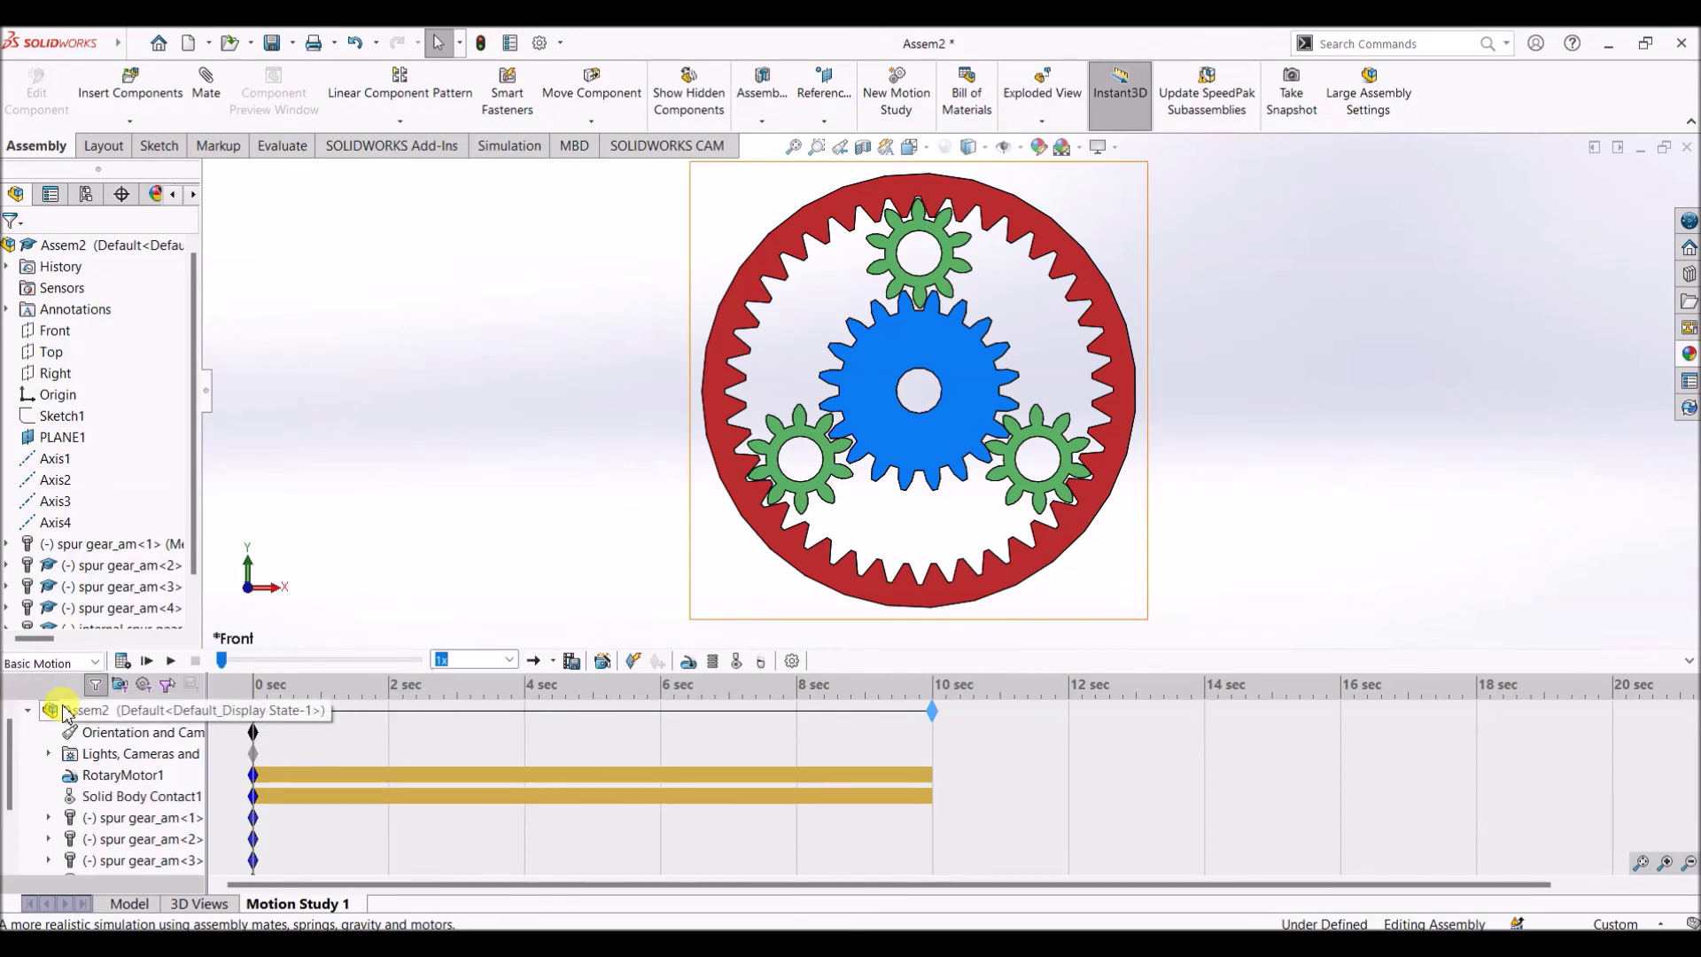
click(510, 660)
click(456, 711)
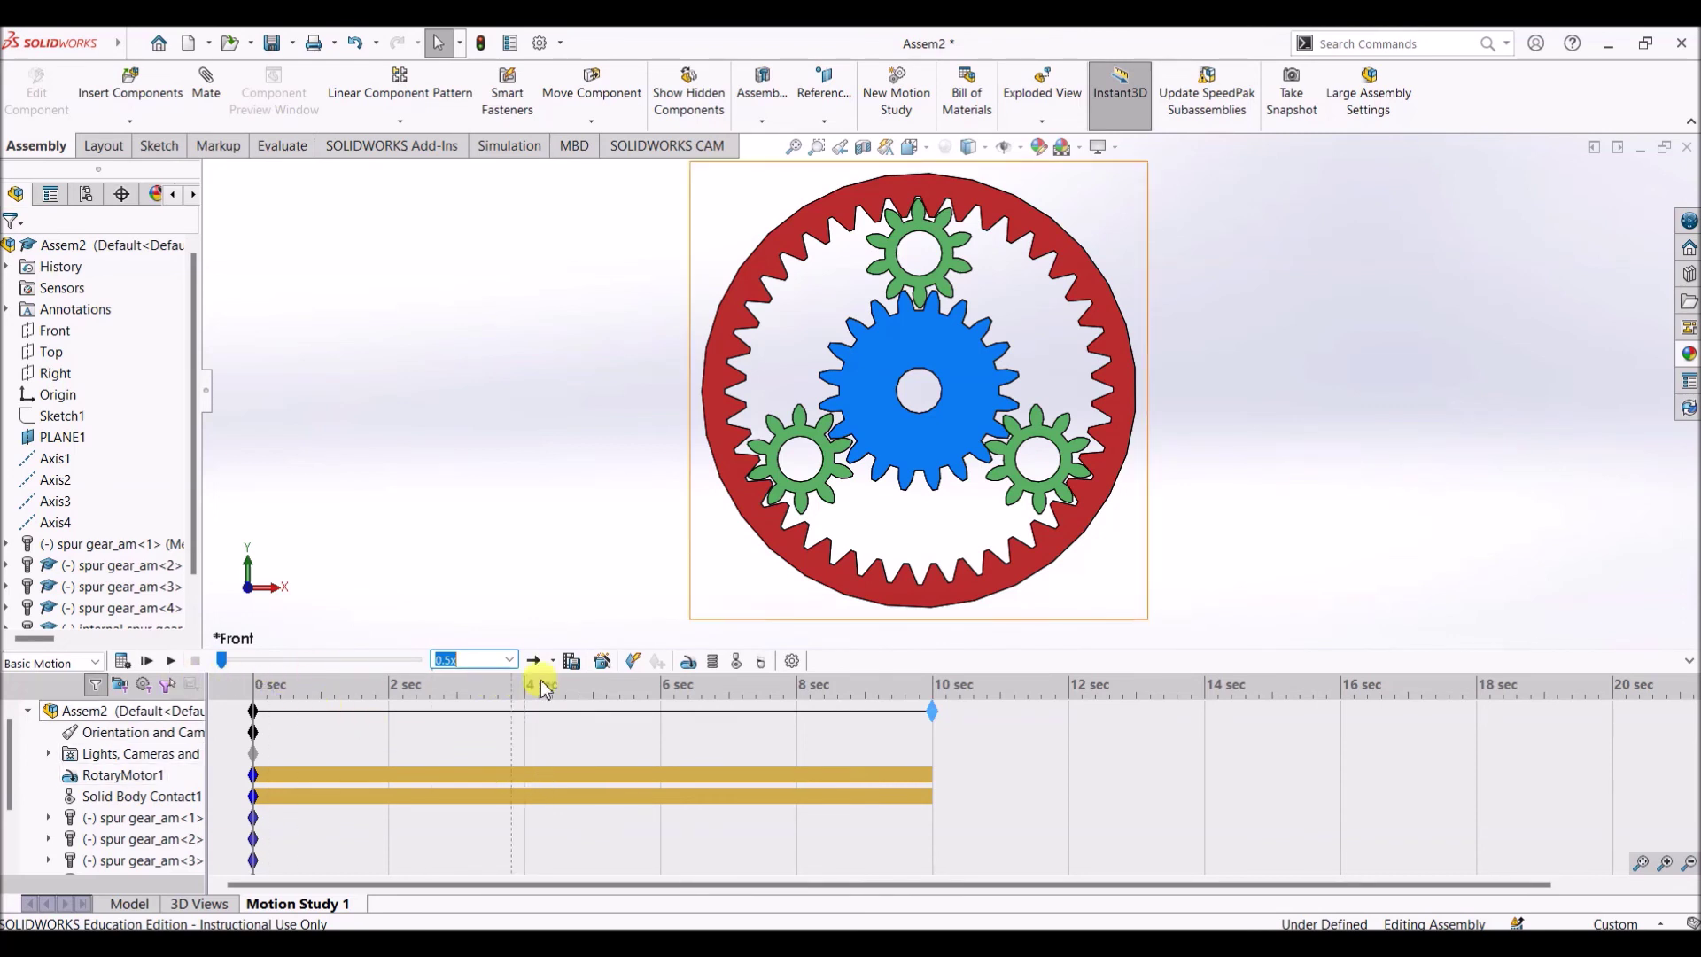
click(170, 666)
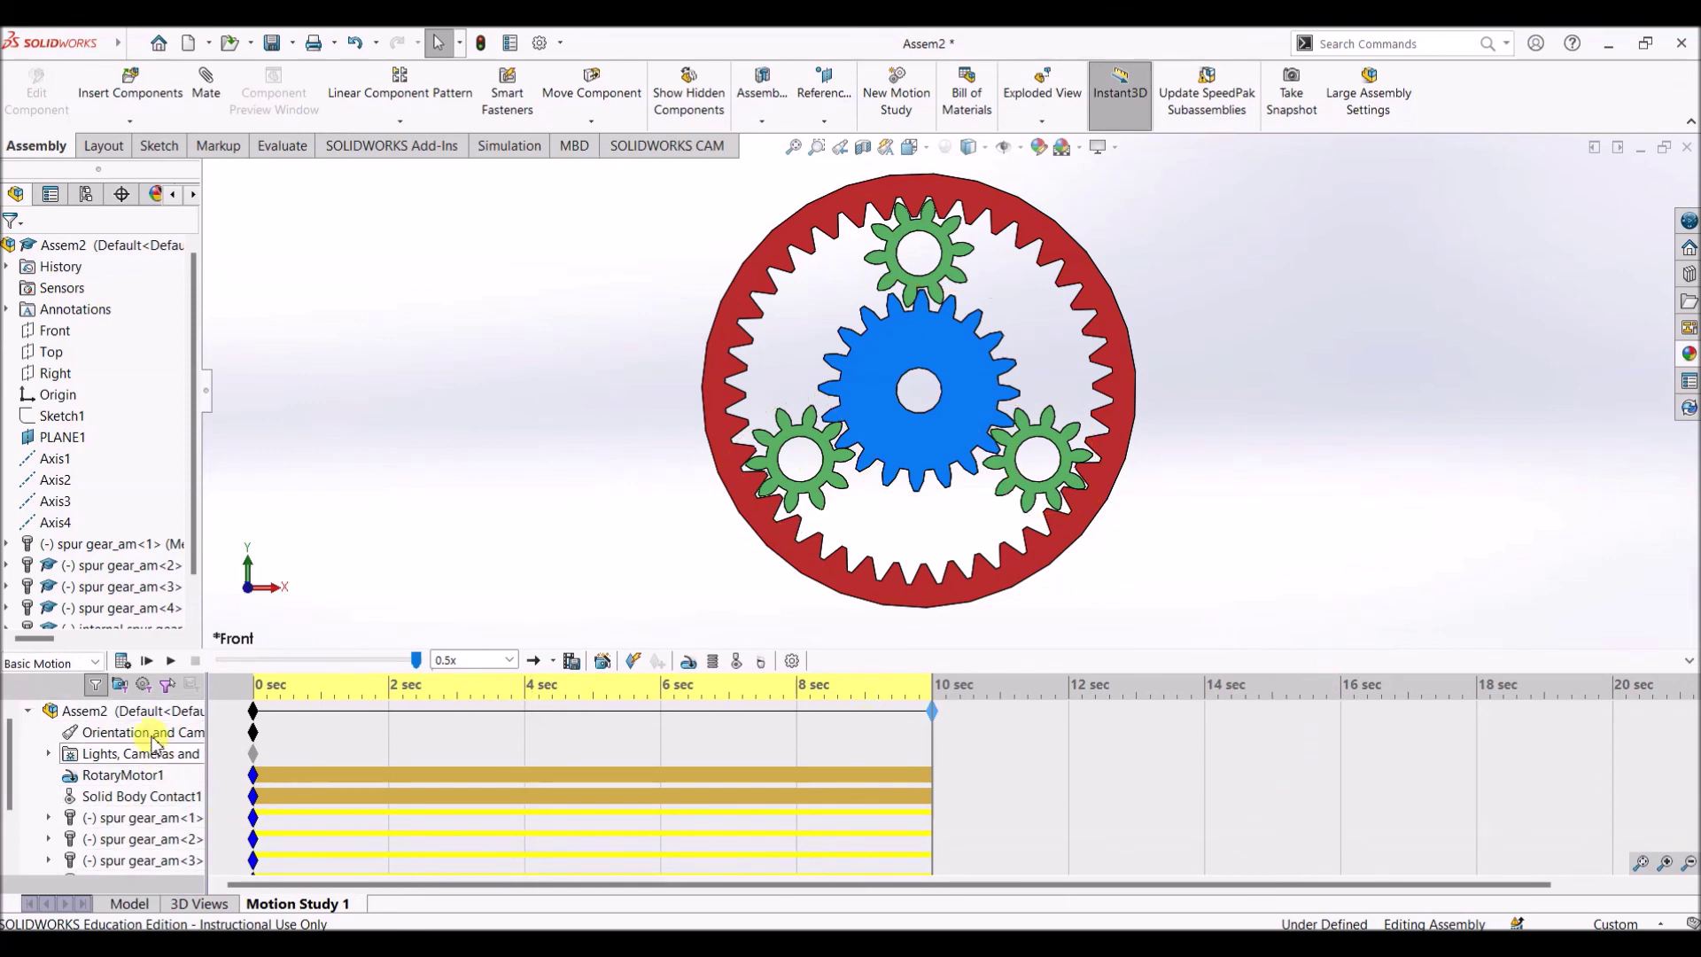
Return to the model and save the assembly as "Planetary Gear assem" in the Planetary Gear folder, including all modified components
click(132, 902)
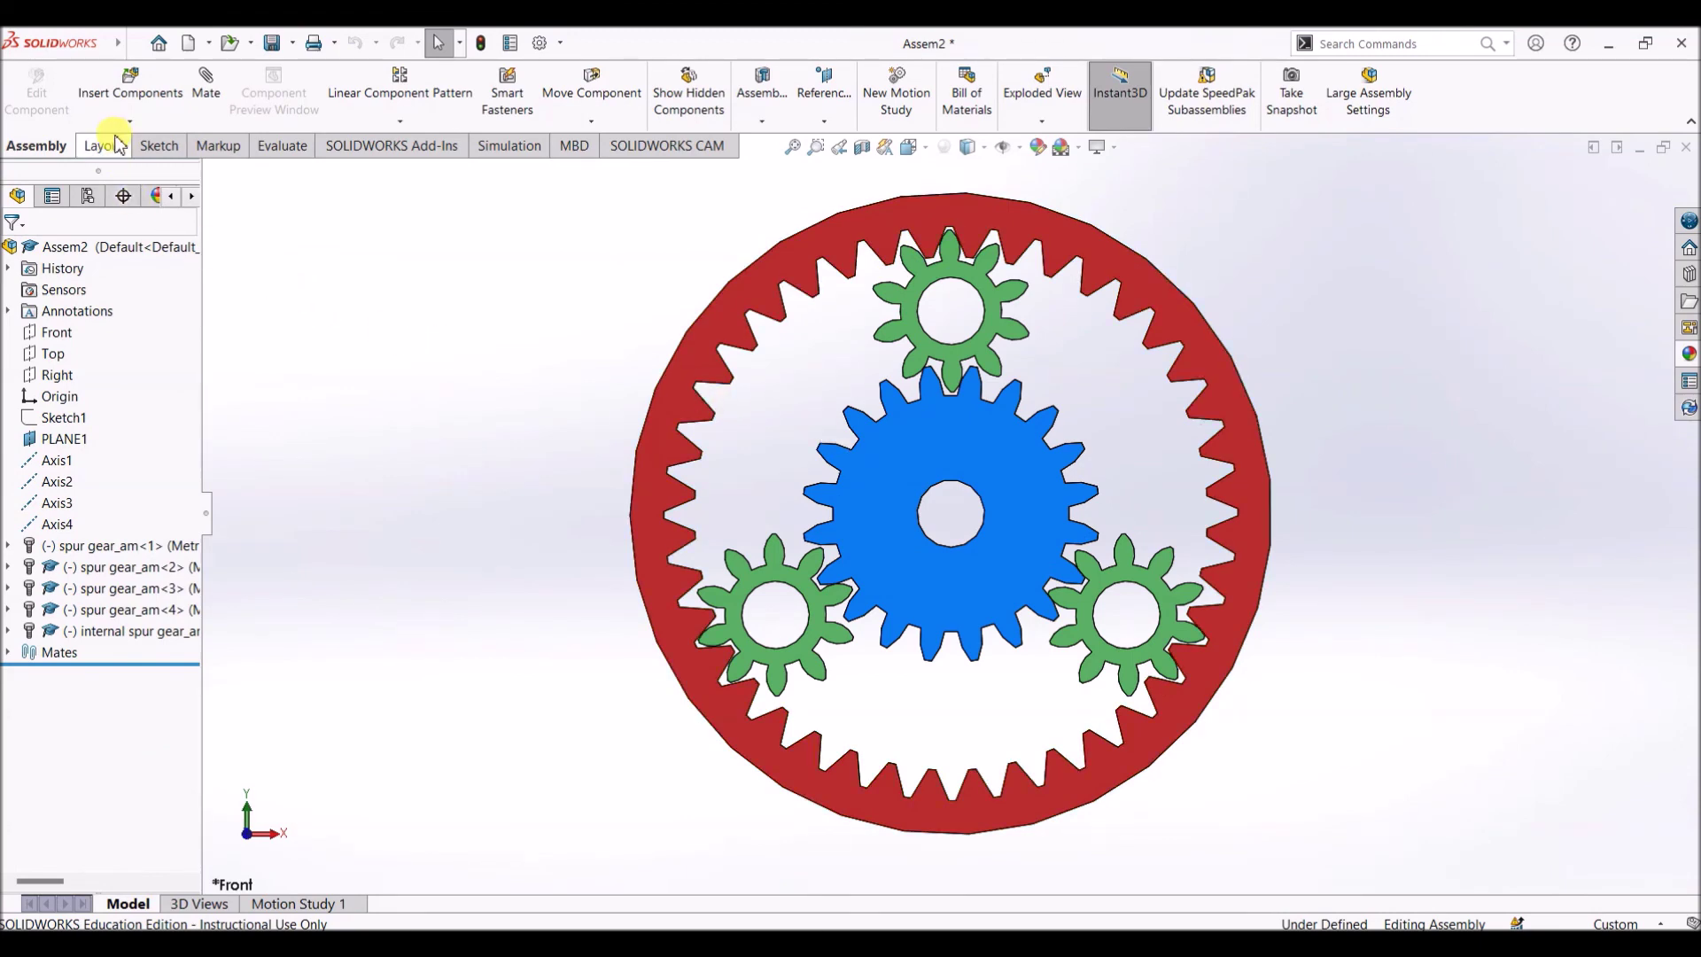
click(136, 44)
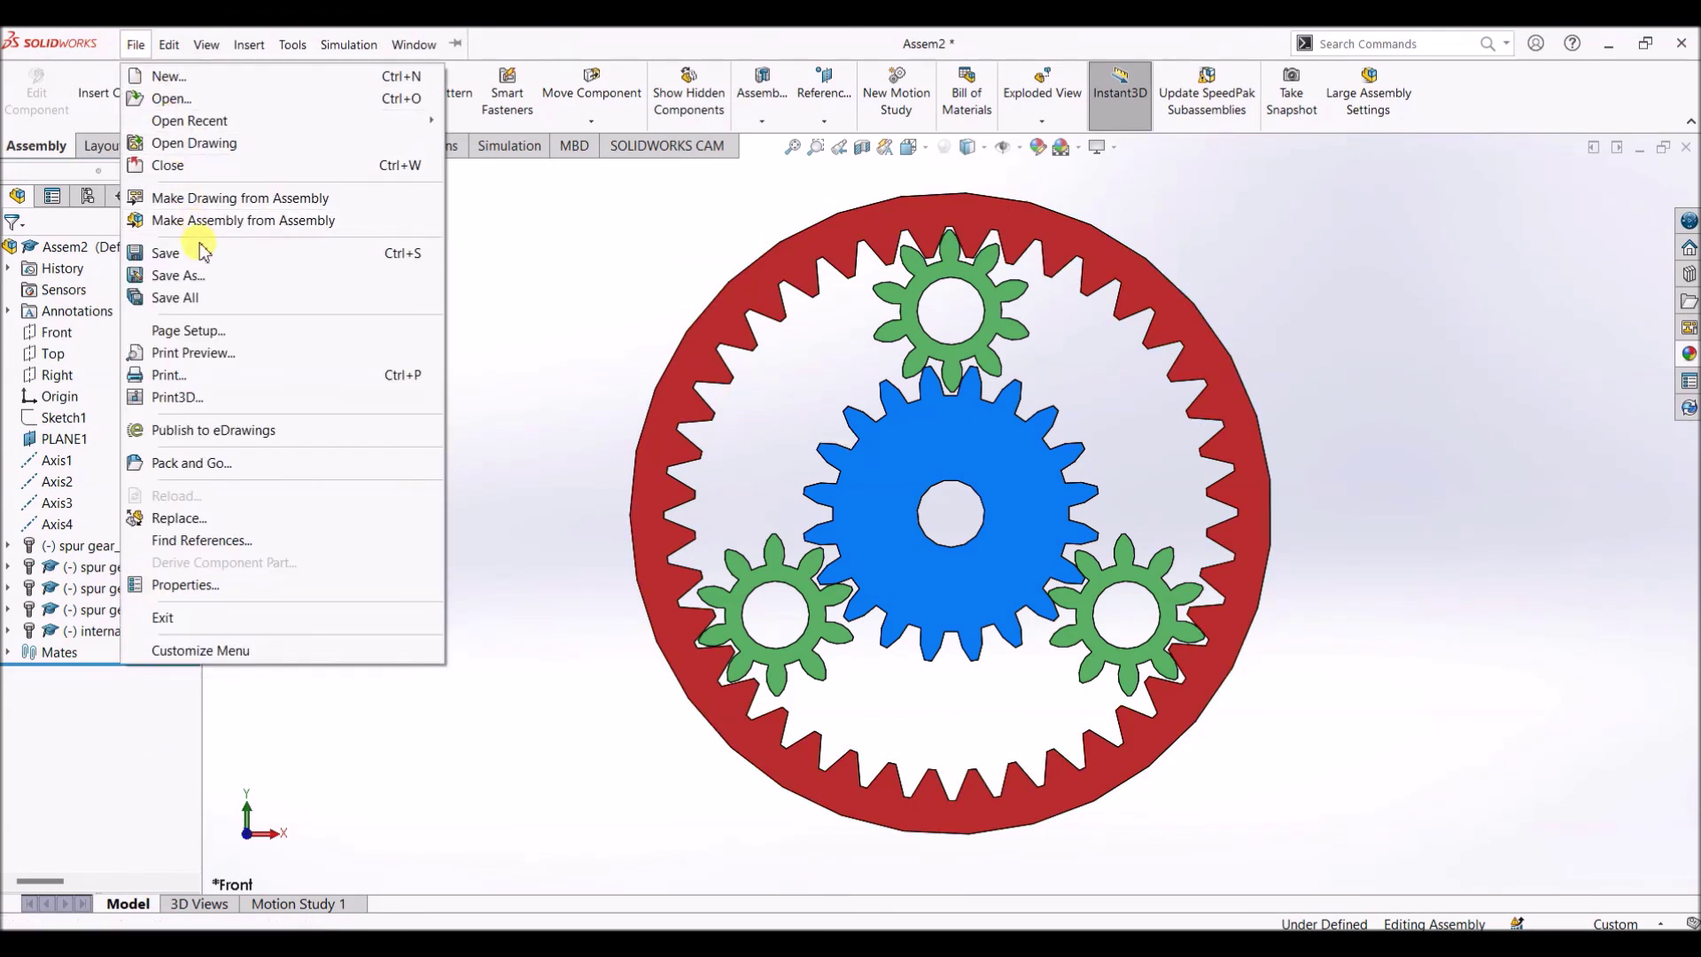
click(204, 274)
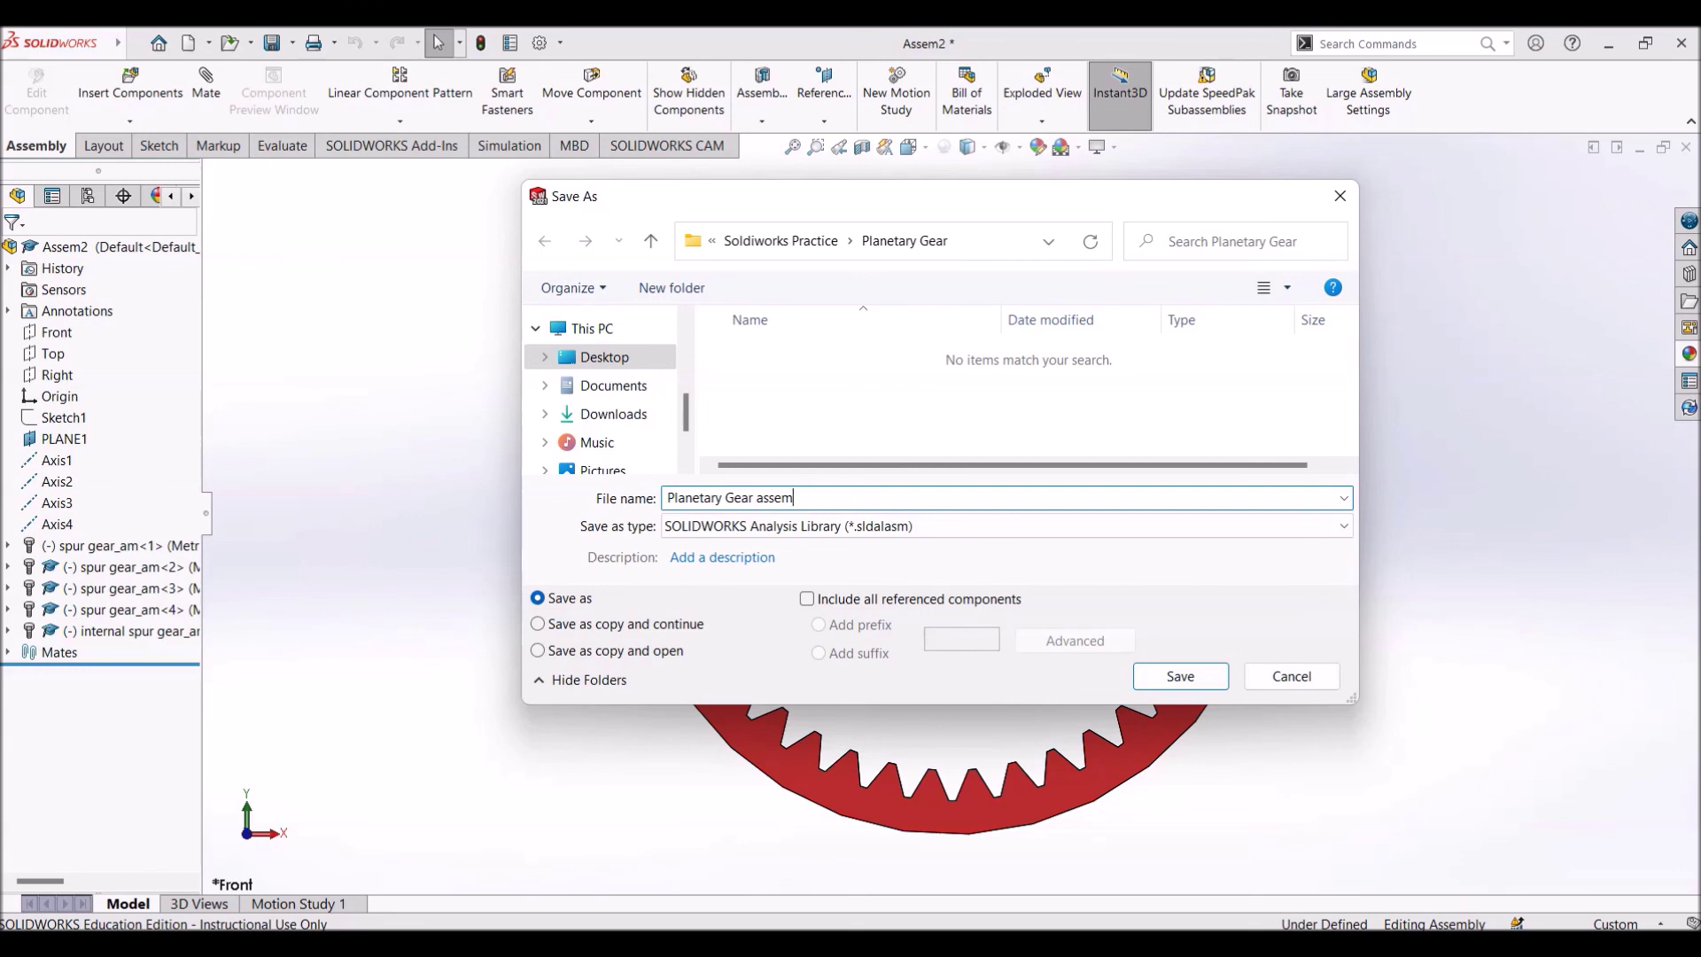
key(Return)
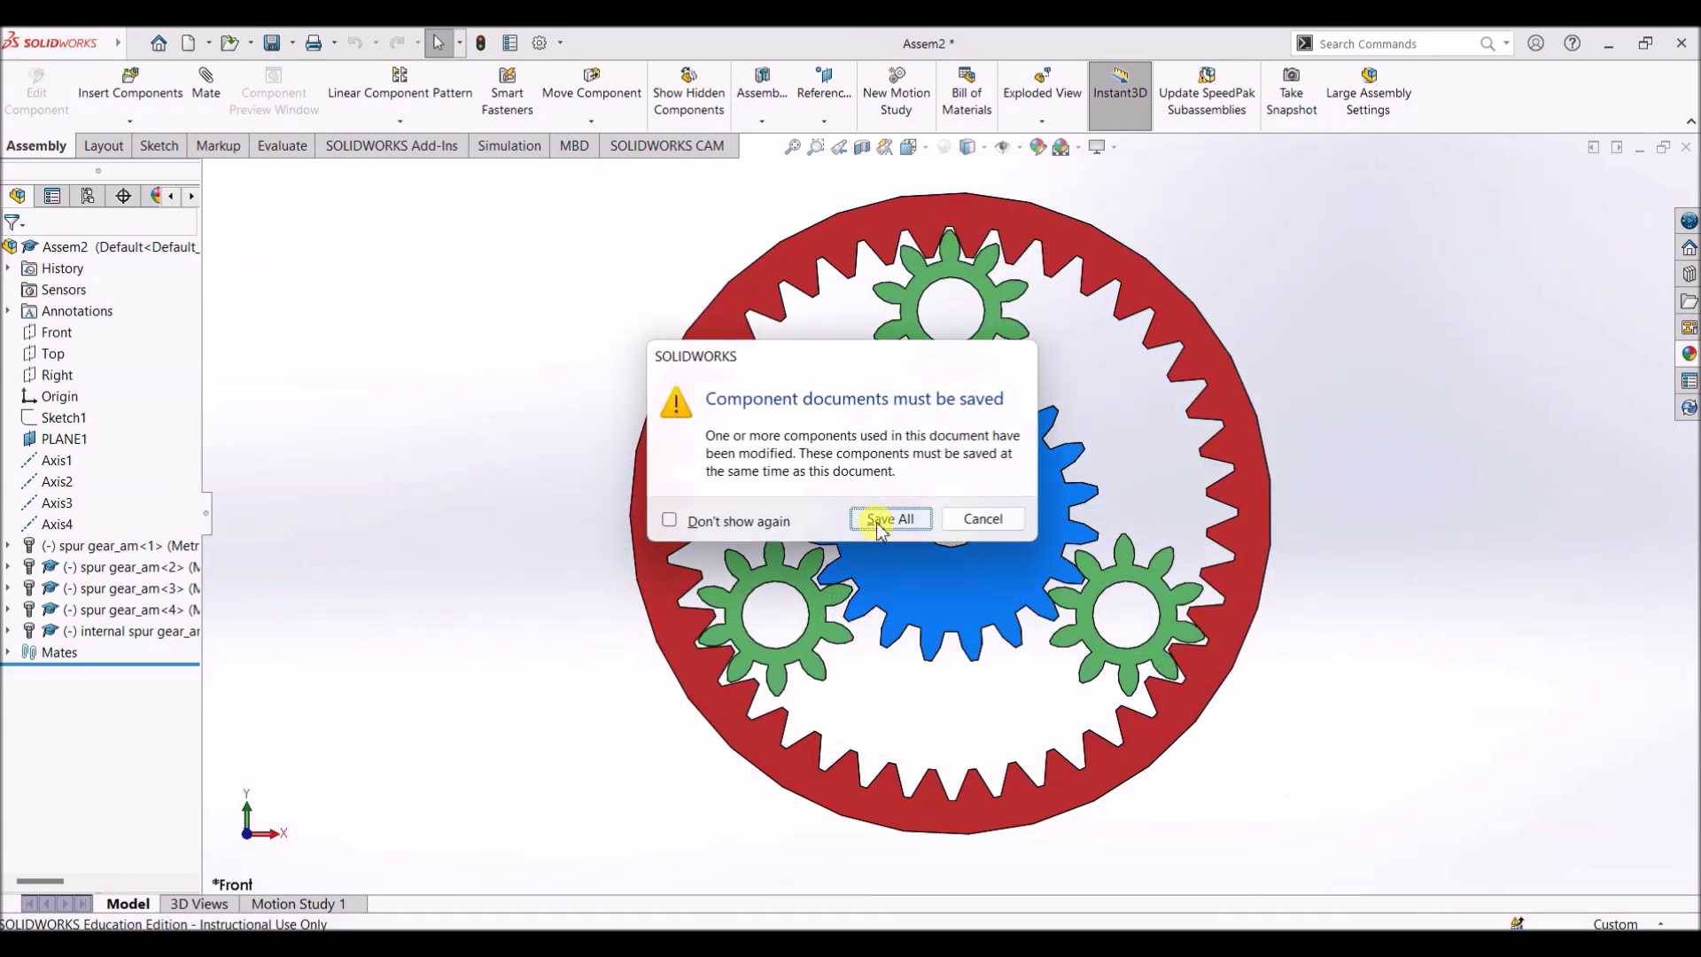
click(882, 520)
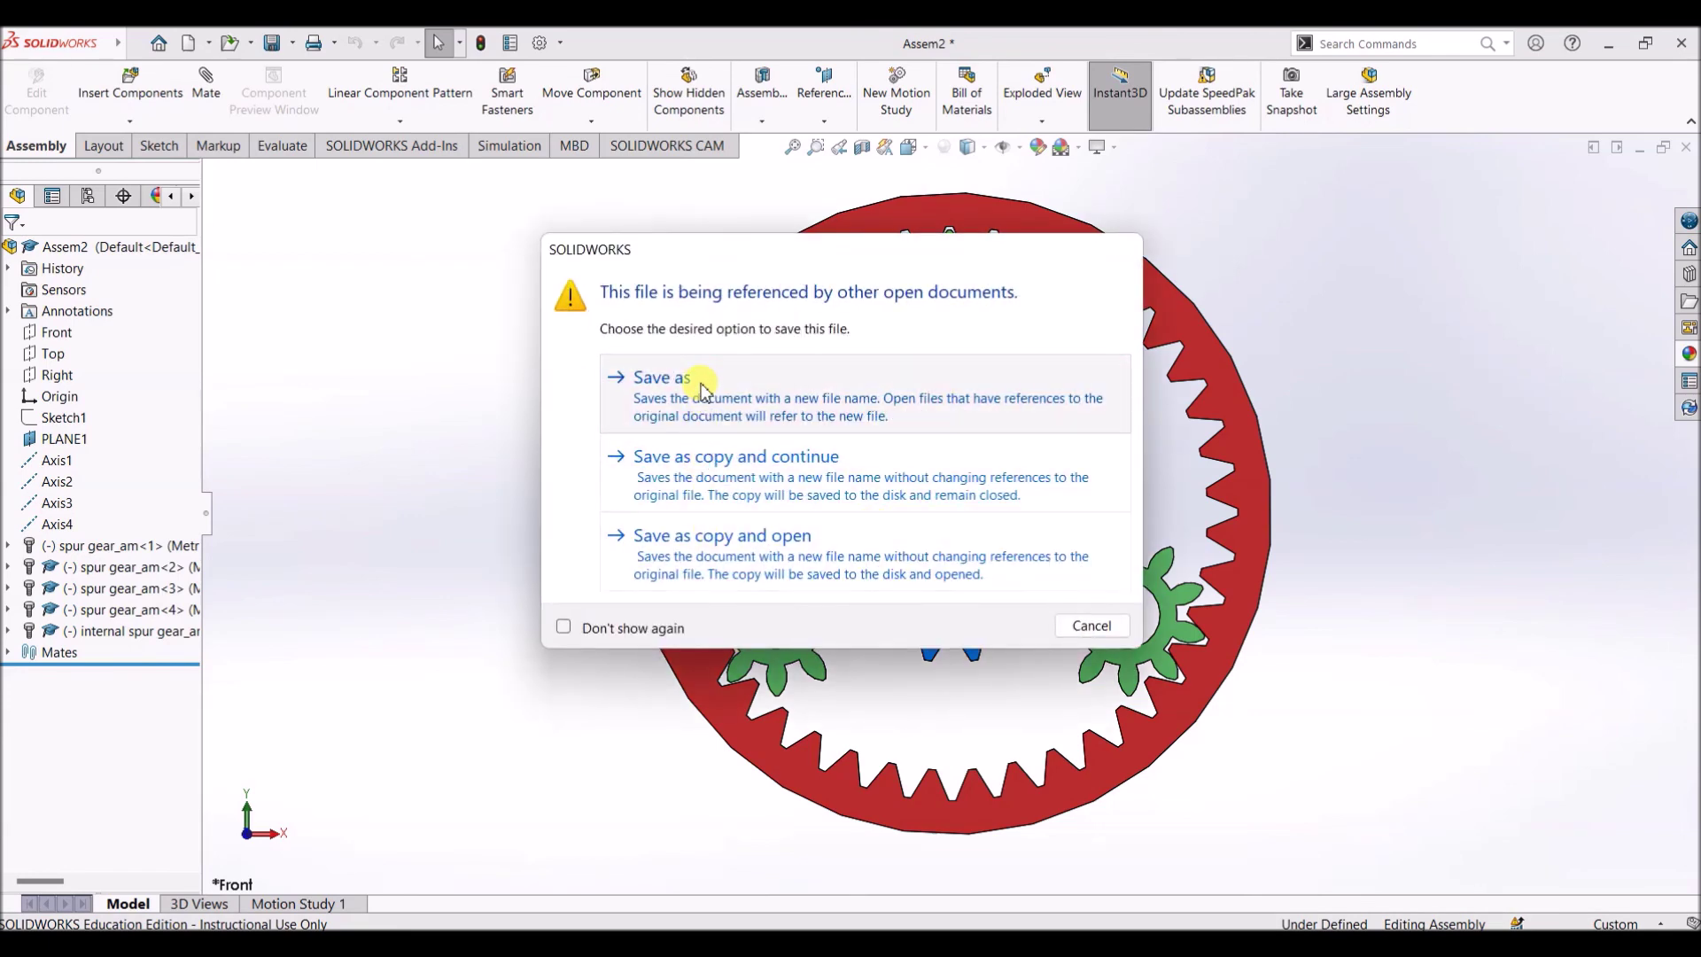
Save the referenced gear as "internal spur gear_am1" in SOLIDWORKS Composer (*.smg) format, using only the current configuration
click(693, 376)
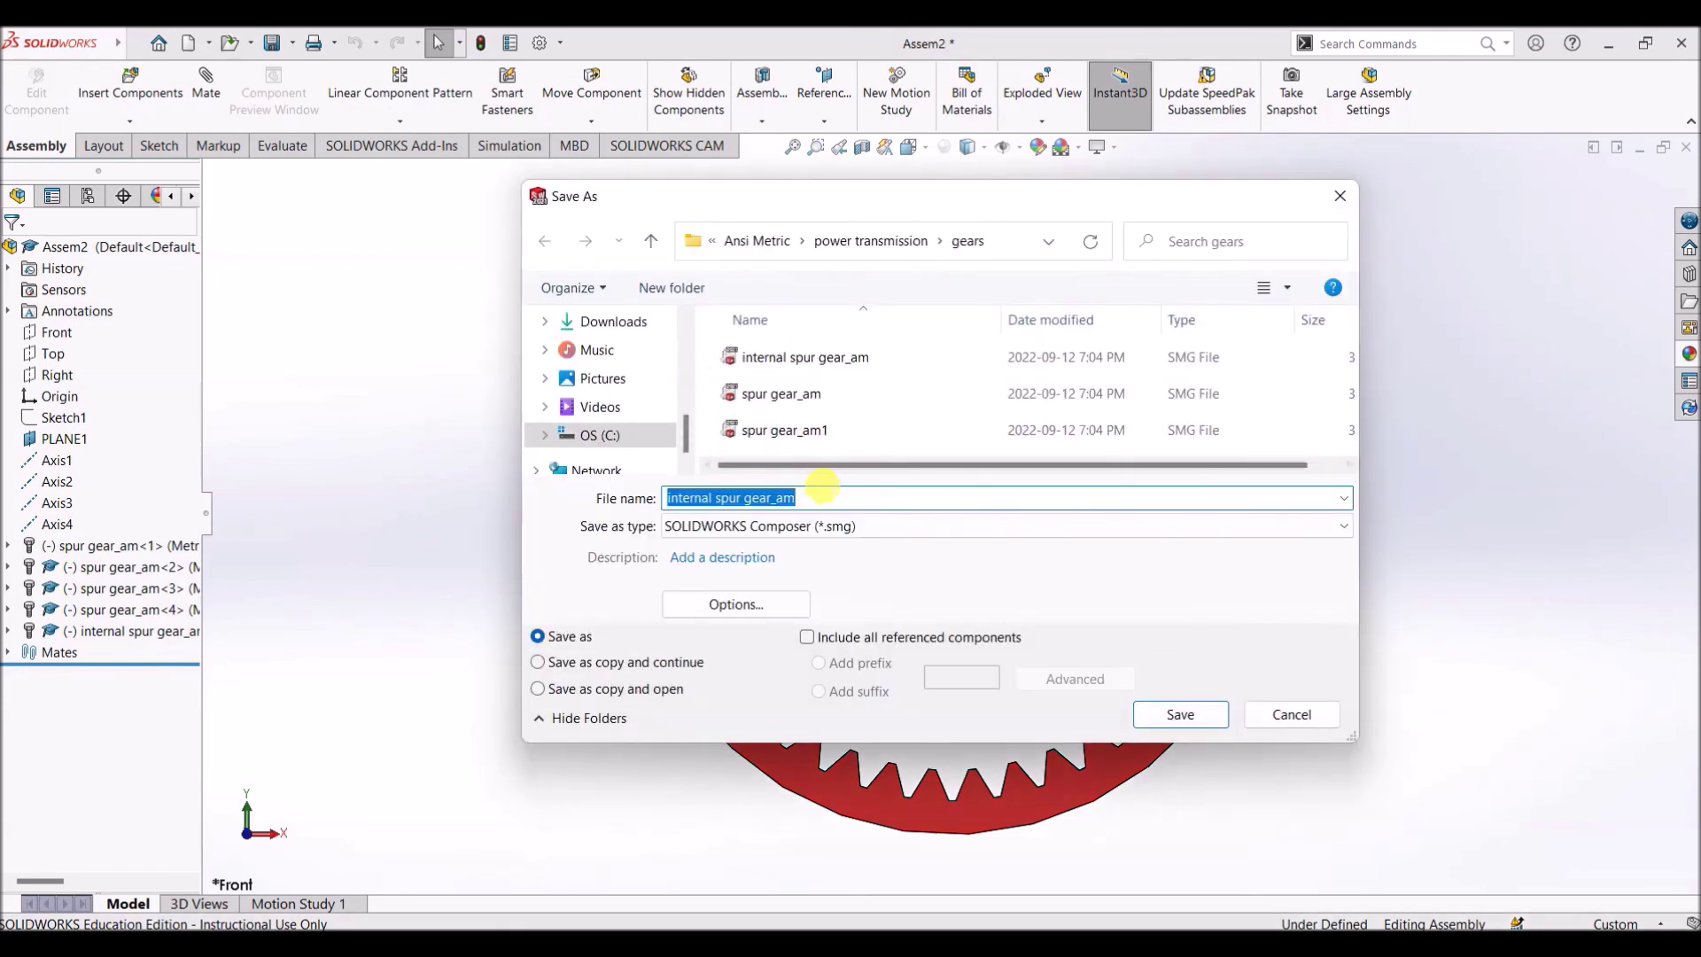
click(833, 497)
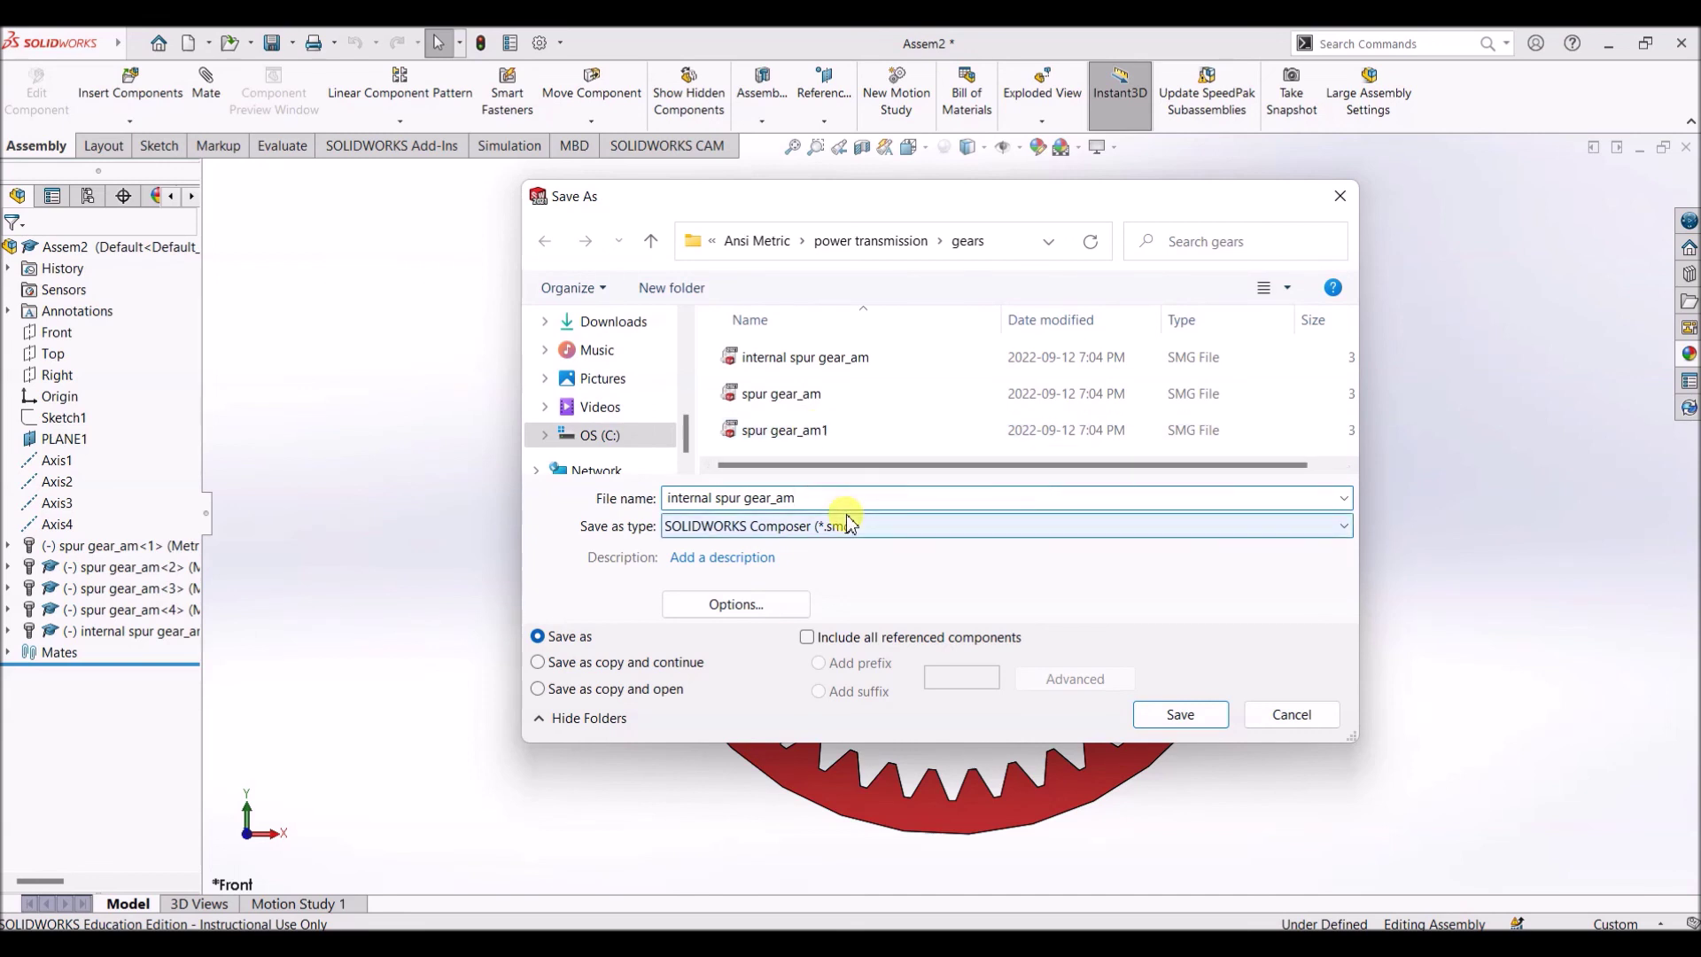
scroll(856, 443, right, 1)
scroll(856, 443, left, 1)
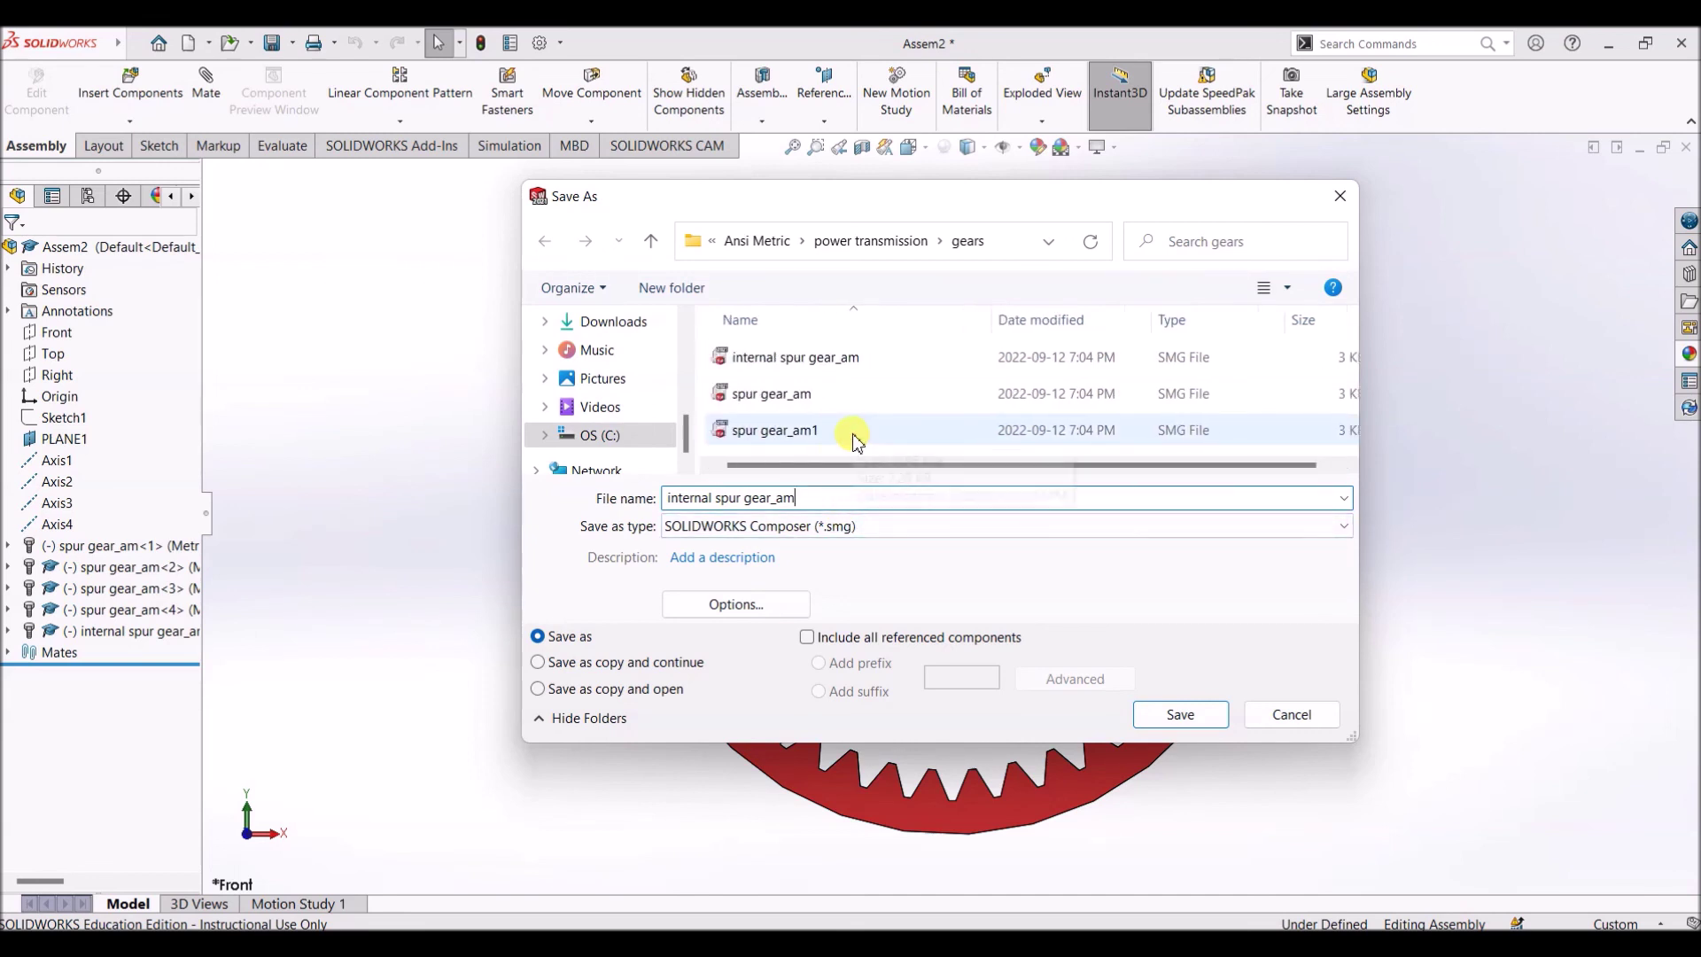
text(1)
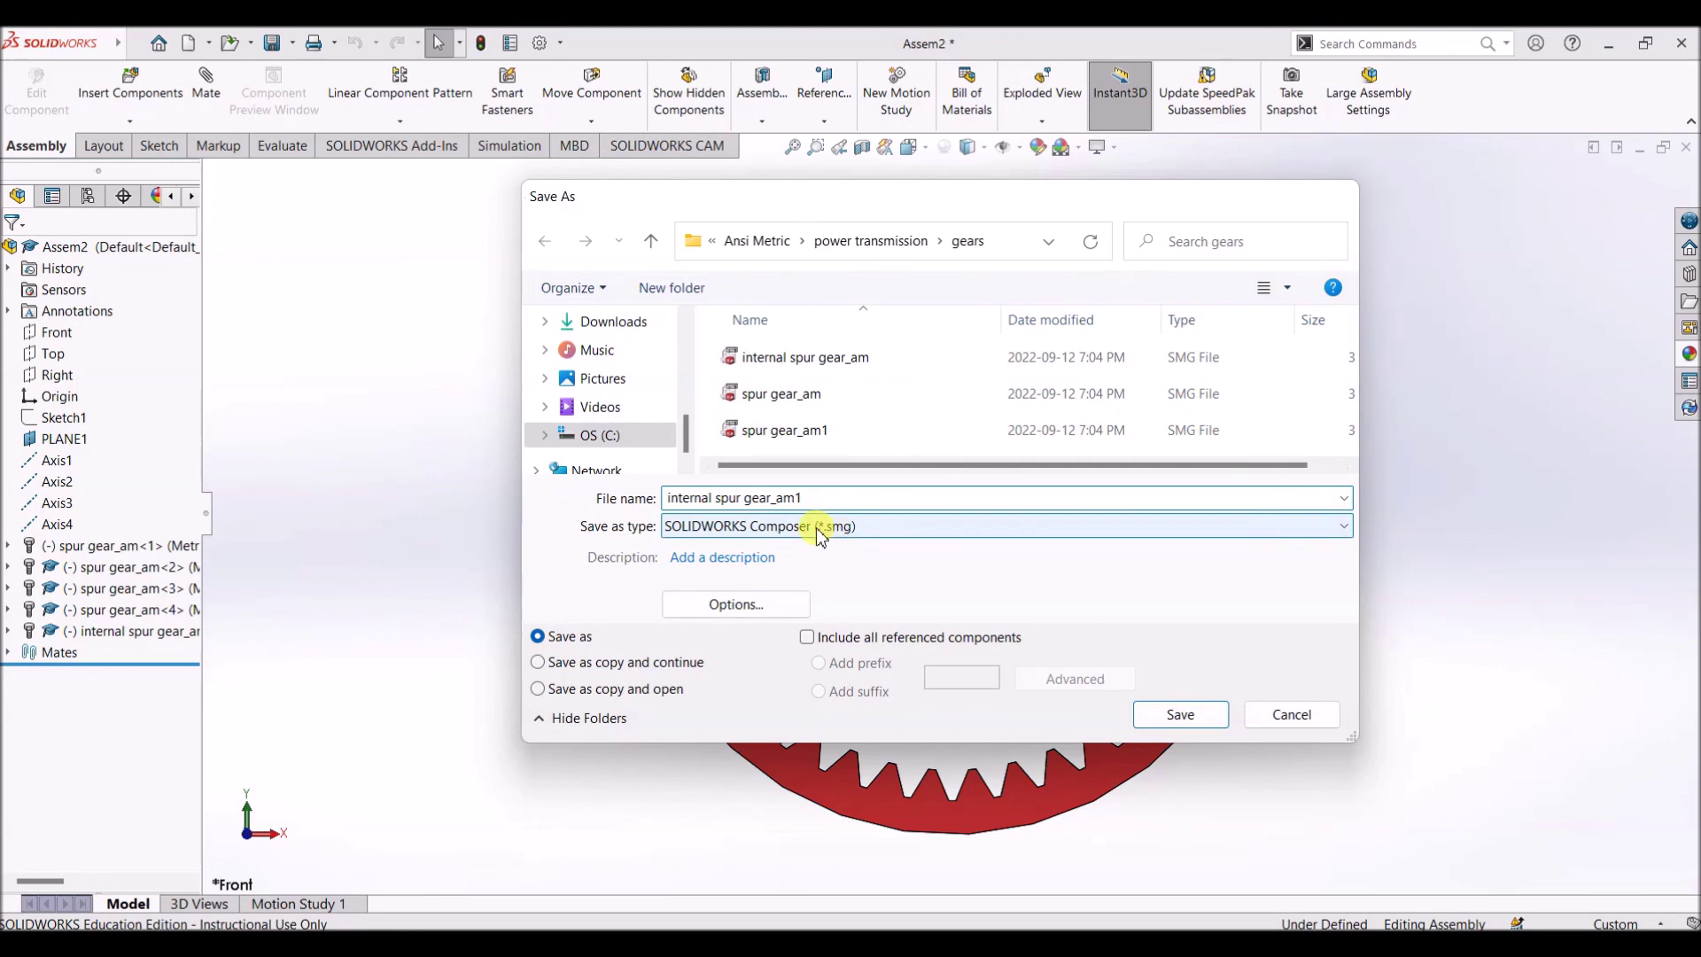
key(Return)
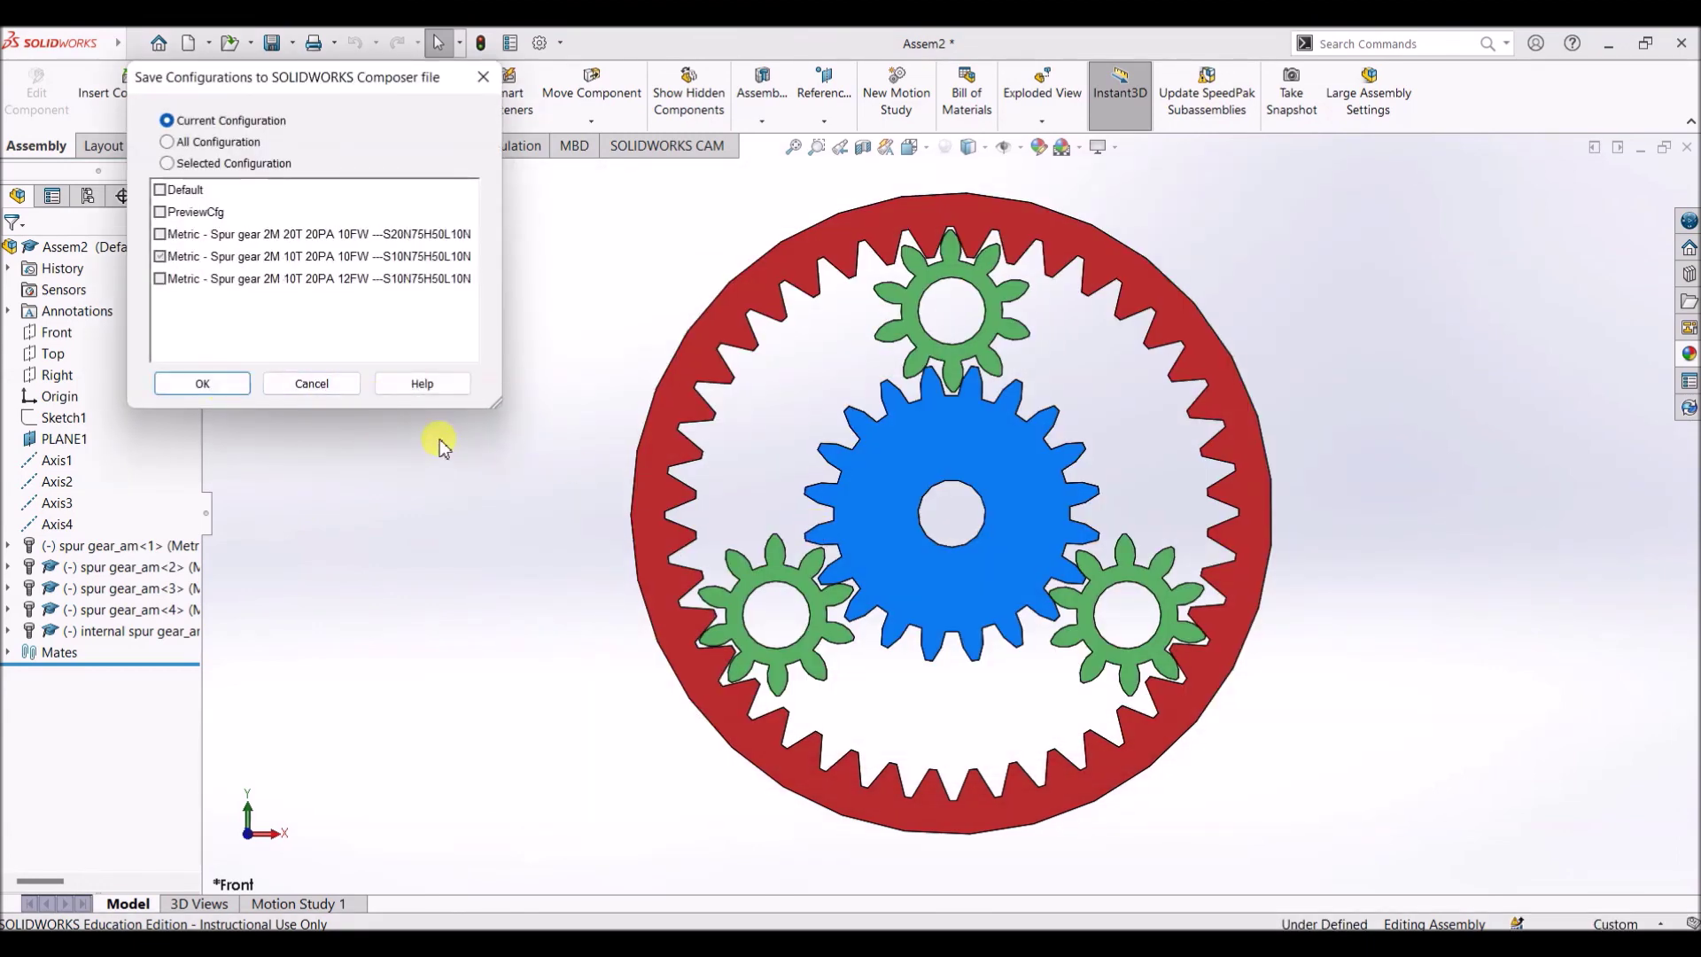
click(217, 382)
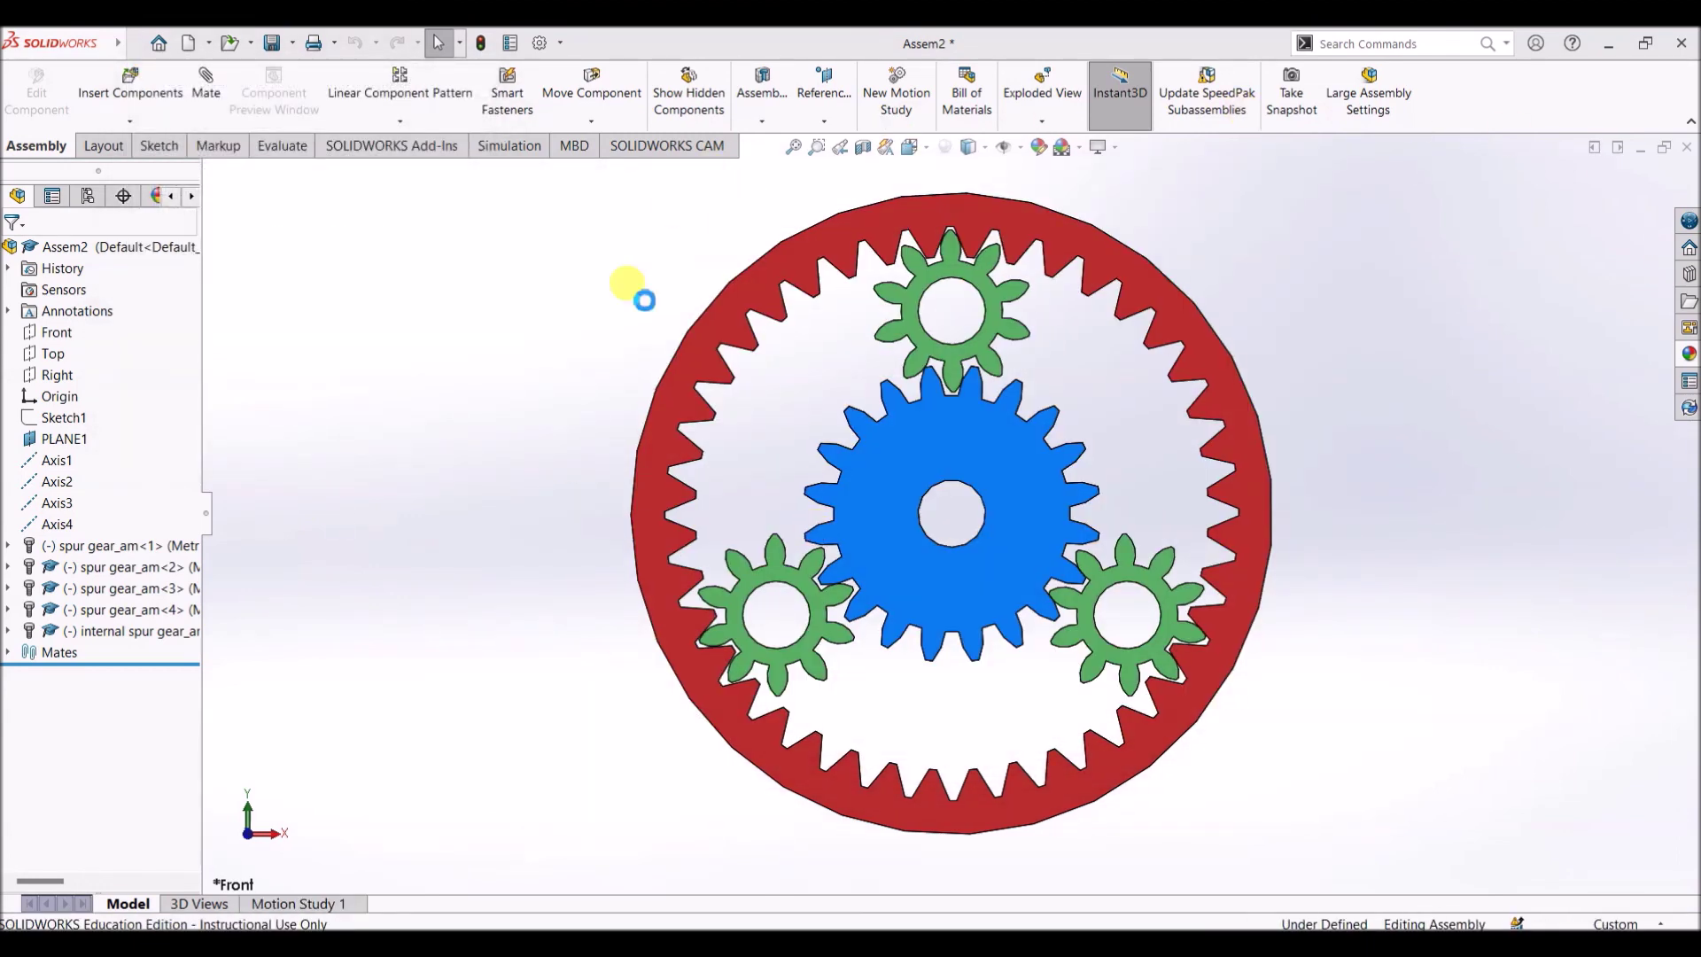